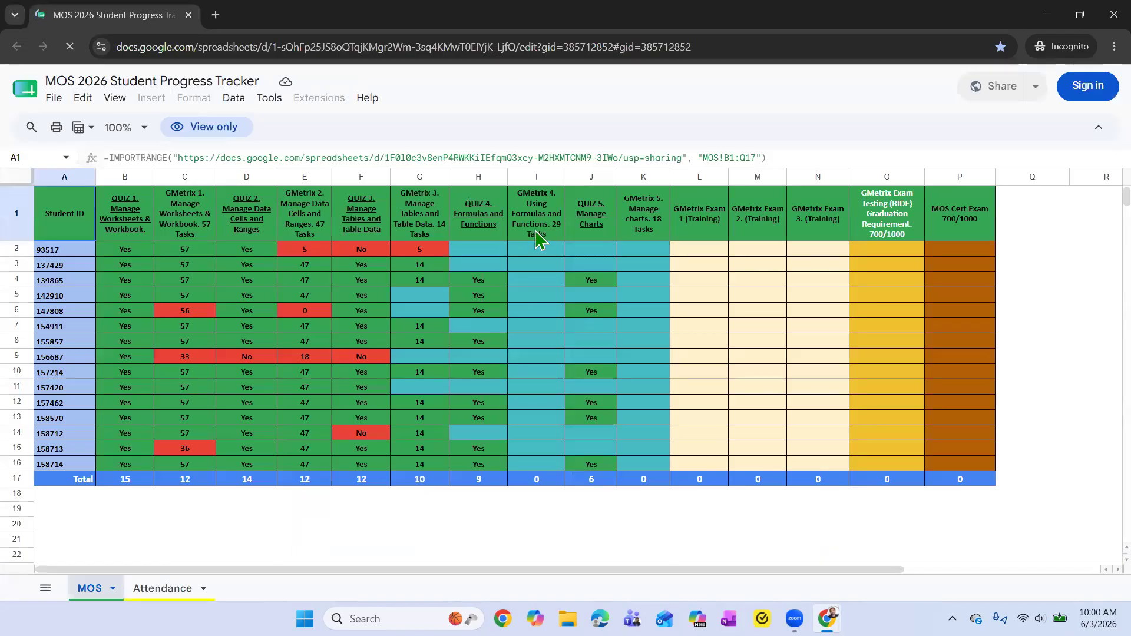
Step: Review the quiz columns in the MOS 2026 Student Progress Tracker and close it along with the blank browser tab
mouse_move(468, 249)
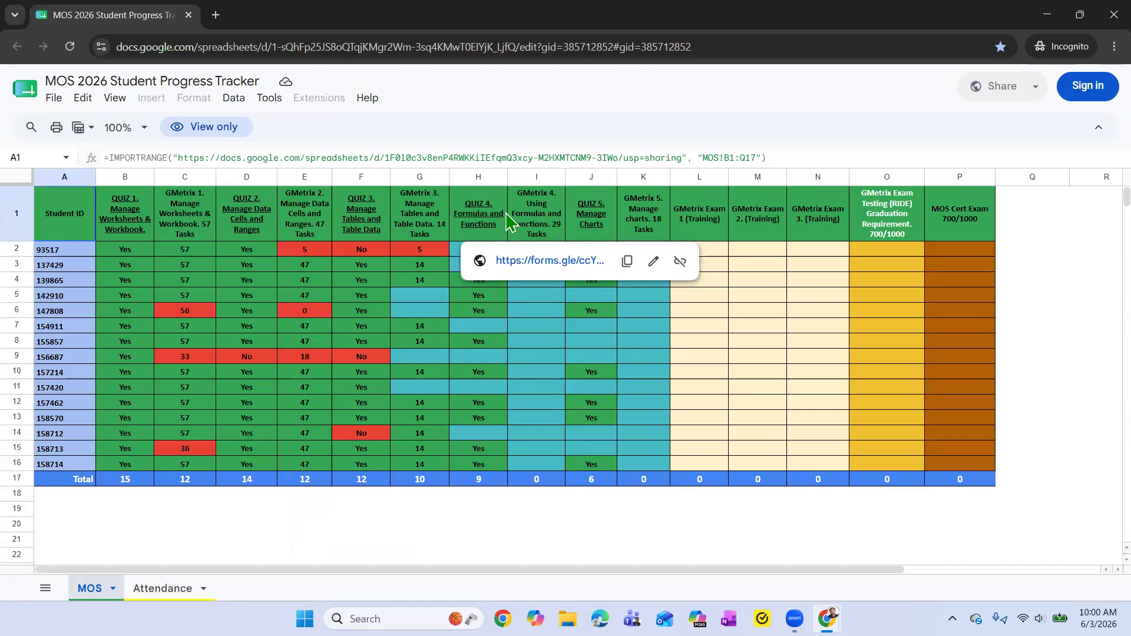
mouse_move(361, 249)
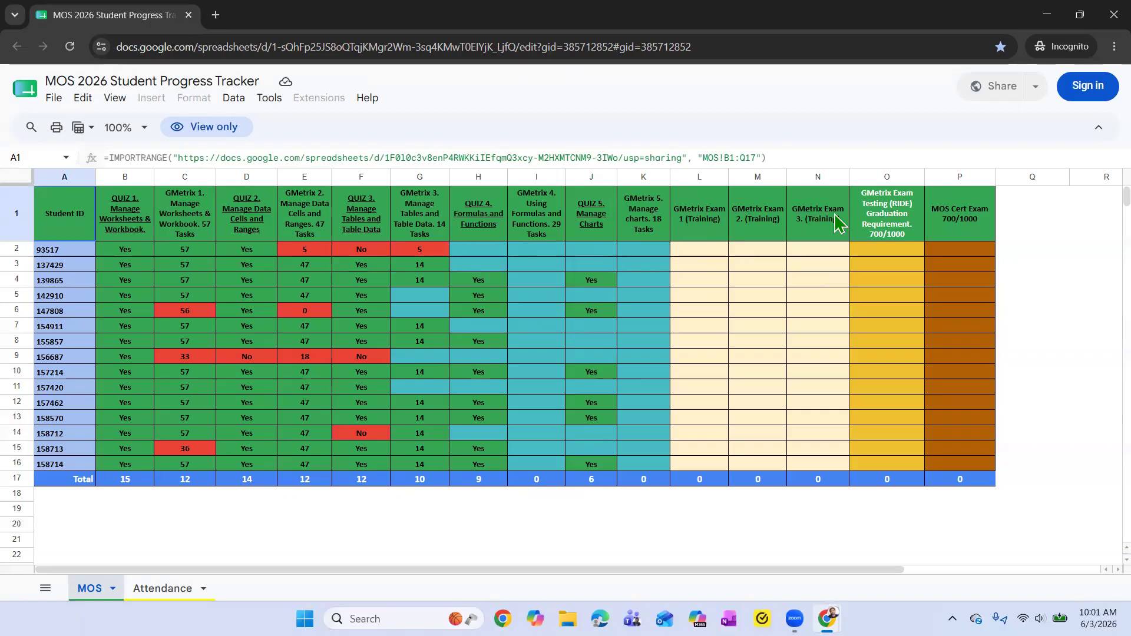
left_click(188, 15)
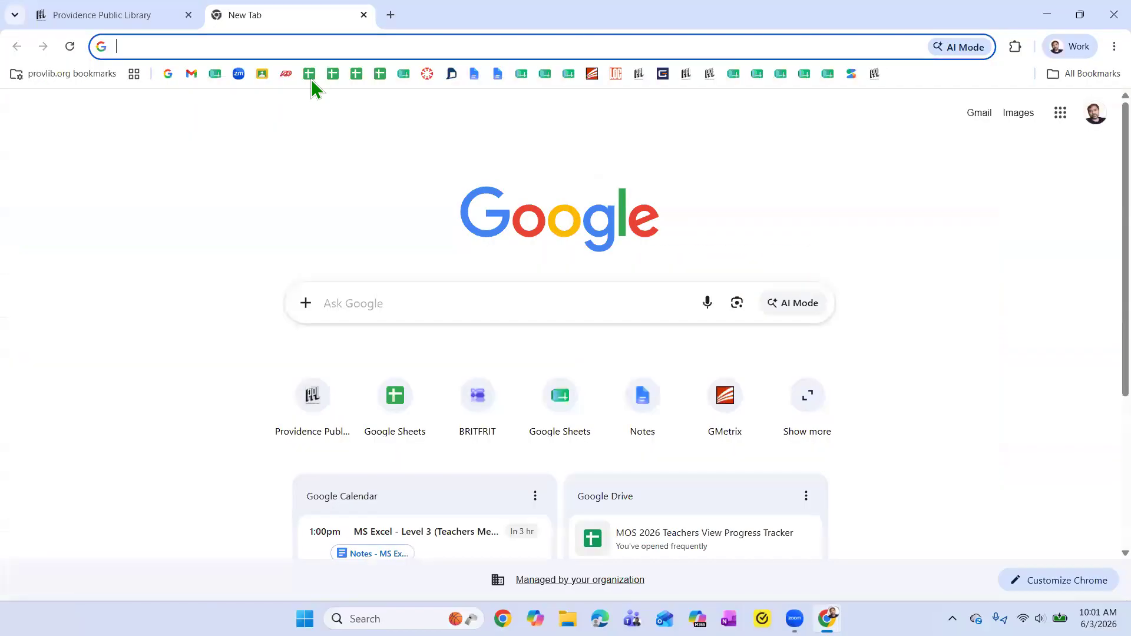
key("ctrl+w")
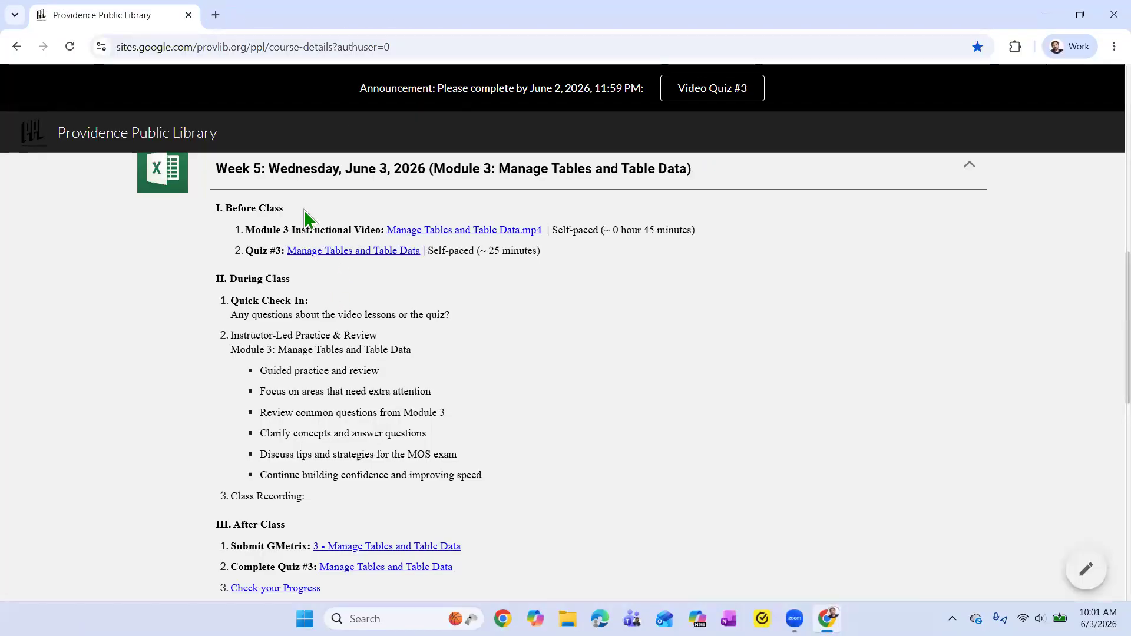
Step: Review the Week 5 outline and the upcoming Week 6 to 10 headings on the course page, and close the page
scroll(305, 219, "up", 1)
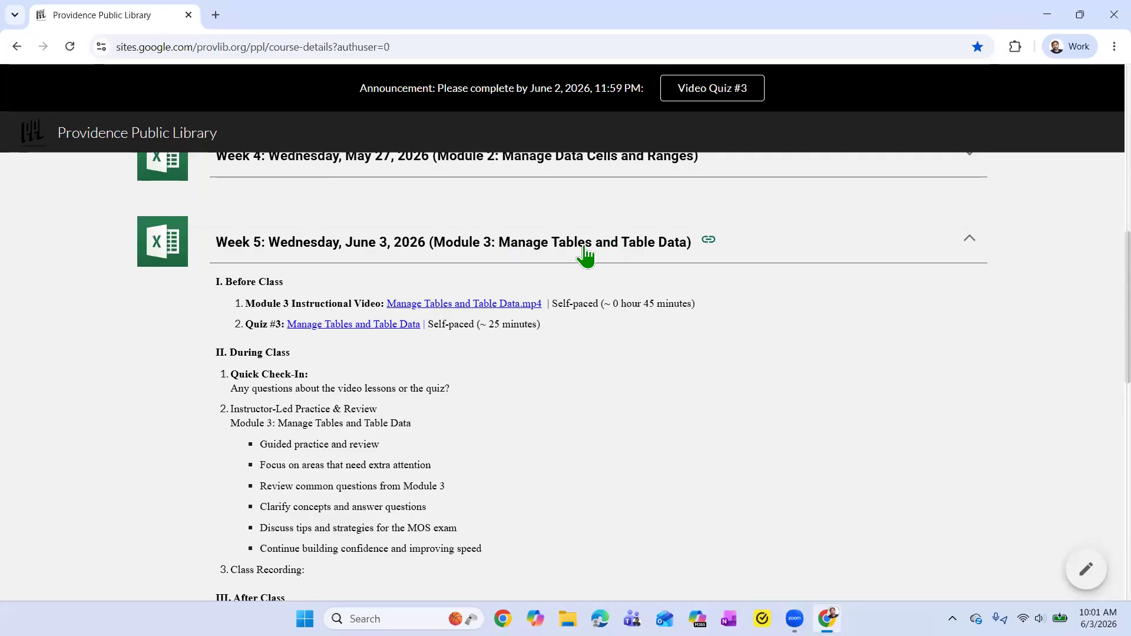
scroll(563, 254, "down", 6)
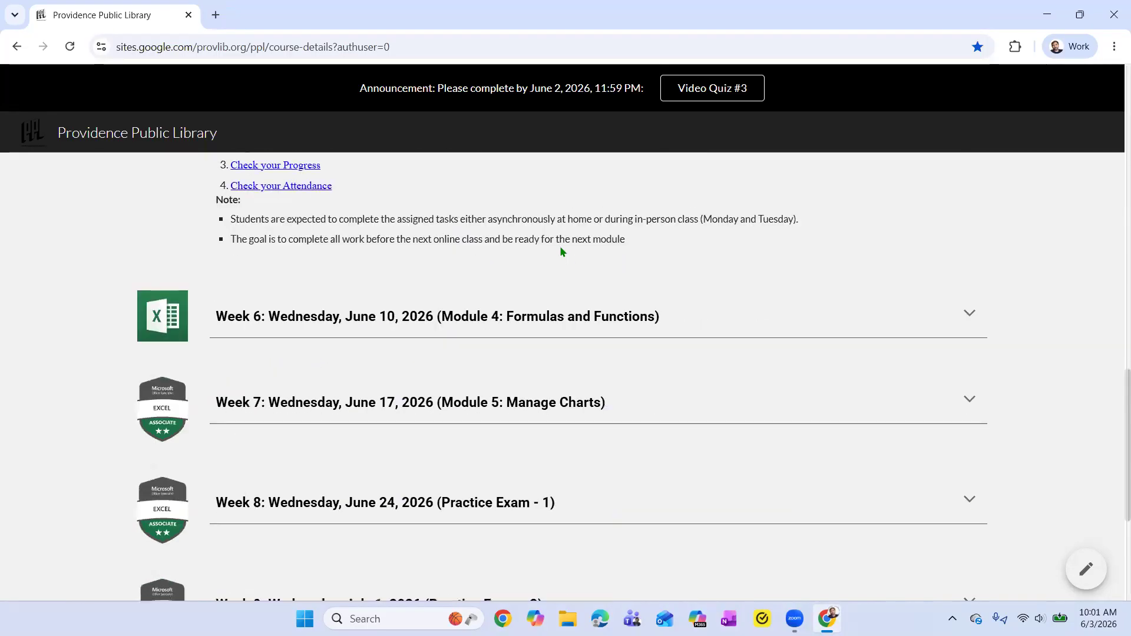
scroll(571, 299, "down", 1)
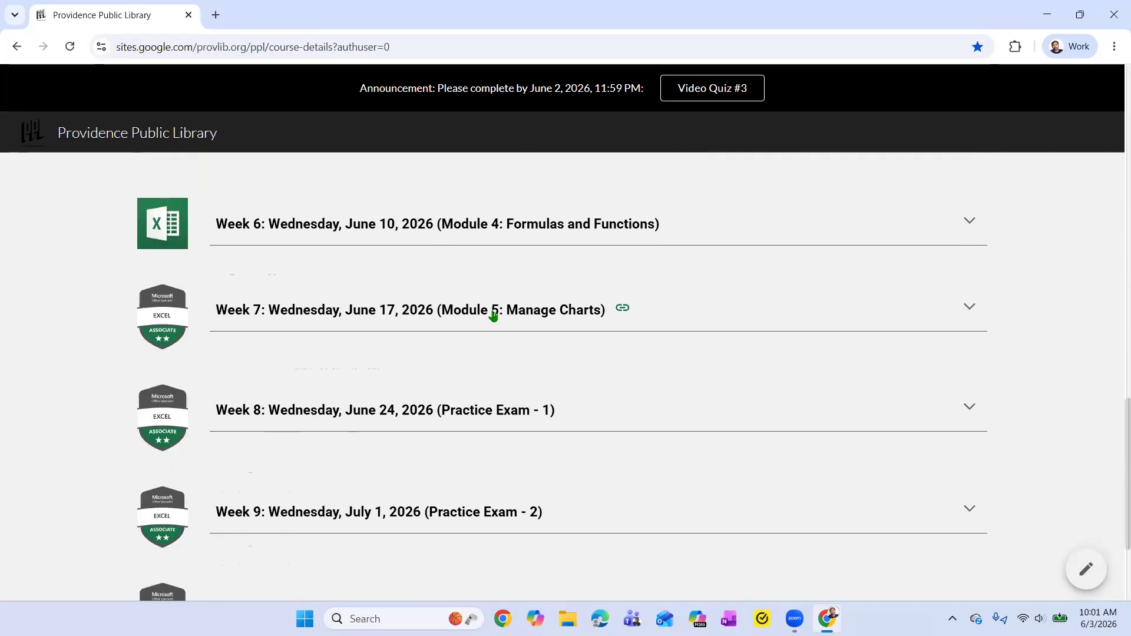
scroll(550, 316, "down", 2)
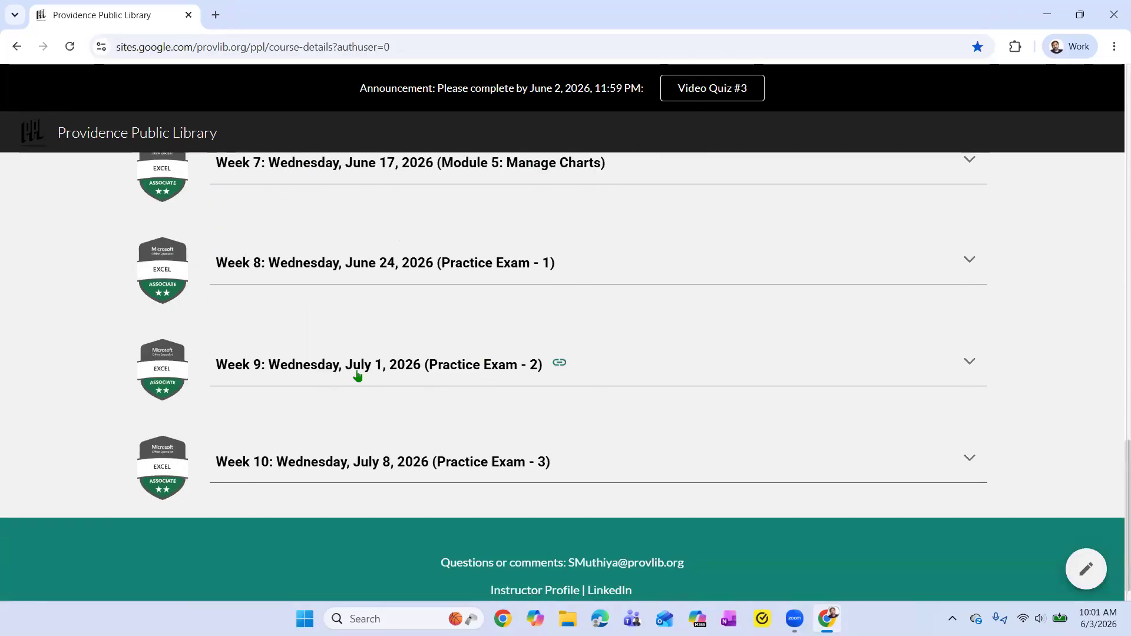
scroll(104, 365, "up", 10)
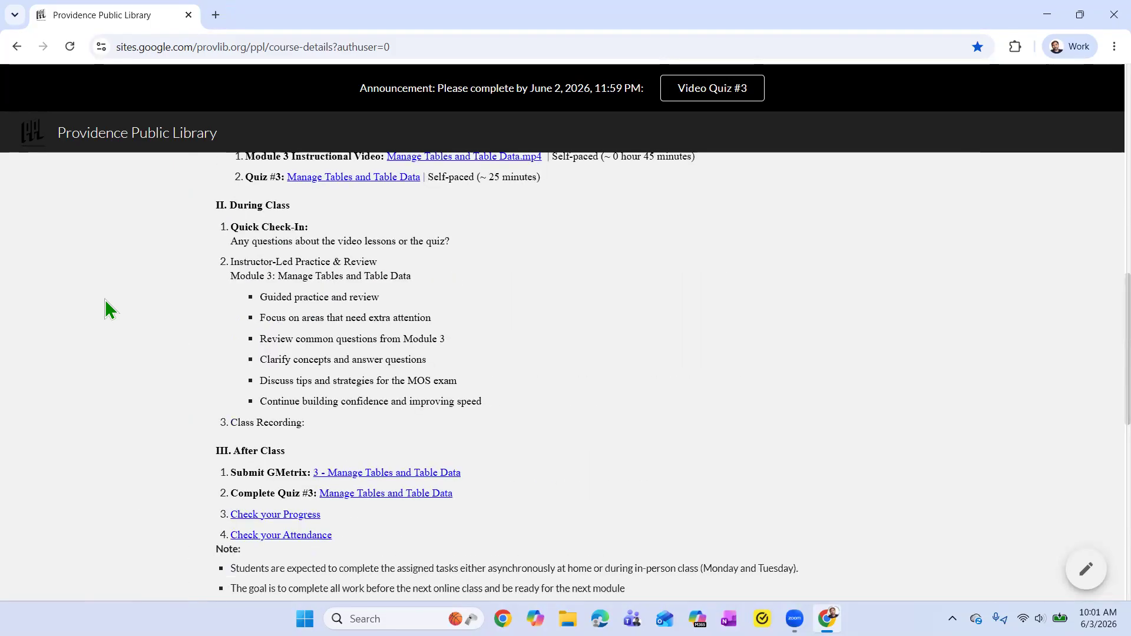
scroll(106, 308, "down", 1)
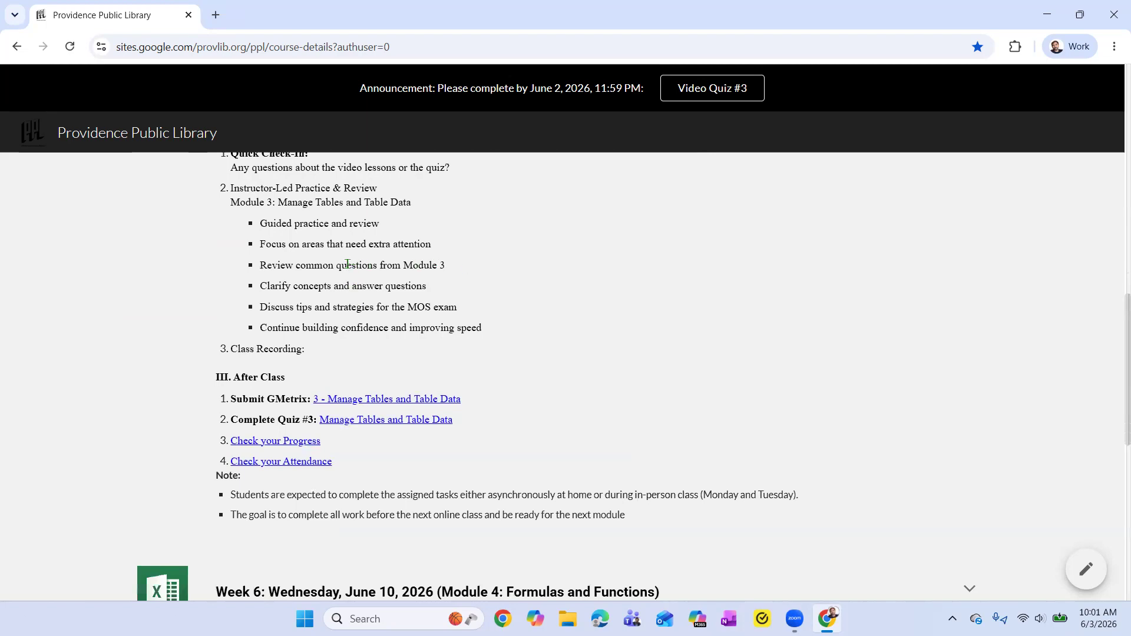
left_click(188, 14)
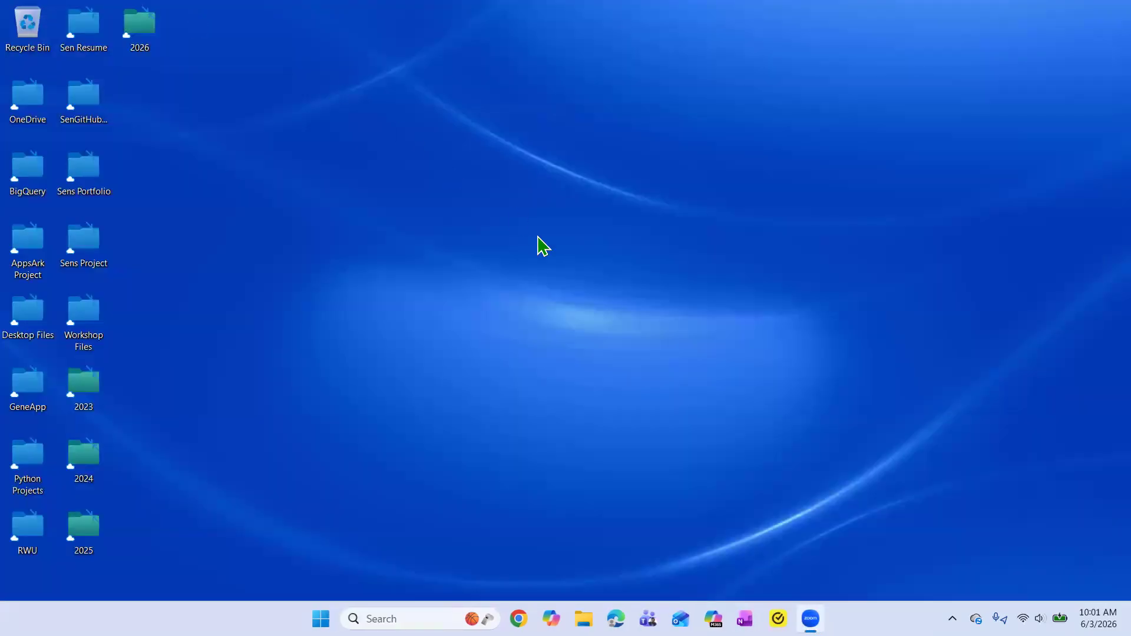
Step: Switch to File Explorer and open the Practice Materials folder under Desktop > 2026 > PPL > MOS 2026
left_click(584, 619)
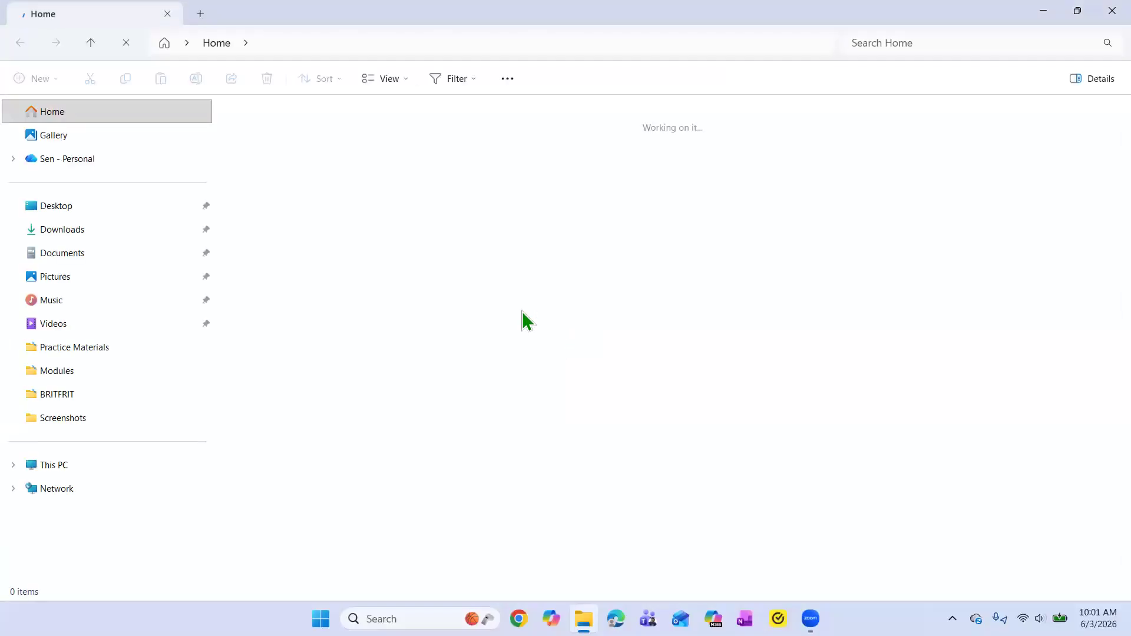
left_click(64, 205)
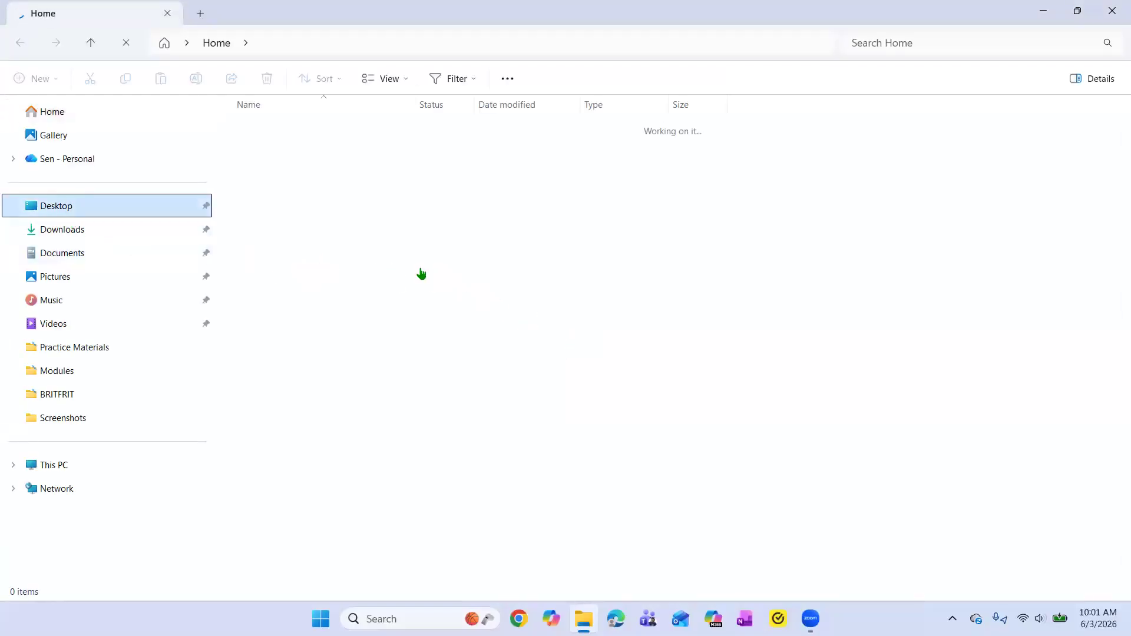
left_click(260, 206)
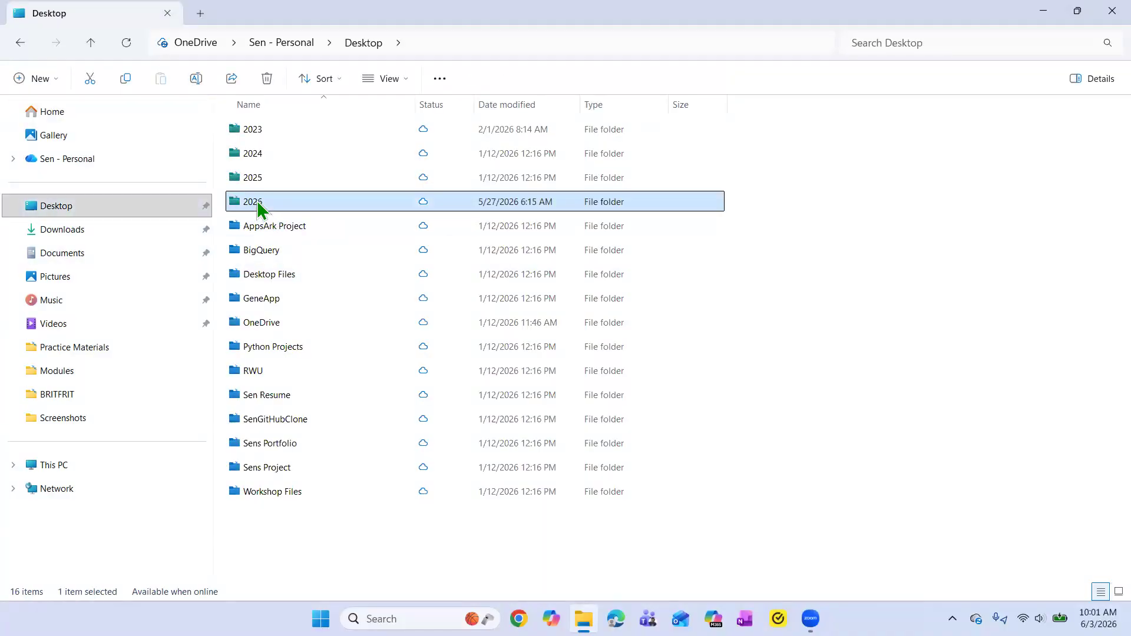
double_click(259, 206)
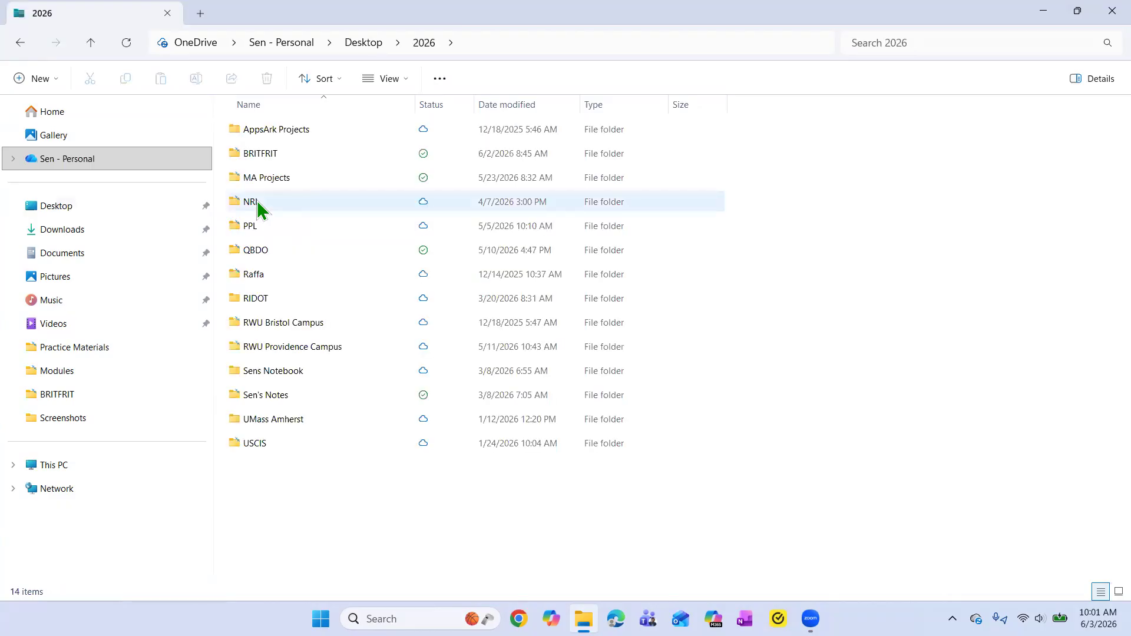
mouse_move(254, 229)
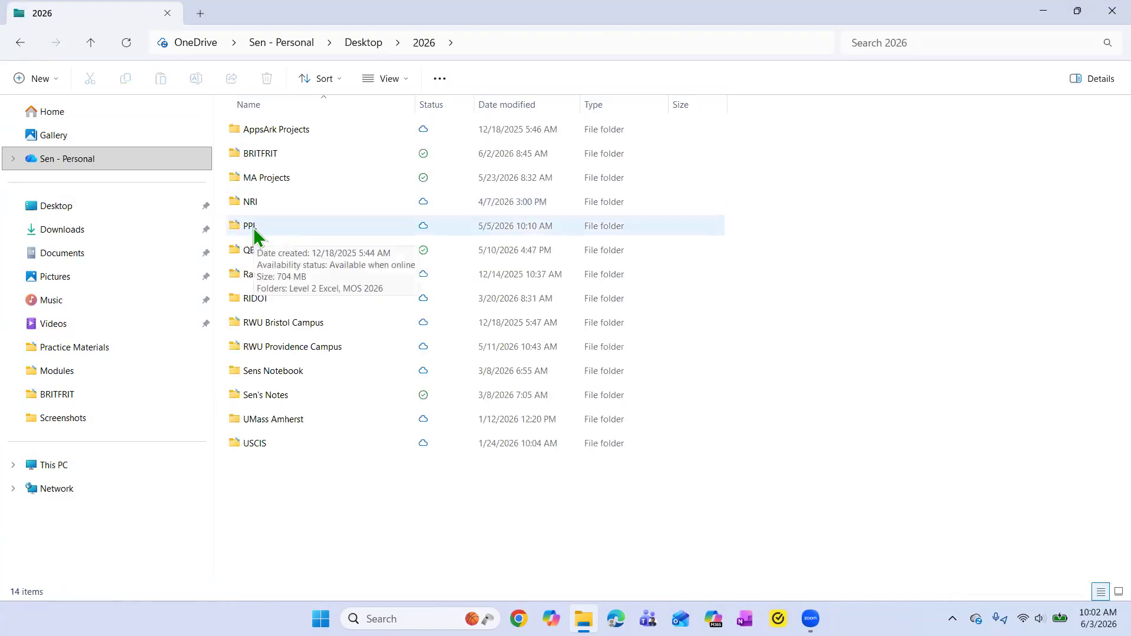
double_click(255, 229)
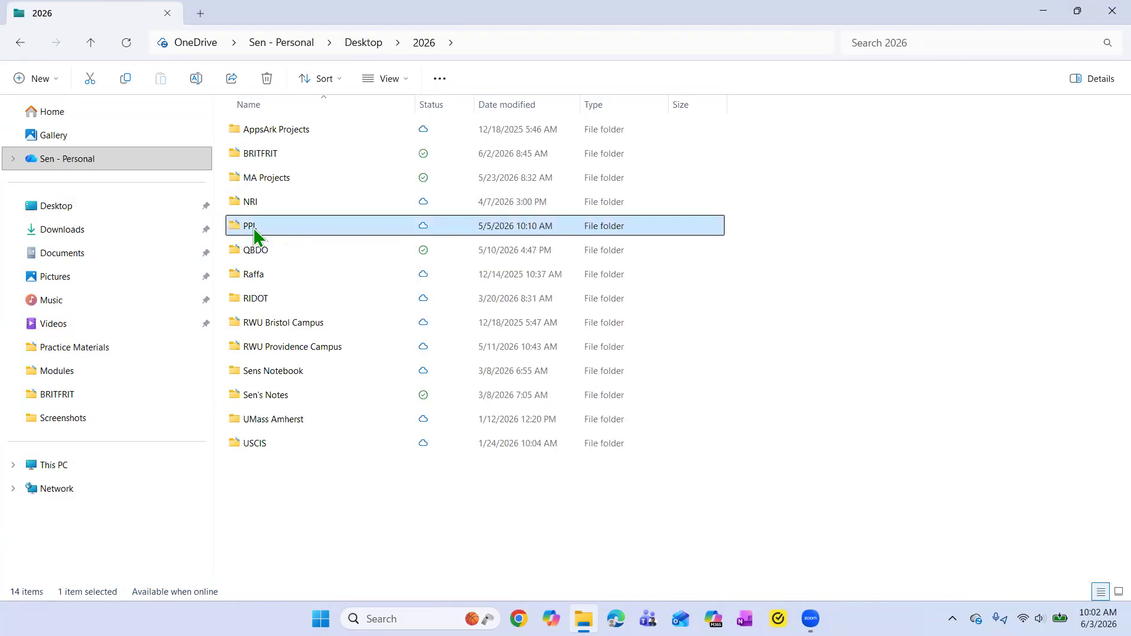
double_click(272, 158)
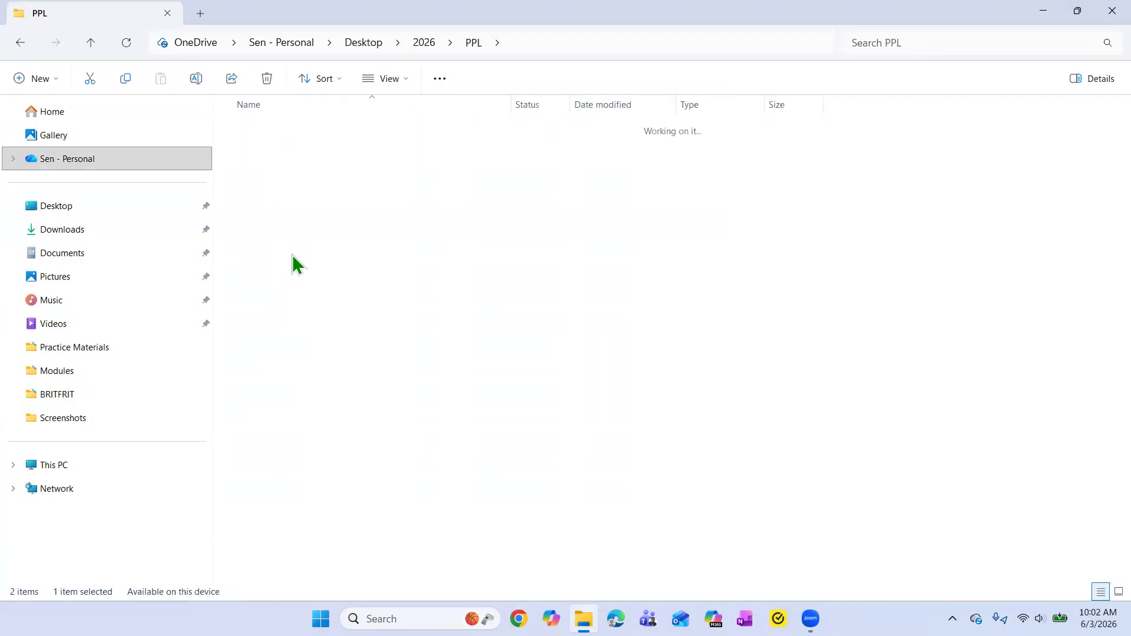
double_click(289, 142)
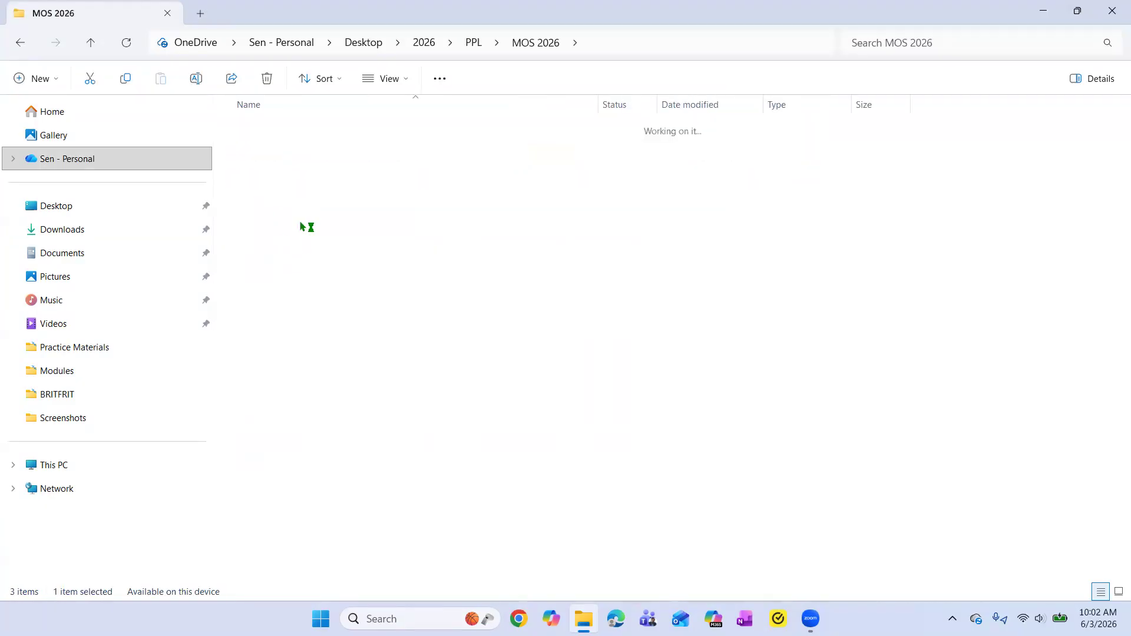
Step: Duplicate 3. Manage Tables and Table Data.xlsx in the same folder, and open the copy in Excel
left_click(332, 280)
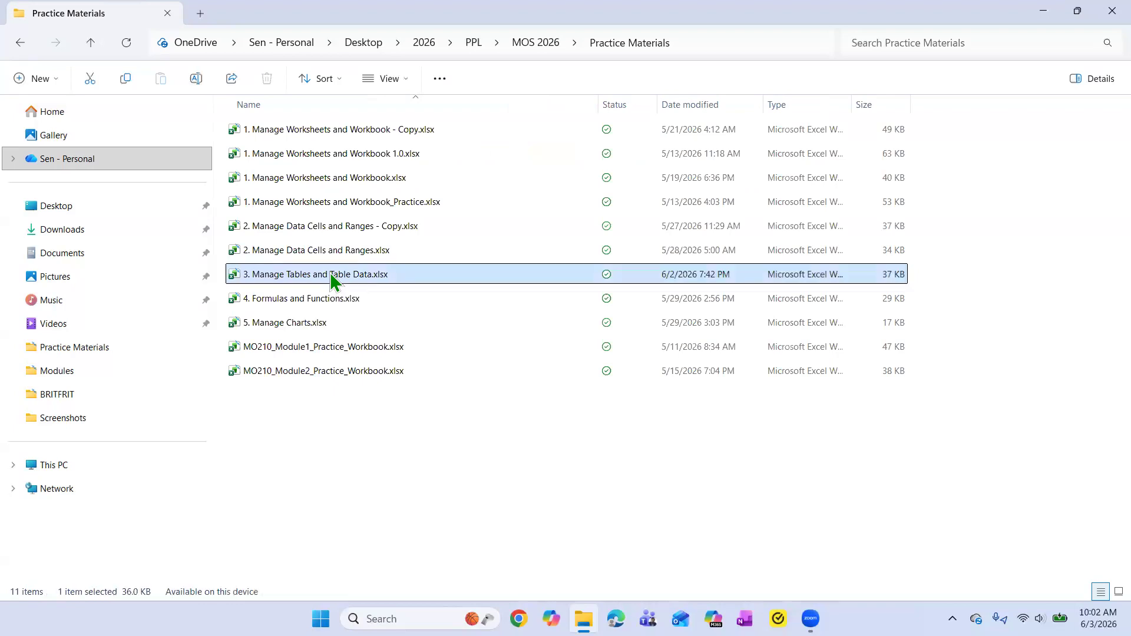
right_click(372, 279)
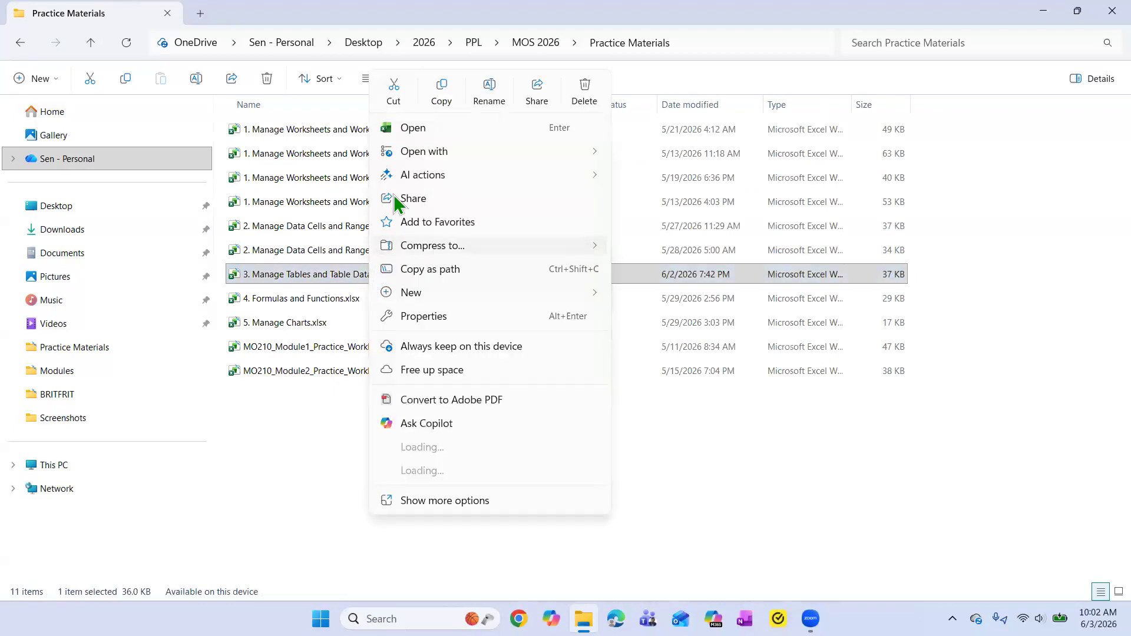
left_click(361, 419)
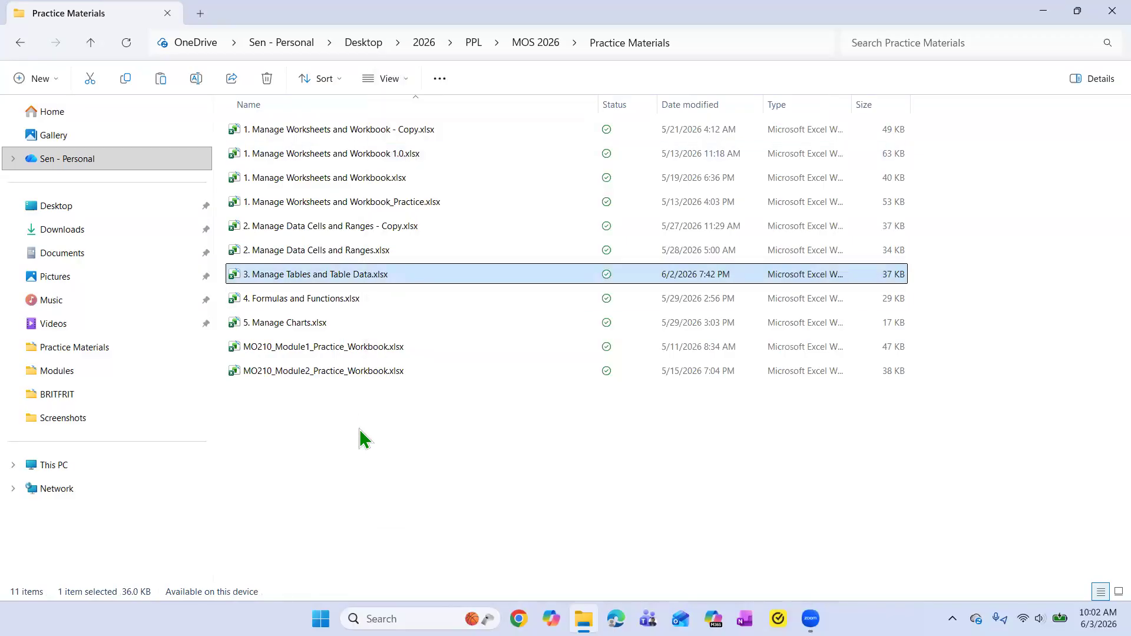
left_click(361, 436)
right_click(361, 433)
left_click(381, 445)
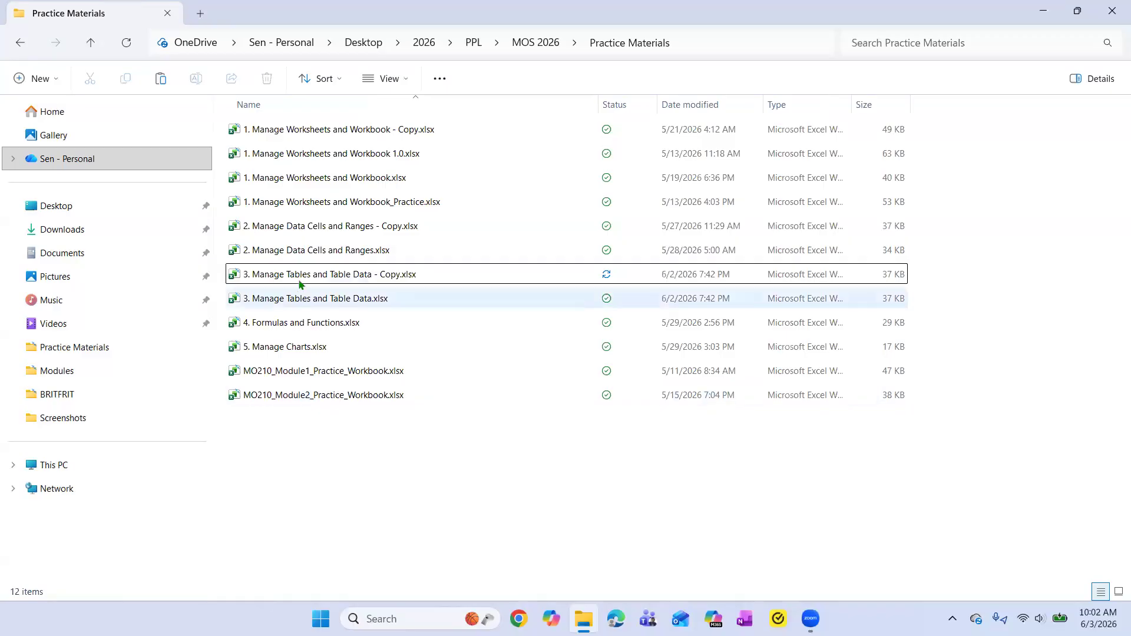
left_click(347, 278)
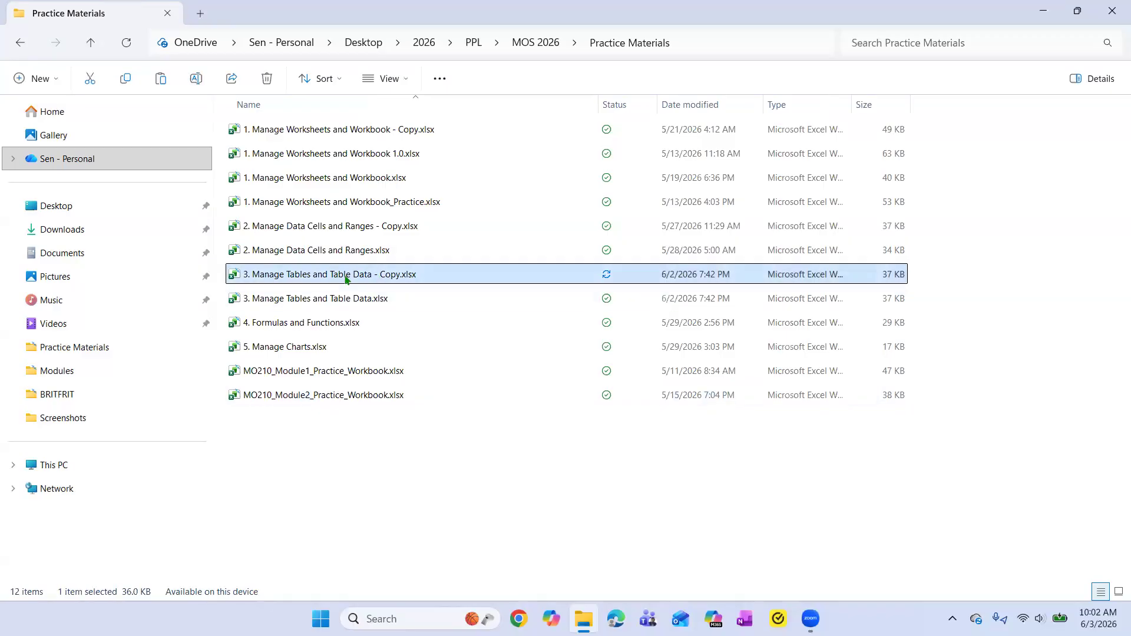
left_click(1113, 12)
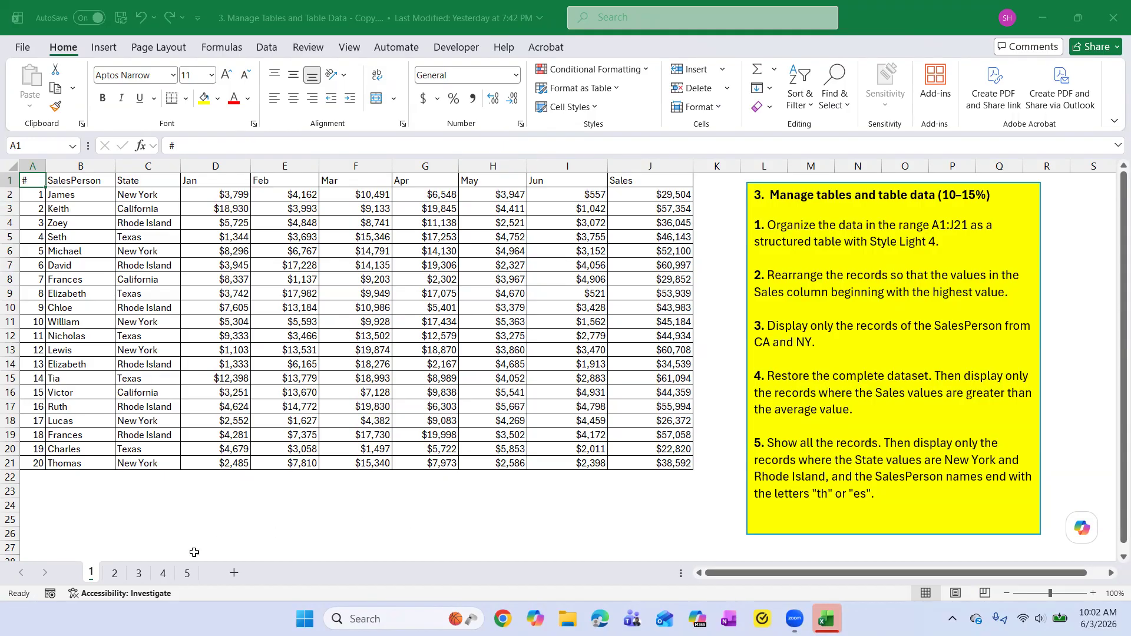
Step: Look through practice sheets 2, 3 and 4, and read the task list on sheet 1
left_click(114, 575)
left_click(146, 576)
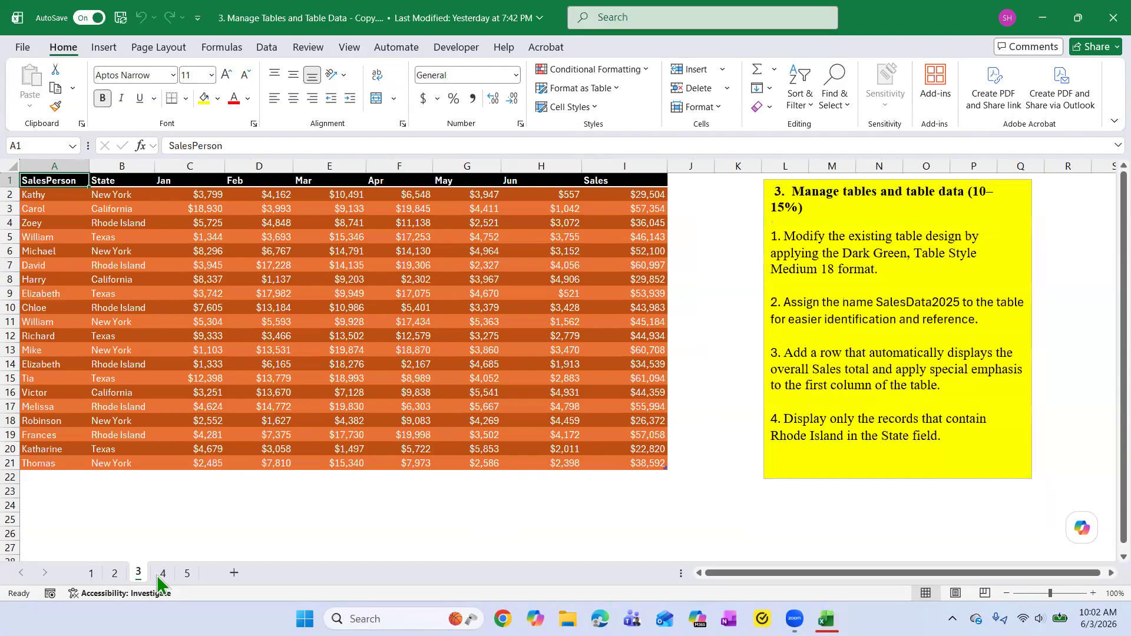
left_click(163, 575)
left_click(115, 575)
left_click(91, 574)
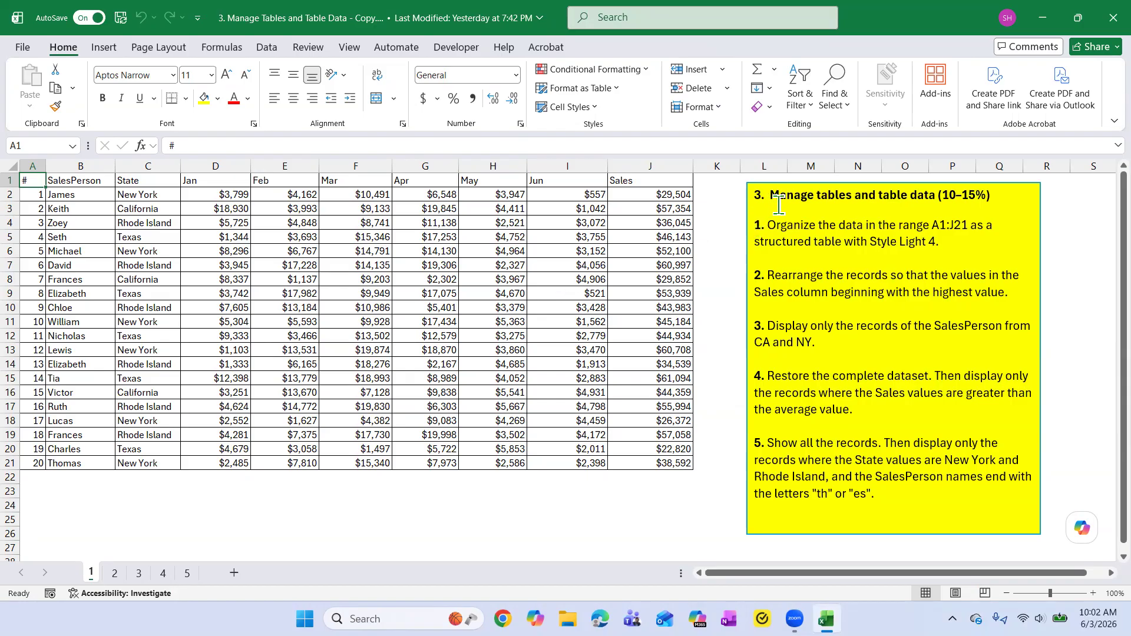
left_click_drag(943, 195, 988, 195)
left_click(958, 263)
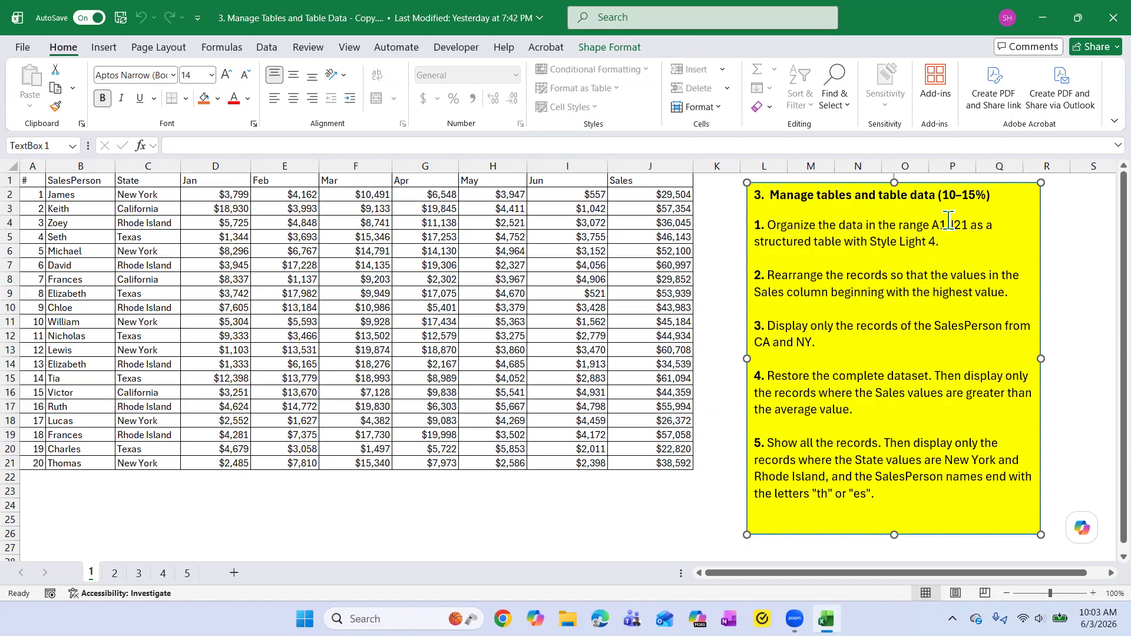
Step: Format the range A1:J21 on sheet 1 as a table with the Light Green, Table Style Light 4 format
left_click(31, 180)
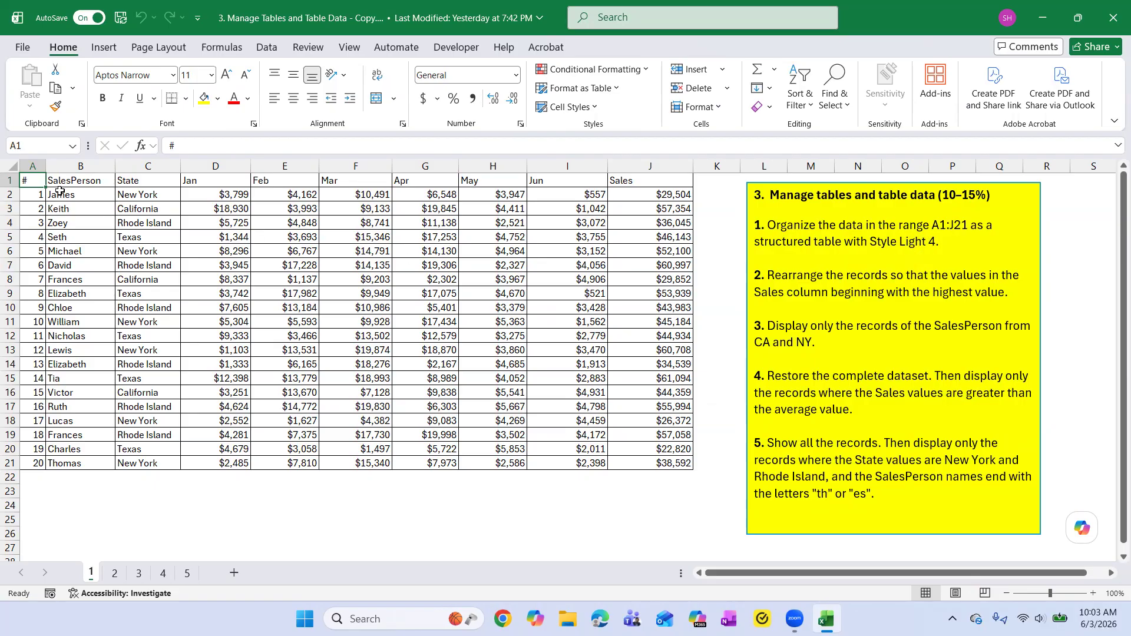
left_click_drag(28, 178, 634, 464)
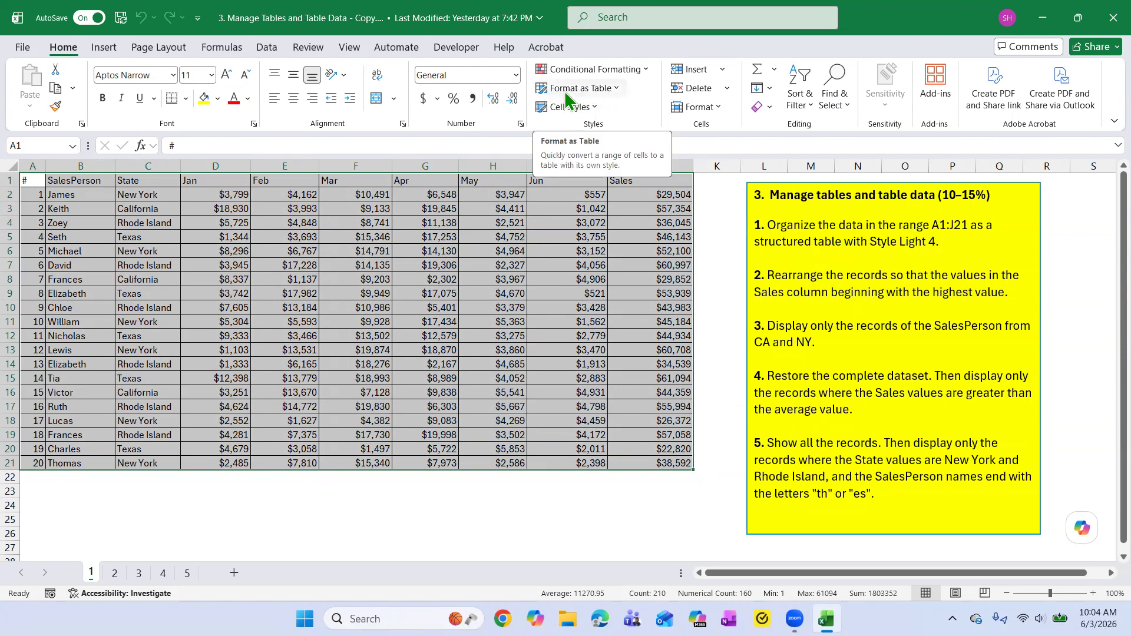
left_click(616, 89)
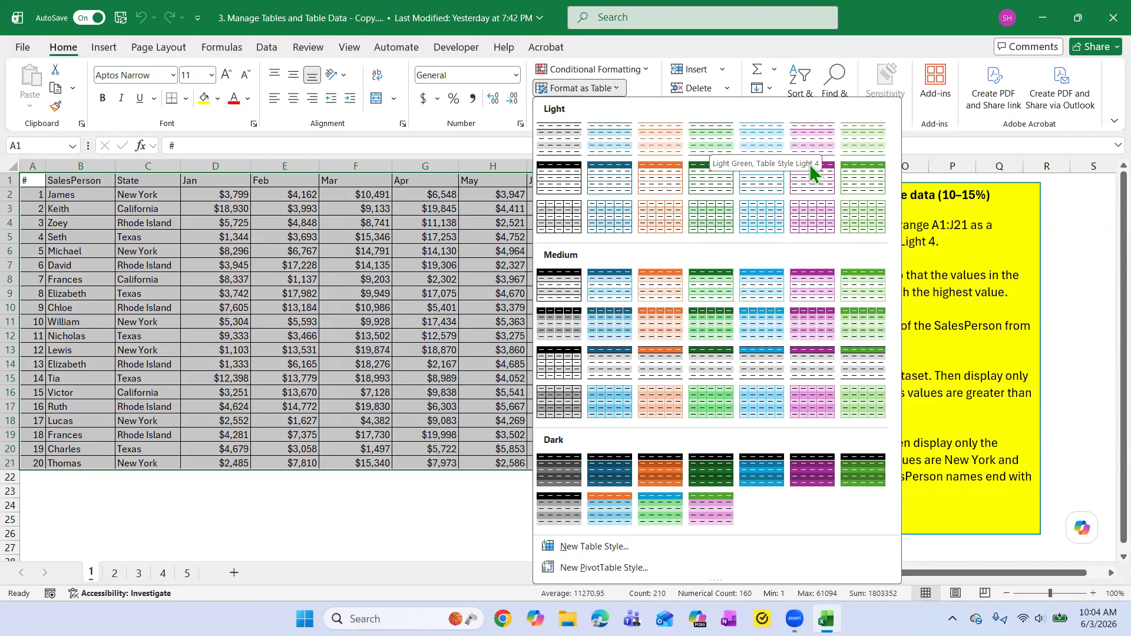
left_click(717, 138)
left_click(371, 306)
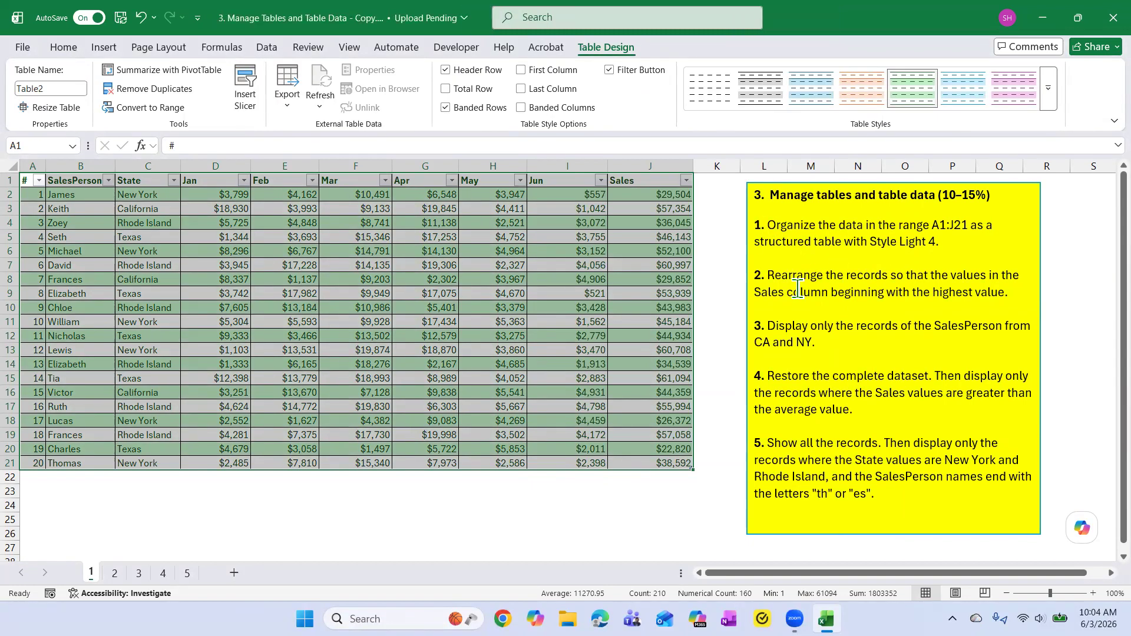
Step: Undo the table conversion and highlight the style requirement in task 1 of the instructions
left_click(144, 23)
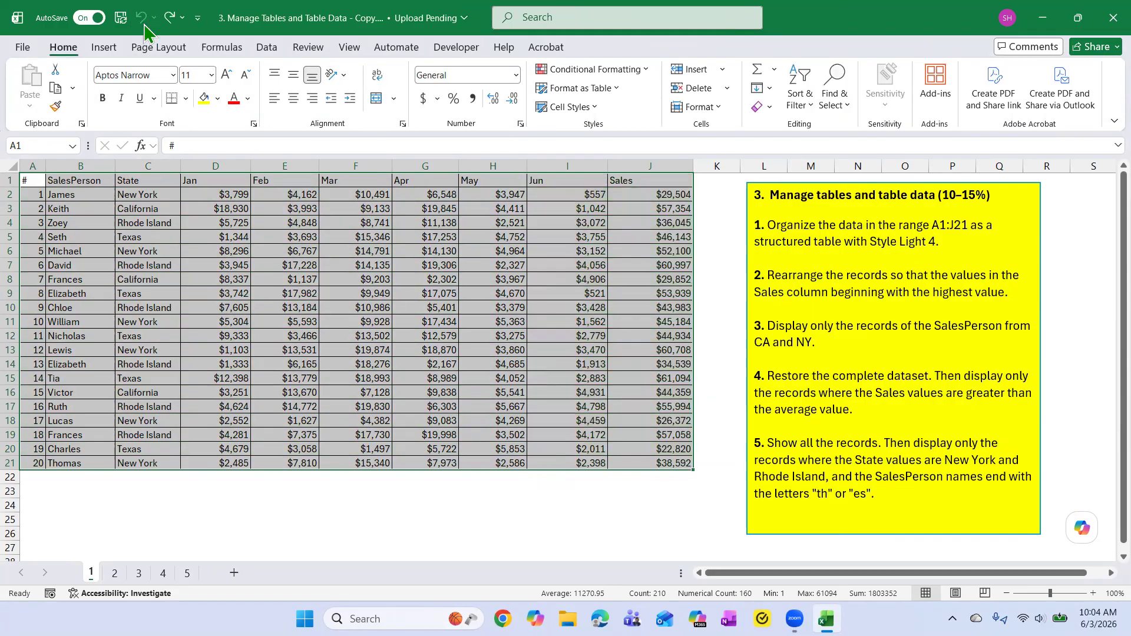
left_click(836, 326)
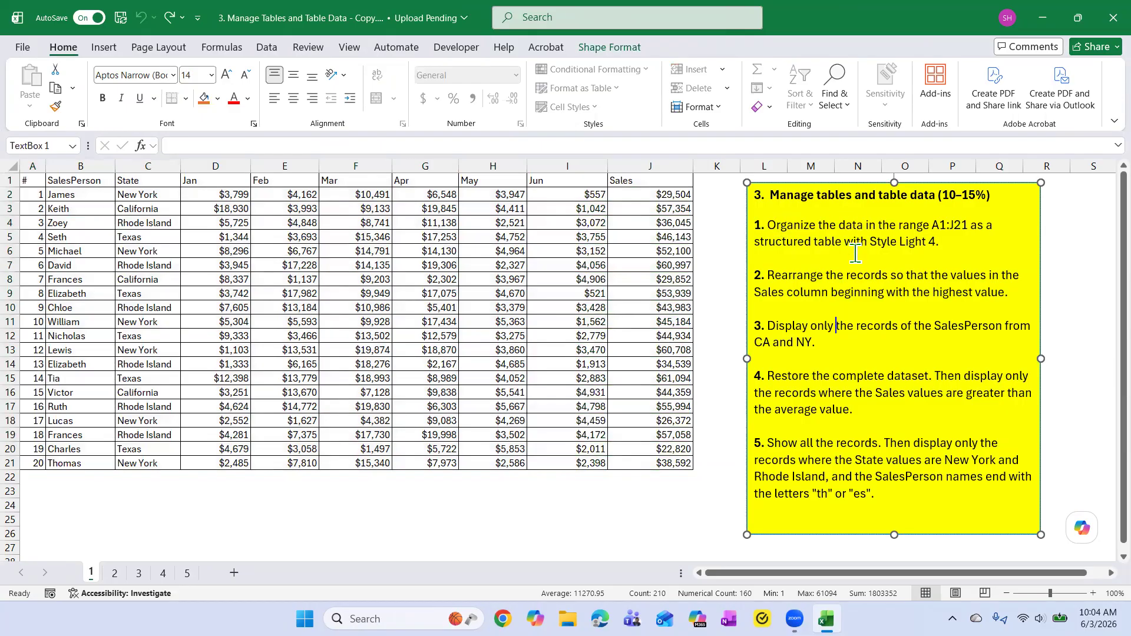
left_click_drag(870, 242, 930, 236)
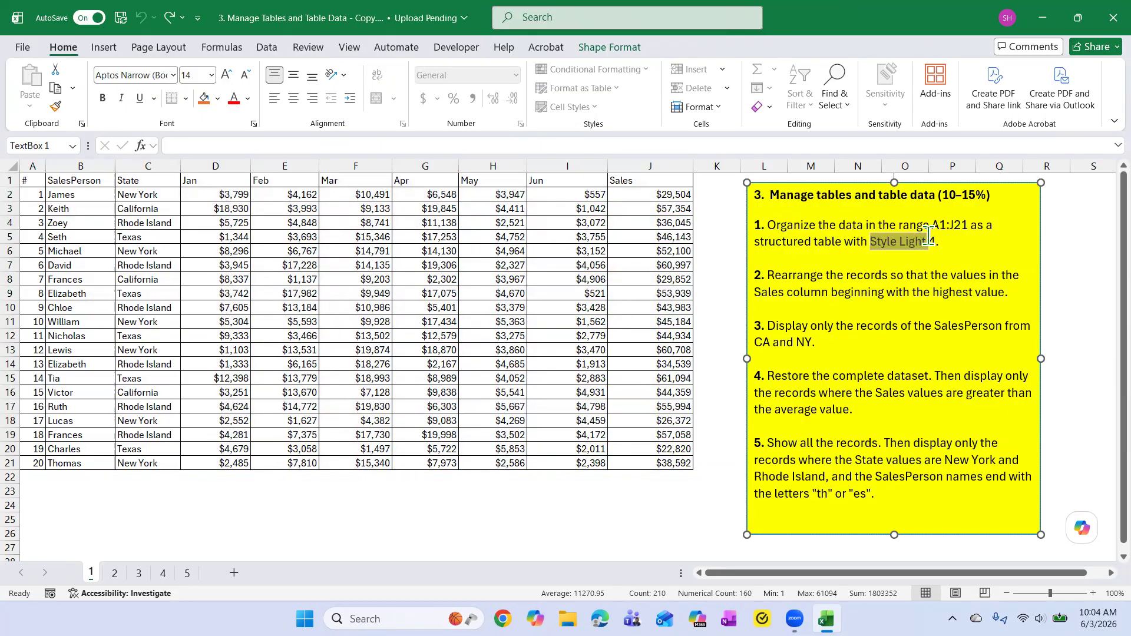
Step: Remove the words "with Style Light 4" from task 1 in the instructions text box
left_click(882, 275)
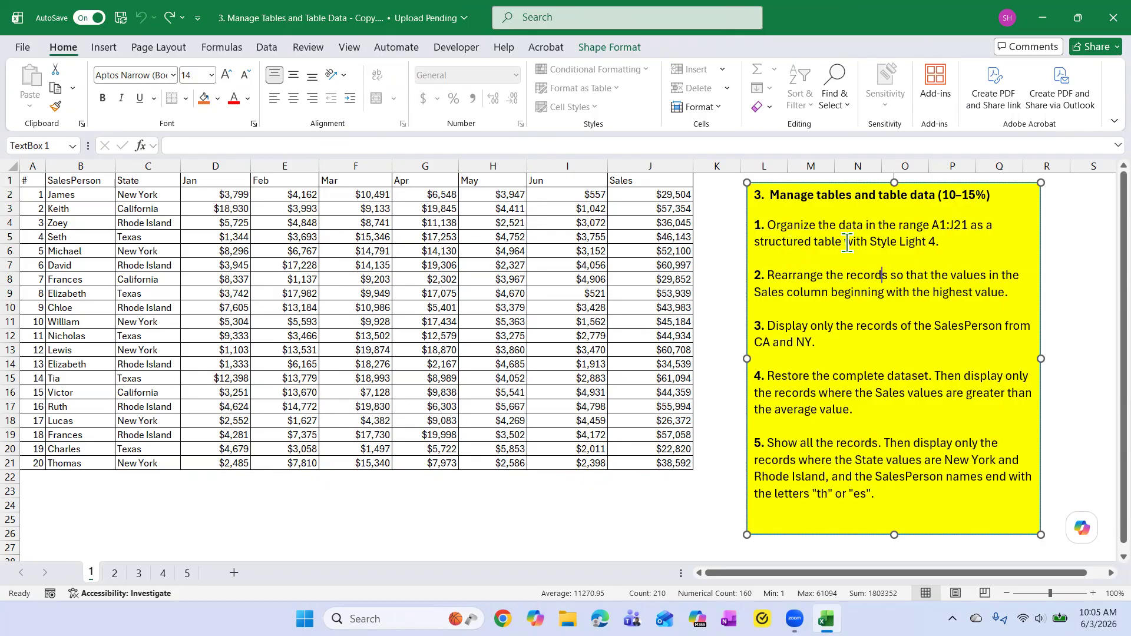
left_click_drag(845, 242, 929, 238)
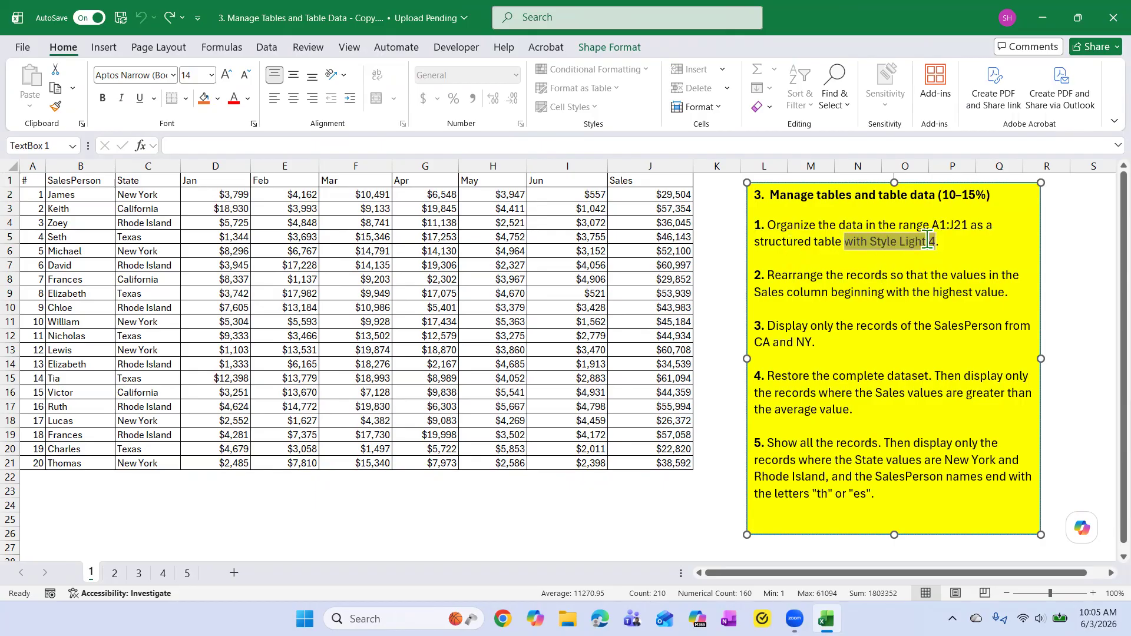
right_click(930, 242)
left_click(958, 248)
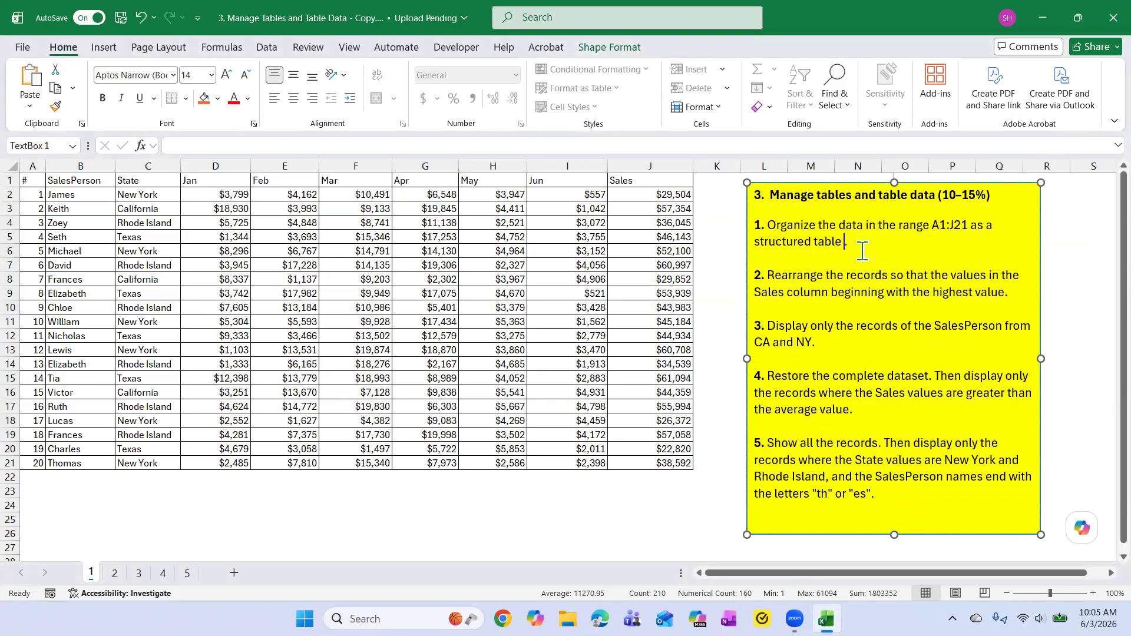
Step: Insert a table over the range A1:J21, treating the first row as headers
mouse_move(36, 182)
left_mouse_down()
mouse_move(648, 255)
mouse_move(657, 461)
left_mouse_up()
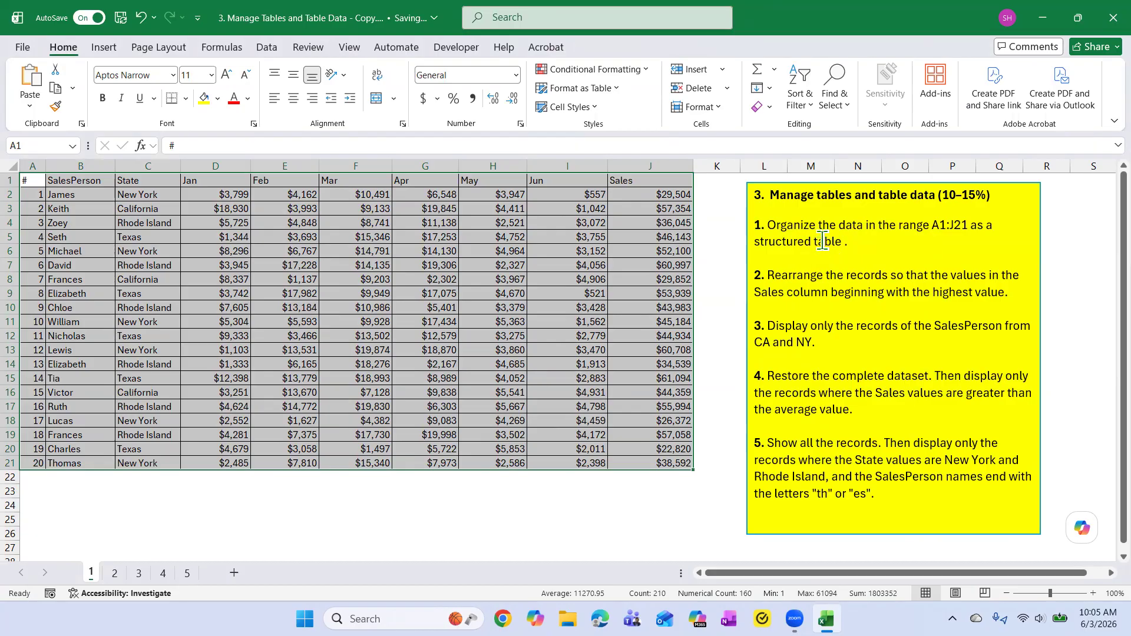
left_click(103, 48)
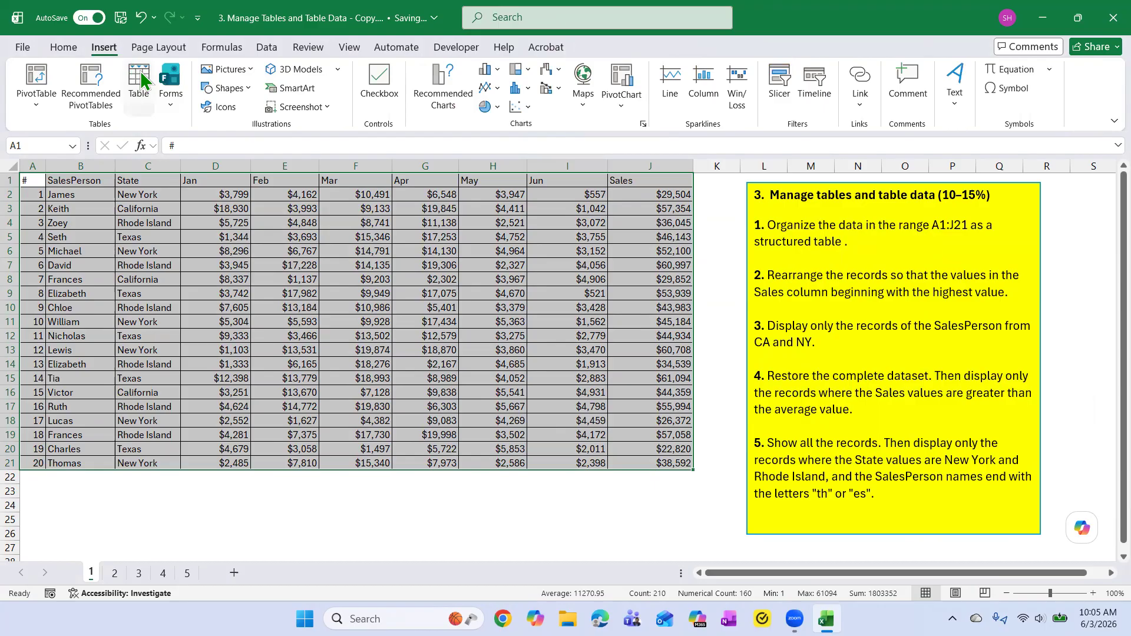
left_click(137, 75)
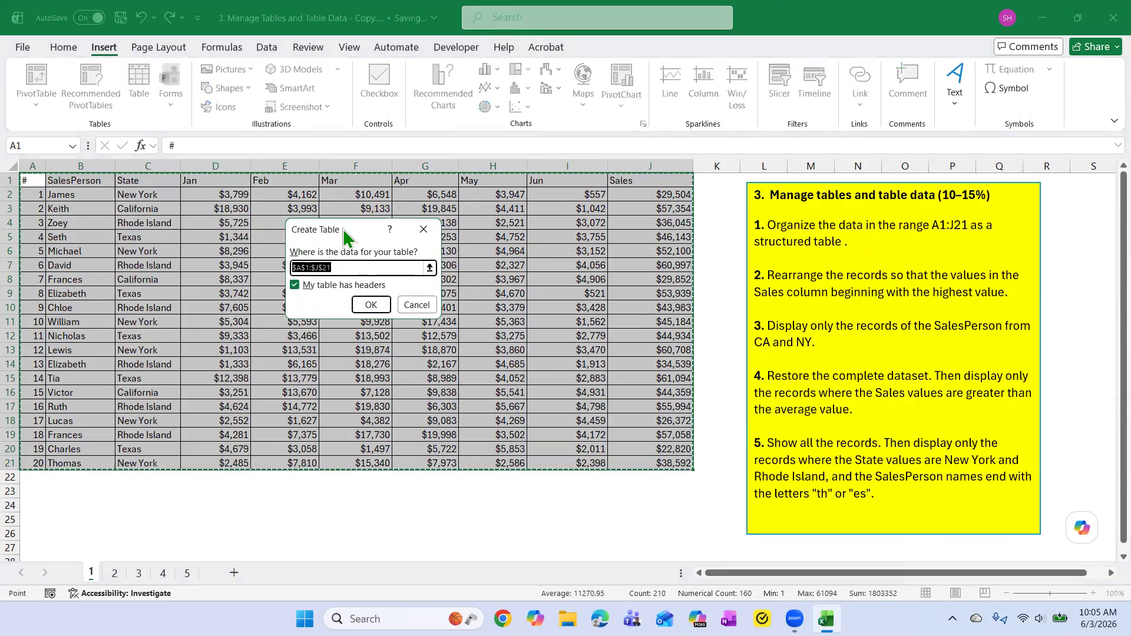
left_click(371, 305)
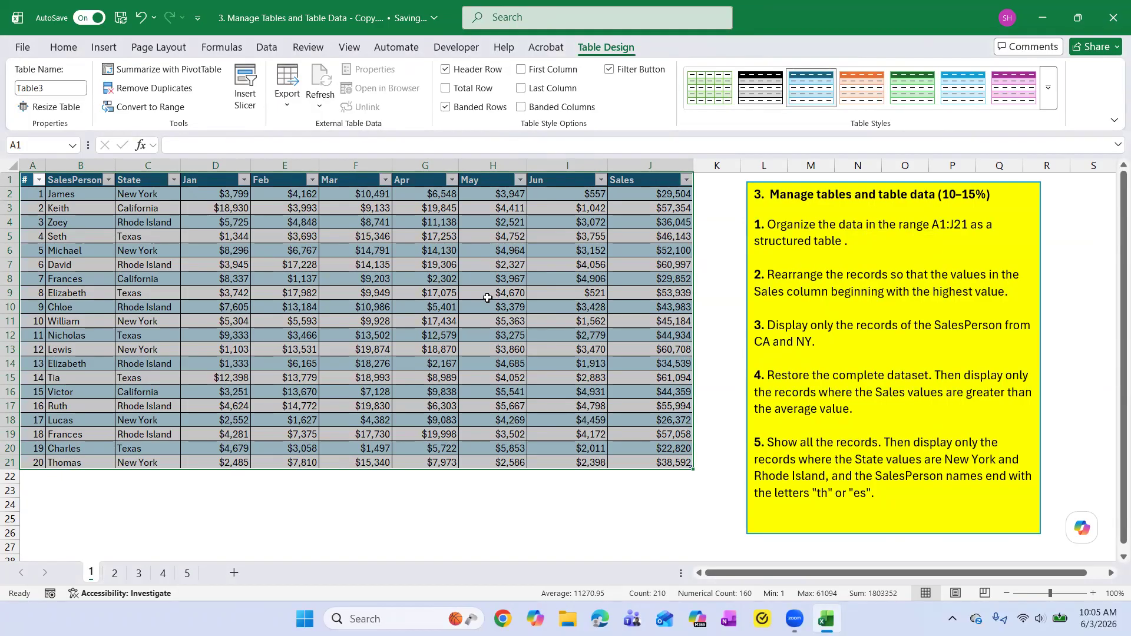
Step: Undo the table insertion and the removal of the style requirement from task 1
left_click(108, 51)
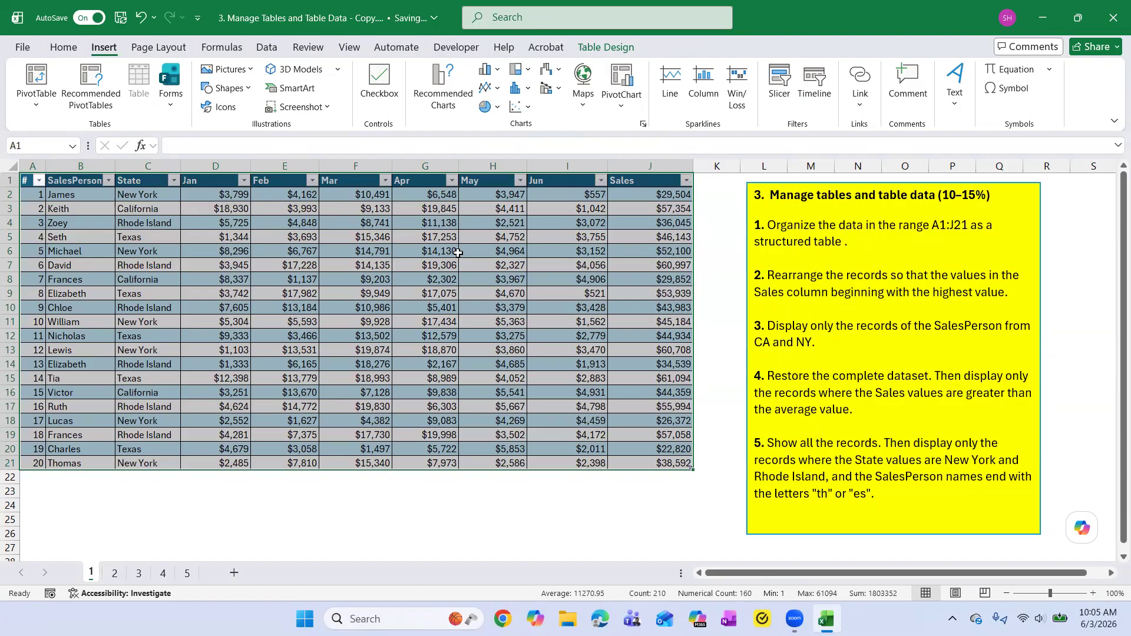
left_click(141, 17)
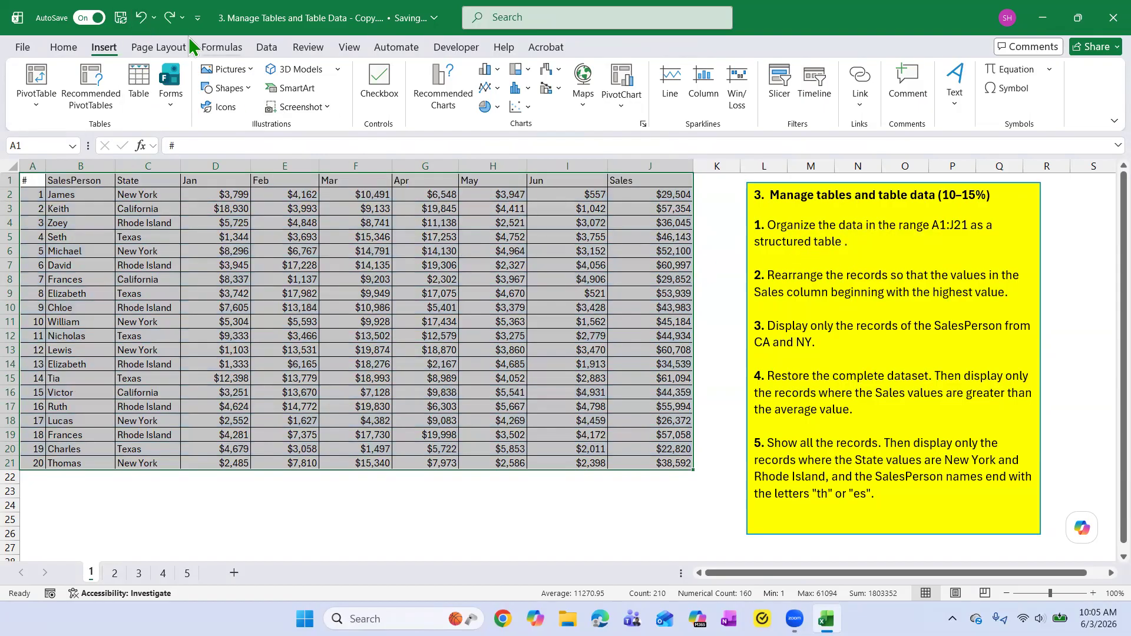
left_click(142, 18)
left_click(885, 275)
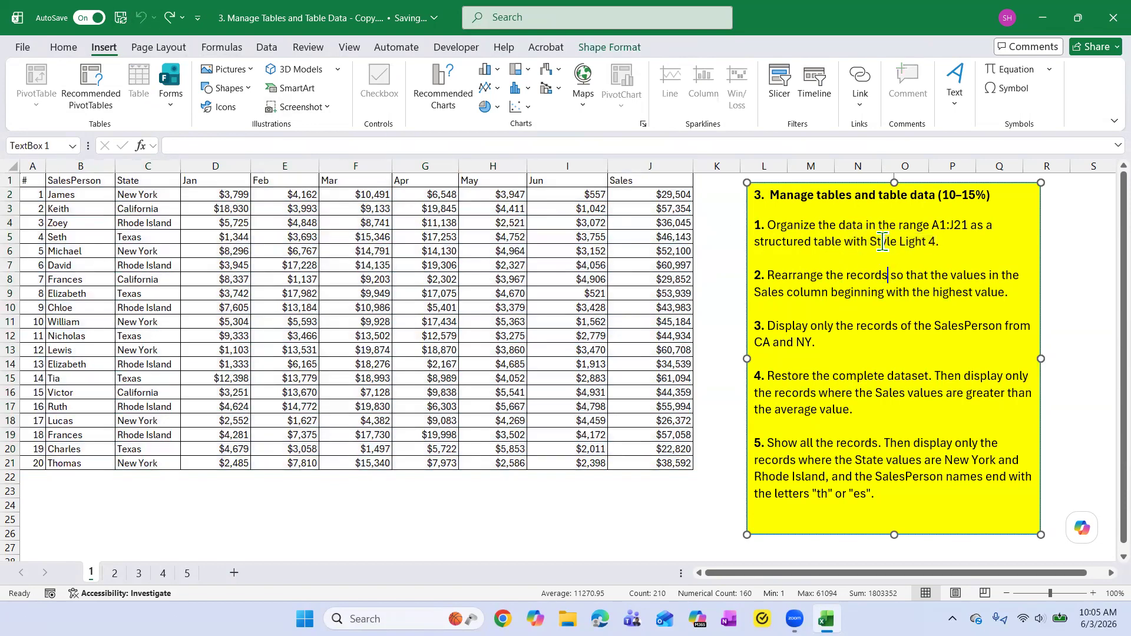
Step: Compare the Format as Table style gallery with the commands for inserting a table
left_click(69, 49)
left_click(533, 248)
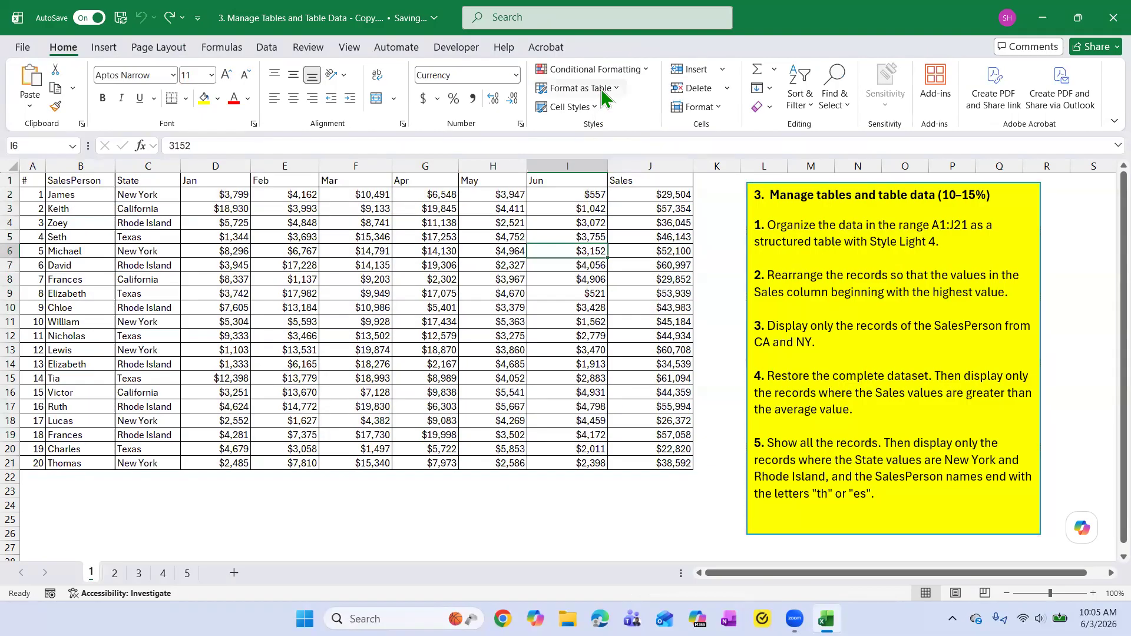
left_click(595, 88)
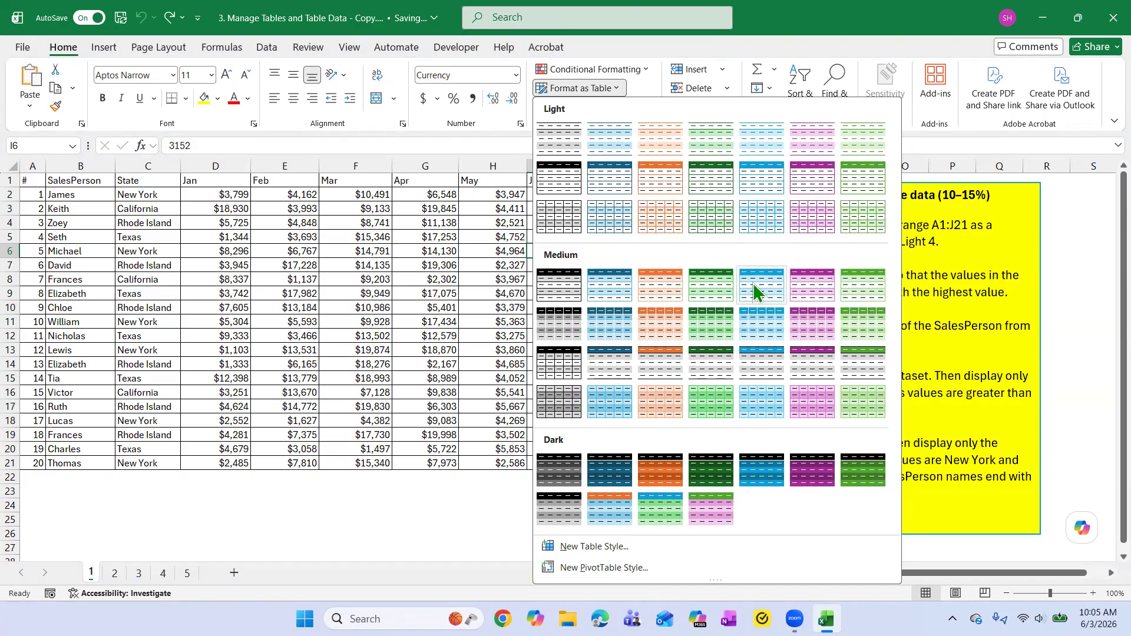
left_click(967, 259)
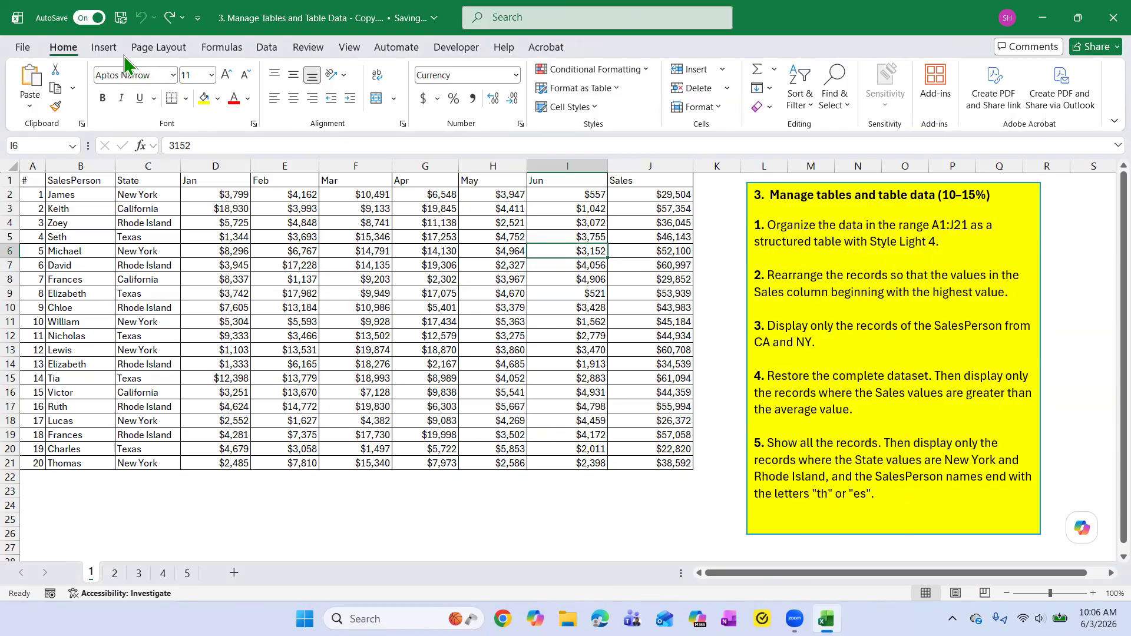
left_click(106, 49)
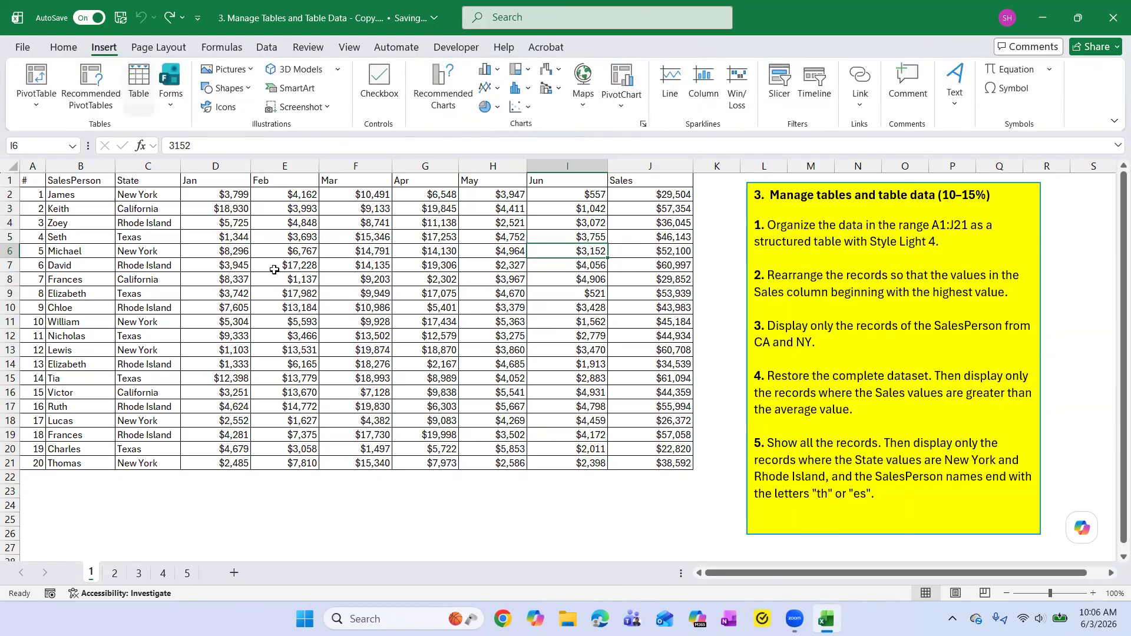
Step: Highlight the Style Light 4 requirement in task 1 of the instructions text box
left_click(927, 286)
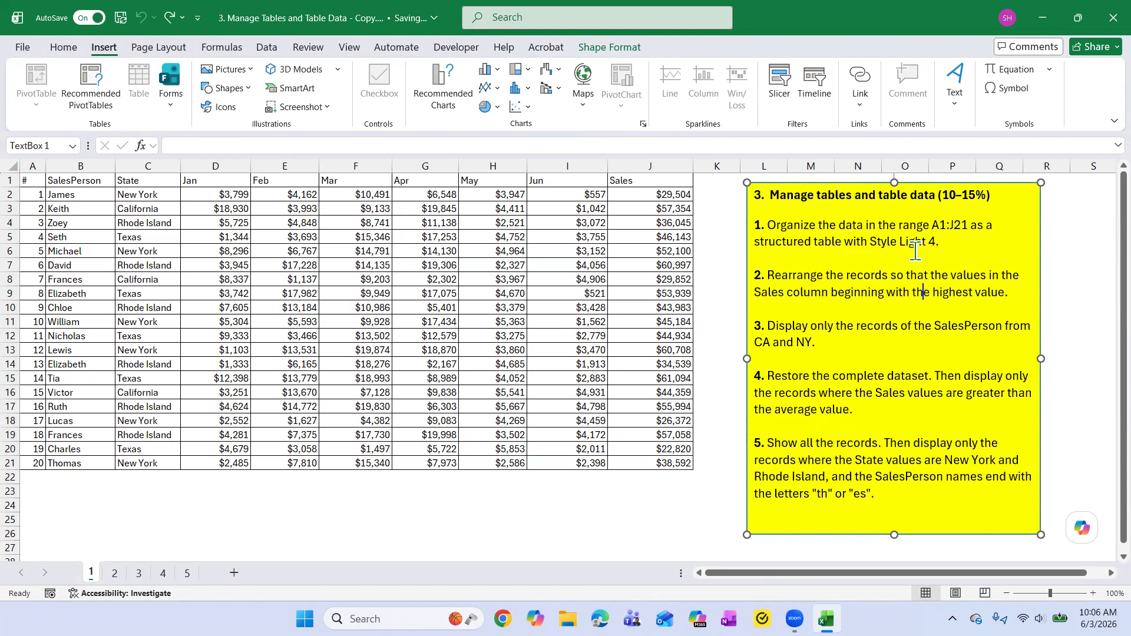
left_click_drag(871, 242, 938, 243)
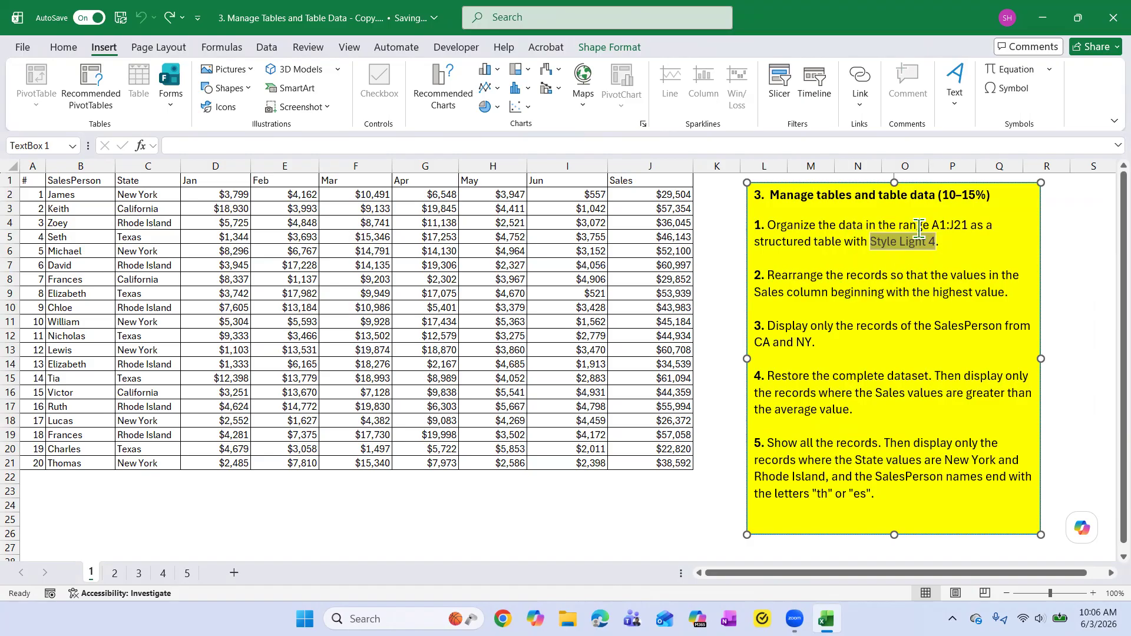
left_click(846, 242)
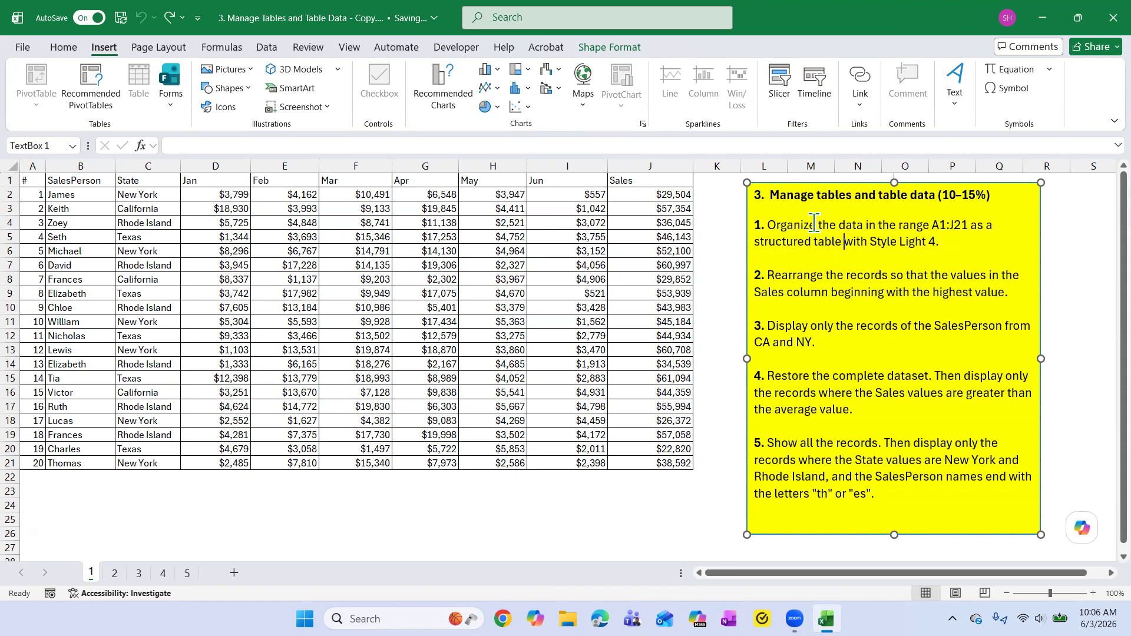
left_click_drag(871, 242, 929, 242)
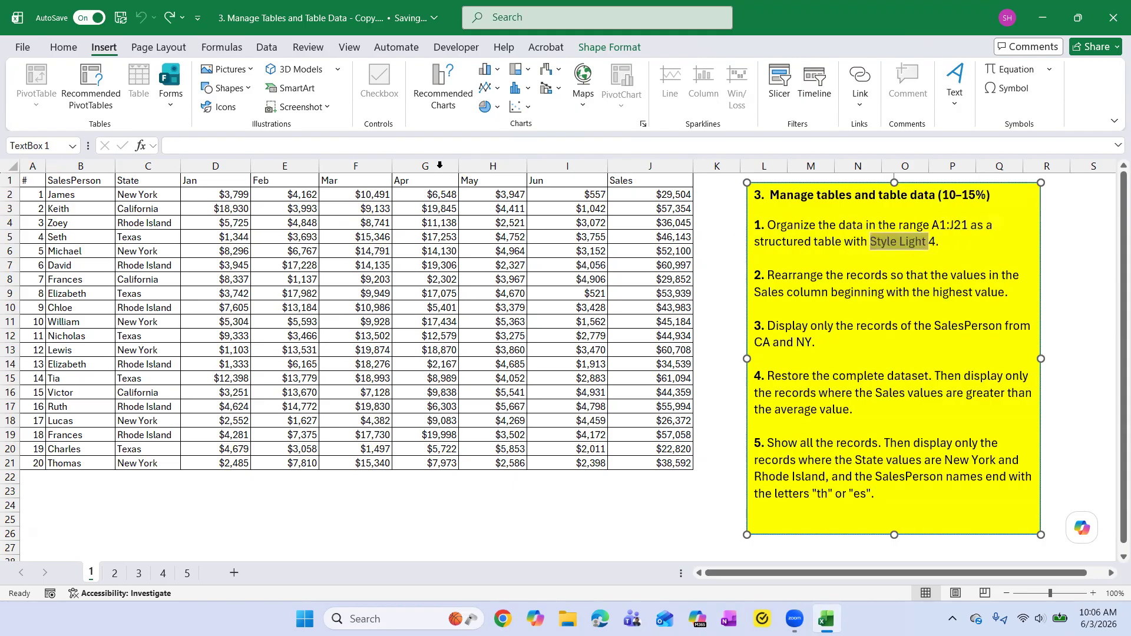
Step: View the Format as Table styles with only a single cell of the data selected, first E4 and after that A1
left_click(254, 222)
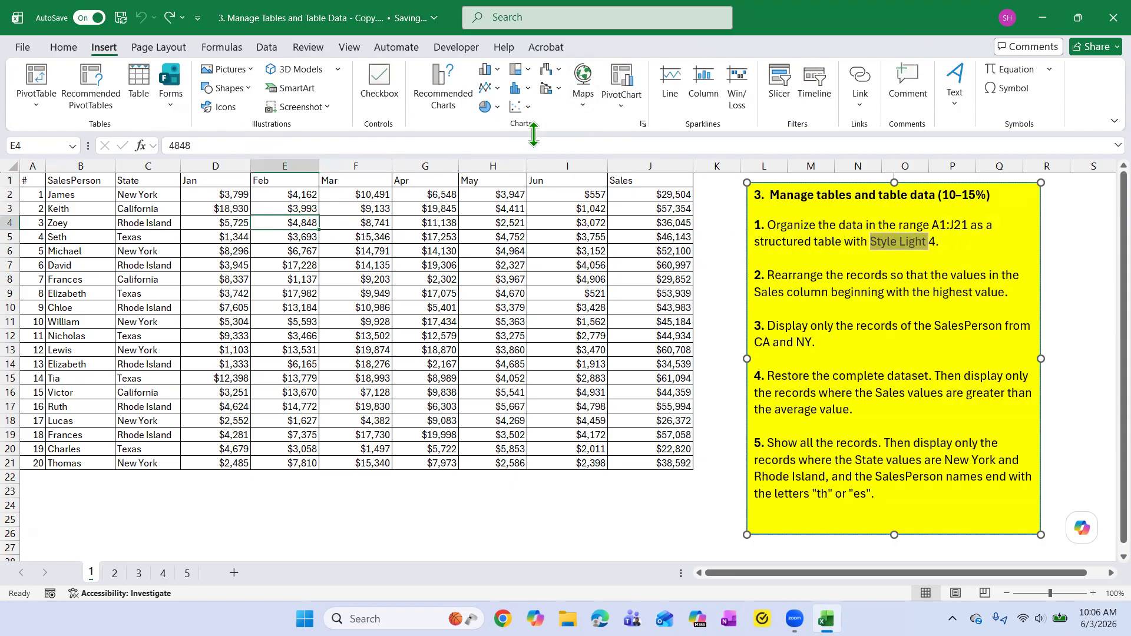
left_click(63, 48)
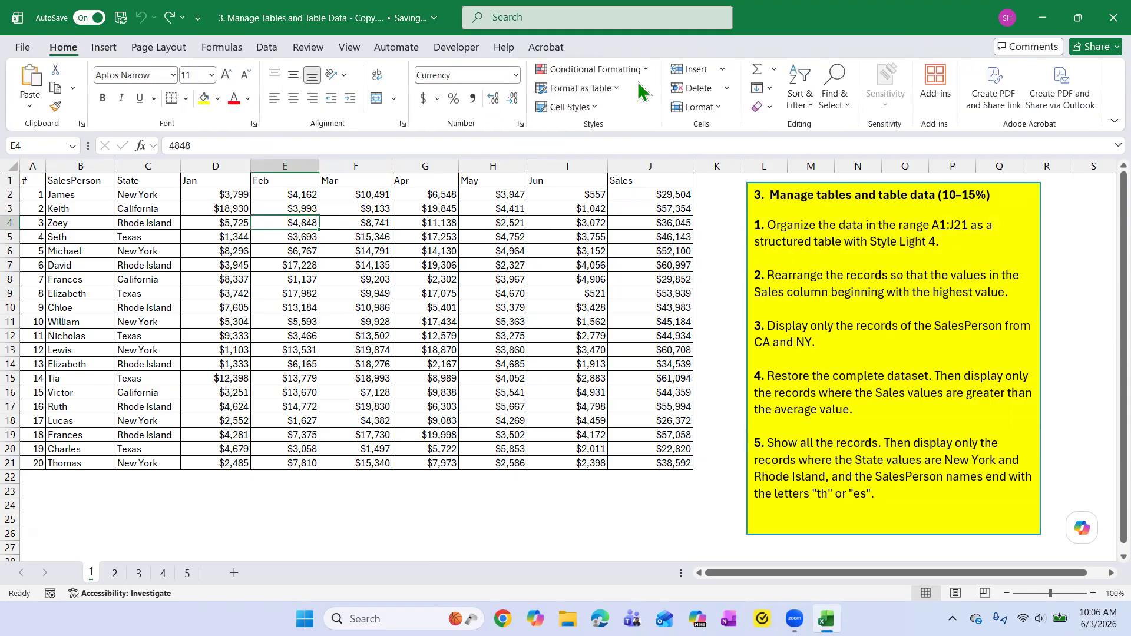
left_click(613, 90)
left_click(990, 275)
left_click(40, 186)
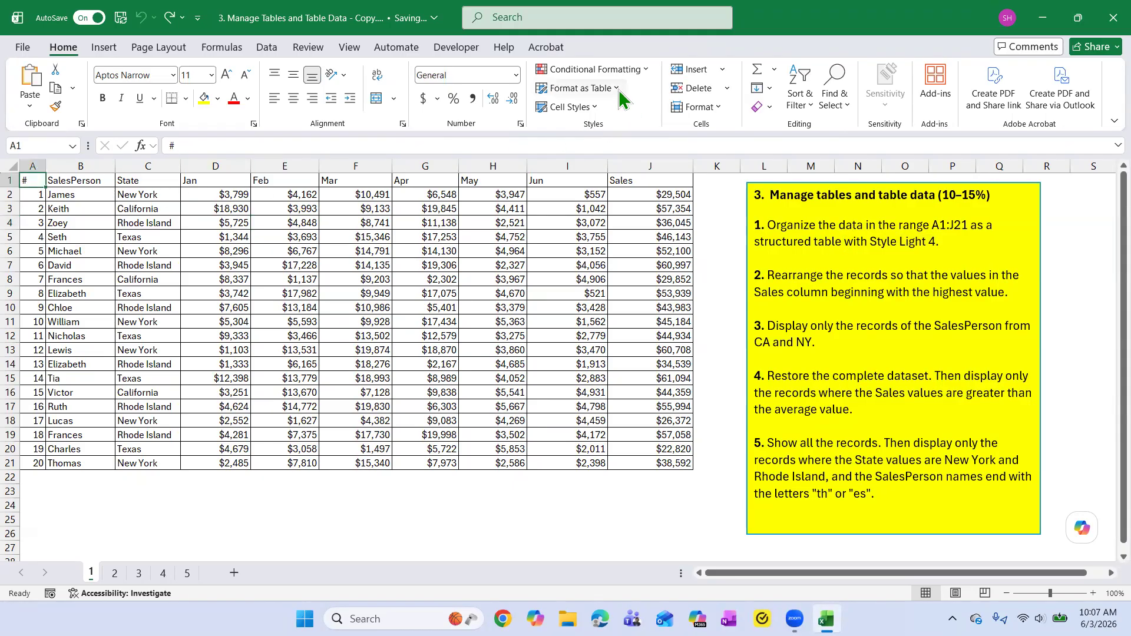
left_click(617, 89)
Step: Select the range A1:J21, browse the Format as Table styles, and close the gallery without applying one
left_click(28, 180)
left_click_drag(28, 180, 662, 466)
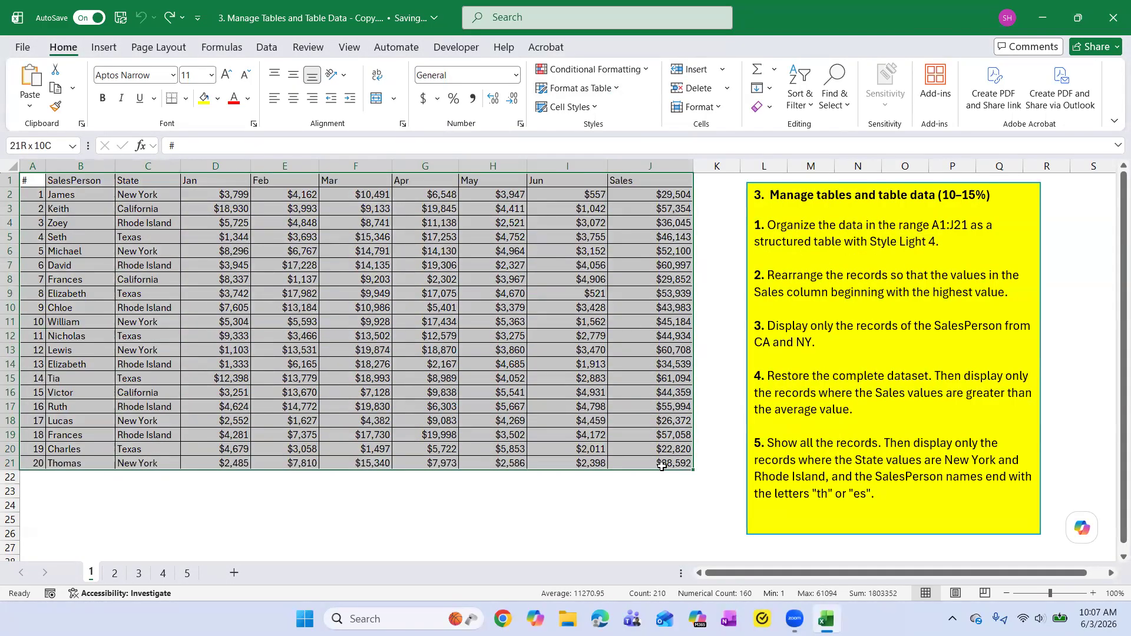
left_click(613, 88)
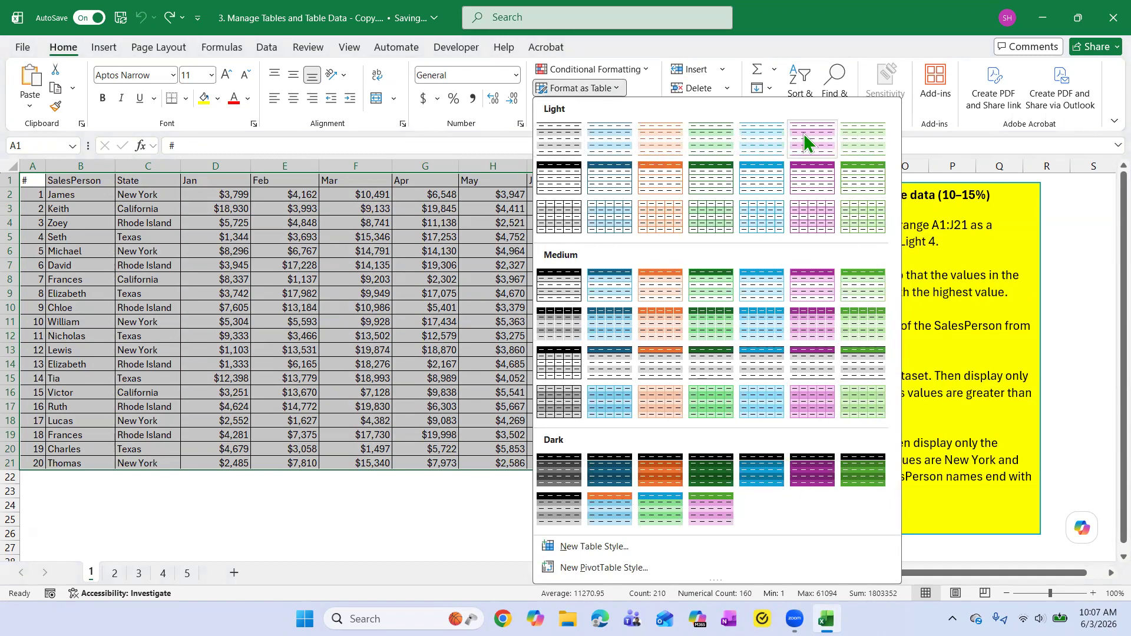
key("Escape")
left_click(954, 306)
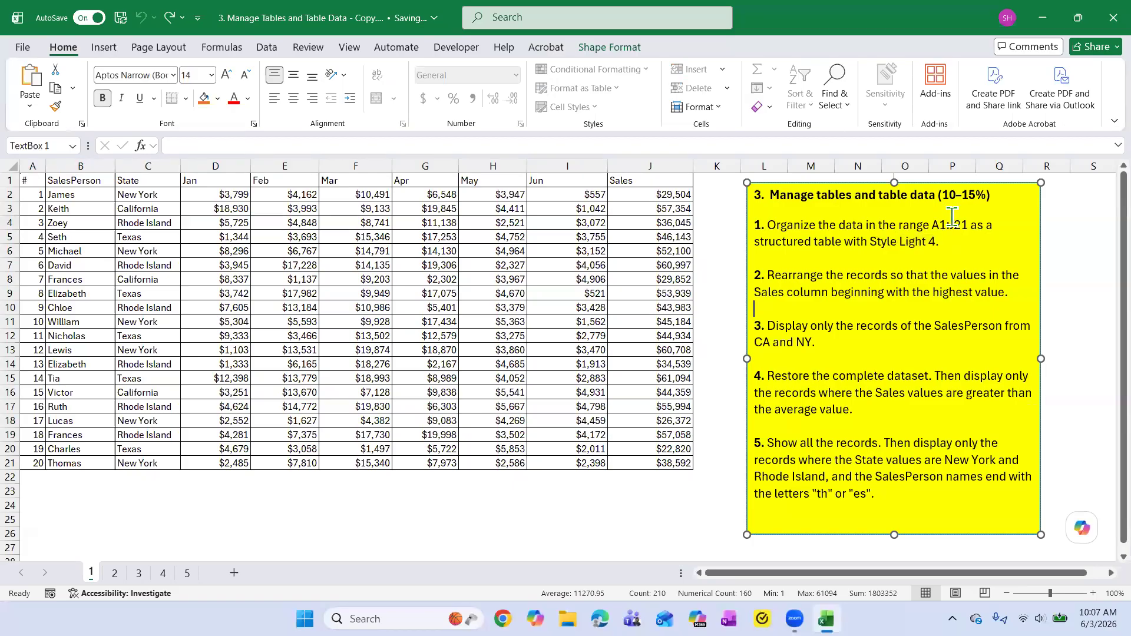
Step: Review task 1 and mark out the full data range A1:J21, finishing on a single cell in the Sales column
left_click(947, 249)
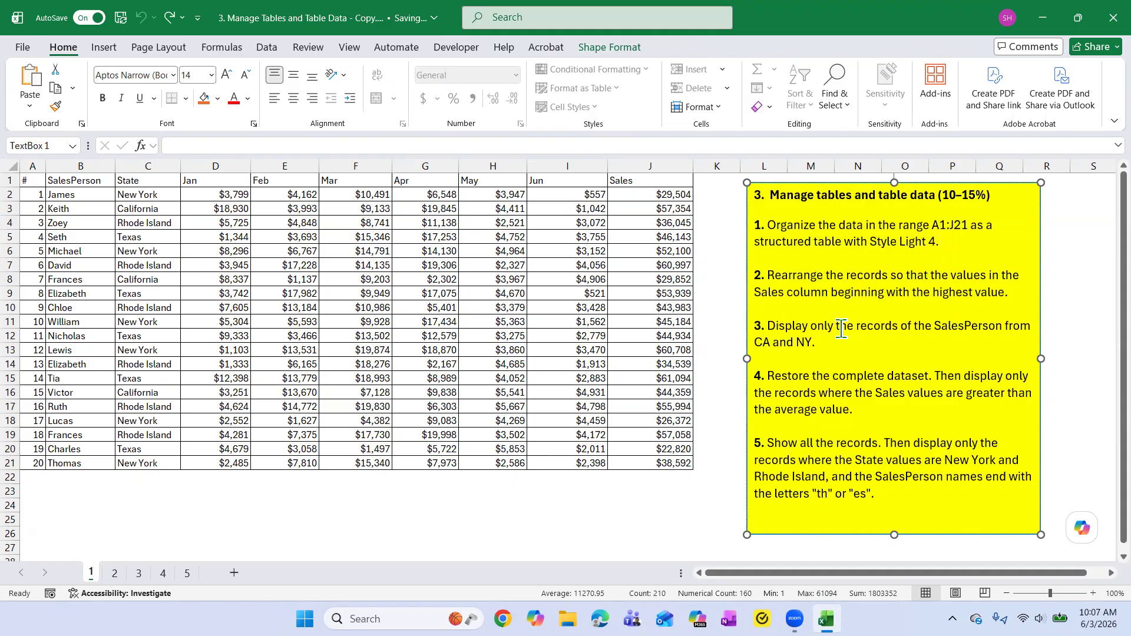
left_click(661, 491)
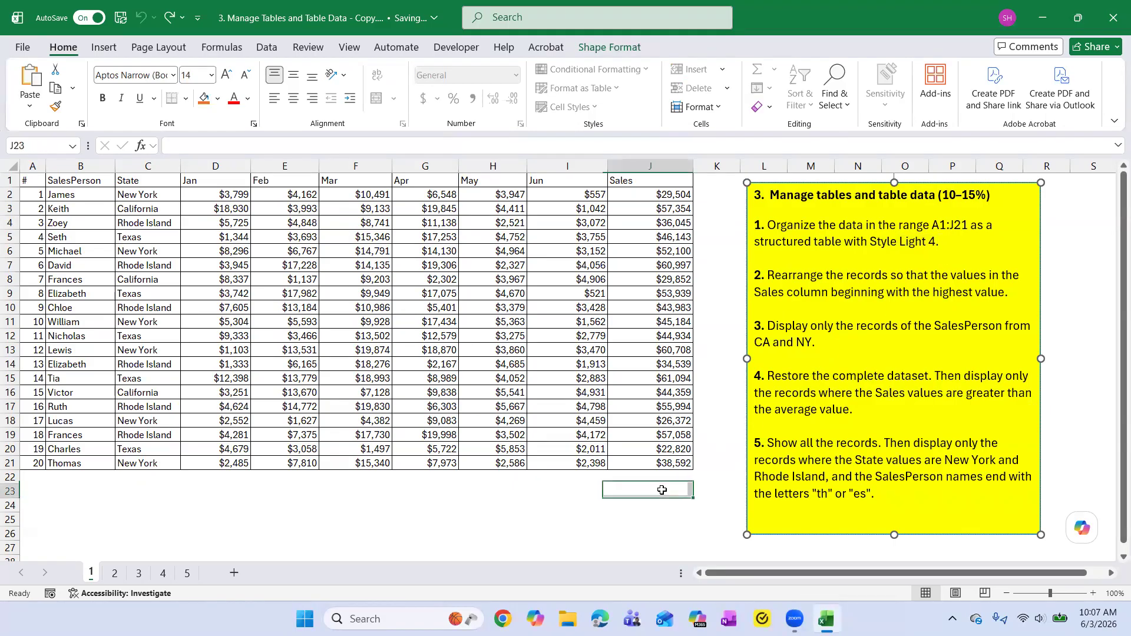
left_click(712, 303)
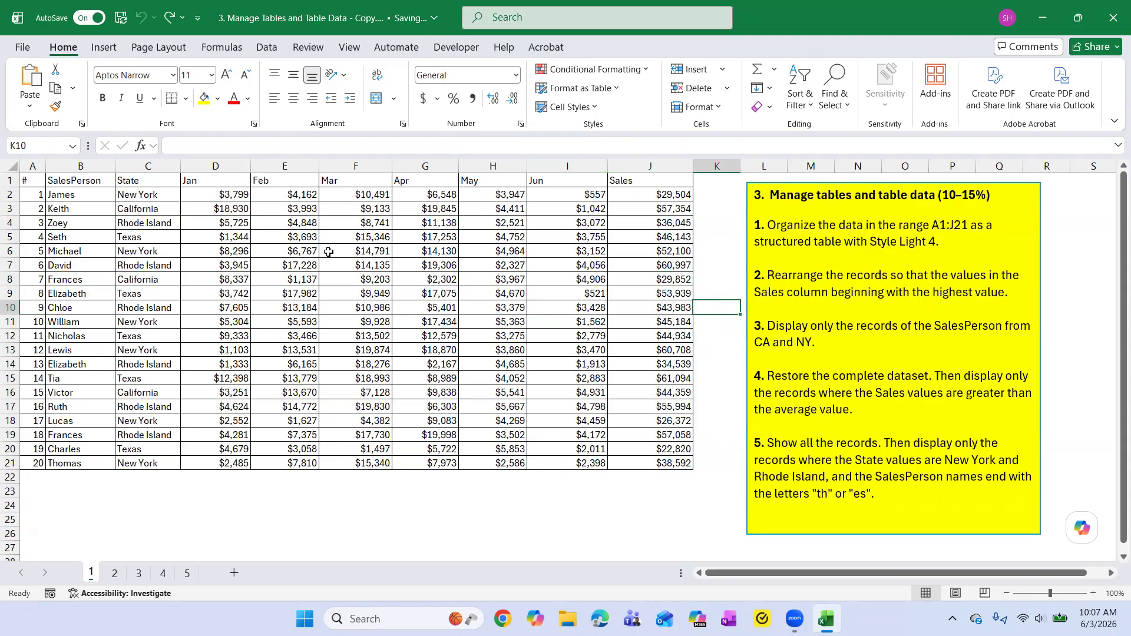
left_click_drag(32, 181, 639, 469)
left_click(650, 336)
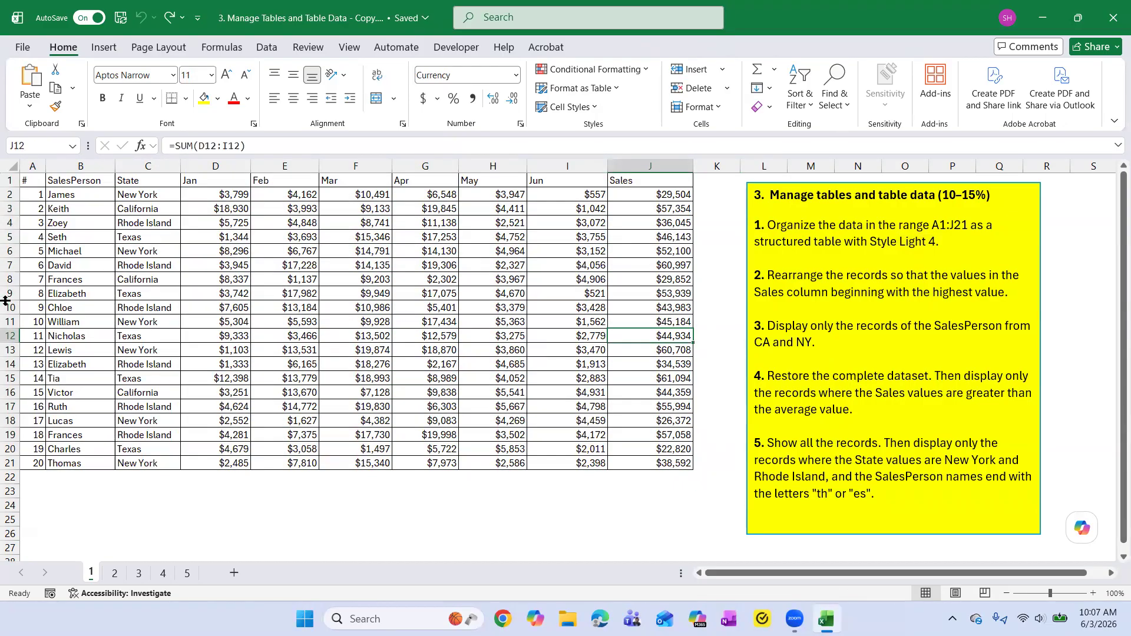
Step: Insert a blank row above row 9 in the data, and undo the insertion
left_click(11, 293)
right_click(11, 293)
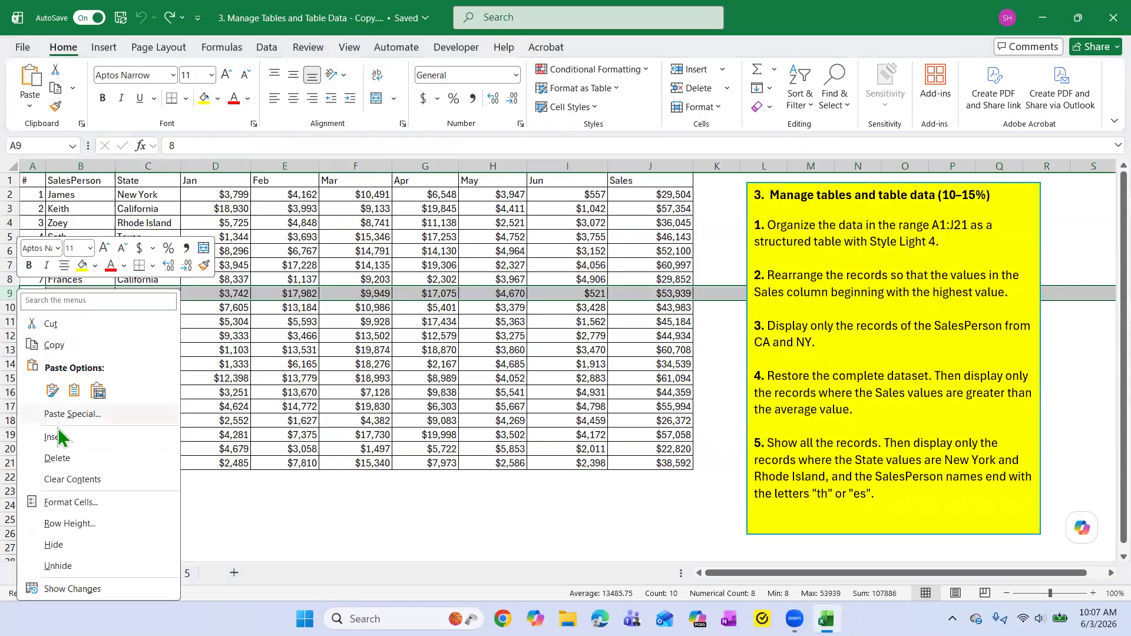
left_click(52, 442)
left_click(173, 392)
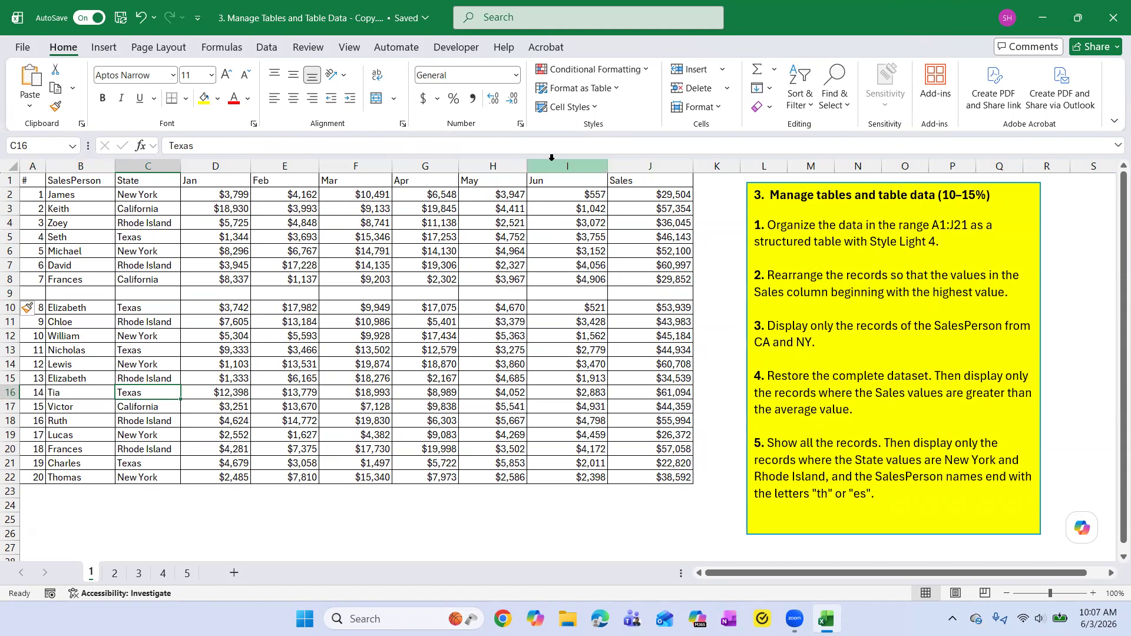
left_click(141, 18)
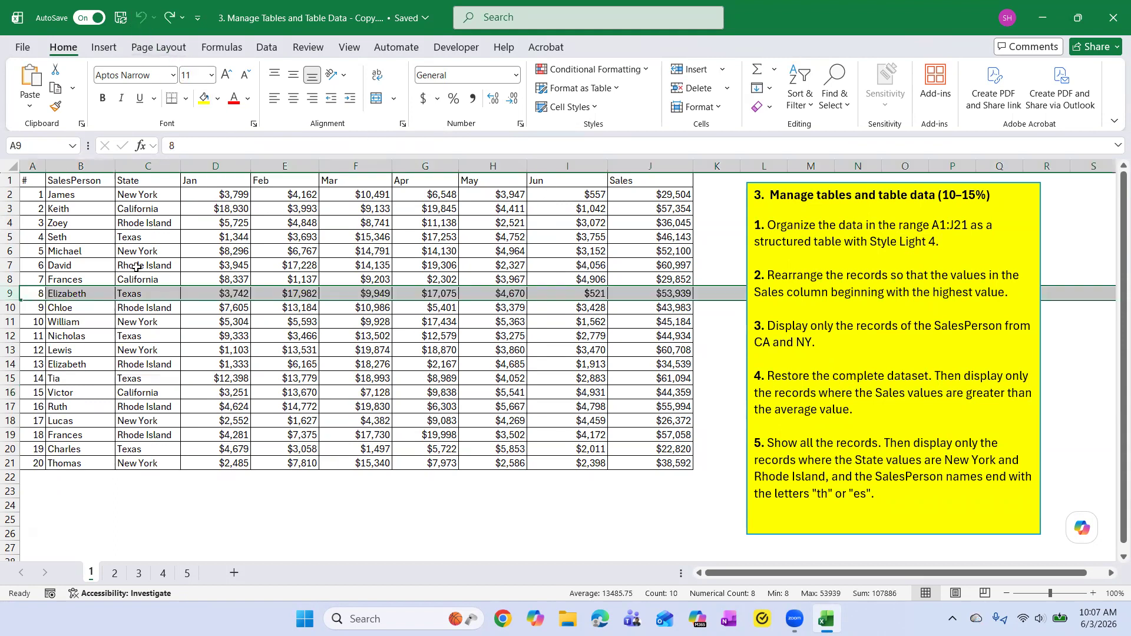
Step: Insert a blank row above row 11 and select the separated lower data block A12:J22
left_click_drag(36, 180, 658, 297)
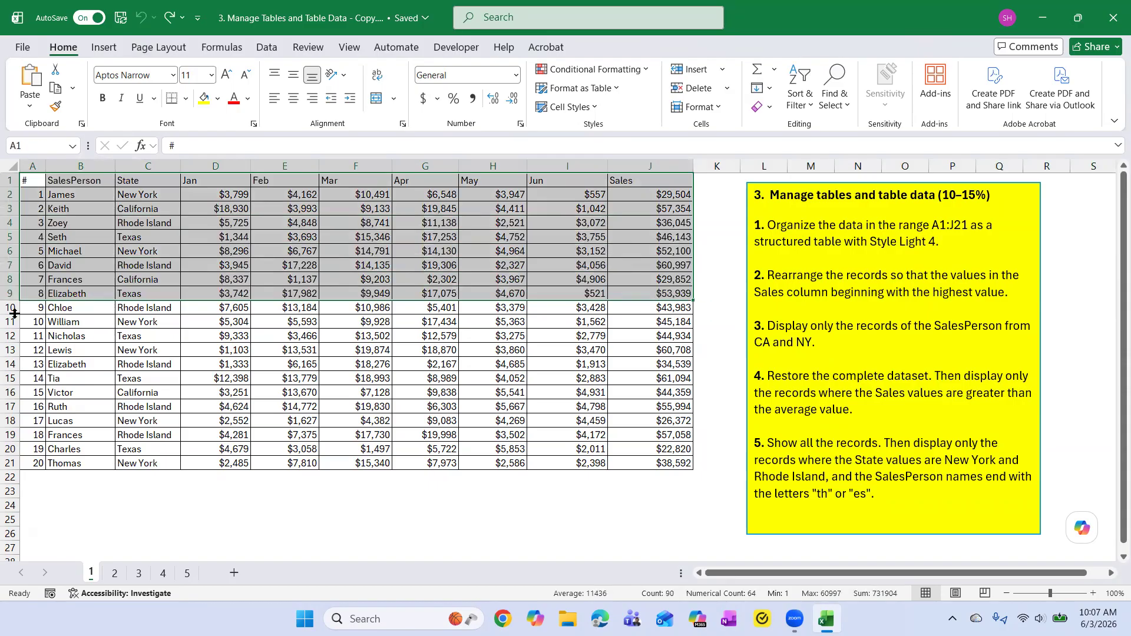
left_click(9, 321)
right_click(10, 321)
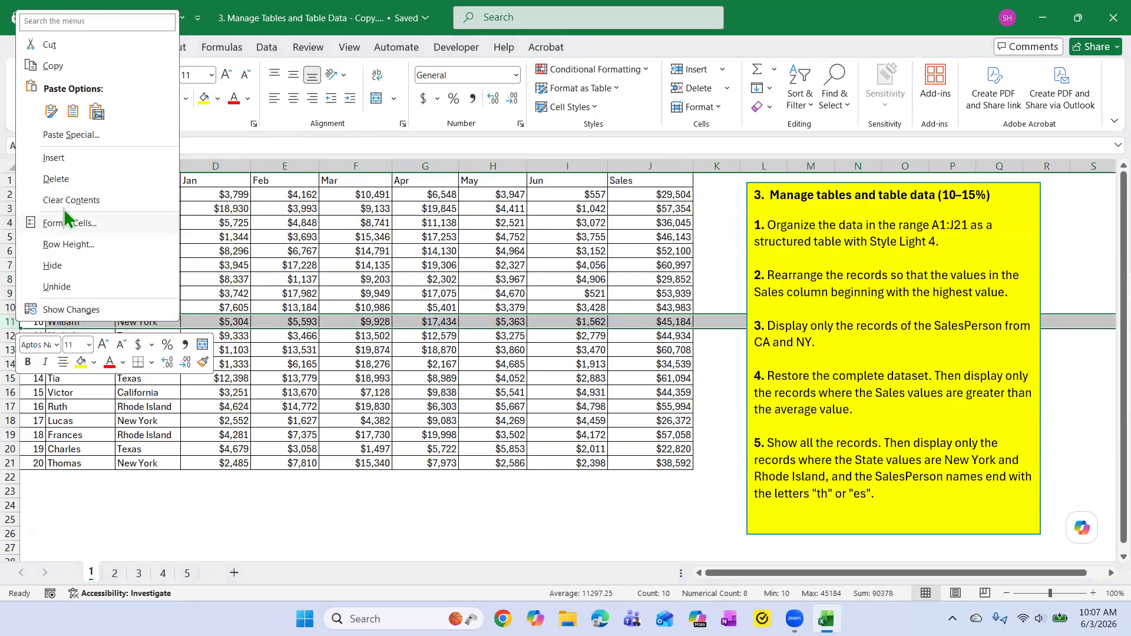
left_click(65, 156)
left_click(186, 377)
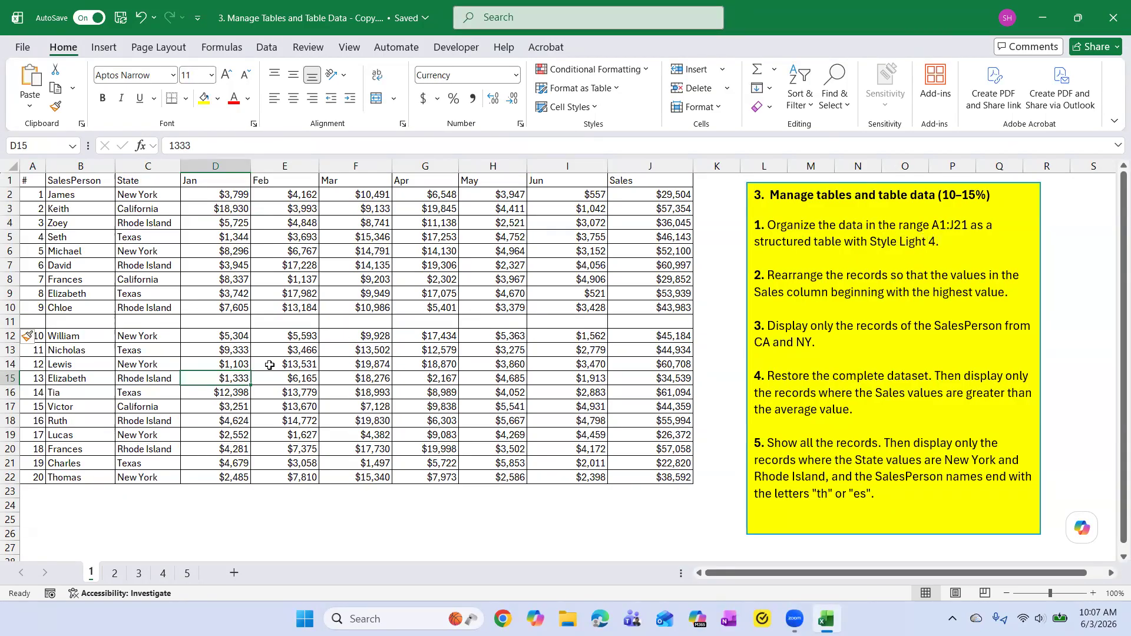
mouse_move(38, 338)
left_mouse_down()
mouse_move(654, 380)
mouse_move(658, 479)
left_mouse_up()
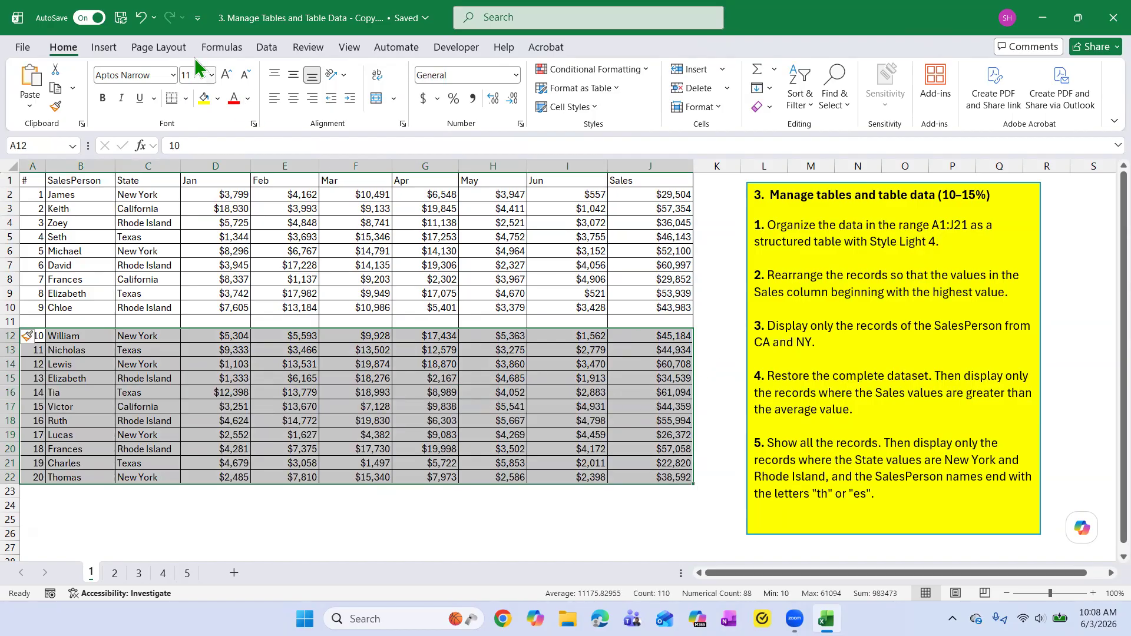
Step: Undo the blank row insertion above row 11
left_click(141, 17)
left_click(901, 227)
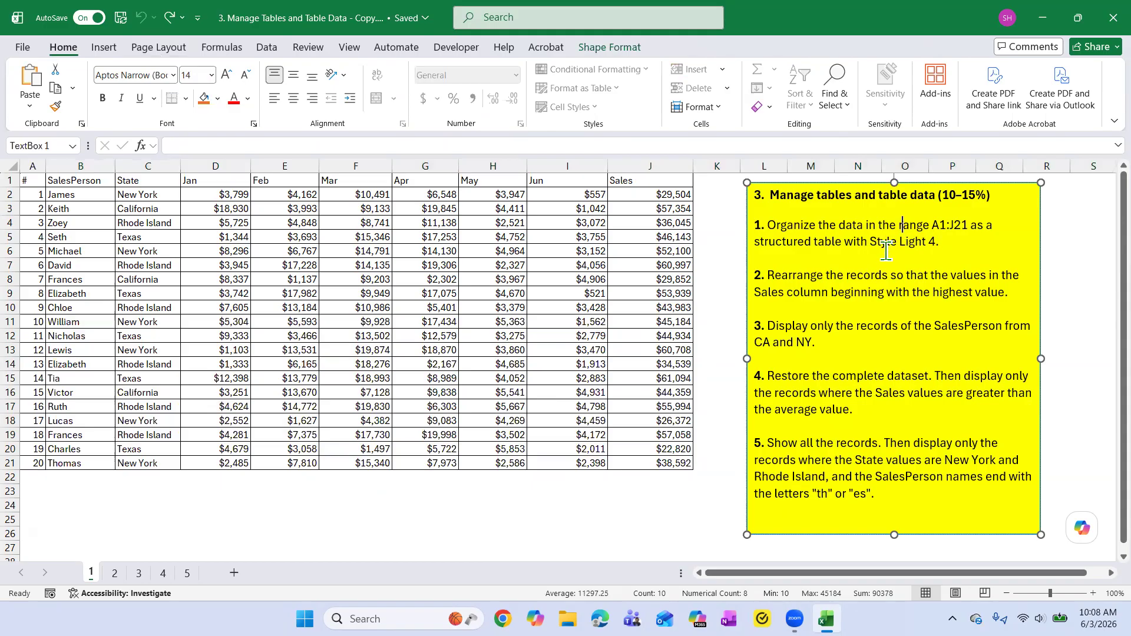
left_click(302, 278)
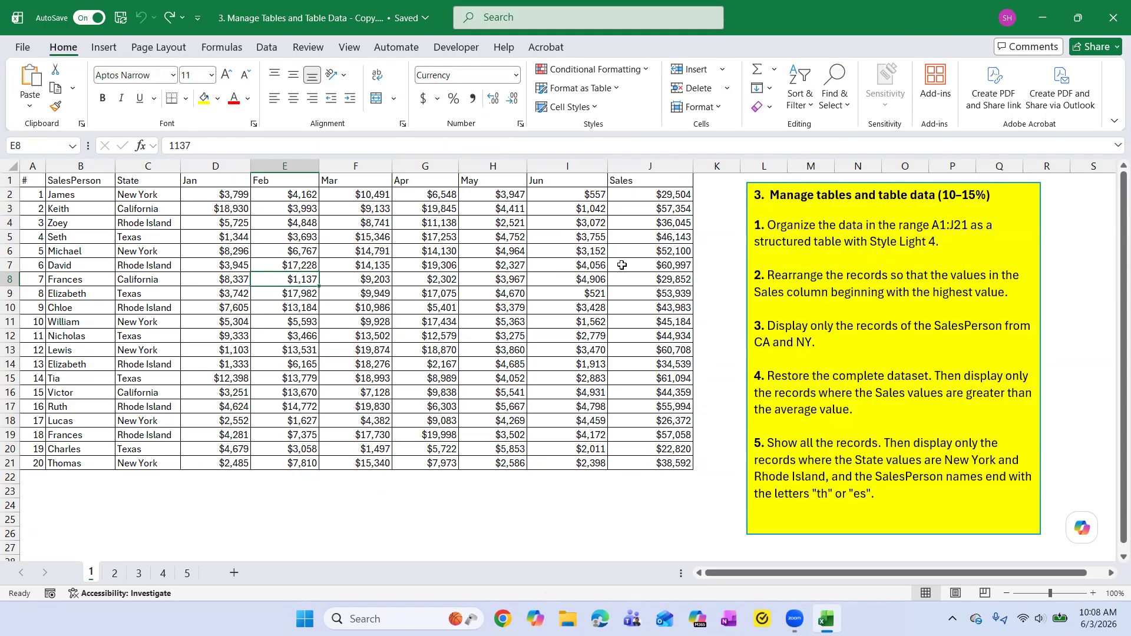
left_click(616, 88)
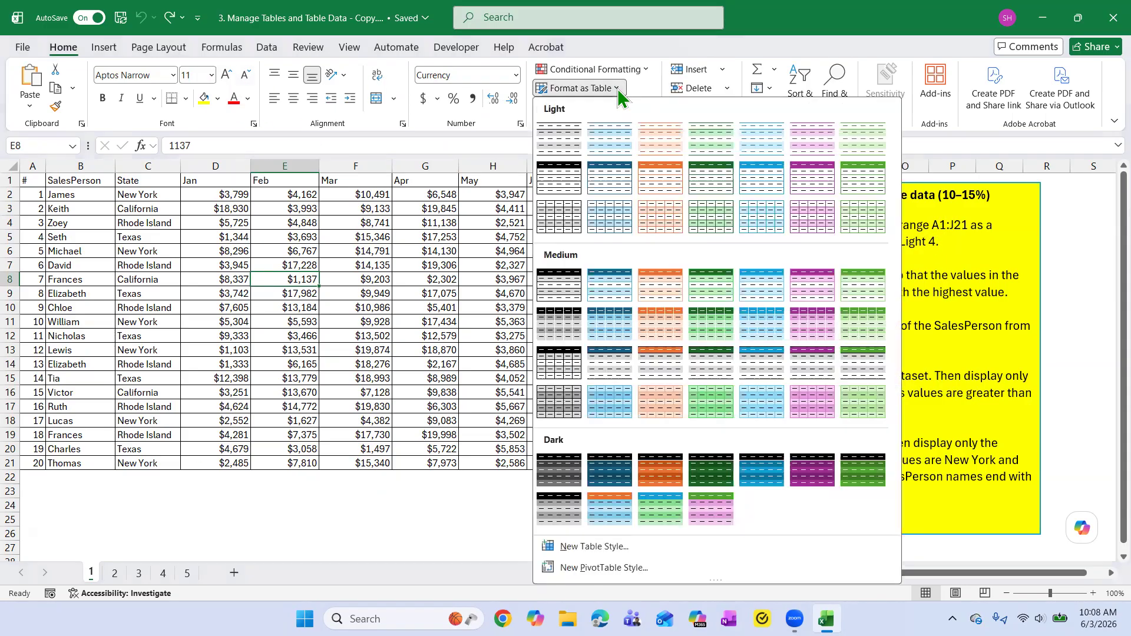
left_click(704, 141)
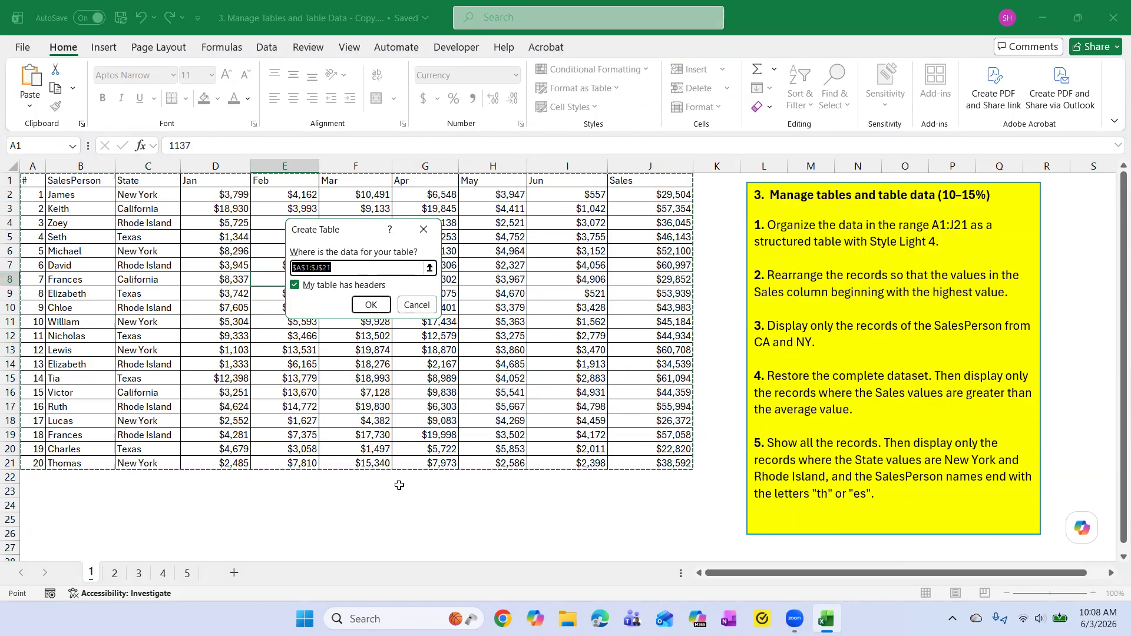
left_click(417, 305)
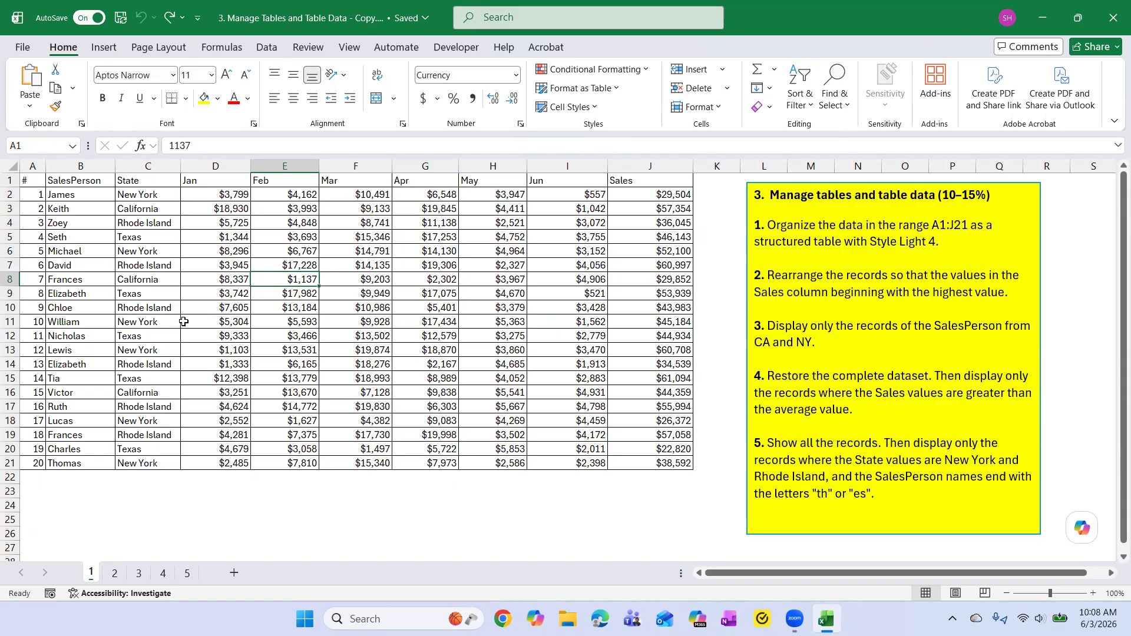
Step: Insert one blank row above row 6 and another above row 15 in the data
left_click(14, 253)
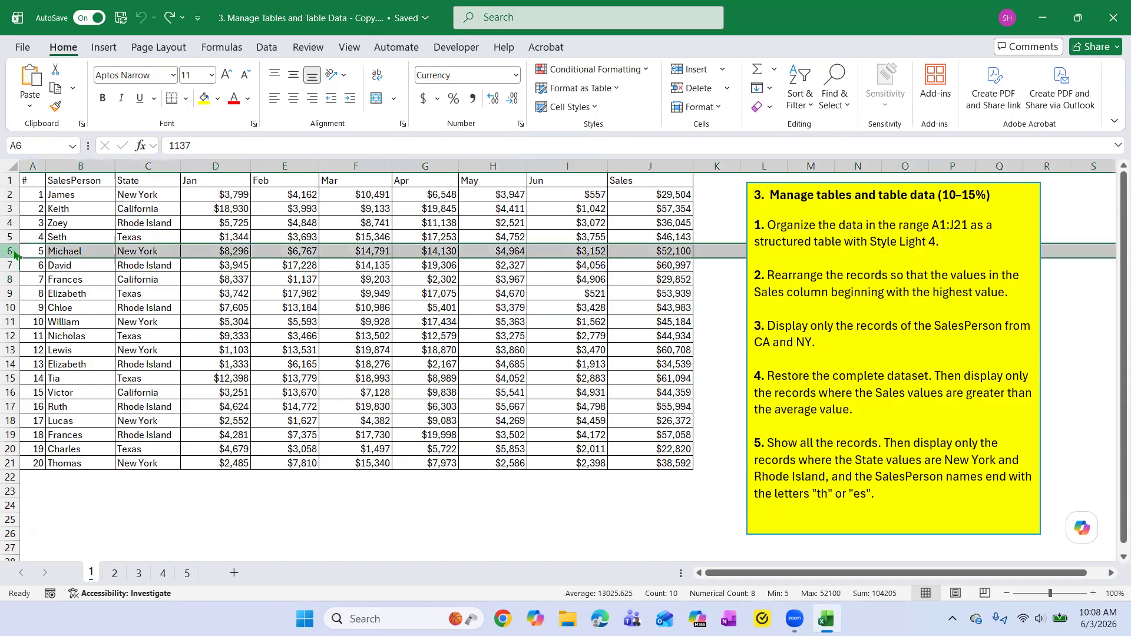
right_click(14, 254)
left_click(44, 398)
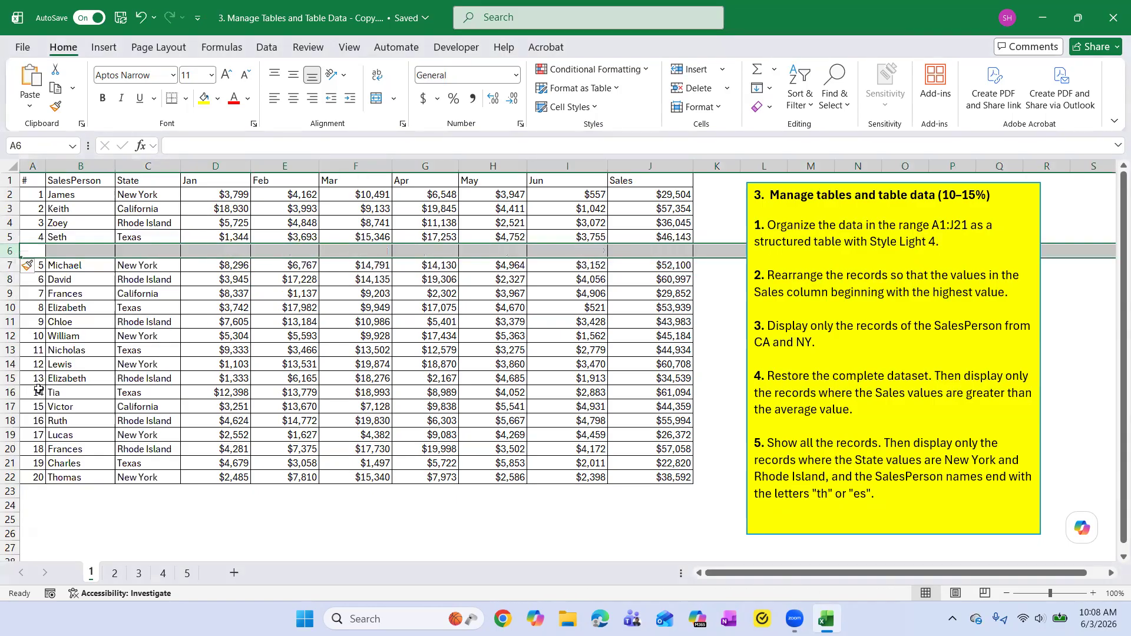
left_click(11, 378)
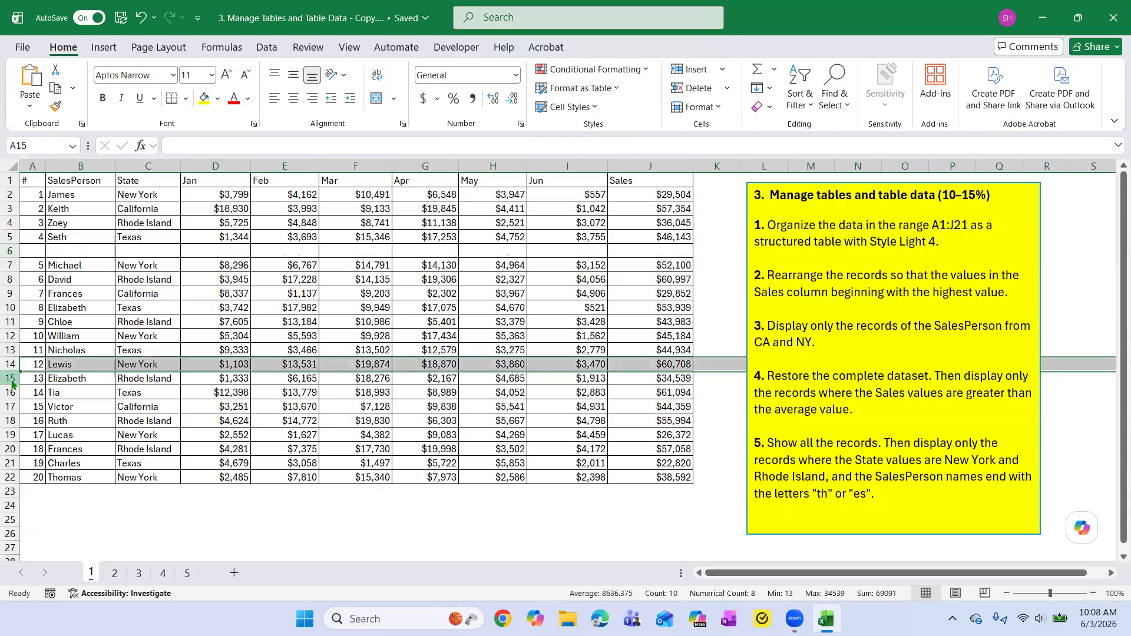
right_click(12, 379)
left_click(65, 217)
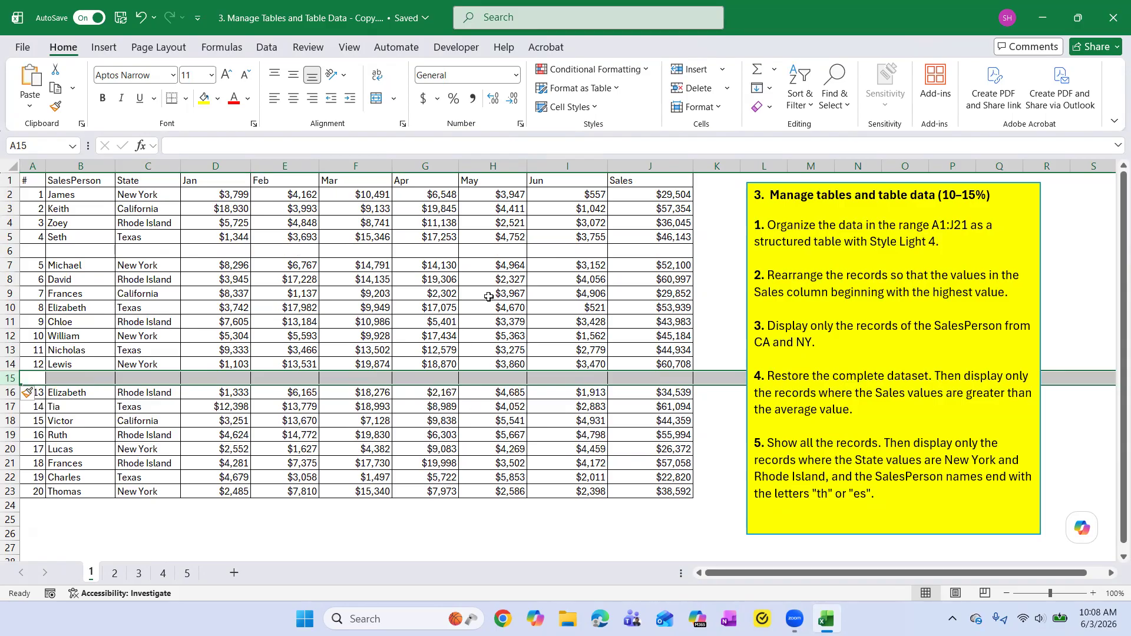
Step: Select the isolated middle data block A7:J14, and undo both blank row insertions
left_click(501, 283)
left_click_drag(41, 266, 646, 364)
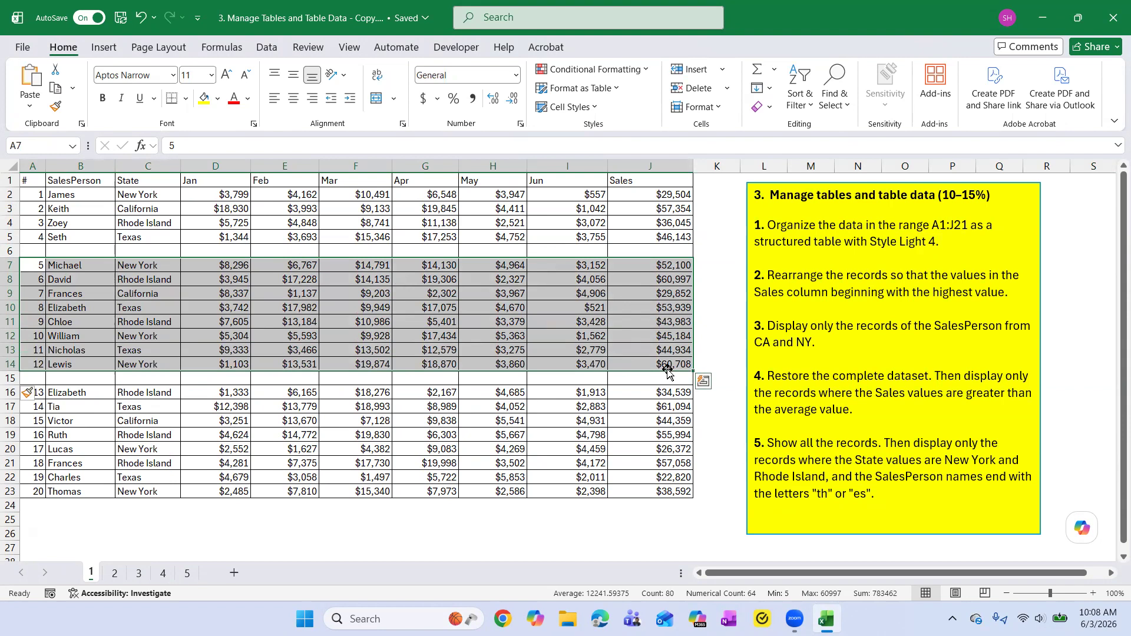
left_click(142, 17)
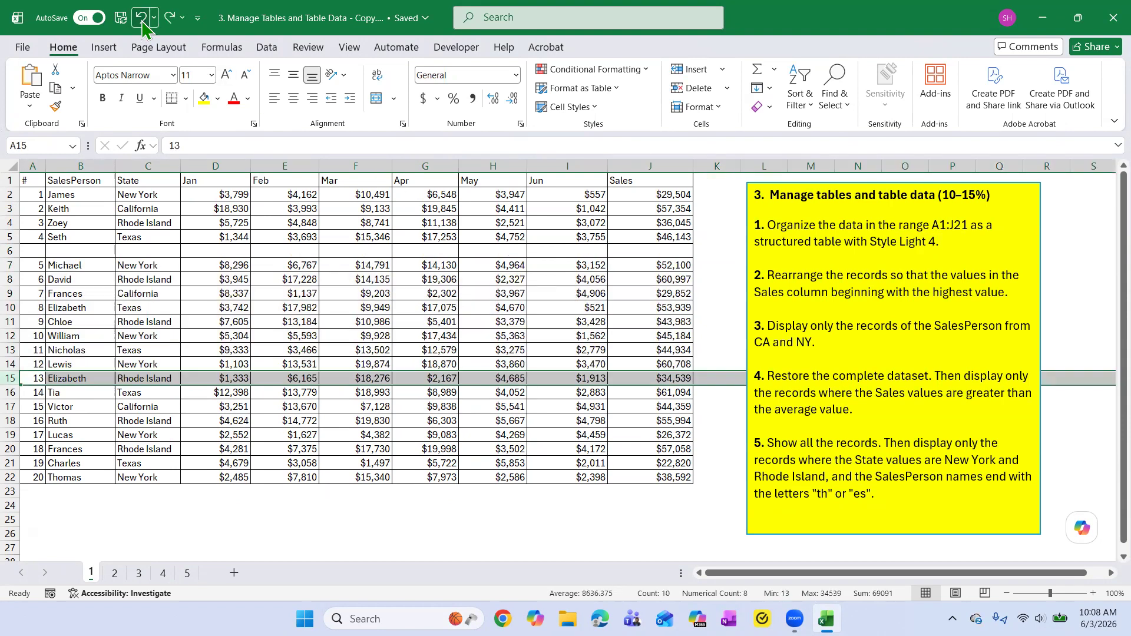
left_click(141, 18)
left_click(403, 348)
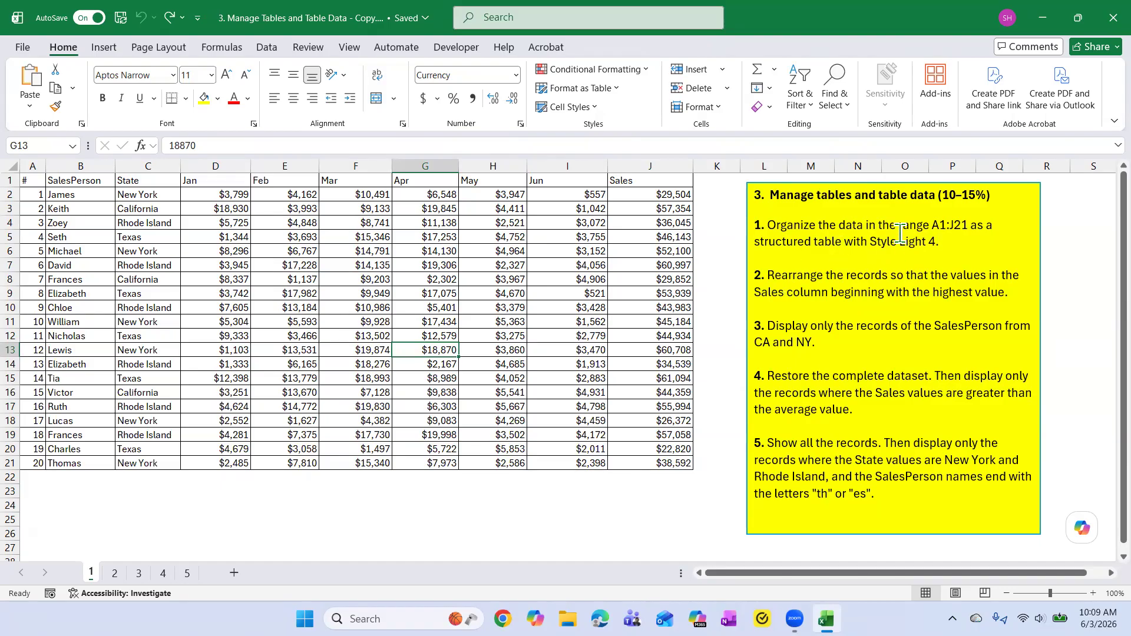
Step: Convert the data range A1:J21, including its headers, into a table with Table Style Light 4
left_click(283, 283)
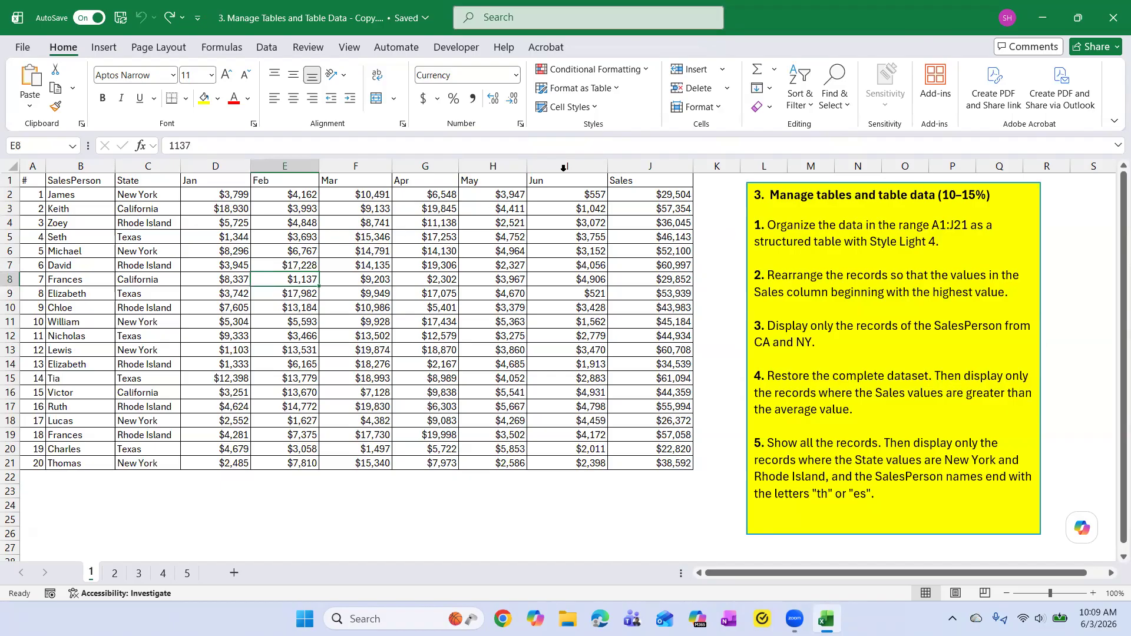
left_click(618, 90)
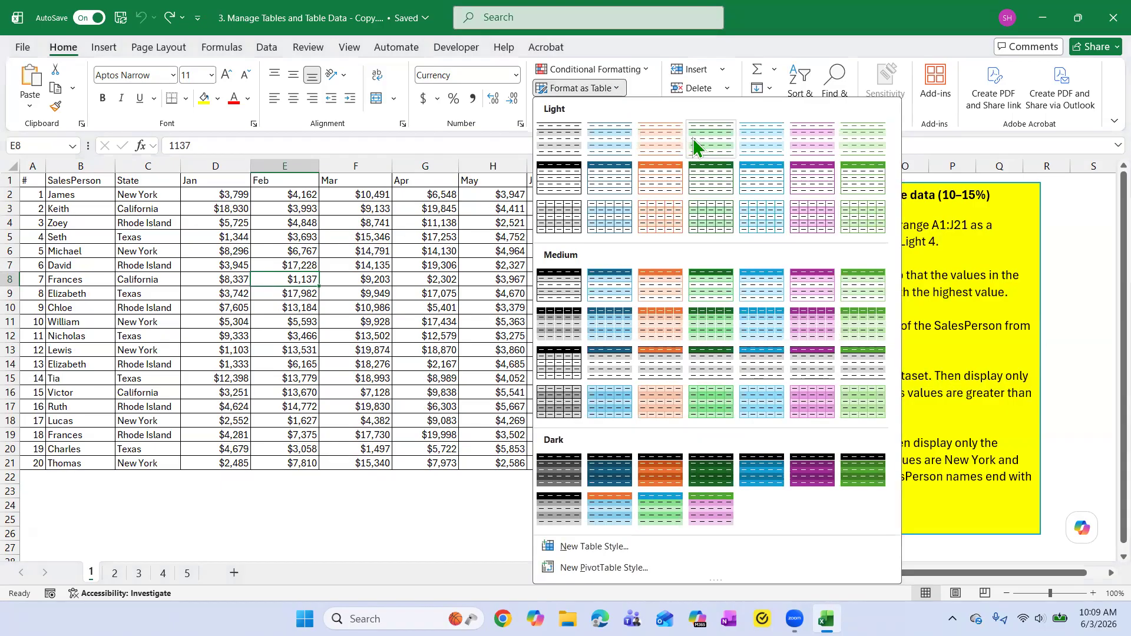
left_click(713, 146)
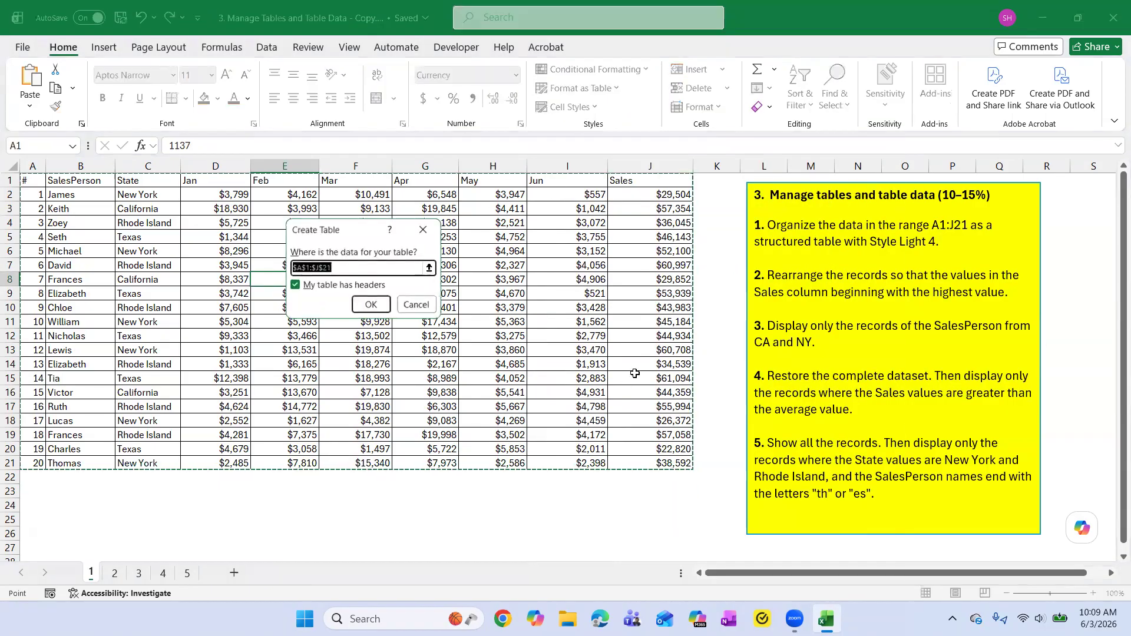
left_click(370, 306)
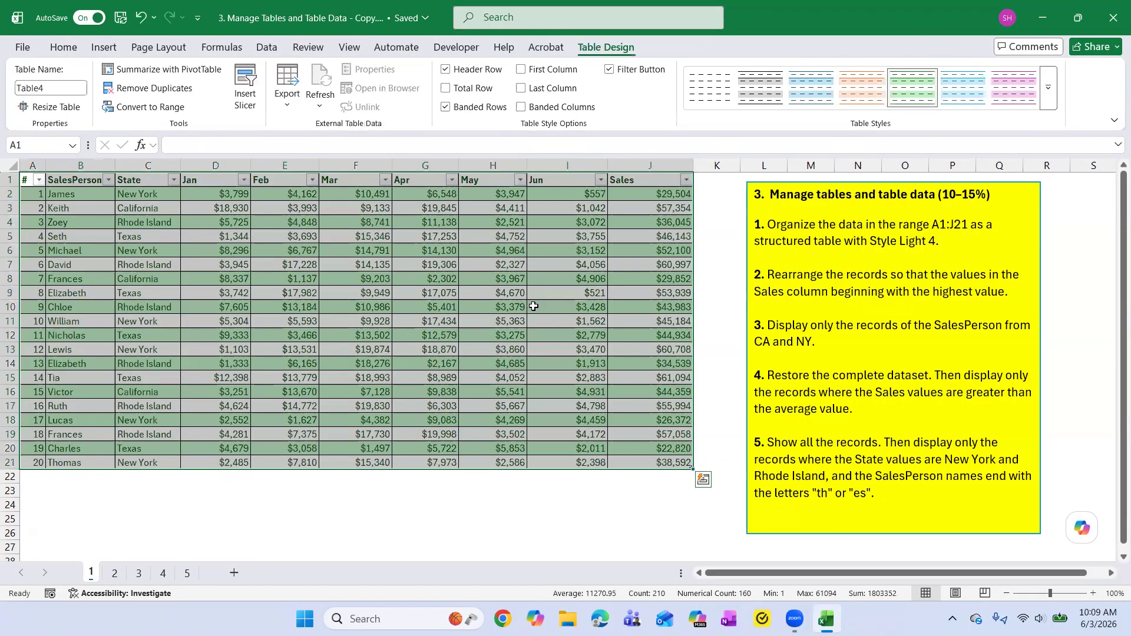
left_click(538, 310)
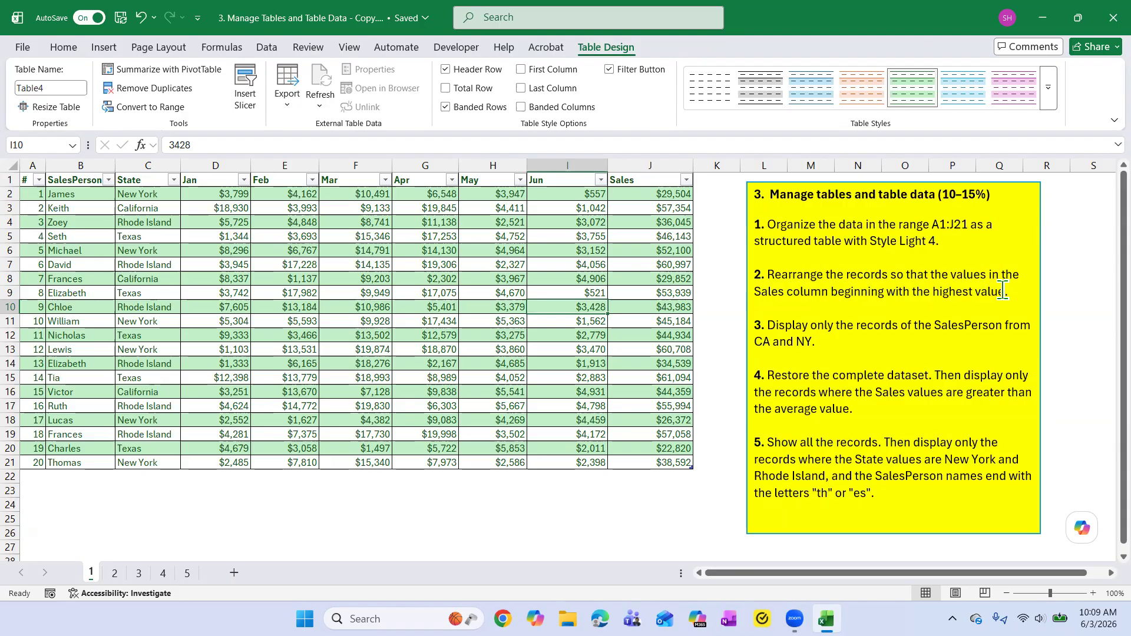
Step: Highlight the task 2 instruction in the text box and enlarge its text to size 16
left_click_drag(767, 276, 1014, 293)
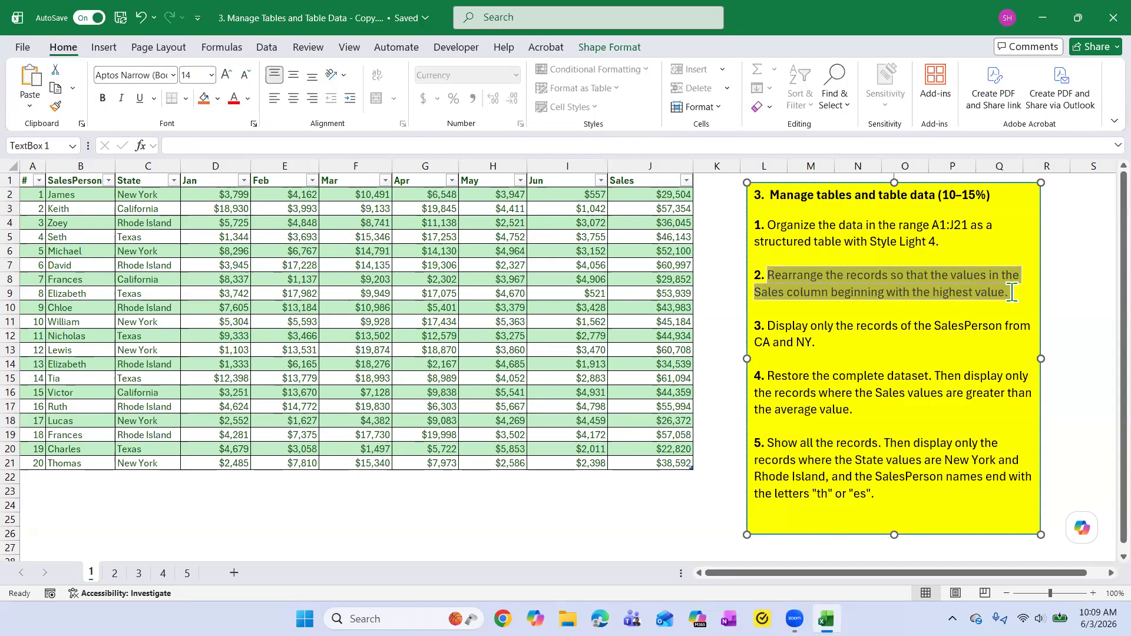
left_click(966, 326)
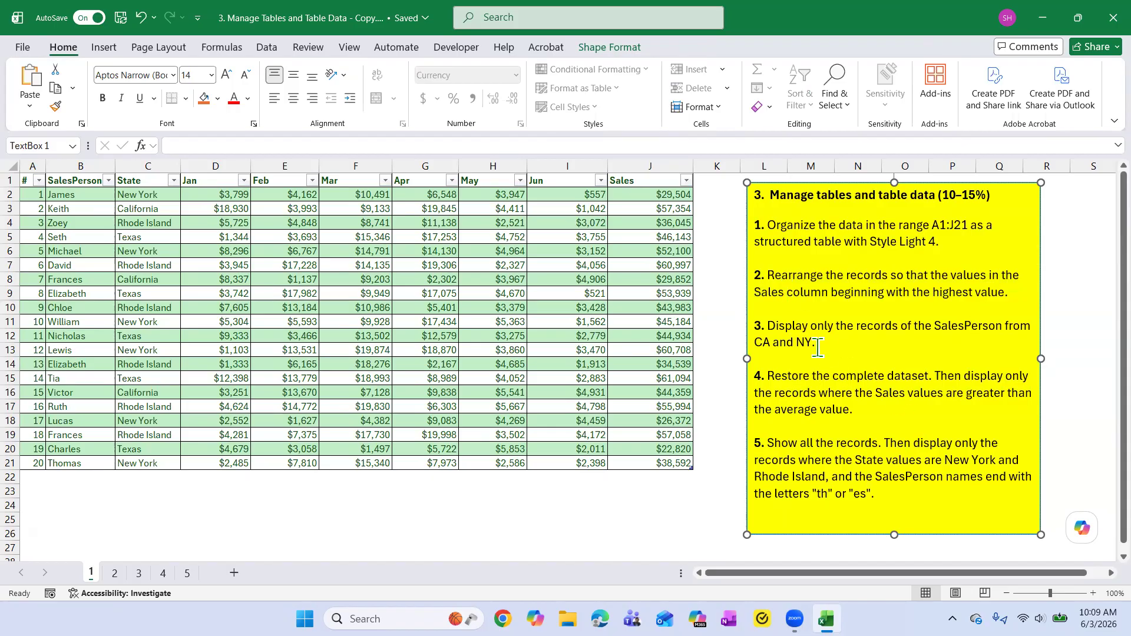
left_click(767, 276)
left_click_drag(819, 290, 1016, 293)
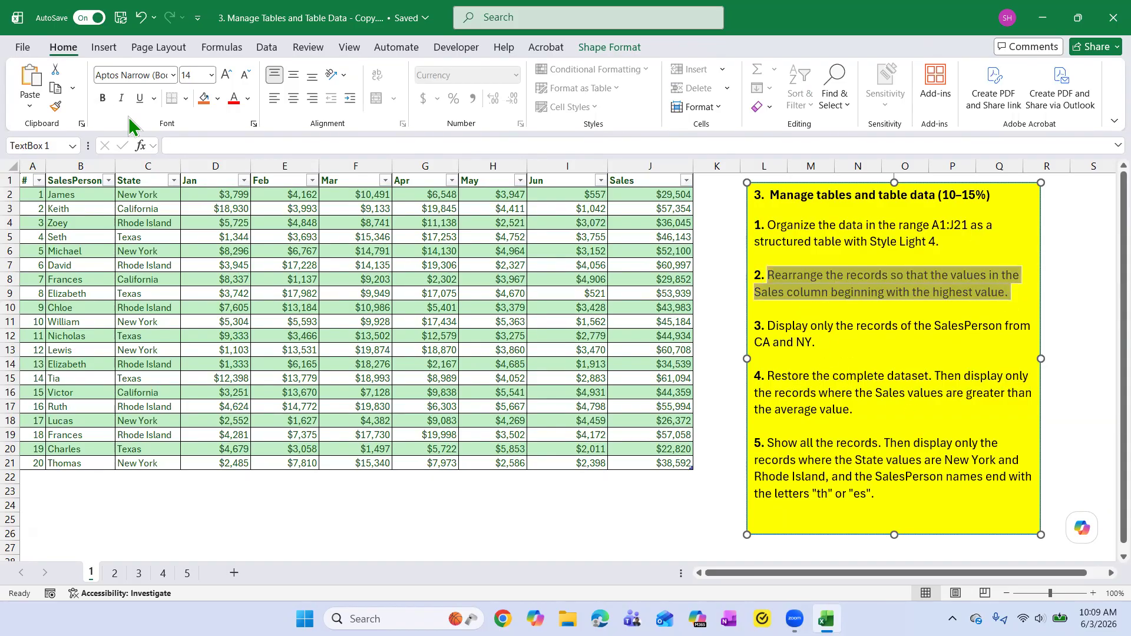
left_click(226, 76)
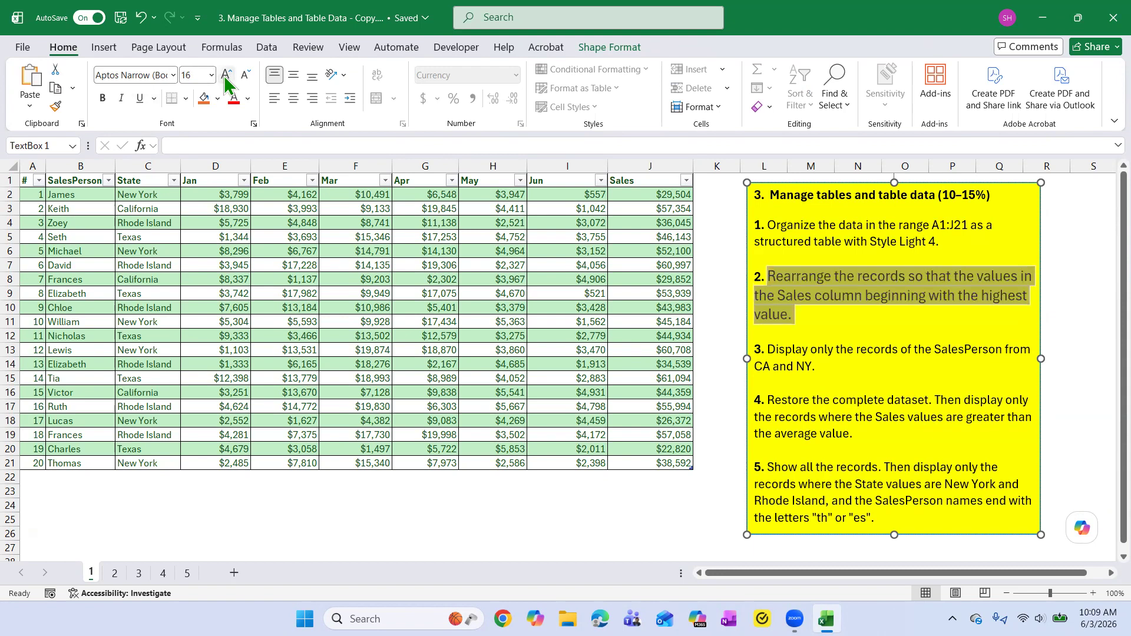
Step: Add the note "(sort)" at the end of task 2, and delete it while keeping the blank line before task 3
left_click(836, 346)
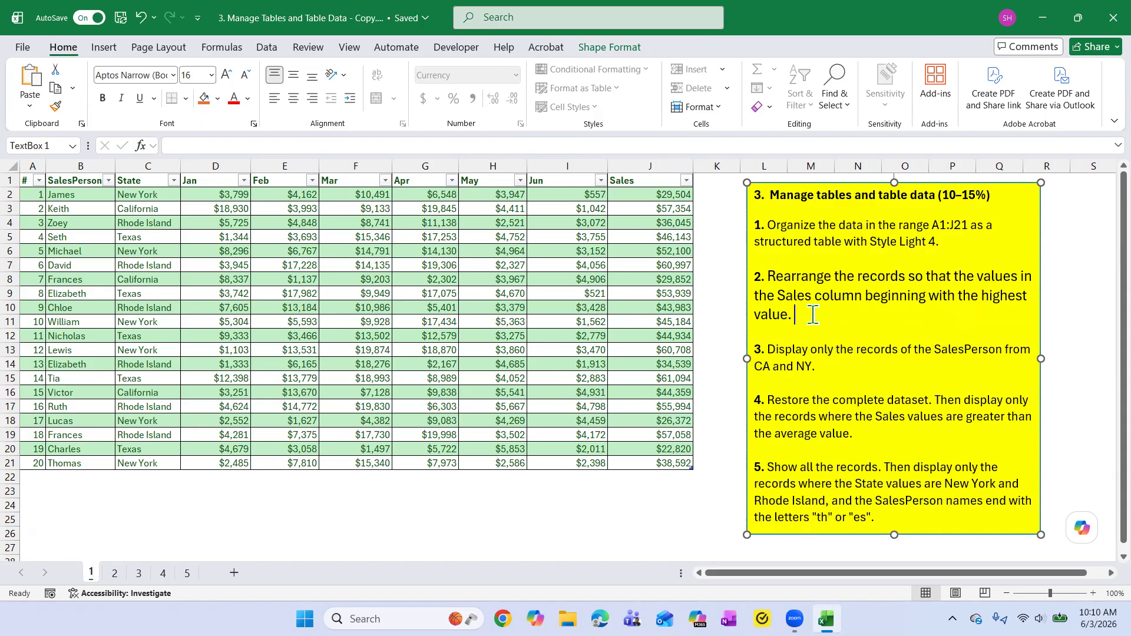
type("(sort)")
left_click_drag(784, 275, 832, 275)
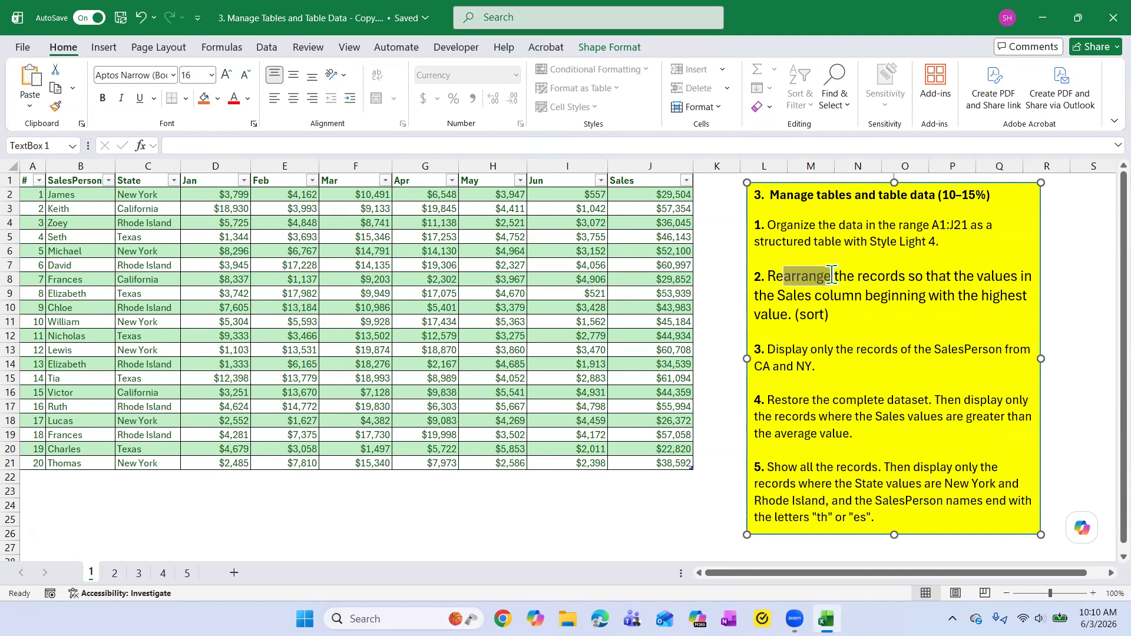
left_click(848, 324)
left_click_drag(795, 315, 832, 315)
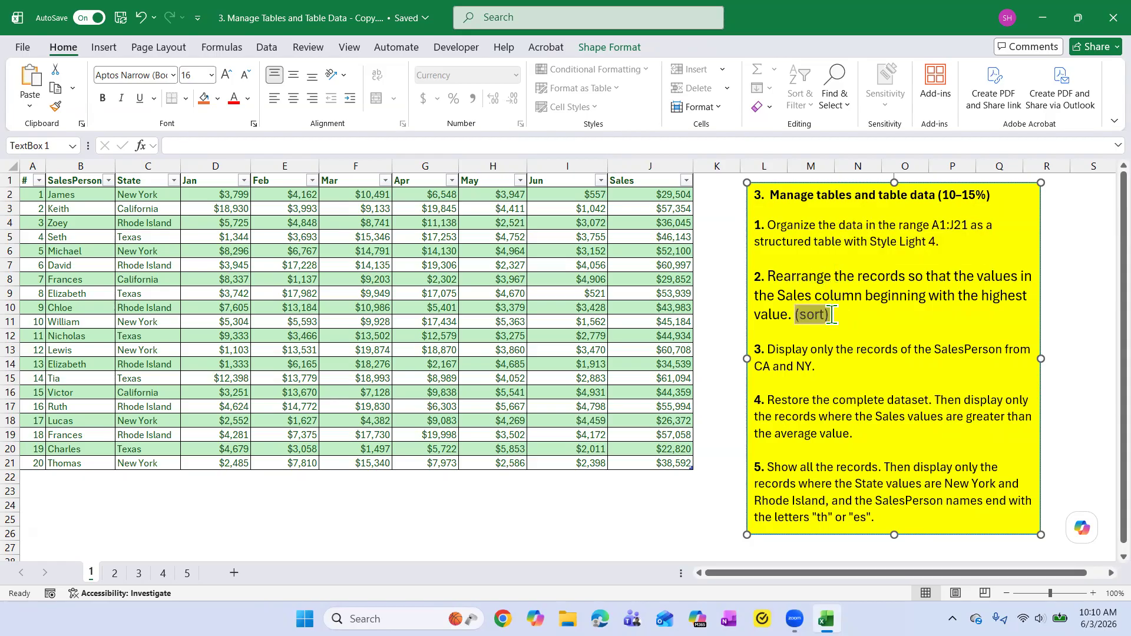
key("Delete")
key("Delete")
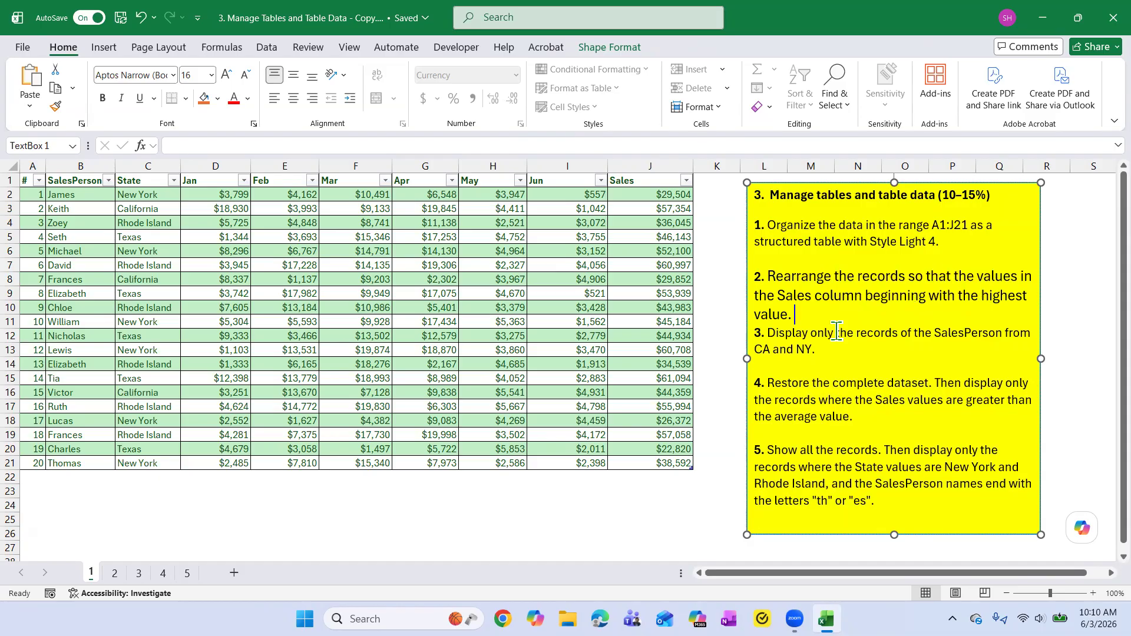
key("Return")
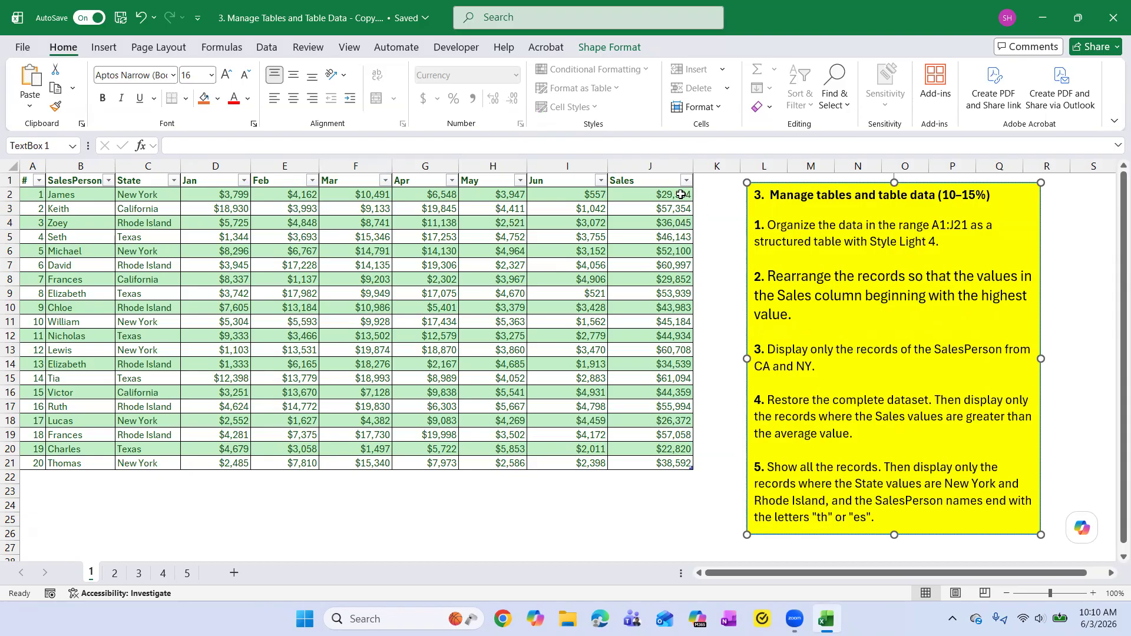
Step: Highlight the word "highest" in task 2 and sort the table by the Sales column from largest to smallest
left_click_drag(980, 293, 1029, 292)
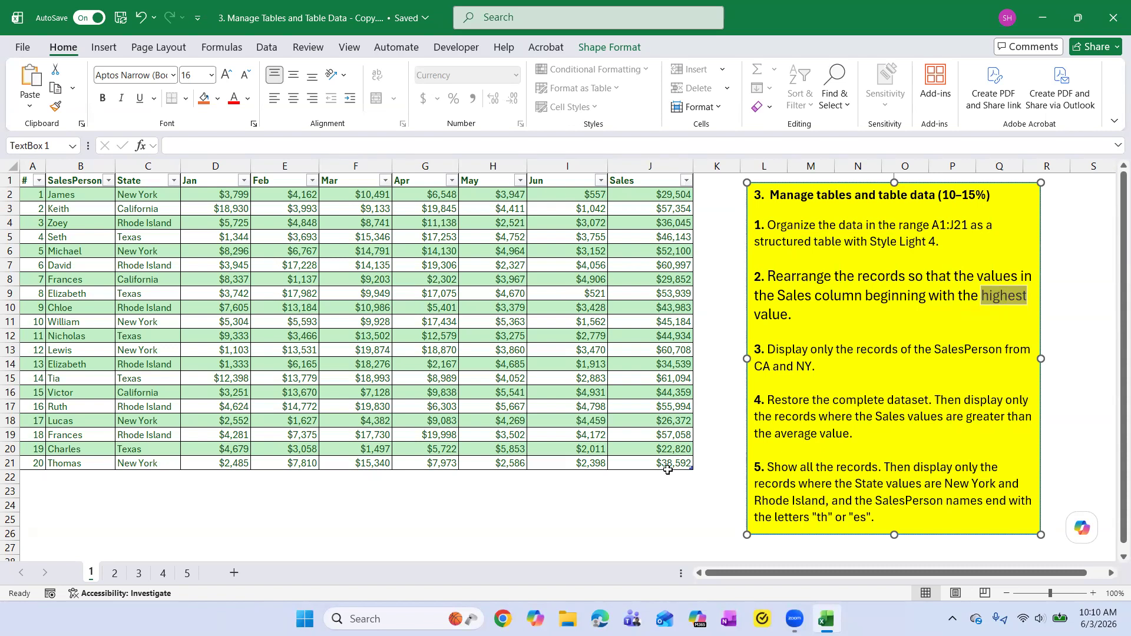
left_click(425, 251)
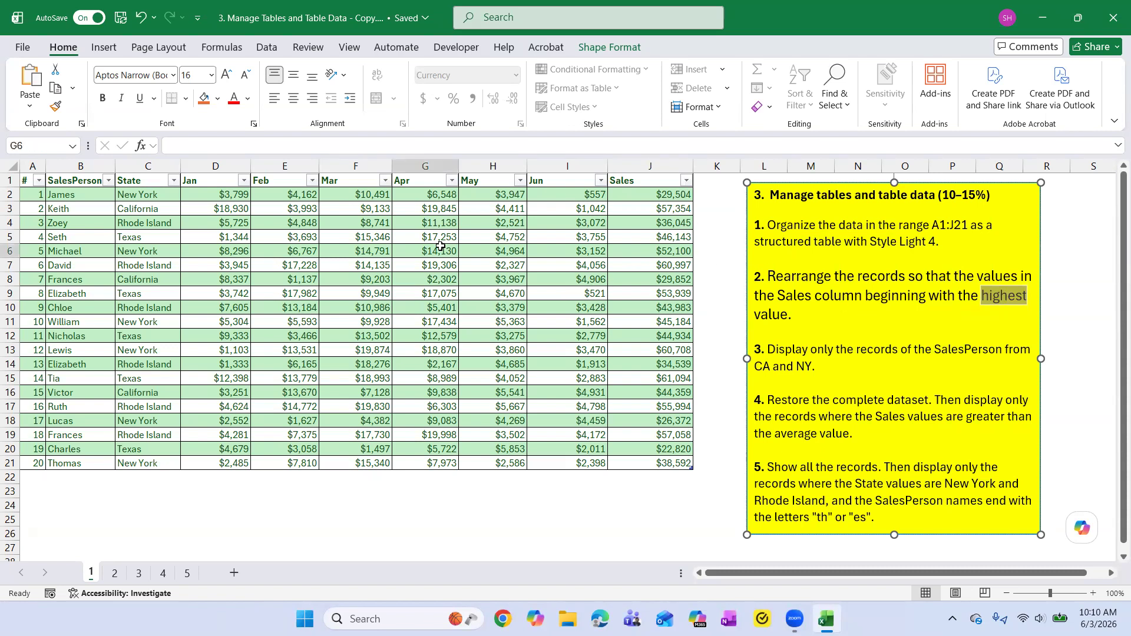
left_click(321, 280)
left_click(538, 208)
left_click(322, 323)
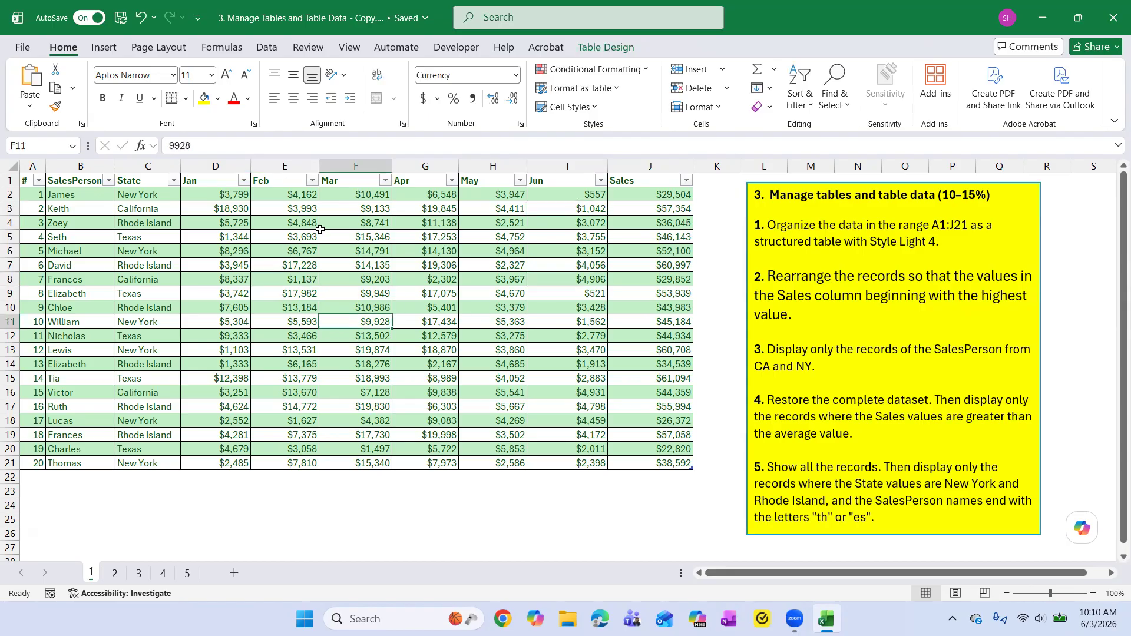
left_click(686, 180)
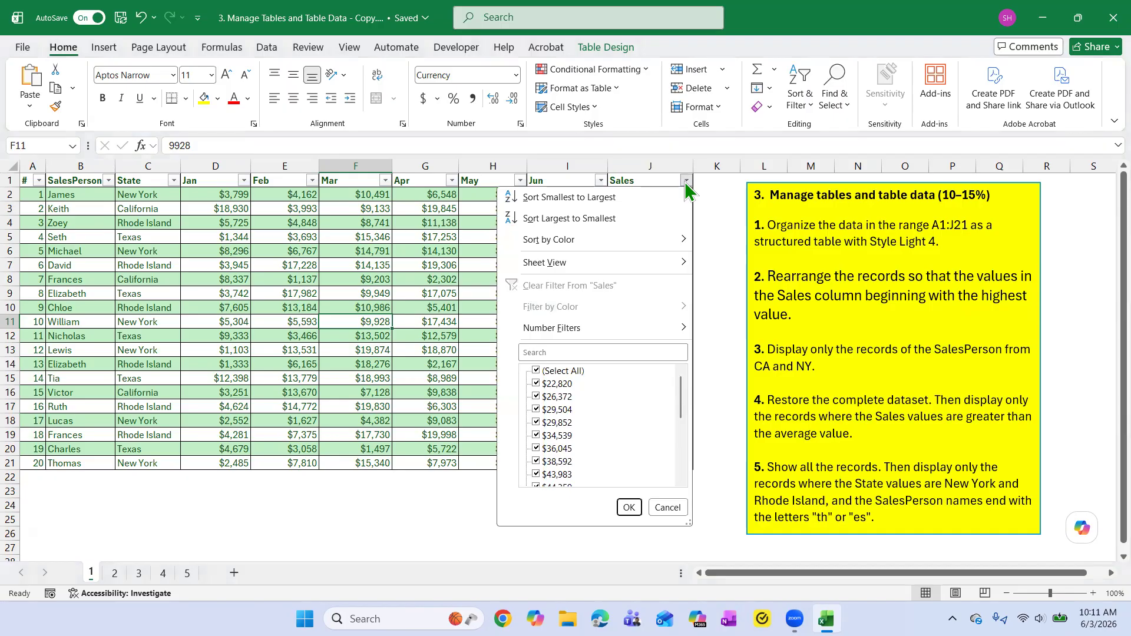
left_click(591, 219)
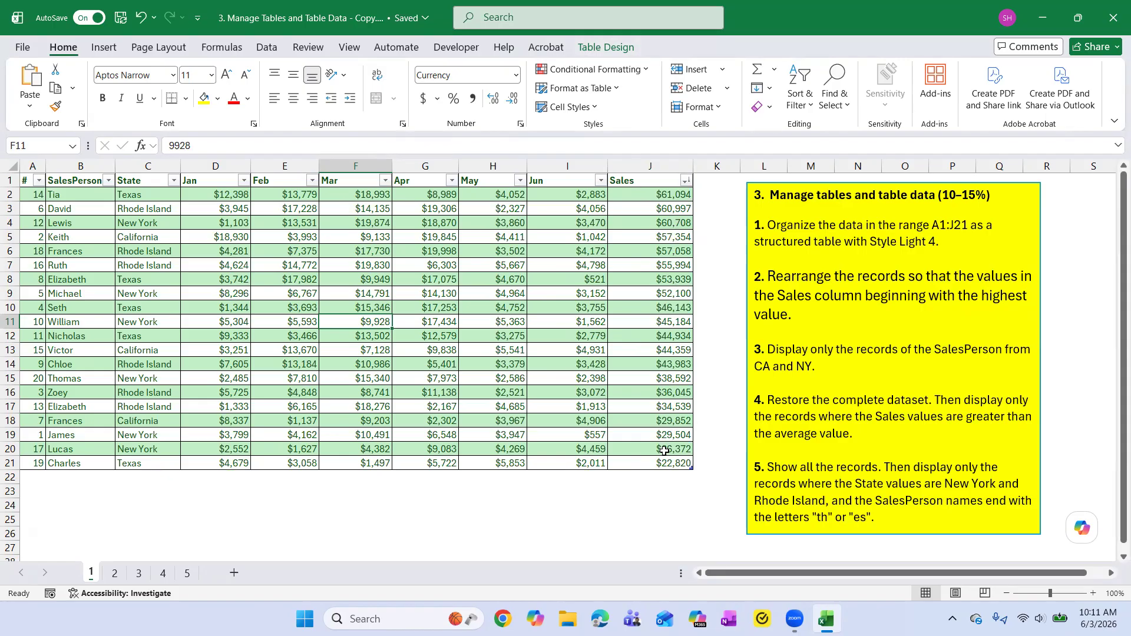
Step: Reduce the task 2 instruction text to size 14 and highlight the task 3 instruction
left_click(883, 327)
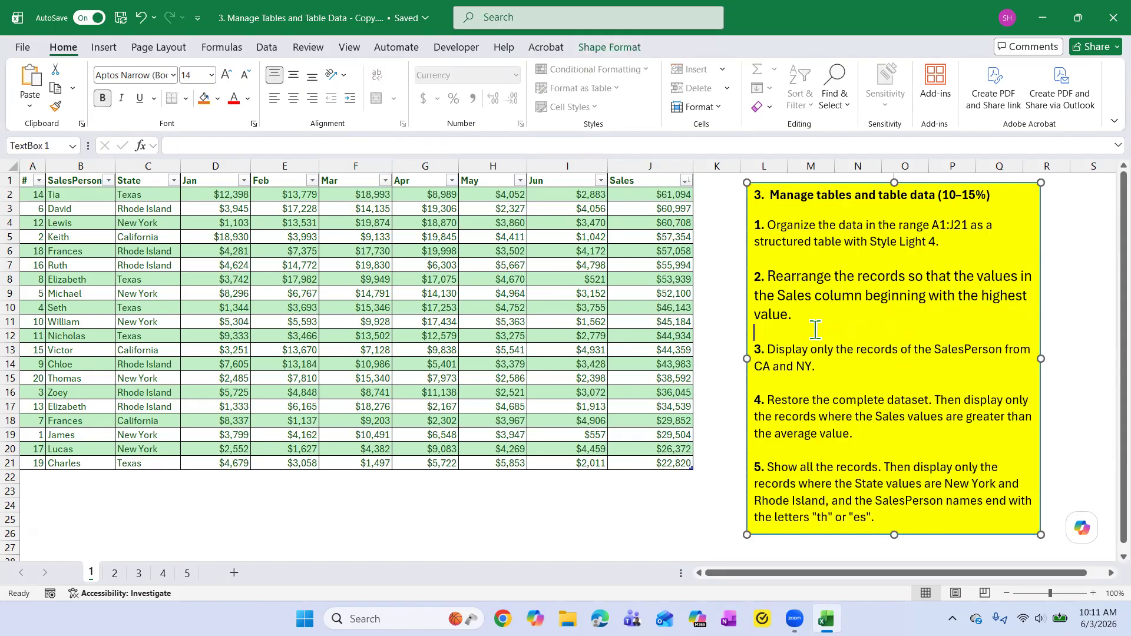
triple_click(740, 276)
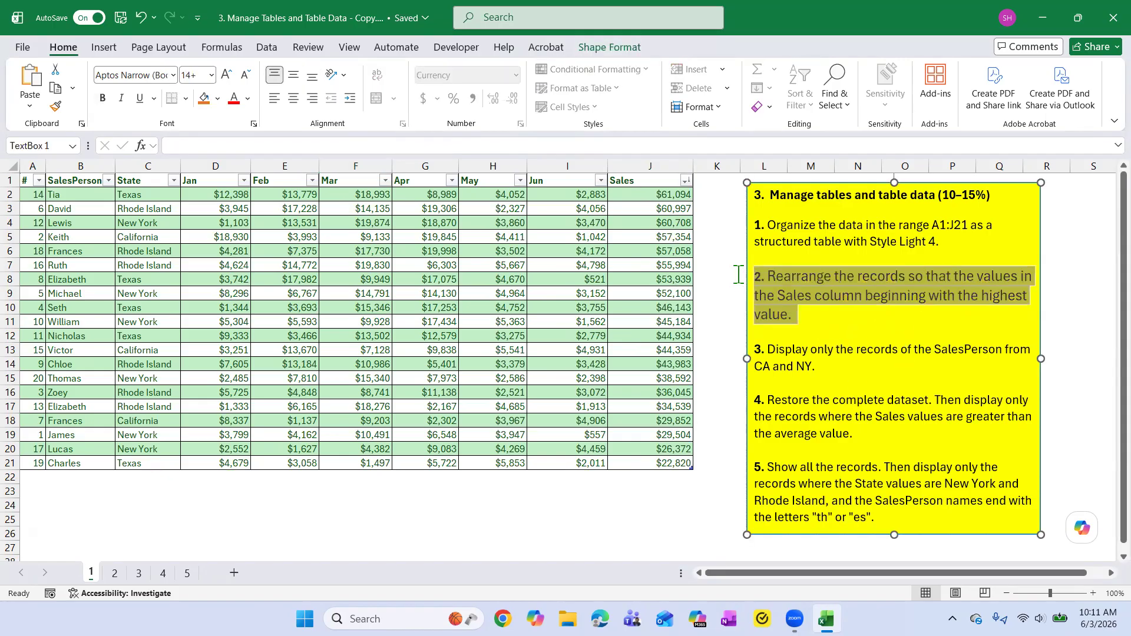
left_click(245, 79)
left_click(816, 345)
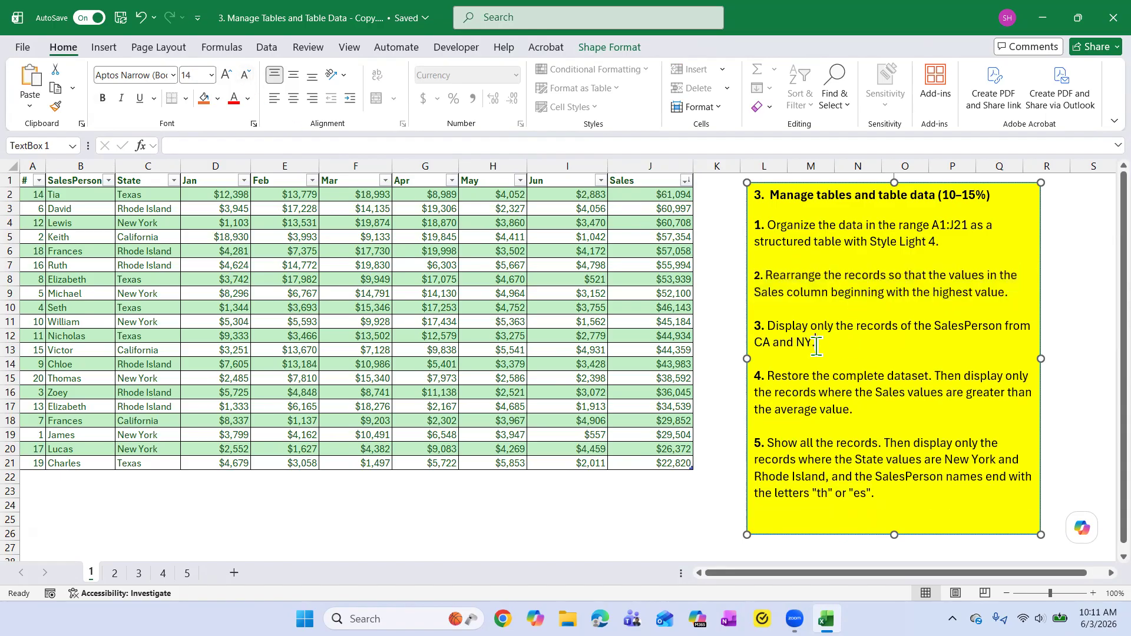
triple_click(766, 328)
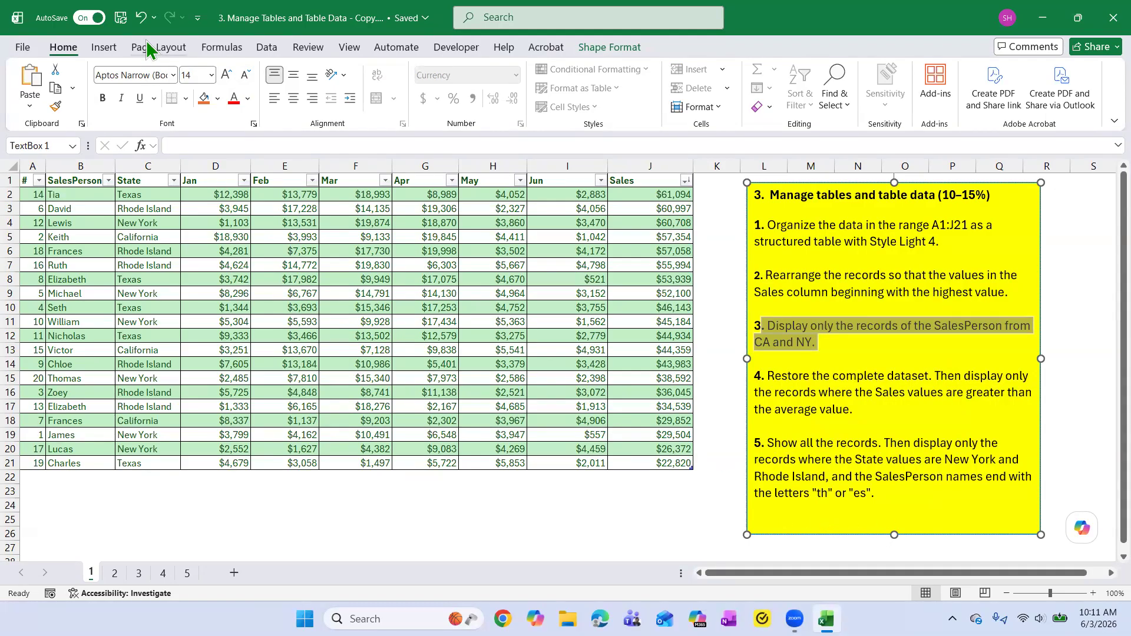
Step: Enlarge the task 3 instruction text to size 16 and add the note "(Filter)" at its end
left_click(226, 74)
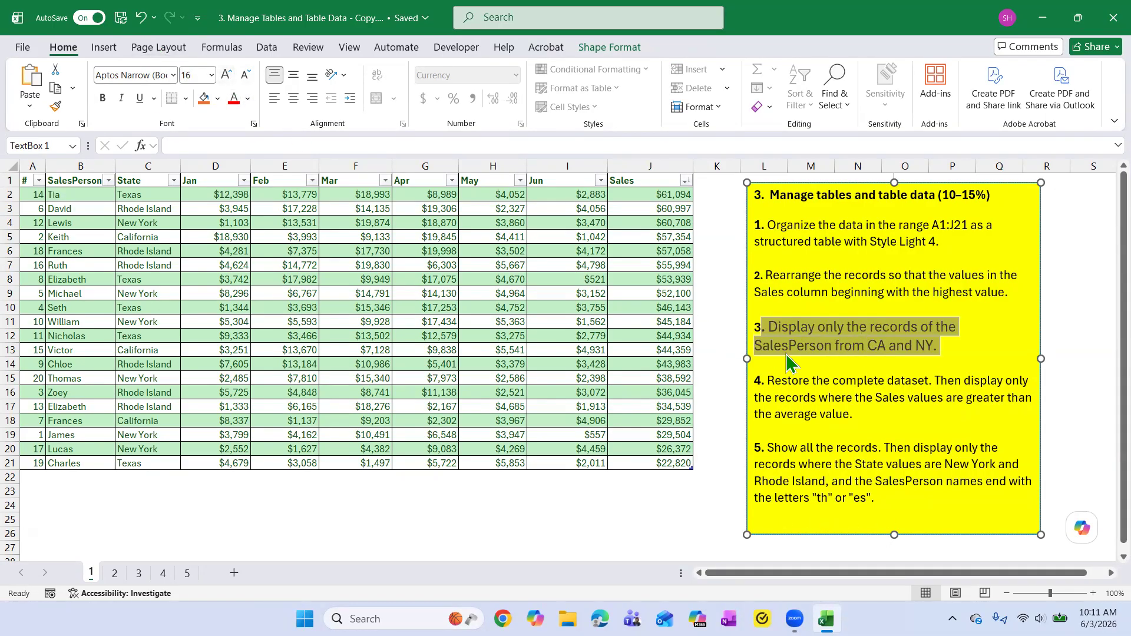
left_click(940, 346)
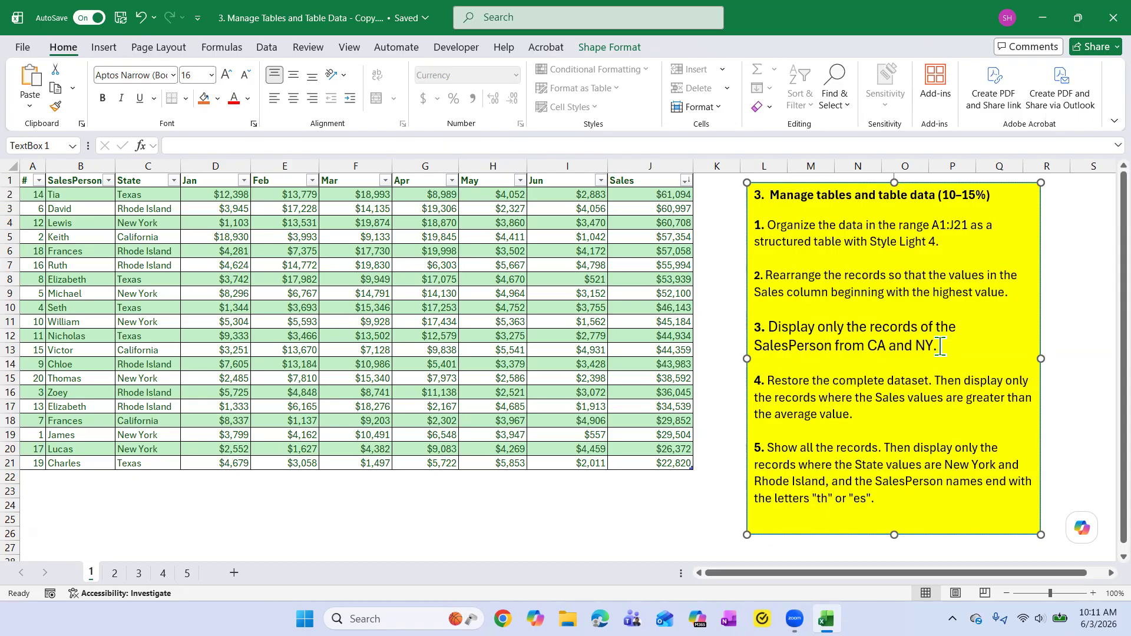
type("(Filter)")
Step: Filter the State column to display only California and New York records
left_click(174, 181)
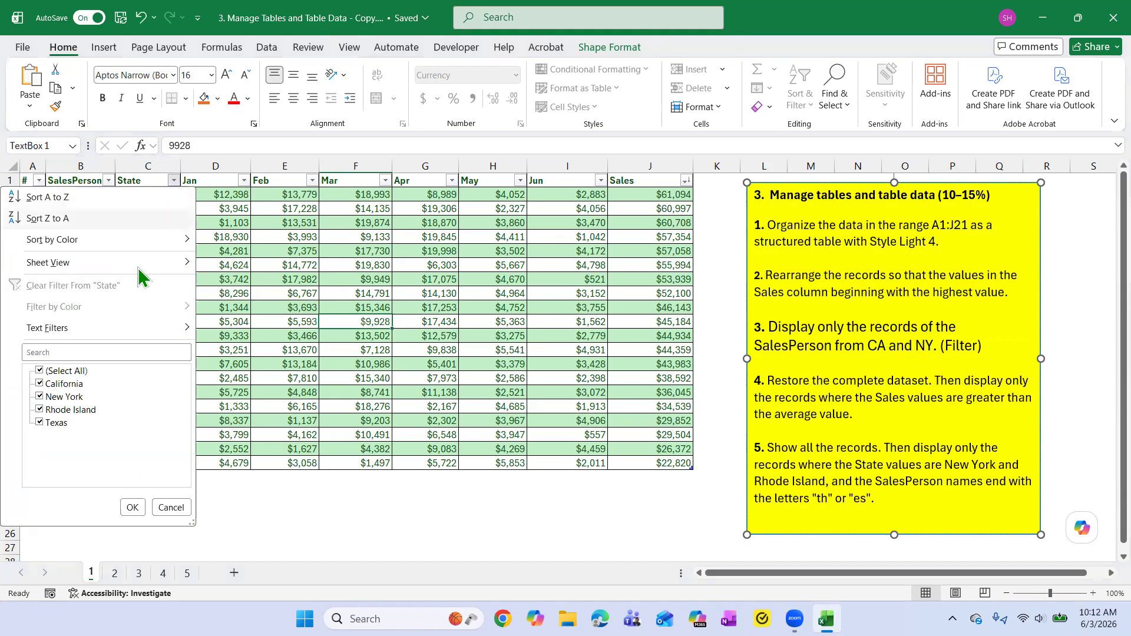
left_click(50, 371)
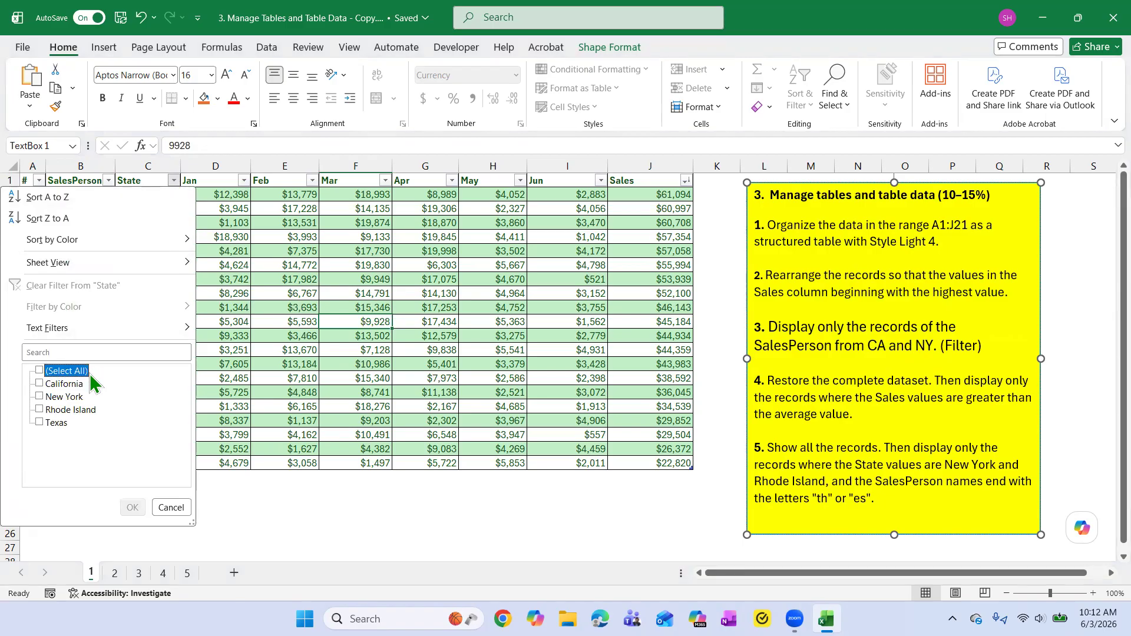
left_click(40, 384)
left_click(40, 396)
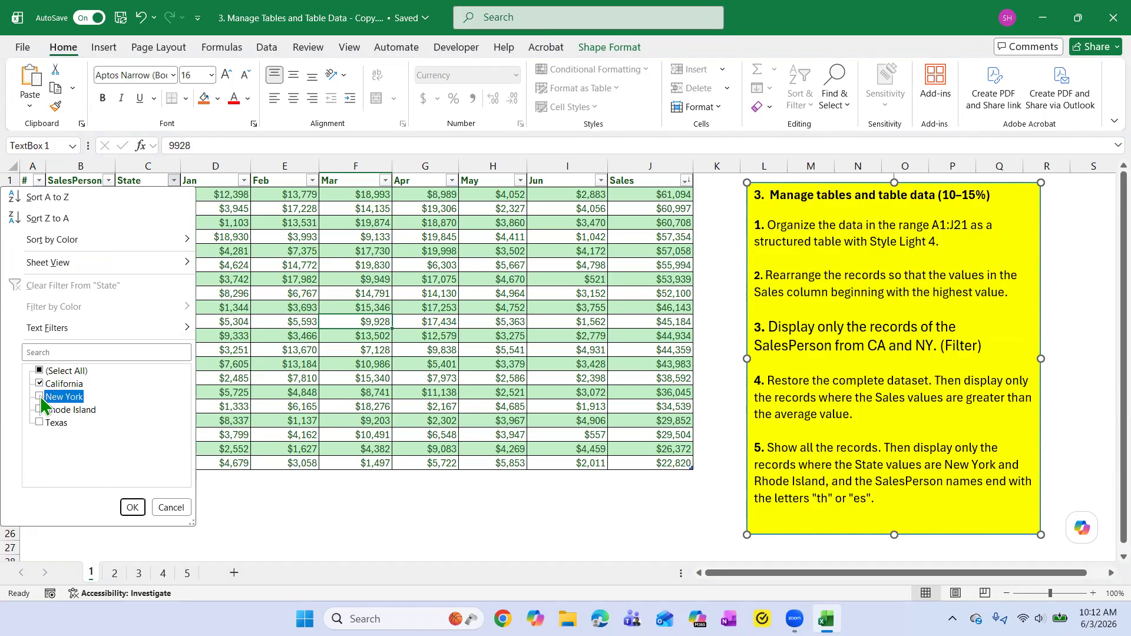
left_click(130, 506)
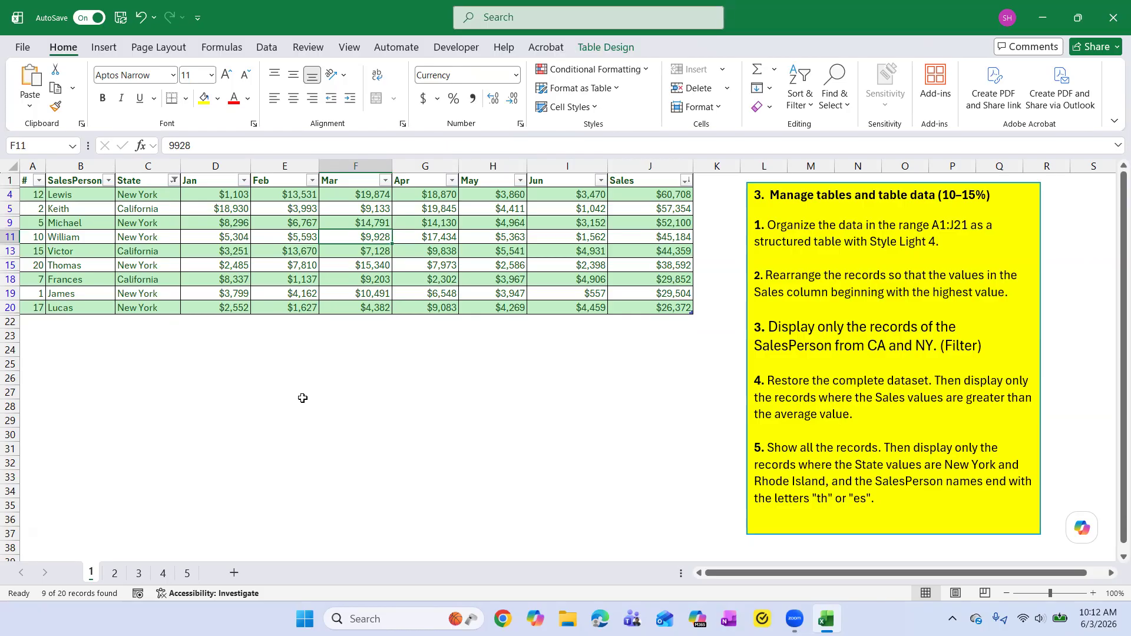
Step: Reduce the task 3 instruction text to size 14 and enlarge the task 4 instruction text to size 16
left_click_drag(987, 345, 753, 328)
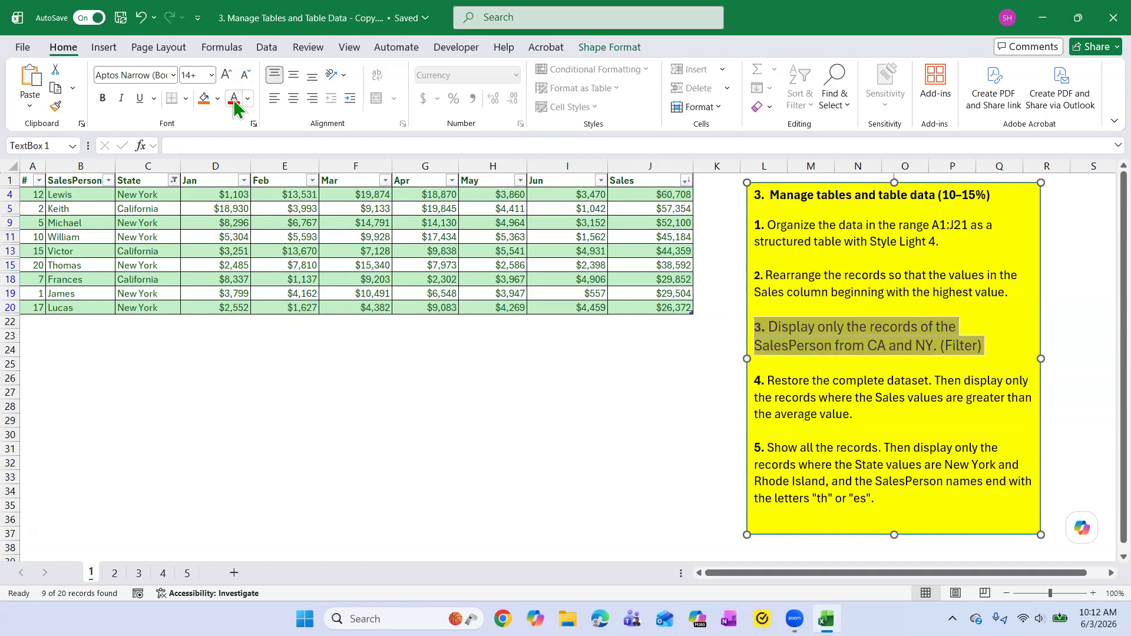
left_click(242, 82)
left_click_drag(898, 424, 748, 377)
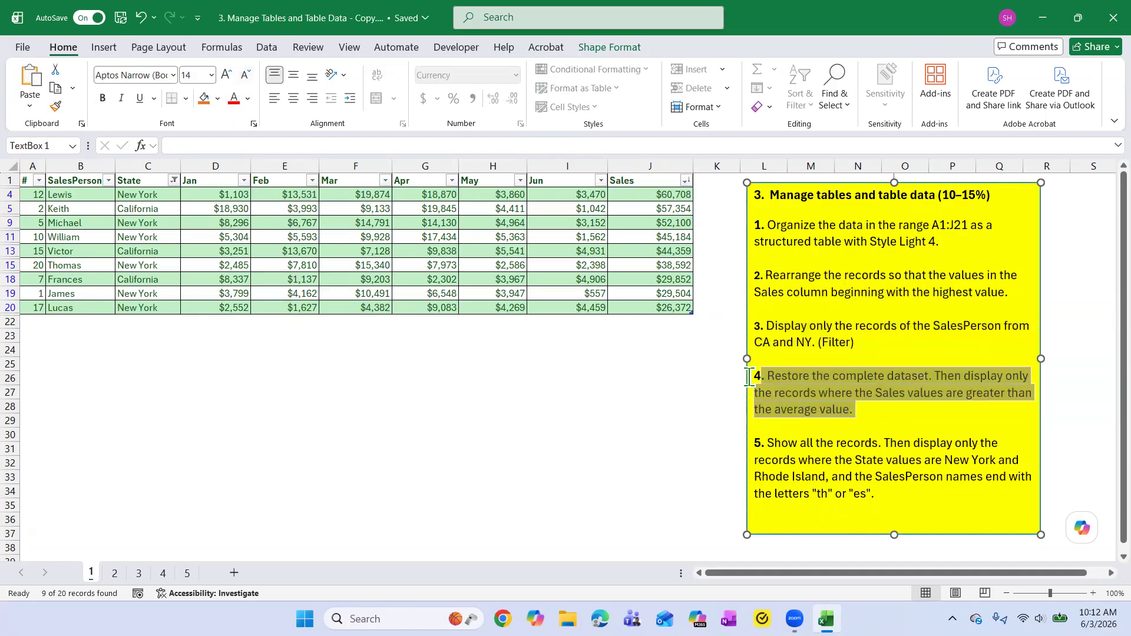
left_click(226, 74)
left_click(827, 445)
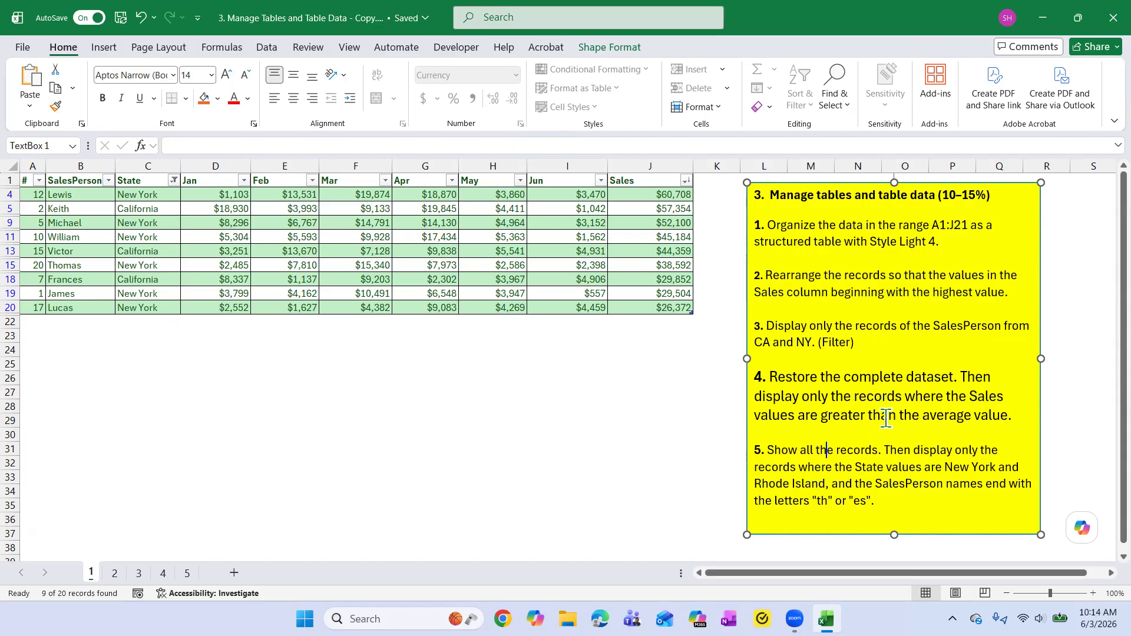
Step: Highlight the phrase "display only the records" in task 4 while reading the instruction, and clear the highlight
left_click(757, 396)
left_click_drag(762, 396, 904, 397)
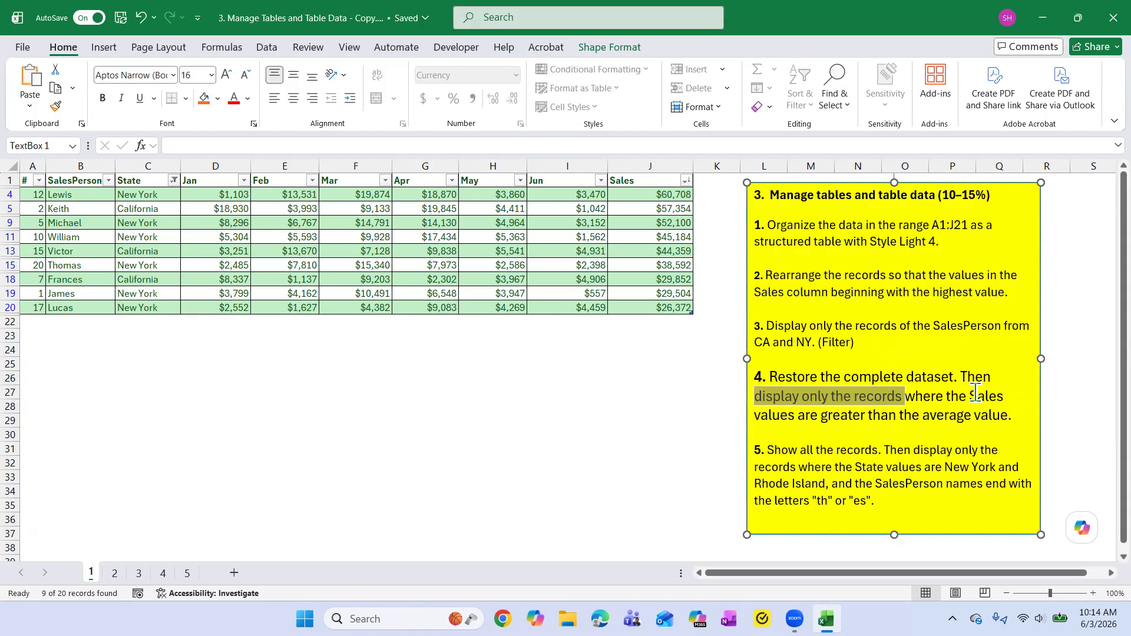
left_click(958, 418)
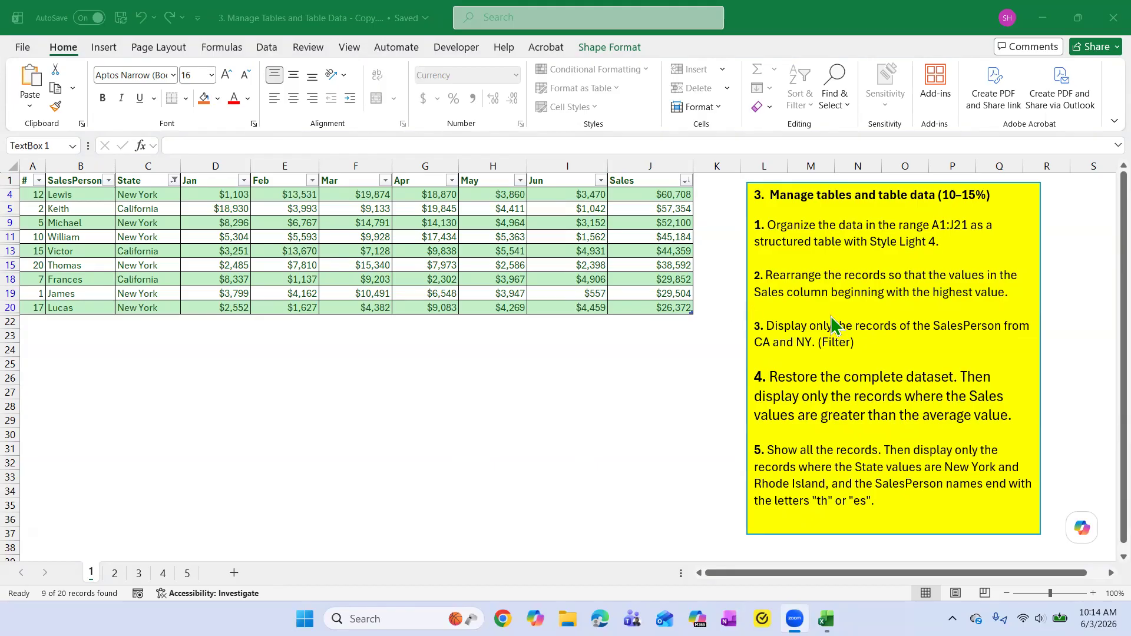
Step: Clear the State filter and filter the Sales column to show only above-average values
left_click(175, 181)
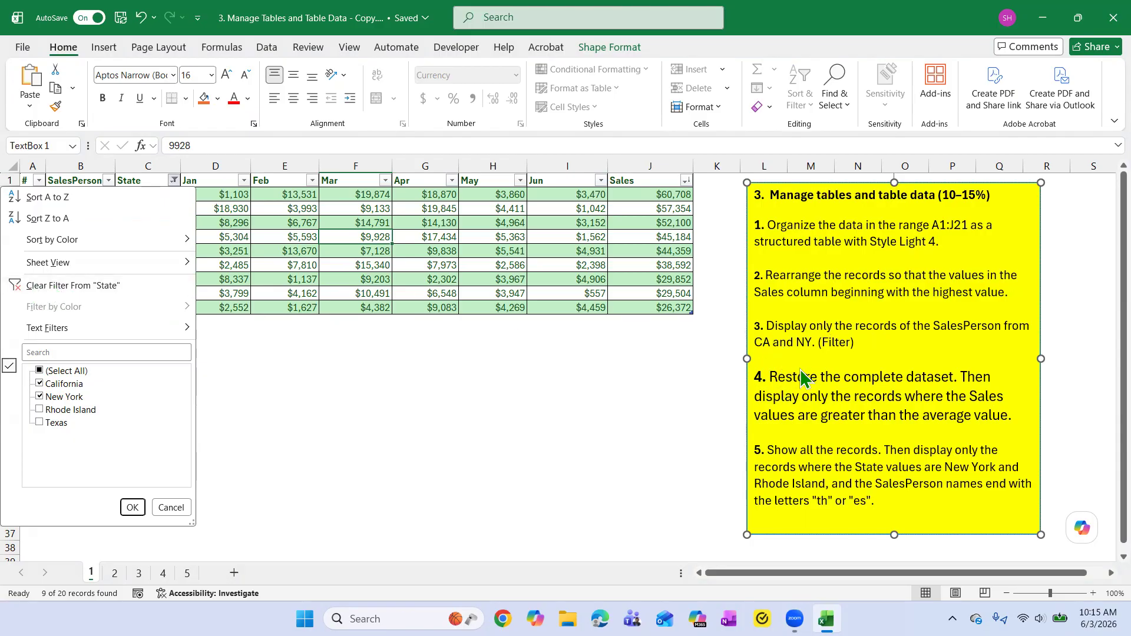
left_click(62, 285)
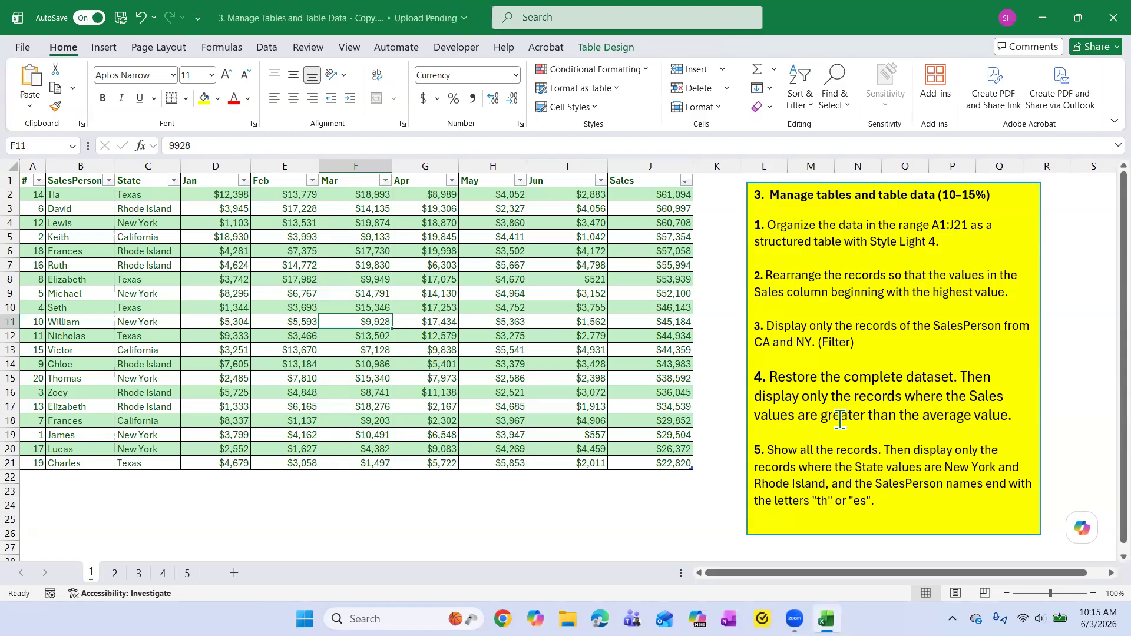
left_click(686, 183)
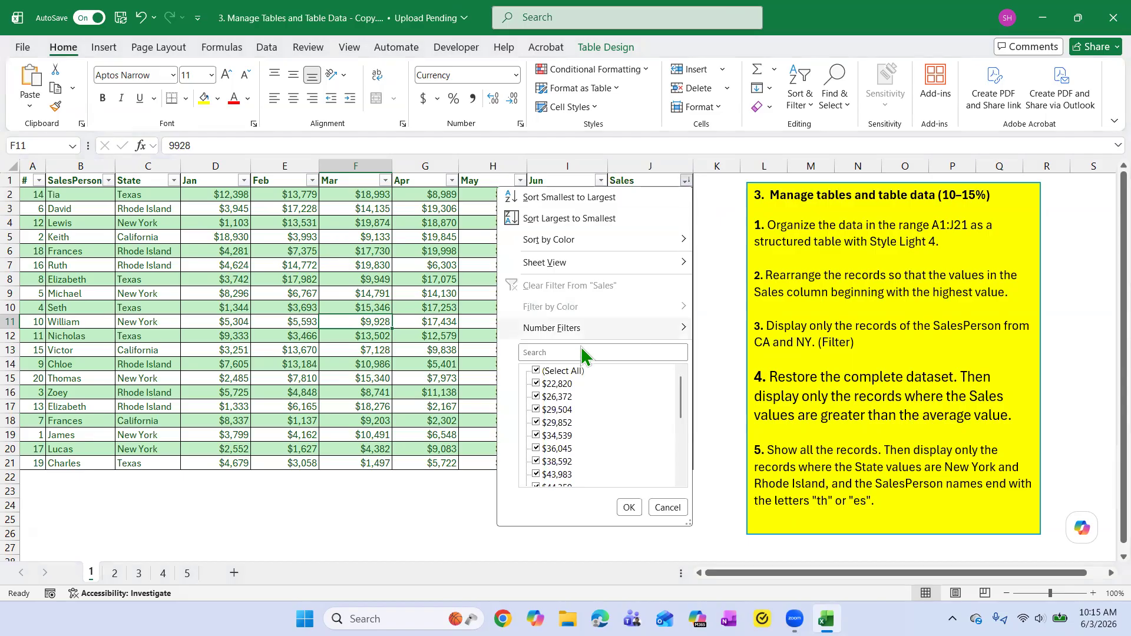
mouse_move(588, 334)
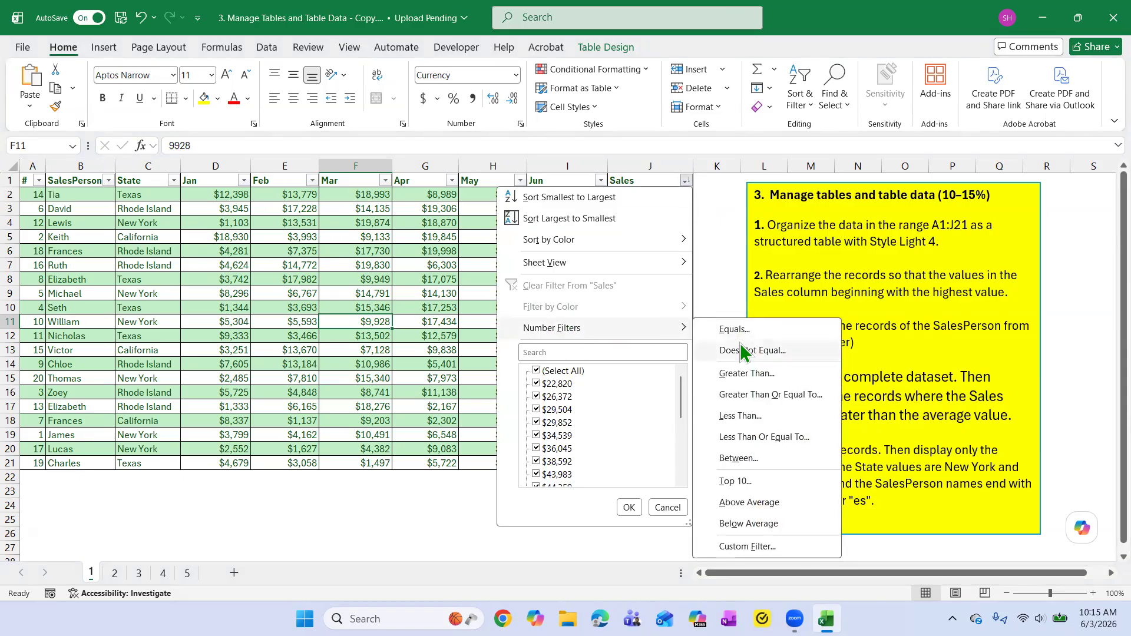
left_click(745, 503)
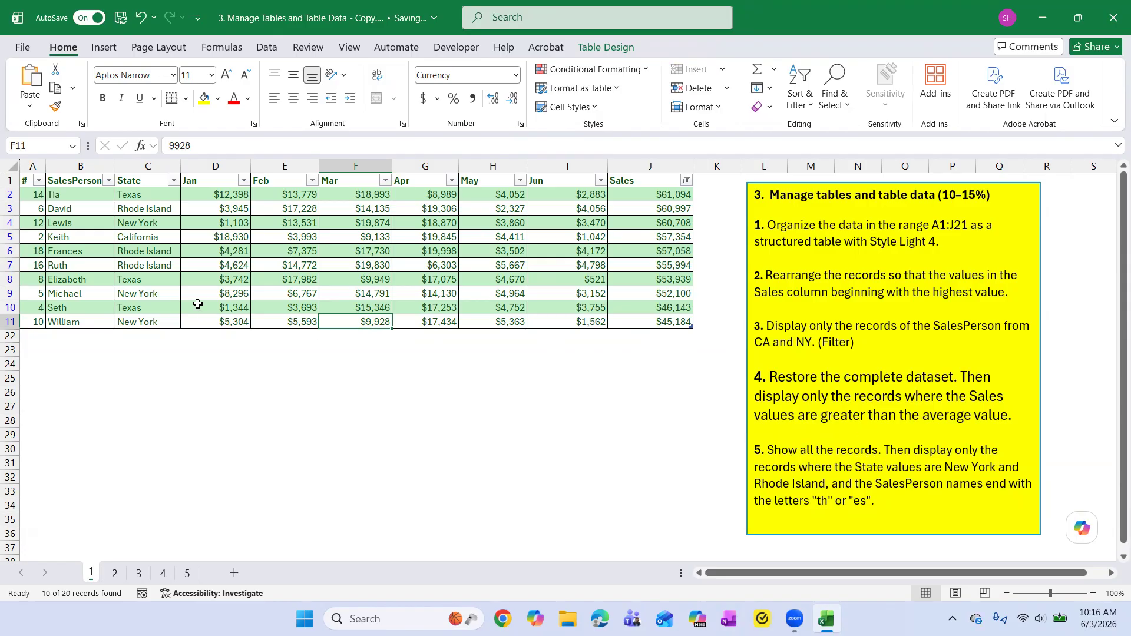
Step: Clear the Sales filter and filter the State column to show only New York and Rhode Island
left_click(687, 181)
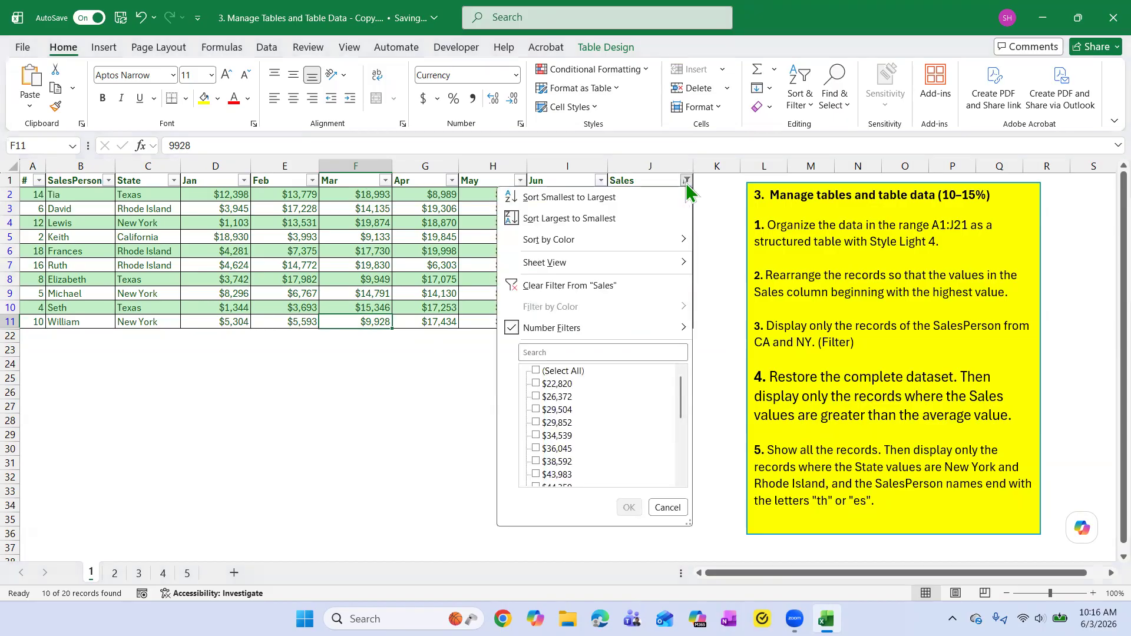
left_click(569, 287)
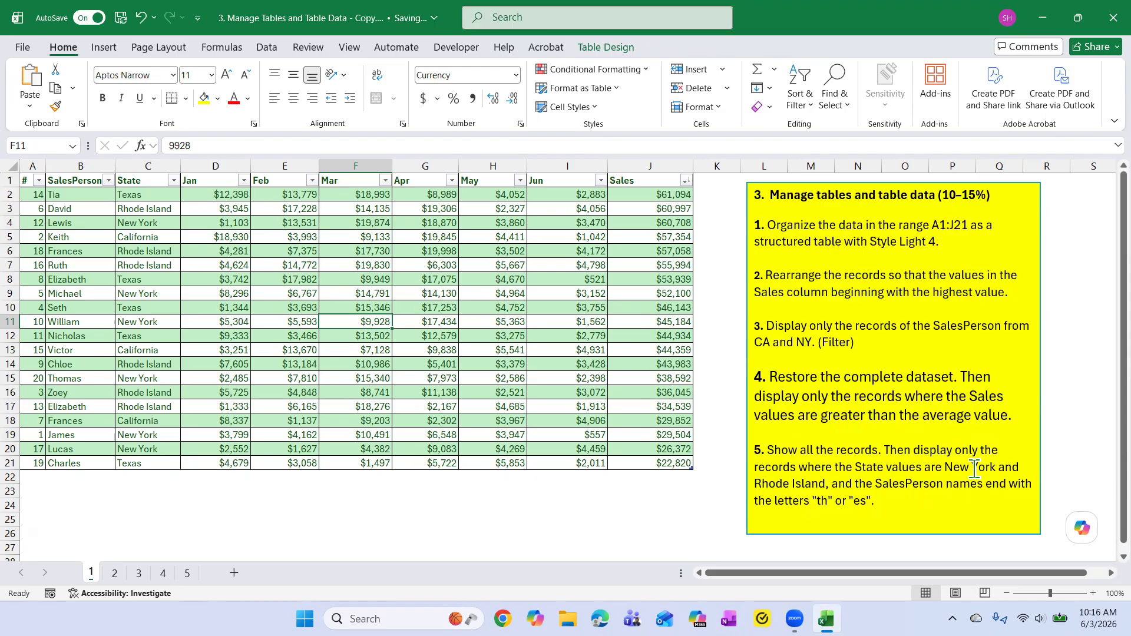
left_click(175, 180)
left_click(53, 371)
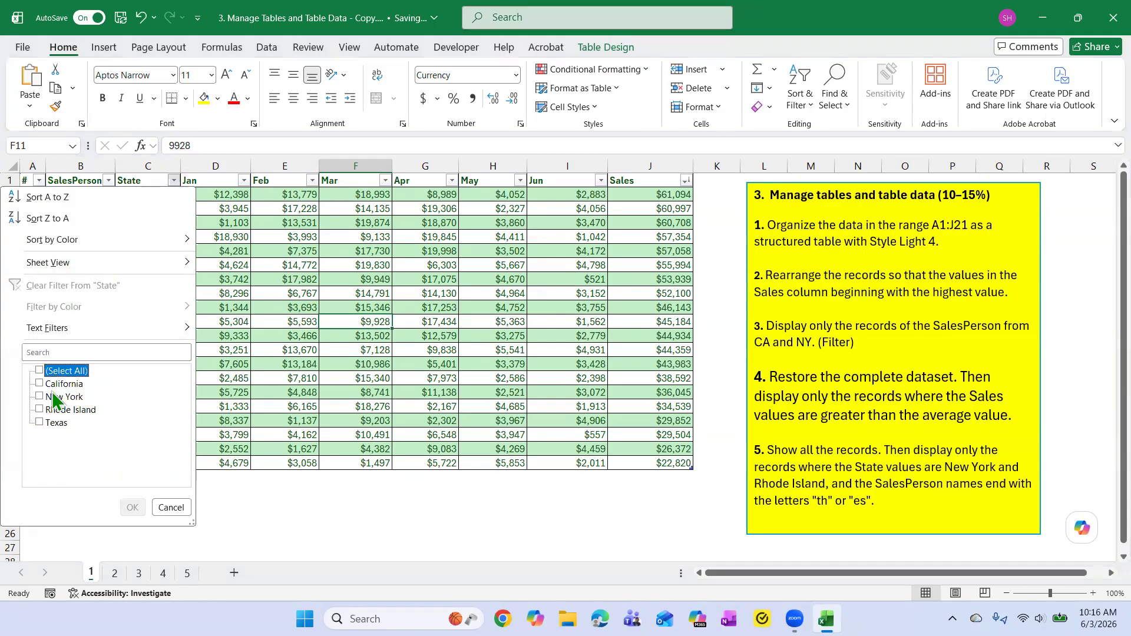
left_click(40, 396)
left_click(40, 410)
left_click(133, 508)
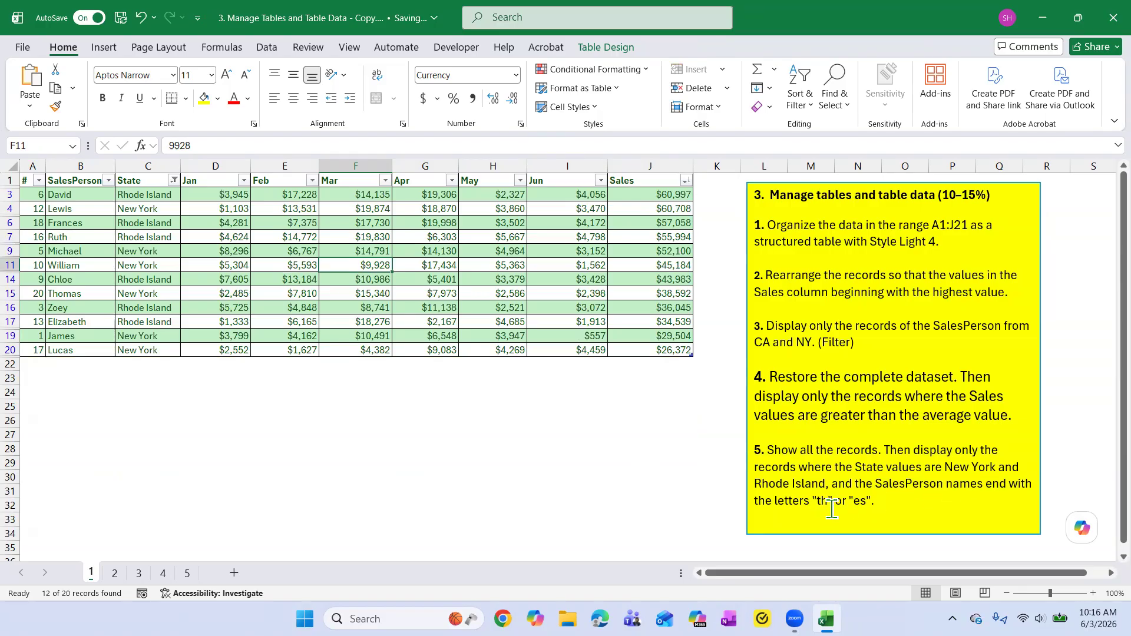
Step: Apply a custom text filter to the SalesPerson column for names that end with "th" or end with "es"
left_click(108, 182)
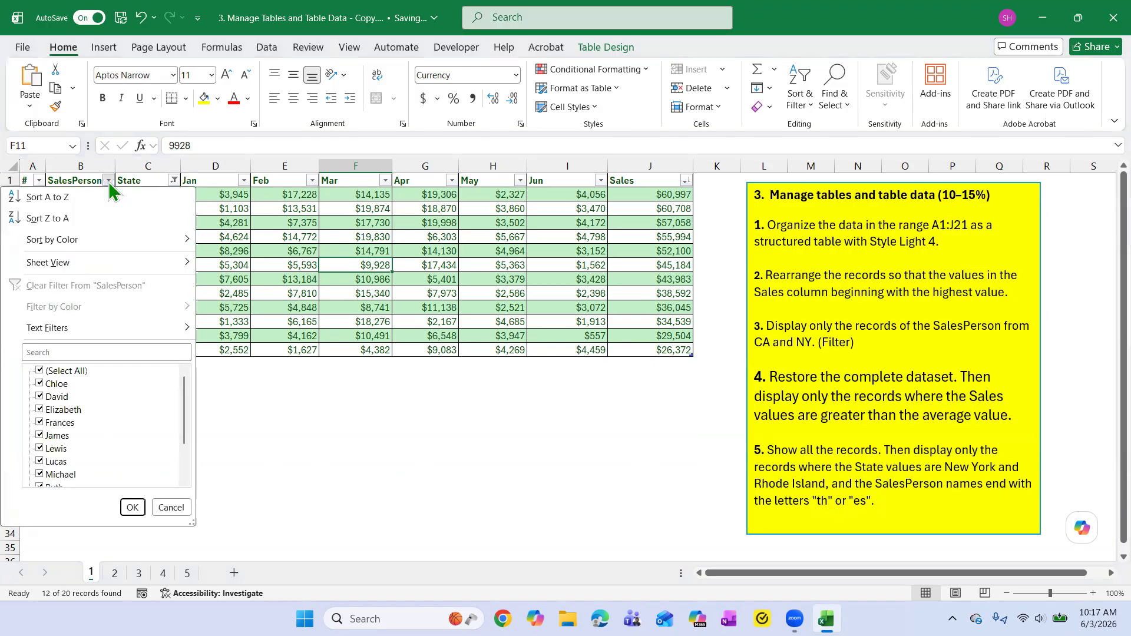
left_click(188, 330)
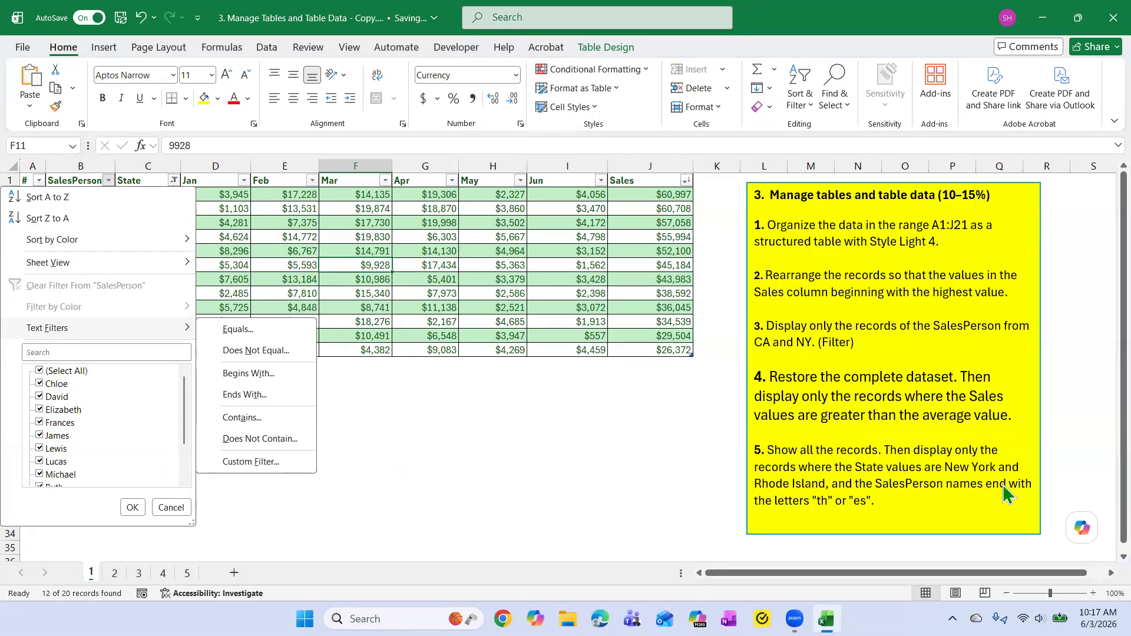
left_click(258, 396)
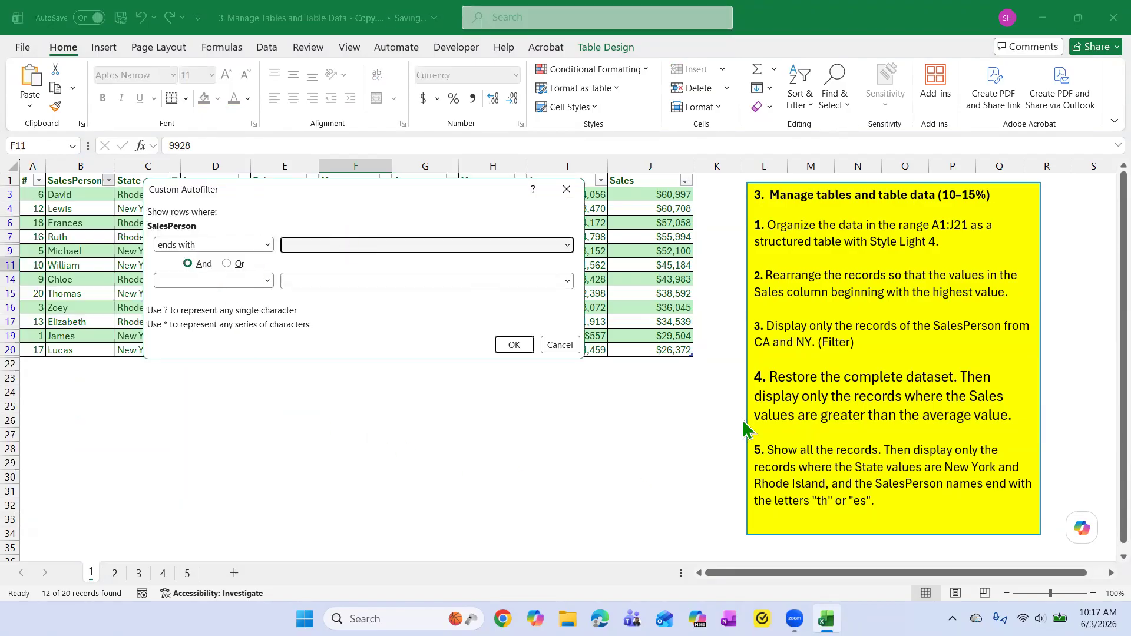
type("th")
left_click(230, 261)
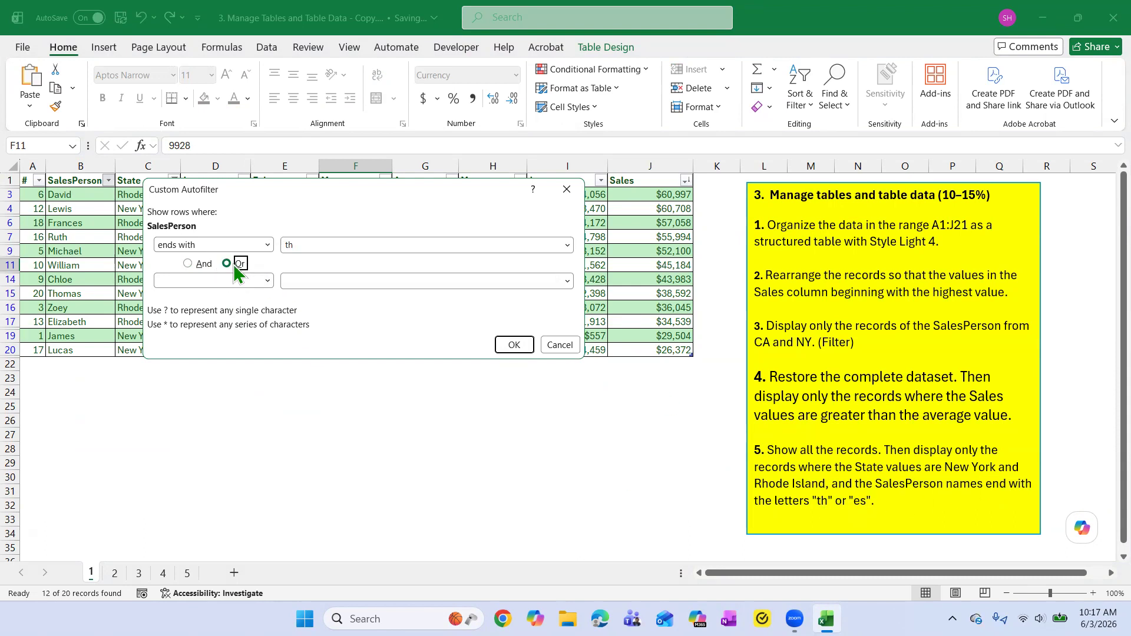
left_click(267, 281)
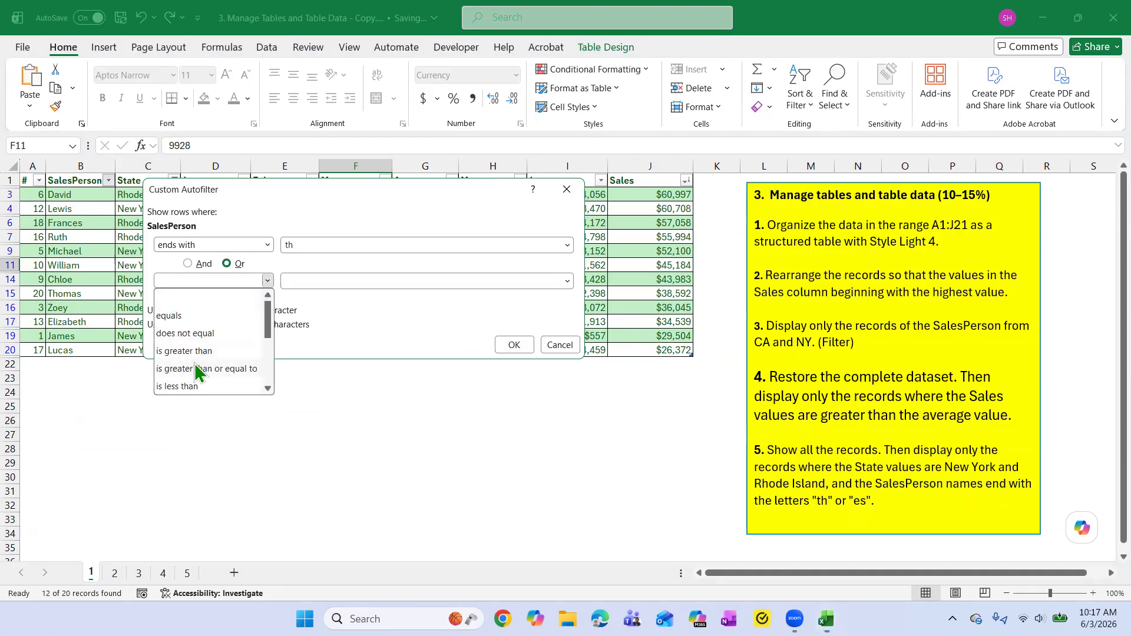
scroll(200, 348, "down", 3)
left_click(183, 335)
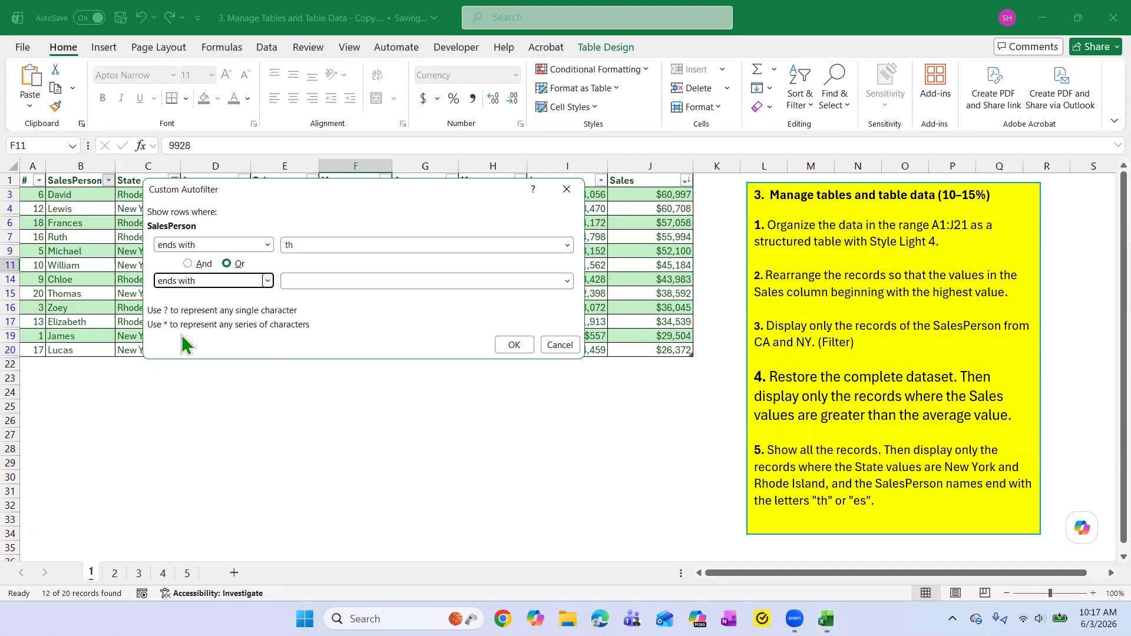
left_click(293, 281)
type("es")
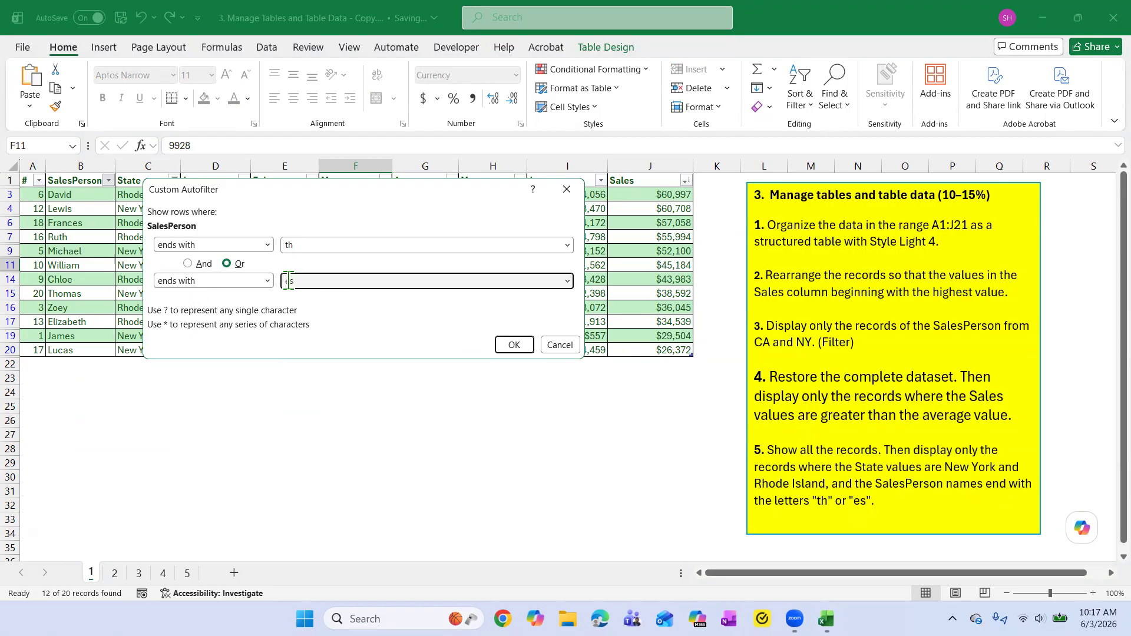
left_click(513, 346)
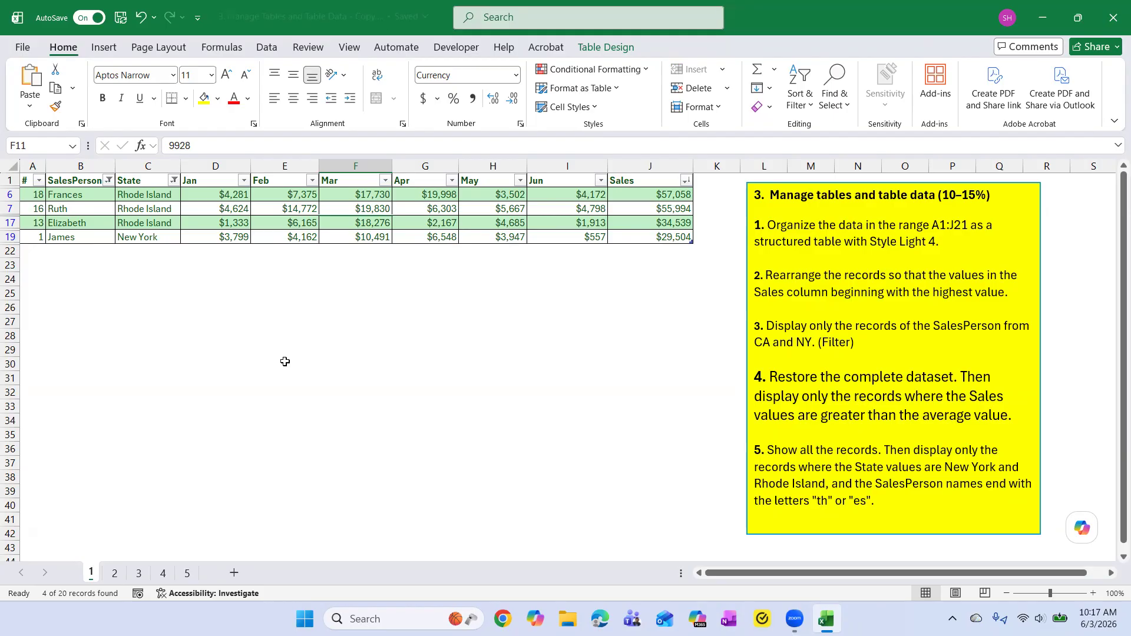
Step: Clear the filters from the SalesPerson and State columns to restore all the records
left_click(108, 181)
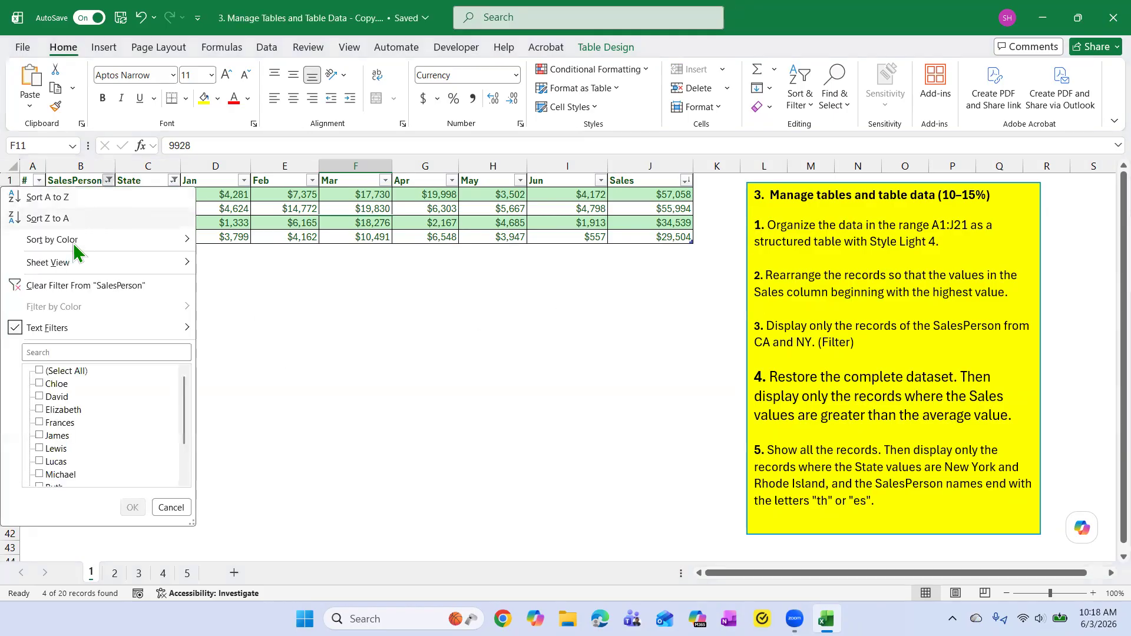
left_click(61, 285)
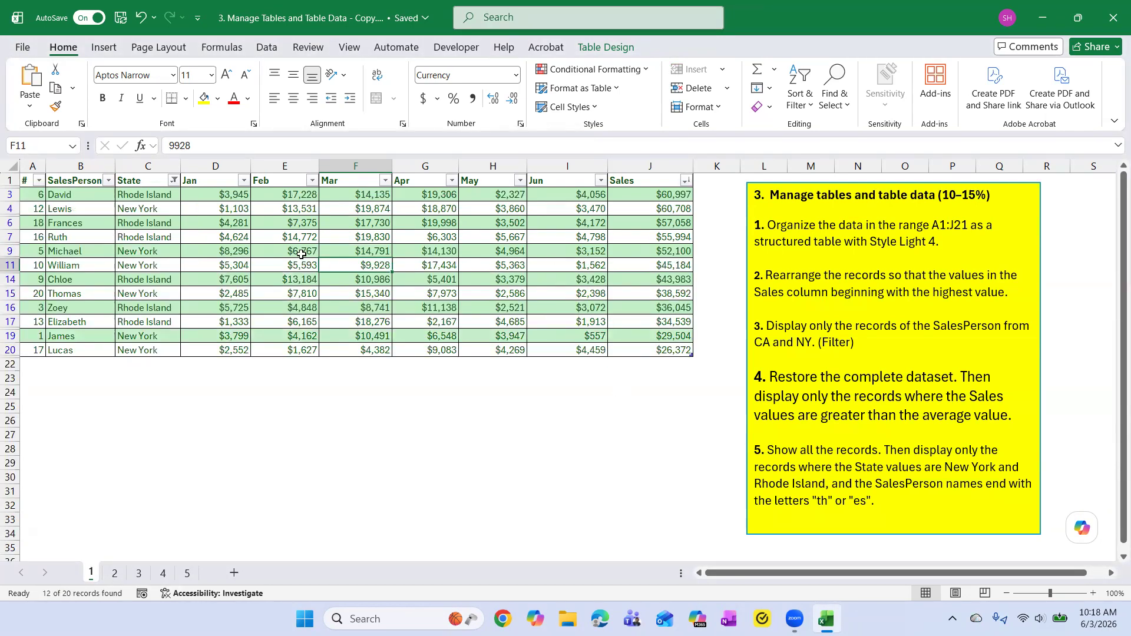
left_click(174, 181)
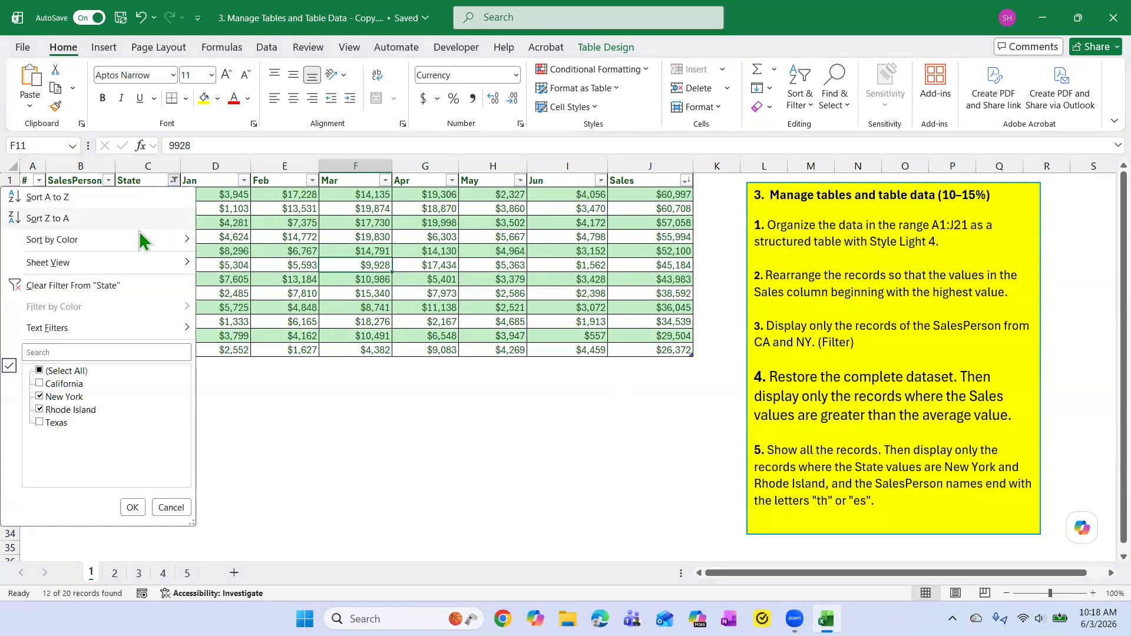
left_click(69, 286)
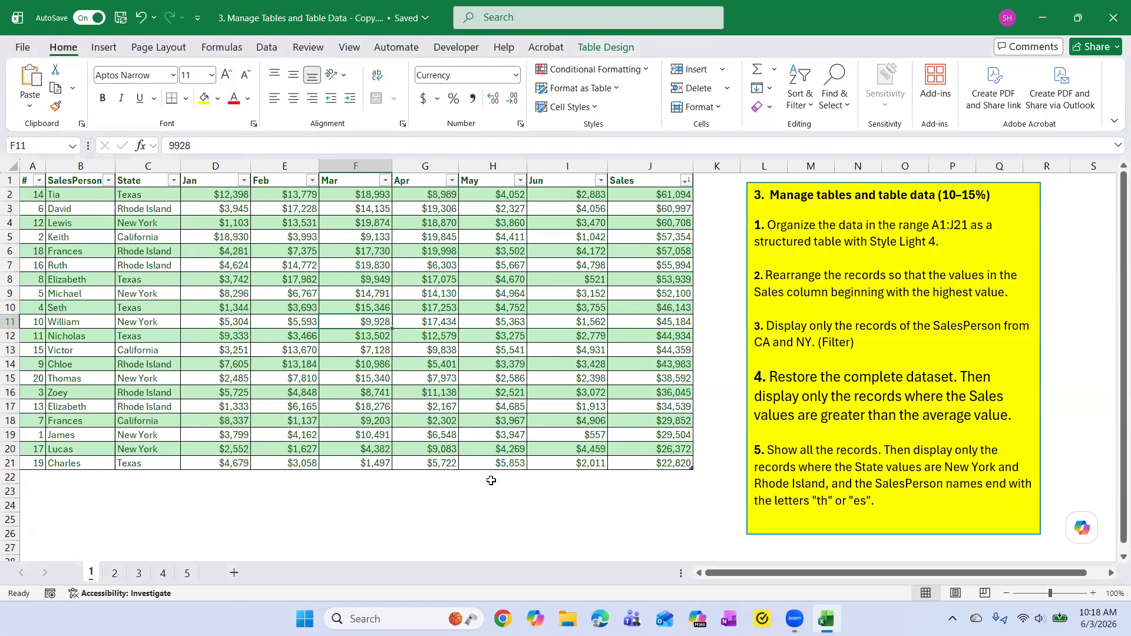
left_click(508, 510)
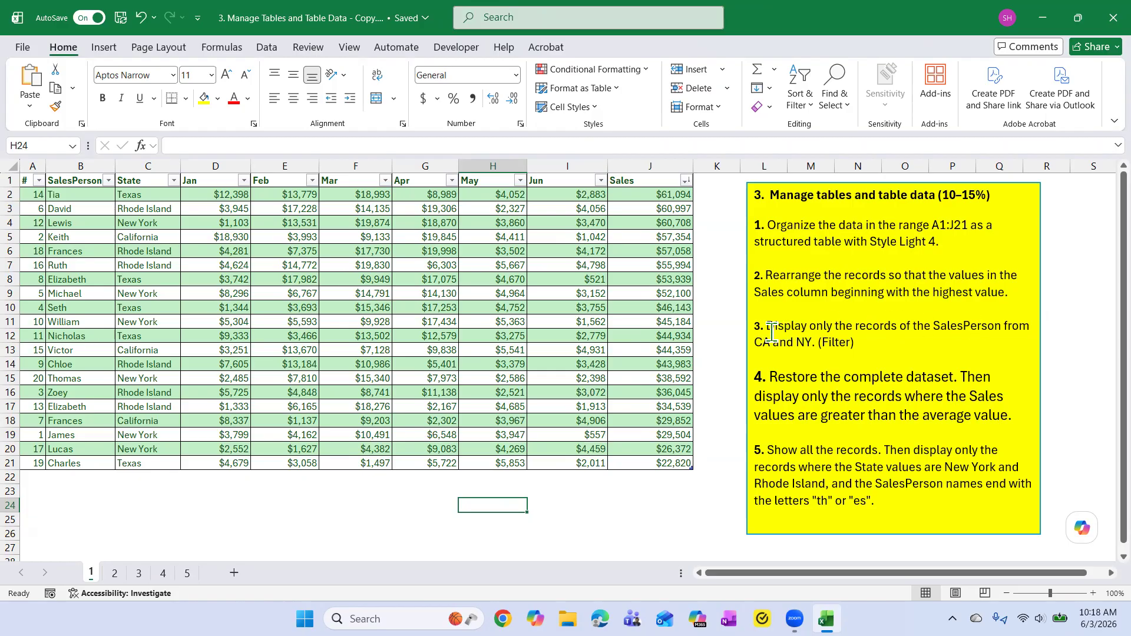
Step: Filter the State column to show only California and New York
left_click(174, 181)
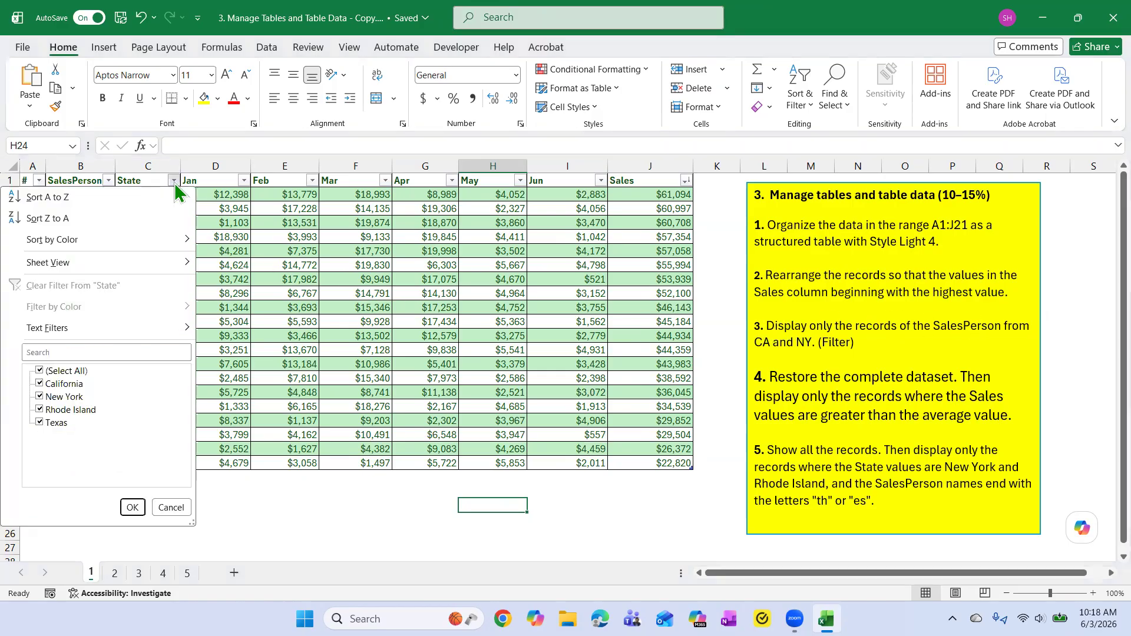
left_click(47, 375)
left_click(56, 386)
left_click(56, 398)
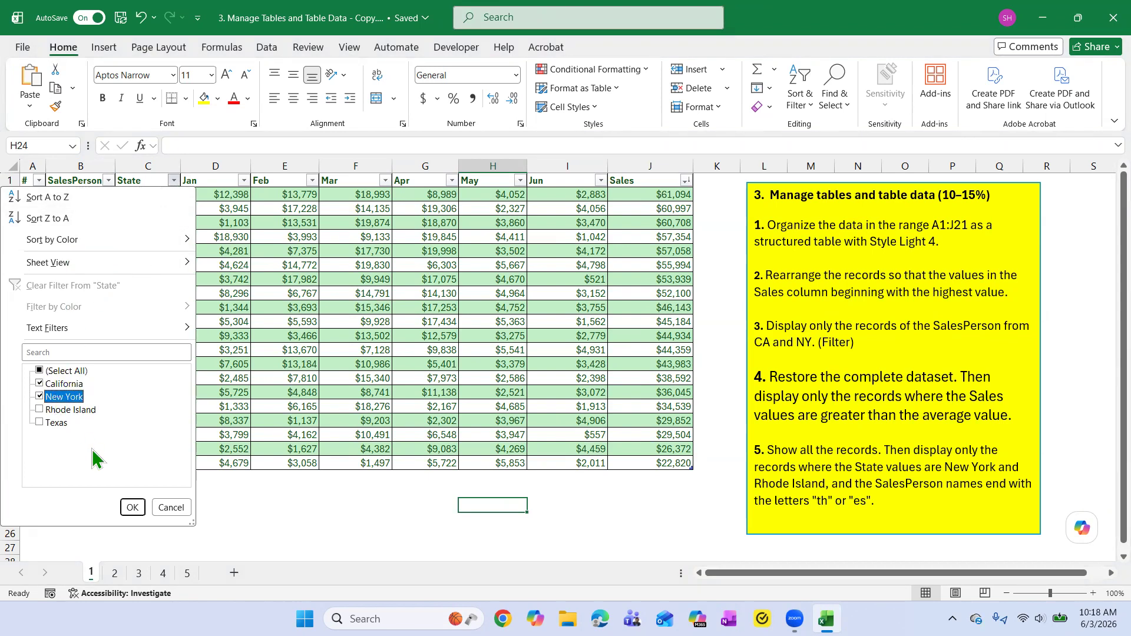
left_click(132, 507)
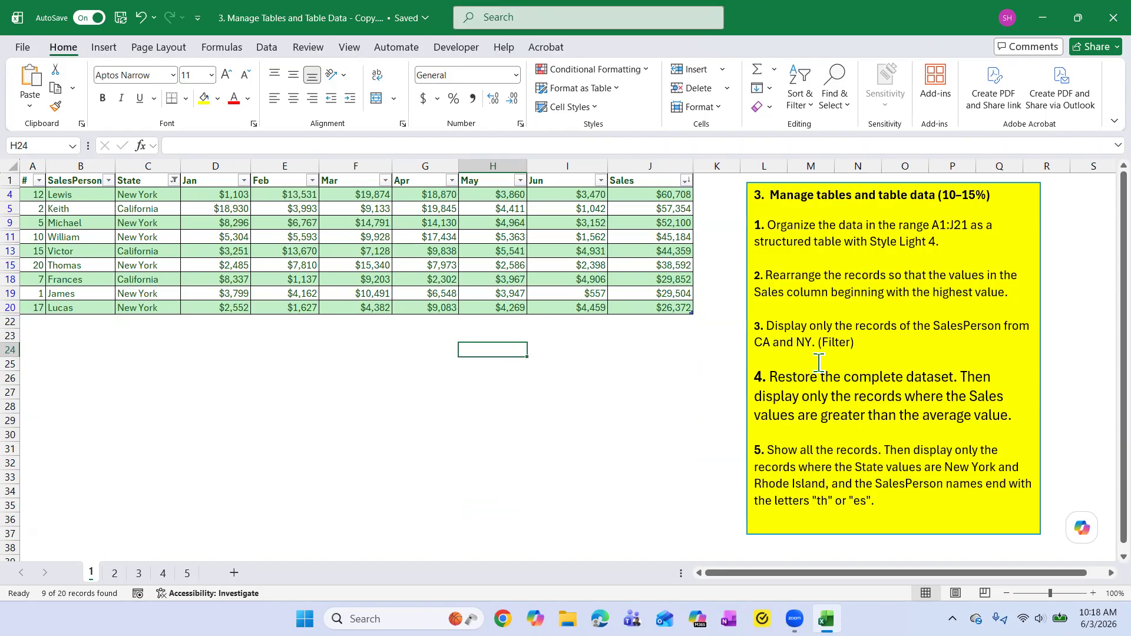
Step: Clear the State filter to restore the complete dataset
left_click(771, 379)
left_click_drag(772, 379, 825, 386)
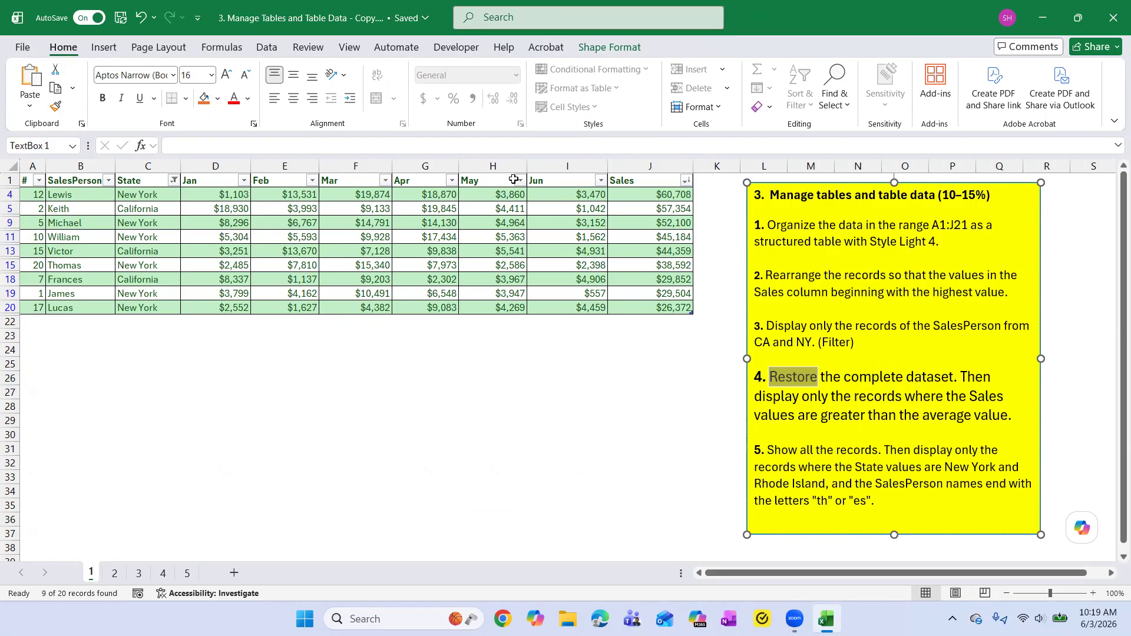
left_click(174, 182)
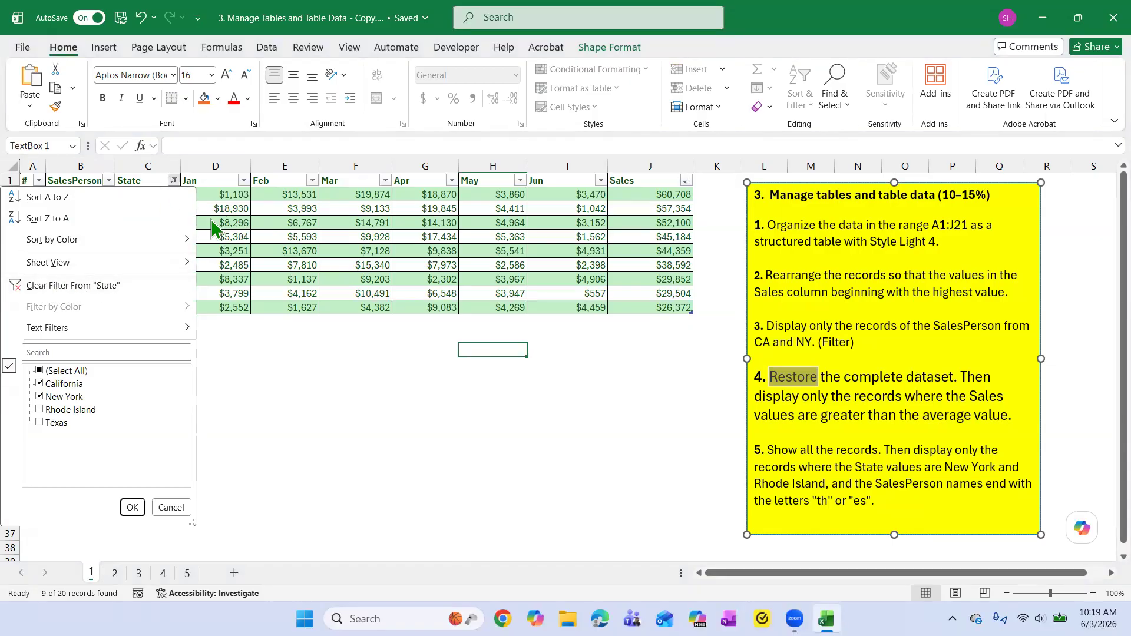
left_click(71, 287)
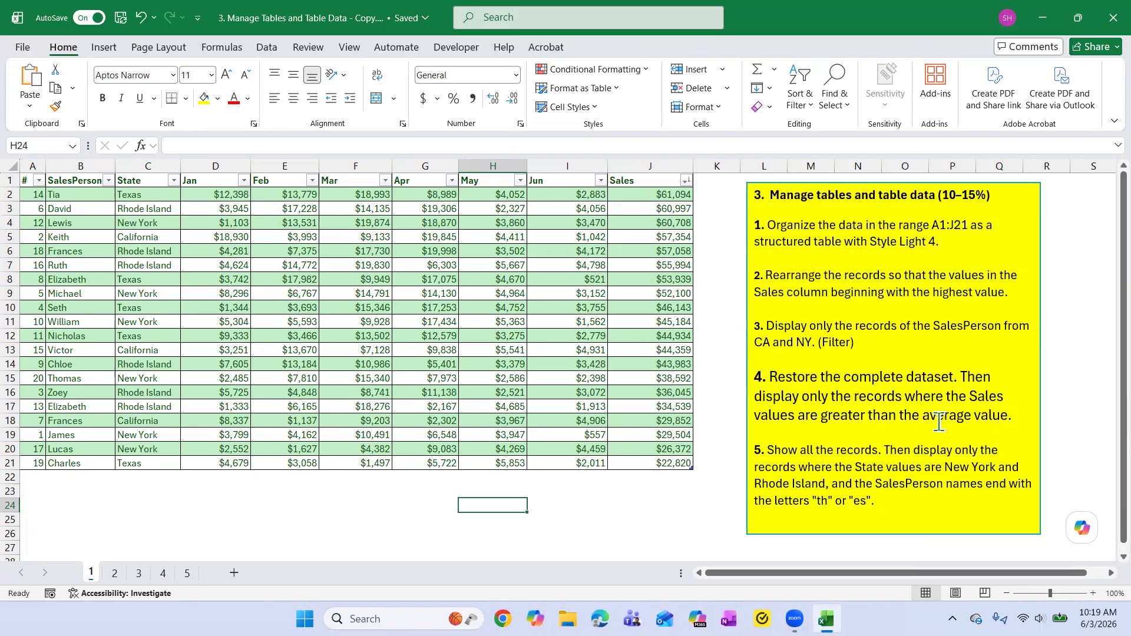
Step: Bold the words "average value" and "greater" in task 4 of the yellow instruction text box
left_click_drag(923, 416, 1009, 416)
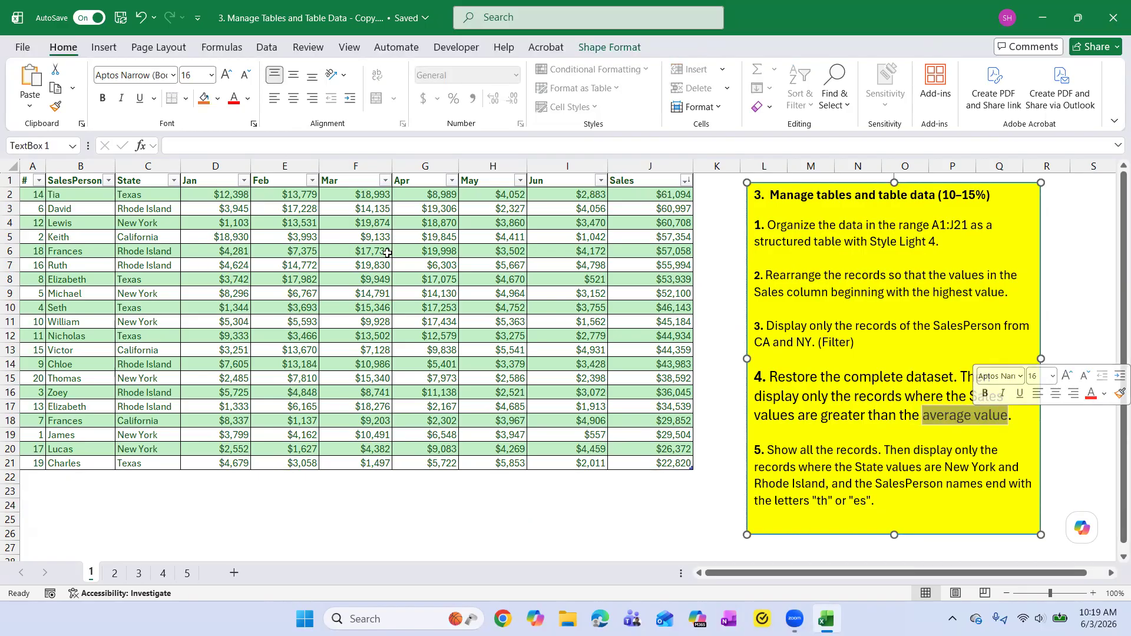
left_click(102, 97)
left_click_drag(822, 416, 867, 416)
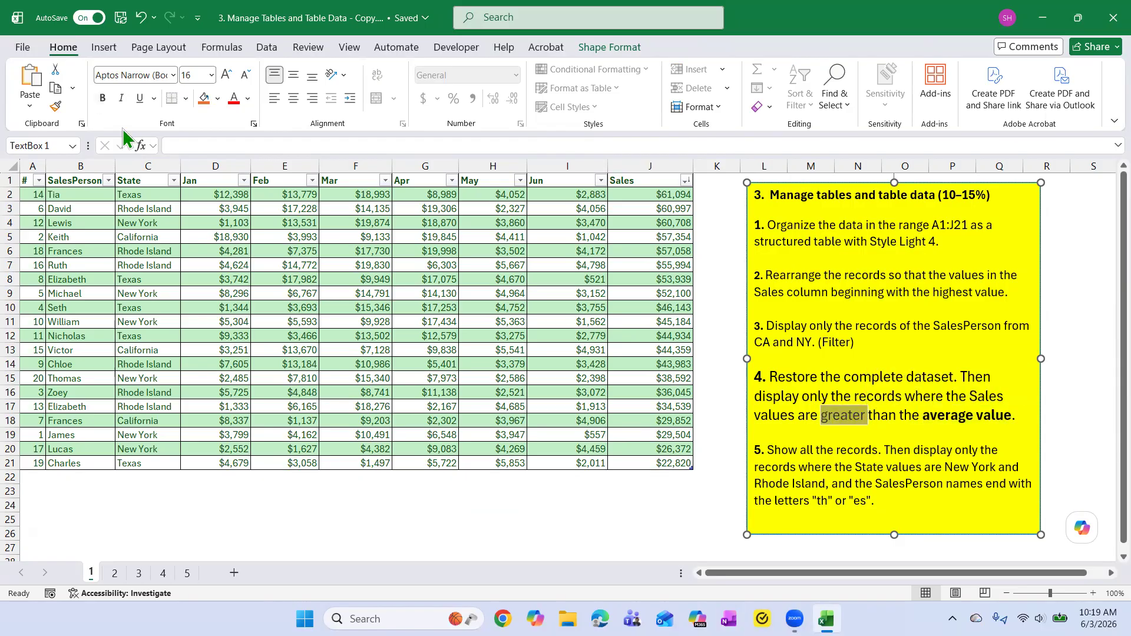
left_click(102, 98)
left_click(891, 433)
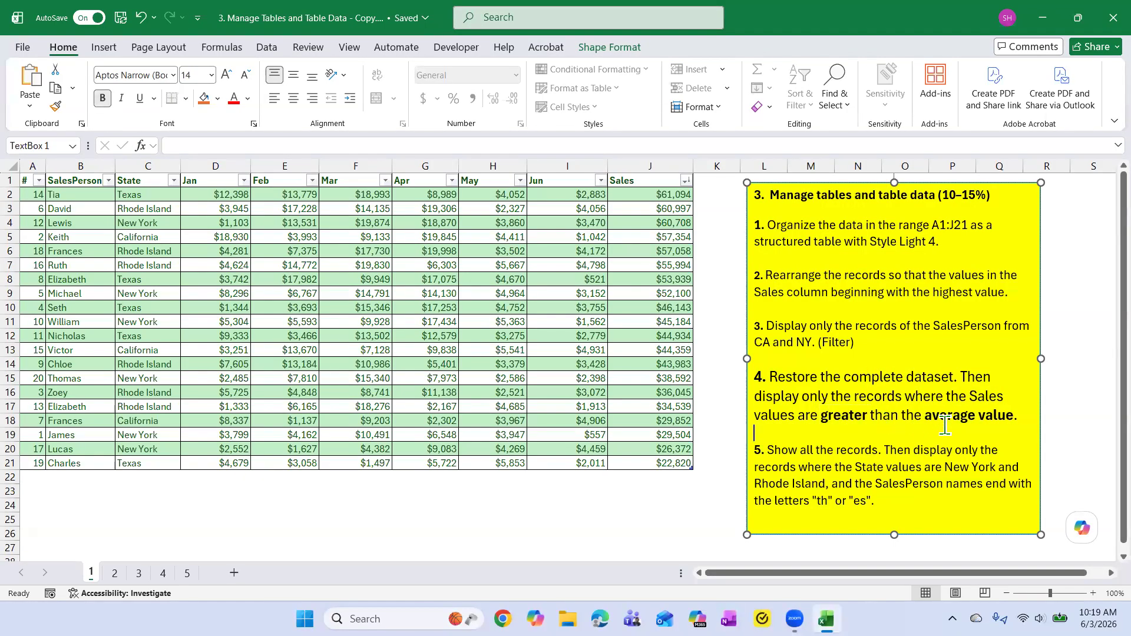
Step: Apply an Above Average number filter to the Sales column
left_click(687, 181)
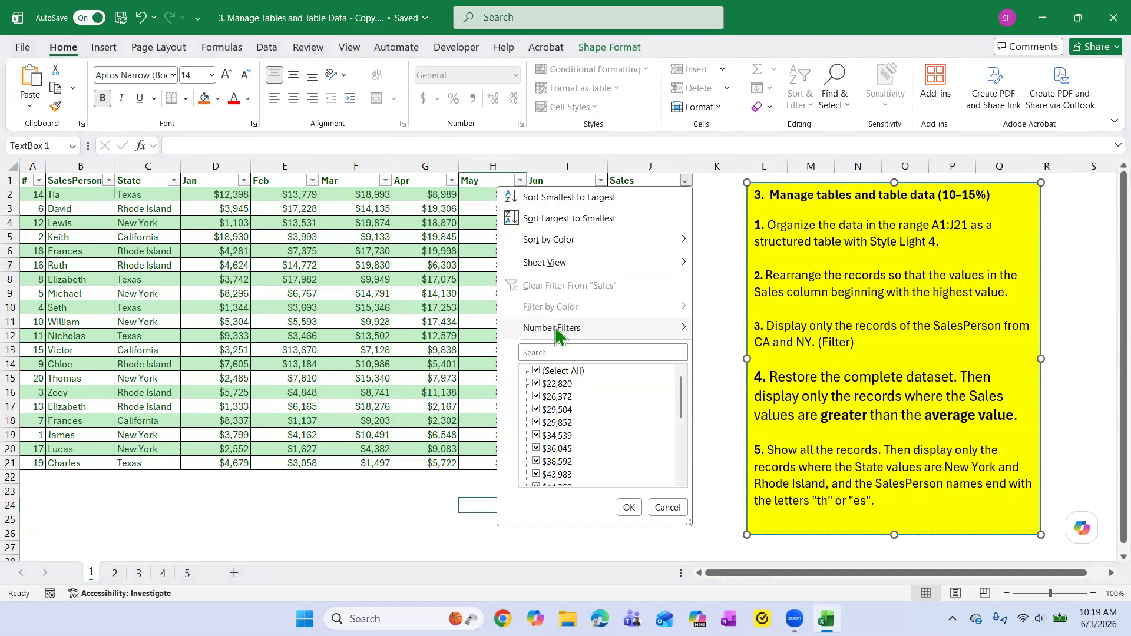
mouse_move(557, 337)
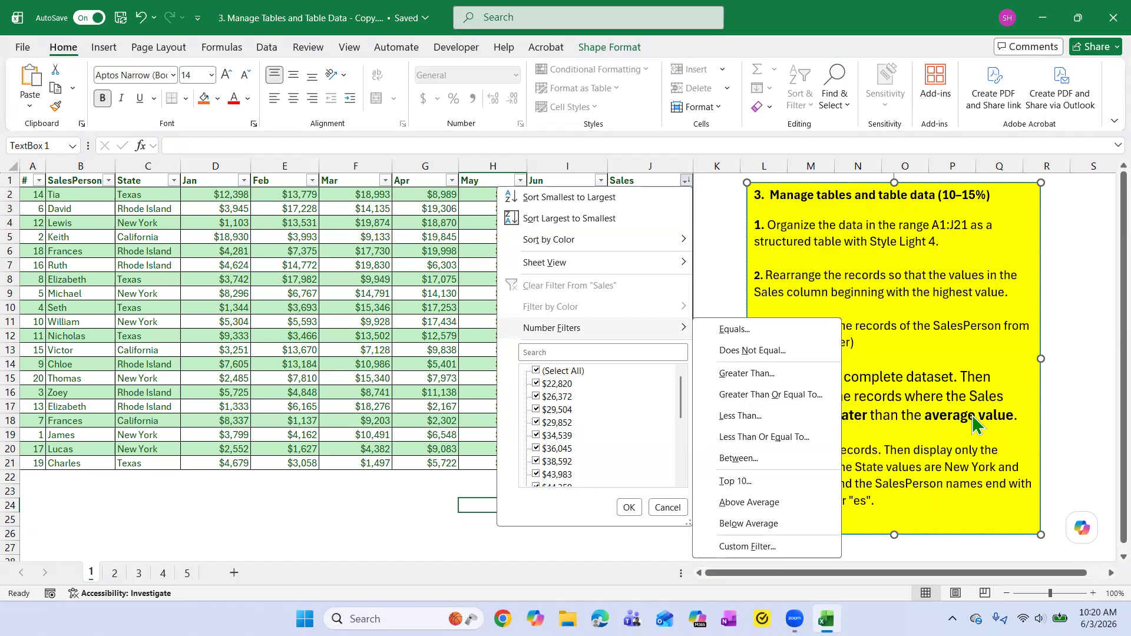
left_click(751, 503)
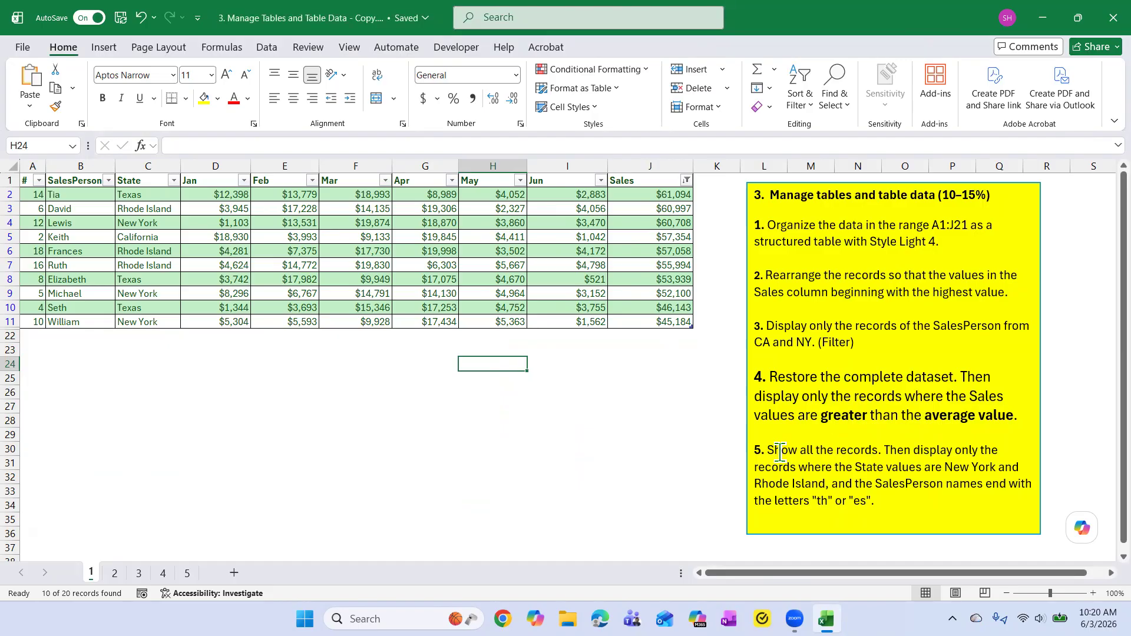
Step: Clear the Sales filter and bold the word "State" in task 5 of the instructions
left_click(684, 187)
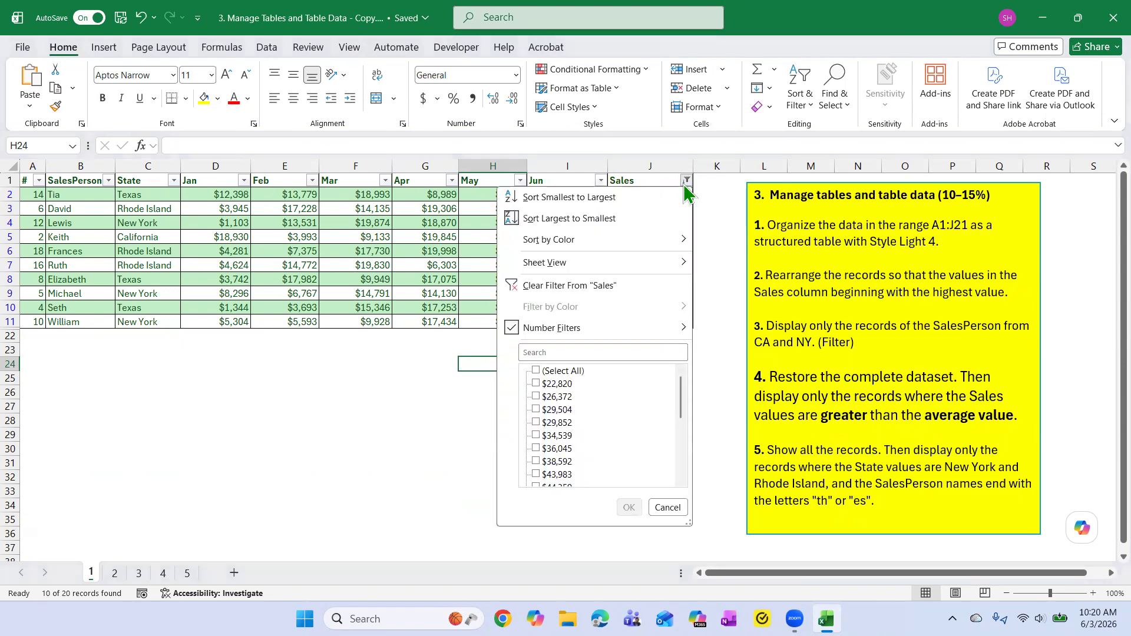
left_click(589, 279)
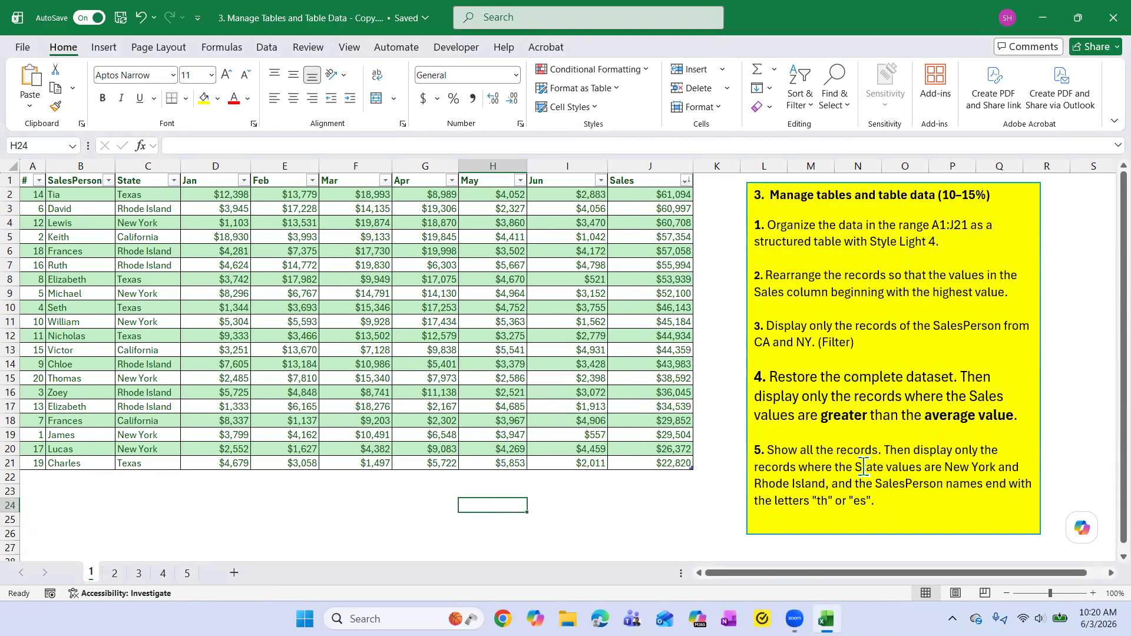
left_click_drag(855, 468, 884, 467)
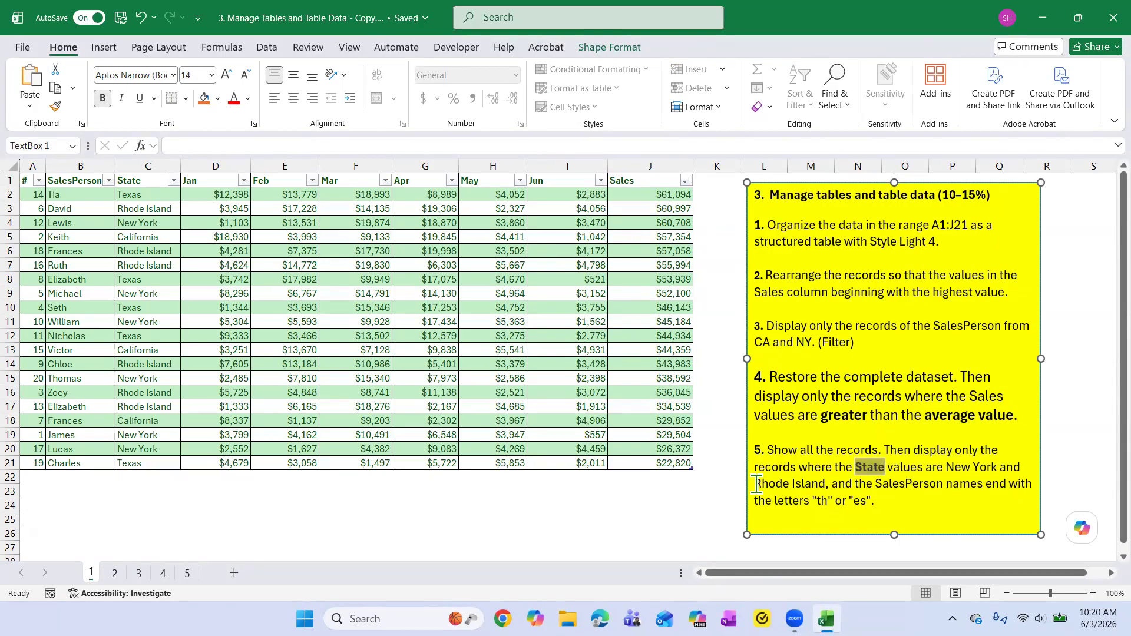
Step: Filter the State column to show only New York and Rhode Island
left_click(173, 181)
left_click(54, 370)
left_click(56, 384)
left_click(54, 397)
left_click(59, 409)
left_click(56, 384)
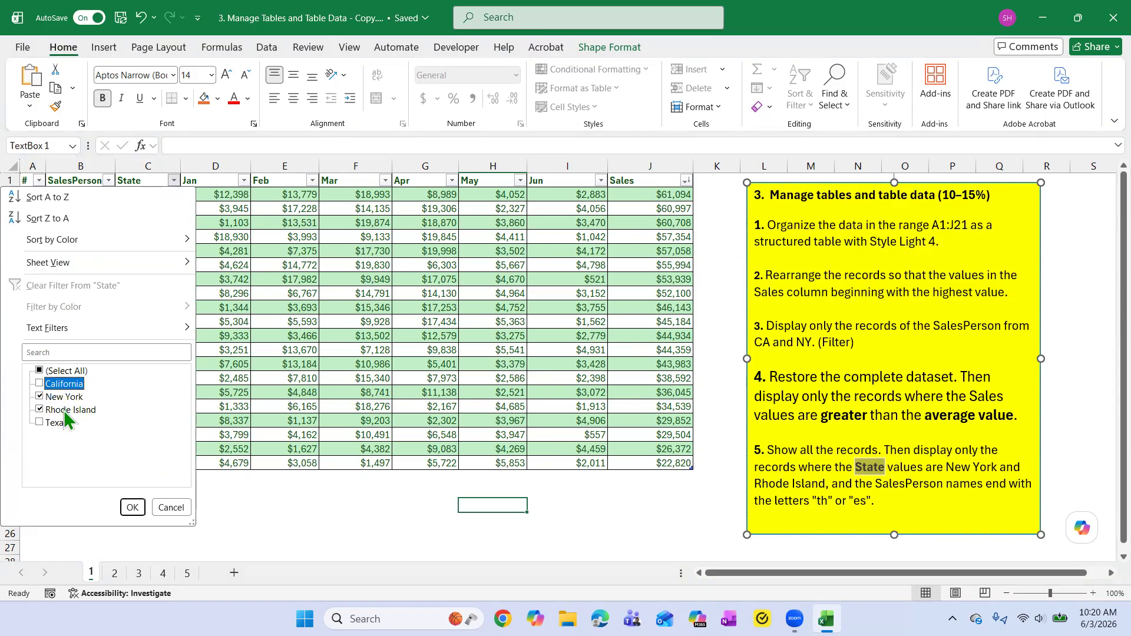
left_click(133, 507)
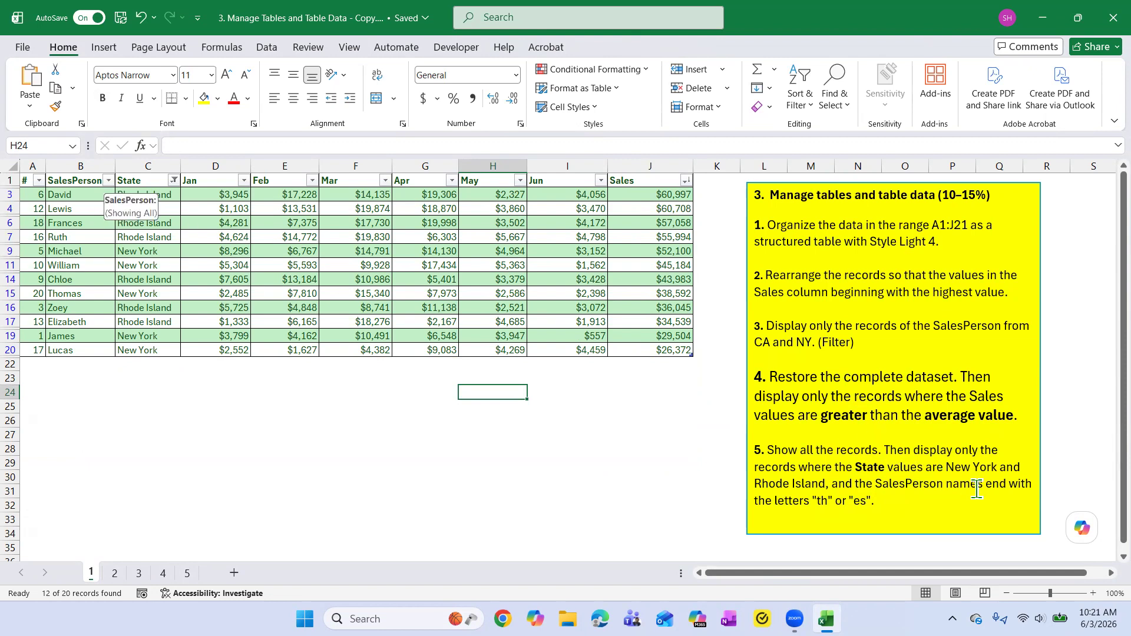
Step: Bold the words "end with" and "or" in task 5 of the instruction text box
left_click_drag(985, 483, 1035, 484)
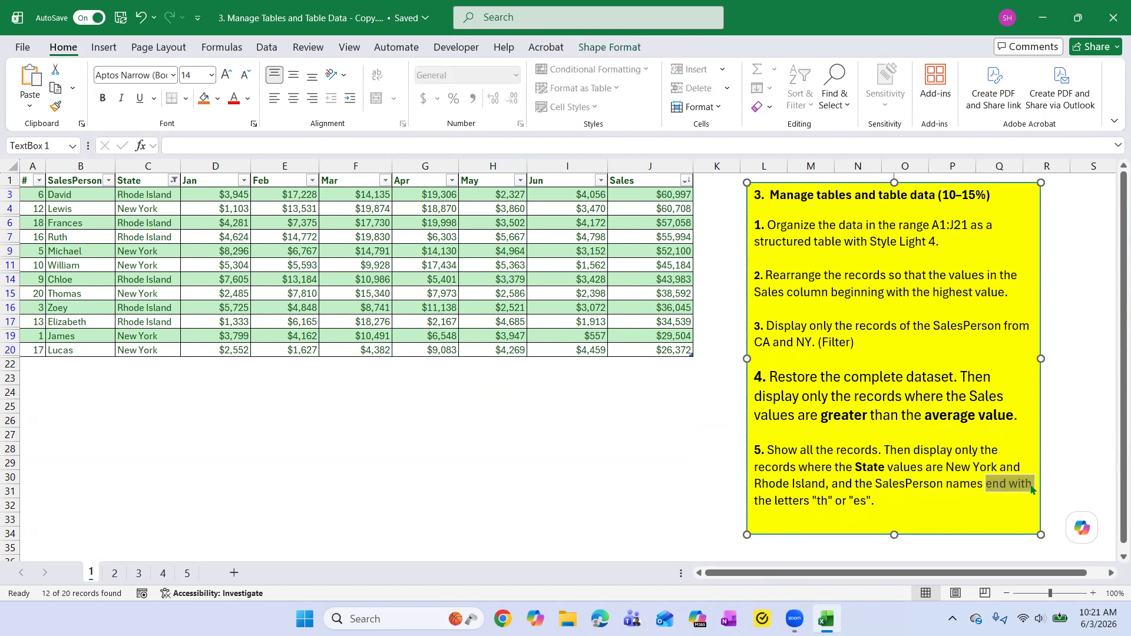
left_click(102, 98)
left_click(804, 518)
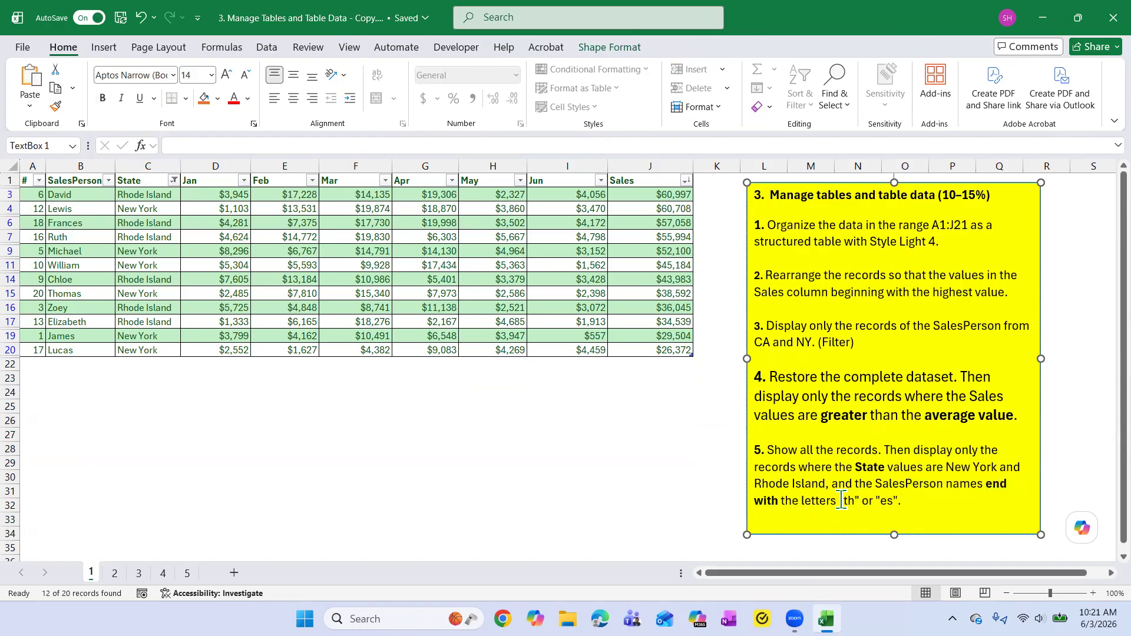
left_click_drag(861, 502, 874, 504)
left_click(103, 100)
left_click(875, 501)
Step: Filter the SalesPerson column with a custom text filter for names ending with "th" or ending with "es"
left_click(108, 181)
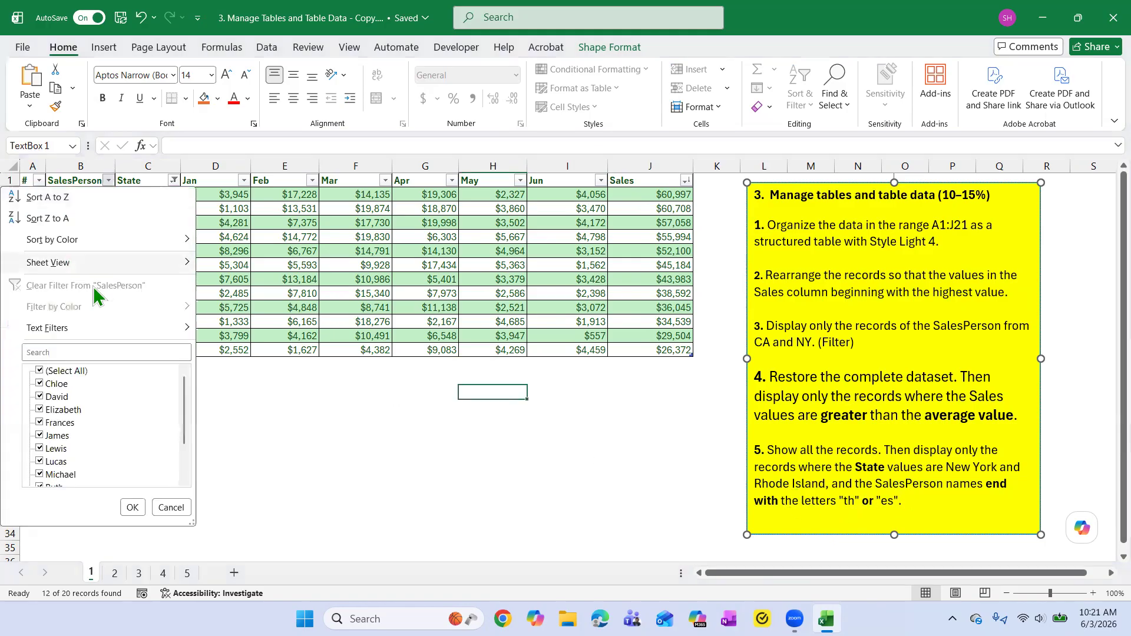
mouse_move(157, 330)
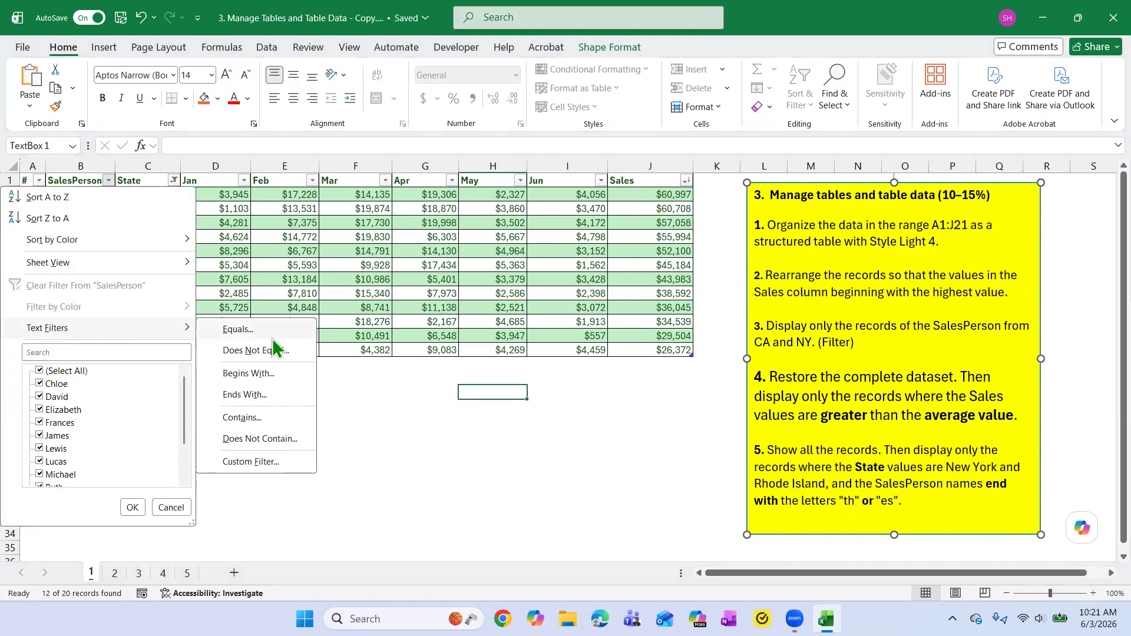
left_click(265, 401)
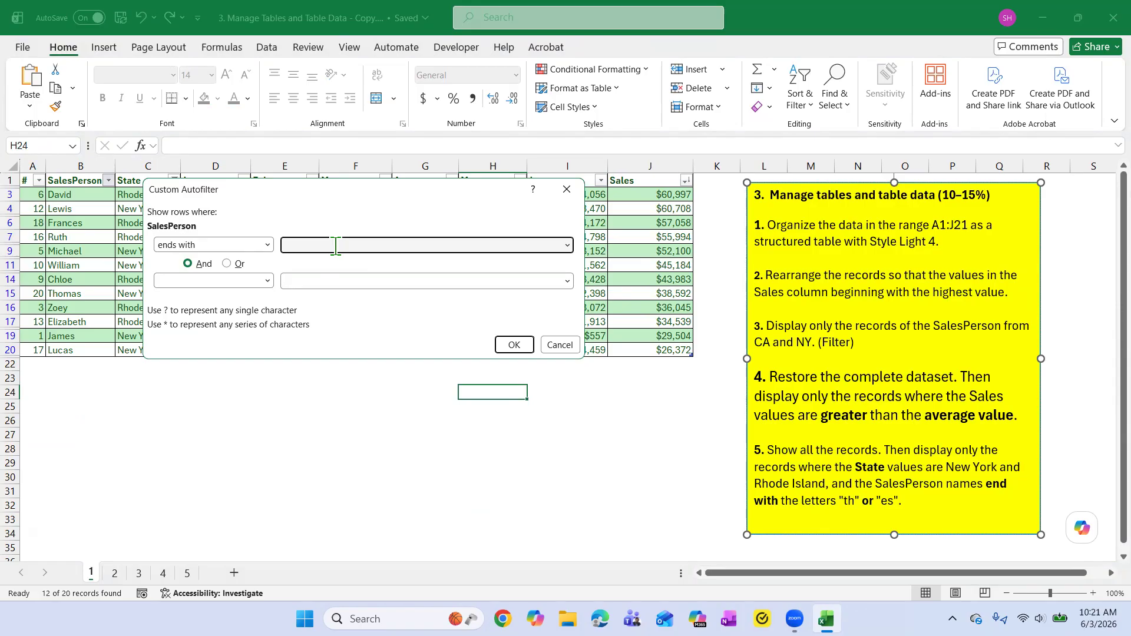
type("t")
left_click(230, 265)
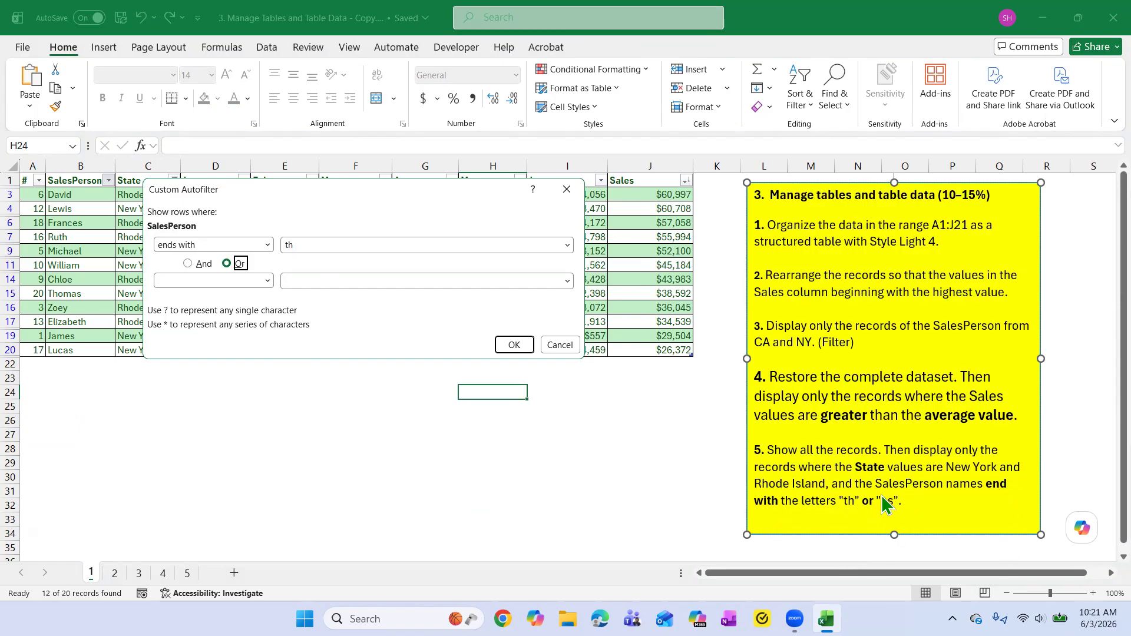
left_click(268, 281)
scroll(232, 357, "down", 3)
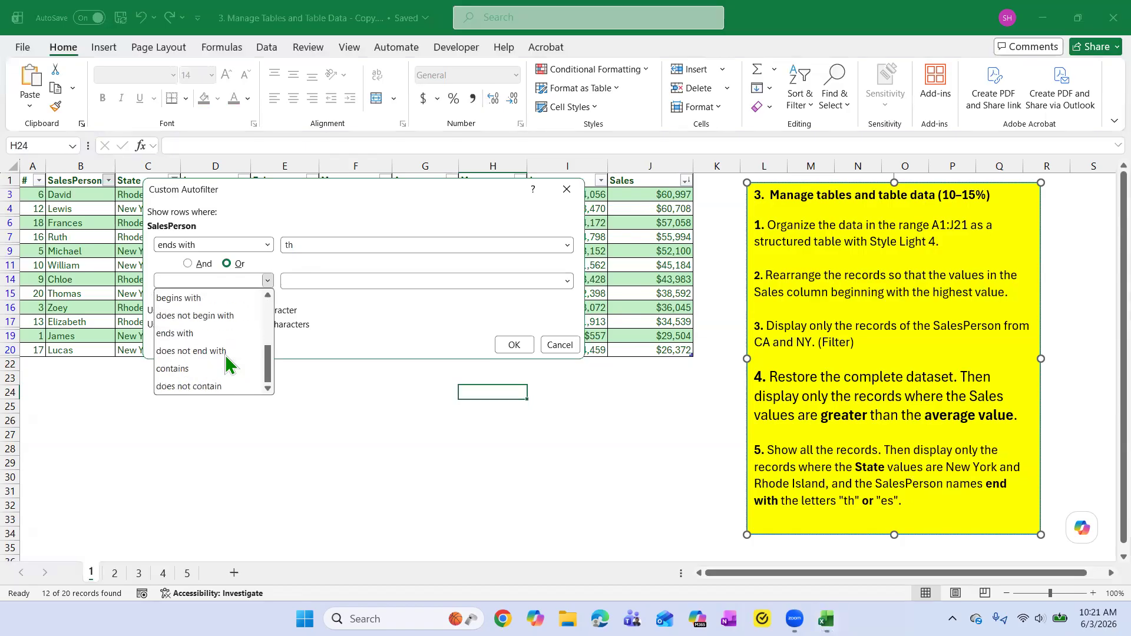
left_click(195, 334)
left_click(292, 282)
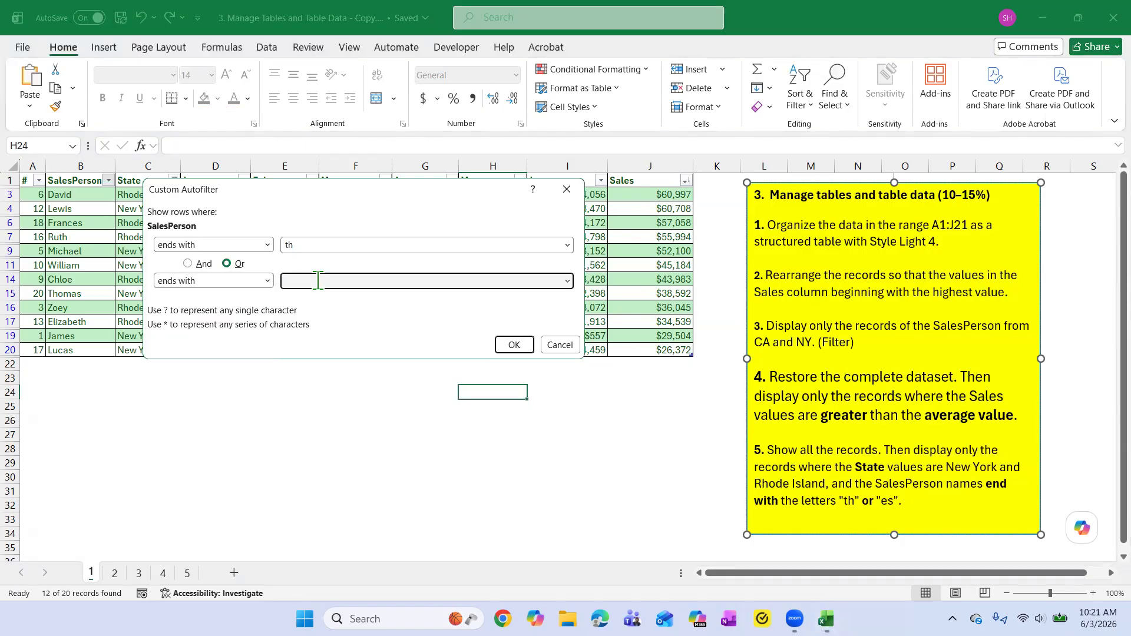
type("es")
left_click(512, 346)
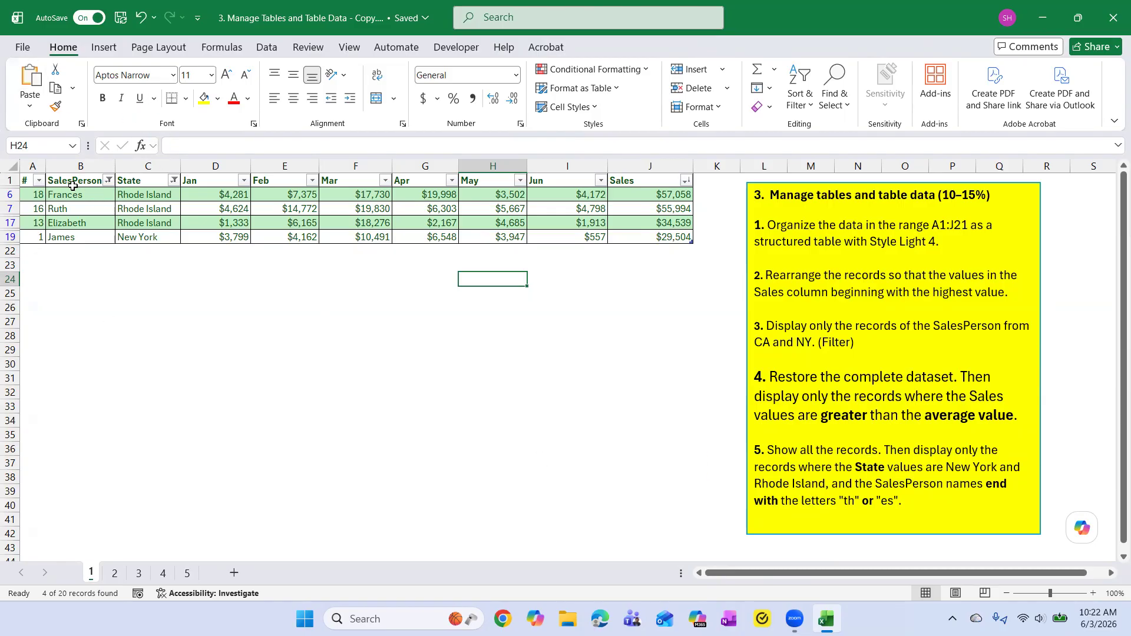
Step: Bold the word "SalesPerson" in task 5 and add the number "6." on a new line below the task
left_click_drag(876, 485, 945, 488)
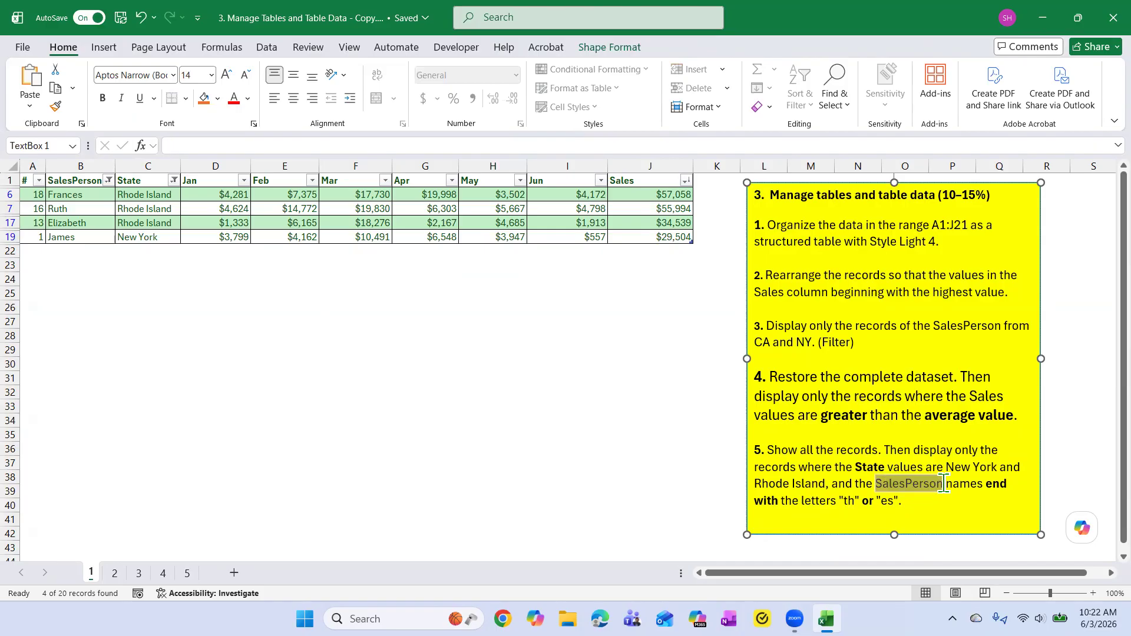
left_click(103, 98)
left_click(938, 506)
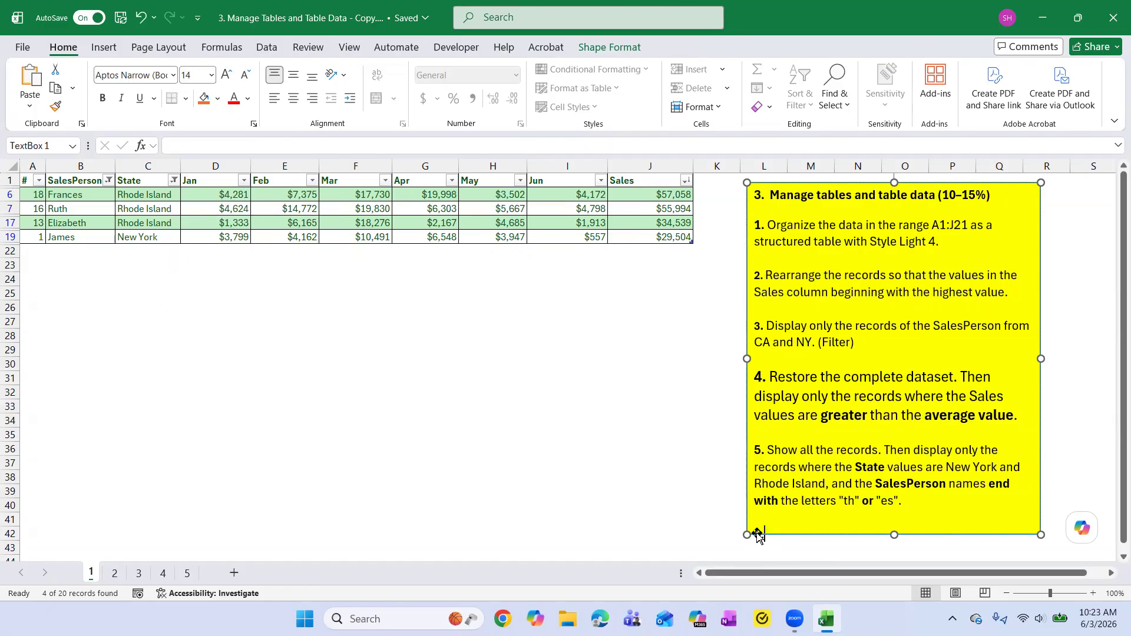
Step: Clear the State and SalesPerson filters to show all the records, and check the table's sort and filter options
left_click_drag(769, 375, 954, 378)
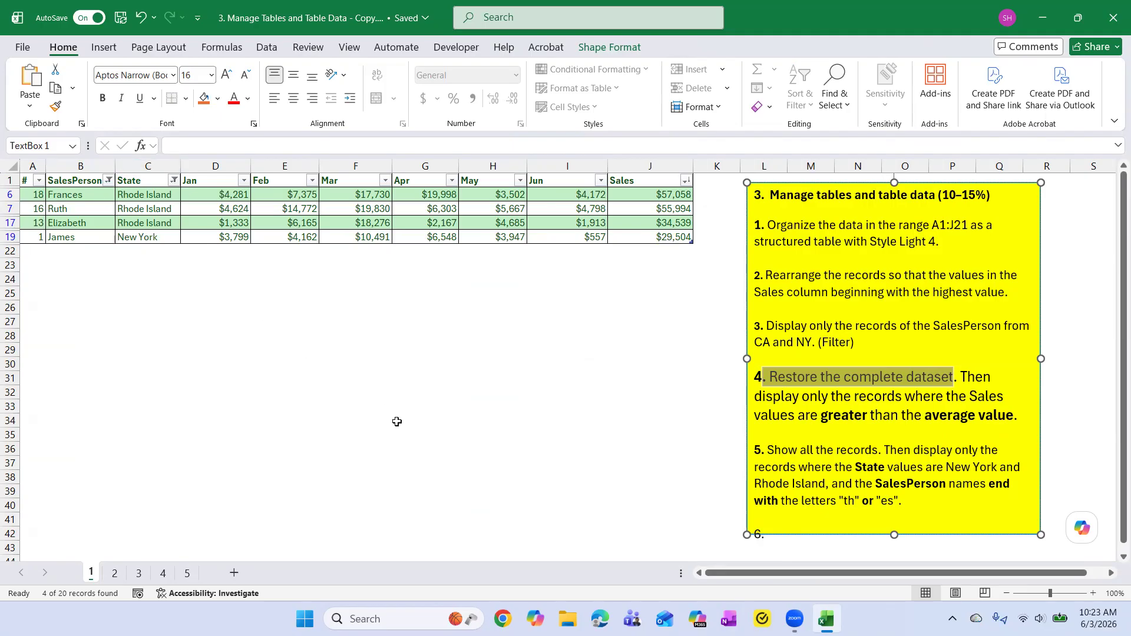
left_click(260, 208)
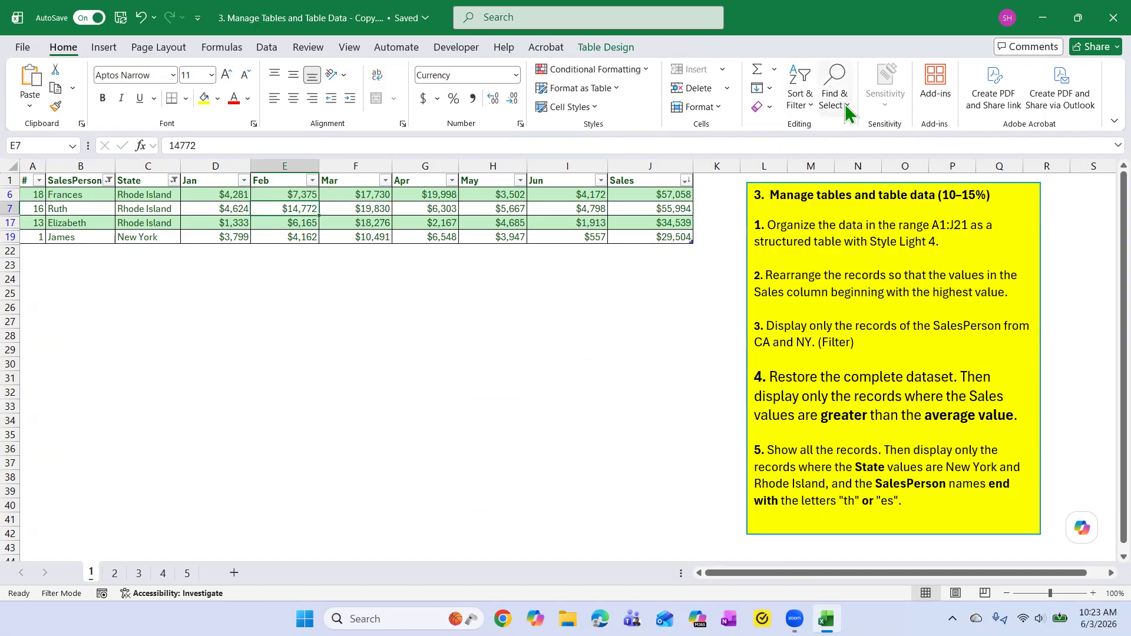
left_click(799, 100)
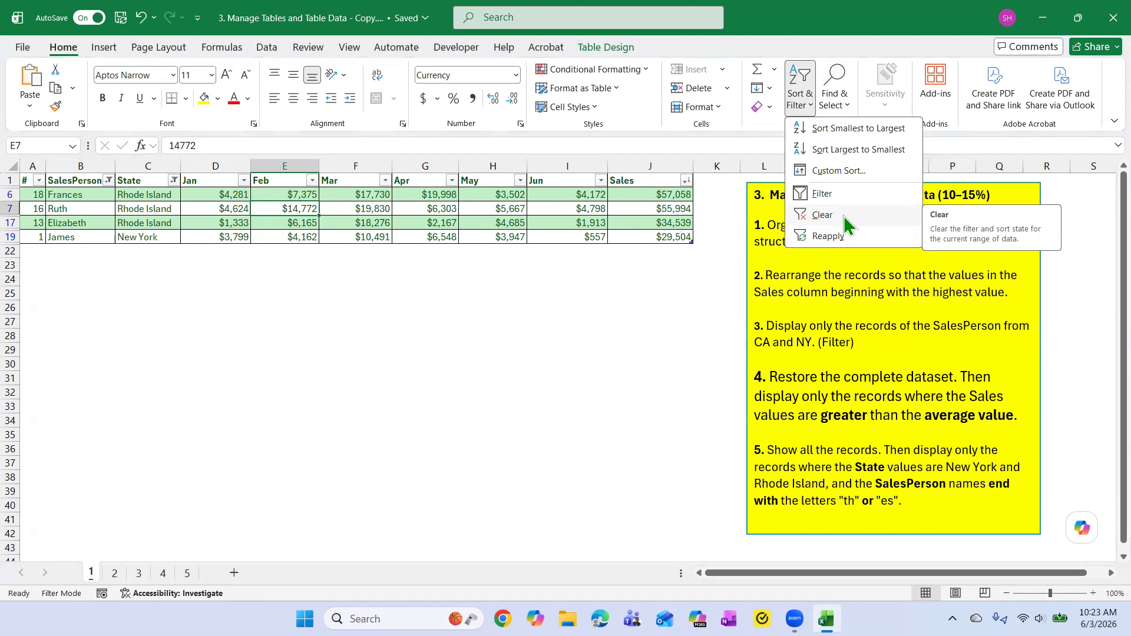
left_click(175, 181)
left_click(175, 182)
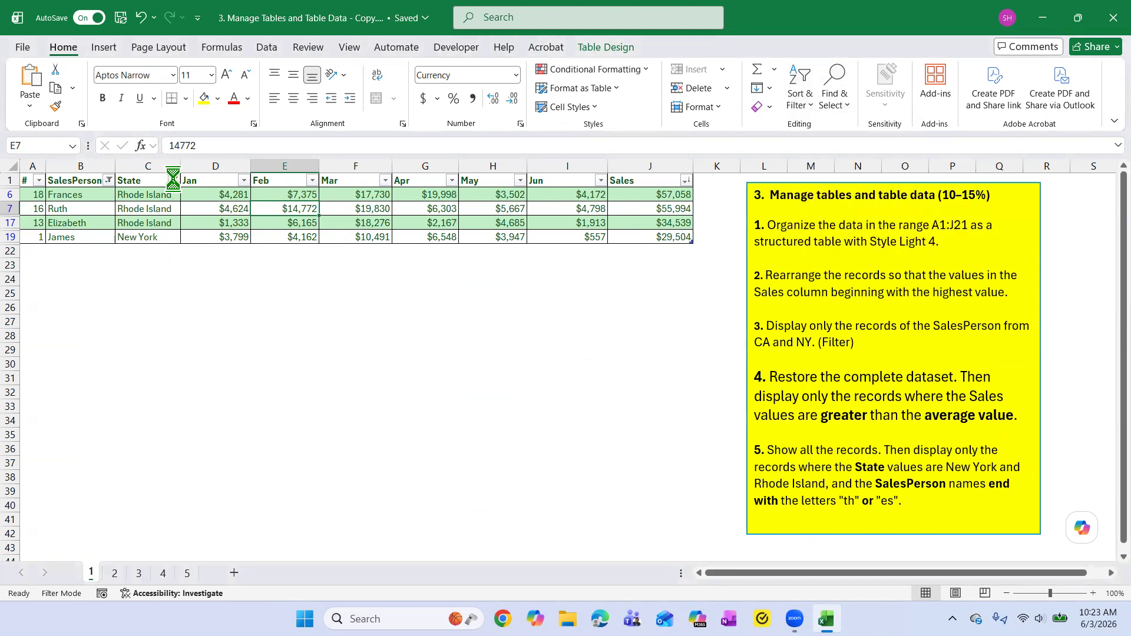
left_click(91, 285)
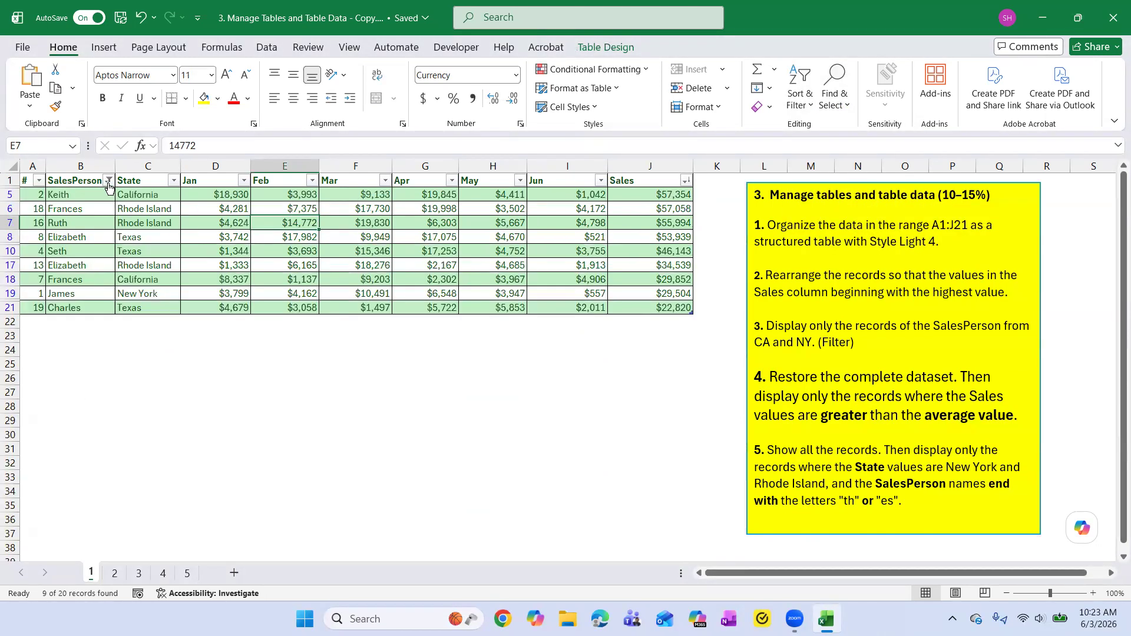
left_click(109, 181)
left_click(86, 286)
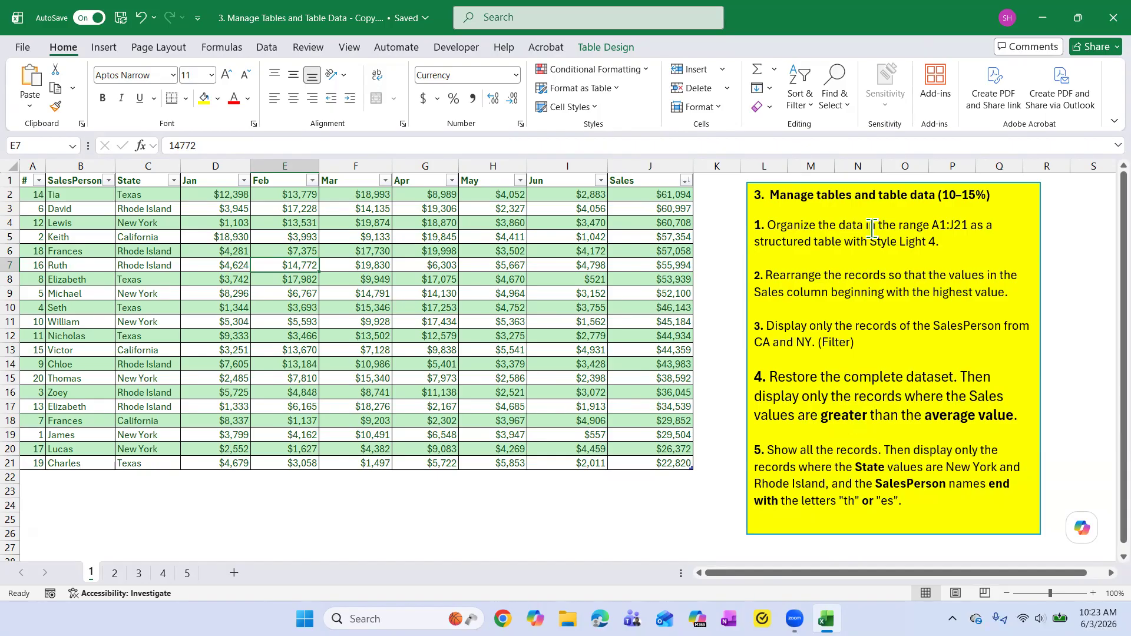
left_click(811, 106)
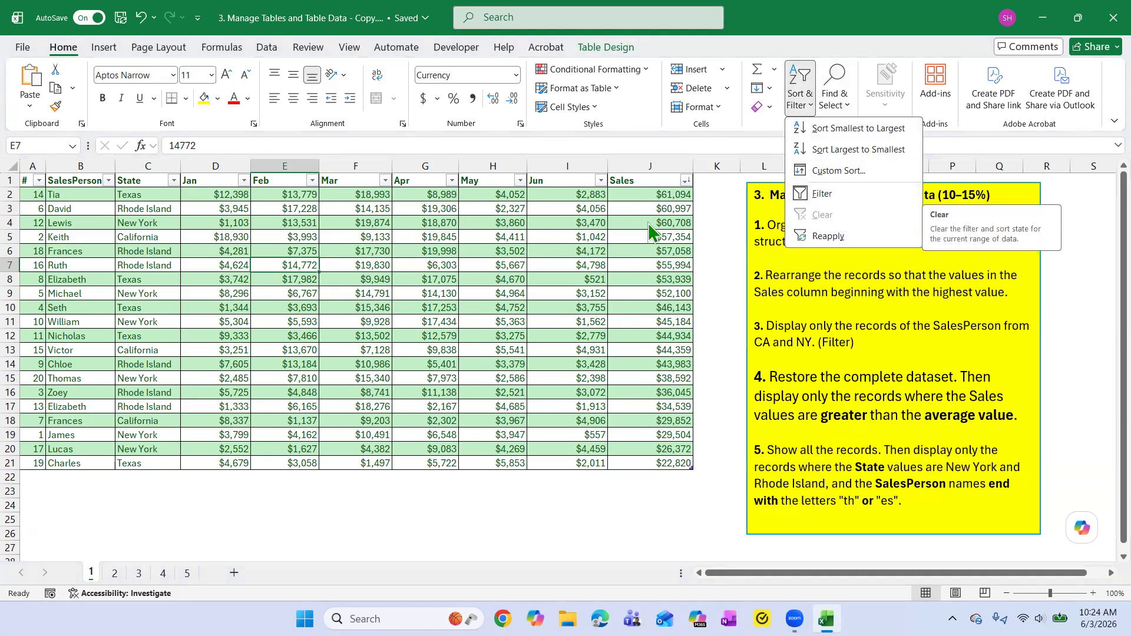
Step: Check where the sort and filter commands offer clearing the table's filter and sort state
left_click(443, 226)
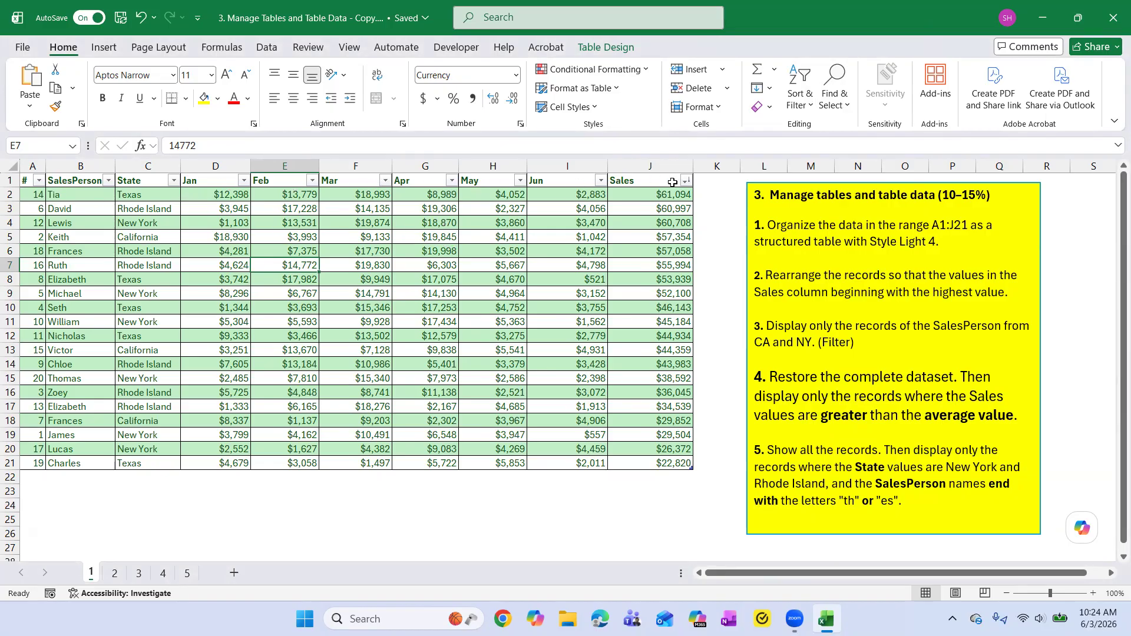
left_click(260, 208)
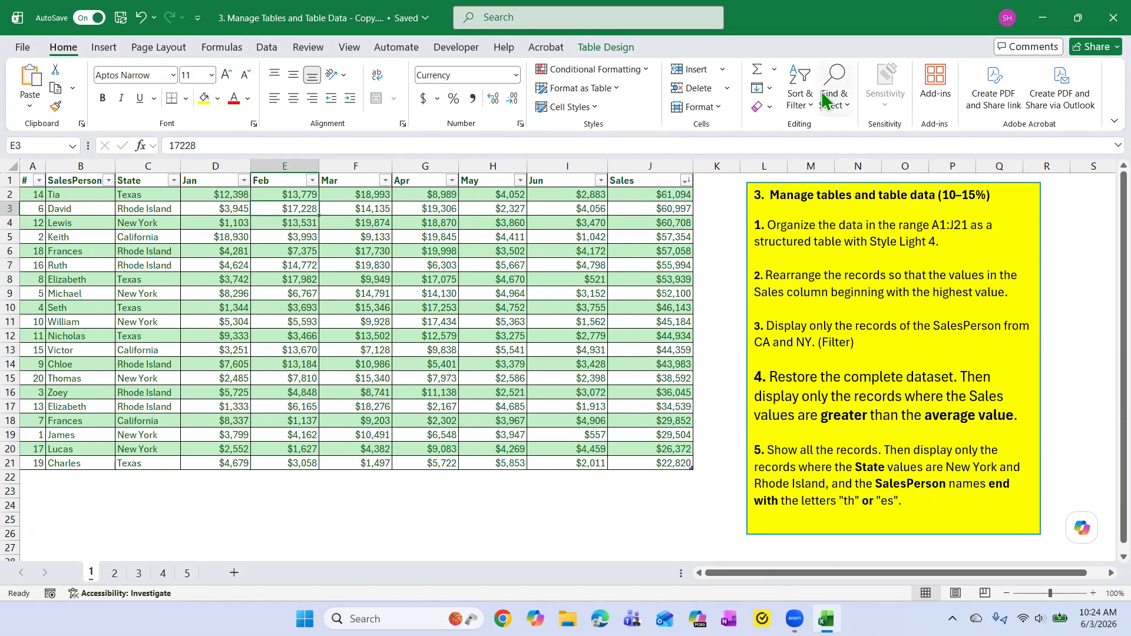
left_click(805, 97)
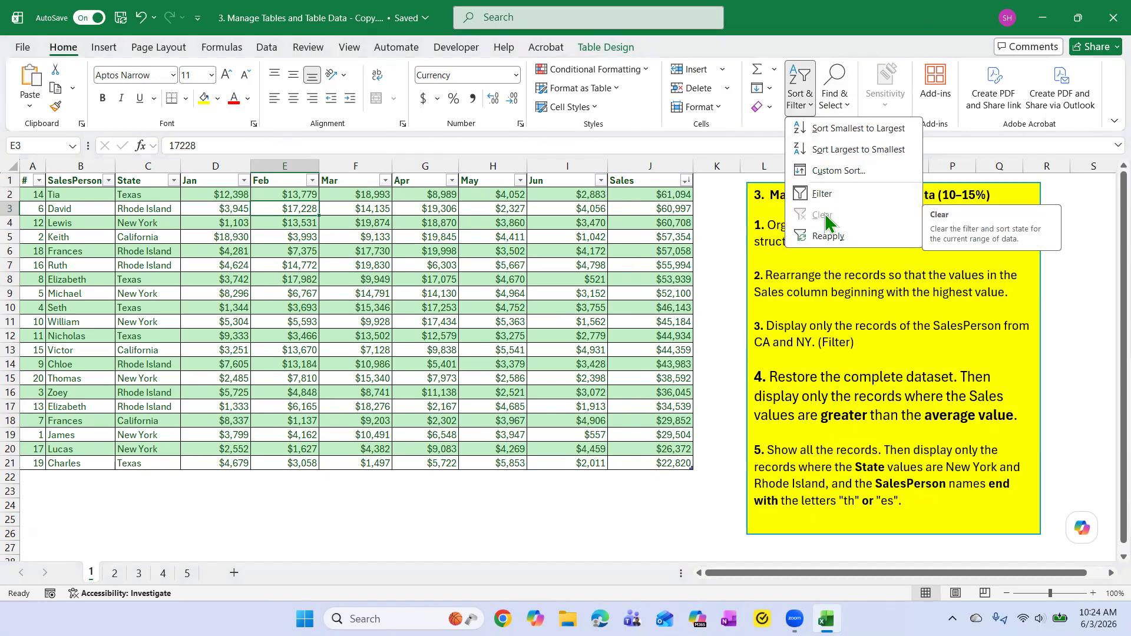
left_click(508, 257)
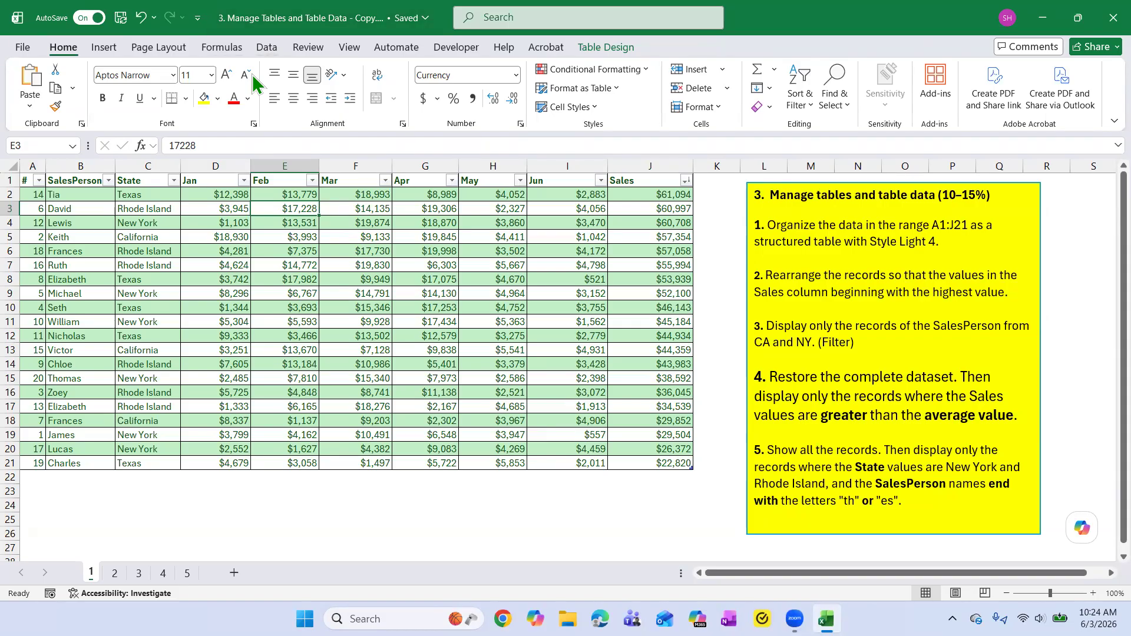
key("alt+a")
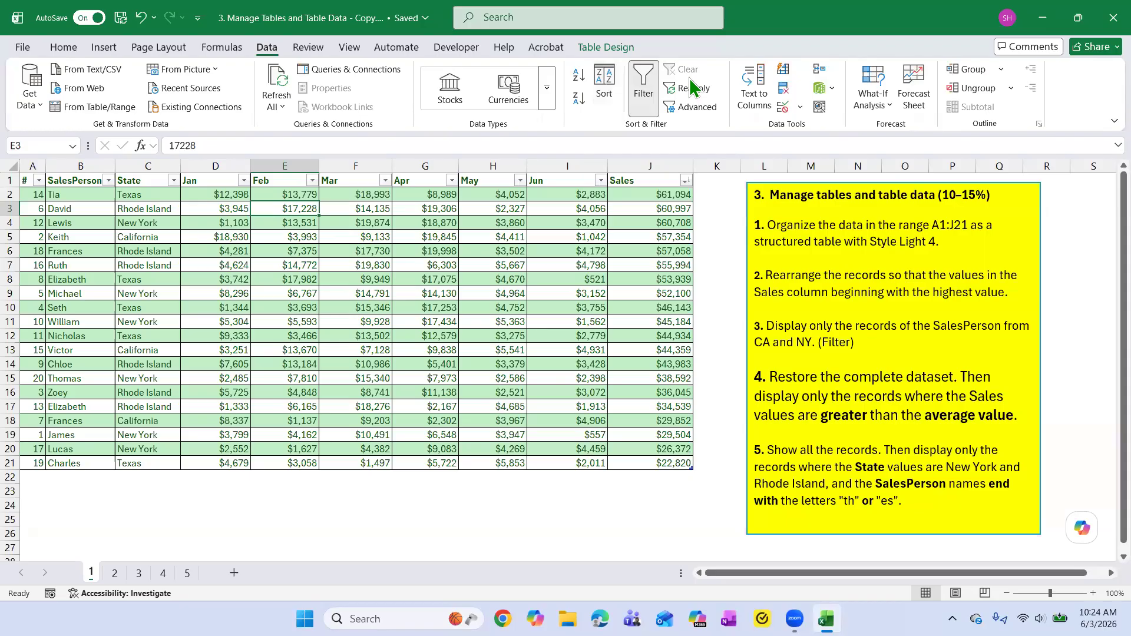
left_click(428, 291)
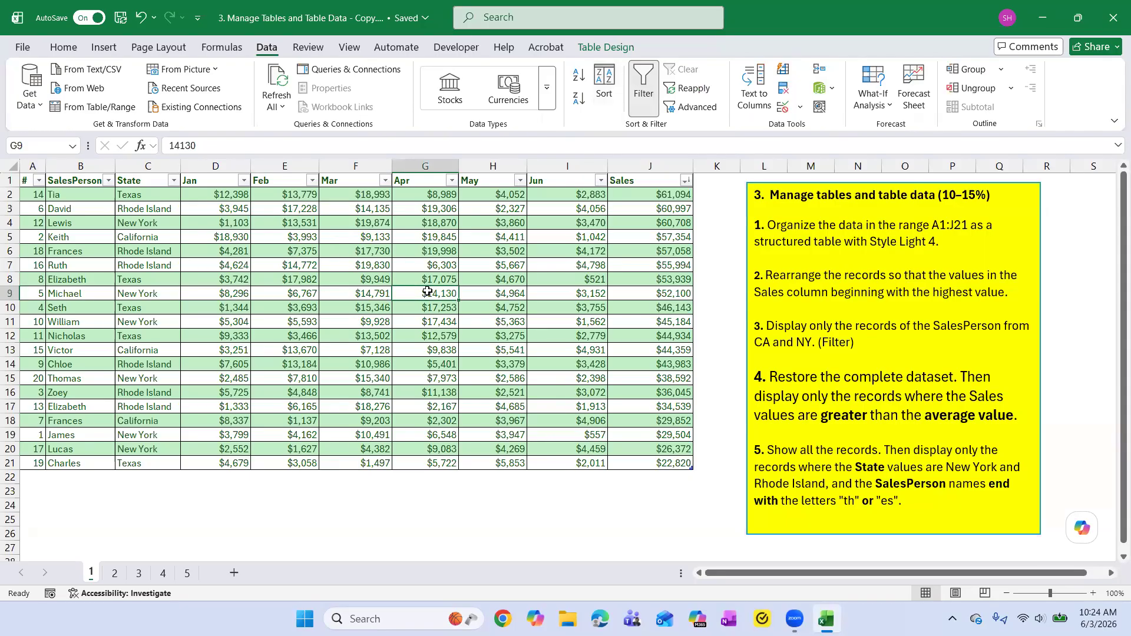
left_click(480, 333)
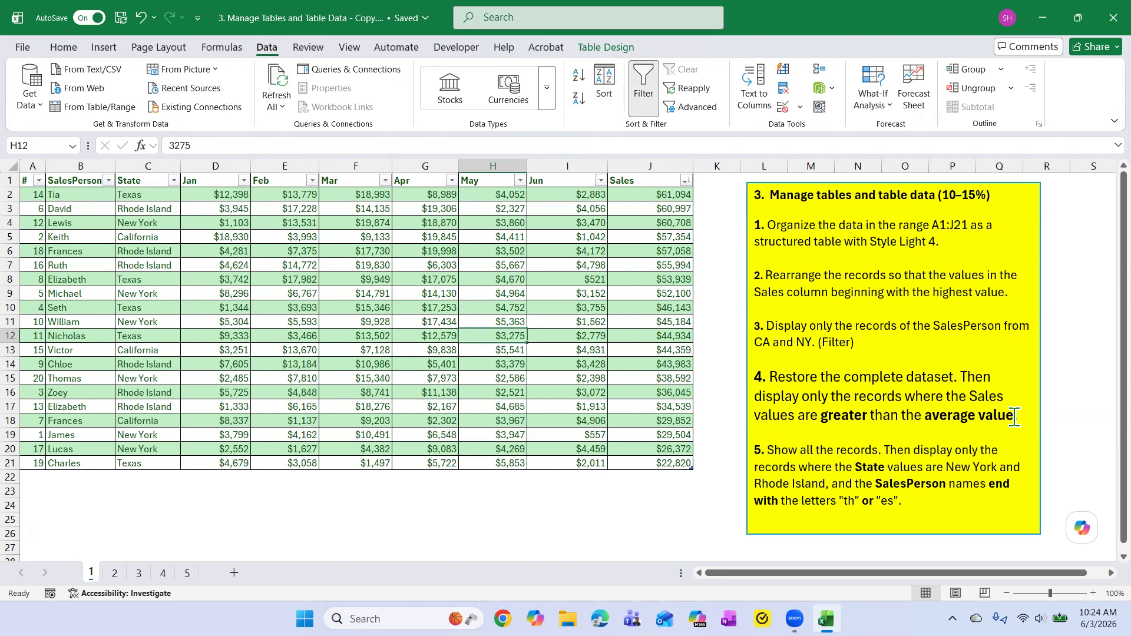
Step: Reduce the text of task 4 in the instruction text box to font size 14
left_click_drag(1022, 416, 759, 370)
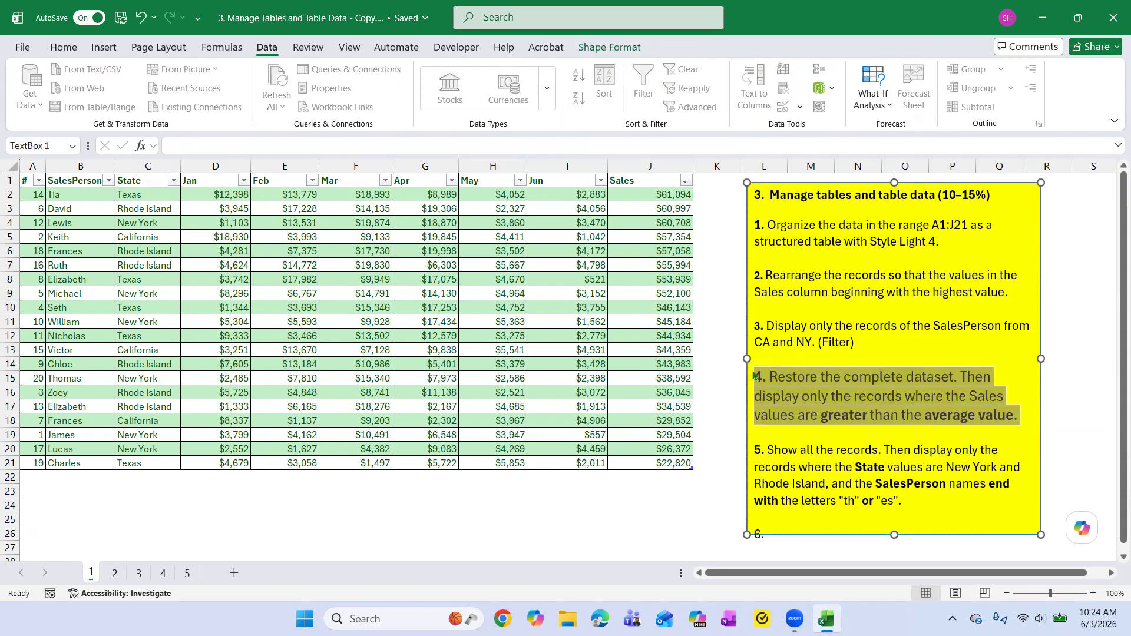
left_click(73, 52)
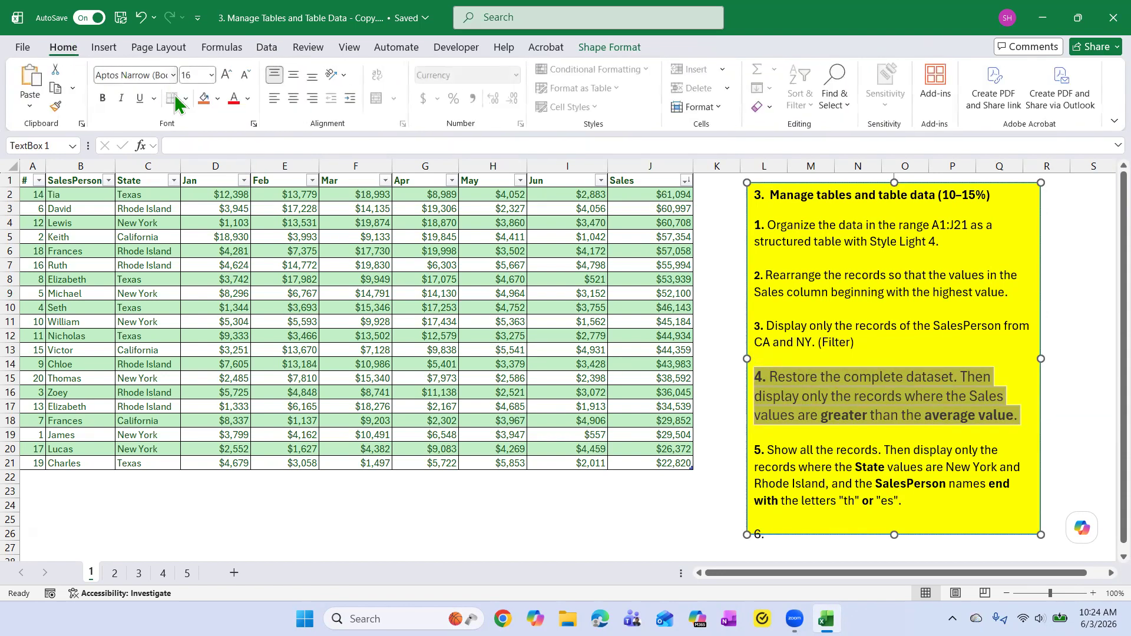
left_click(246, 75)
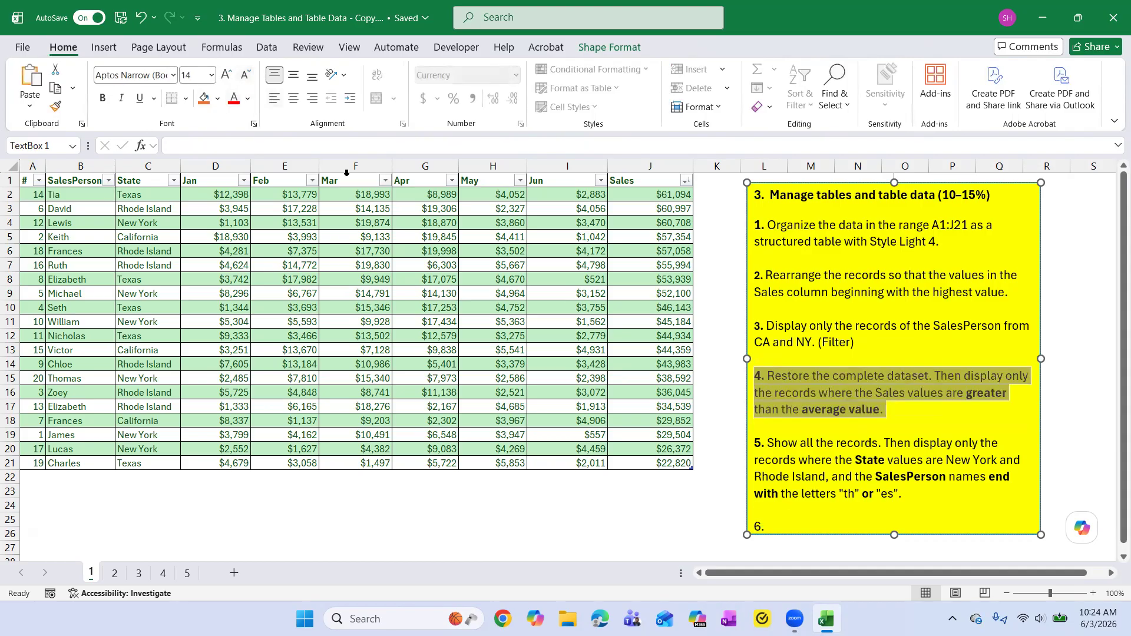
Step: Delete the "6." line below task 5 and shorten the instruction text box to fit its text
left_click(867, 488)
left_click_drag(773, 526, 719, 530)
key("BackSpace")
key("BackSpace")
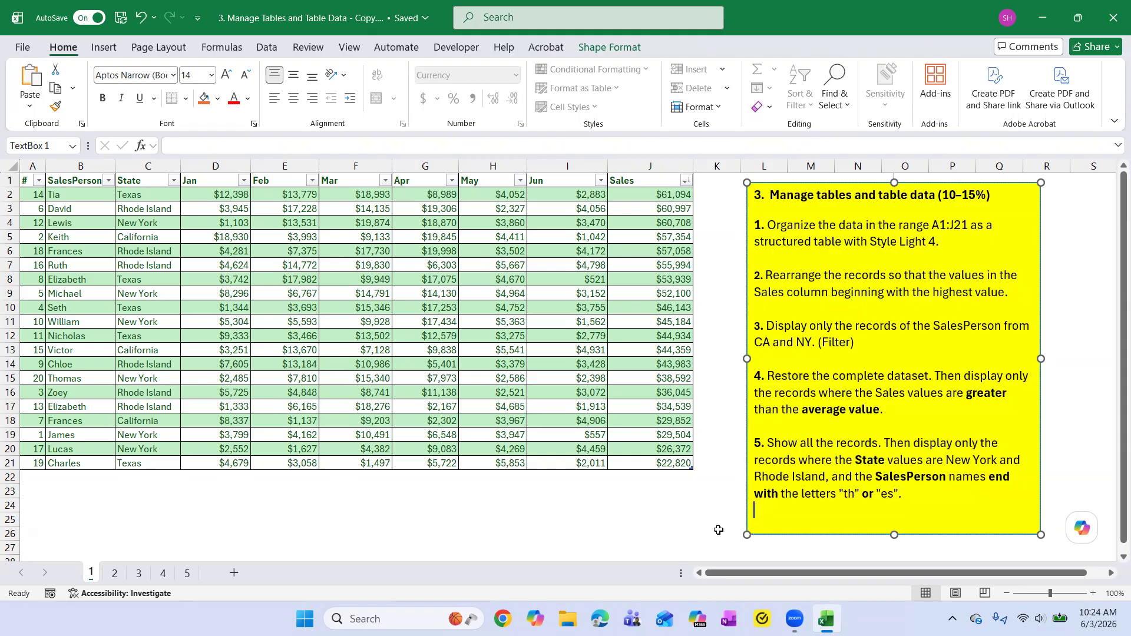
left_click_drag(895, 535, 894, 514)
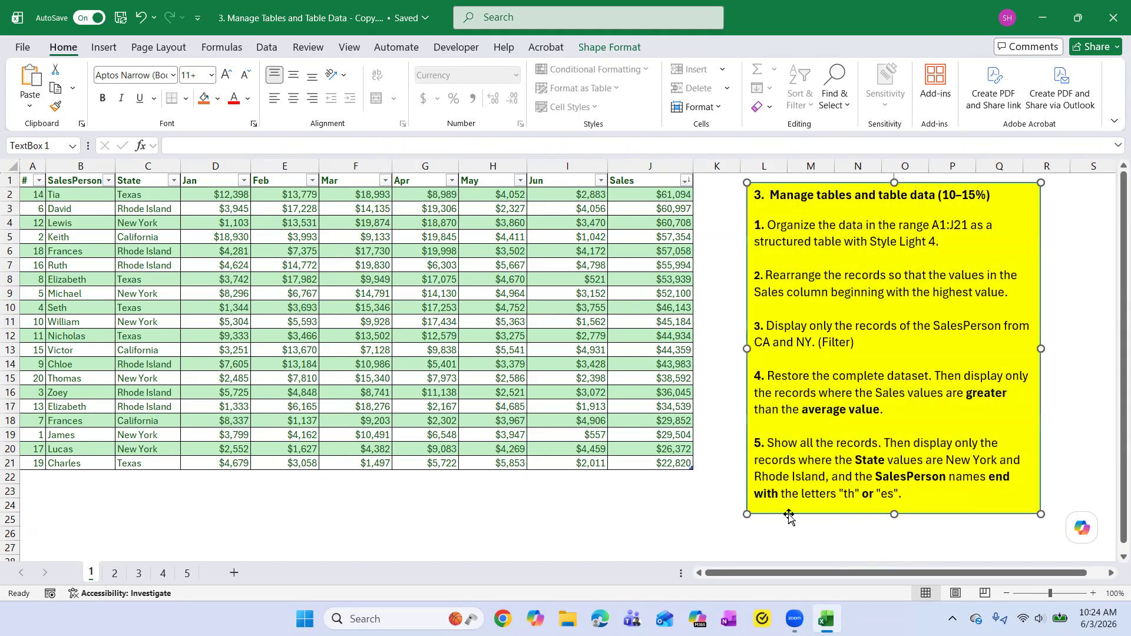
left_click(667, 494)
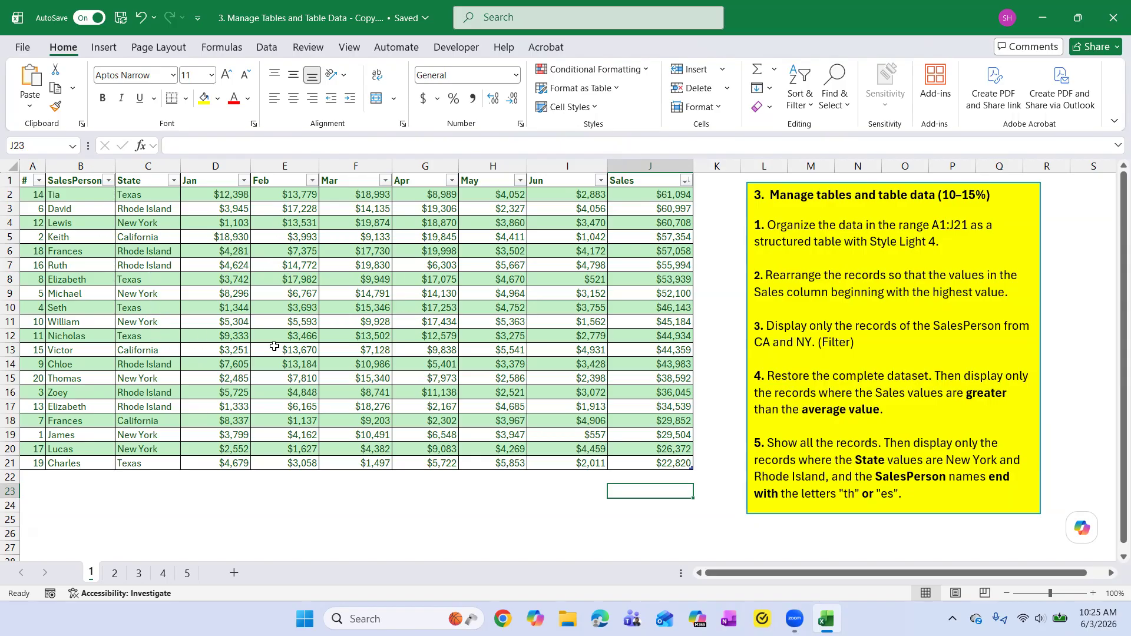
Step: Filter the State column by the selected cell's value, New York, and undo the filter
left_click(150, 322)
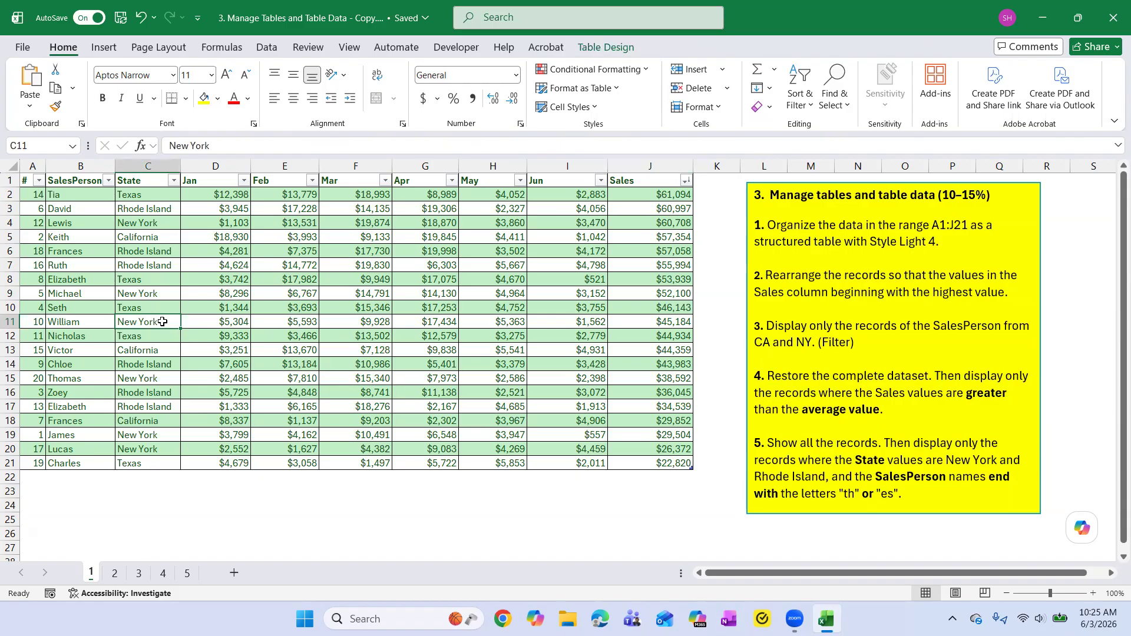
right_click(163, 325)
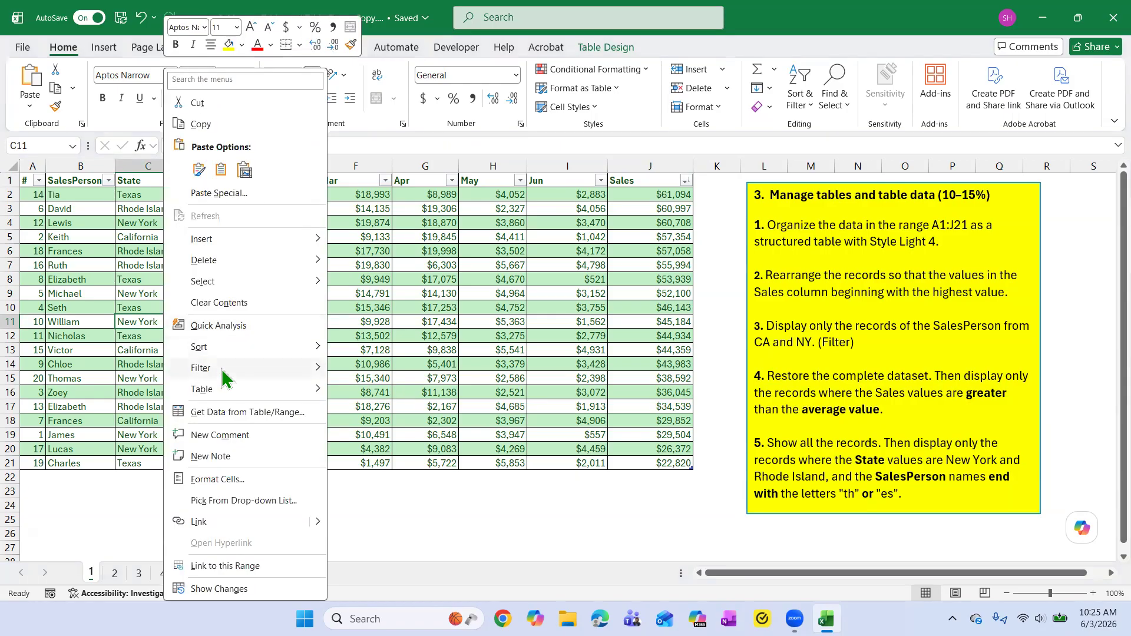
mouse_move(223, 370)
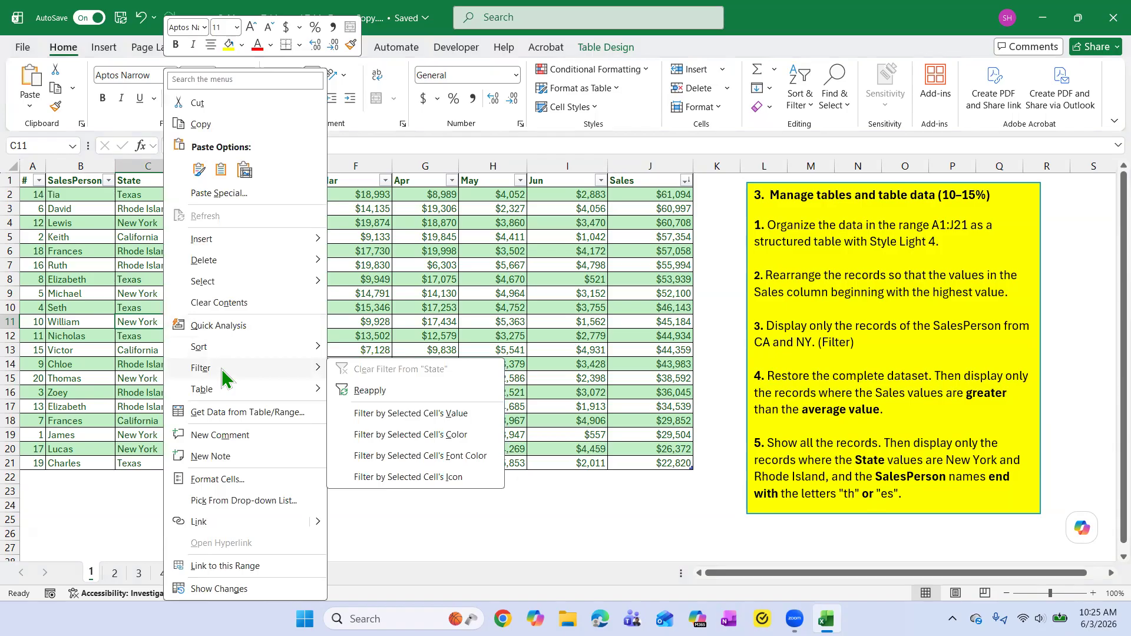
left_click(433, 415)
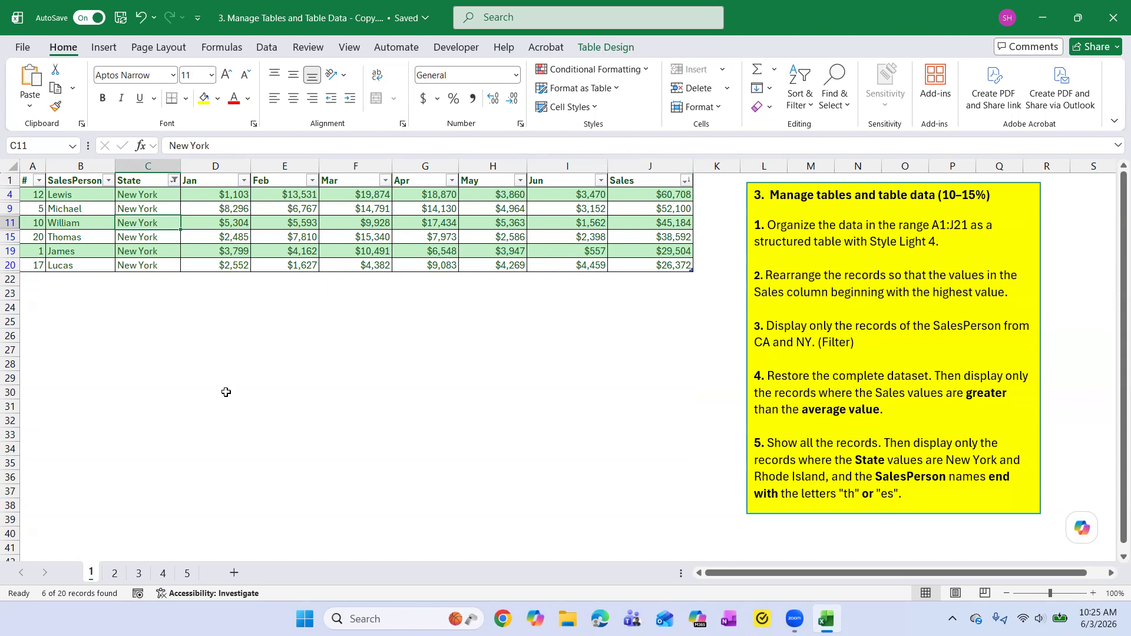
left_click(141, 17)
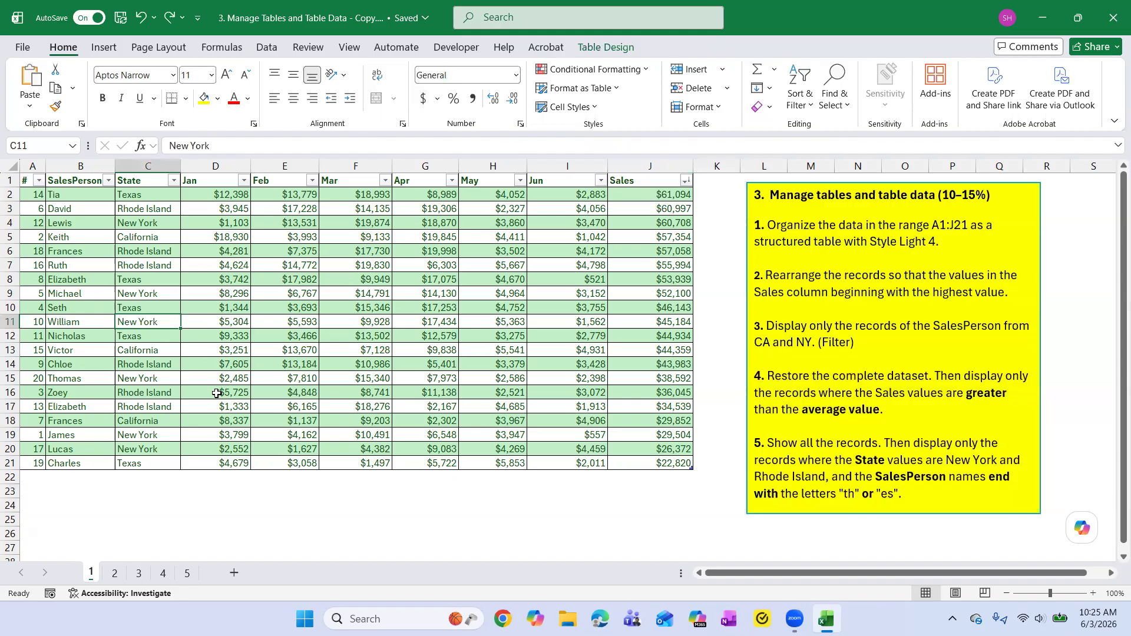
Step: Check the filter options available for a New York cell in the State column, without applying any
right_click(155, 294)
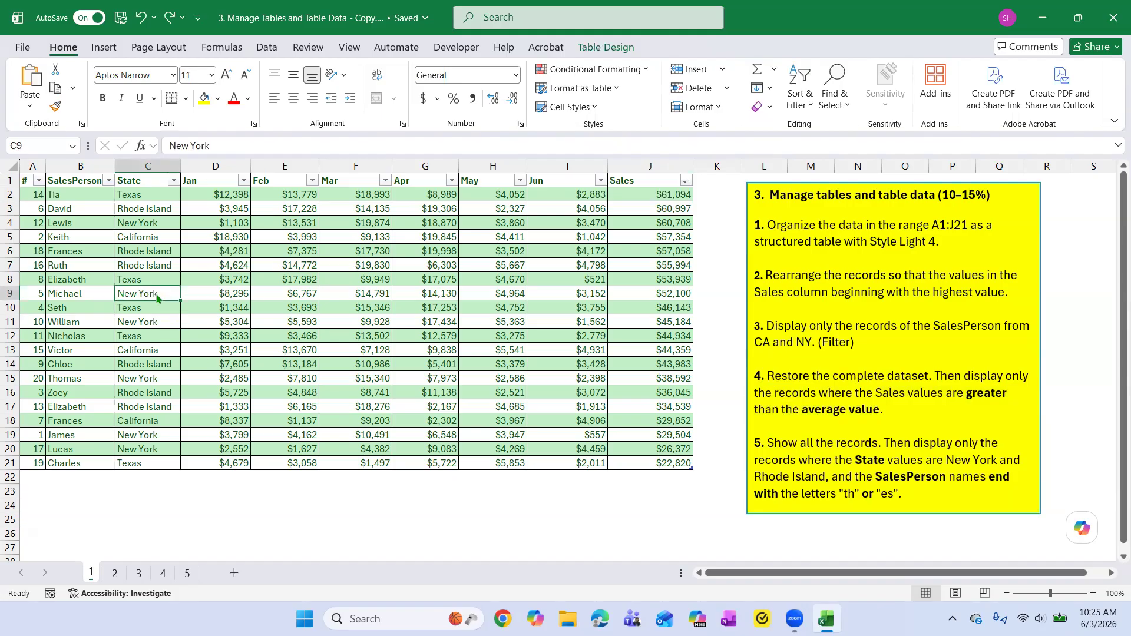
mouse_move(203, 351)
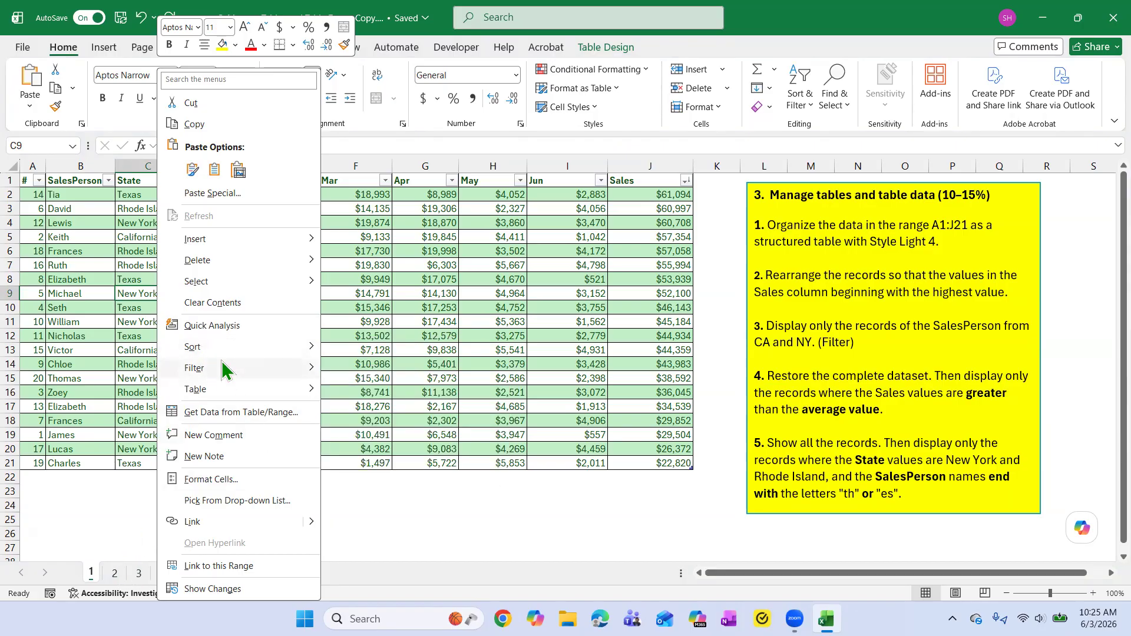
mouse_move(219, 371)
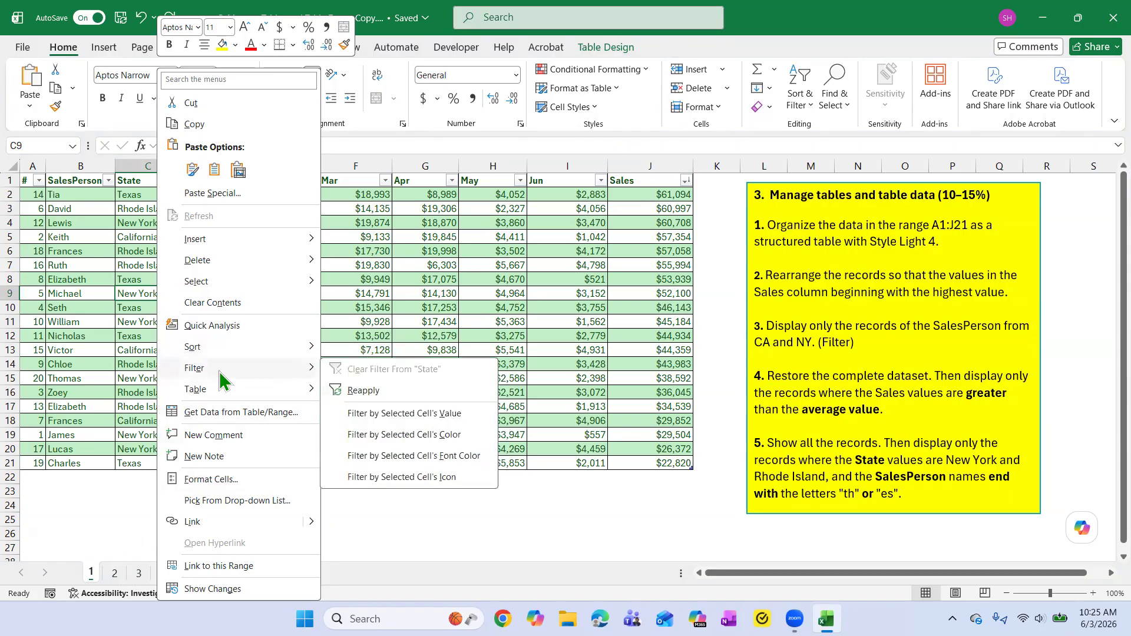
left_click(376, 529)
left_click(376, 529)
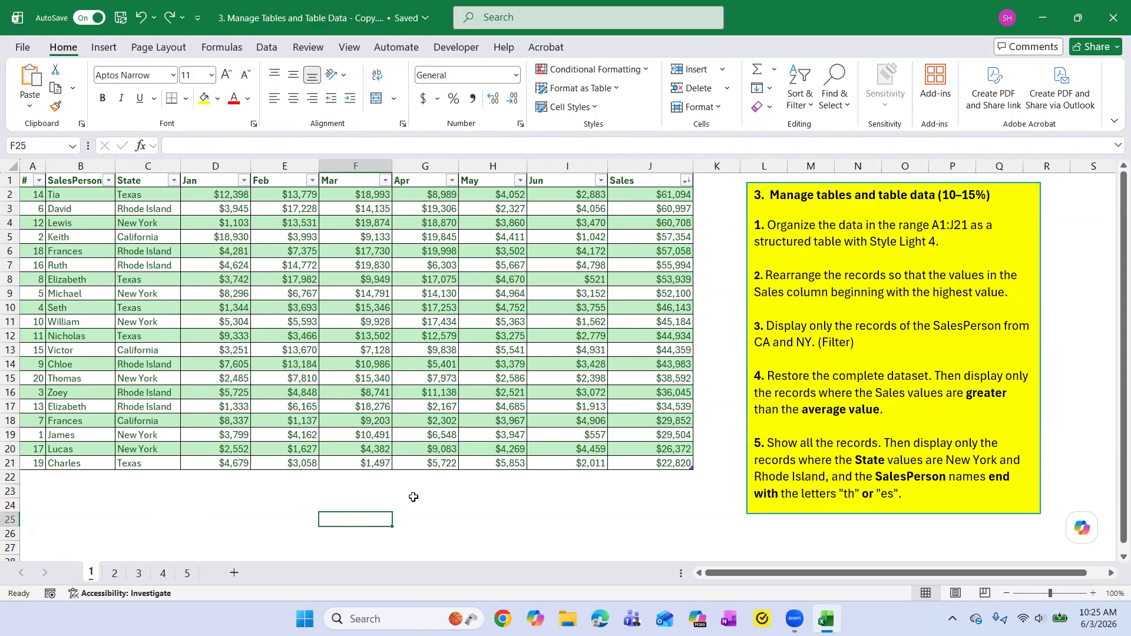
Step: Save the workbook and switch to sheet 2
left_click(121, 18)
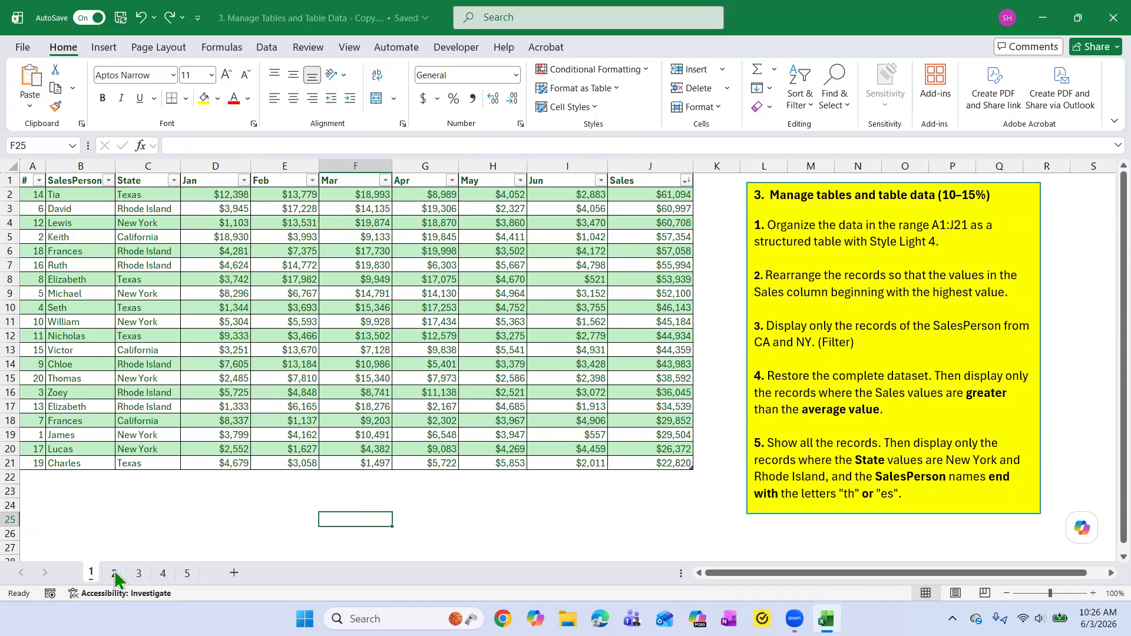
left_click(118, 575)
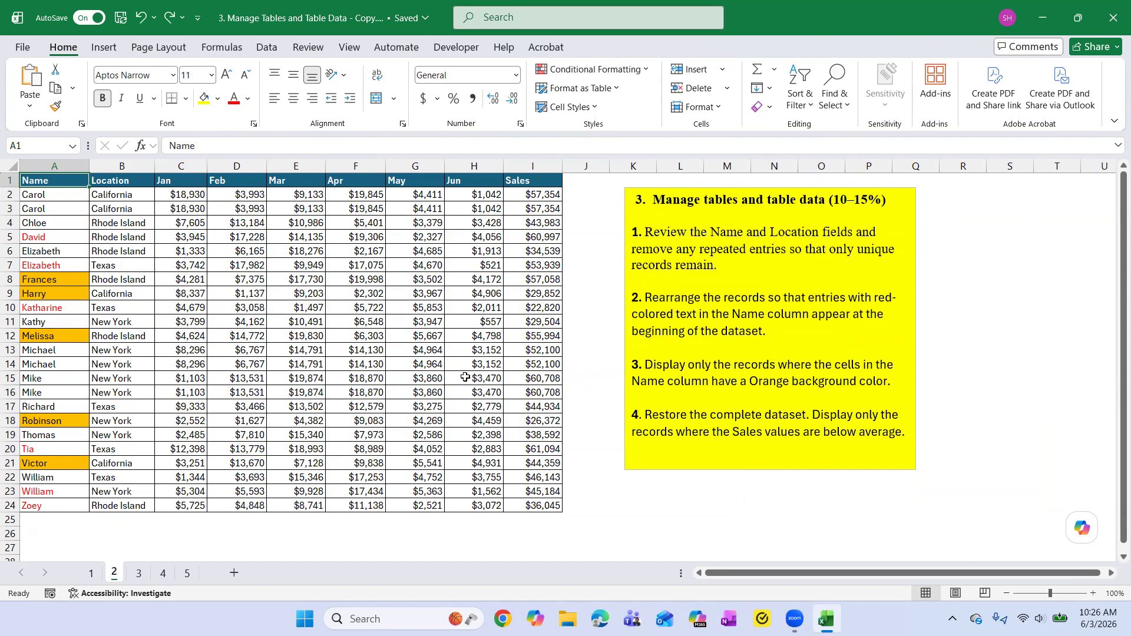
Step: Read task 1 about removing repeated entries based on the Name and Location fields
double_click(826, 231)
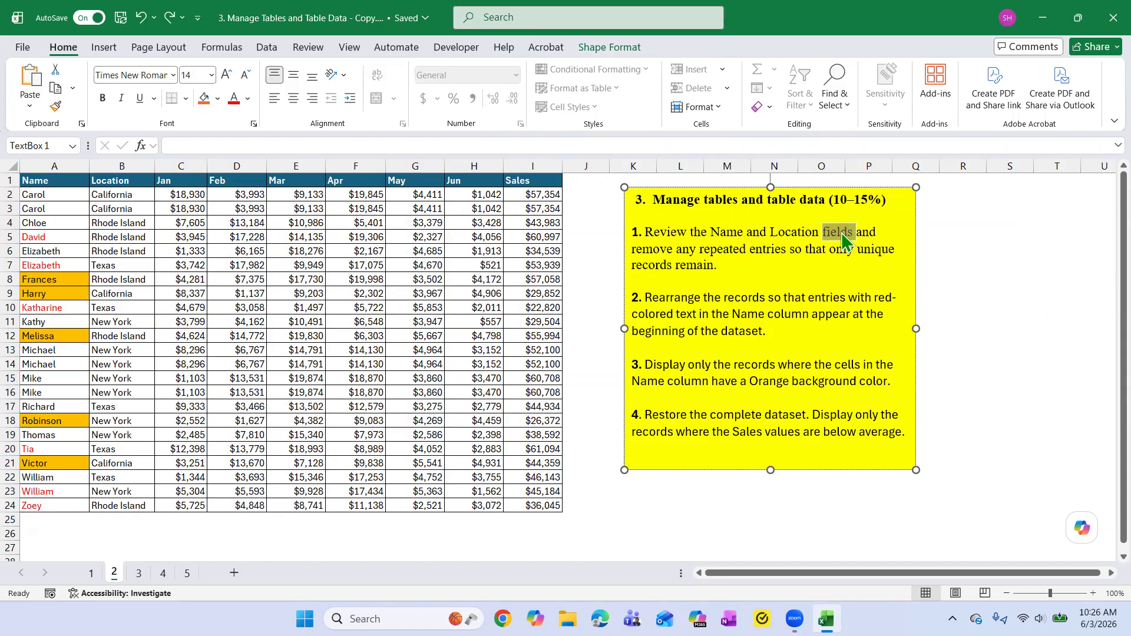
left_click_drag(699, 250, 777, 250)
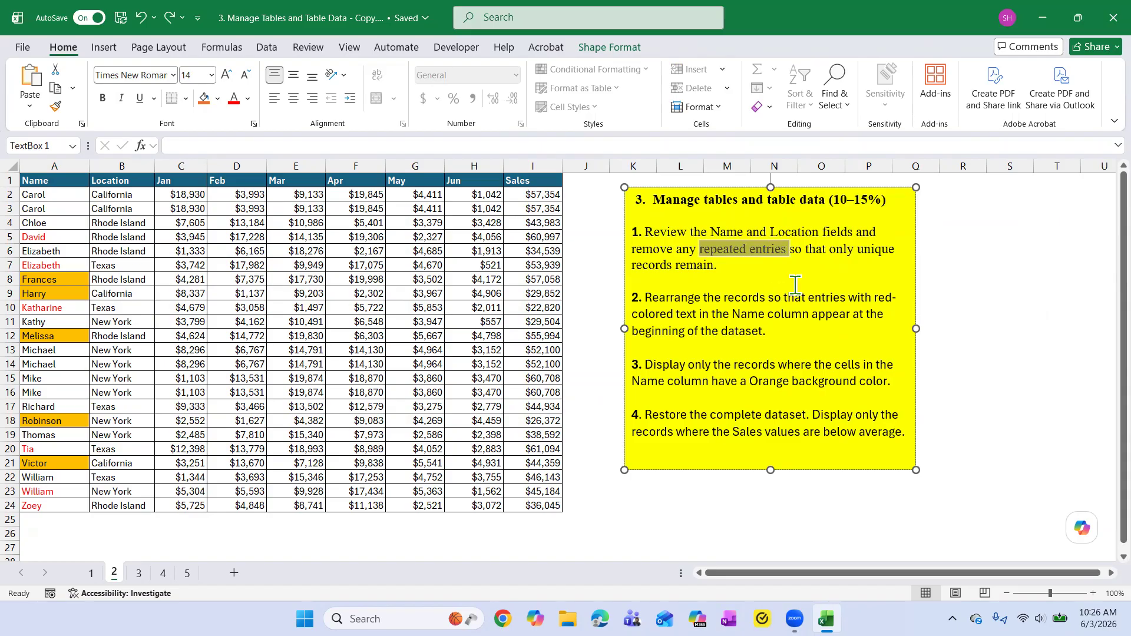
left_click(865, 267)
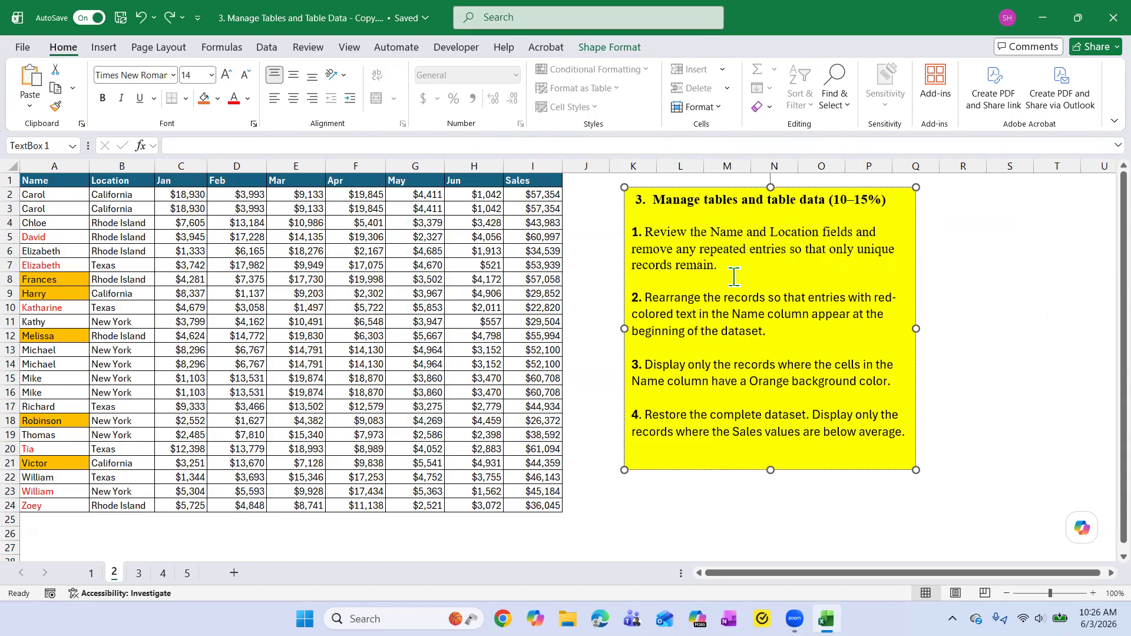
left_click_drag(633, 231, 725, 264)
left_click(752, 273)
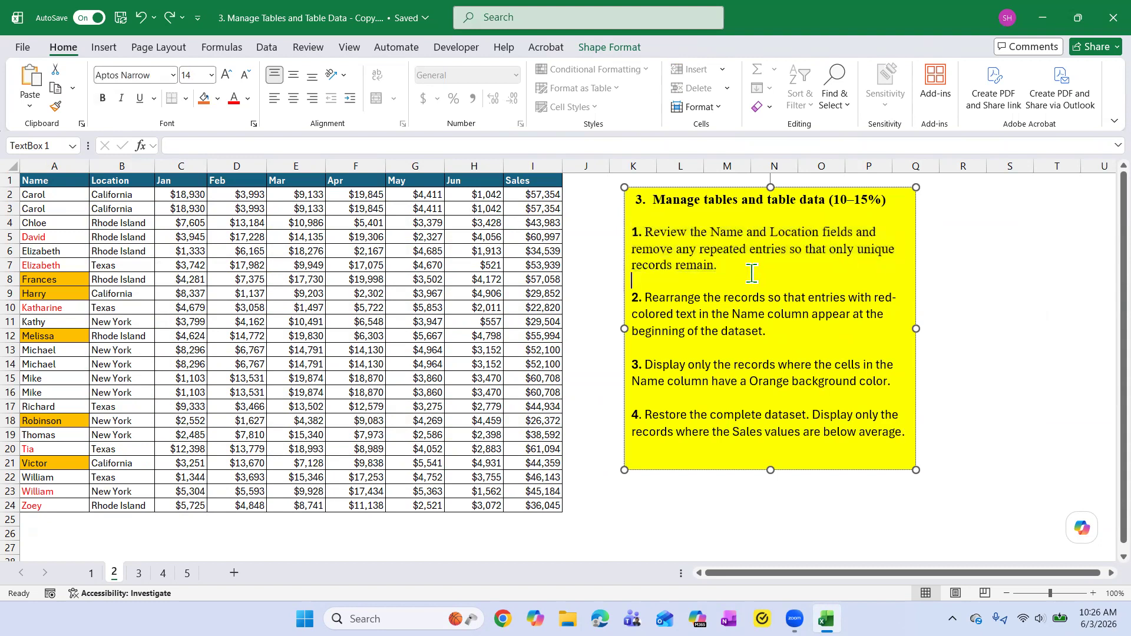
Step: Extend the instruction text box down to about row 26 and enlarge task 1's text to font size 16
left_click_drag(772, 471, 776, 534)
left_click_drag(723, 267, 622, 236)
left_click(226, 75)
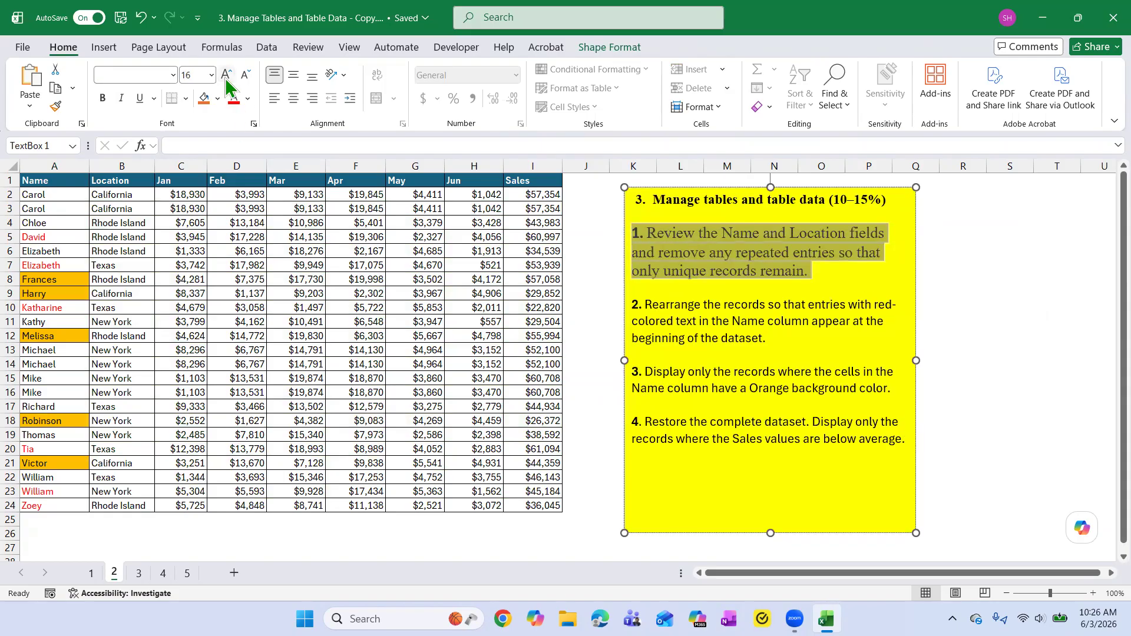
left_click(816, 393)
Step: Add "(duplicate)" at the end of task 1 and review the task's wording
left_click(837, 272)
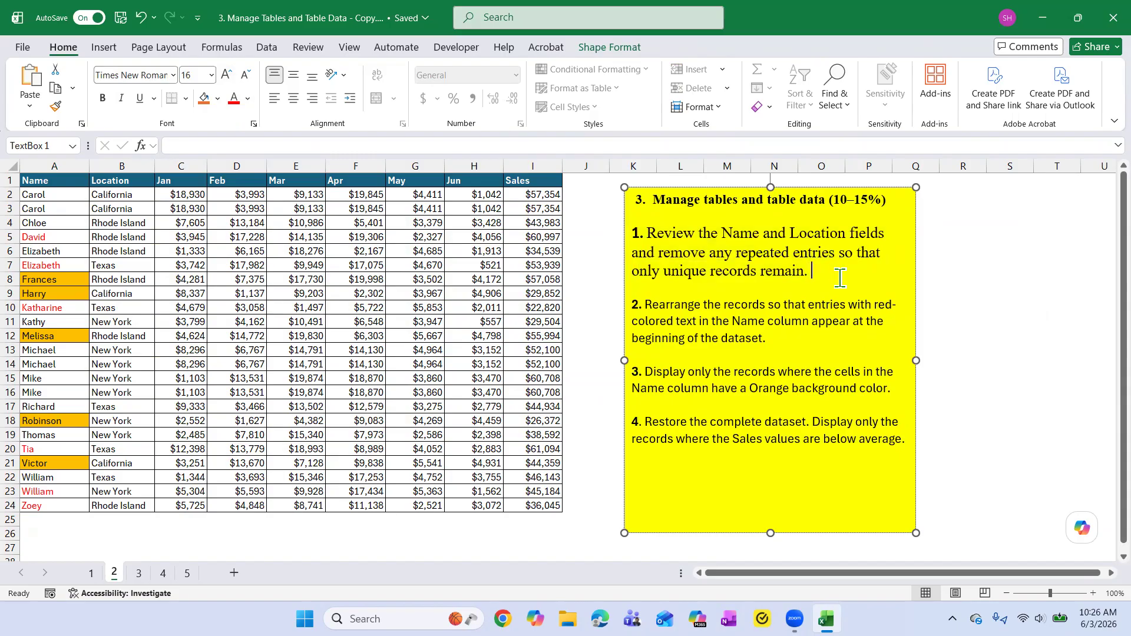
type("(duplicate")
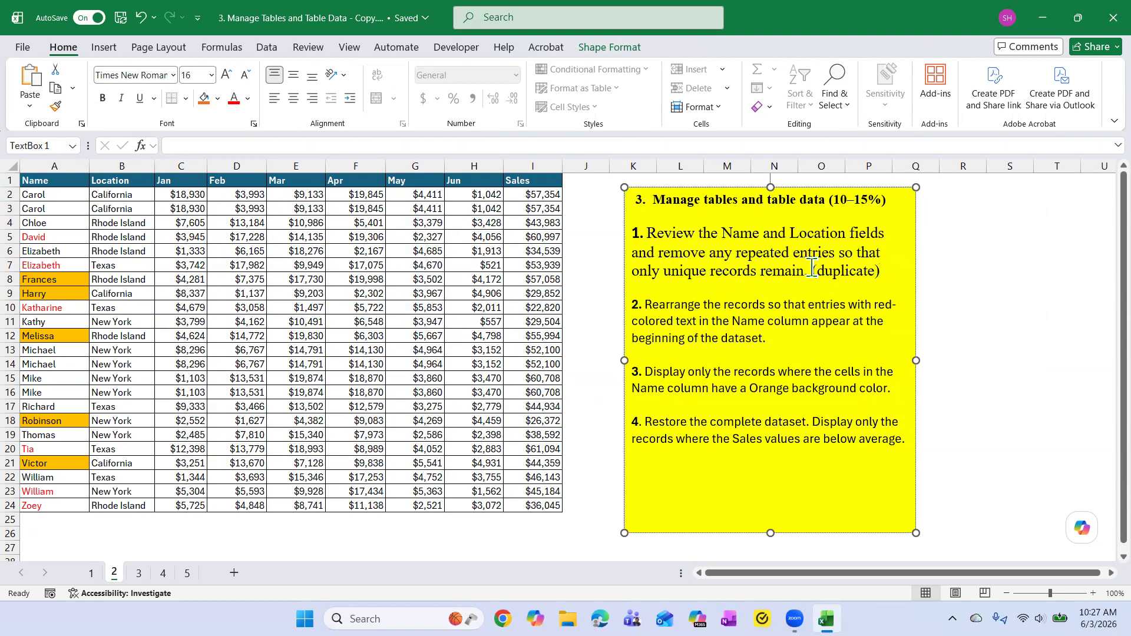
left_click_drag(805, 270, 629, 233)
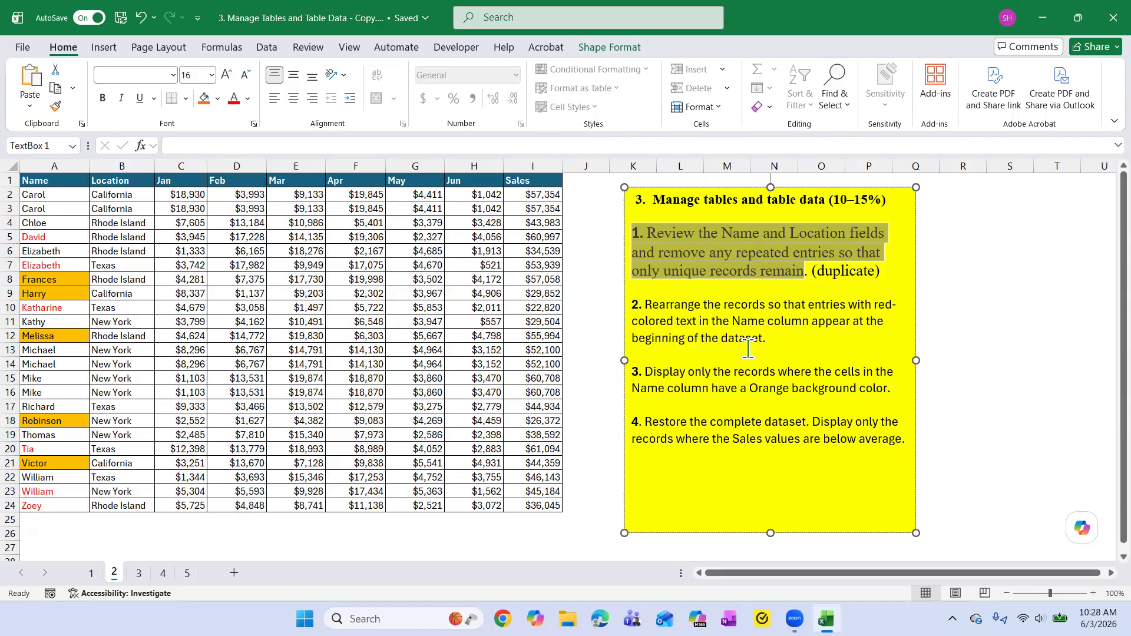
left_click(748, 350)
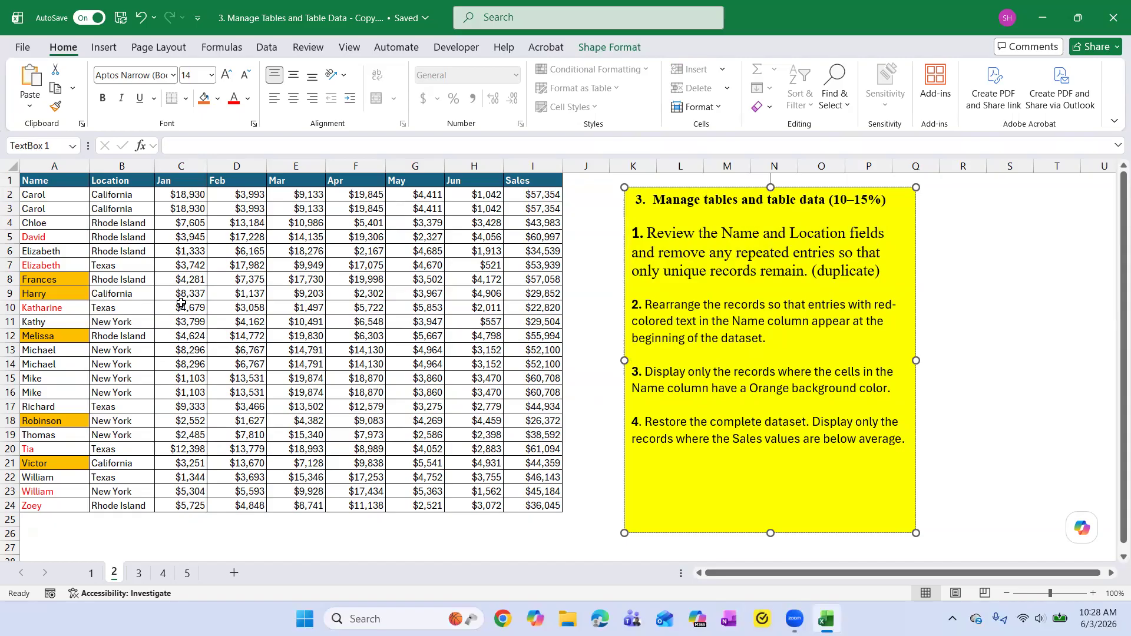
left_click(235, 337)
left_click(414, 303)
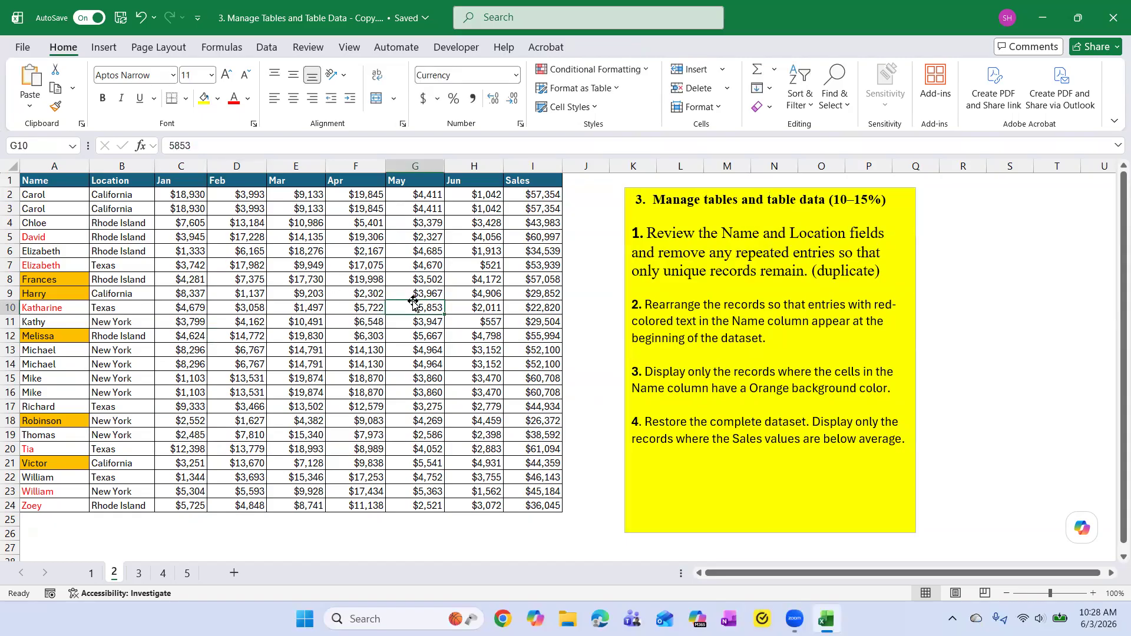
left_click(382, 255)
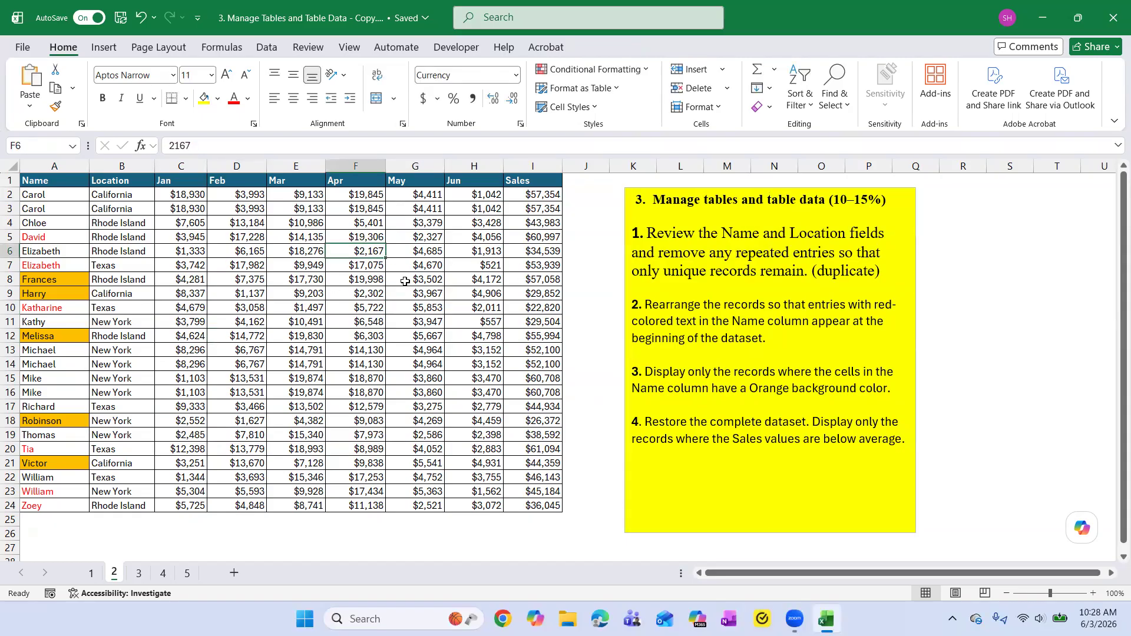
left_click(182, 265)
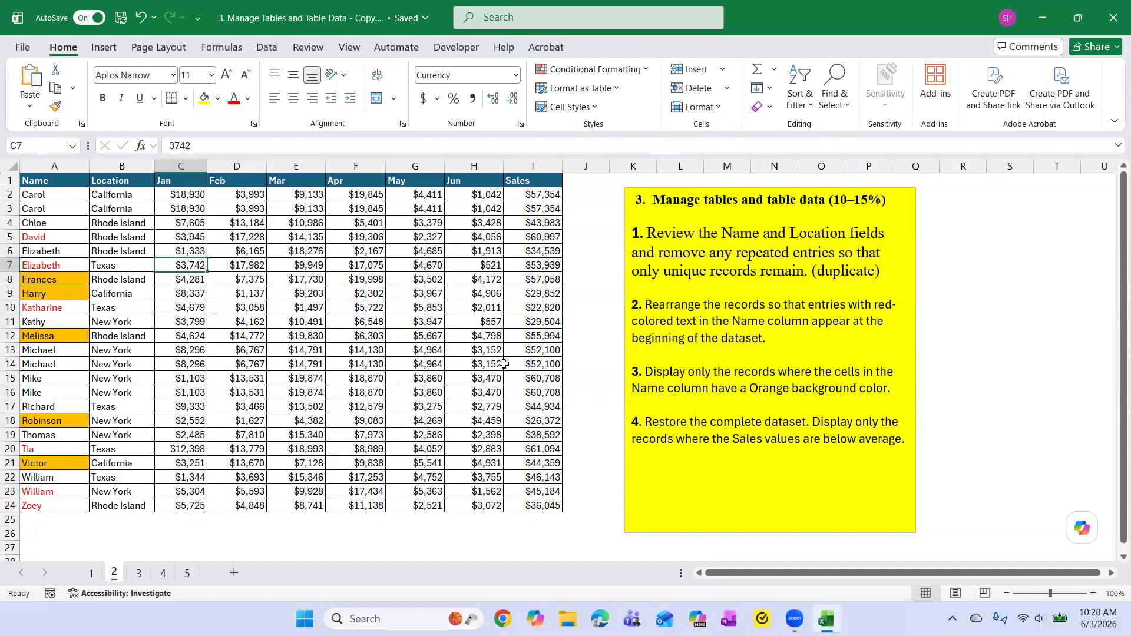
left_click(419, 308)
left_click(302, 388)
left_click(226, 291)
left_click(367, 261)
left_click(364, 344)
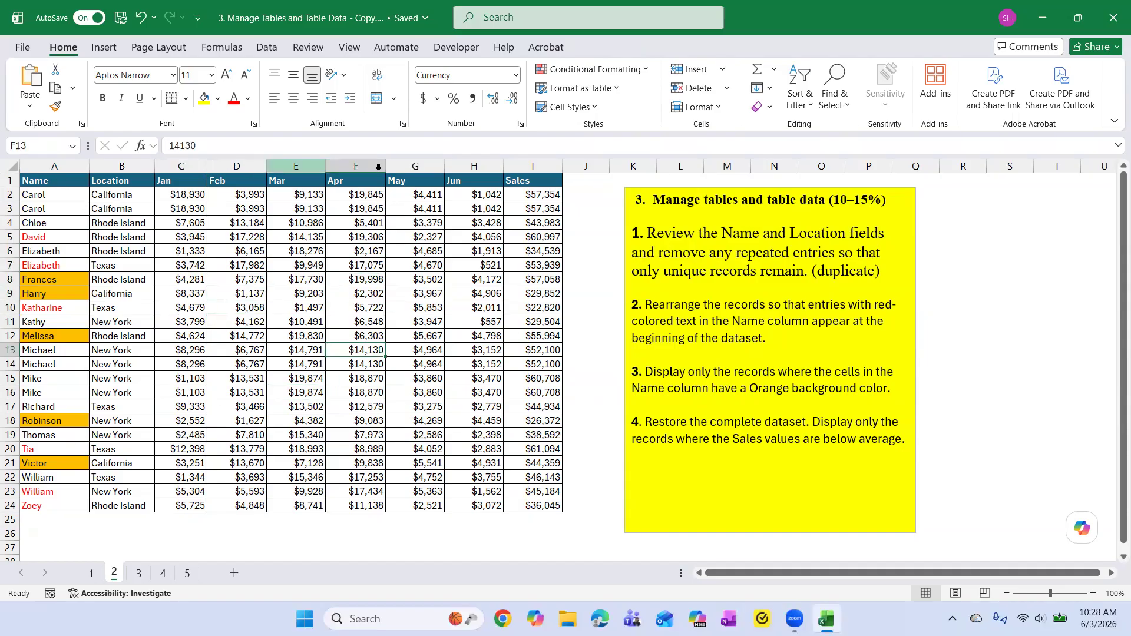
left_click(499, 313)
left_click_drag(353, 311, 345, 321)
left_click(294, 374)
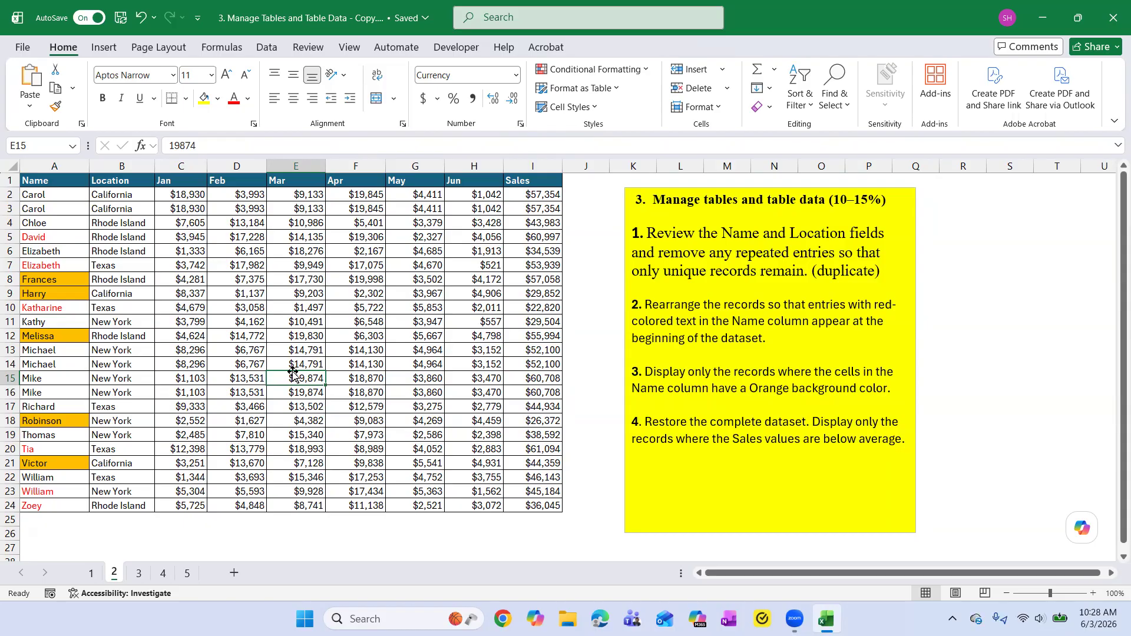
left_click(348, 255)
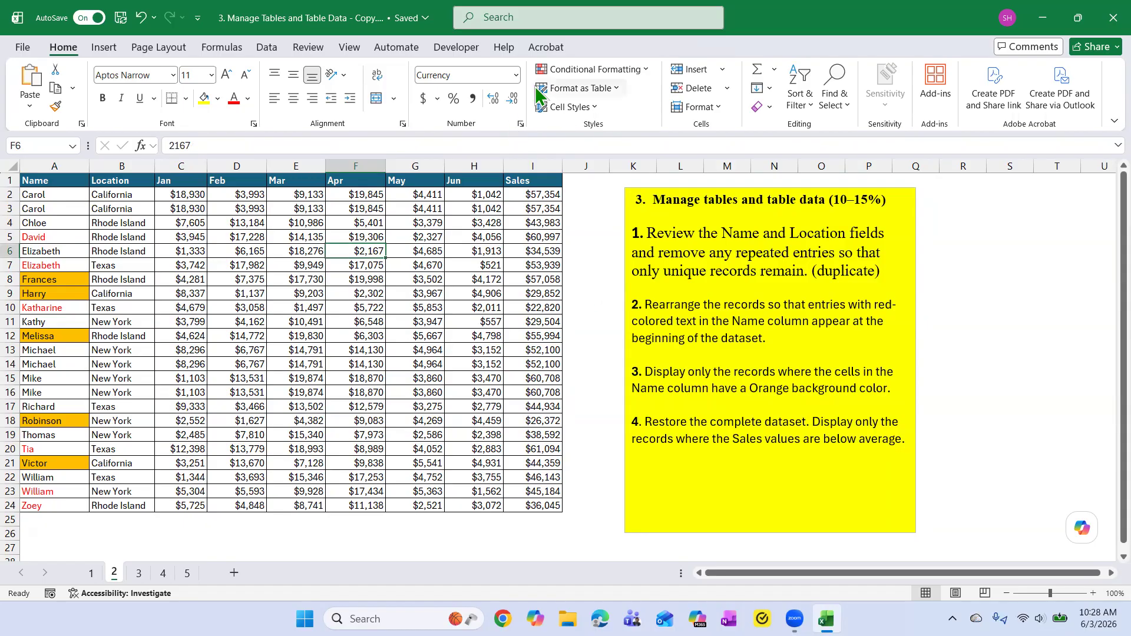
left_click(583, 365)
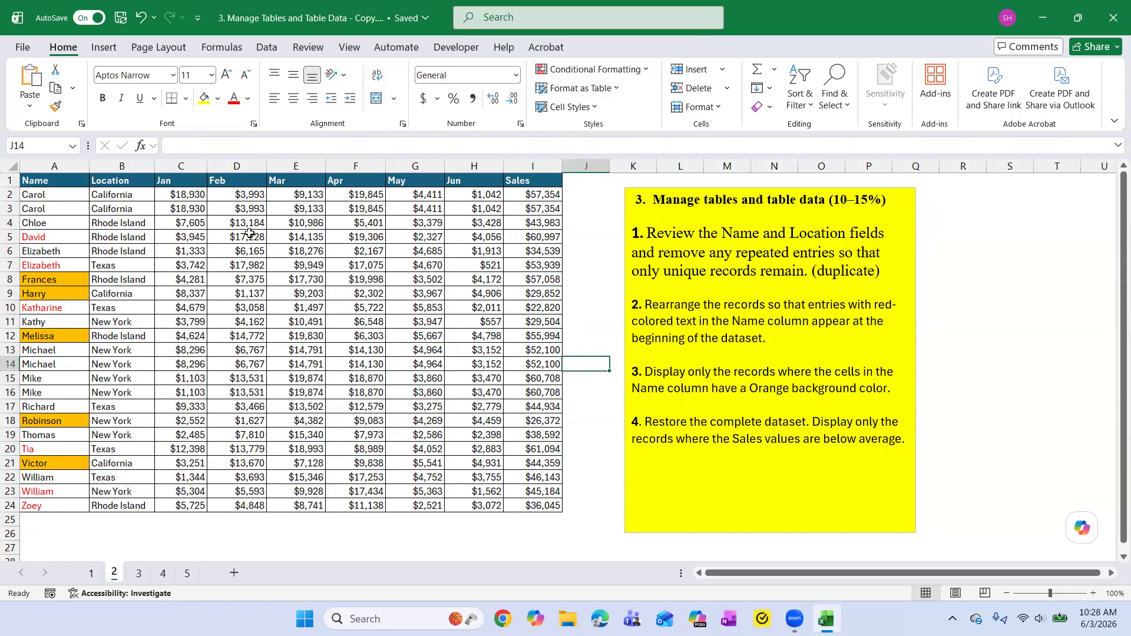
Step: Check on sheet 1 where the formatted table's design tools offer Remove Duplicates, and return to sheet 2
left_click(93, 573)
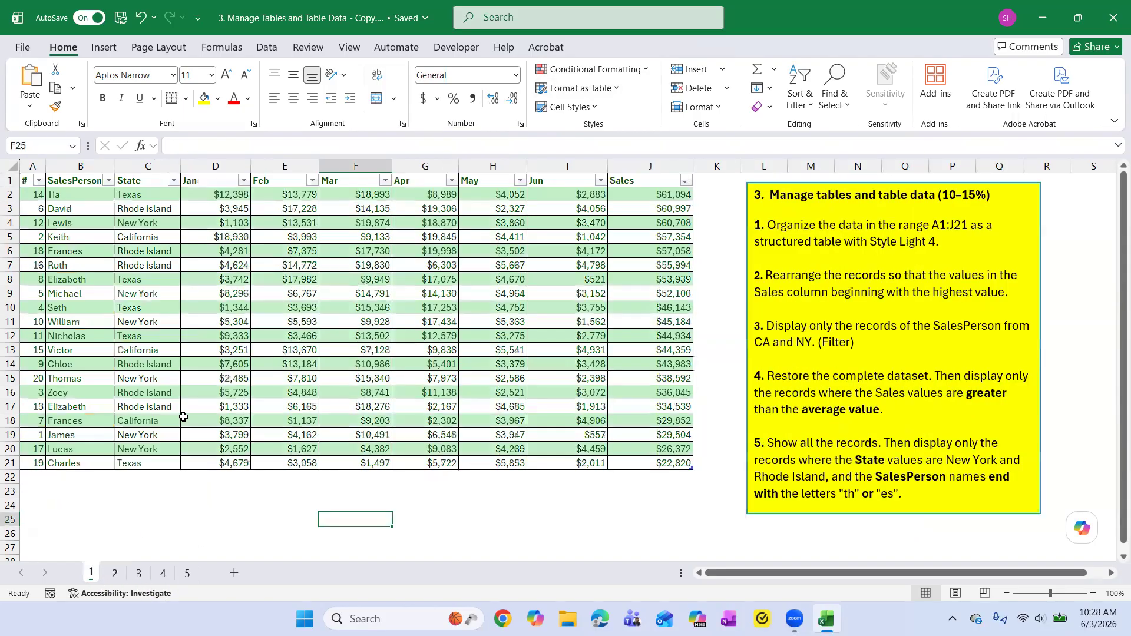
left_click(380, 266)
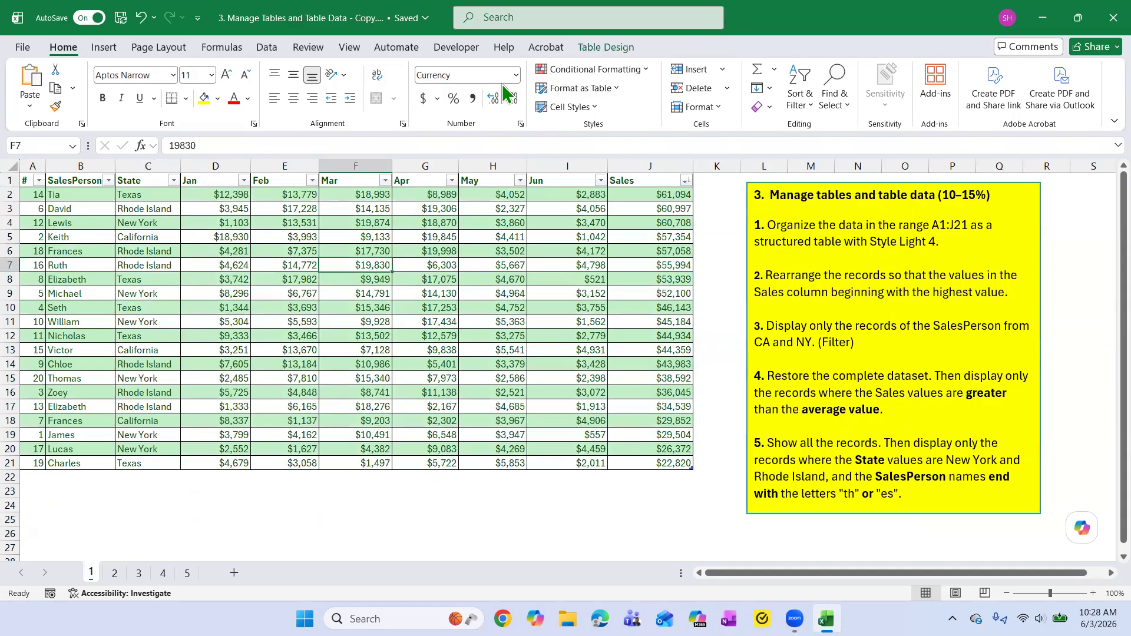
left_click(605, 47)
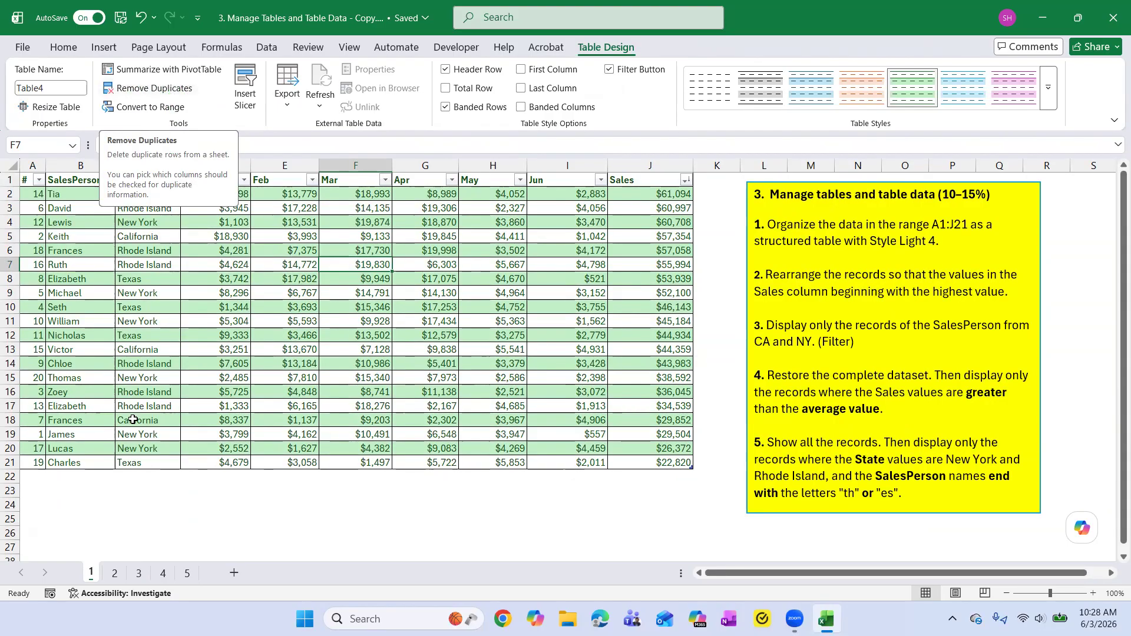
left_click(114, 574)
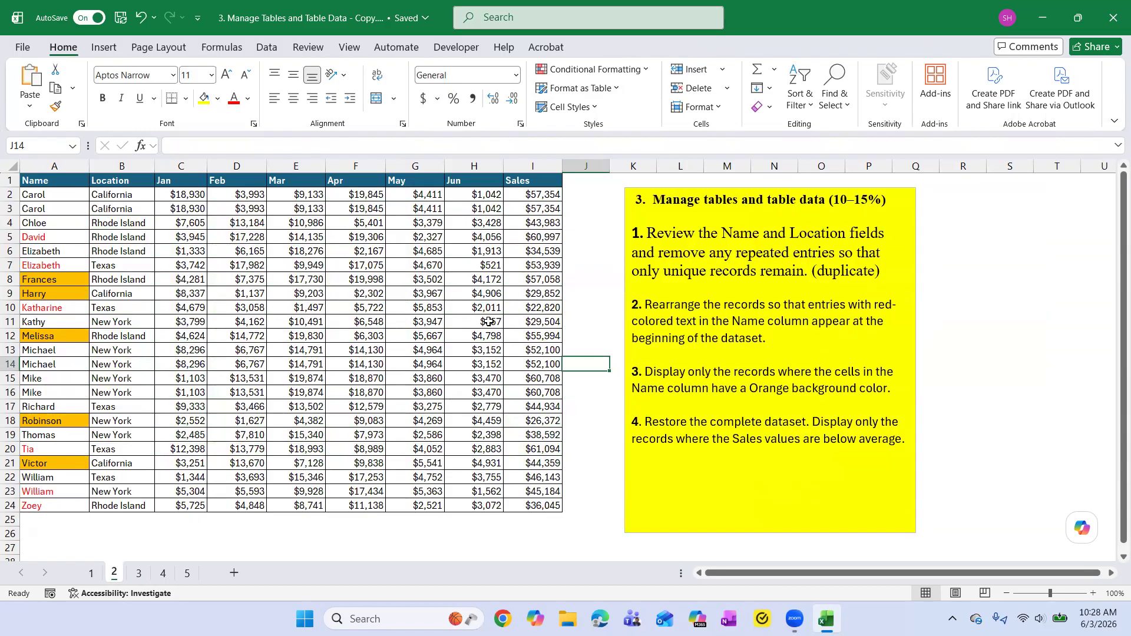
left_click(389, 307)
left_click(279, 312)
left_click(235, 271)
left_click(341, 308)
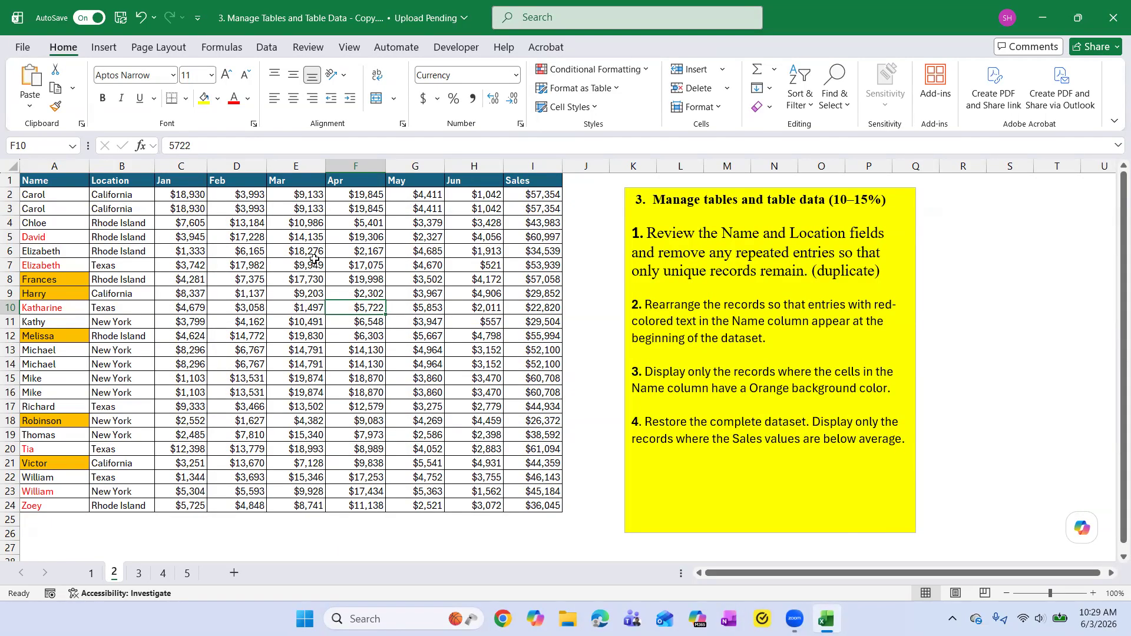
left_click(315, 263)
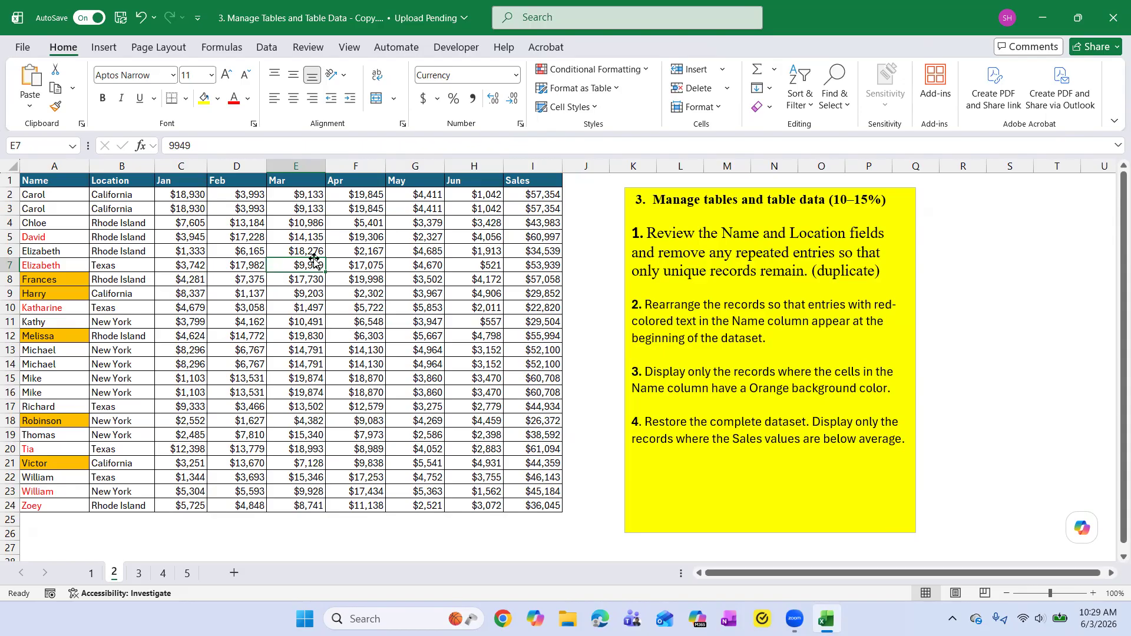
left_click(853, 112)
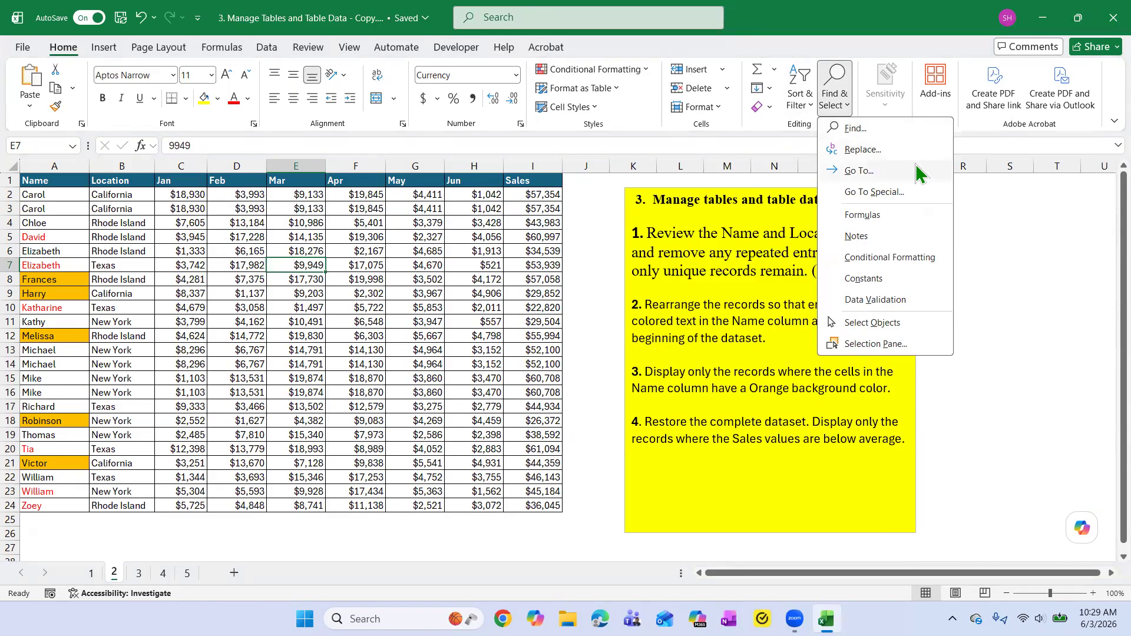
left_click(858, 129)
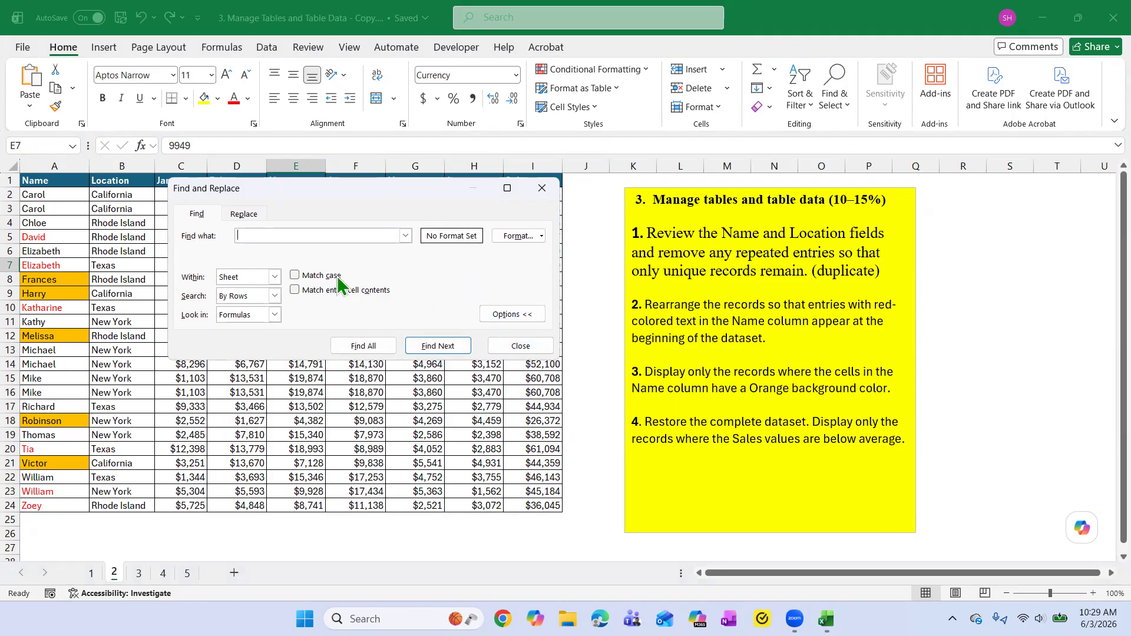
left_click(517, 345)
left_click(573, 236)
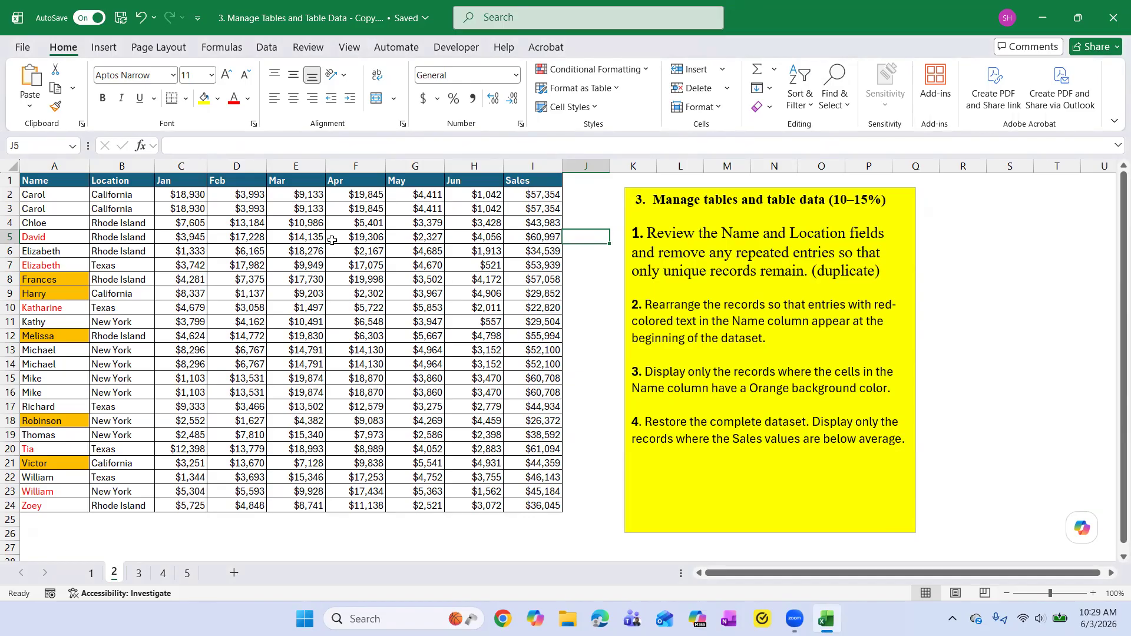
Step: Locate the Remove Duplicates command for the plain data range on sheet 2 and reread task 1
left_click(228, 50)
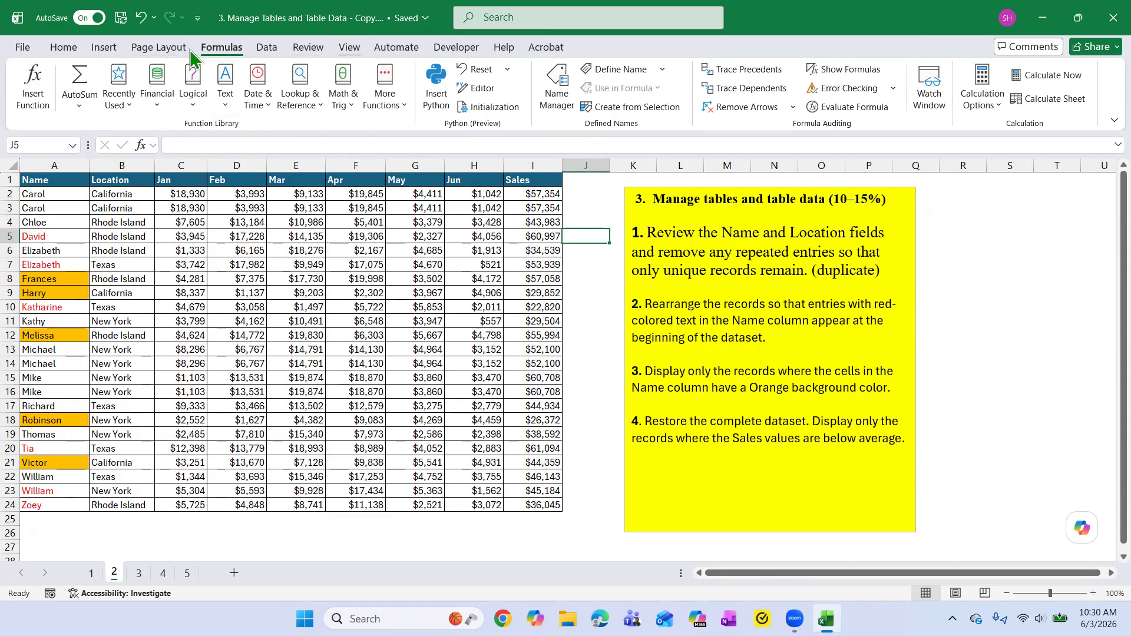
scroll(190, 50, "down", 3)
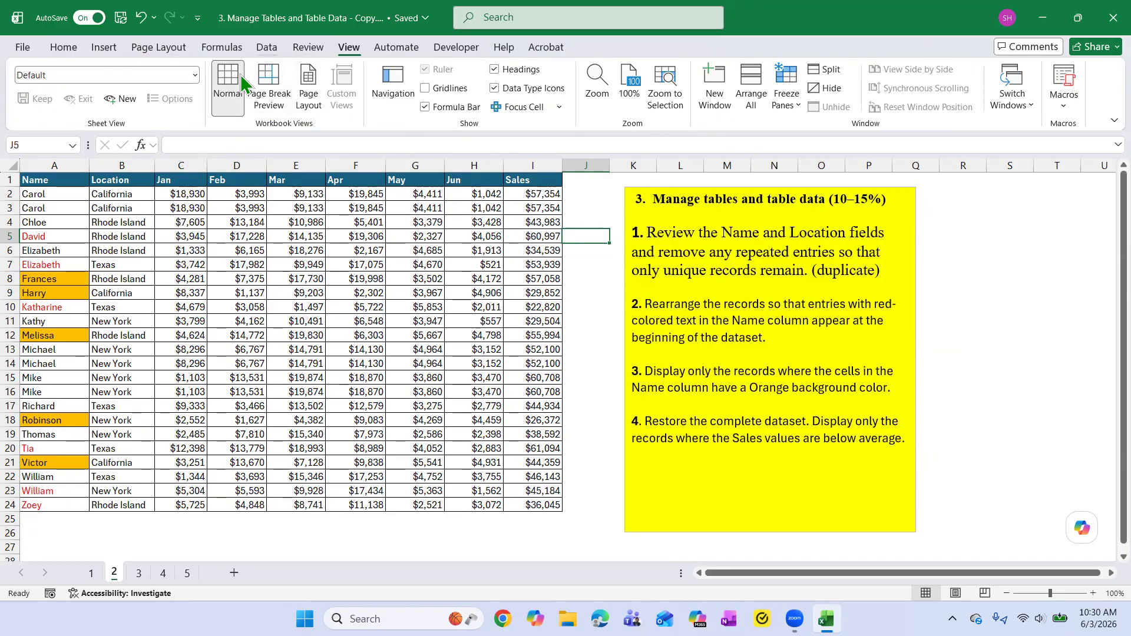
scroll(241, 82, "up", 2)
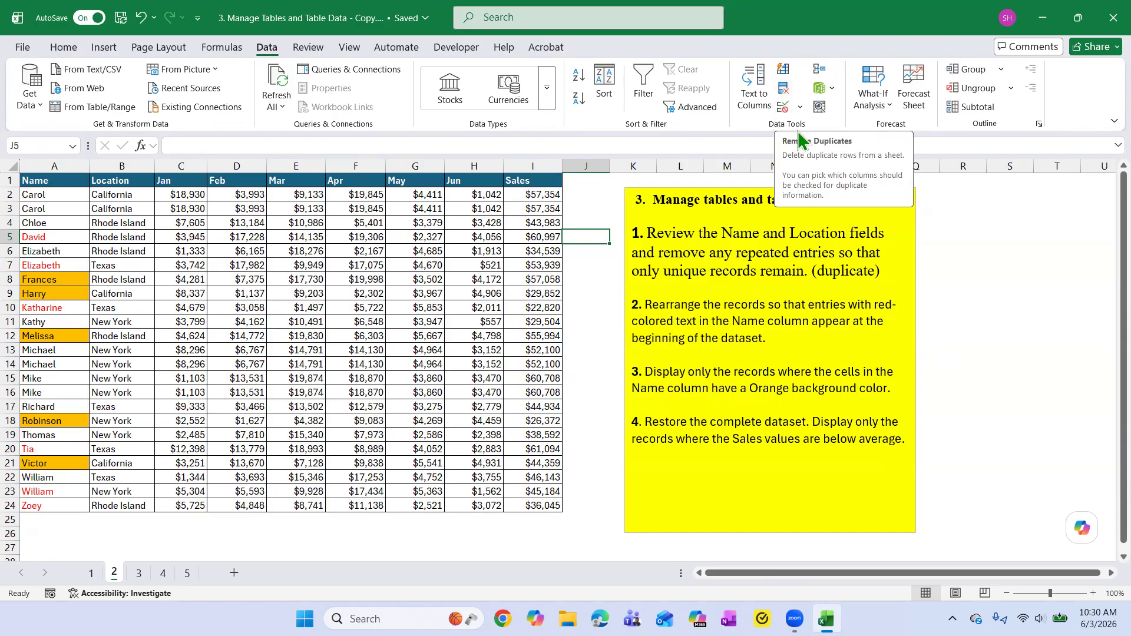
left_click(741, 253)
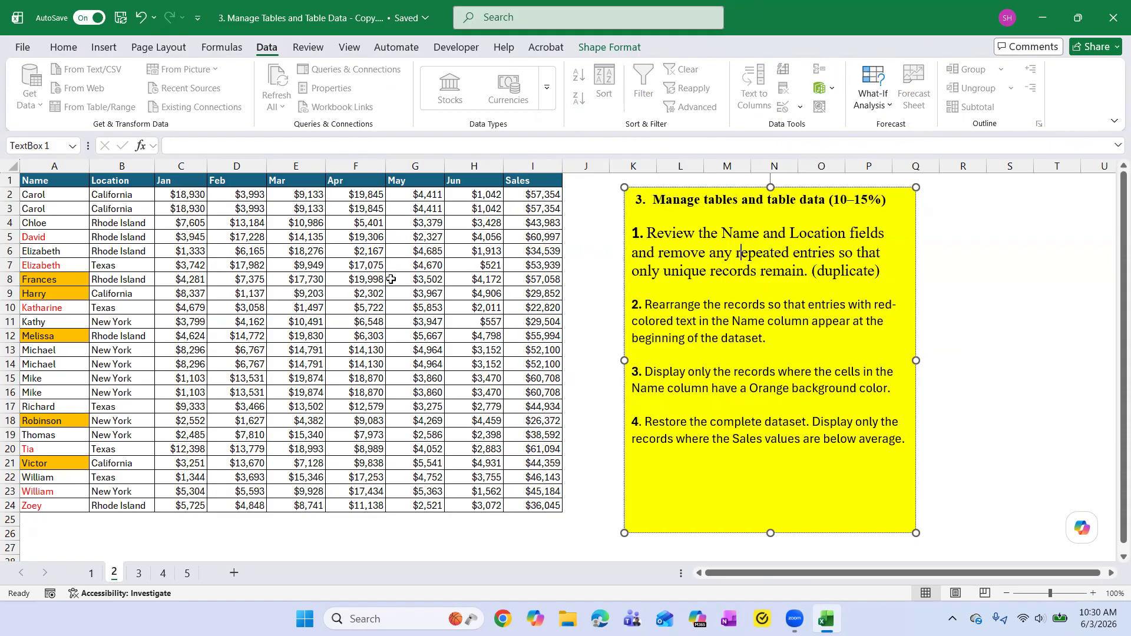
left_click(309, 292)
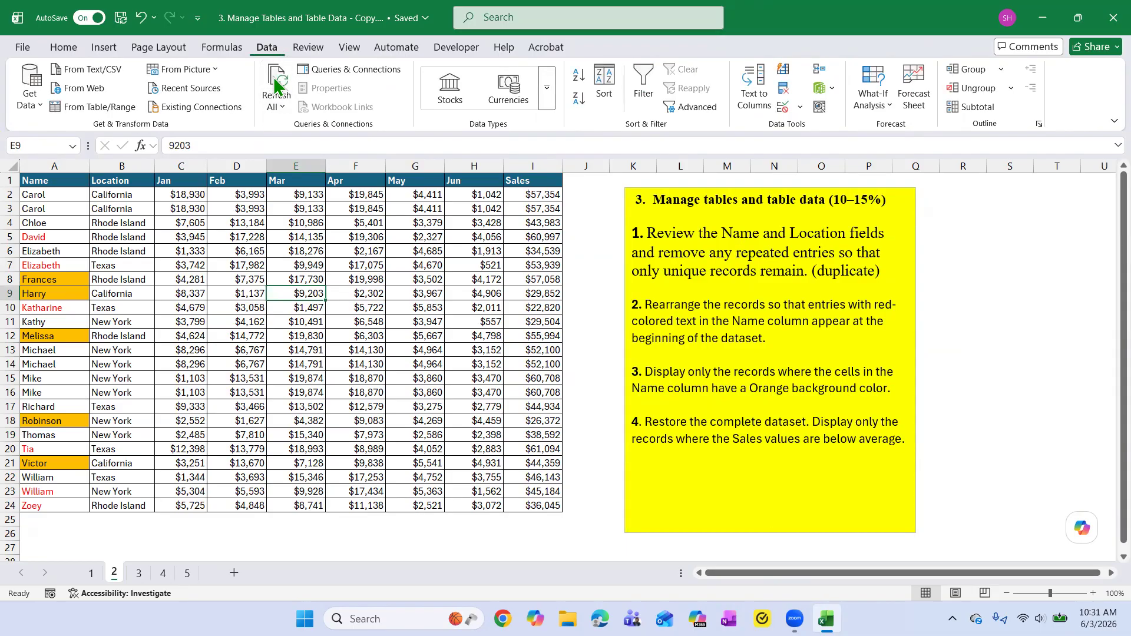
Step: Below task 1, after a blank line, add two note lines: "Select the Range of Values" and "Data Tab --> Data Tools --> Remove Duplicates"
left_click(882, 270)
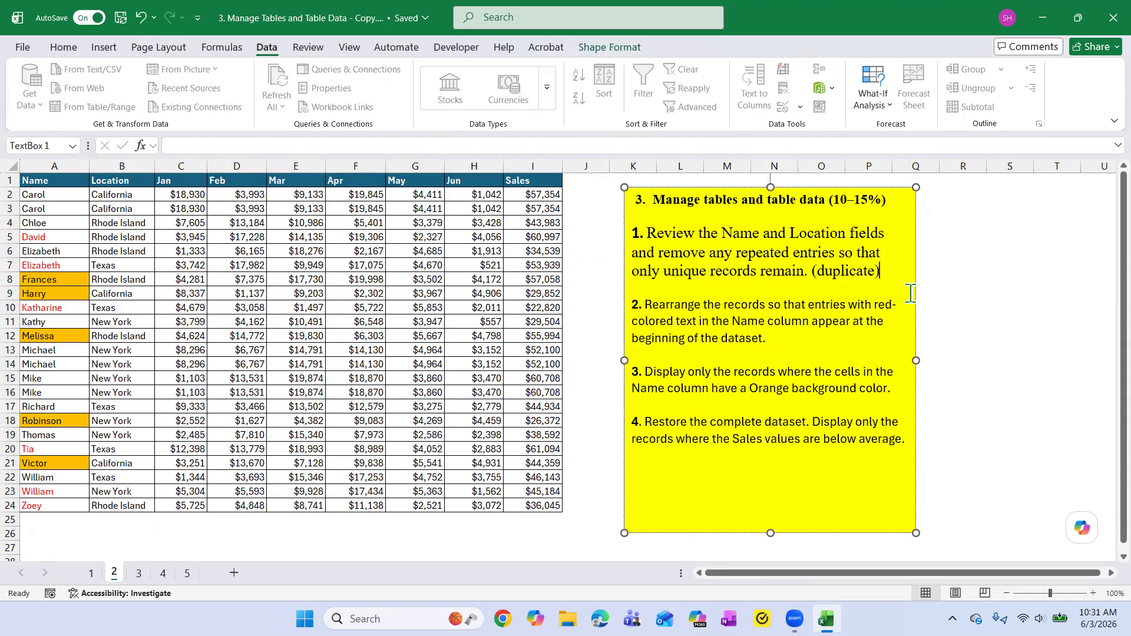
key("Return")
key("Return")
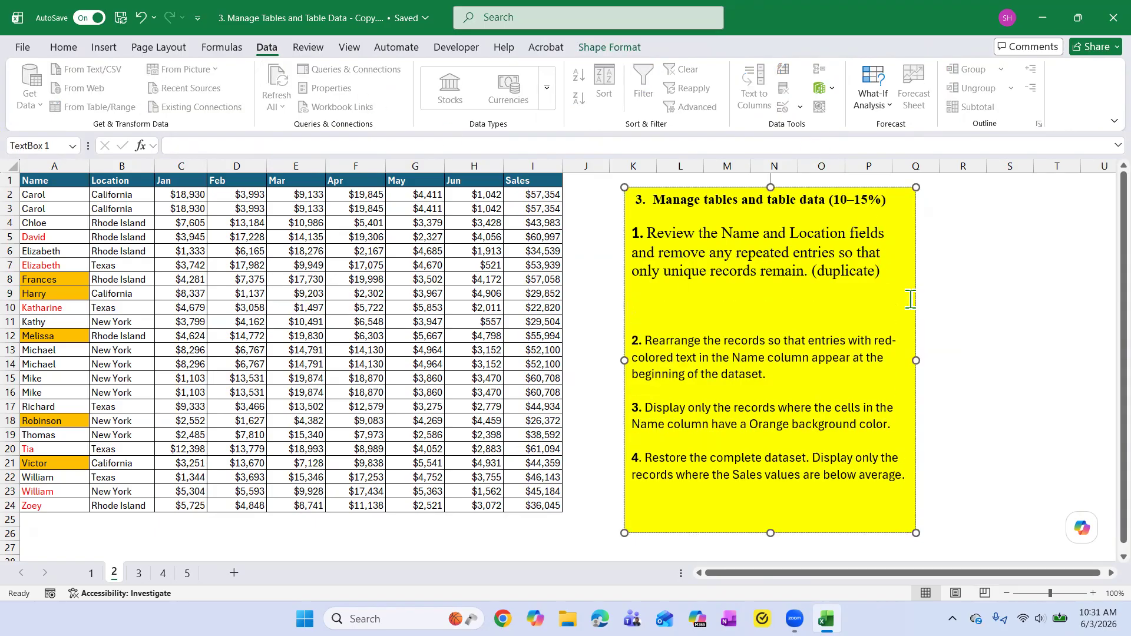
type("Select the Range of Values")
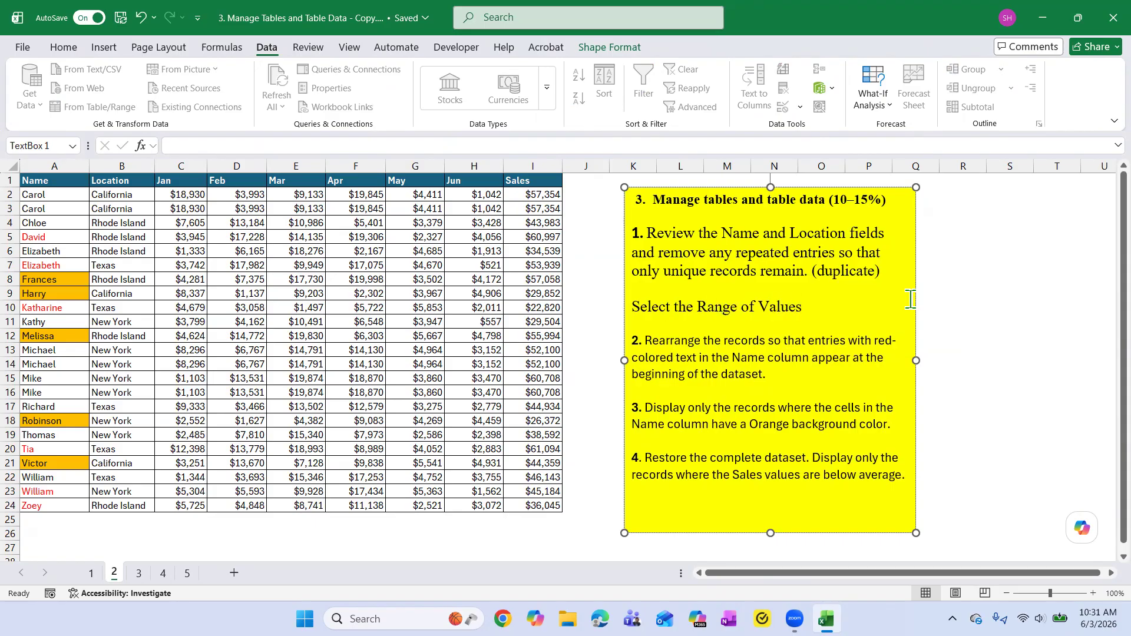
key("Return")
type("Dat")
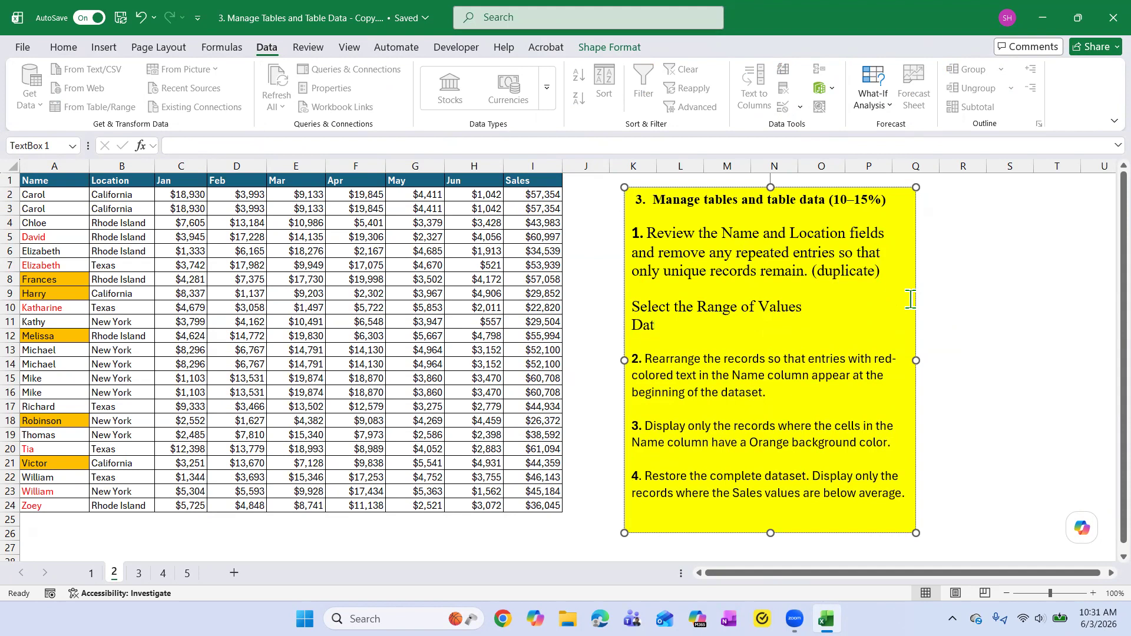
type("a Tab --> Data Tools --> Remove Duplicates")
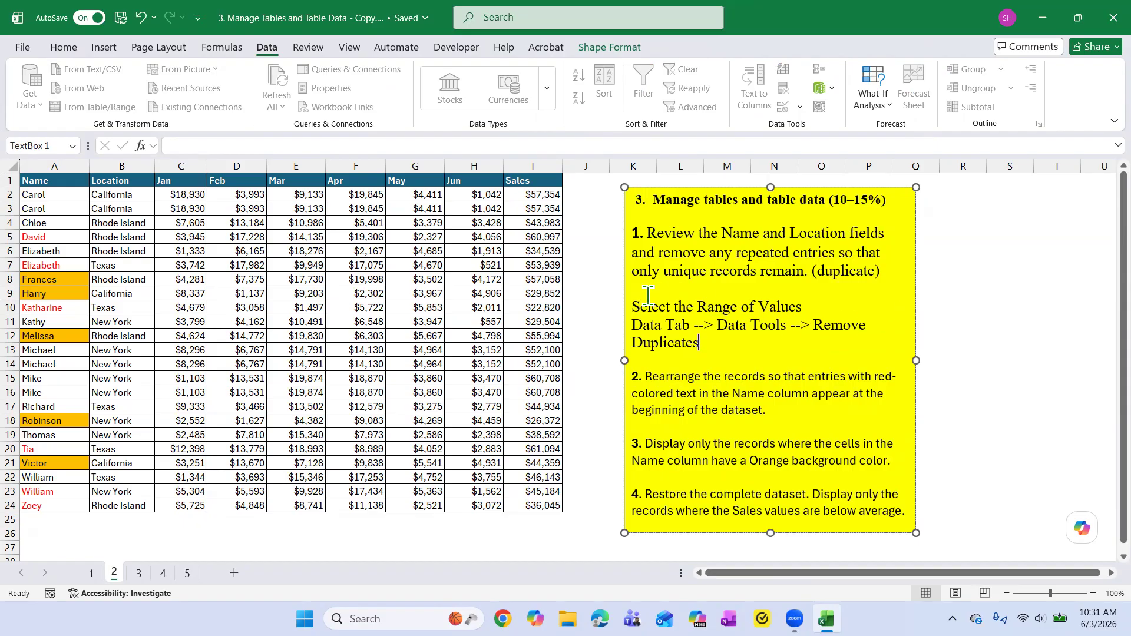
left_click_drag(634, 302, 716, 349)
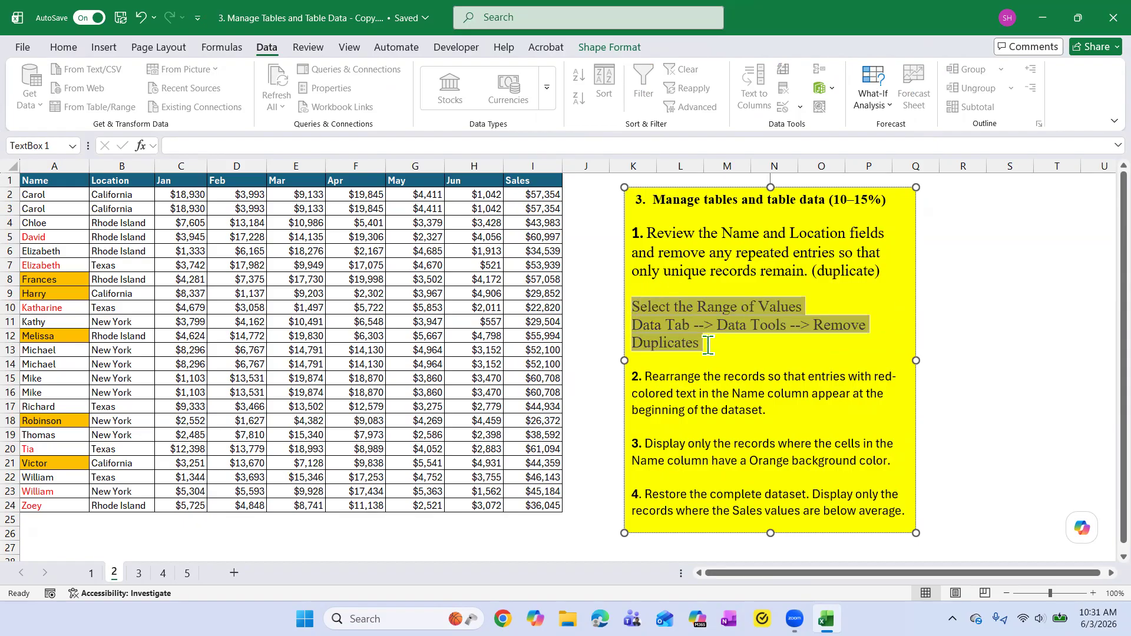
left_click(716, 349)
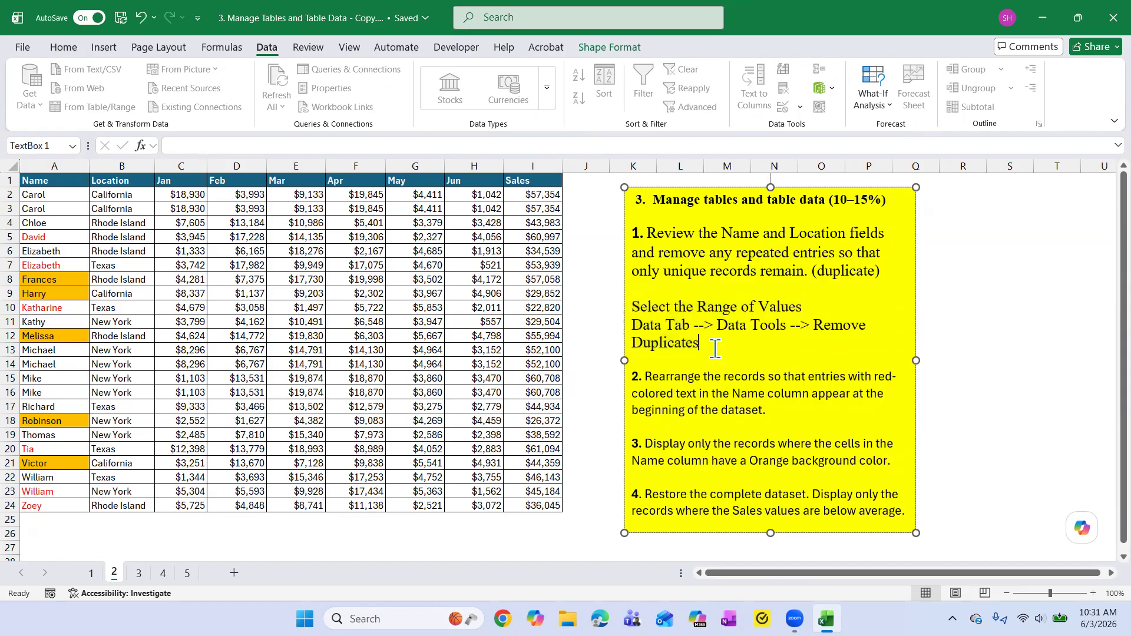
Step: Remove duplicate records from sheet 2's data range, comparing only the Name and Location columns and treating the first row as headers
left_click(263, 291)
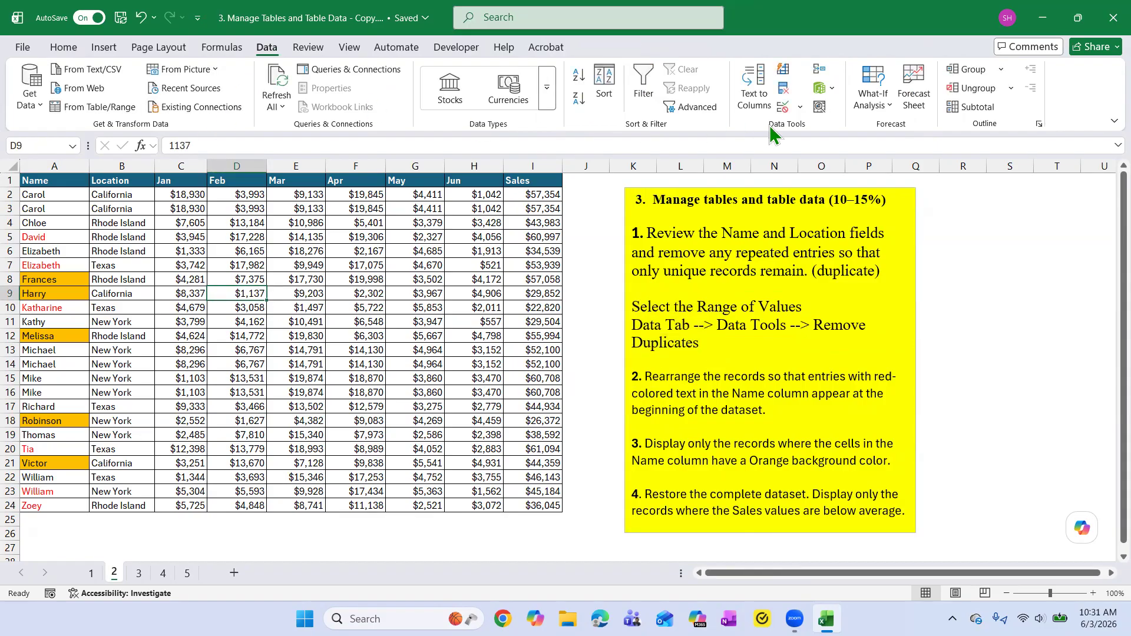
left_click(785, 94)
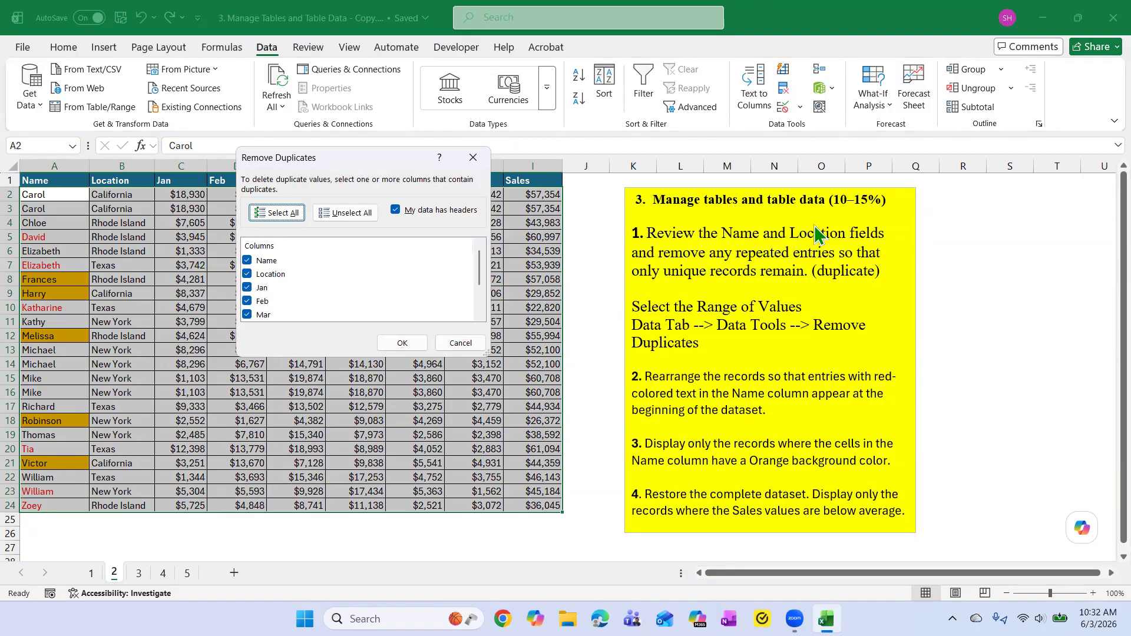
left_click(340, 213)
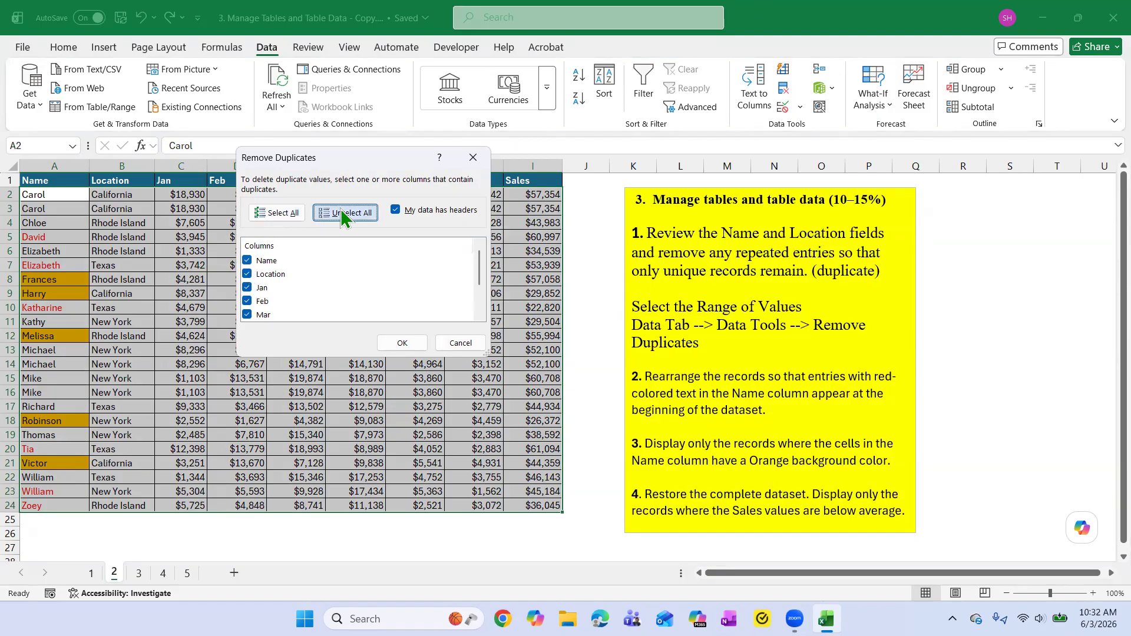
left_click(247, 261)
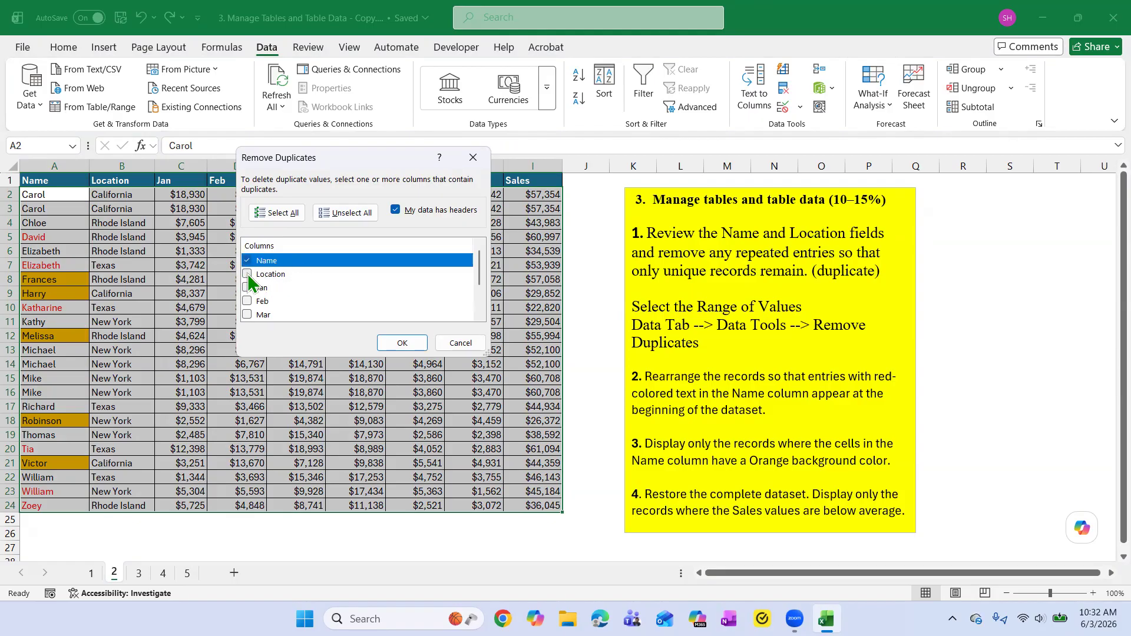
left_click(248, 275)
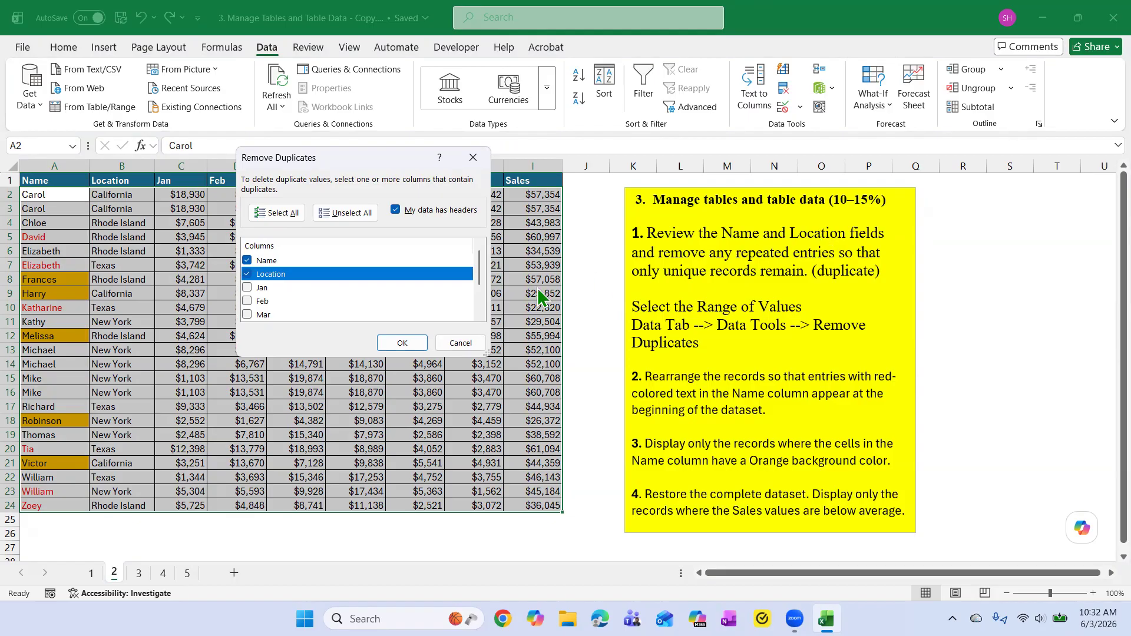
left_click(402, 344)
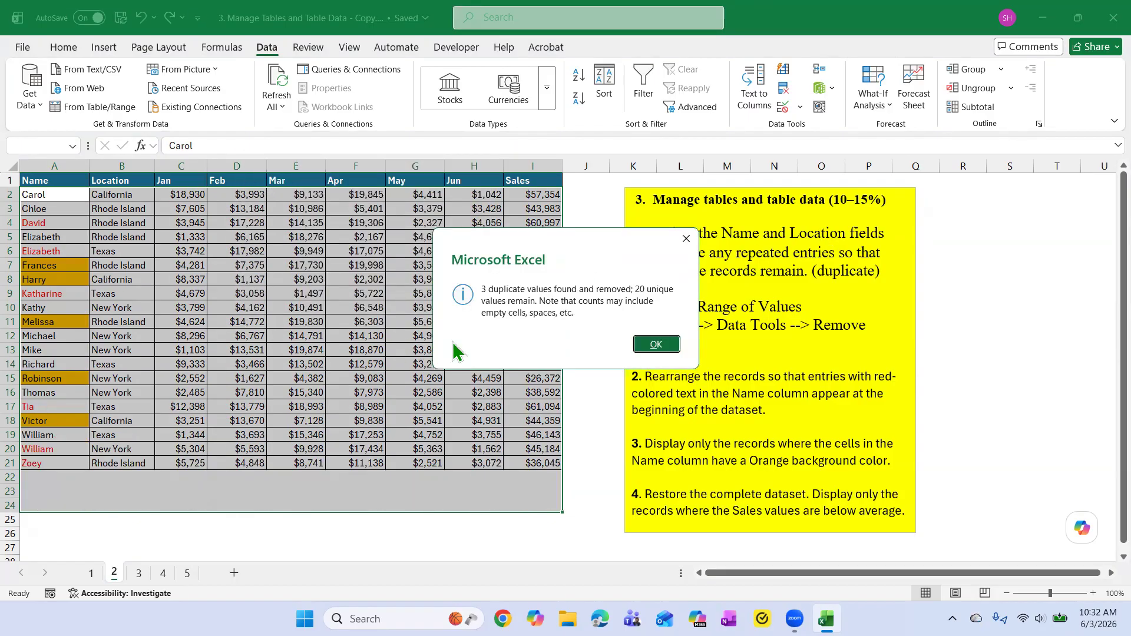
left_click(656, 346)
left_click(239, 293)
left_click(231, 311)
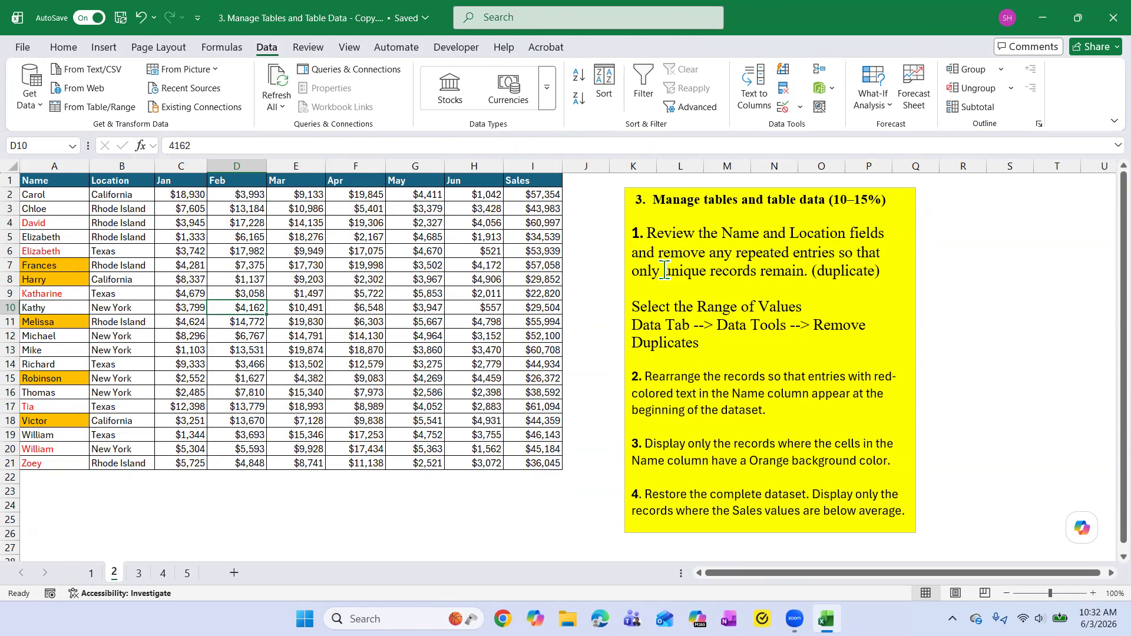
Step: Reread the requirement for unique records in task 1, and undo the duplicate removal on sheet 2
left_click_drag(664, 271, 705, 272)
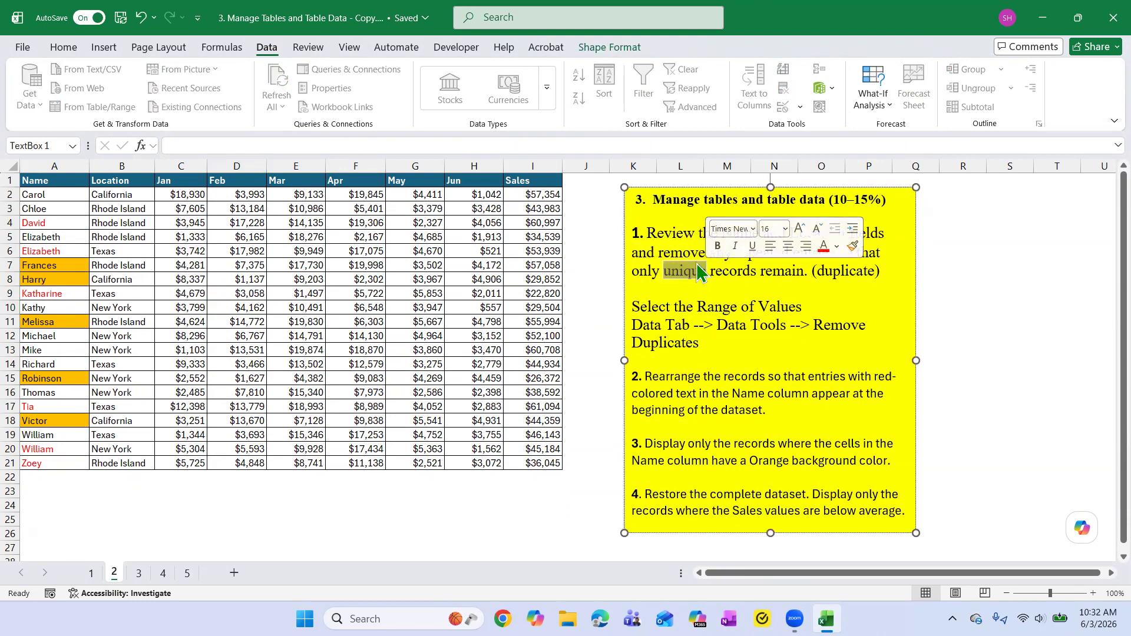
left_click(690, 288)
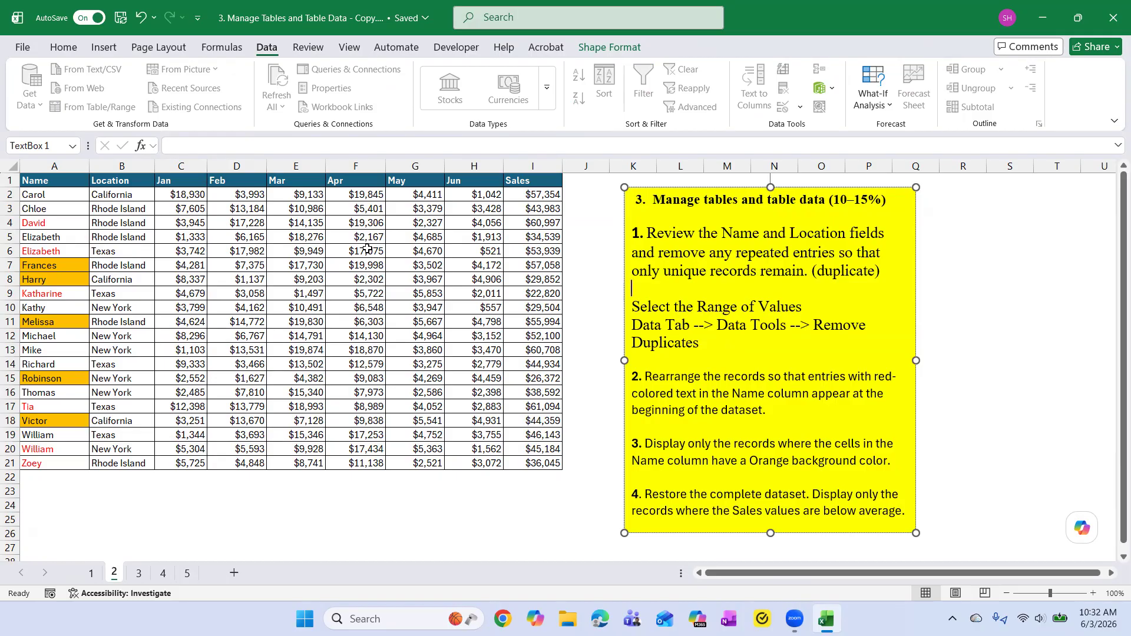
left_click(141, 18)
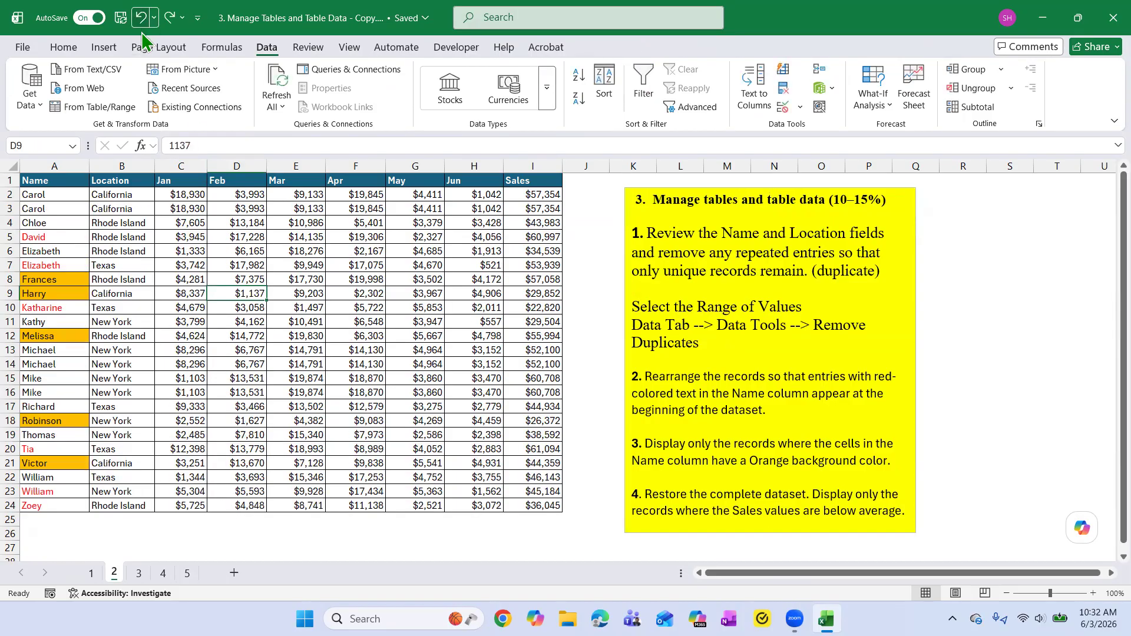
Step: Look through the Filter and Sort options offered for a Feb cell in sheet 2's data range
right_click(233, 301)
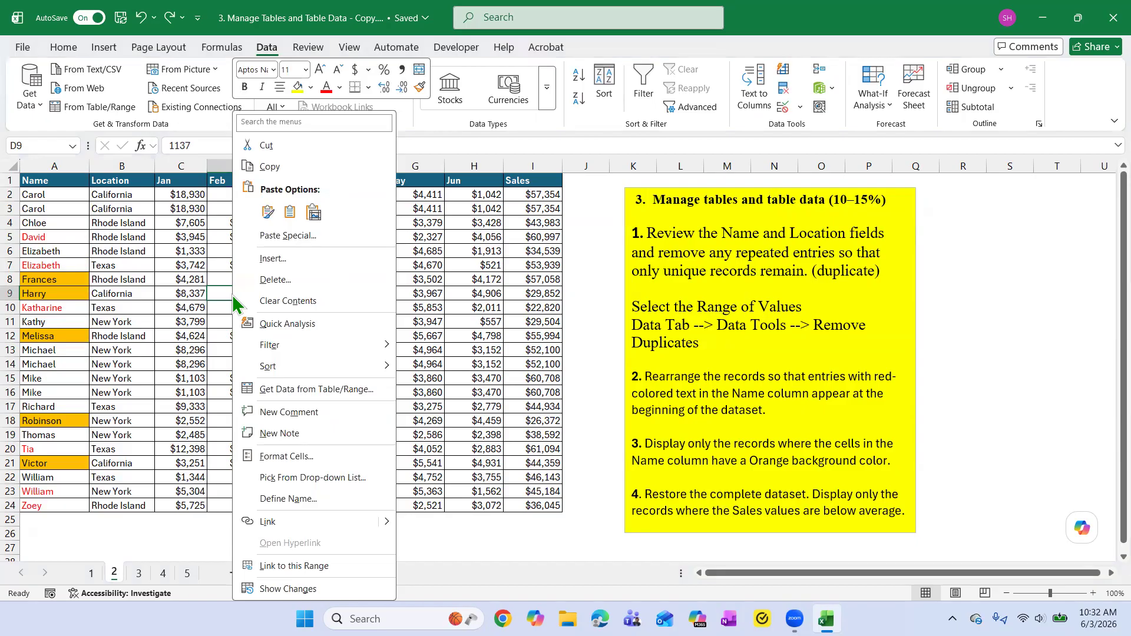
mouse_move(280, 351)
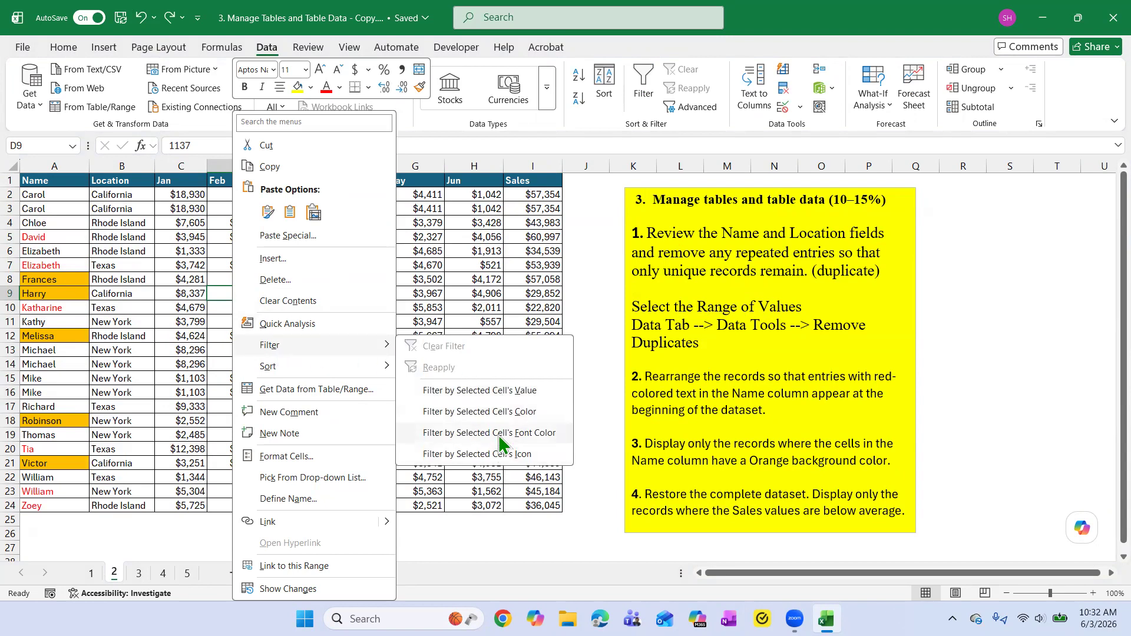
mouse_move(390, 367)
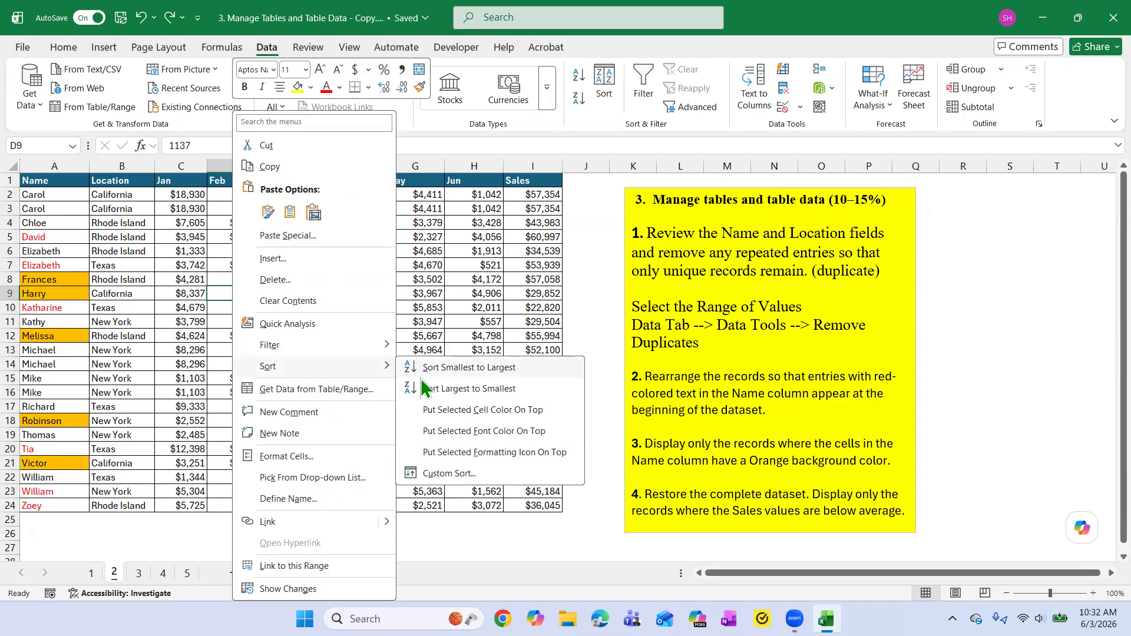
key("Escape")
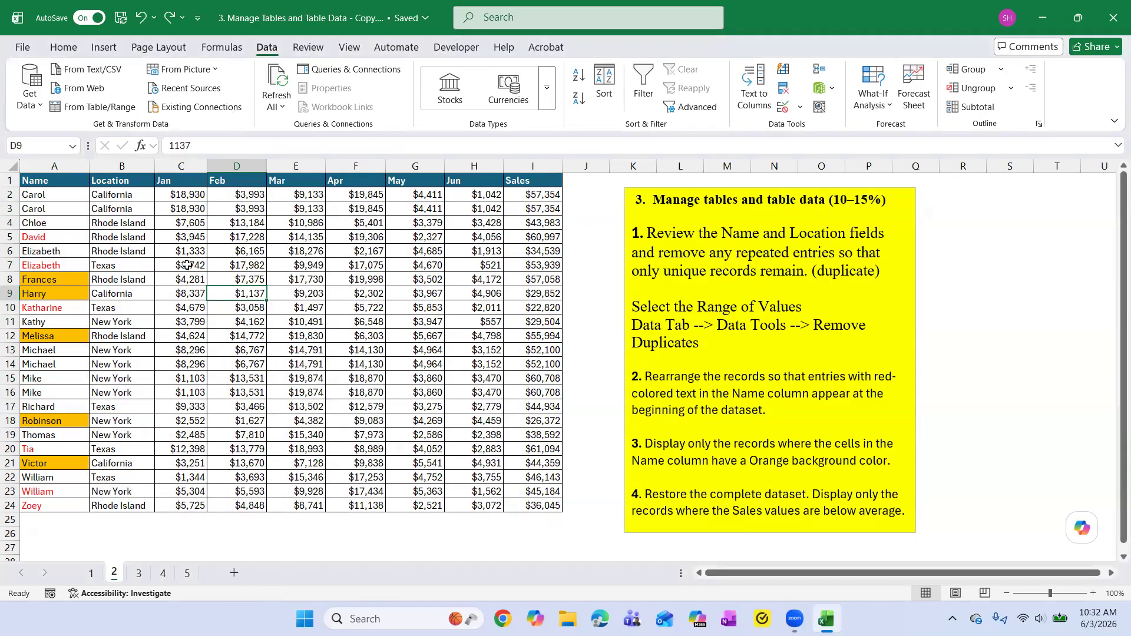
Step: Redo the duplicate removal on sheet 2 to compare the data, and undo it again
left_click(170, 18)
left_click(407, 319)
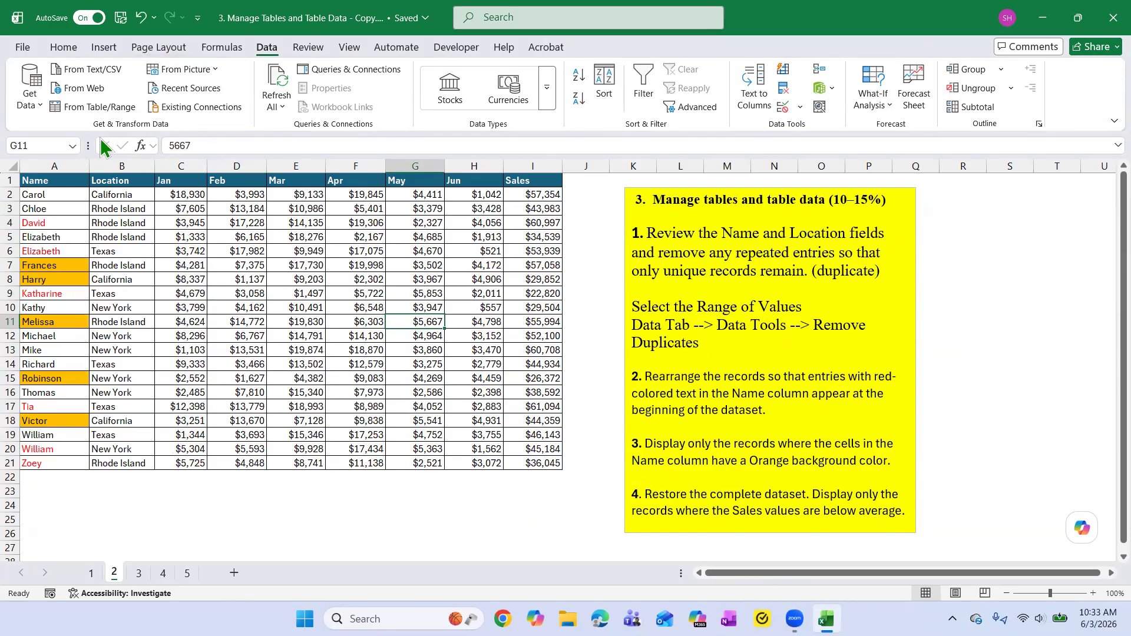
left_click(141, 18)
left_click(224, 292)
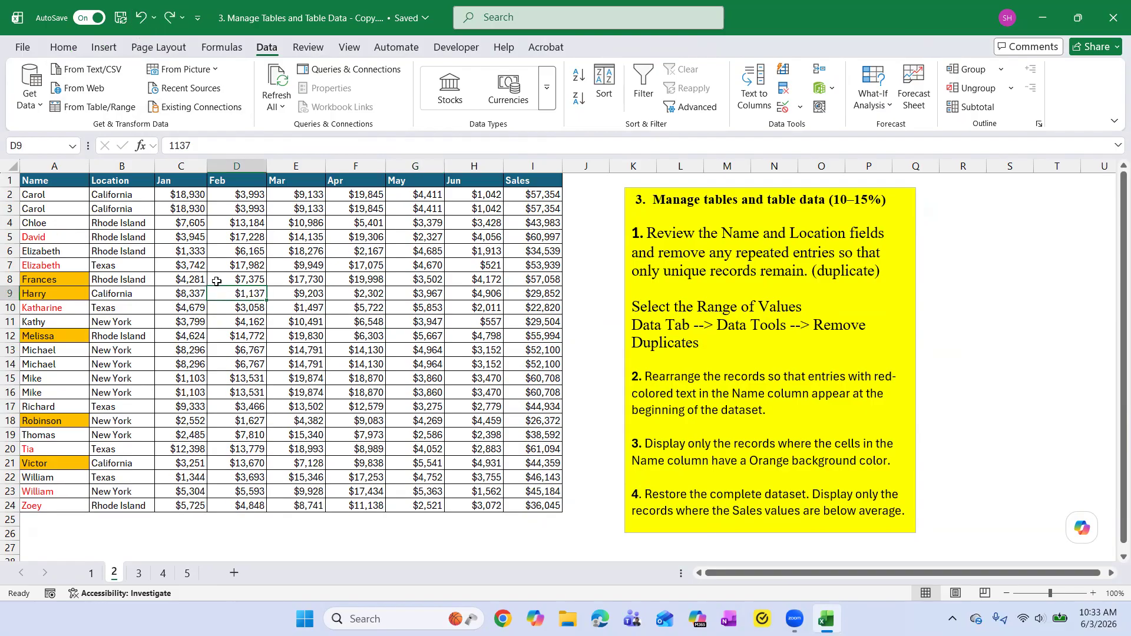
left_click(63, 49)
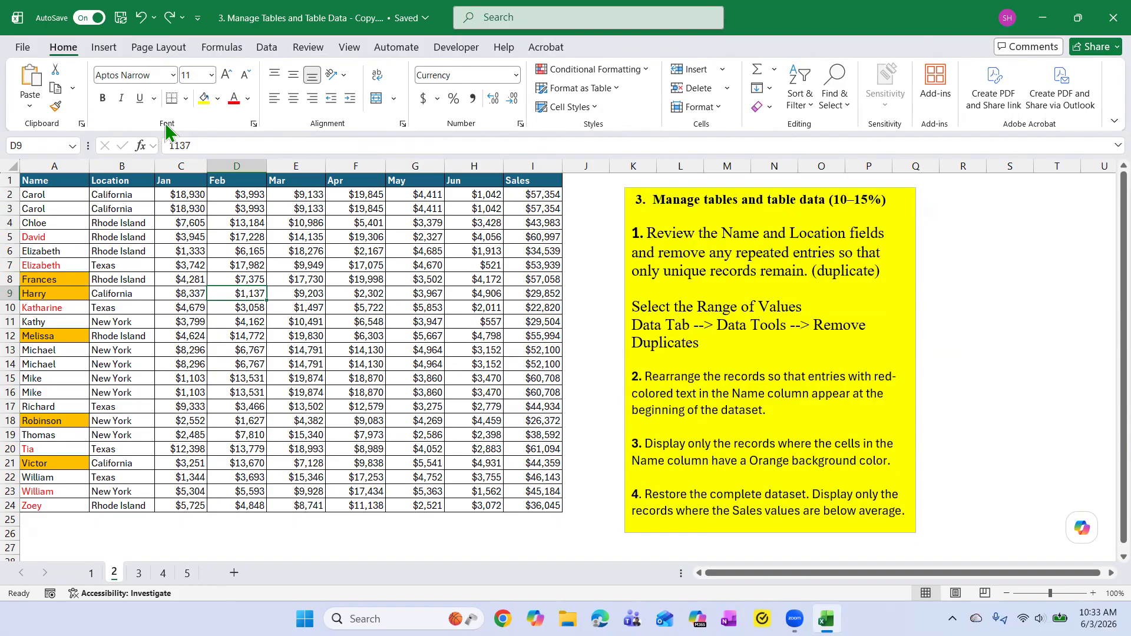
left_click(186, 98)
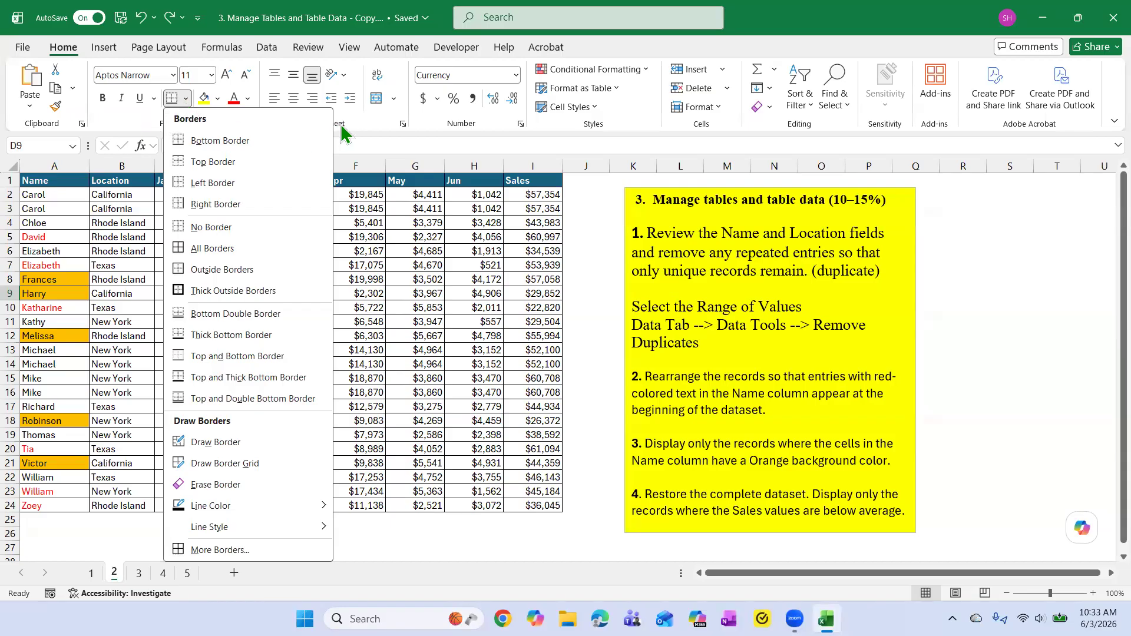
left_click(583, 285)
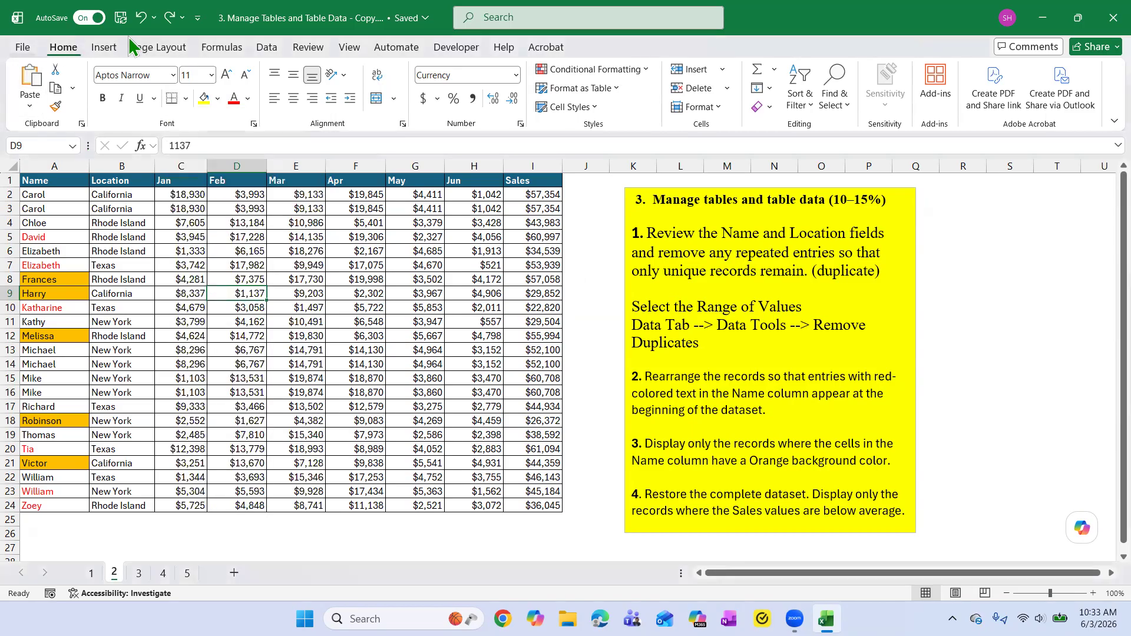
left_click(104, 47)
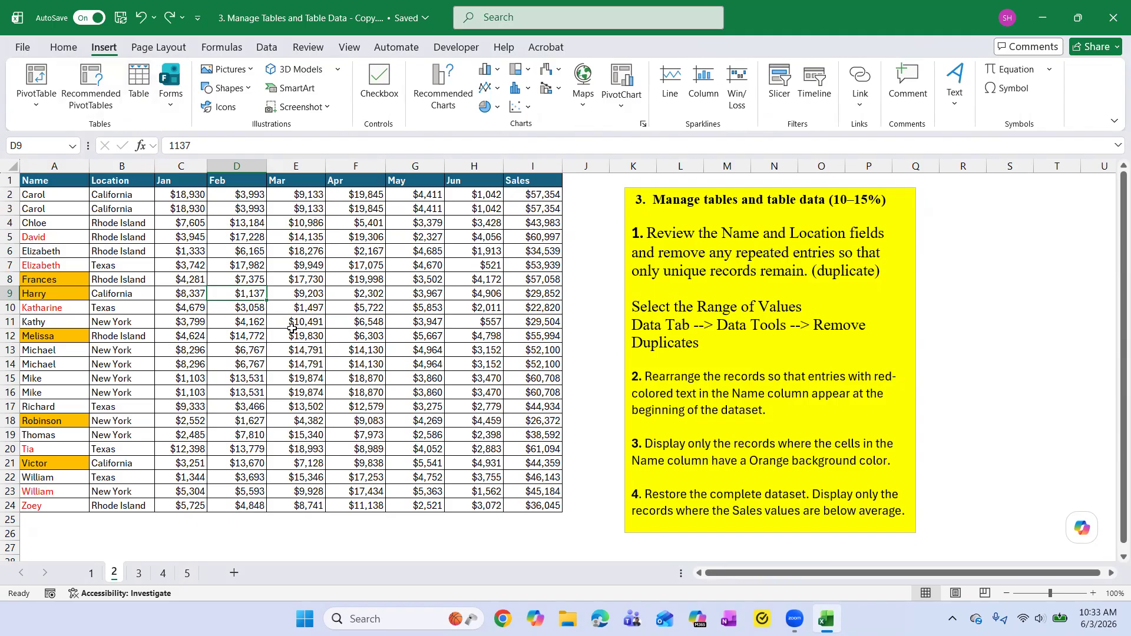
left_click(339, 322)
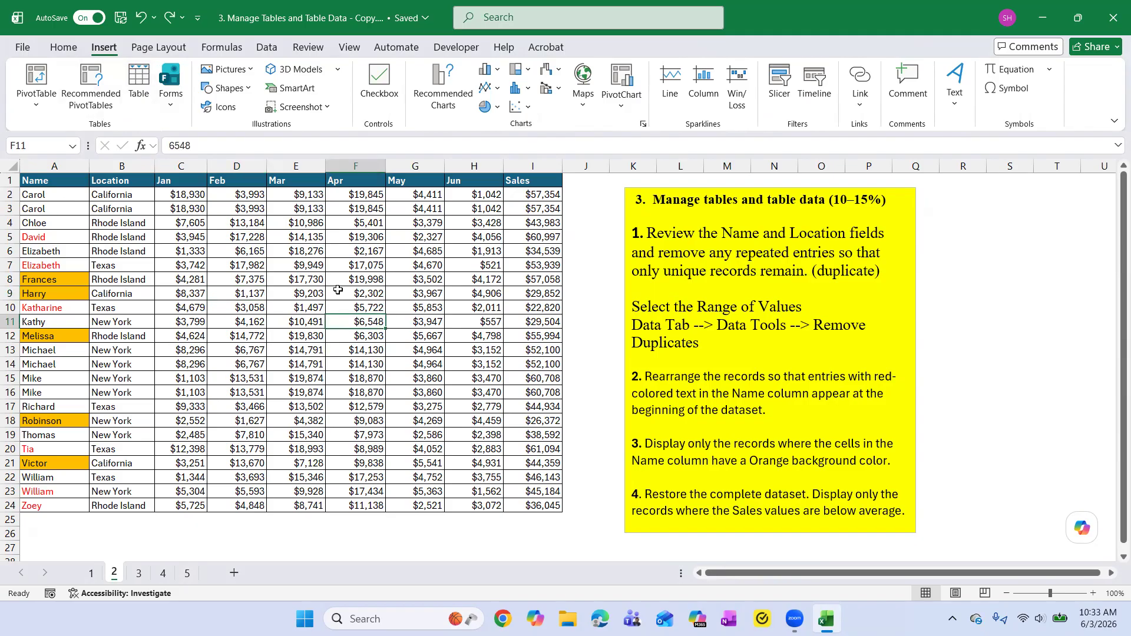
left_click(318, 263)
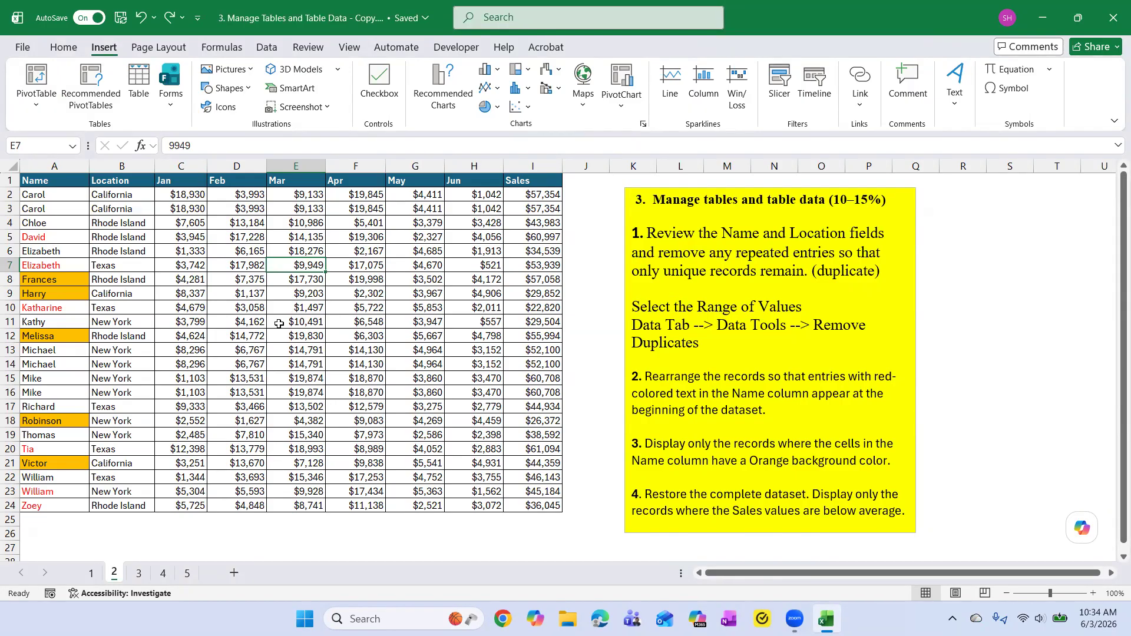
left_click(214, 237)
left_click(298, 307)
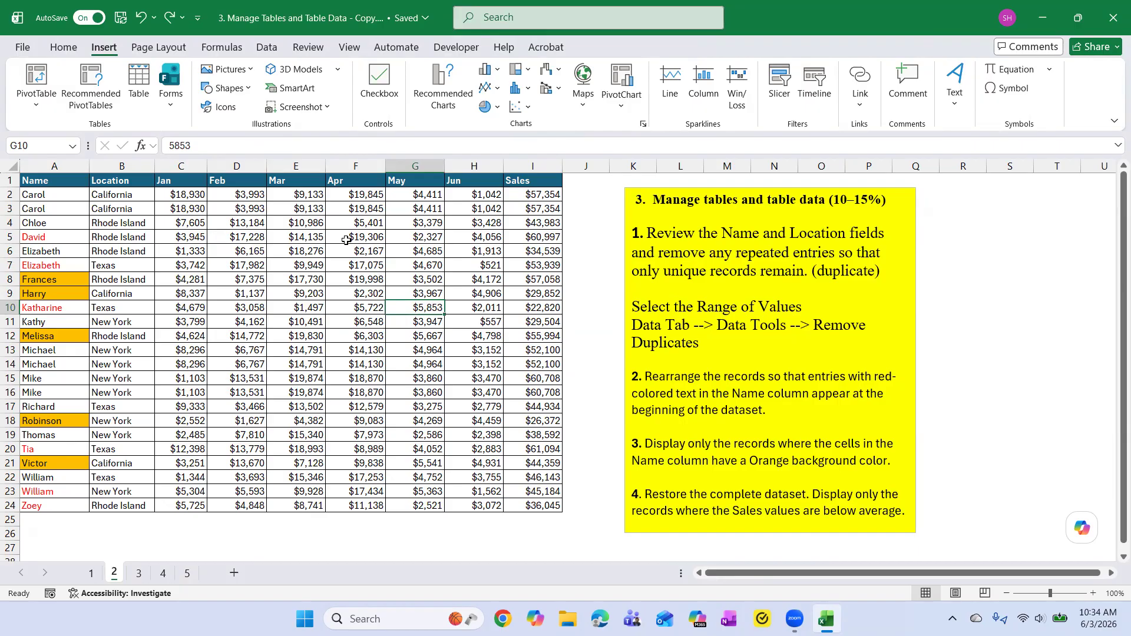
left_click(411, 254)
left_click(338, 278)
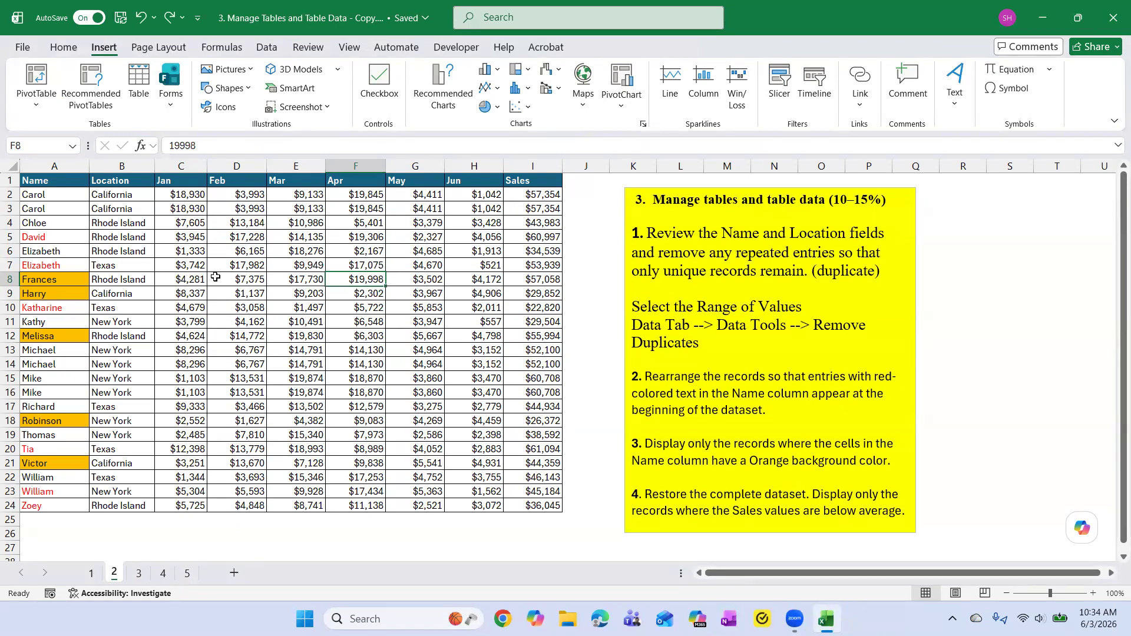
left_click(70, 49)
left_click(336, 337)
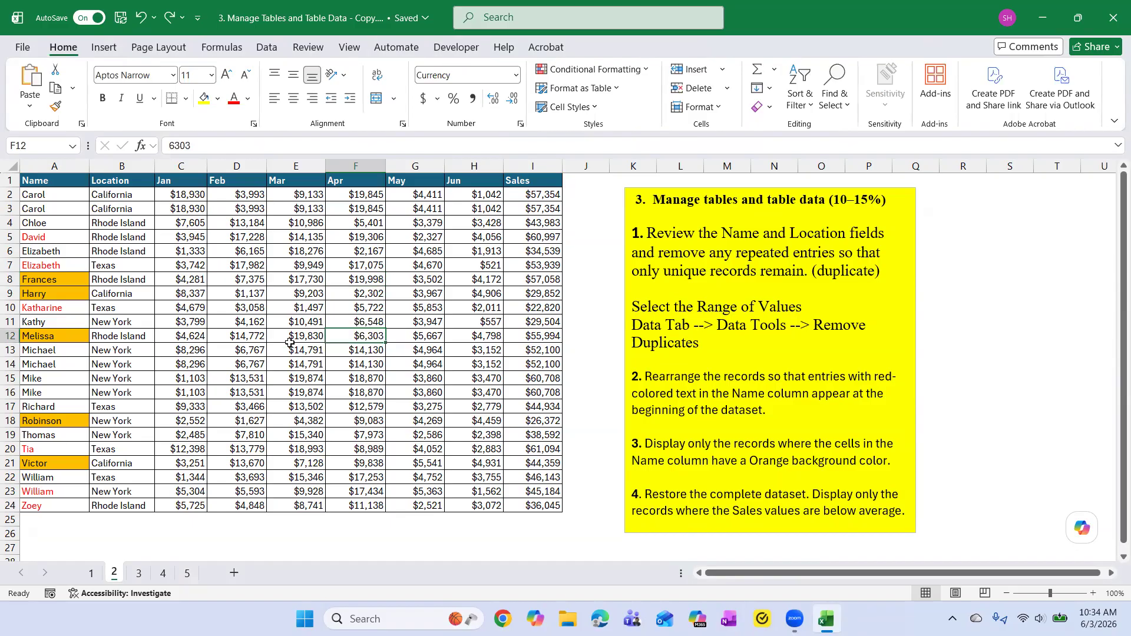
left_click(254, 294)
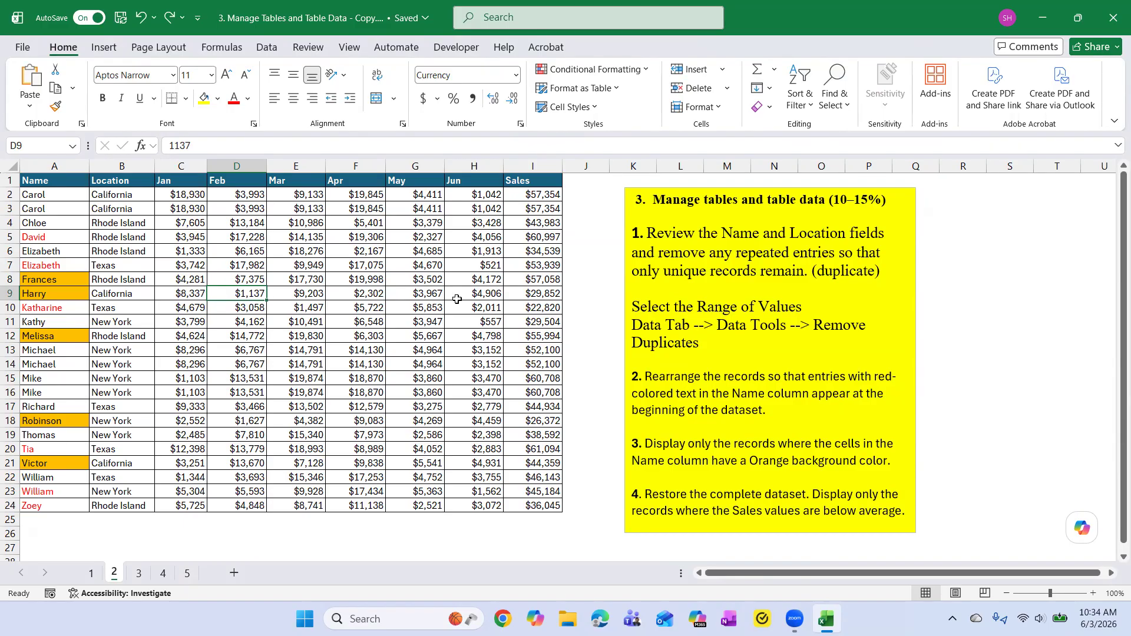
Step: Below the Remove Duplicates note in the task text box, after a blank line, add the line "(Highlight the duplicate values)"
left_click(710, 345)
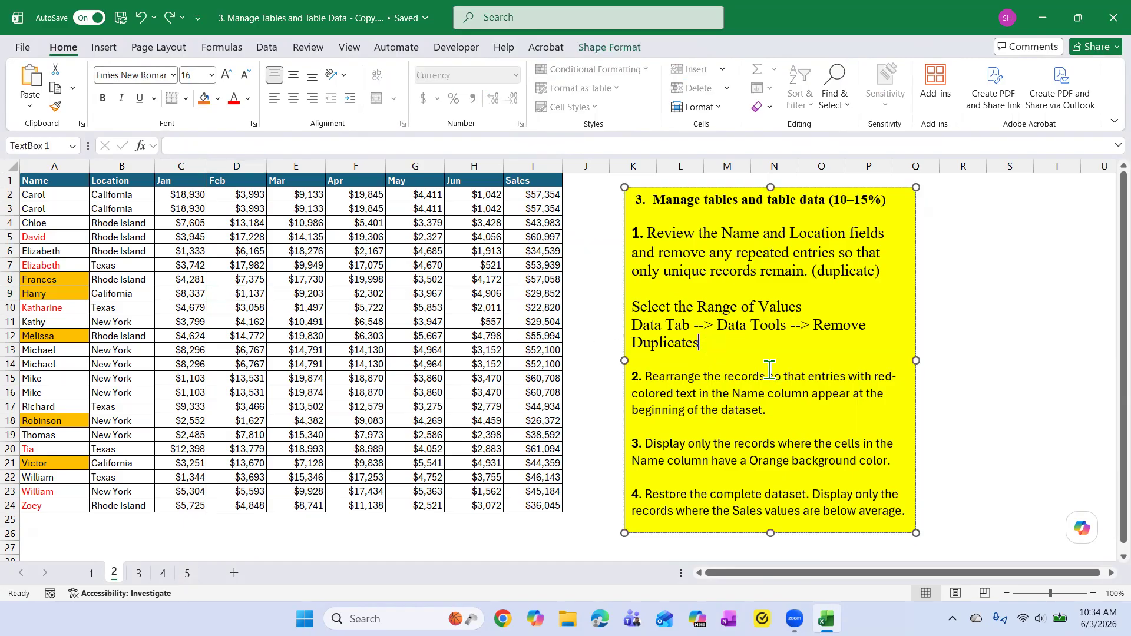
key("Return")
key("Return")
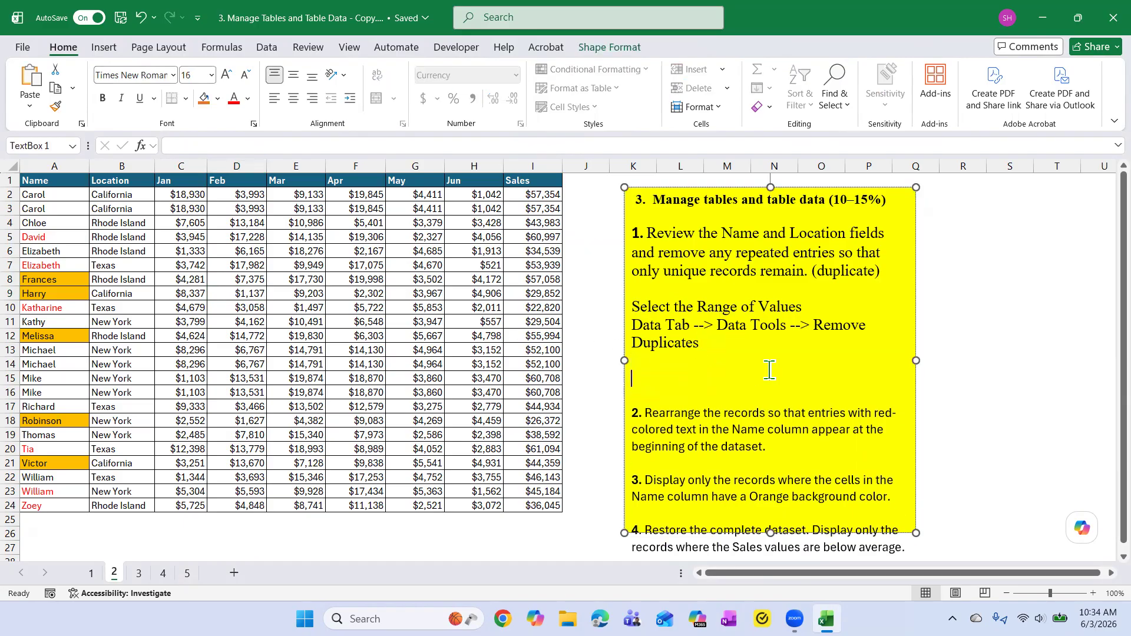
type("(Highlight the duplicate")
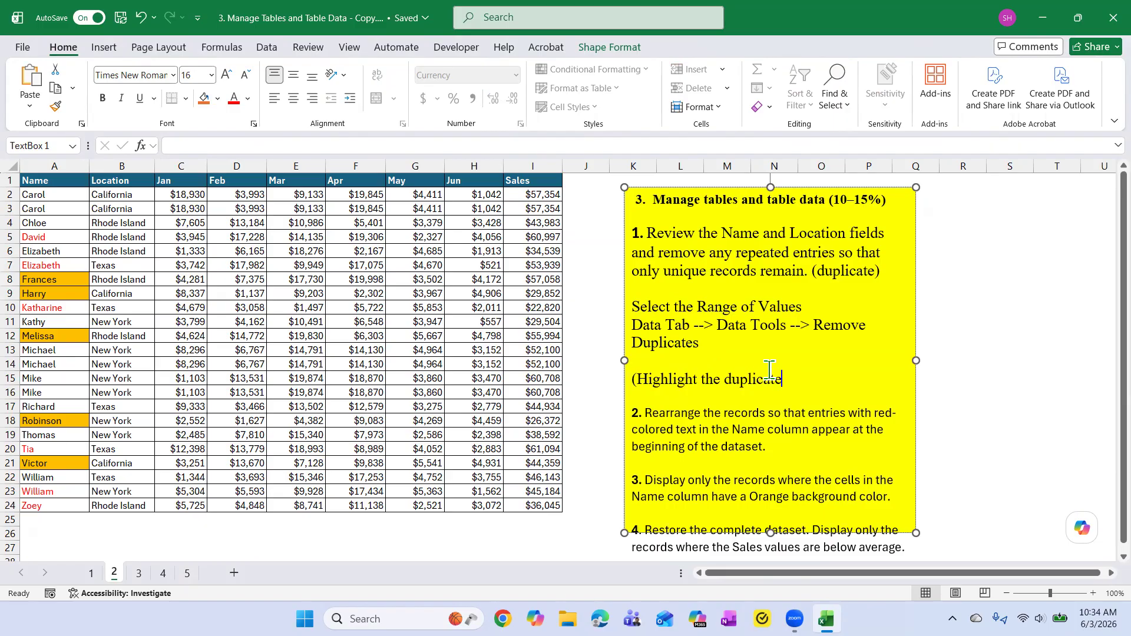
type(" values")
Step: Look over the data and tasks on sheets 3, 4 and 5, and return to sheet 2
left_click_drag(58, 195, 57, 511)
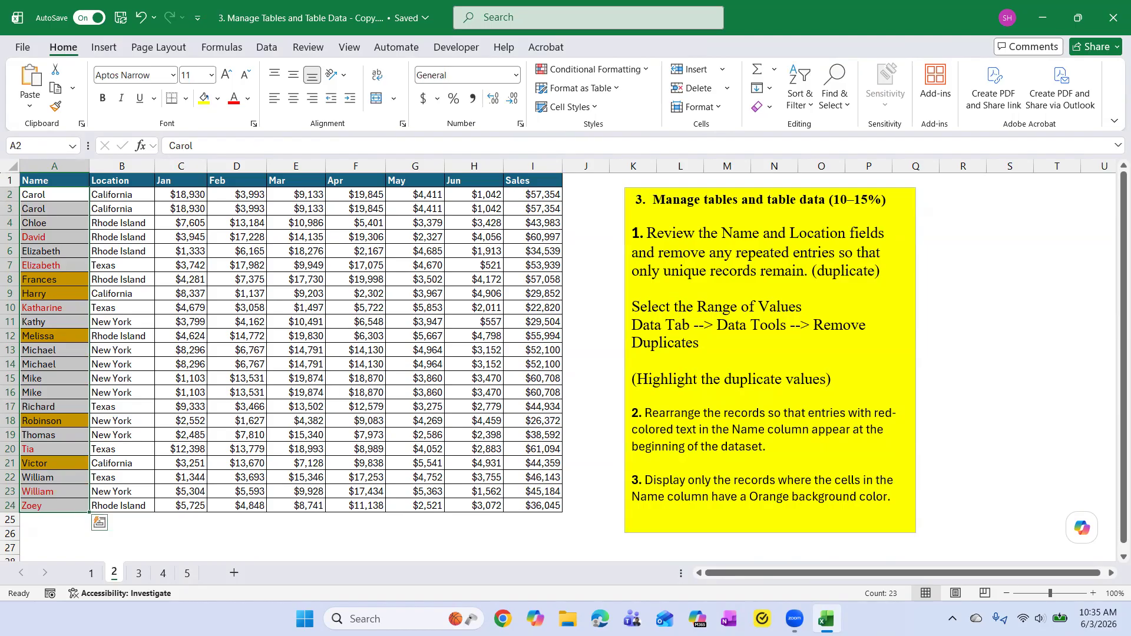
left_click(138, 574)
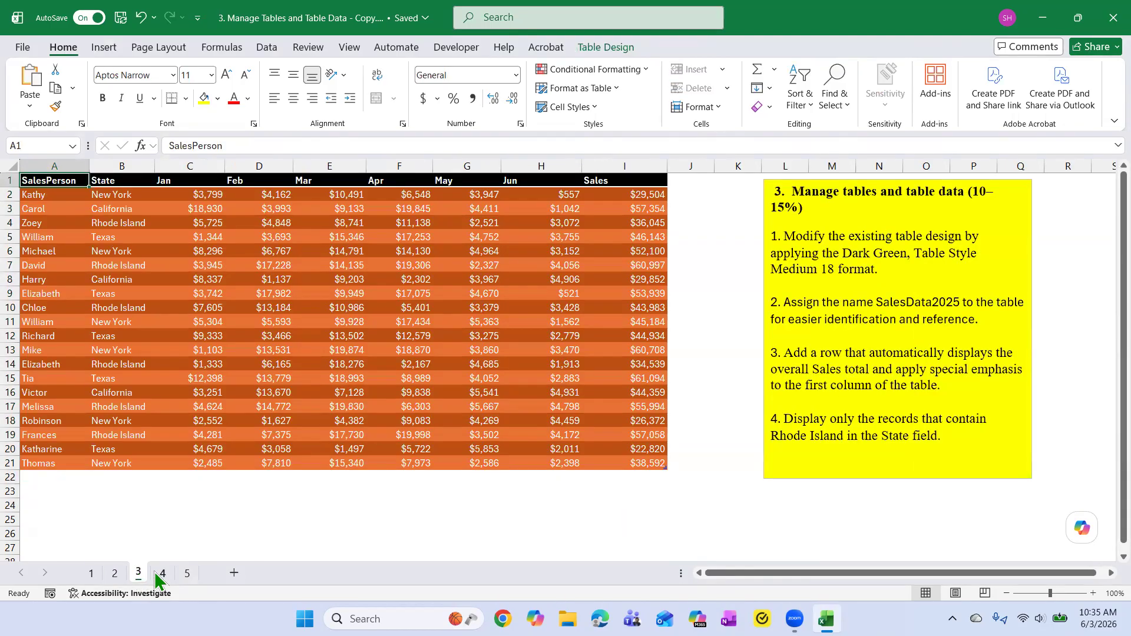
left_click(160, 574)
left_click_drag(47, 211, 55, 476)
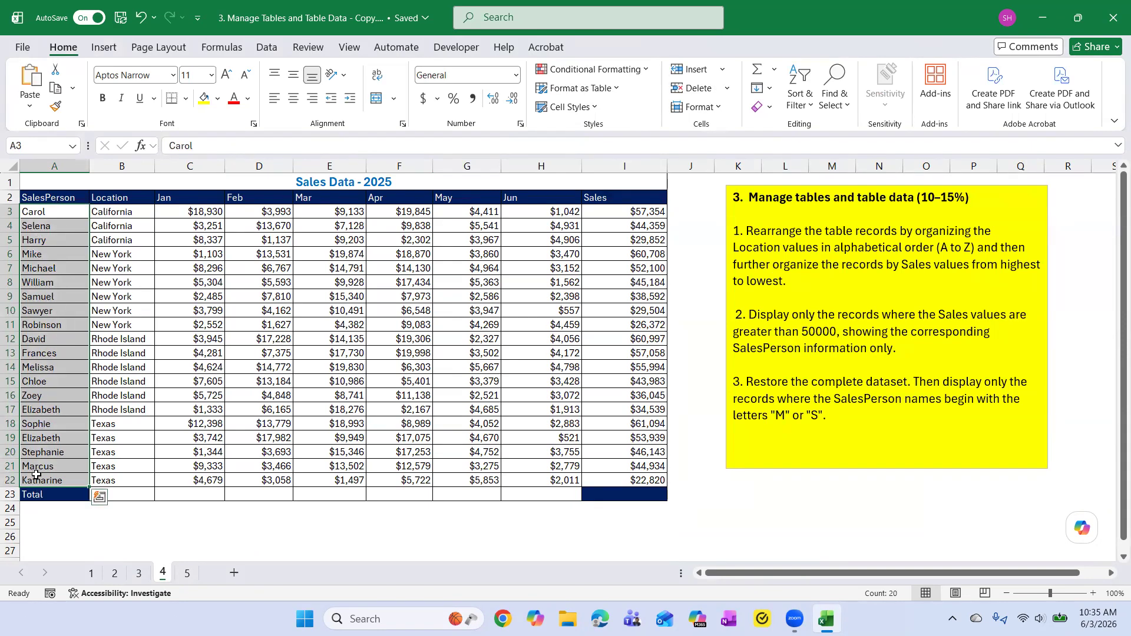
left_click(186, 572)
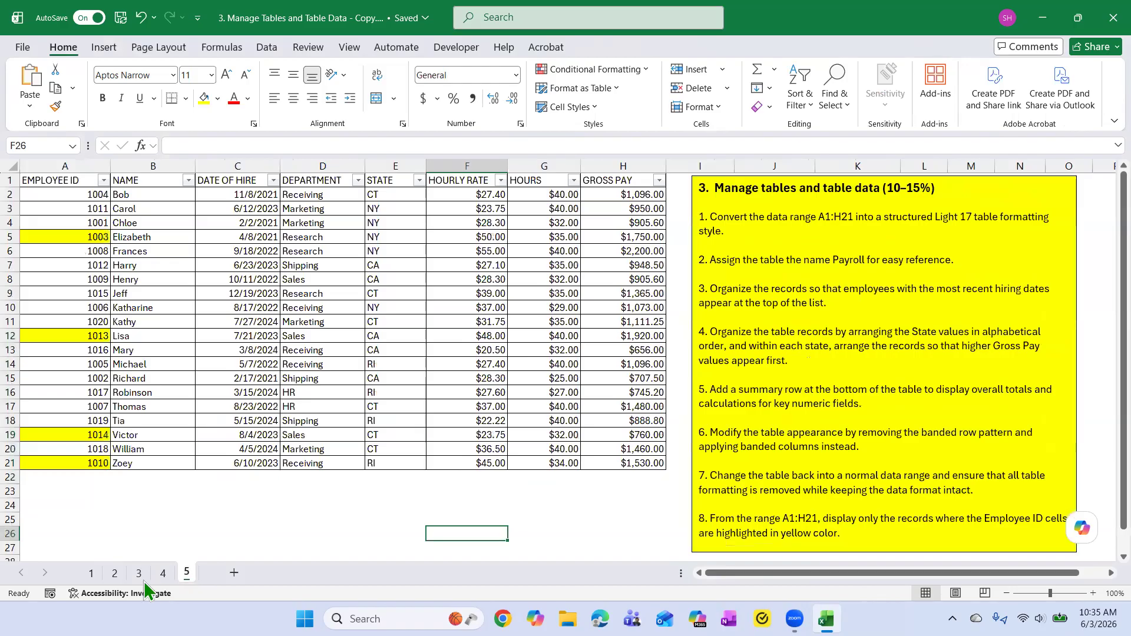
left_click(114, 575)
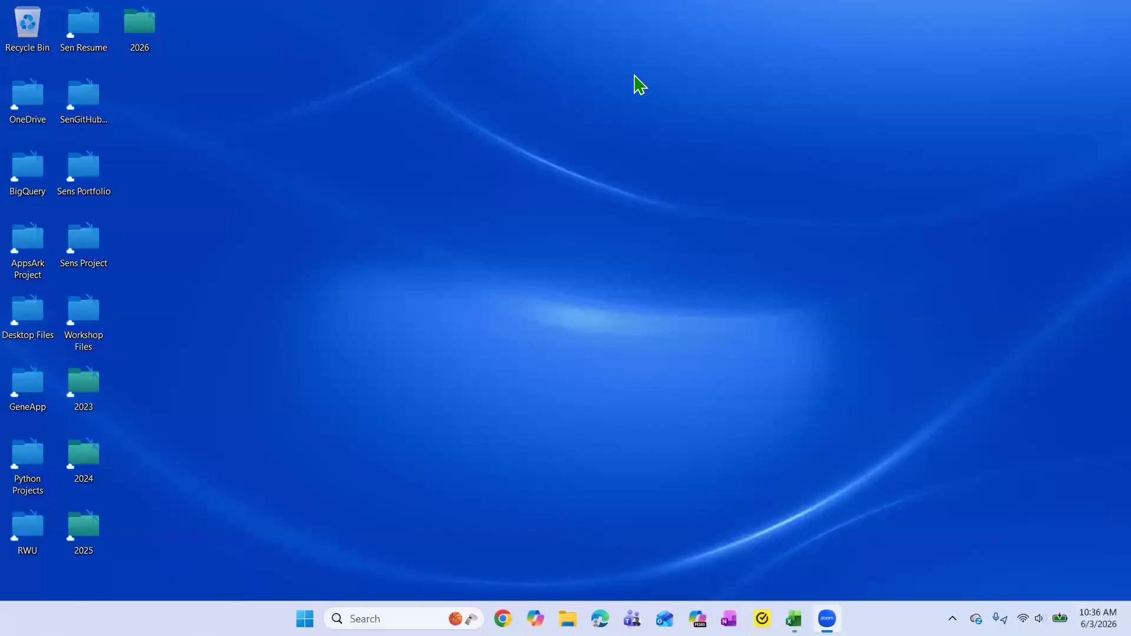
Step: Switch back to the Excel workbook and reread the note about highlighting duplicate values on sheet 2
left_click(794, 619)
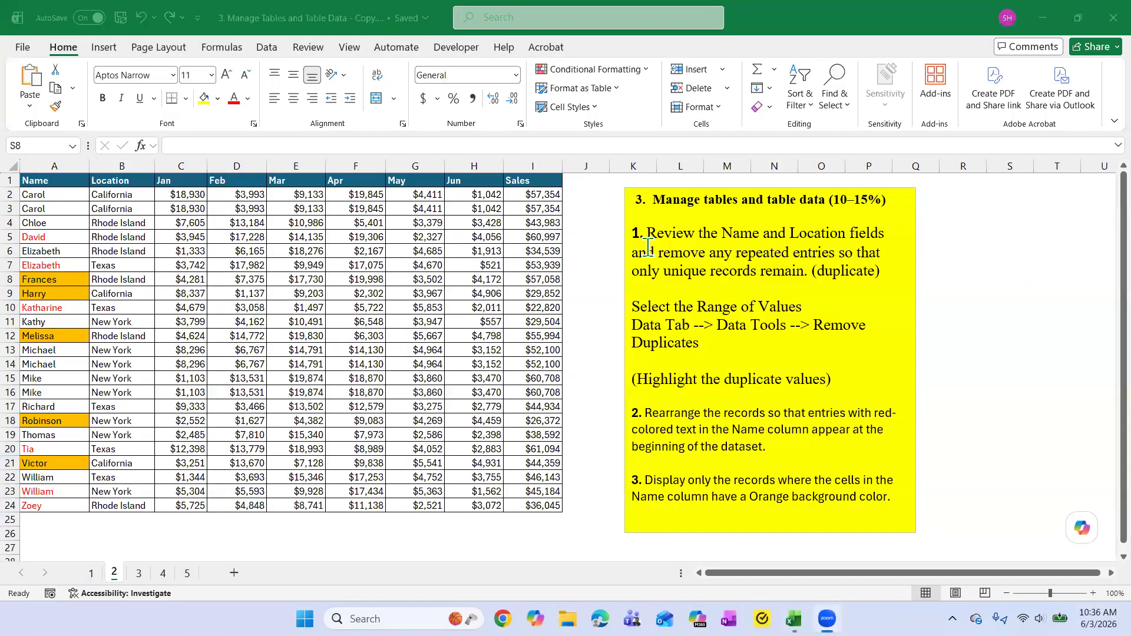
left_click(596, 448)
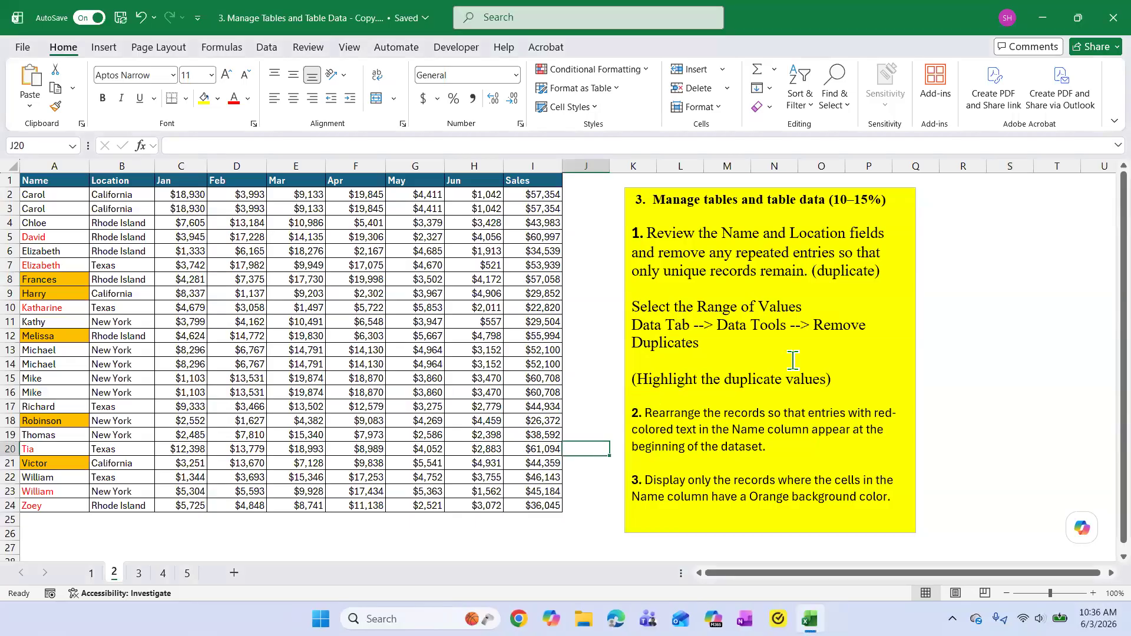
left_click(645, 380)
left_click_drag(644, 380, 831, 382)
left_click(832, 383)
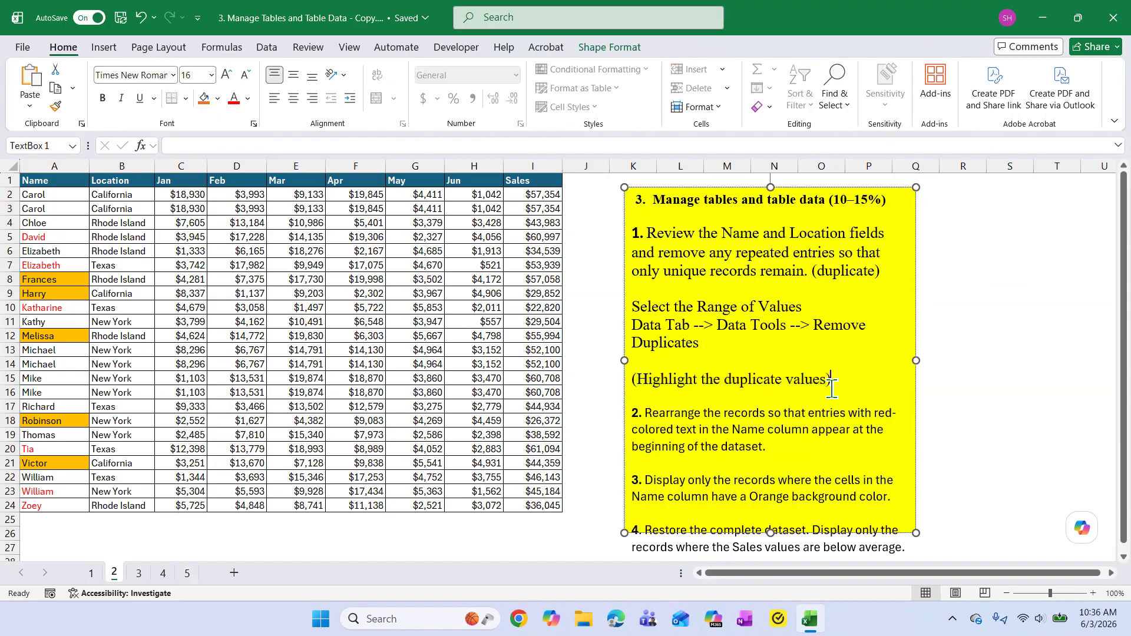
Step: Highlight the duplicate names in A2:A24 with a Duplicate Values rule using a custom green fill, and undo the highlighting
left_click_drag(47, 195, 48, 506)
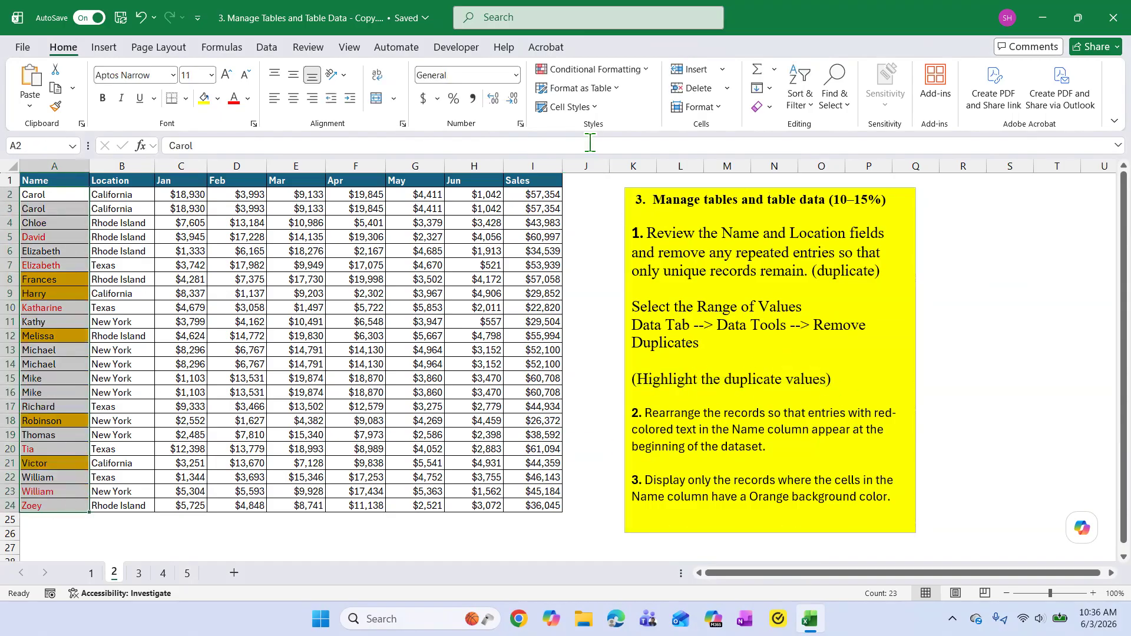
left_click(646, 70)
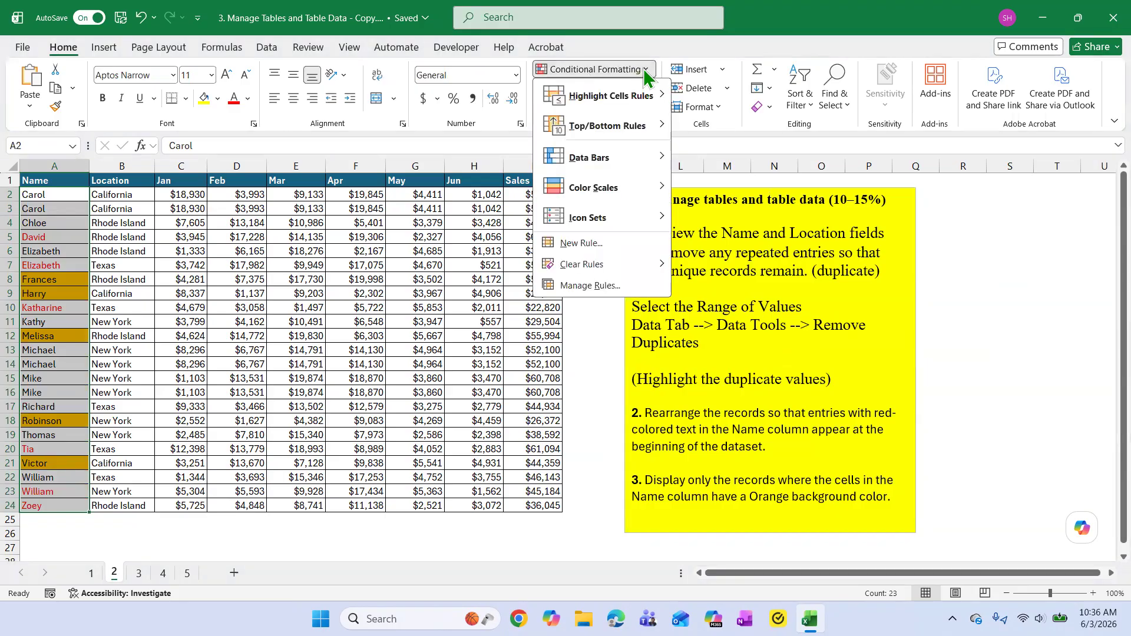
mouse_move(645, 100)
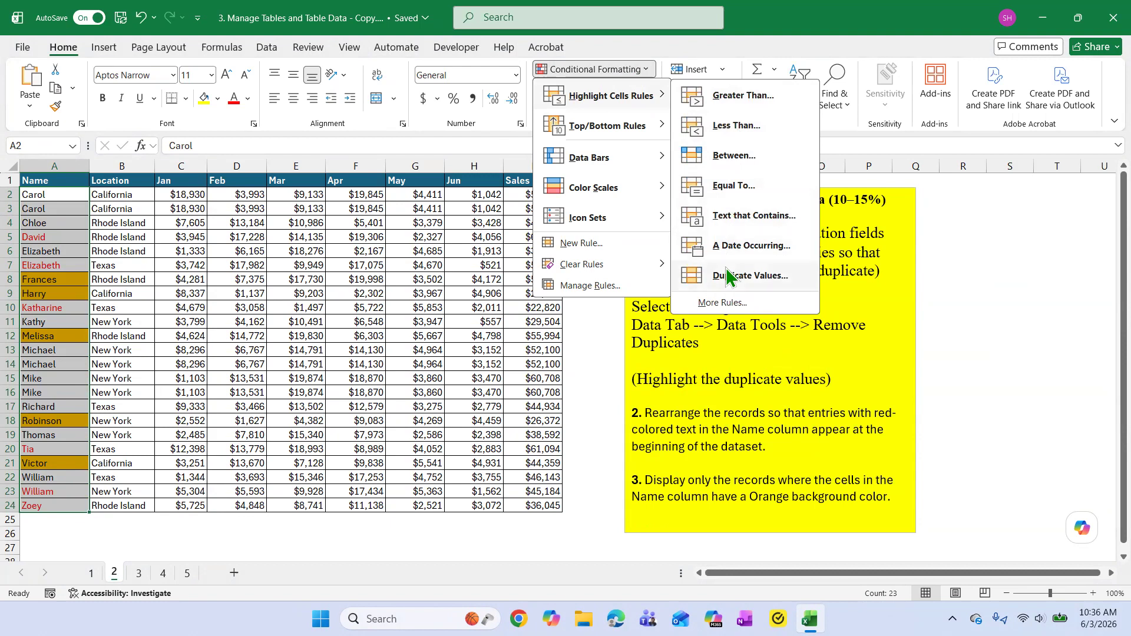
left_click(747, 275)
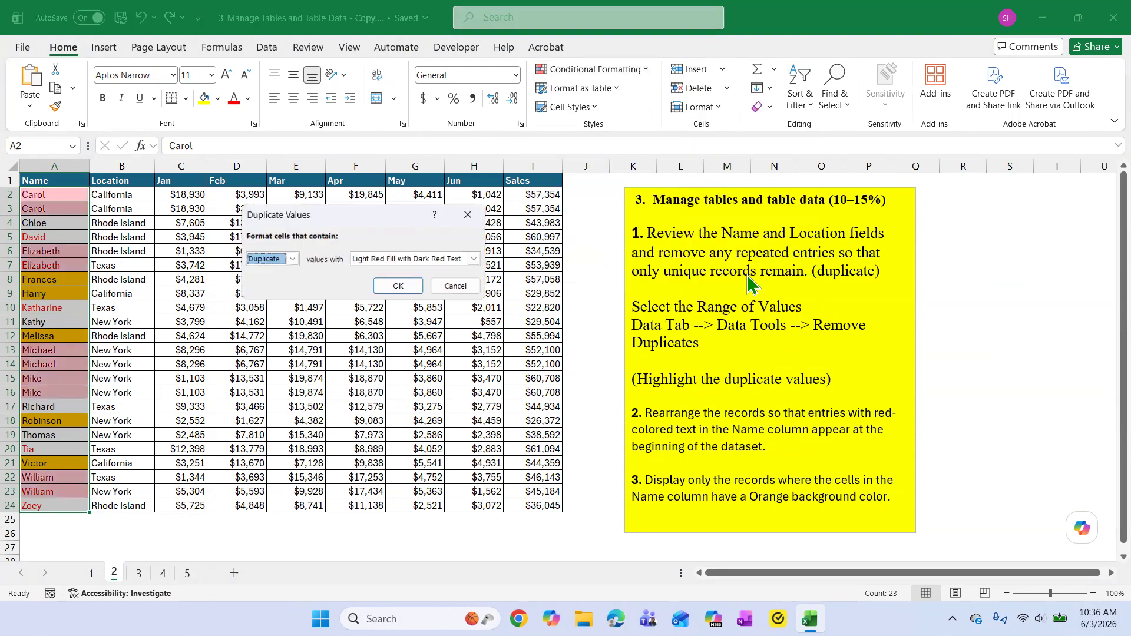
left_click(473, 260)
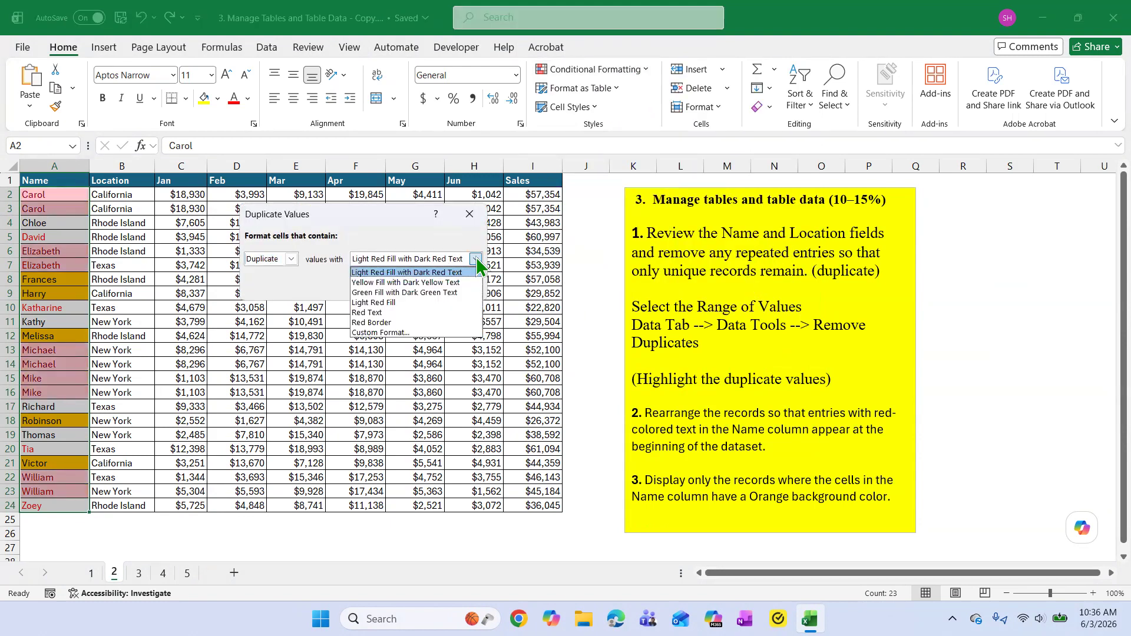
left_click(388, 333)
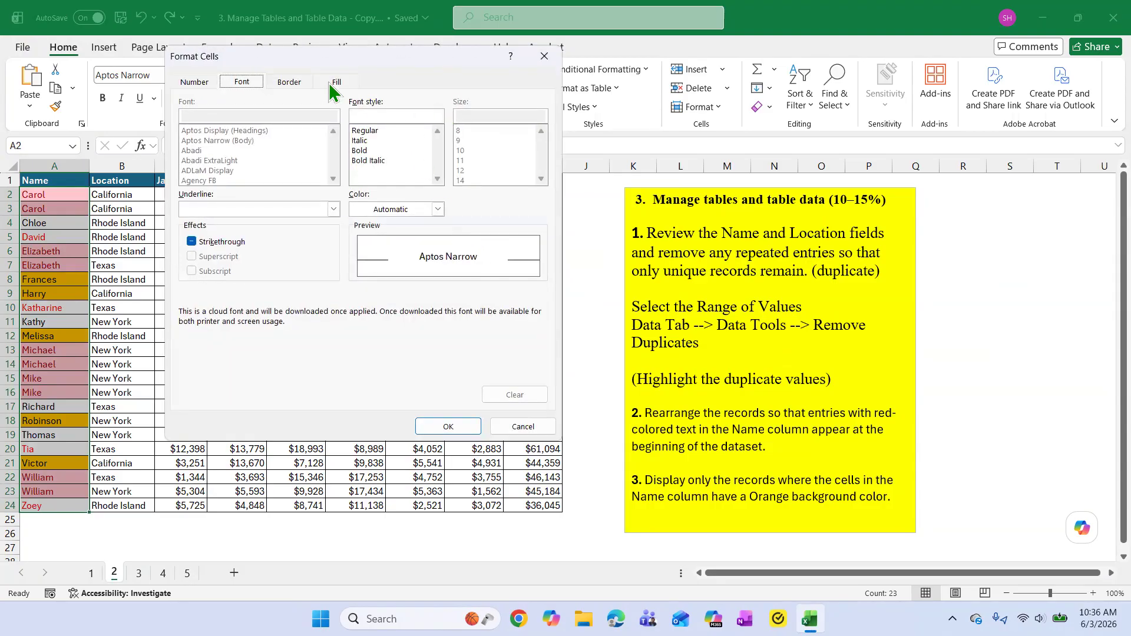
left_click(333, 84)
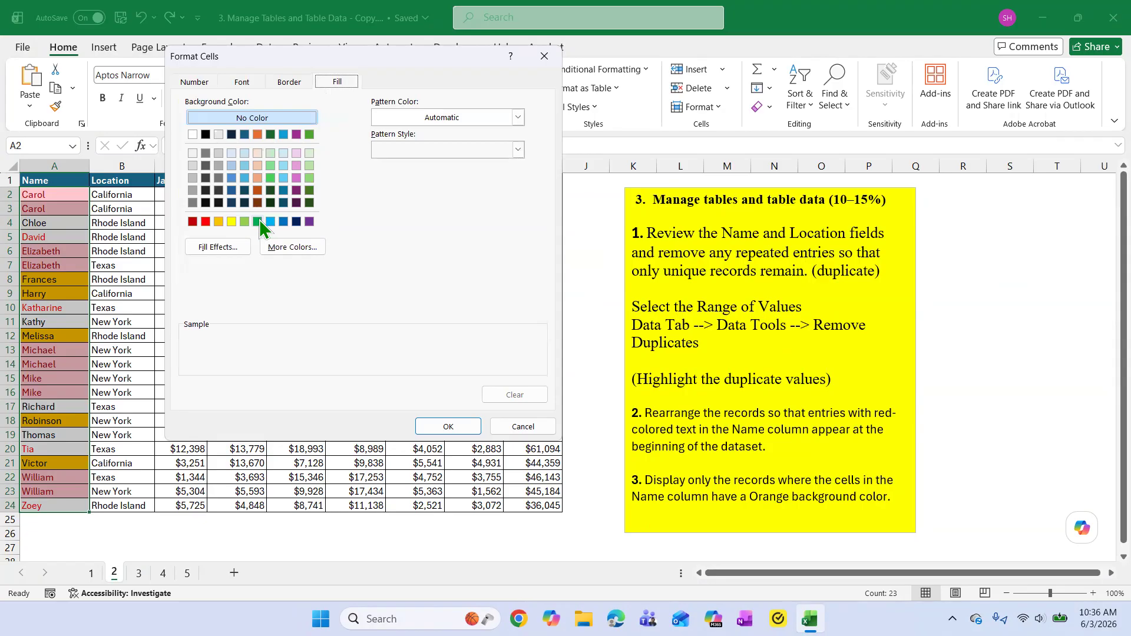
left_click(257, 221)
left_click(447, 428)
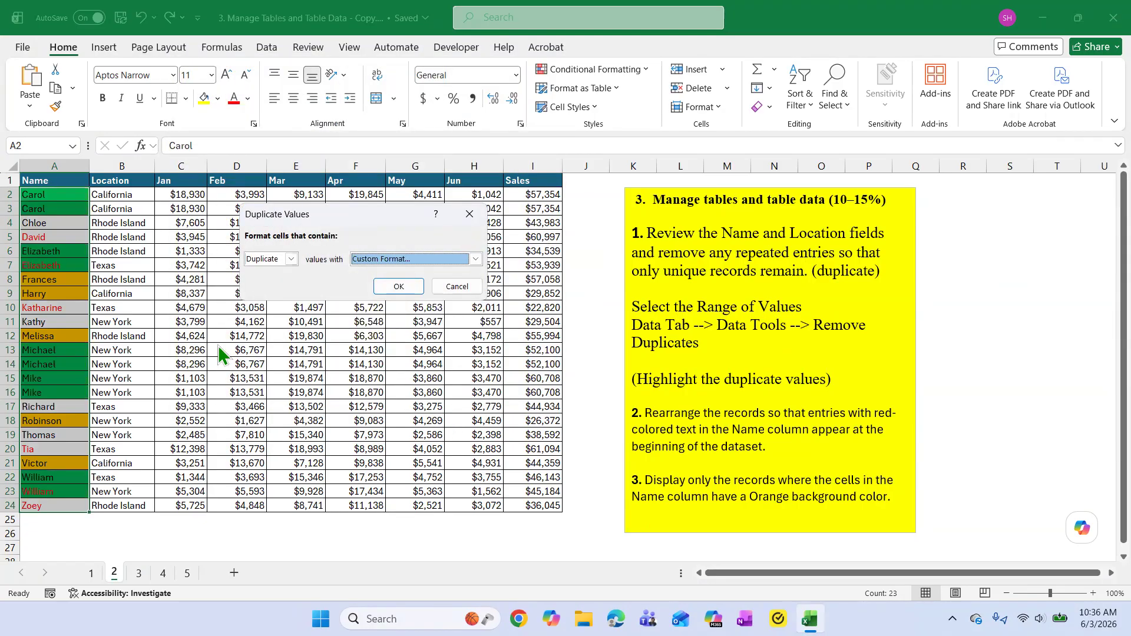
left_click(399, 287)
left_click(53, 247)
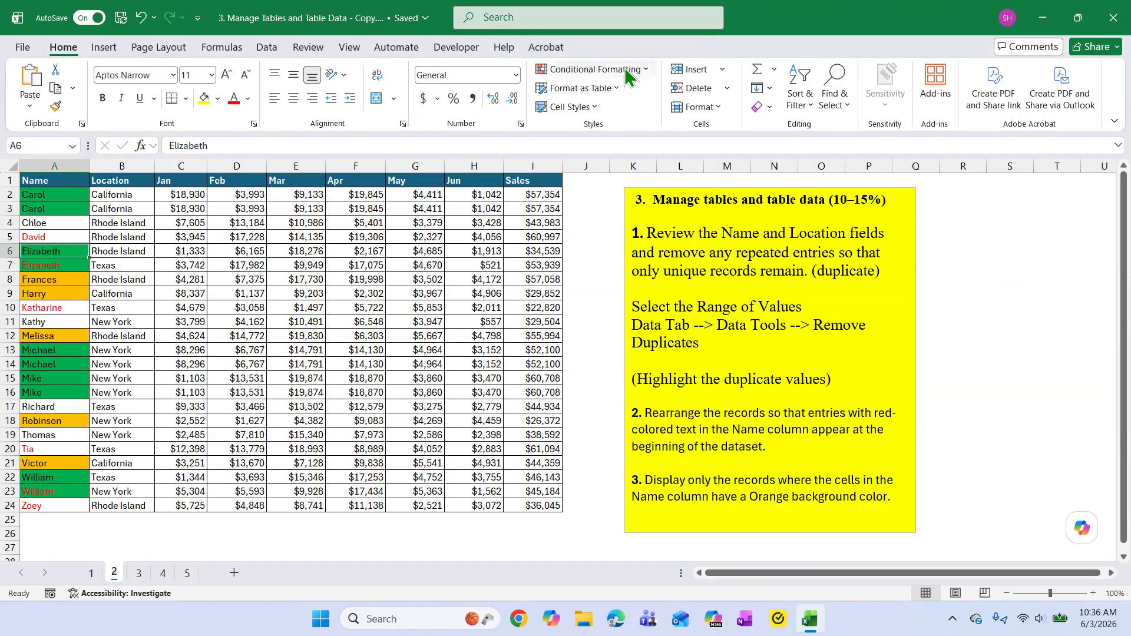
left_click(143, 18)
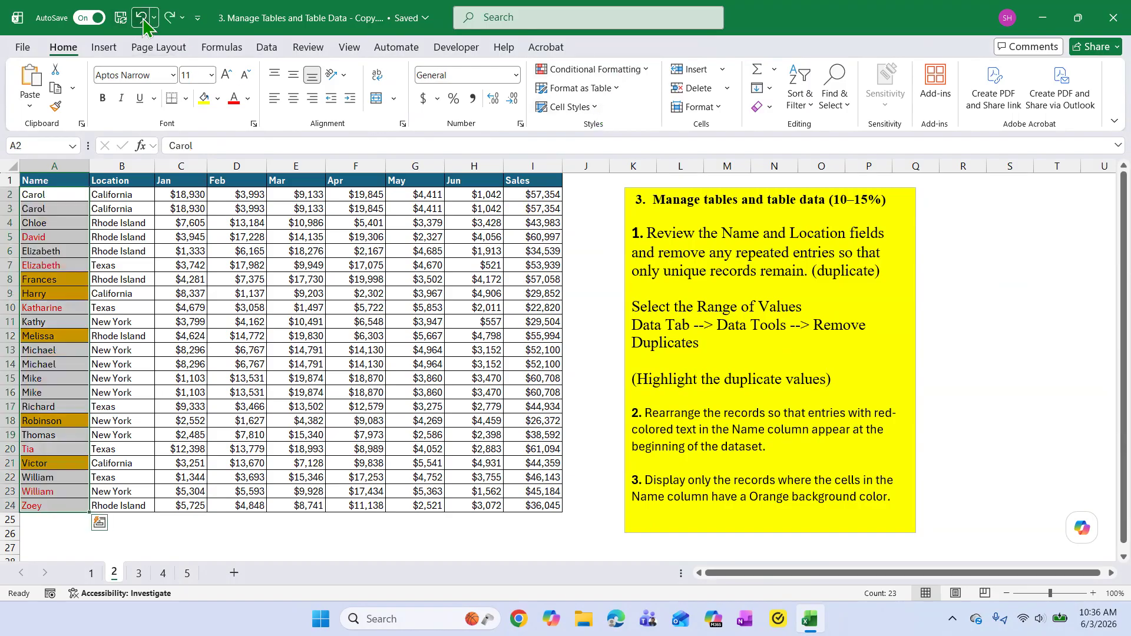
left_click(318, 325)
Step: Reduce the font size of the whole task 1 text in the yellow text box, including its notes, by one increment
left_click(867, 376)
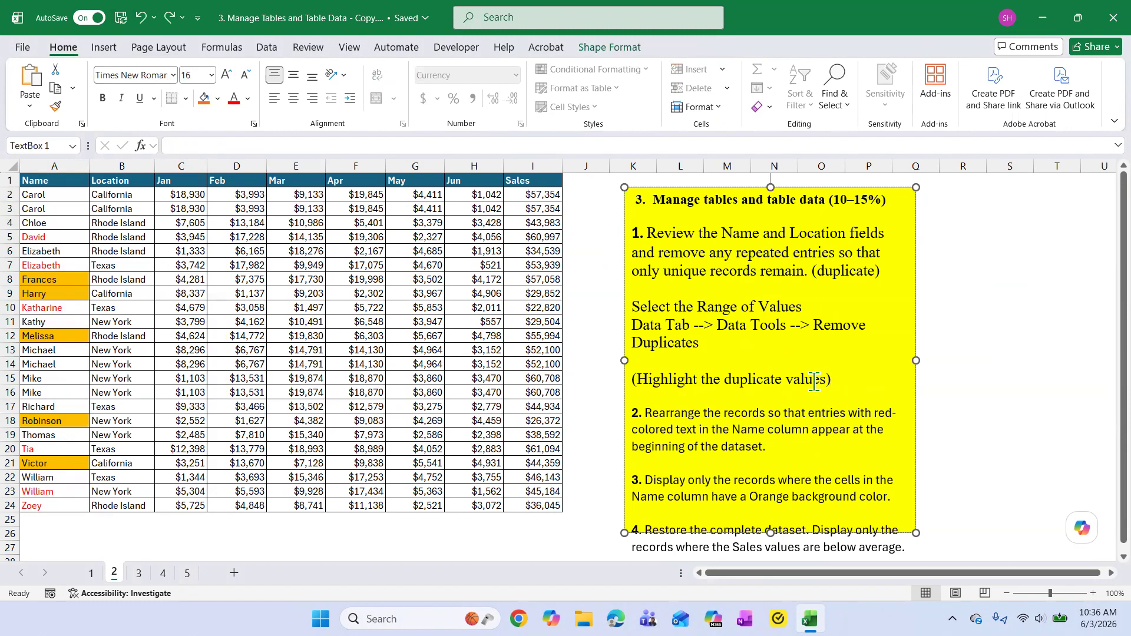
left_click_drag(849, 379, 624, 236)
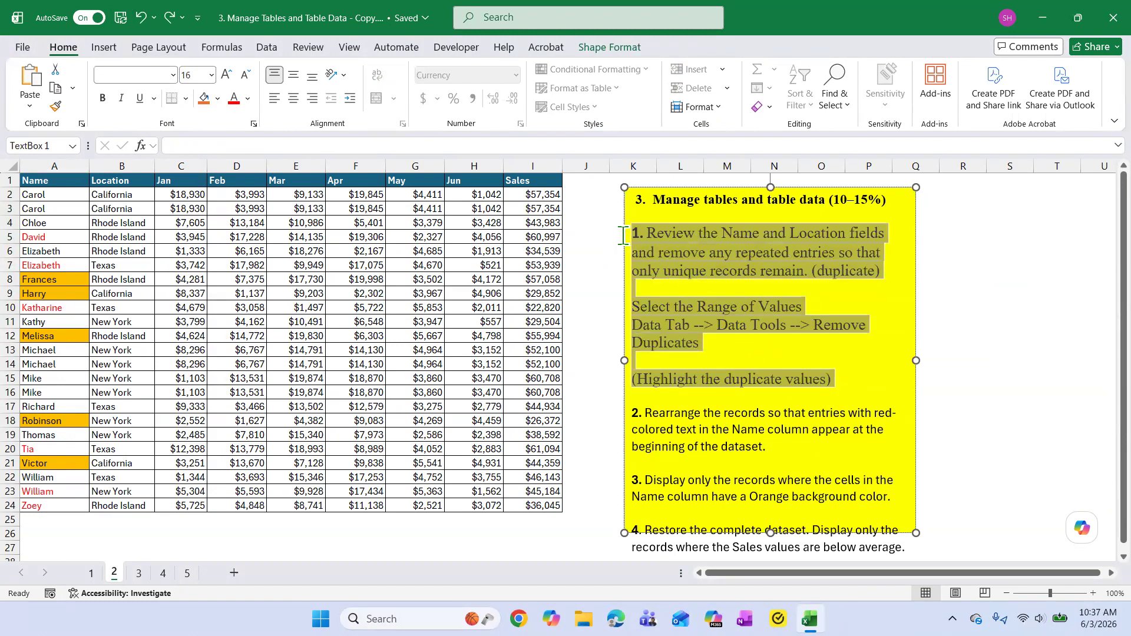
left_click(246, 76)
left_click(762, 474)
Step: Add the note "(Sort/Filter/Conditional)" to the end of task 2 in the yellow text box
left_click_drag(642, 370, 900, 413)
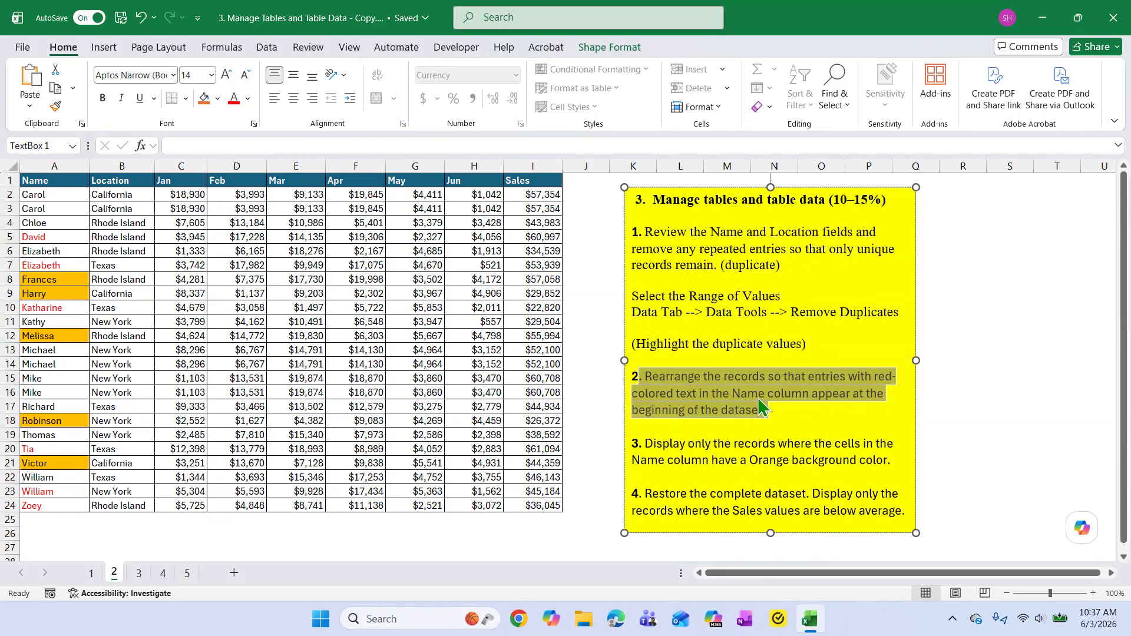
left_click(683, 427)
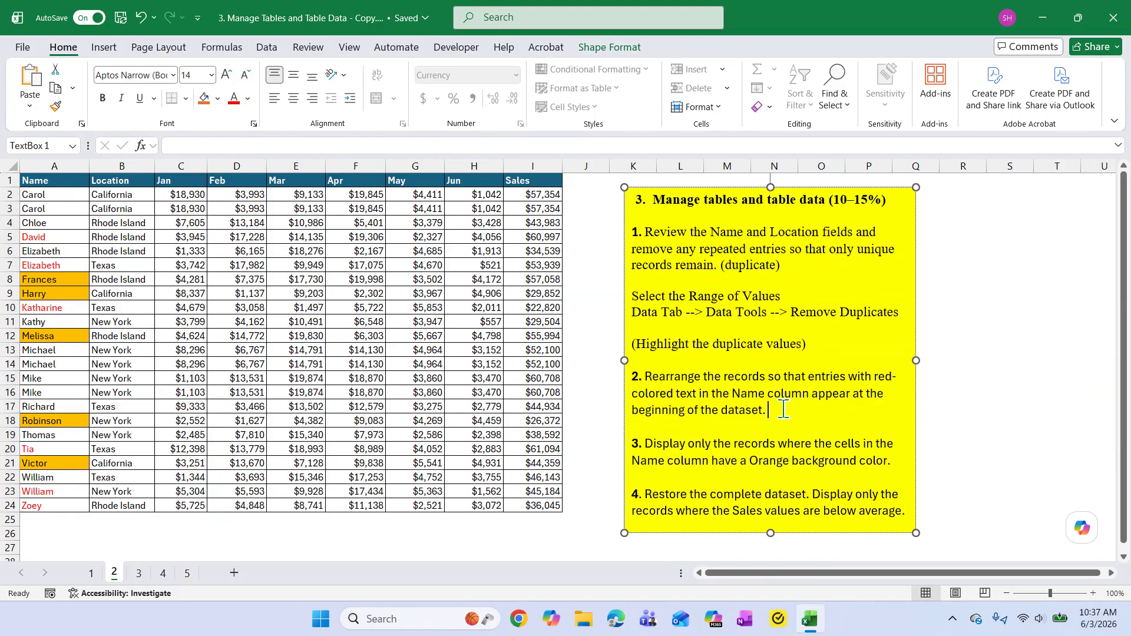
type("(Sort/Filter")
type("/Conditional")
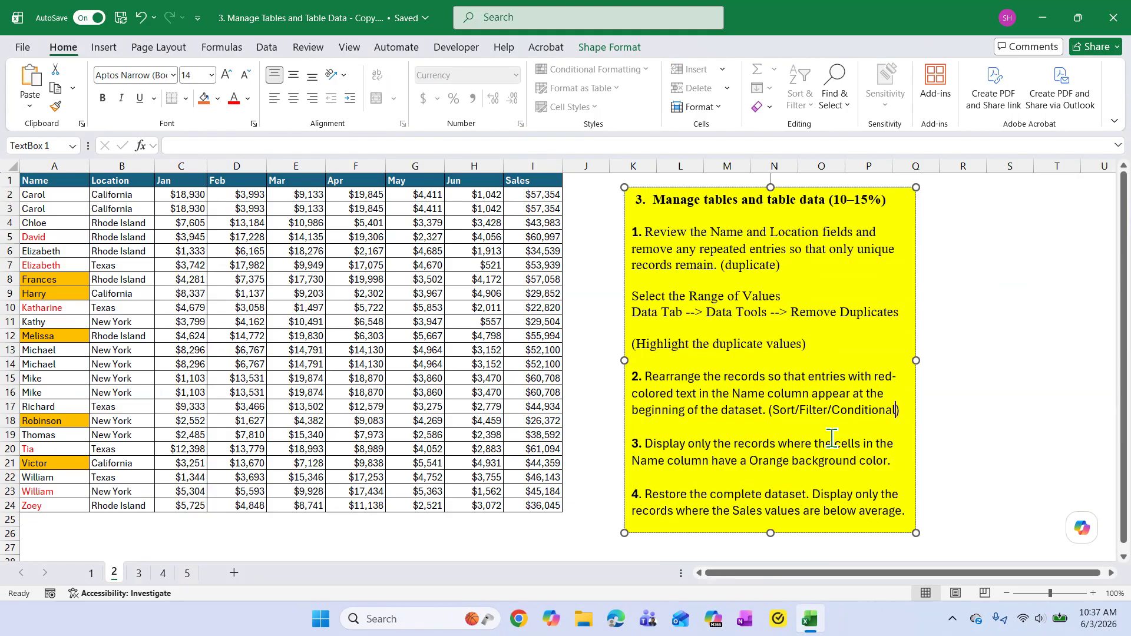
left_click(832, 439)
Step: Make the word "Sort" bold in the note at the end of task 2
left_click(646, 376)
left_click_drag(773, 410, 795, 408)
left_click(807, 386)
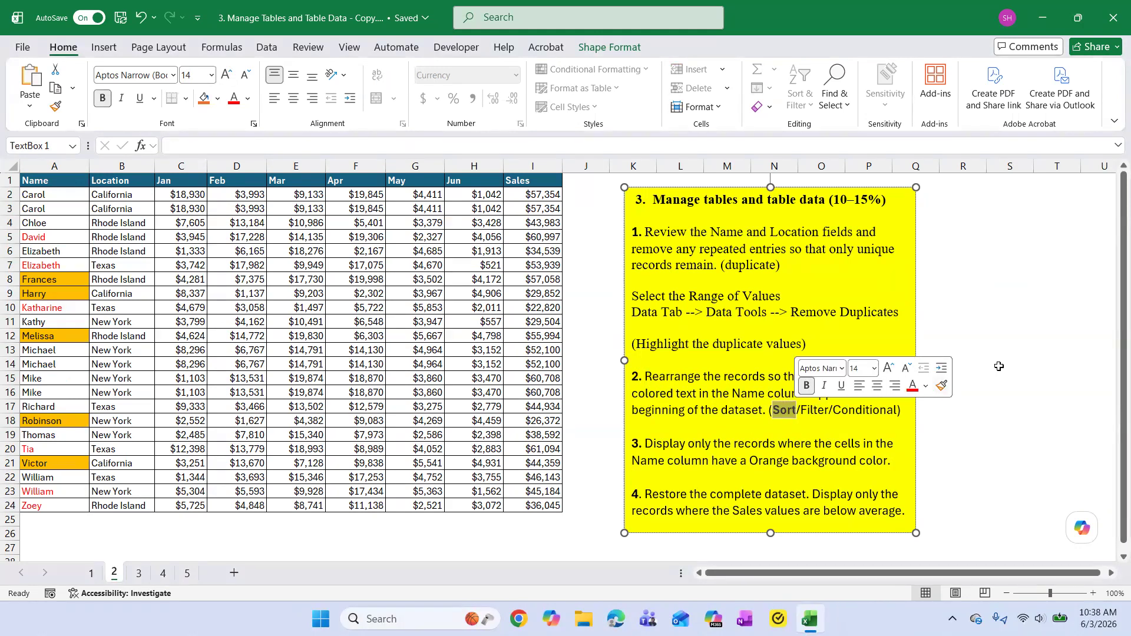
left_click(1000, 366)
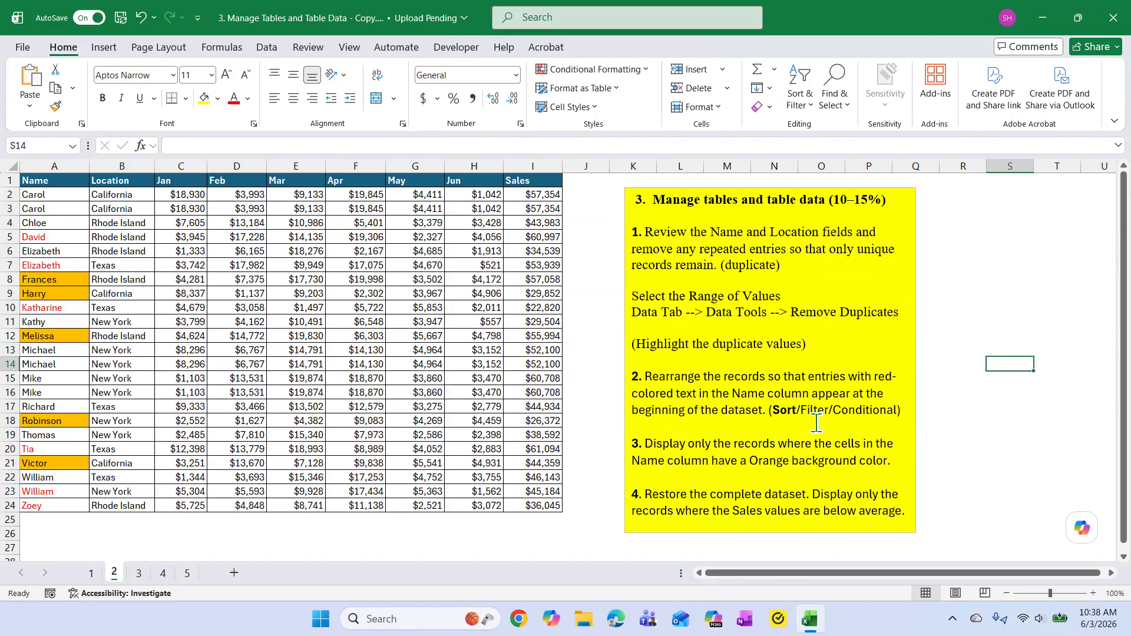
Step: Sort the records on sheet 2 so that the rows with red font color in the Name column come first, and check them
left_click_drag(645, 377, 775, 370)
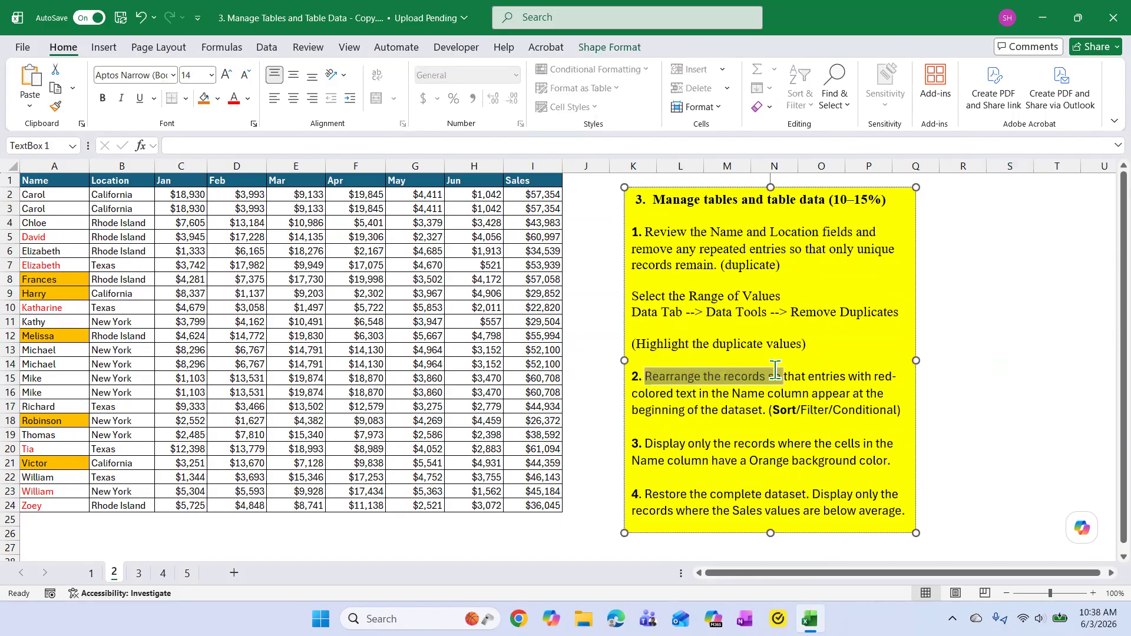
left_click(236, 306)
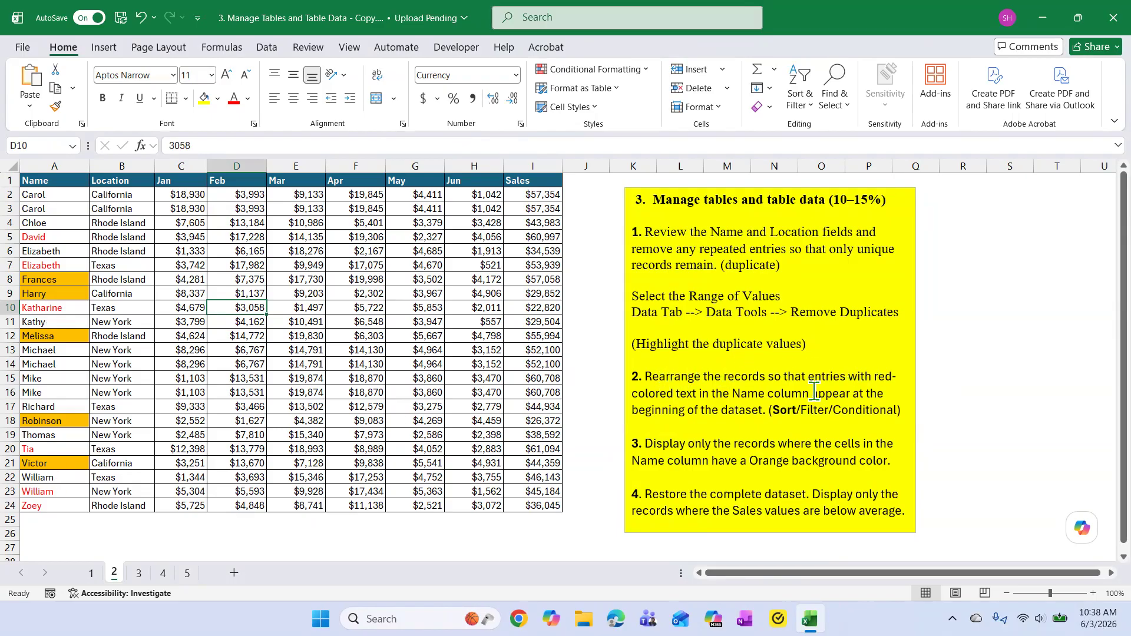
left_click(57, 242)
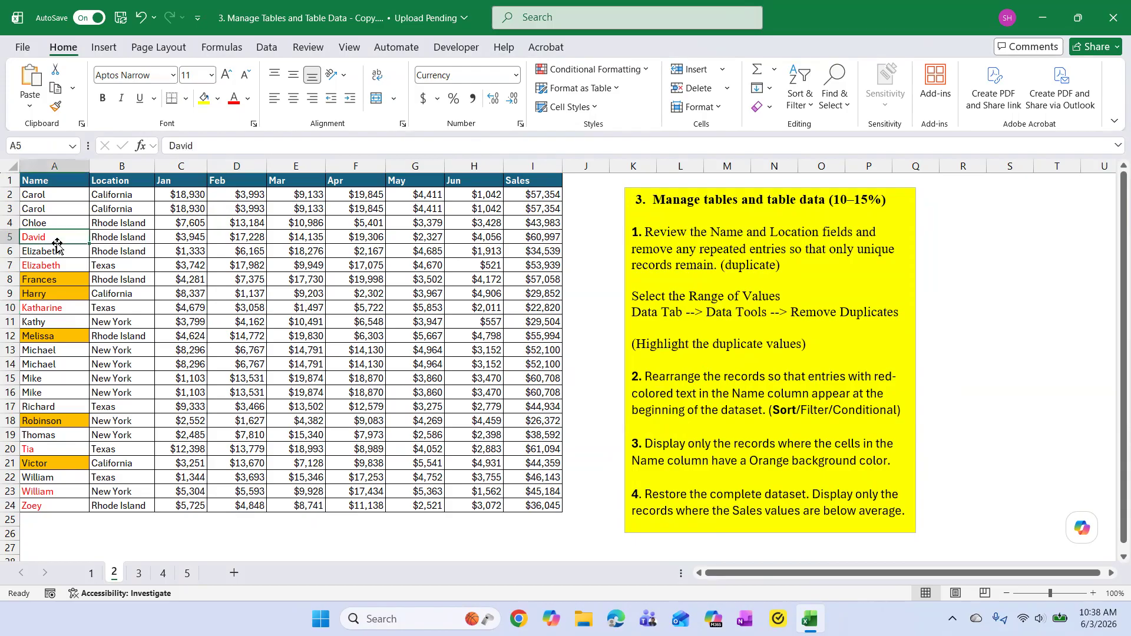
left_click(62, 266)
left_click(65, 308)
left_click(53, 451)
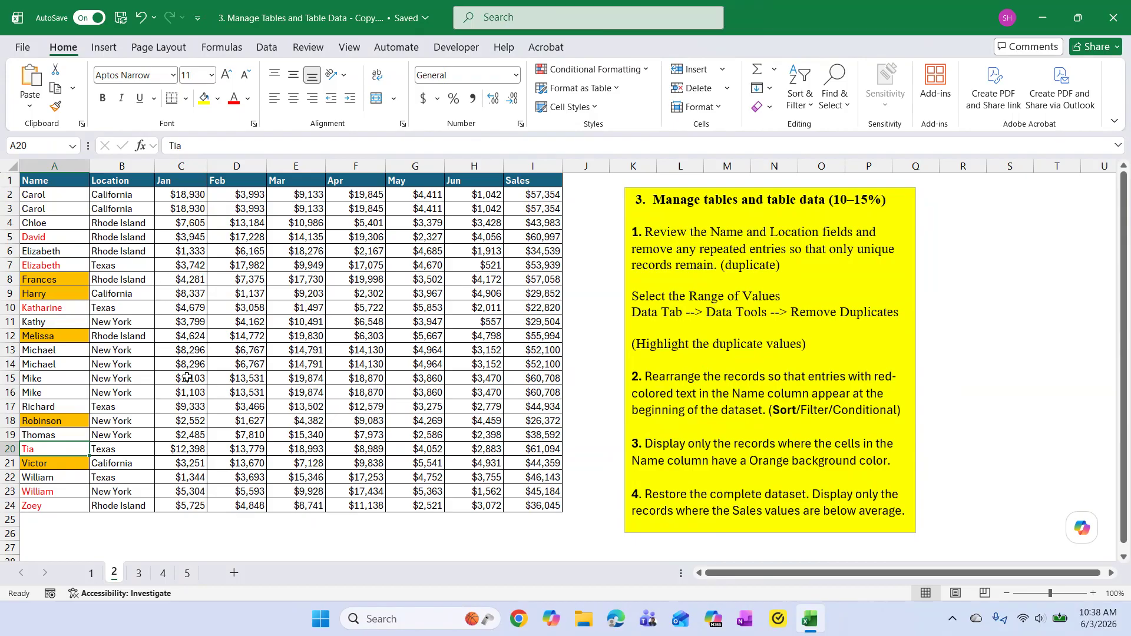
left_click(51, 238)
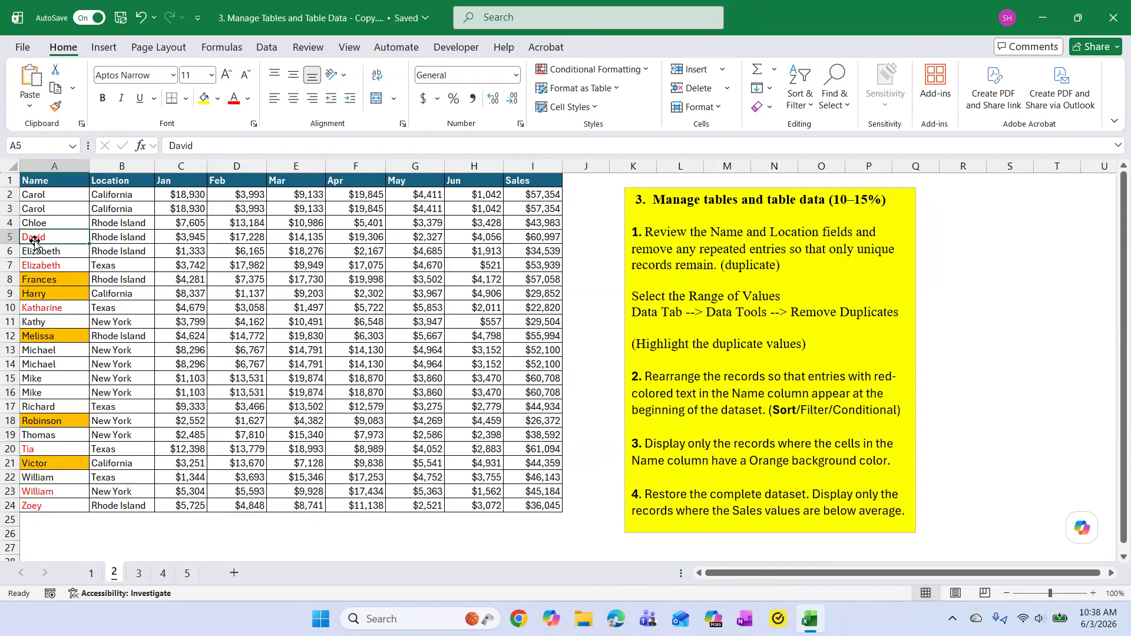
right_click(68, 237)
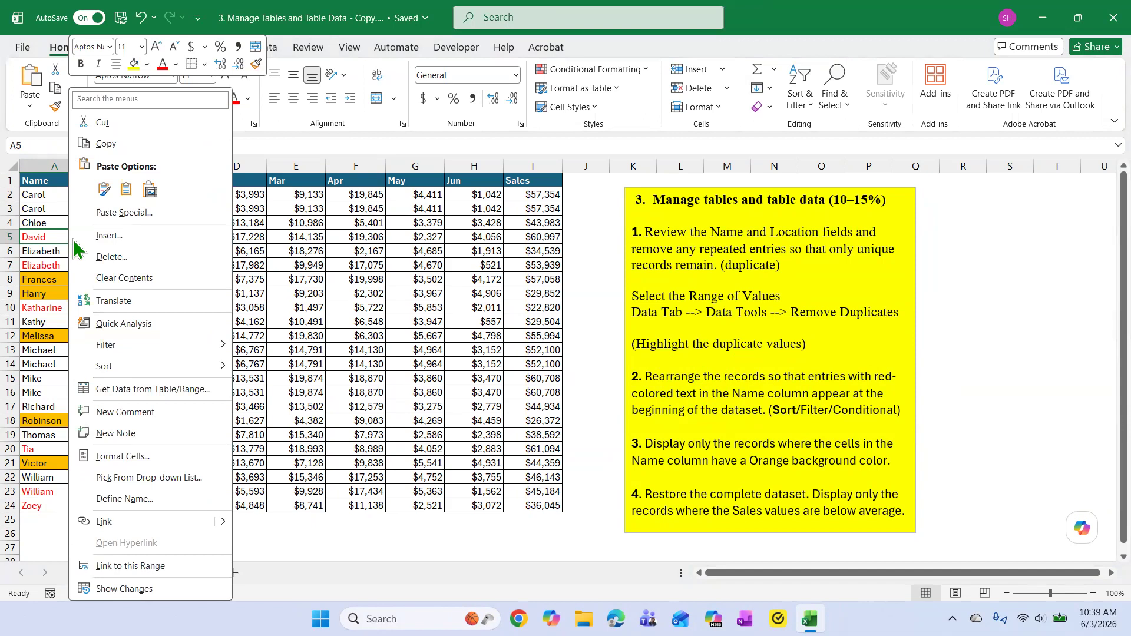
mouse_move(195, 365)
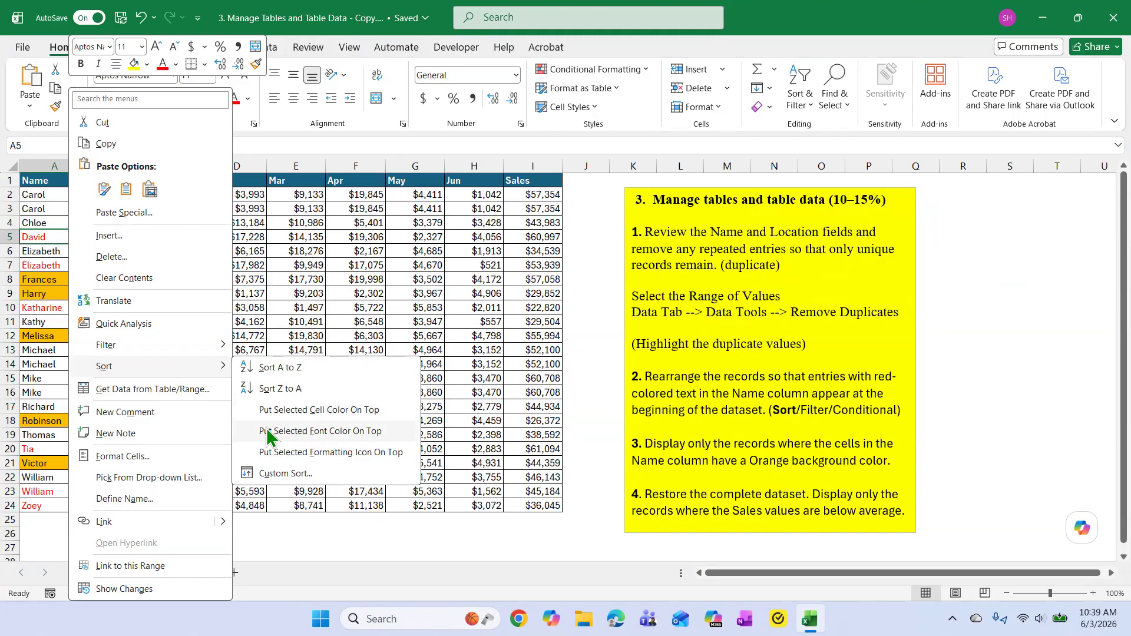
left_click(343, 430)
left_click_drag(71, 192, 68, 264)
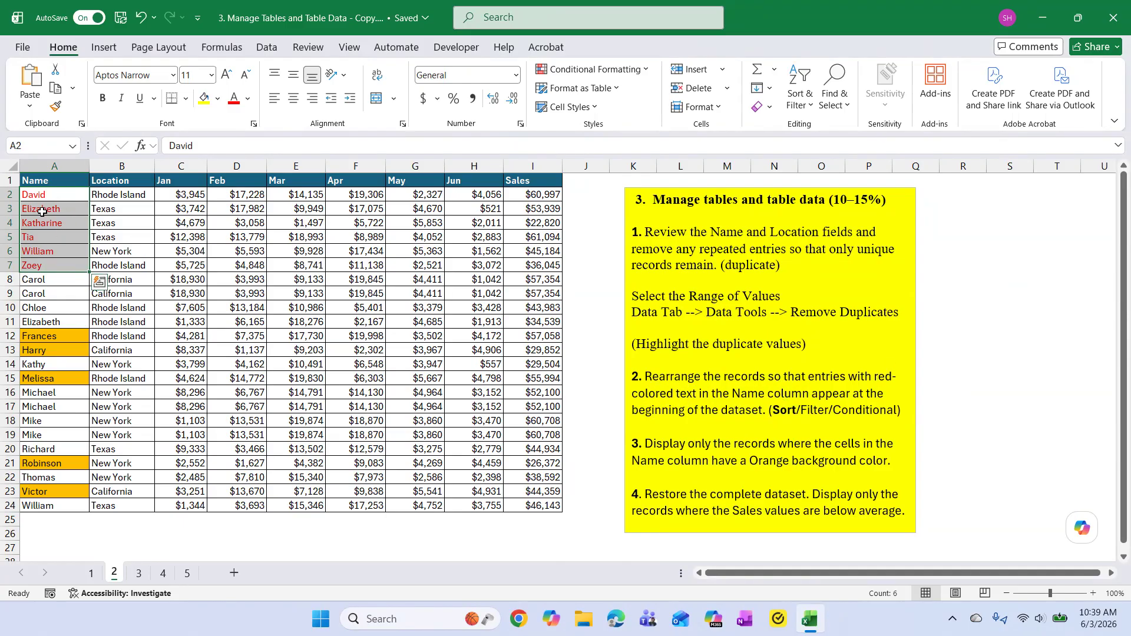
left_click_drag(35, 195, 548, 267)
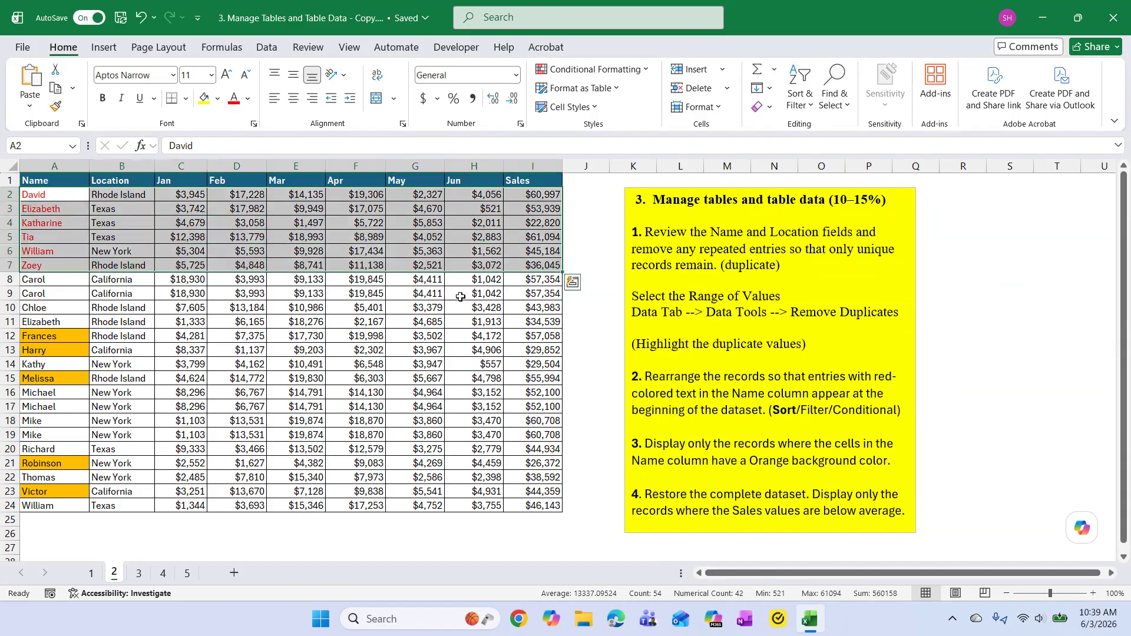
Step: Delete the note "(Sort/Filter/Conditional)" from task 2, keeping a blank line before task 3
left_click(780, 410)
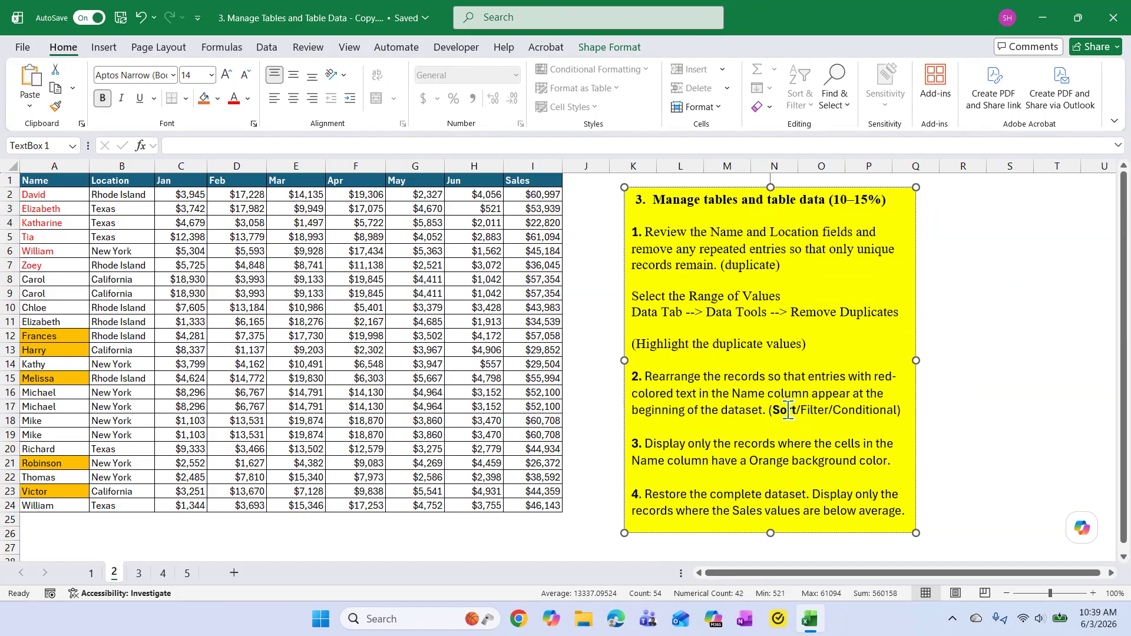
left_click(771, 410)
left_click_drag(769, 411, 902, 410)
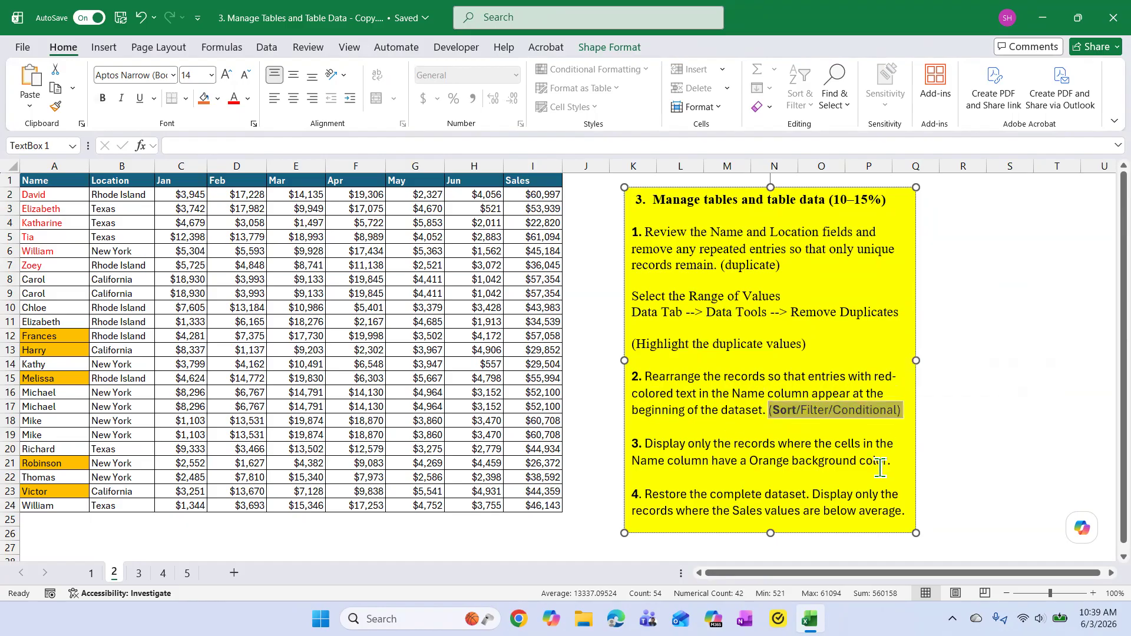
key("Delete")
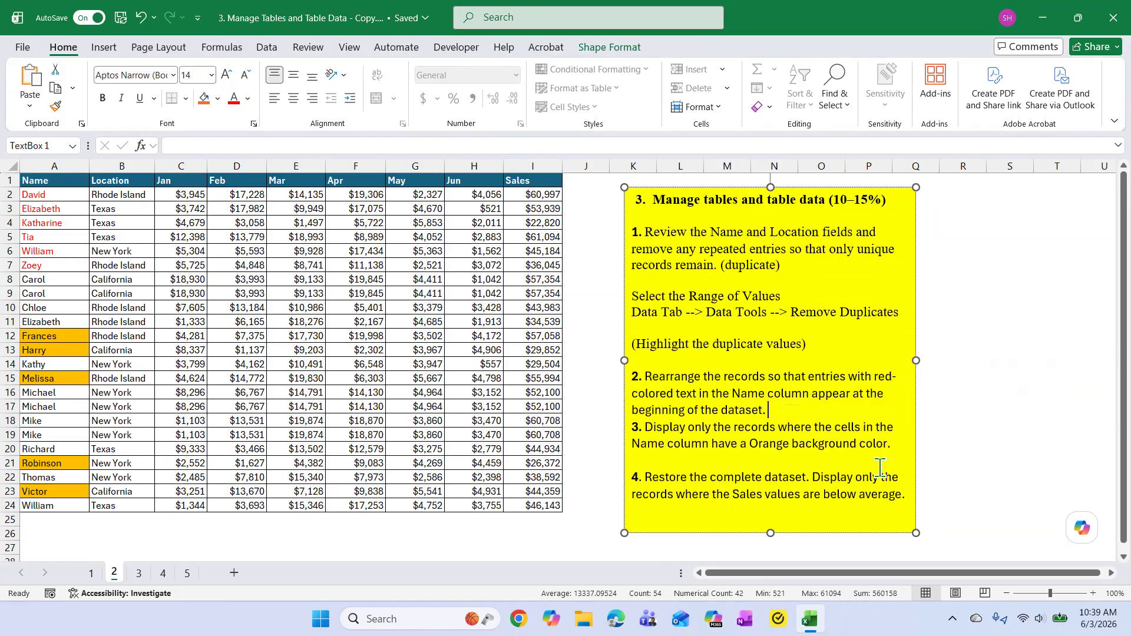
key("Return")
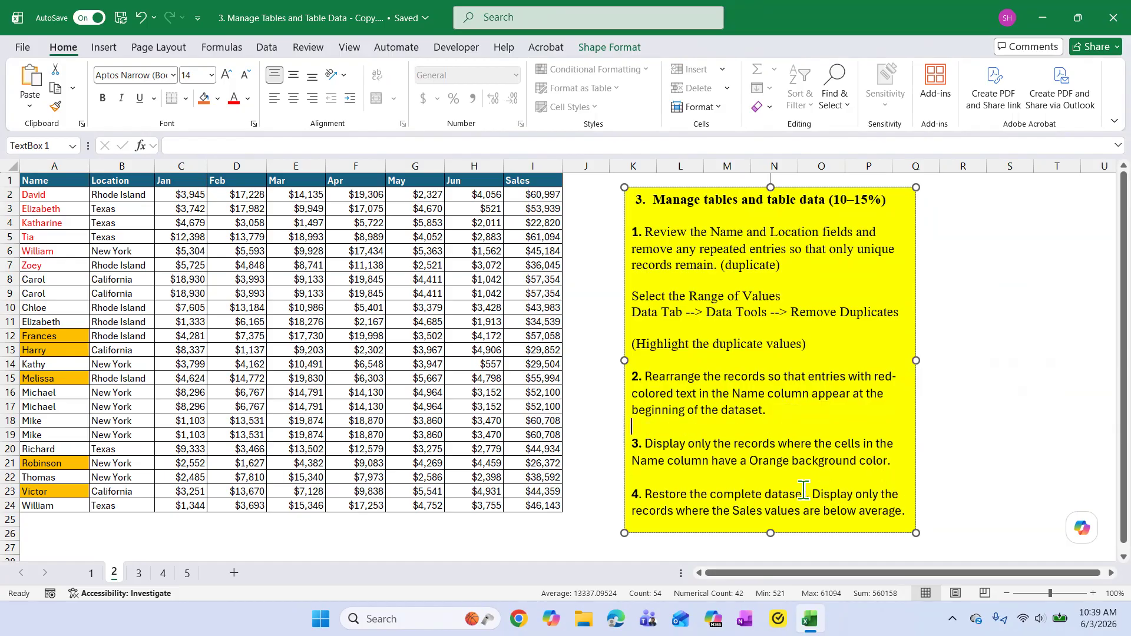
scroll(787, 462, "down", 2)
scroll(650, 362, "up", 2)
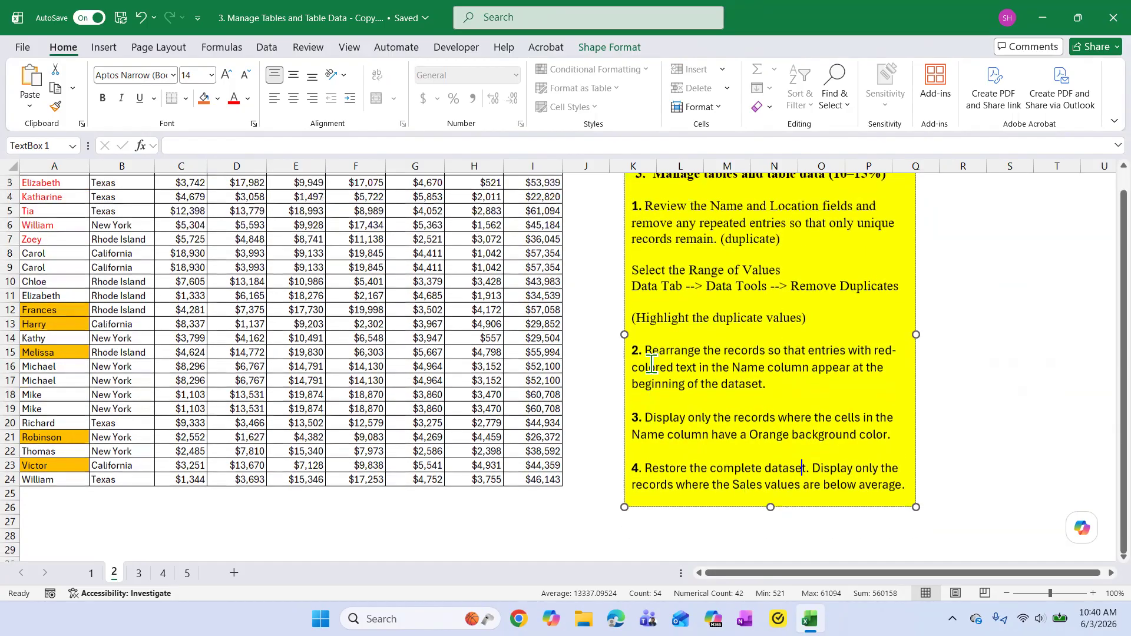
Step: Reread task 3 and filter the table by the orange cell color in the Name column
left_click_drag(648, 443, 778, 446)
left_click(753, 478)
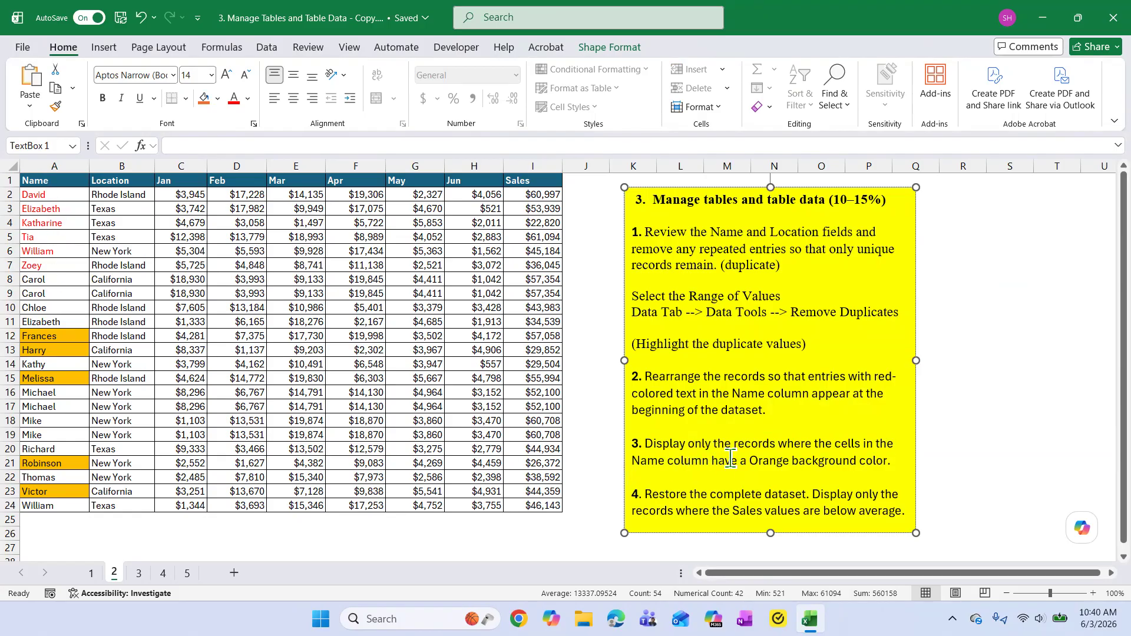
left_click_drag(750, 463, 888, 464)
left_click(821, 478)
left_click_drag(749, 461, 836, 455)
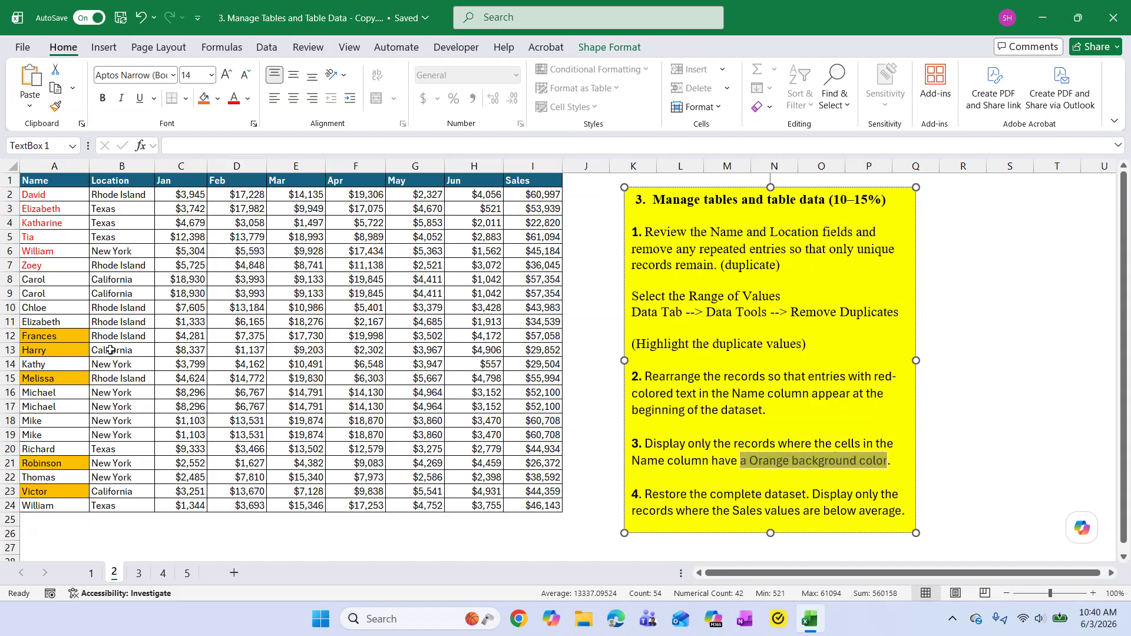
left_click(64, 337)
left_click(63, 352)
left_click(59, 380)
left_click(65, 337)
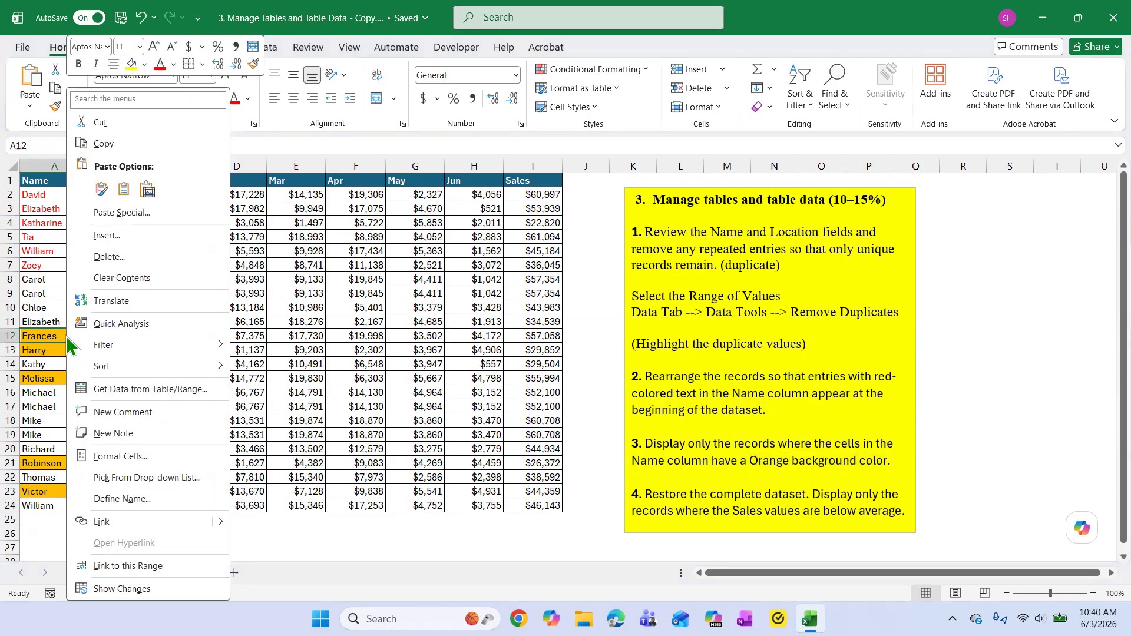
mouse_move(120, 353)
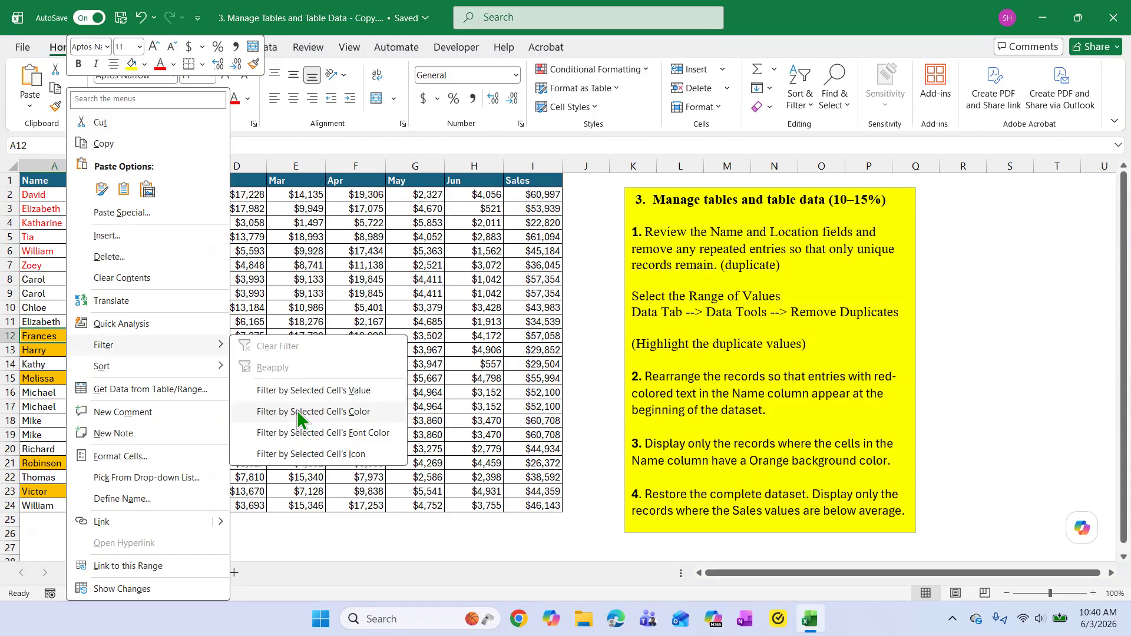
left_click(356, 413)
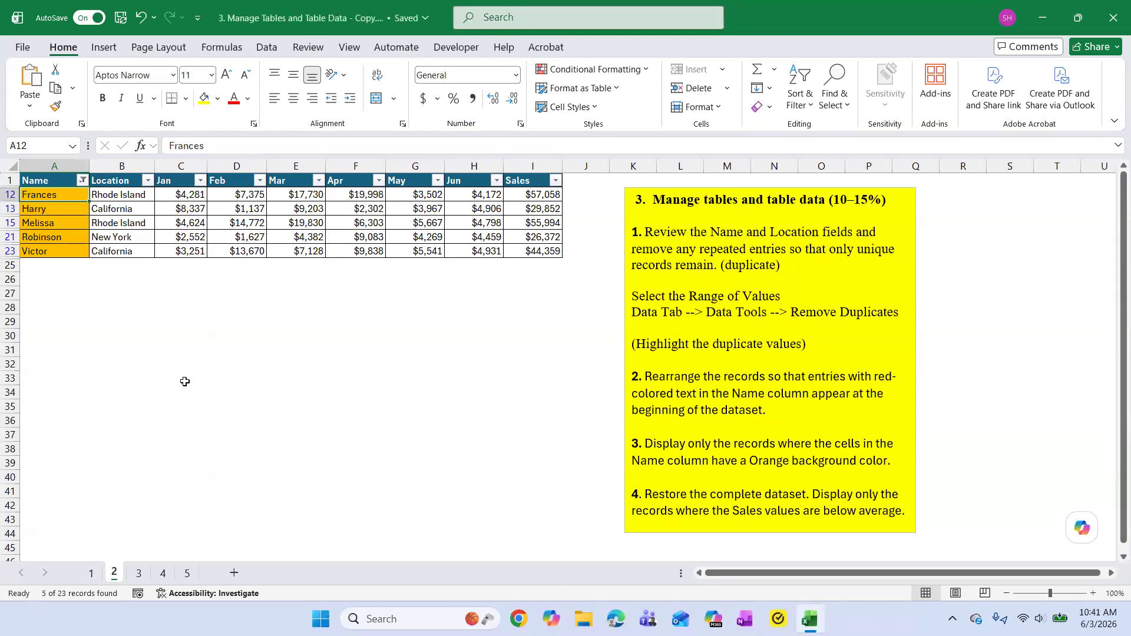
Step: Open the filter options of the Name column
left_click(82, 182)
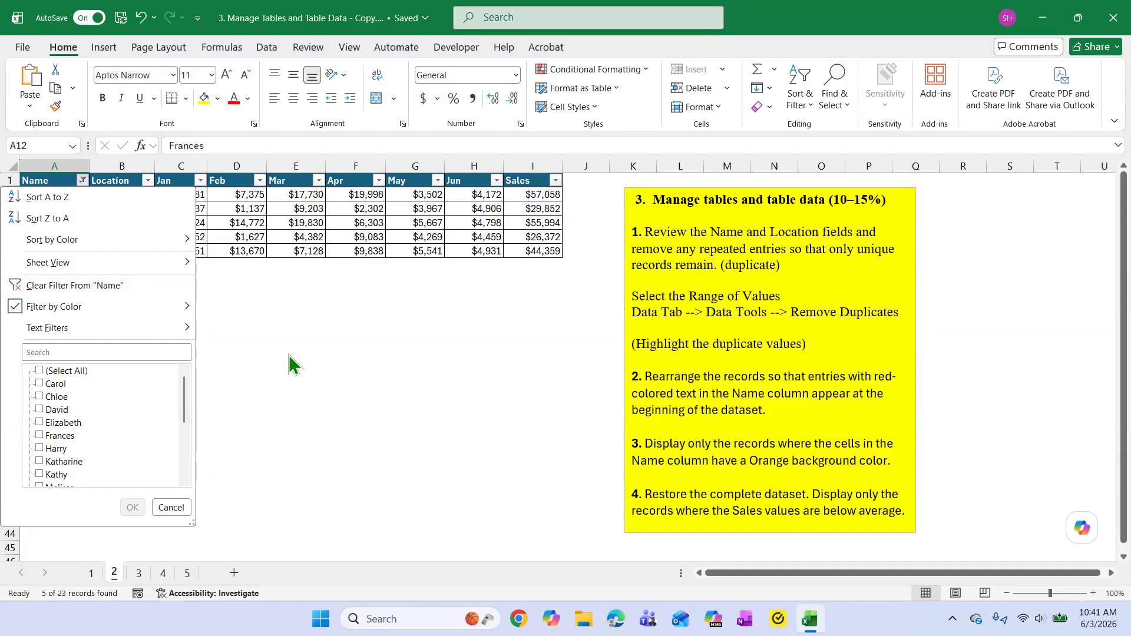
Step: Clear the filter from the Name column and bold "below average" in instruction 4 of the yellow text box
left_click(76, 286)
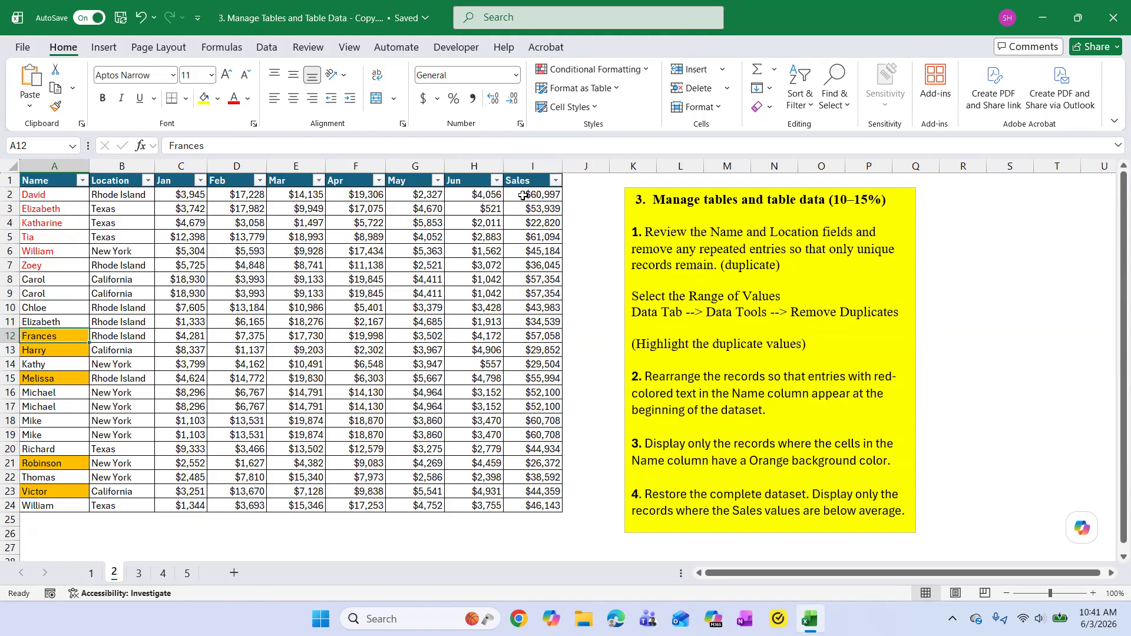
left_click(823, 511)
left_click(901, 511, "shift")
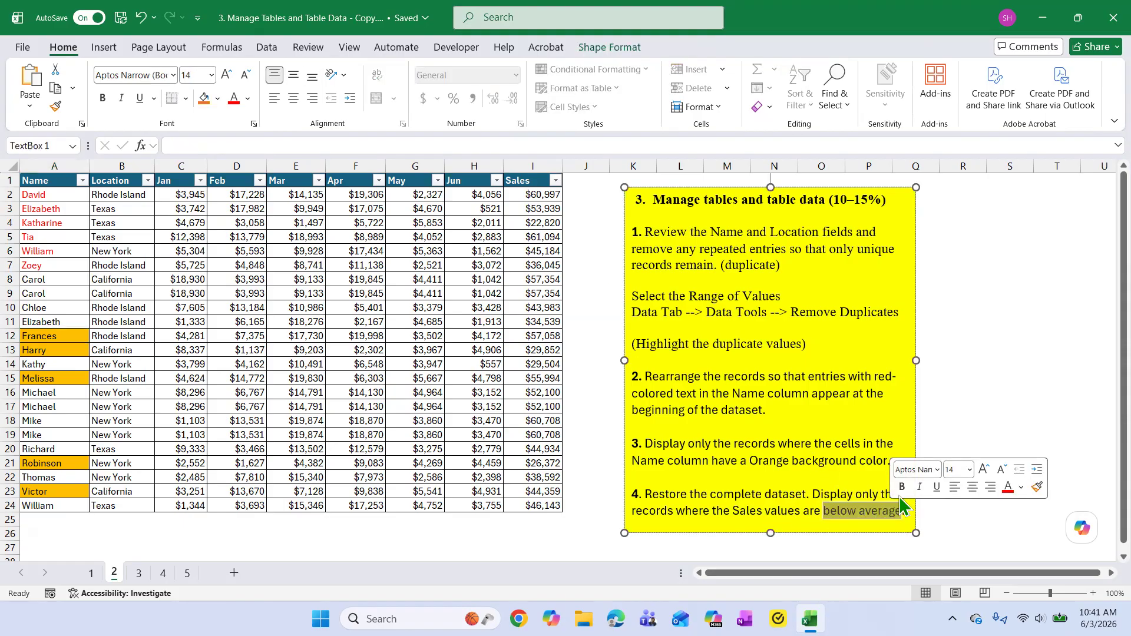
left_click(900, 489)
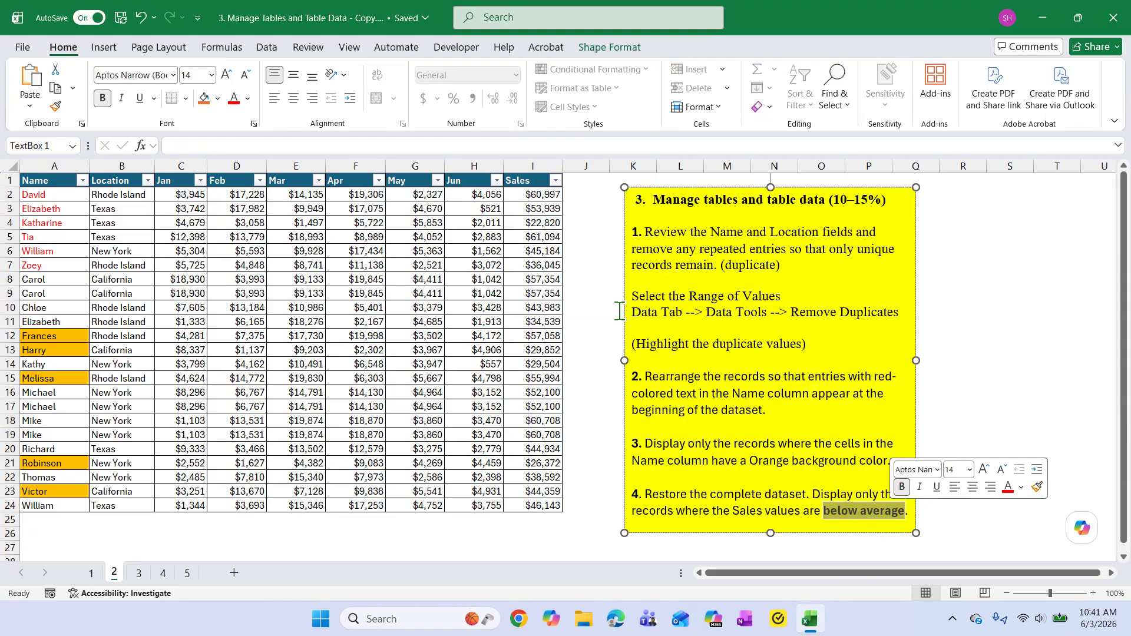
Step: Filter the Sales column to display only the records with below-average values
left_click(555, 180)
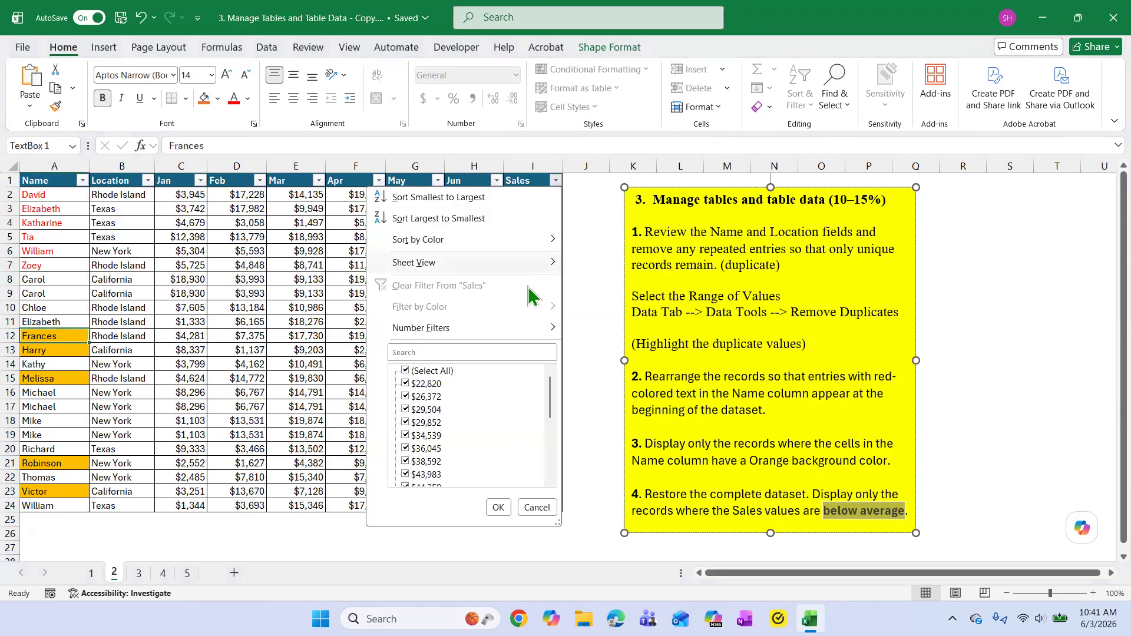
mouse_move(537, 333)
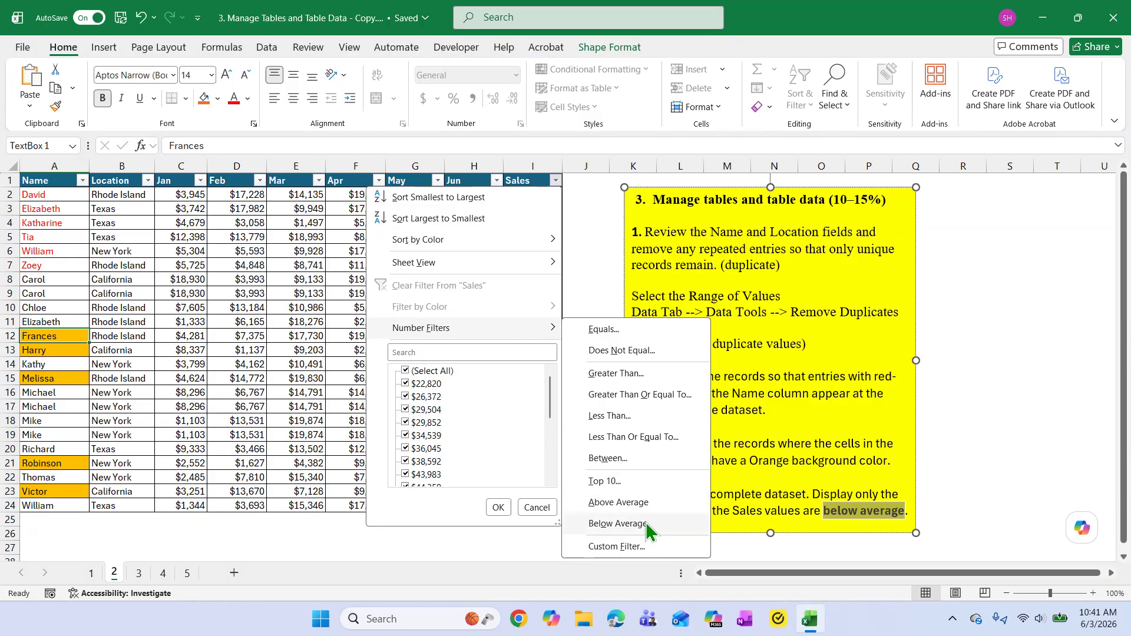
left_click(618, 524)
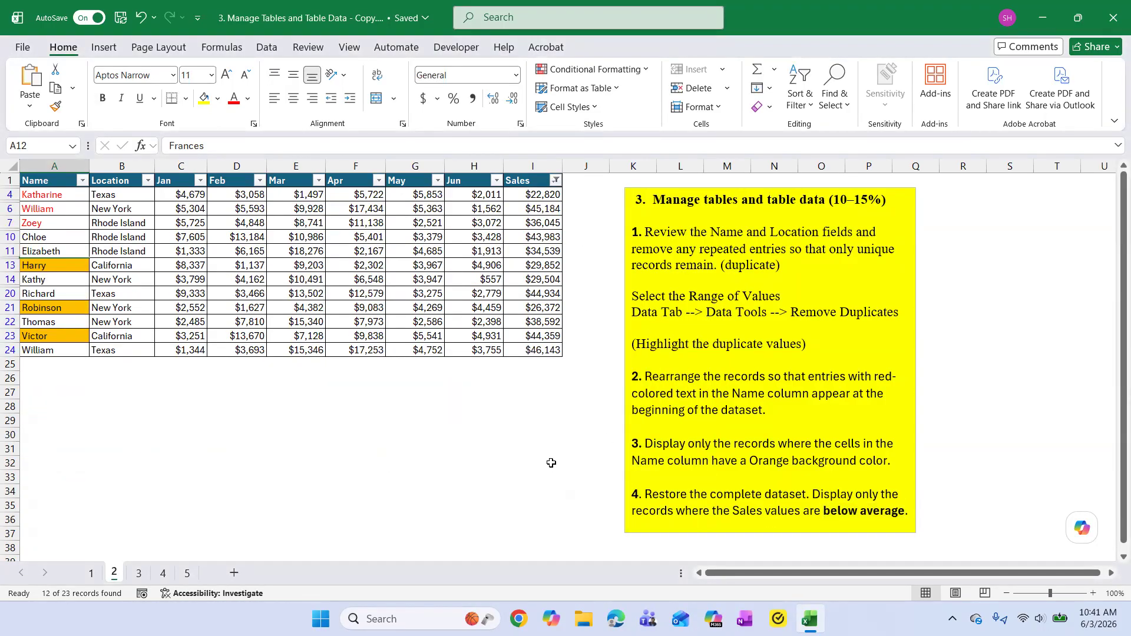
Step: Clear the filter from the Sales column to restore the complete dataset
left_click(555, 181)
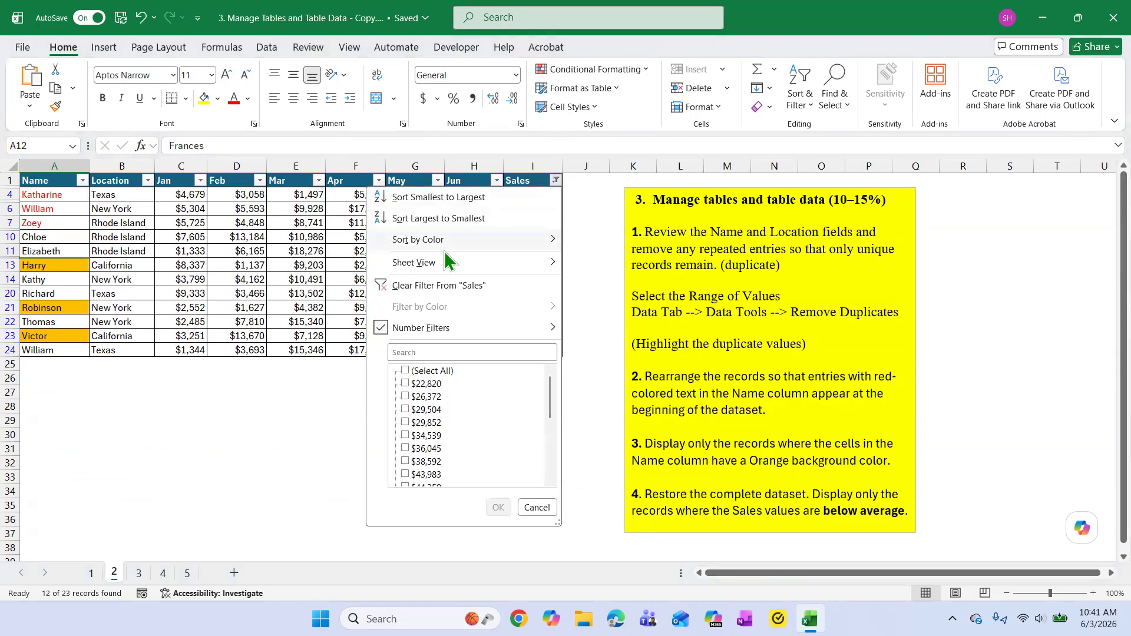
left_click(434, 290)
left_click(667, 416)
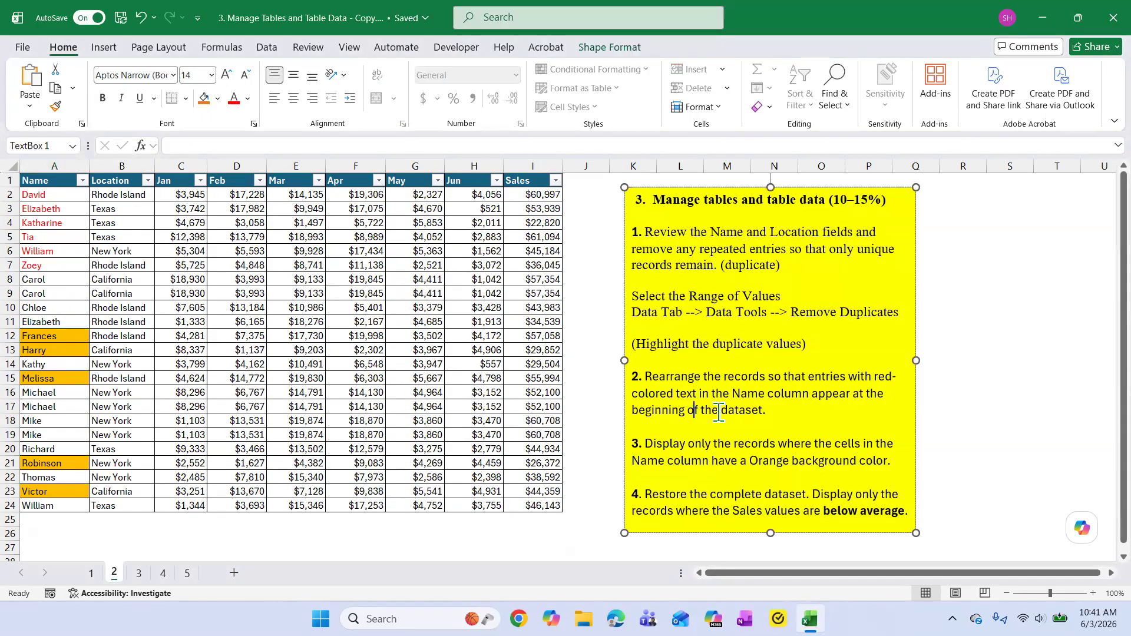
Step: Sort the records by the Name column from A to Z
left_click(83, 181)
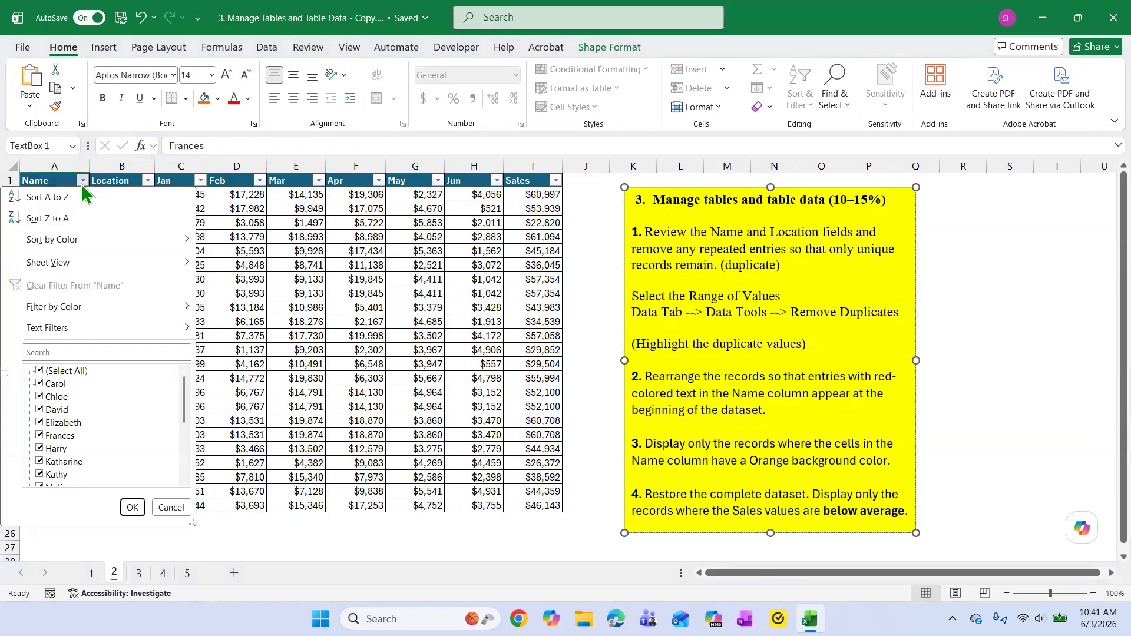
left_click(57, 200)
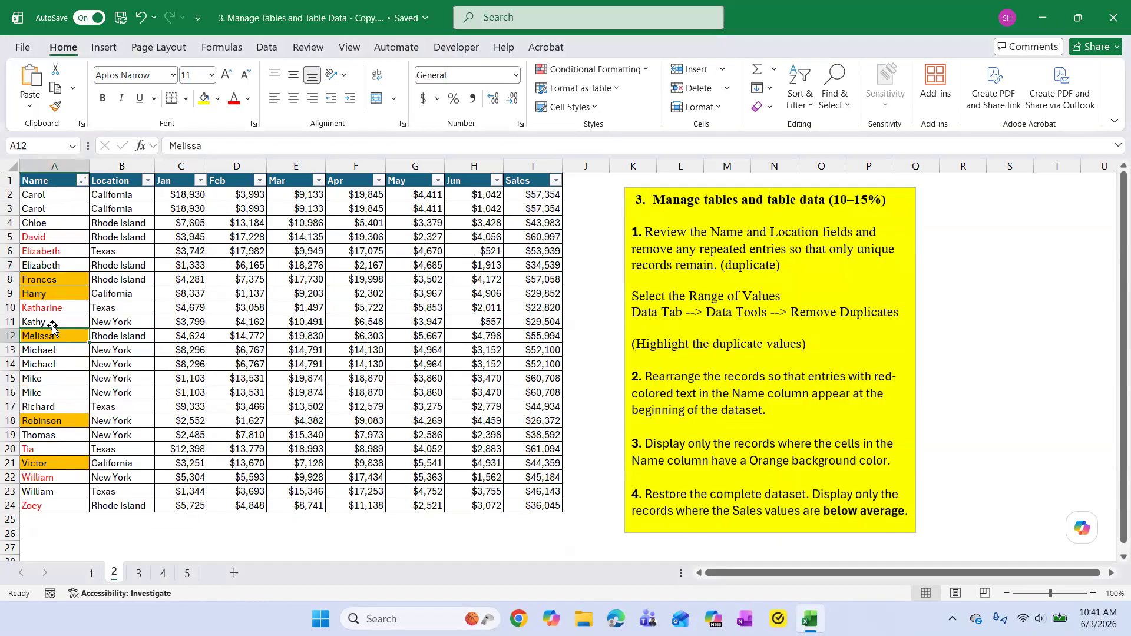
left_click(400, 340)
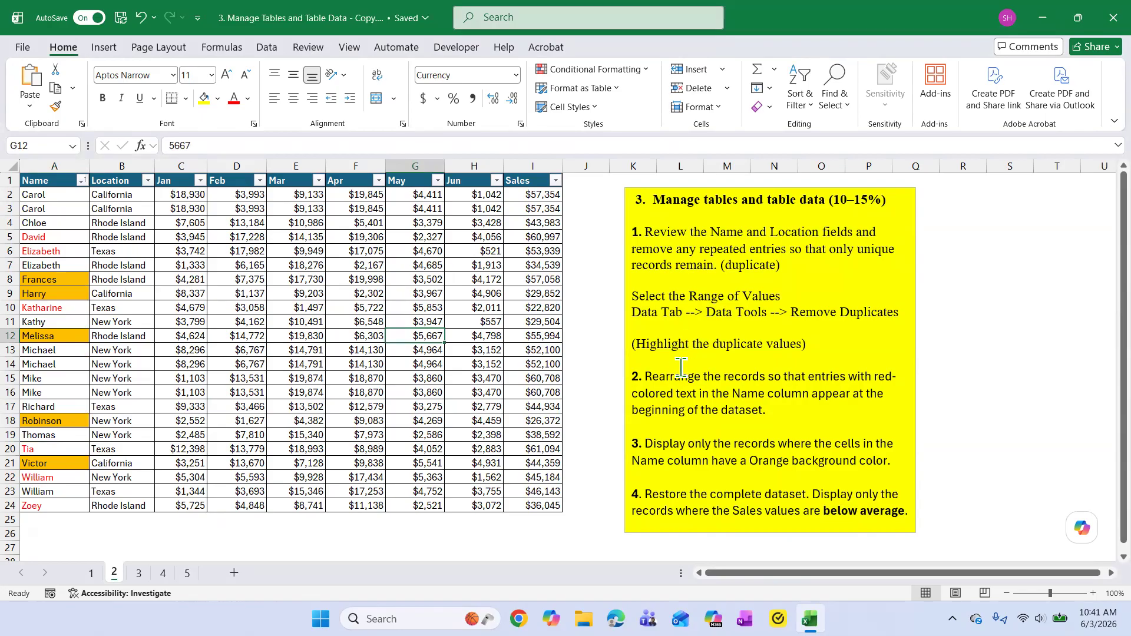
left_click_drag(634, 392, 712, 393)
left_click_drag(750, 461, 882, 464)
left_click(788, 478)
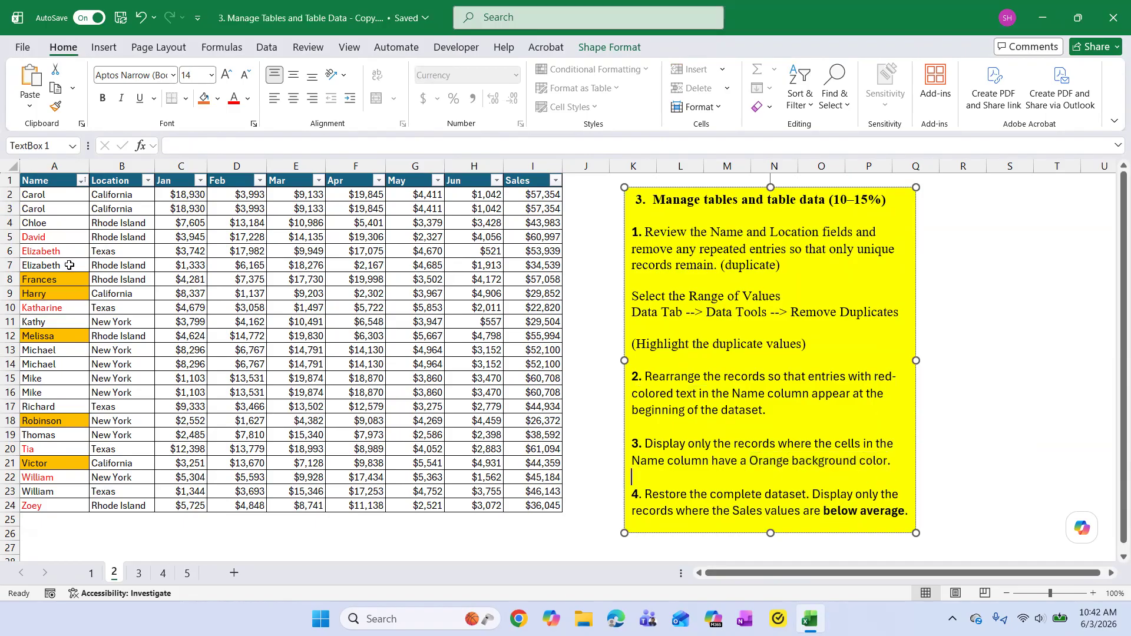
left_click(66, 239)
right_click(65, 239)
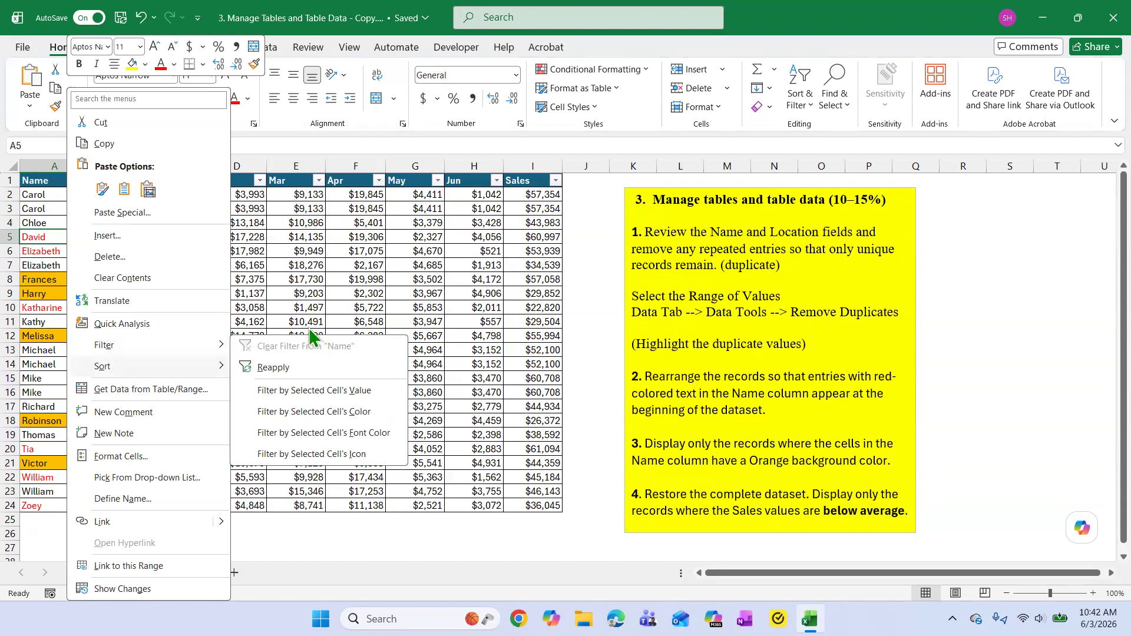
left_click(390, 299)
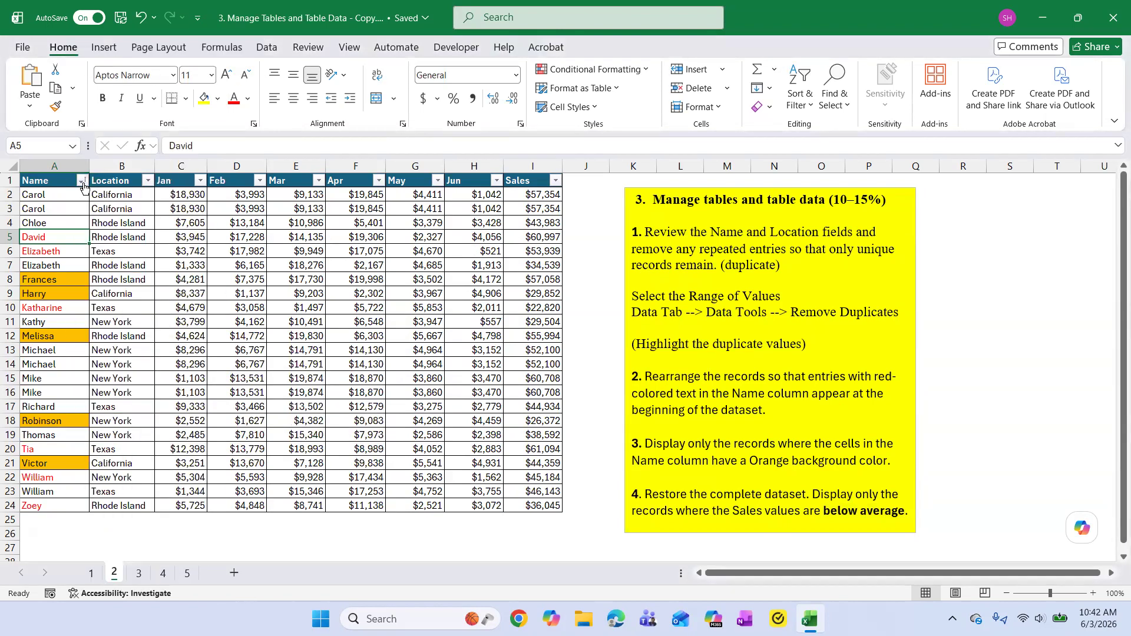
left_click_drag(53, 180, 554, 180)
left_click(813, 107)
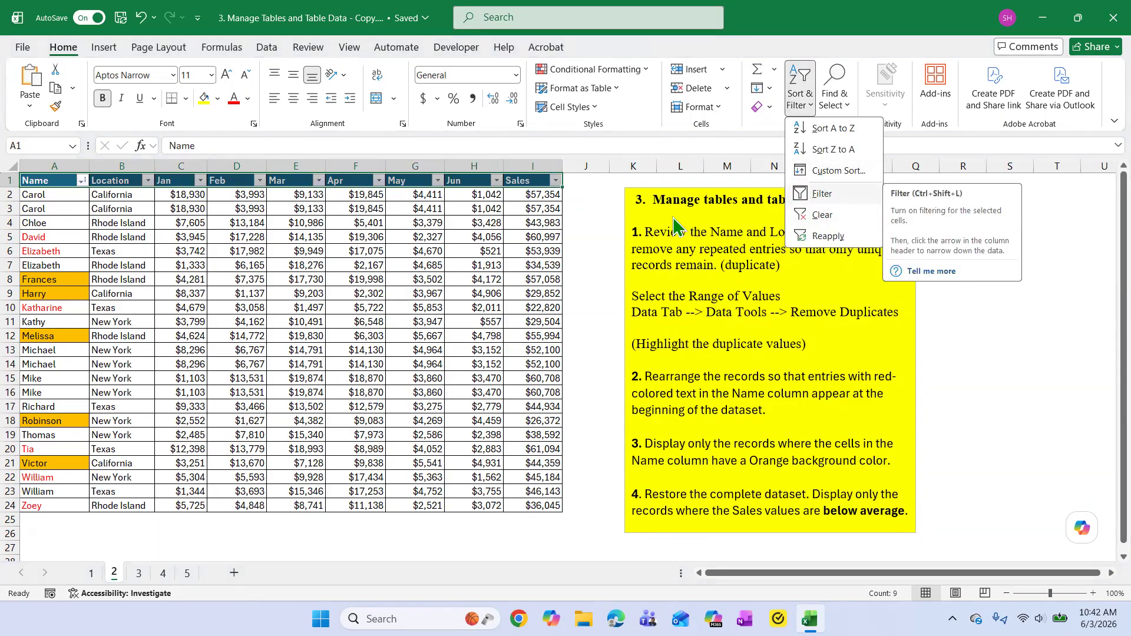
key("Escape")
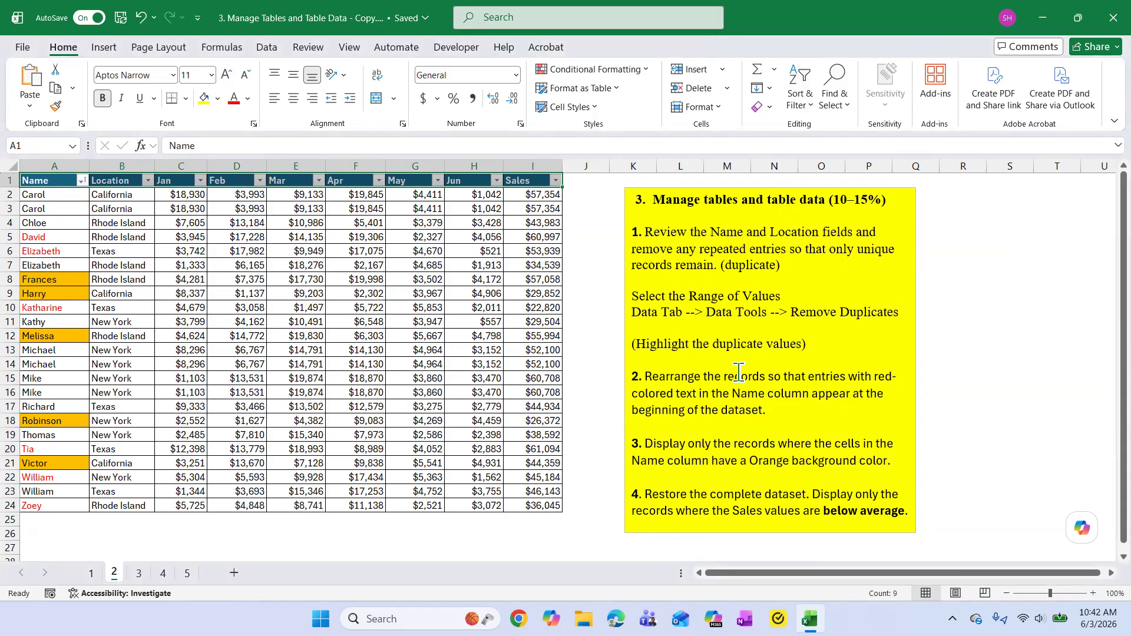
left_click(82, 182)
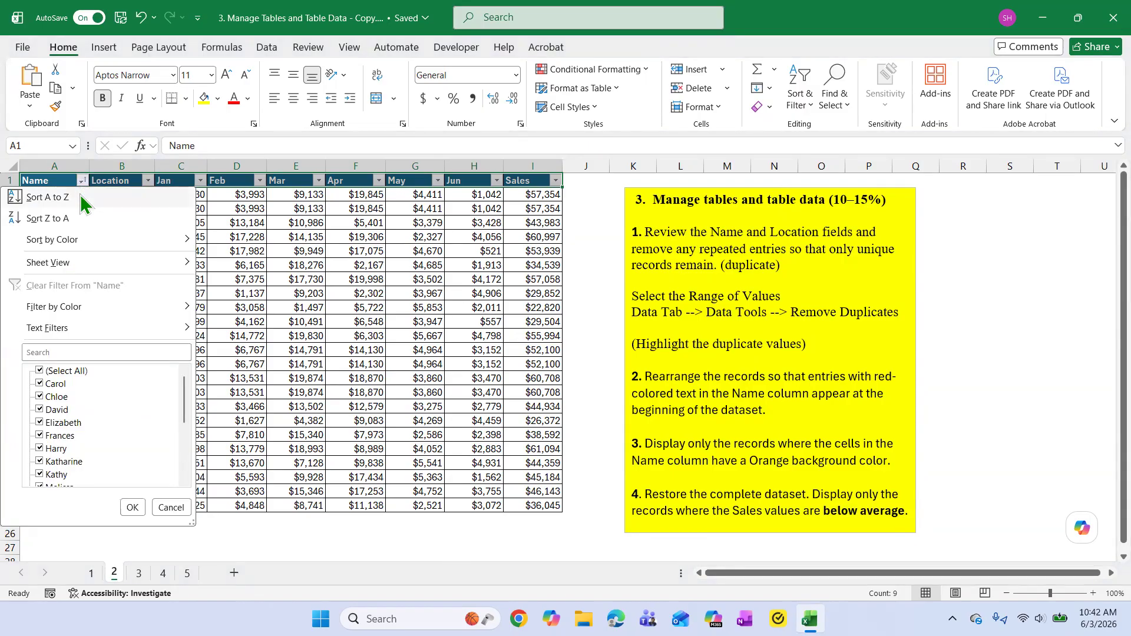
mouse_move(56, 246)
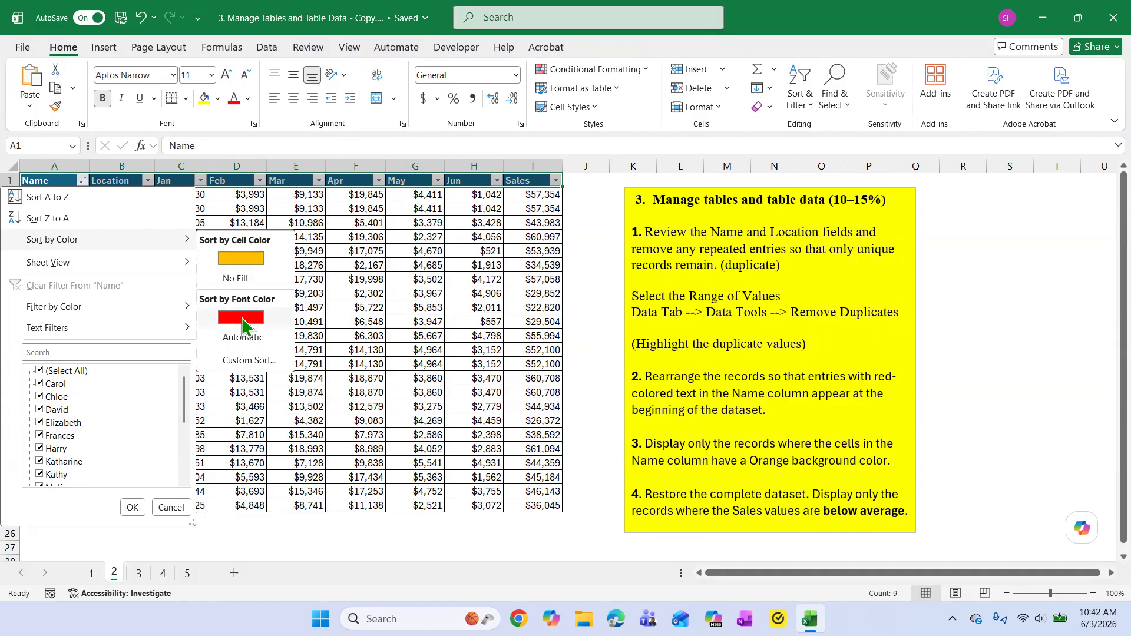
key("Escape")
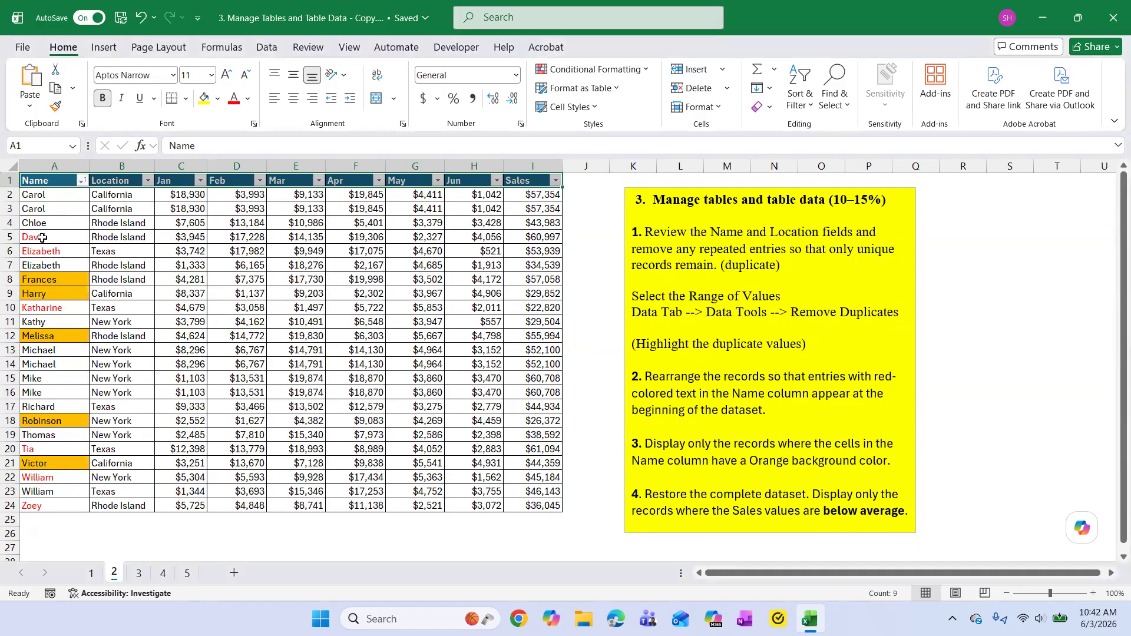
Step: Sort the Name column by red font color so the red-text entries come first in the dataset
left_click(82, 182)
mouse_move(106, 240)
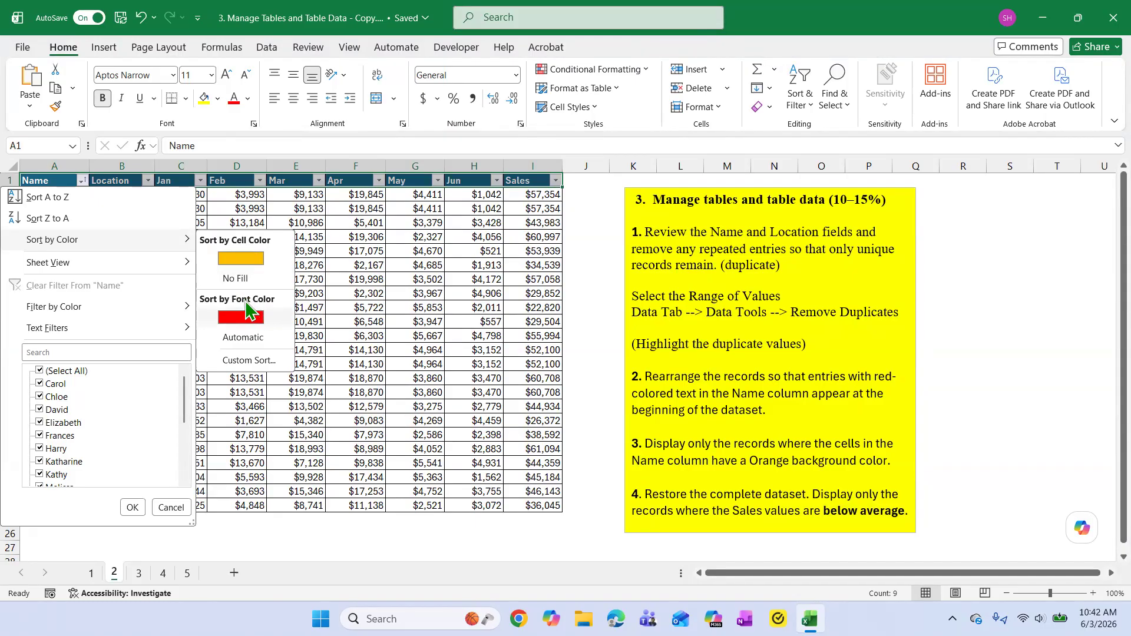
left_click(237, 319)
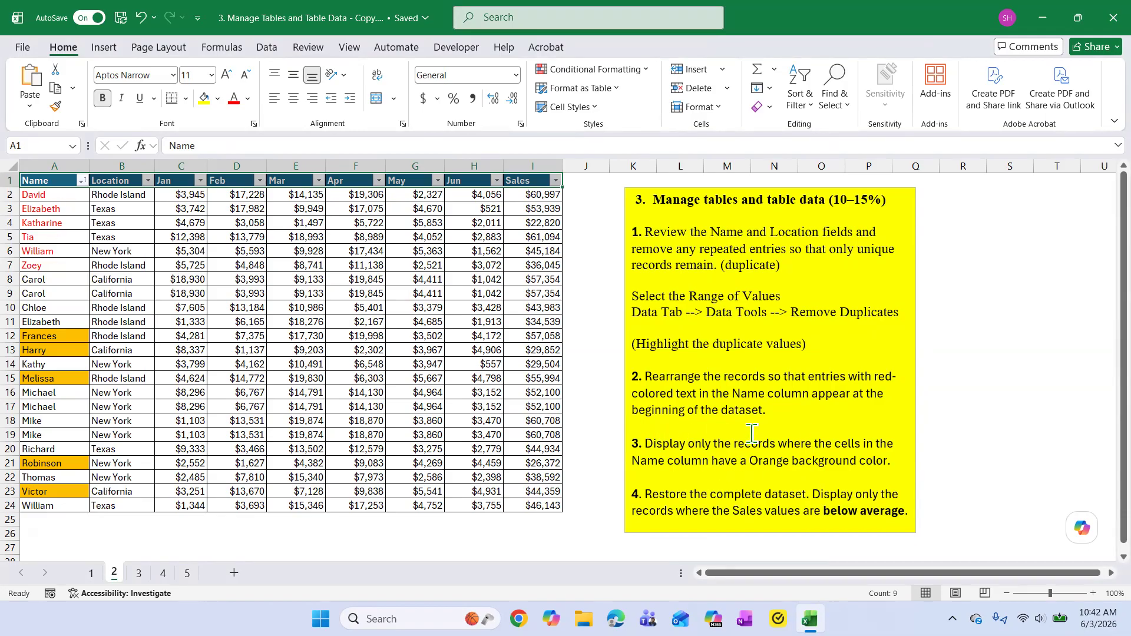
Step: Filter the Name column by cell color to display only the records with an orange background
left_click(82, 180)
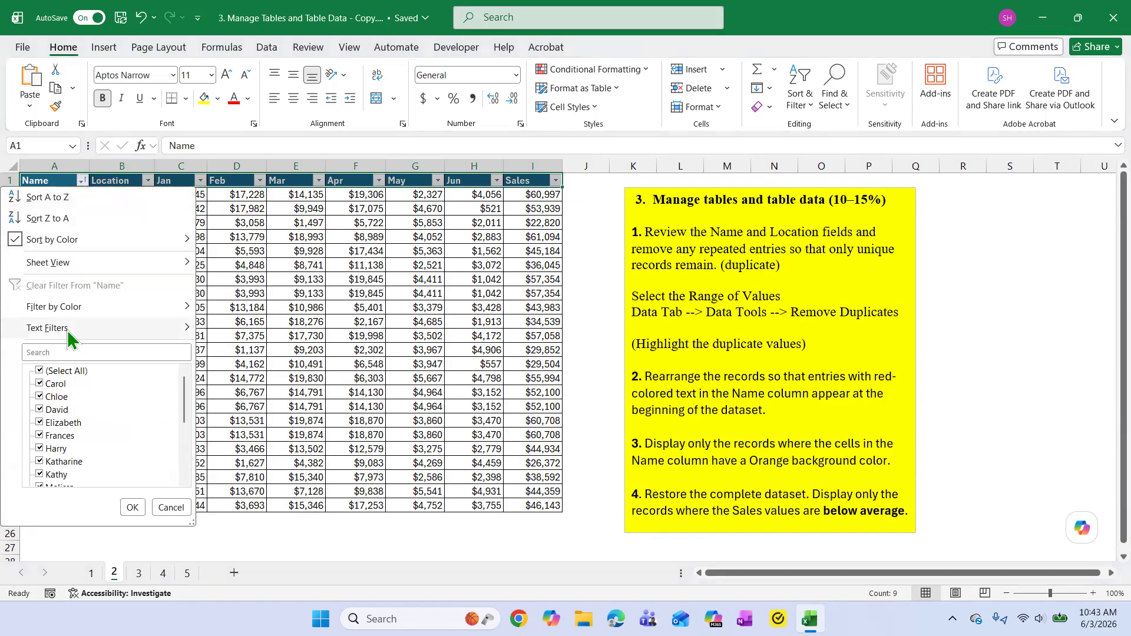
mouse_move(69, 338)
mouse_move(97, 309)
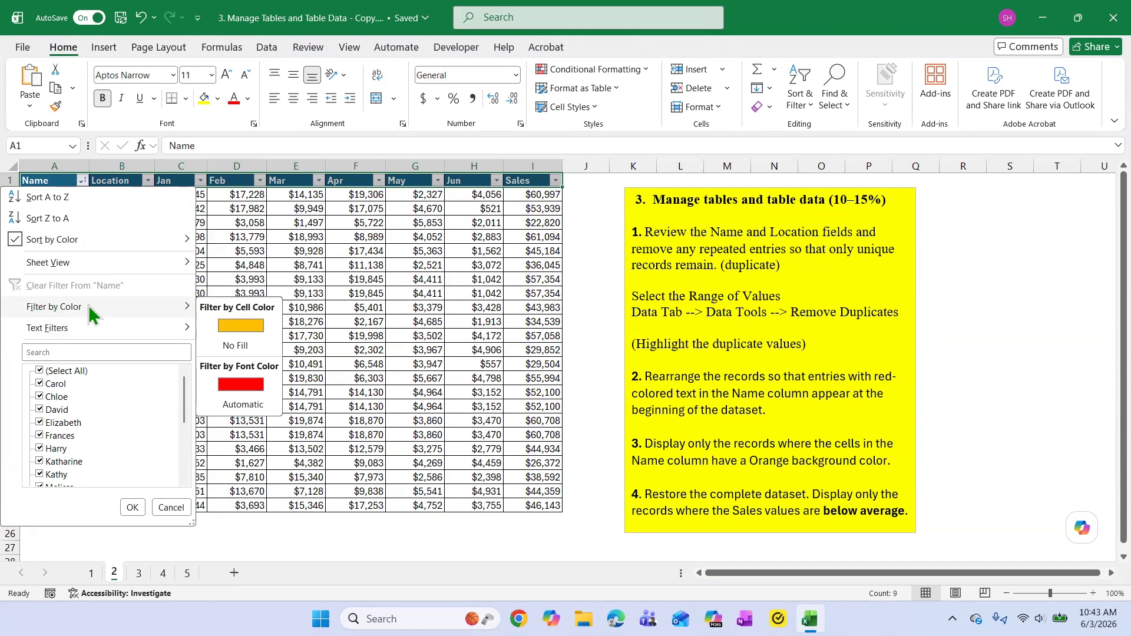
left_click(246, 327)
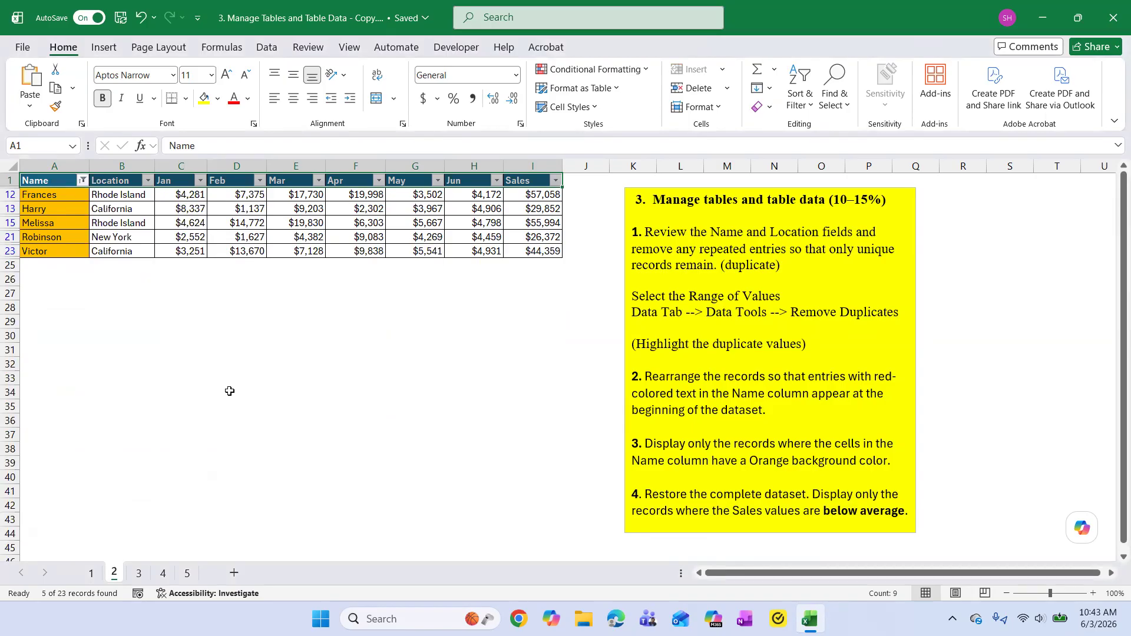
Step: Clear the color filter from the Name column and select cell F10
left_click(82, 181)
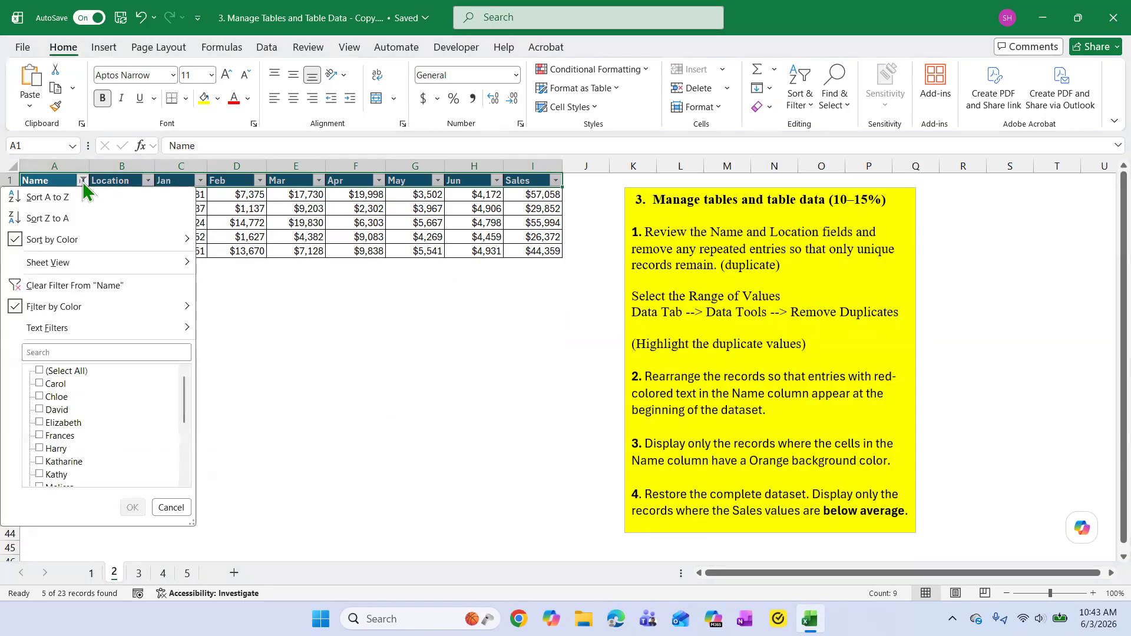
left_click(57, 286)
left_click(411, 293)
left_click(365, 311)
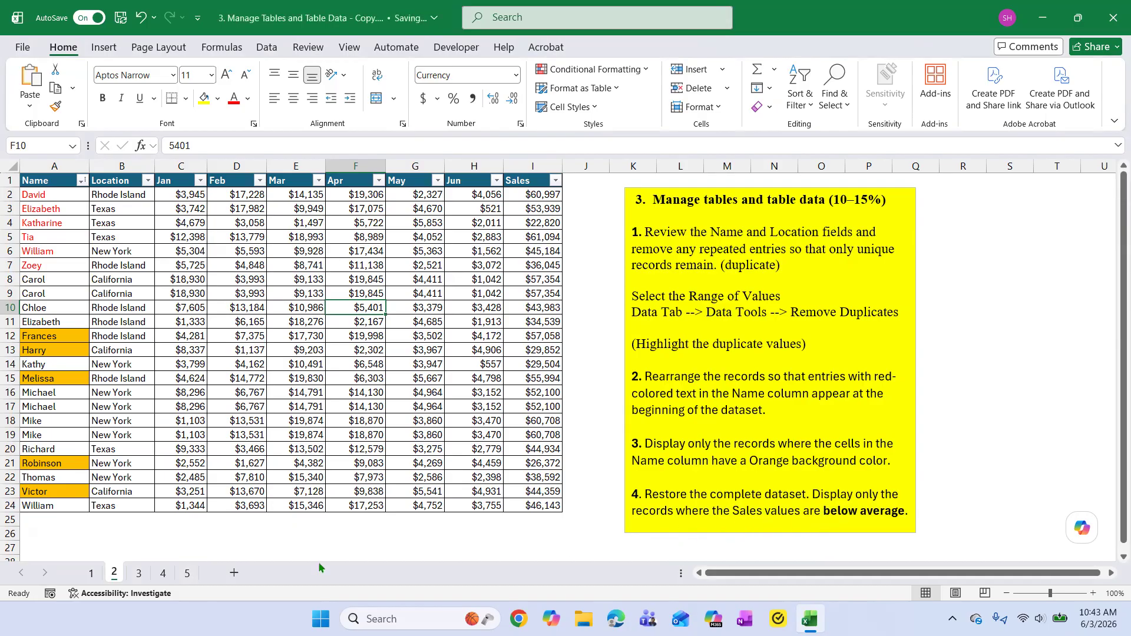
Step: Switch to worksheet 3 and select cell H8 inside the orange sales table
left_click(139, 574)
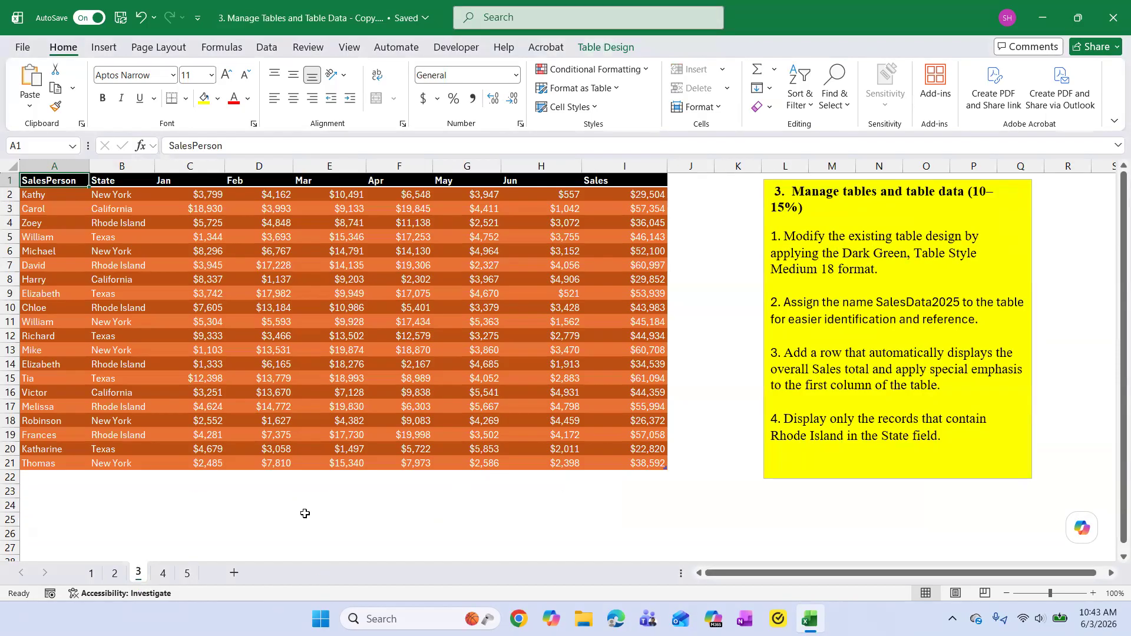
left_click(468, 516)
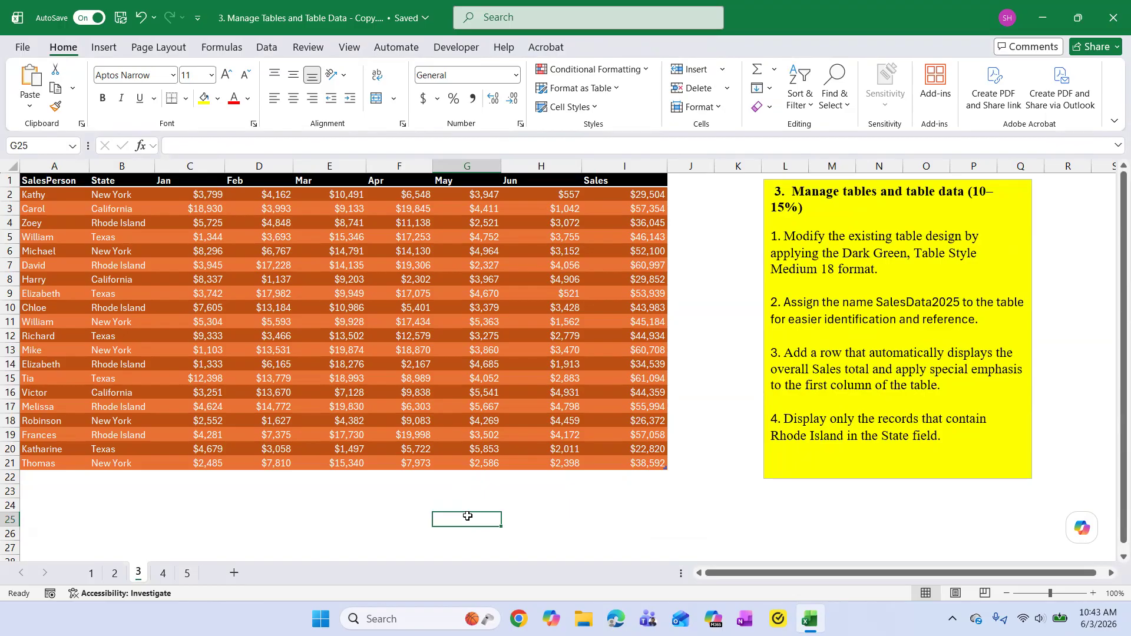
left_click(483, 336)
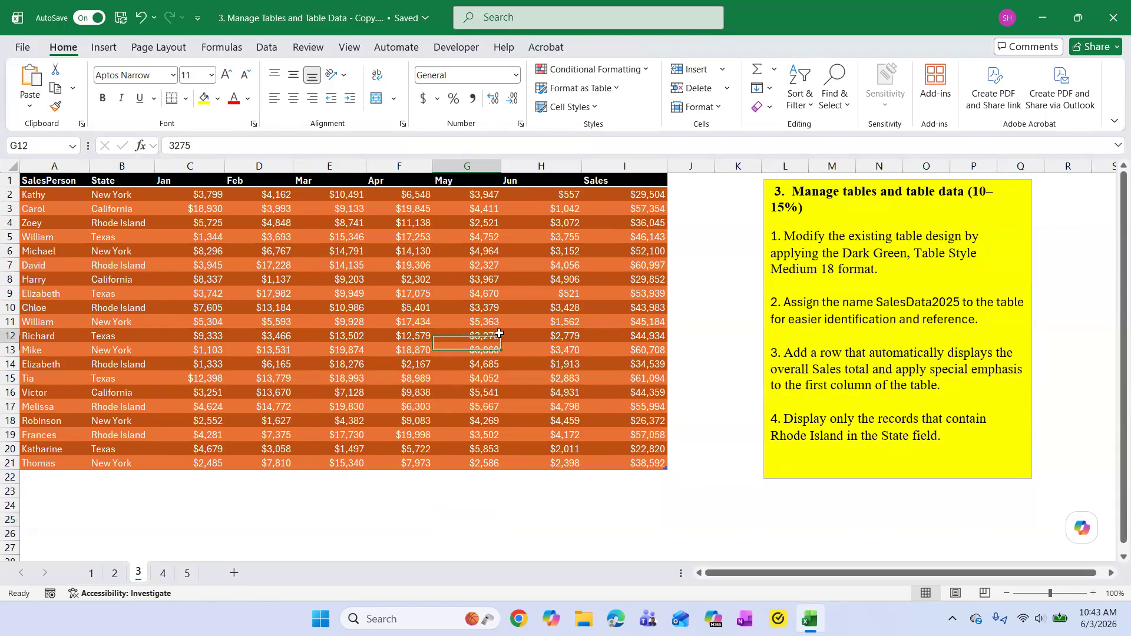
left_click(510, 282)
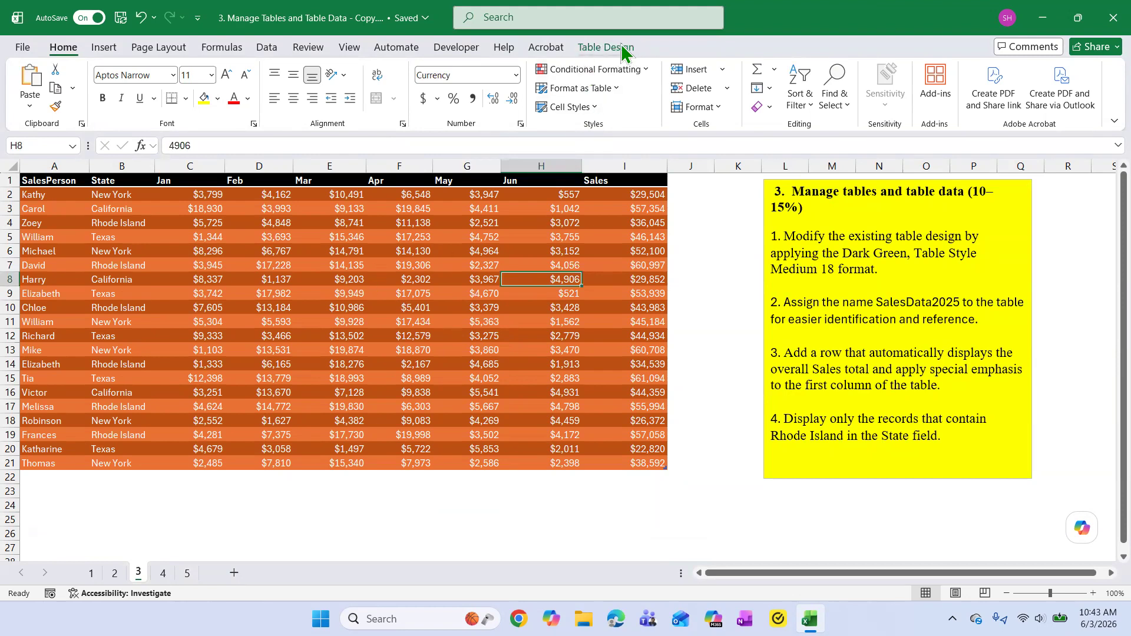
Step: Enlarge the font of instruction 1 about the table design in the yellow text box, and select table cell G11
left_click(888, 269)
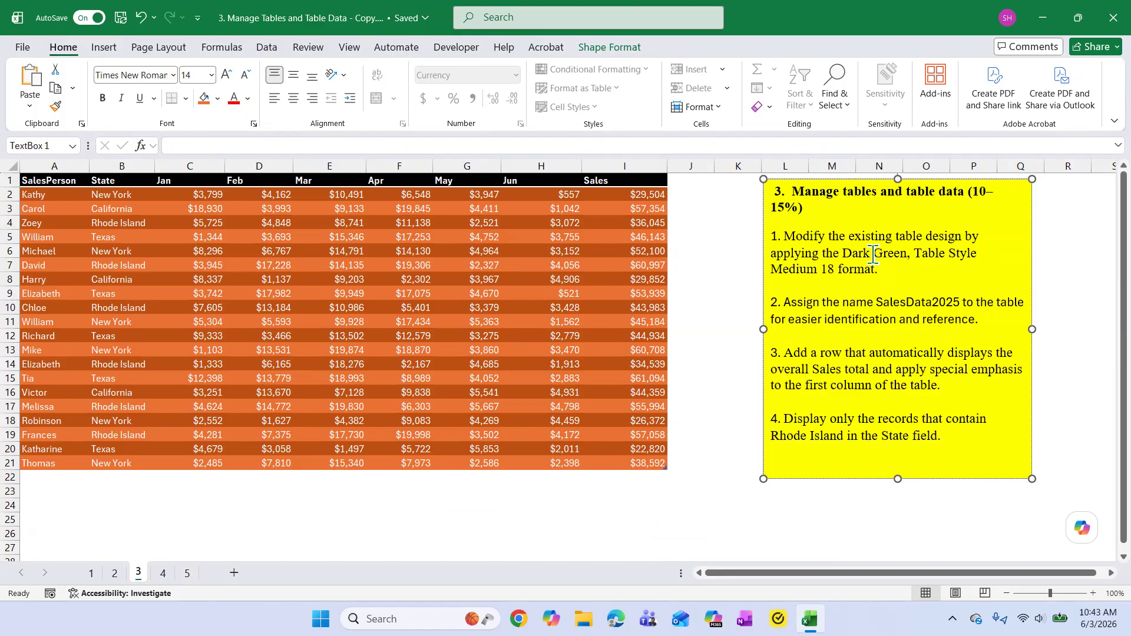
left_click_drag(842, 254, 943, 272)
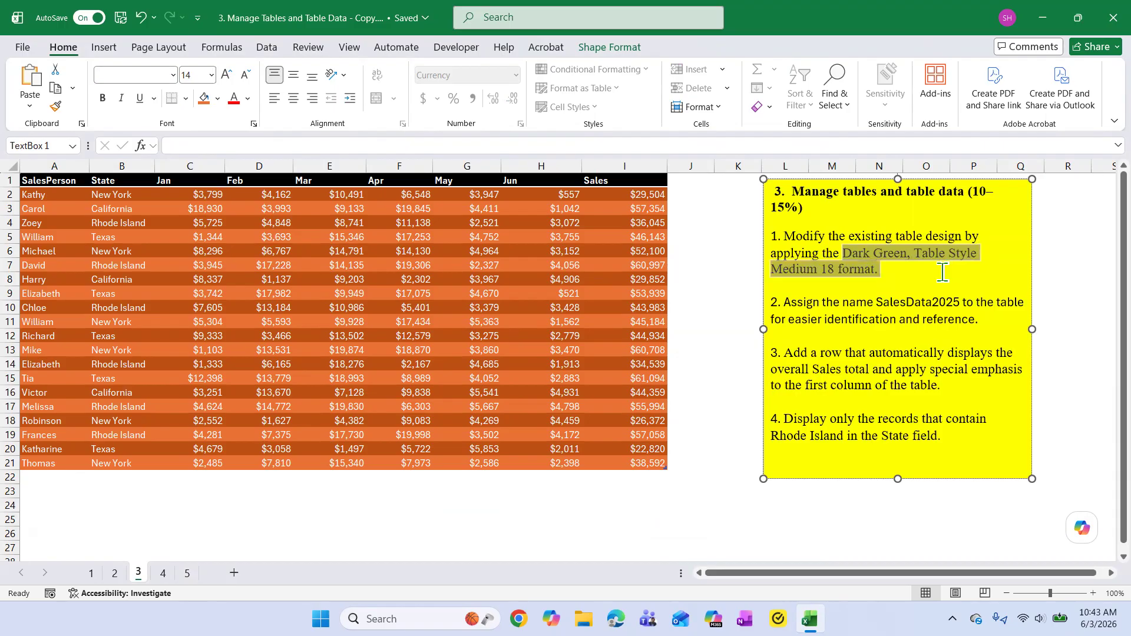
left_click(828, 270)
left_click_drag(878, 269, 769, 236)
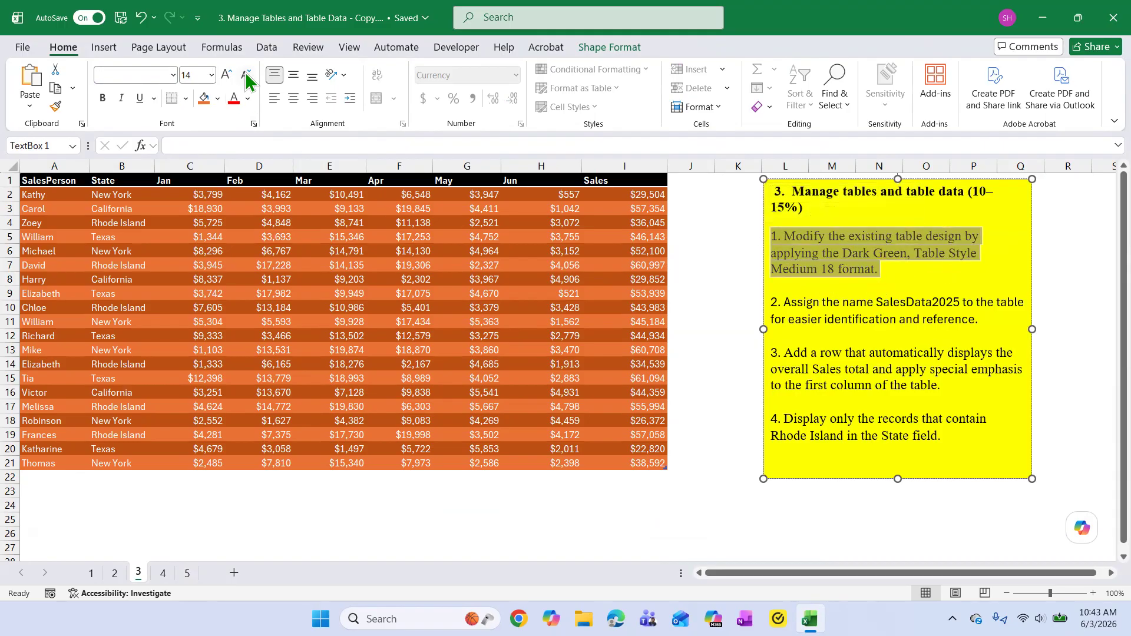
left_click(227, 75)
left_click(869, 326)
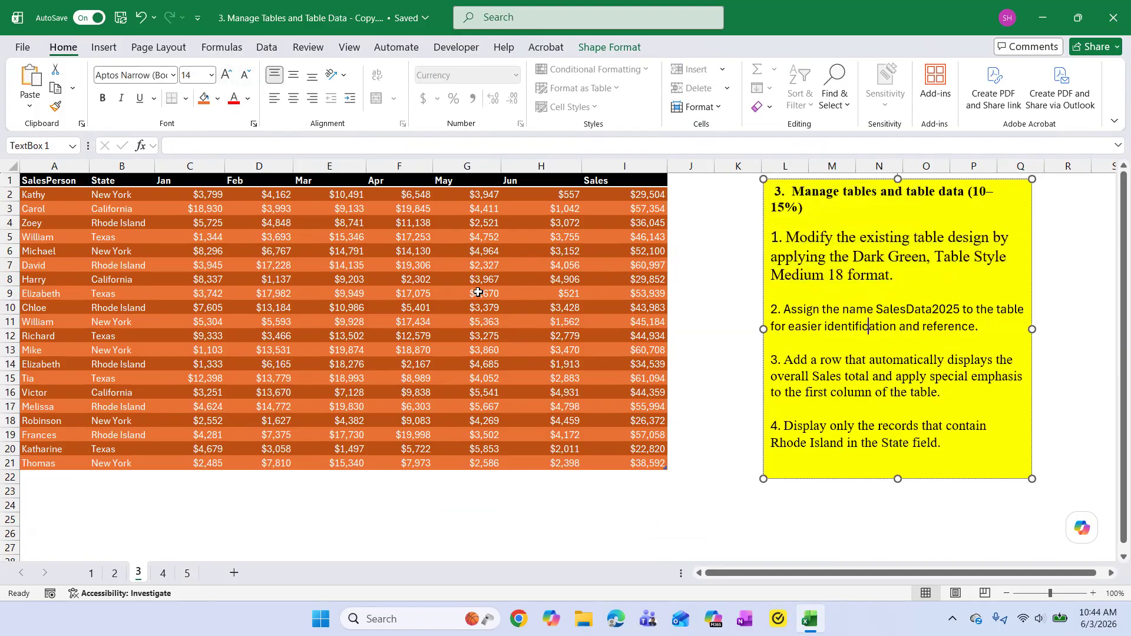
left_click(886, 295)
left_click(451, 321)
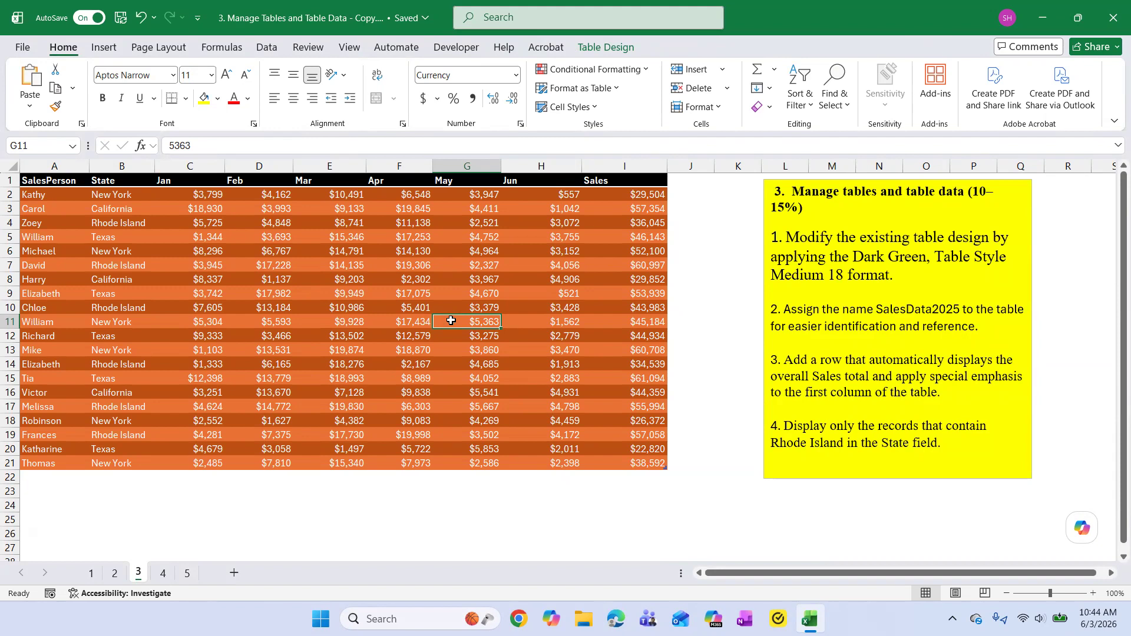
Step: Bold the word Medium in instruction 1 of the yellow text box
left_click(606, 50)
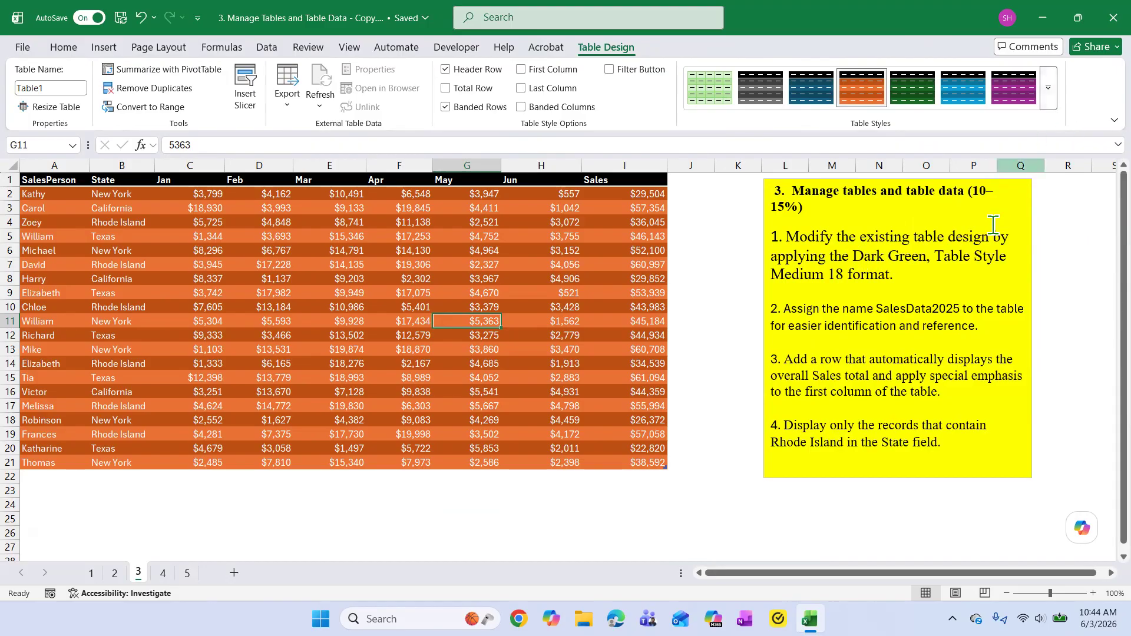
left_click_drag(853, 257, 900, 277)
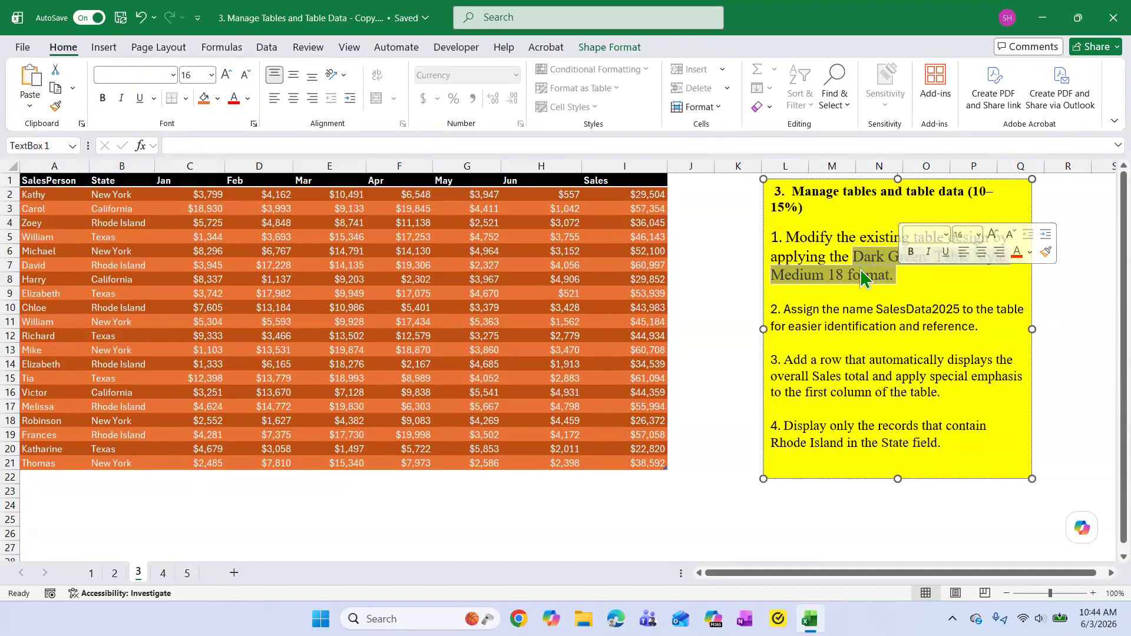
left_click(902, 275)
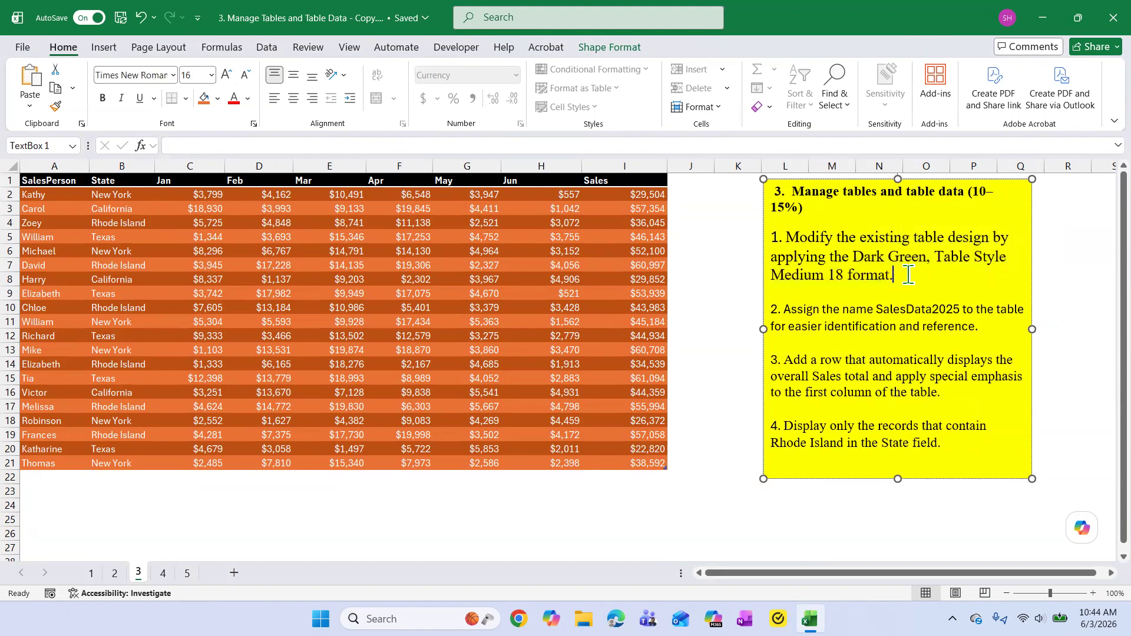
left_click_drag(852, 257, 932, 258)
left_click(772, 277)
left_click_drag(772, 277, 828, 277)
left_click(103, 100)
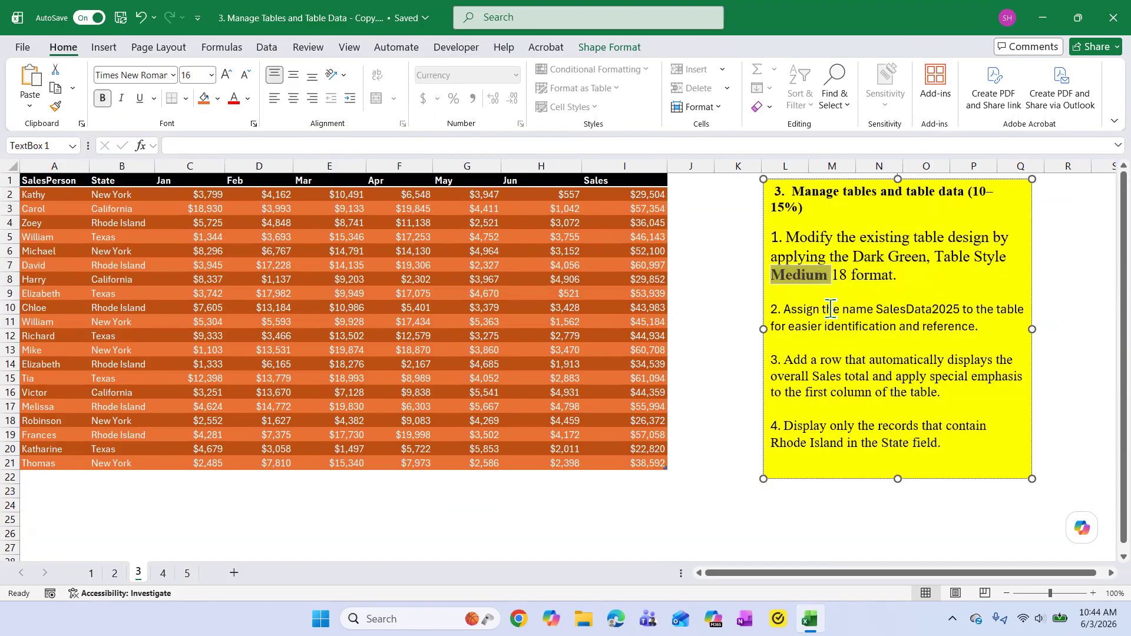
left_click(822, 298)
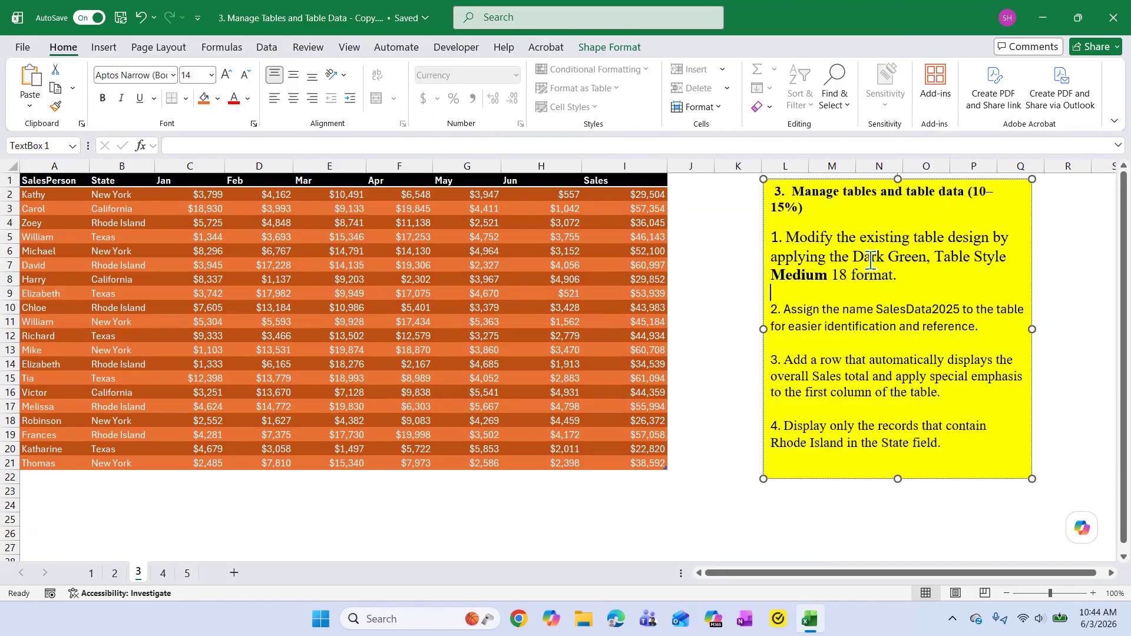
Step: Apply the Dark Green, Table Style Medium 18 format to the sales table
left_click(552, 205)
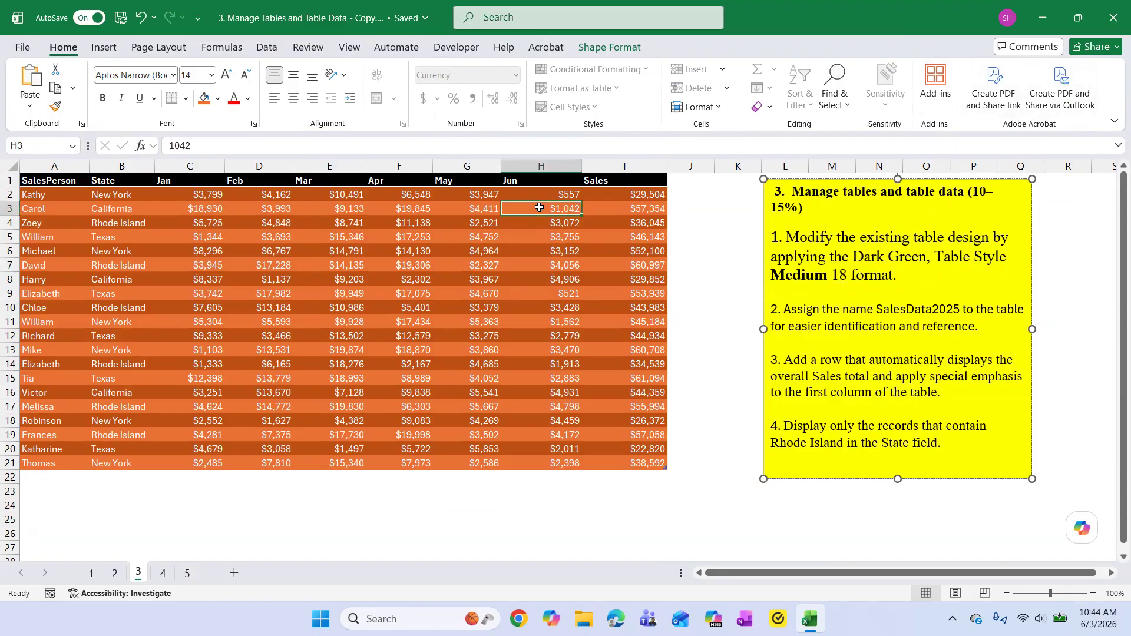
left_click(606, 47)
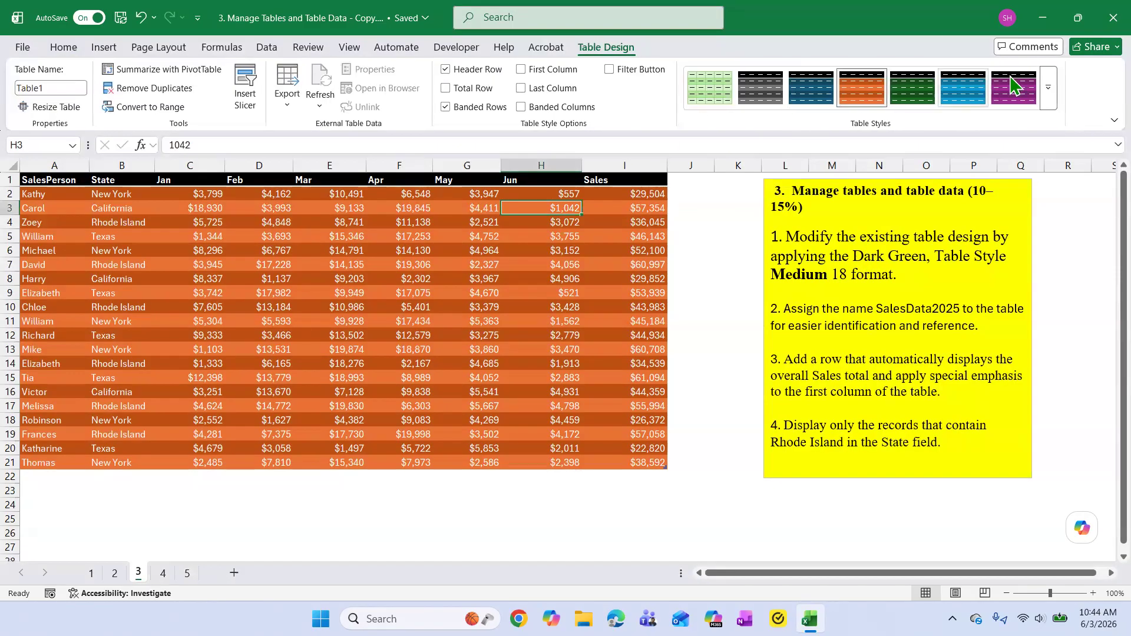
left_click(1047, 86)
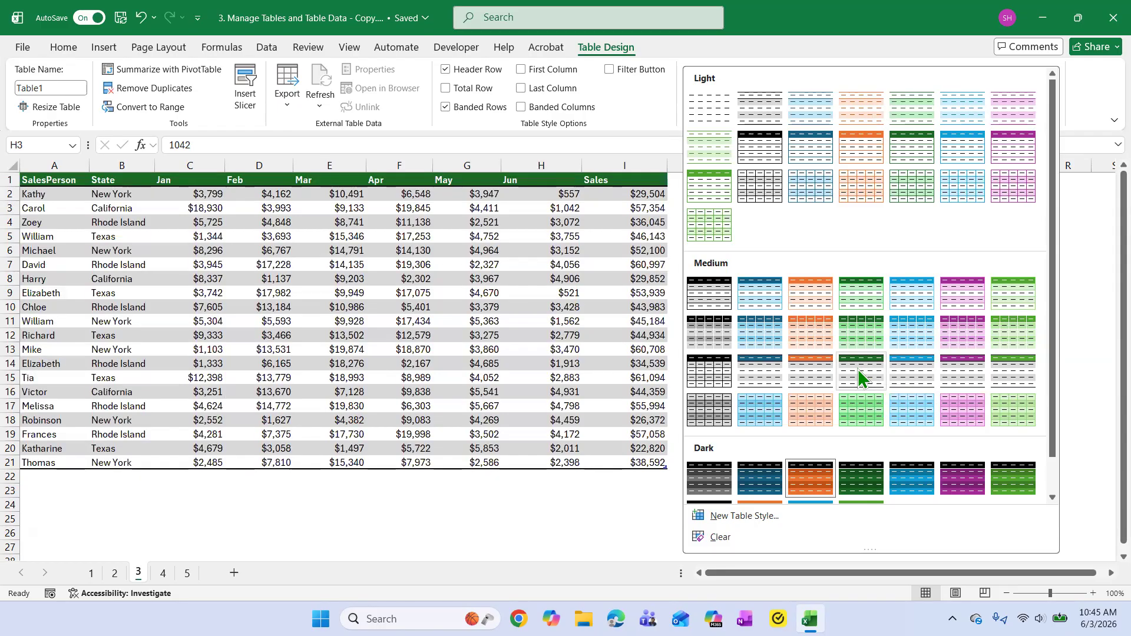
left_click(859, 372)
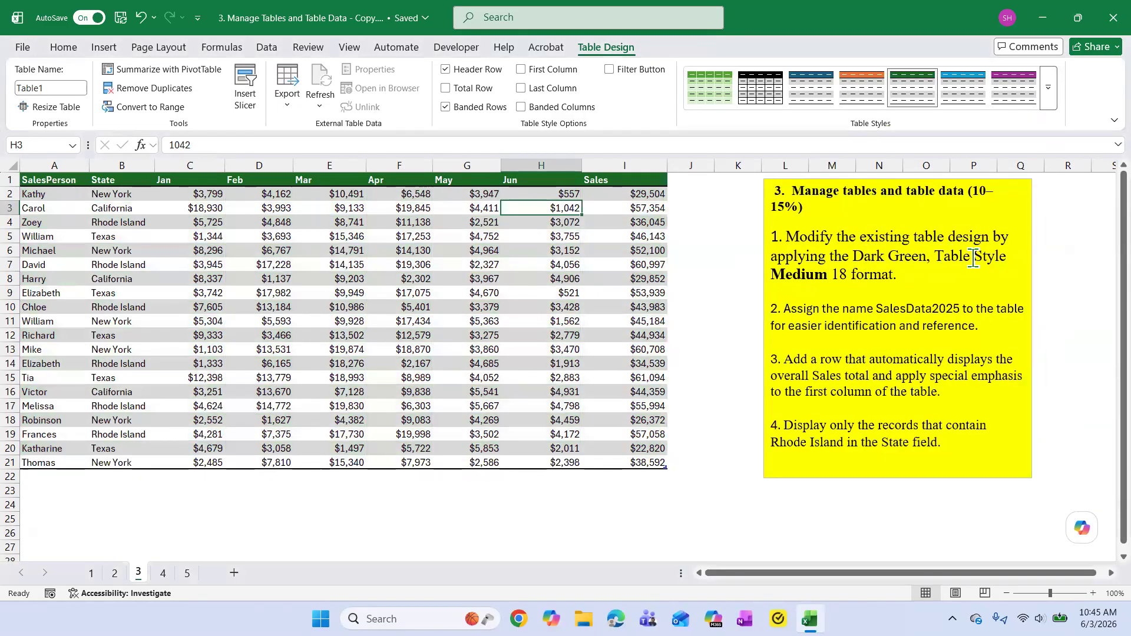
left_click(918, 272)
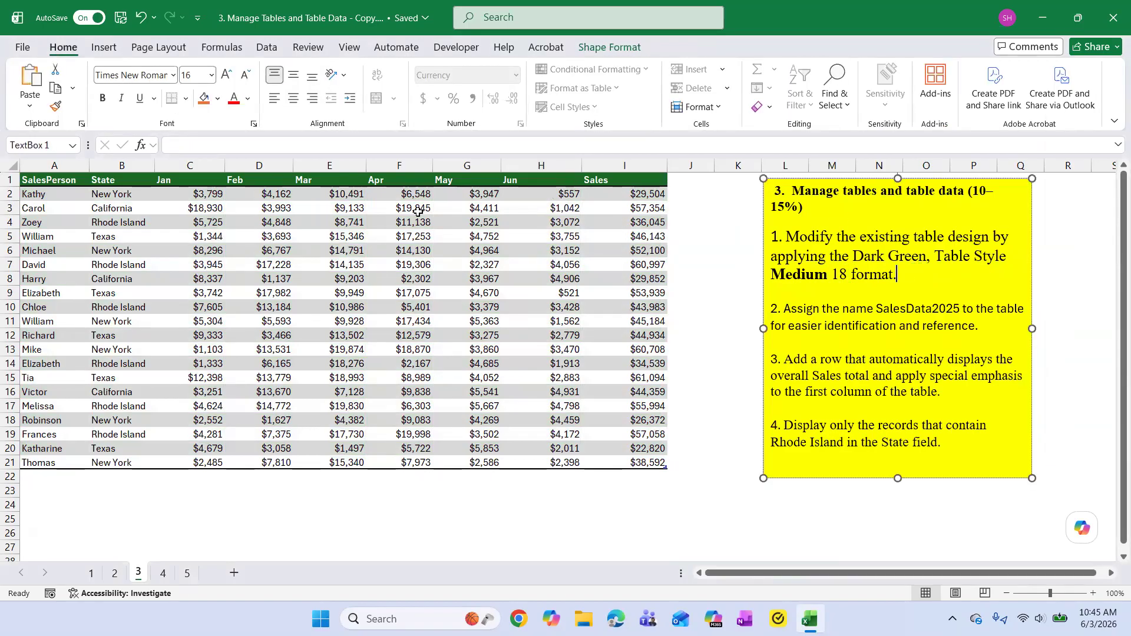
left_click(698, 362)
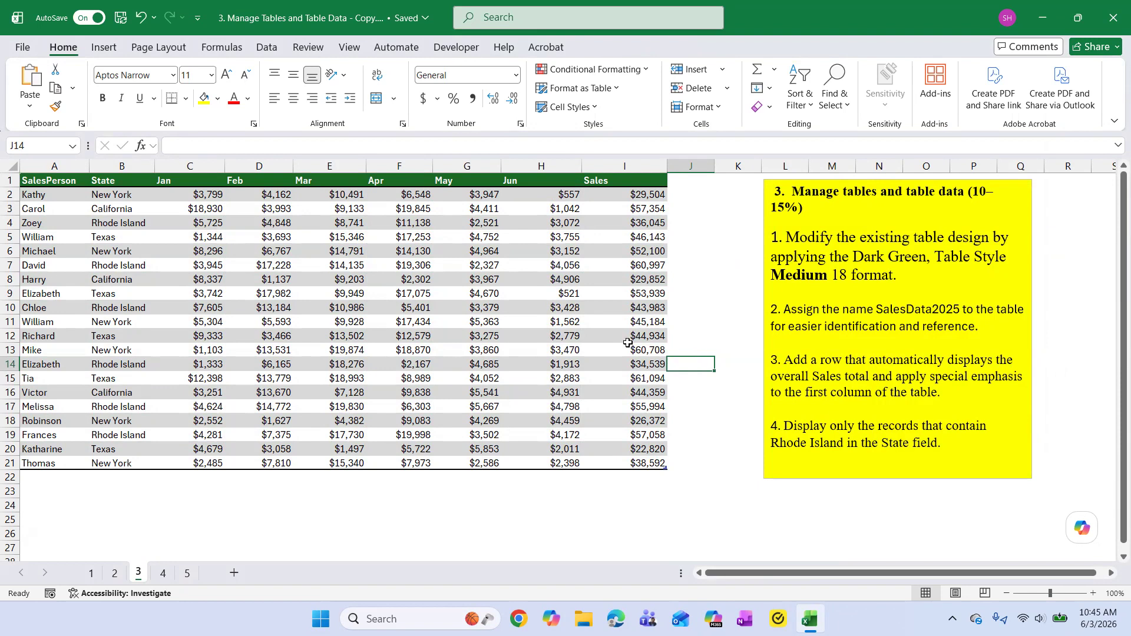
left_click(440, 305)
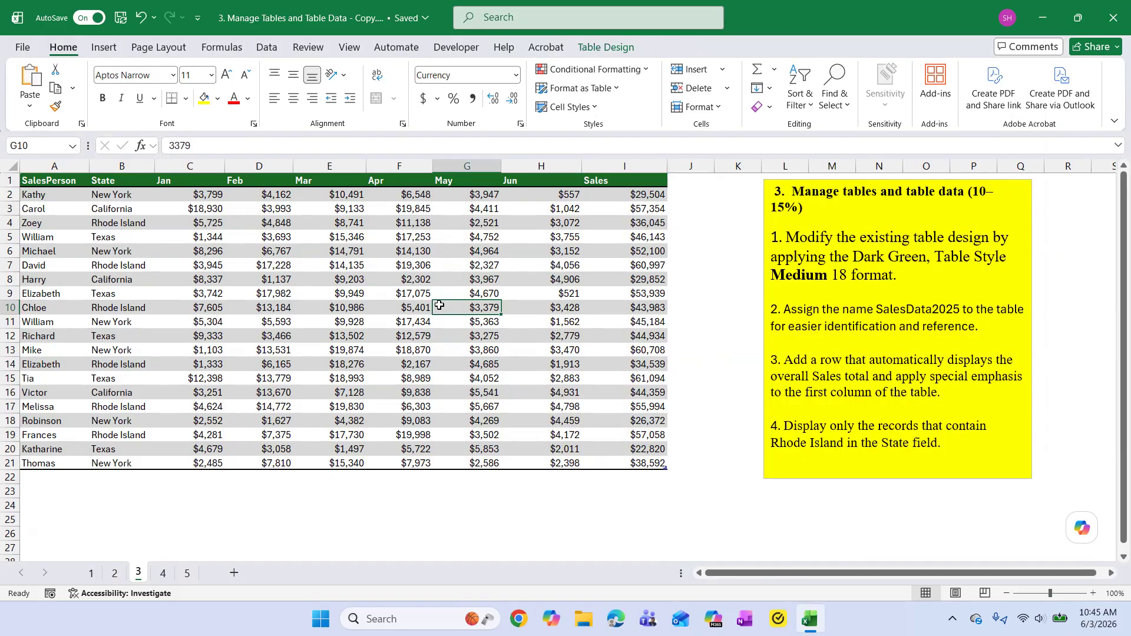
left_click(388, 289)
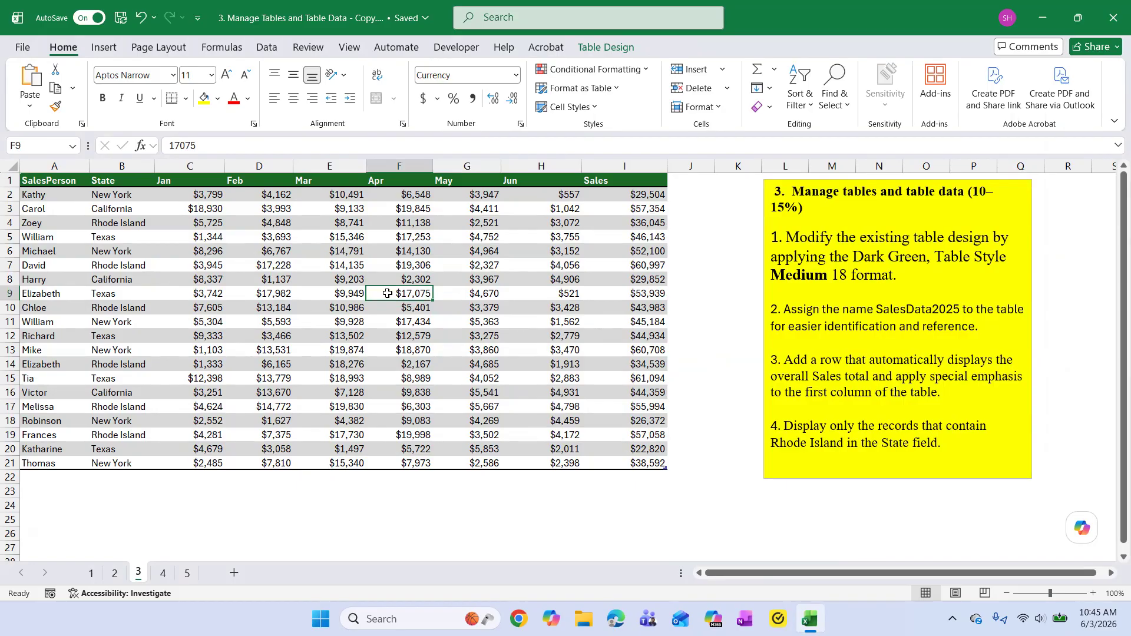
left_click(353, 293)
left_click(305, 318)
left_click(376, 285)
Step: Rename the sales table as SalesData2025
left_click(379, 306)
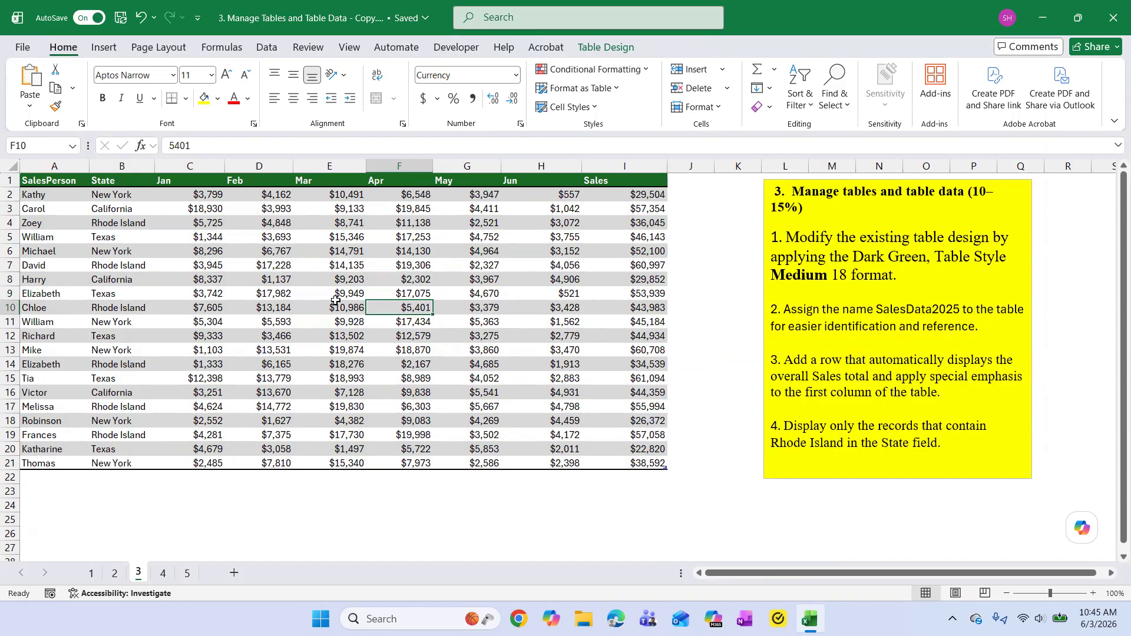
left_click(605, 47)
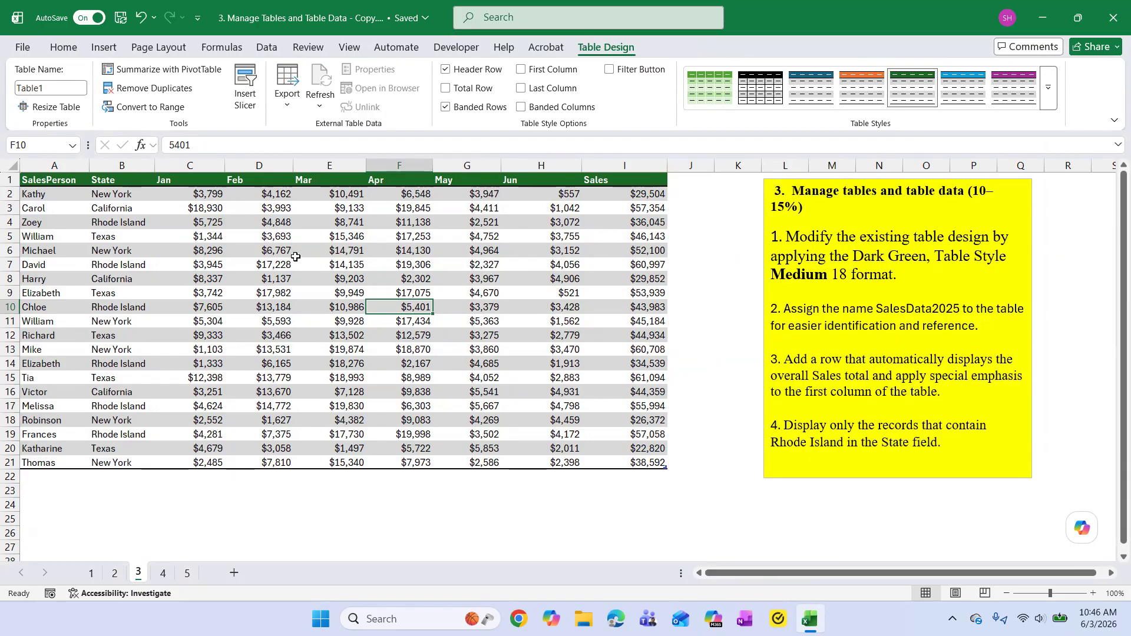
left_click(64, 88)
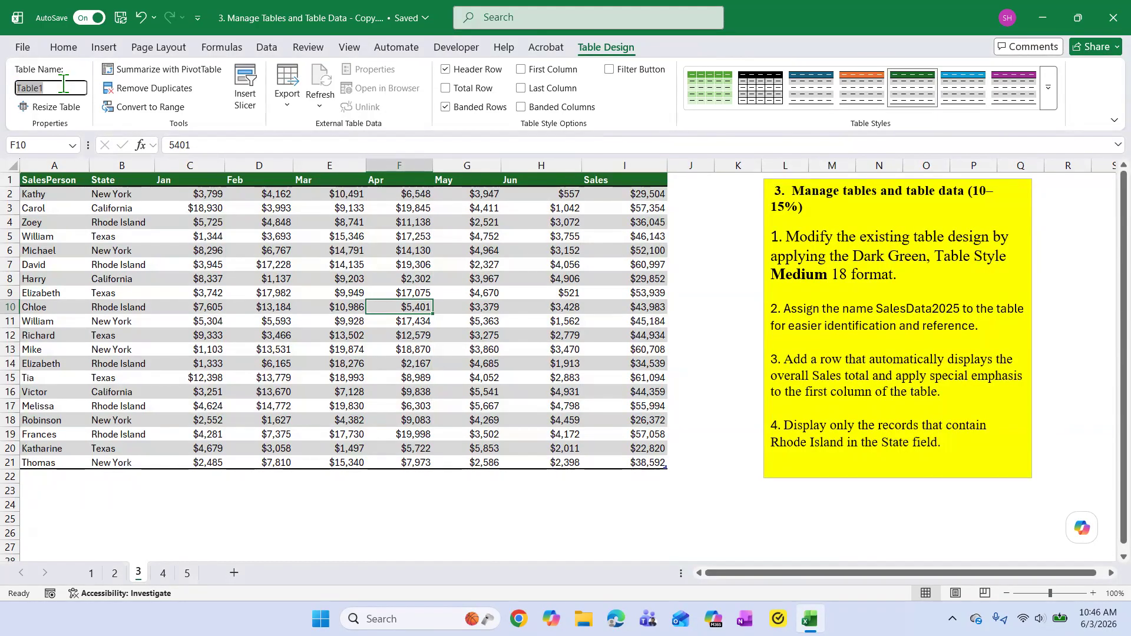
type("SalesData2025")
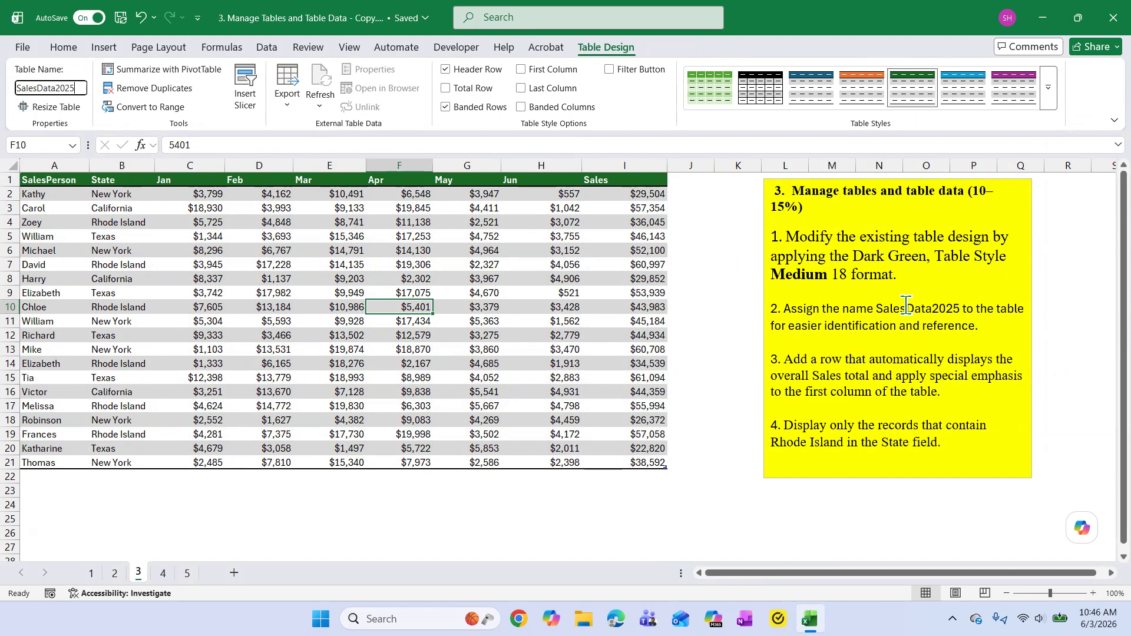
Step: Try lowercase s and d in the table name, and restore it to SalesData2025
left_click(20, 88)
key("BackSpace")
type("s")
left_click(42, 87)
key("BackSpace")
type("d")
key("Delete")
type("S")
left_click(40, 87)
key("Delete")
type("D")
left_click(234, 275)
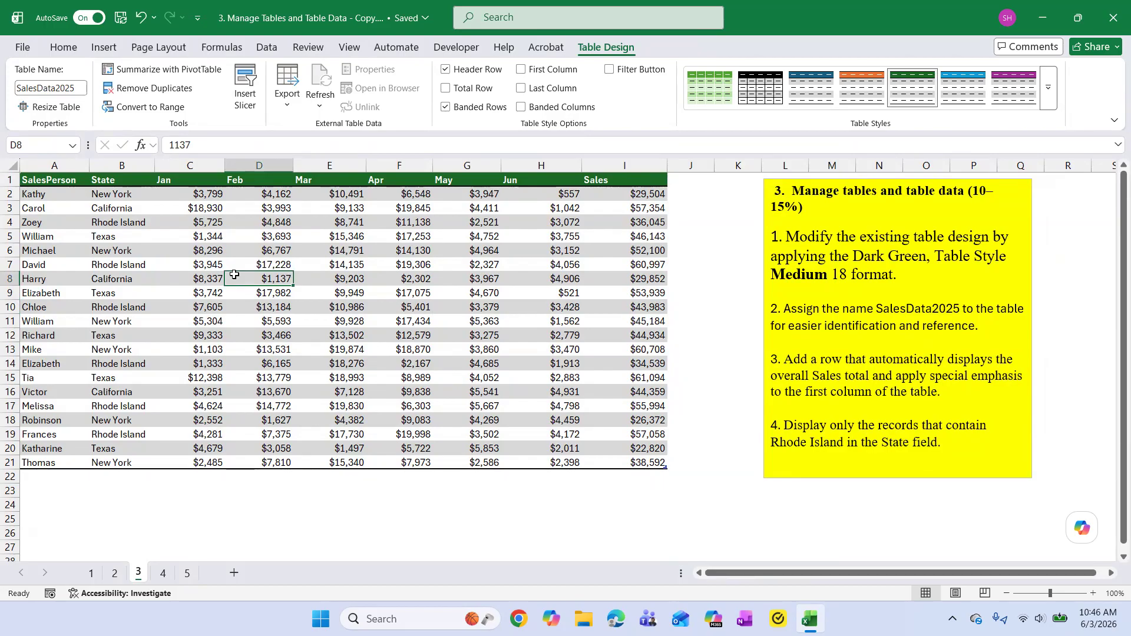
left_click(689, 334)
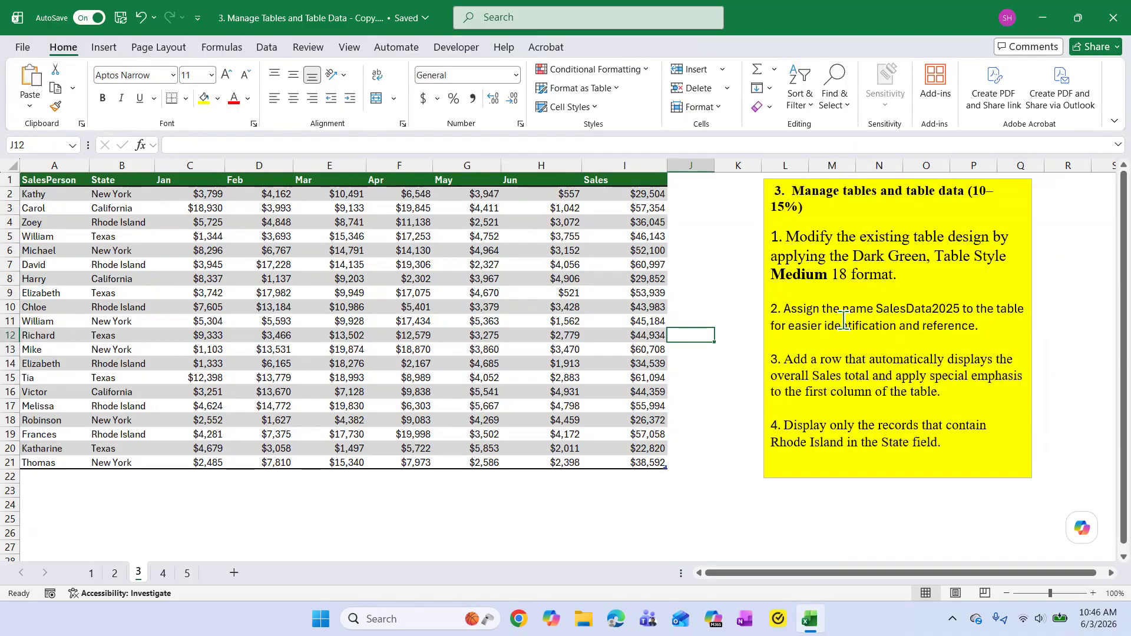
left_click(876, 312)
left_click_drag(877, 312, 961, 313)
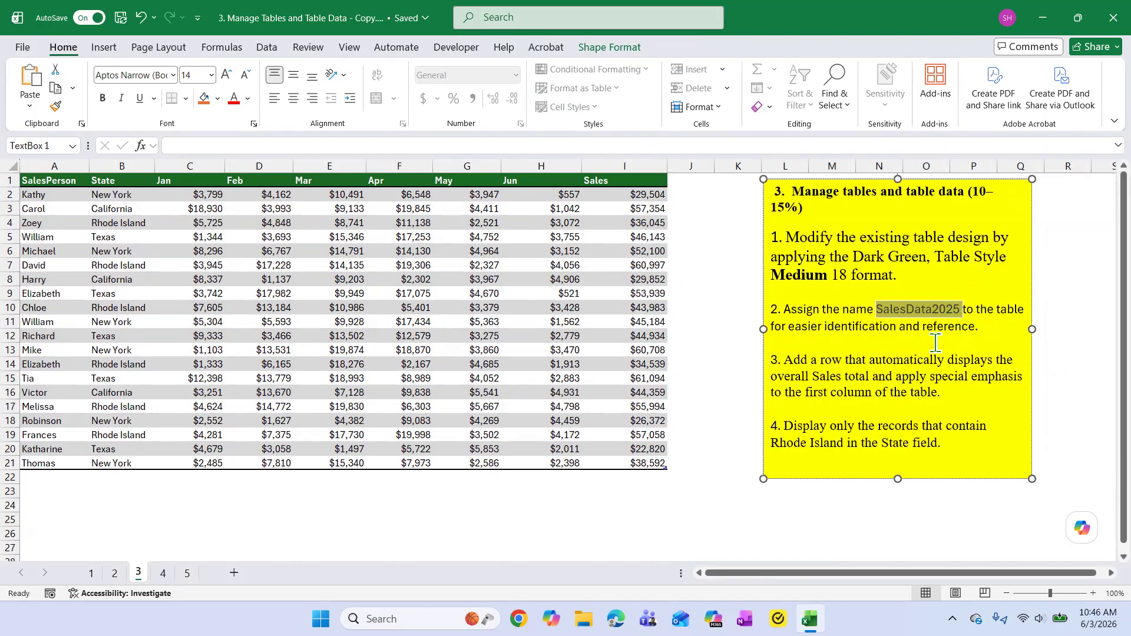
left_click(1001, 333)
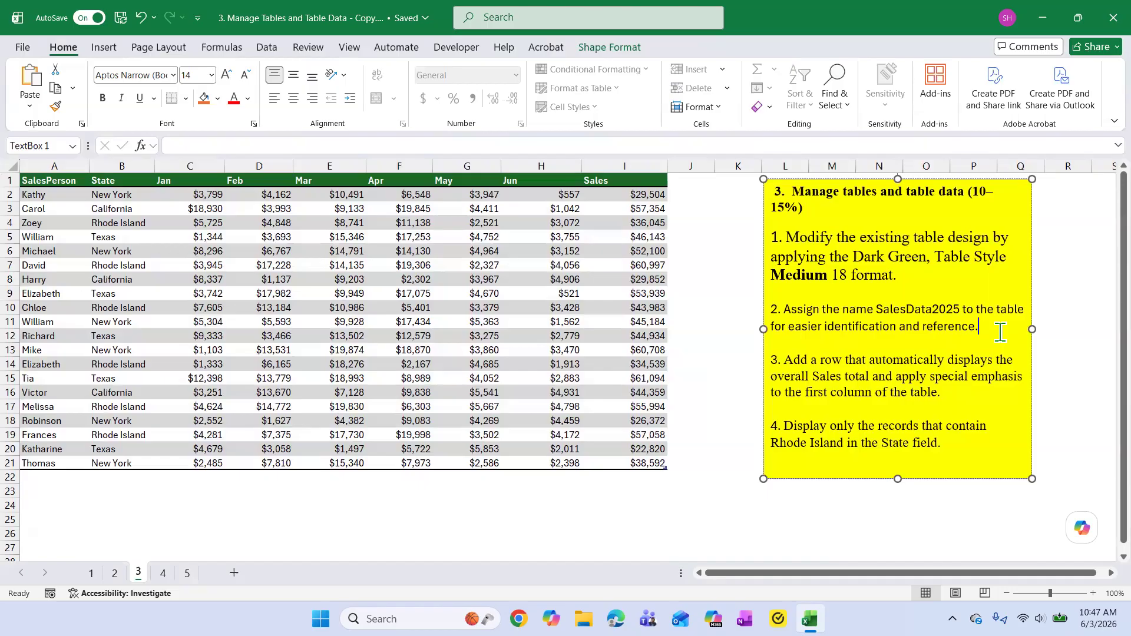
Step: Enlarge instruction 3 in the yellow text box to 16 pt and stretch the box downward and to both sides
left_click_drag(946, 393, 772, 360)
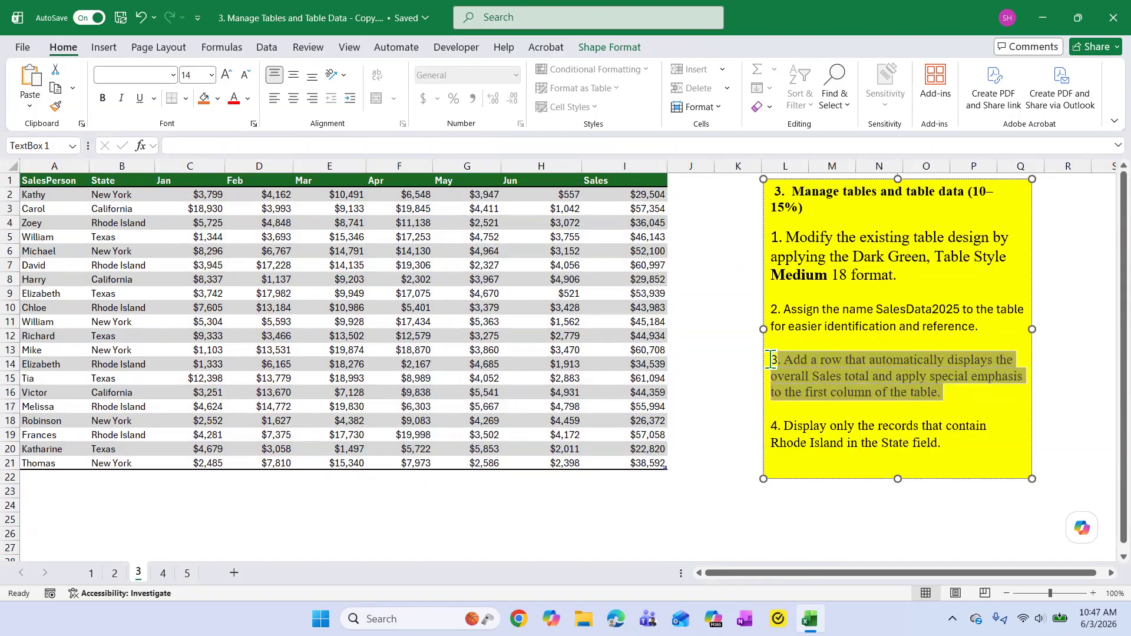
left_click(223, 76)
left_click_drag(896, 479, 896, 525)
left_click_drag(1035, 354, 1062, 355)
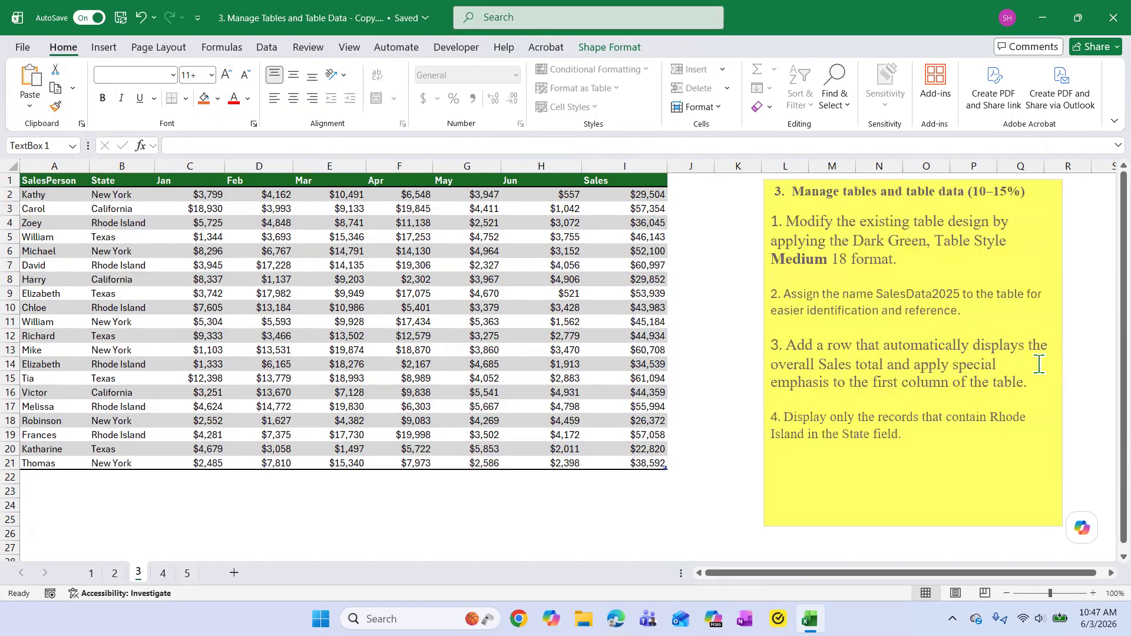
left_click_drag(764, 357, 732, 360)
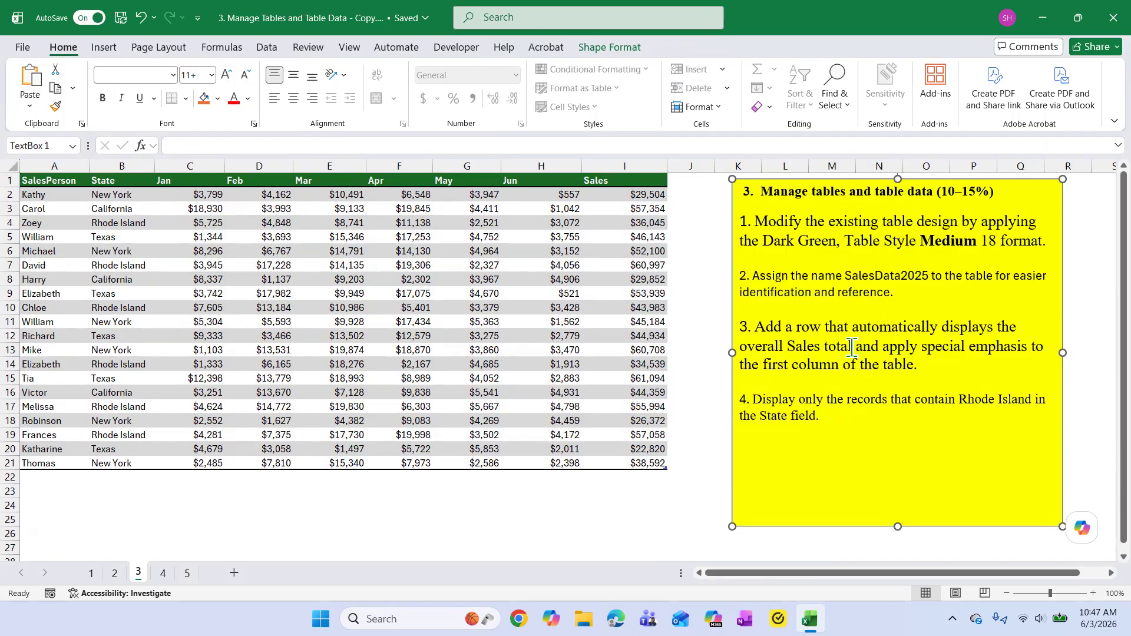
Step: Add a total row to the sales table to sum the Sales column, as instruction 3 asks
left_click_drag(853, 348, 807, 330)
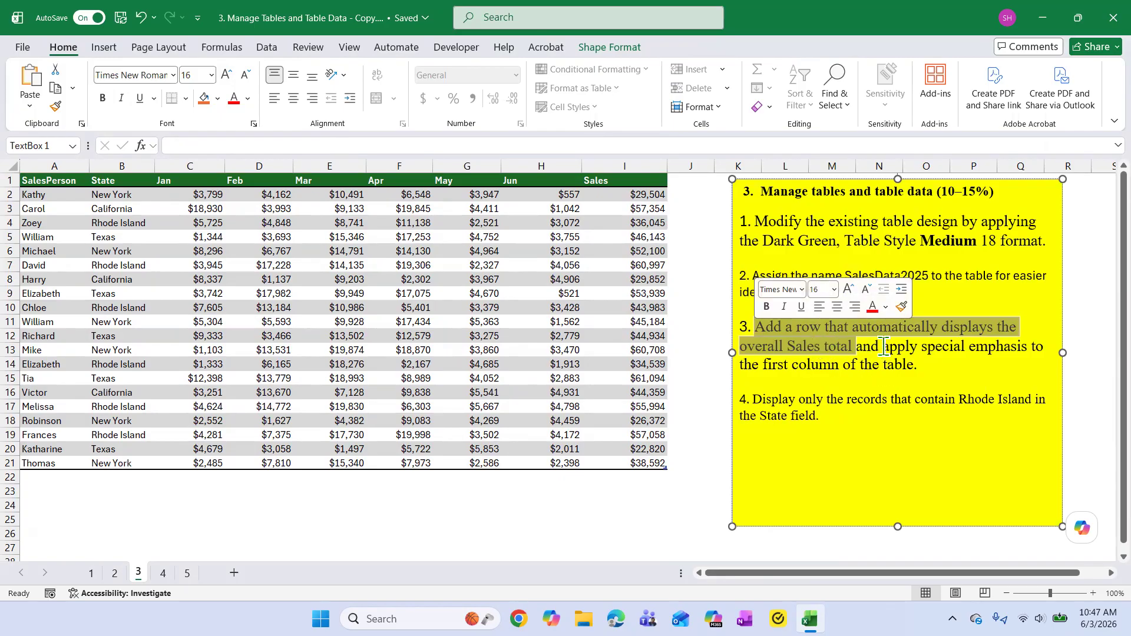
left_click_drag(885, 347, 921, 367)
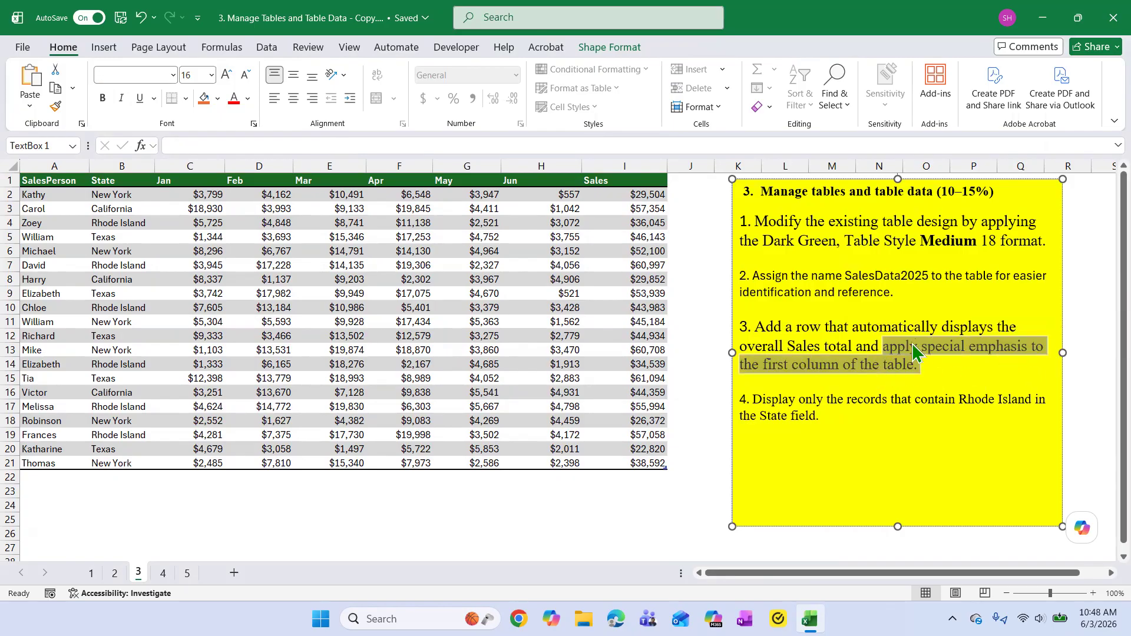
left_click(938, 363)
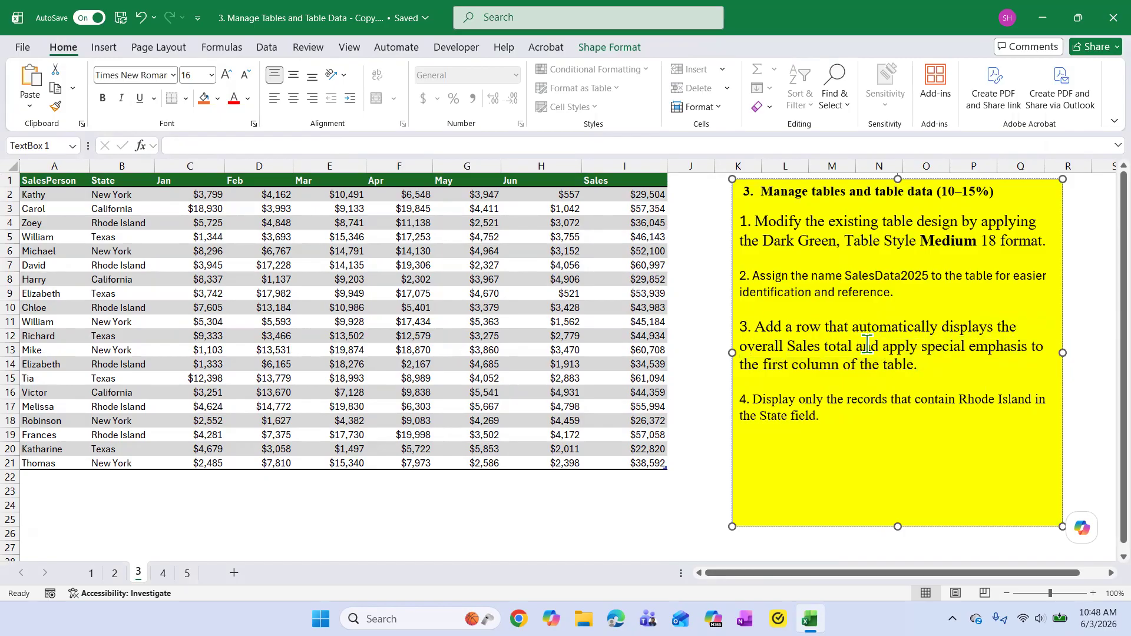
left_click_drag(858, 347, 754, 327)
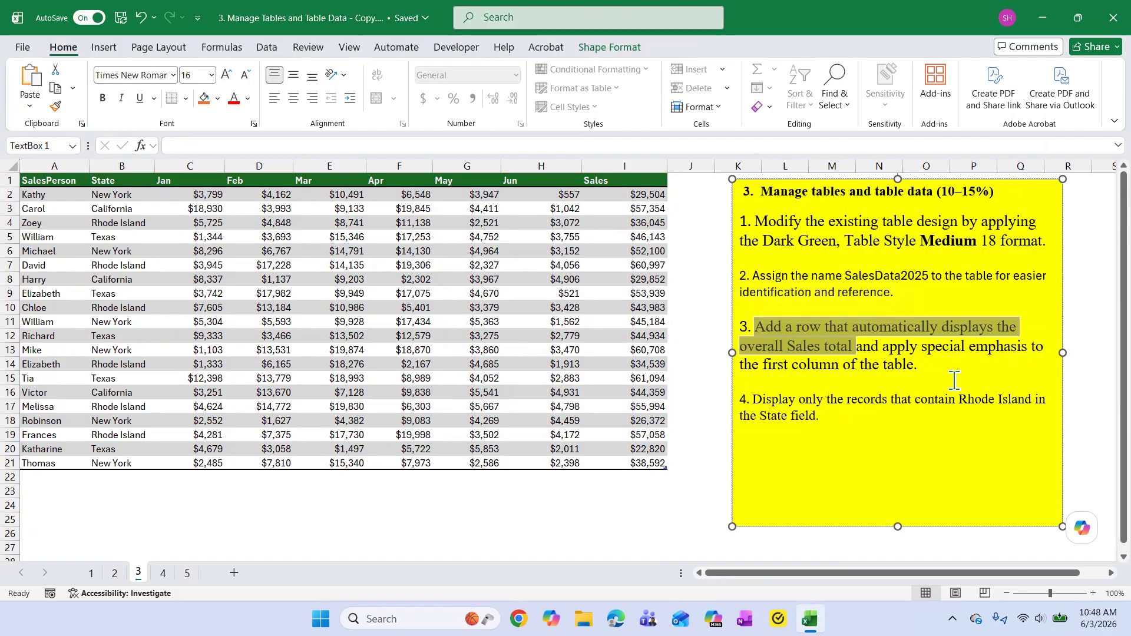
left_click(397, 311)
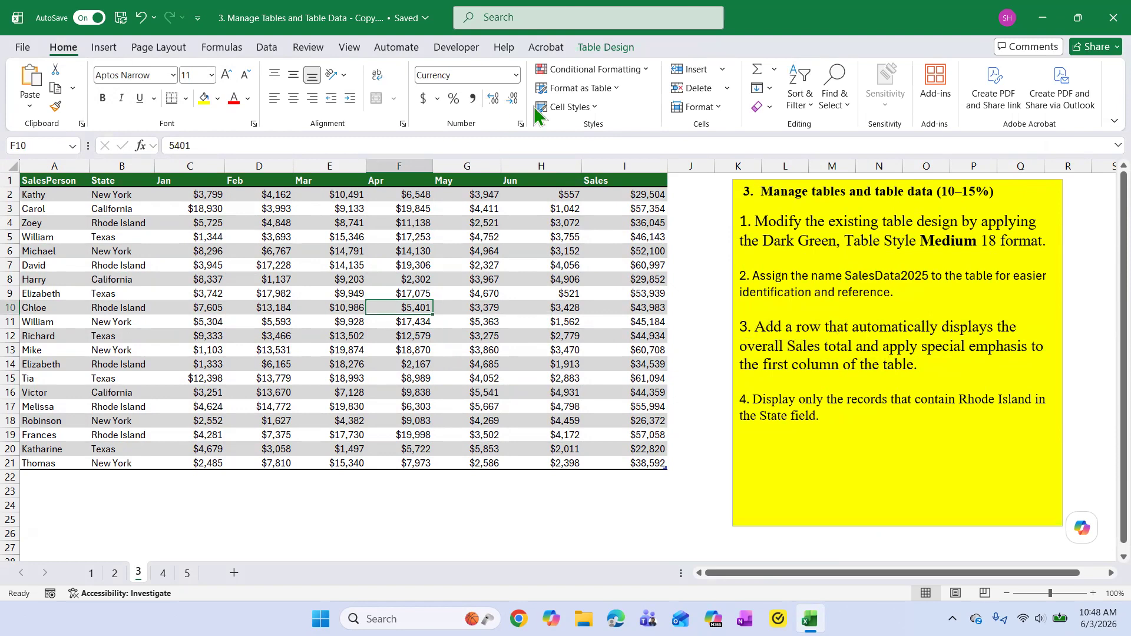
left_click(607, 49)
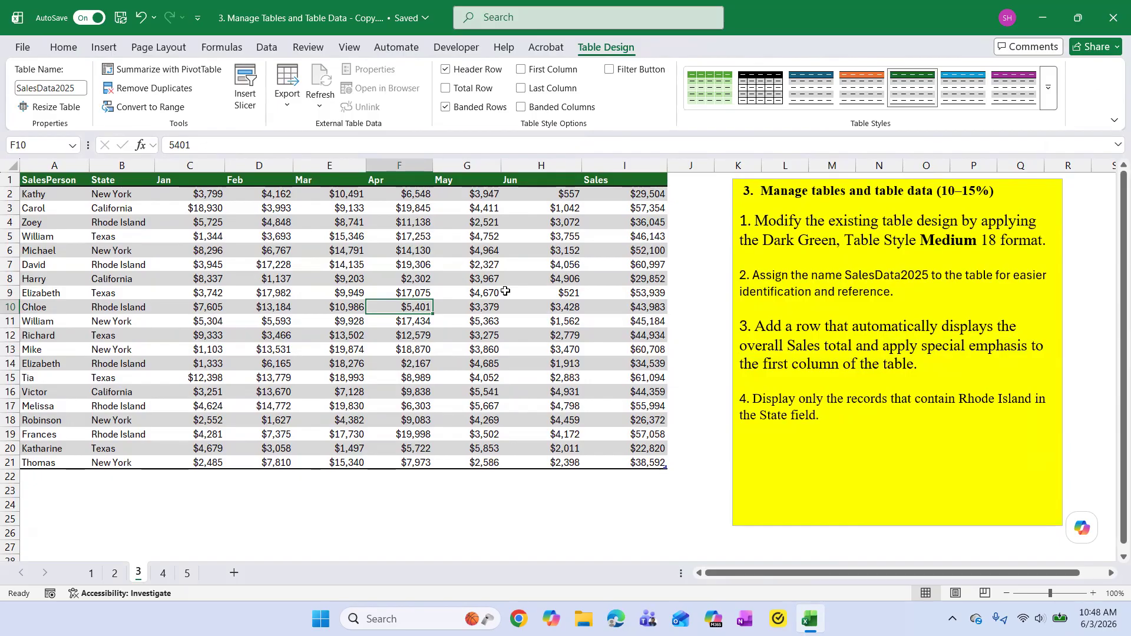
left_click(445, 89)
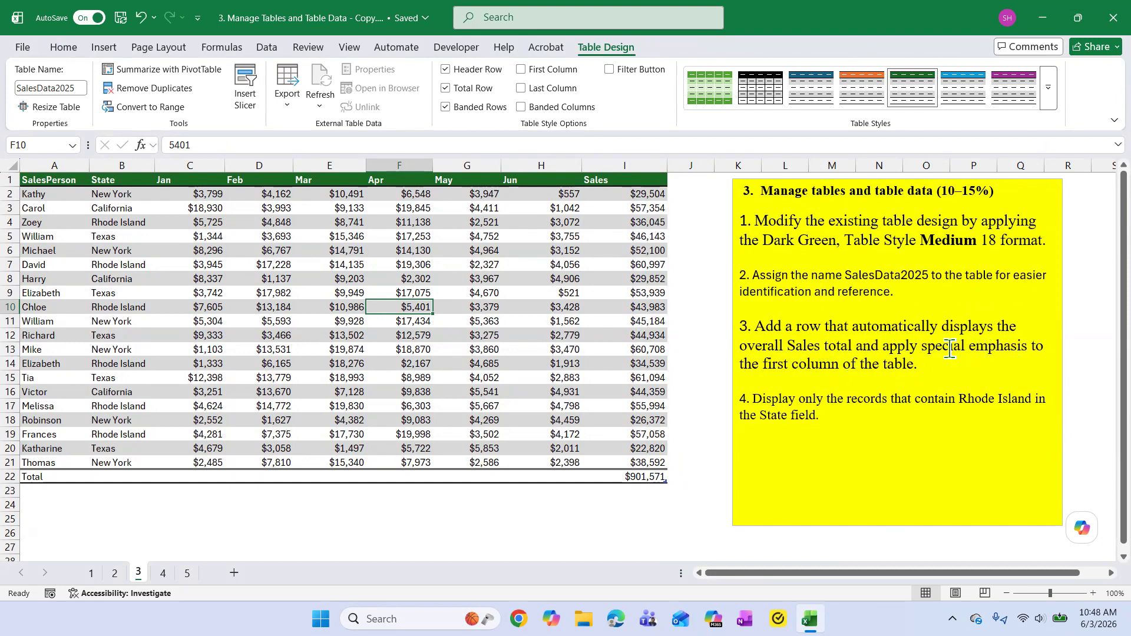
Step: Bold the word emphasis in instruction 3 of the yellow text box
left_click_drag(969, 346, 1028, 346)
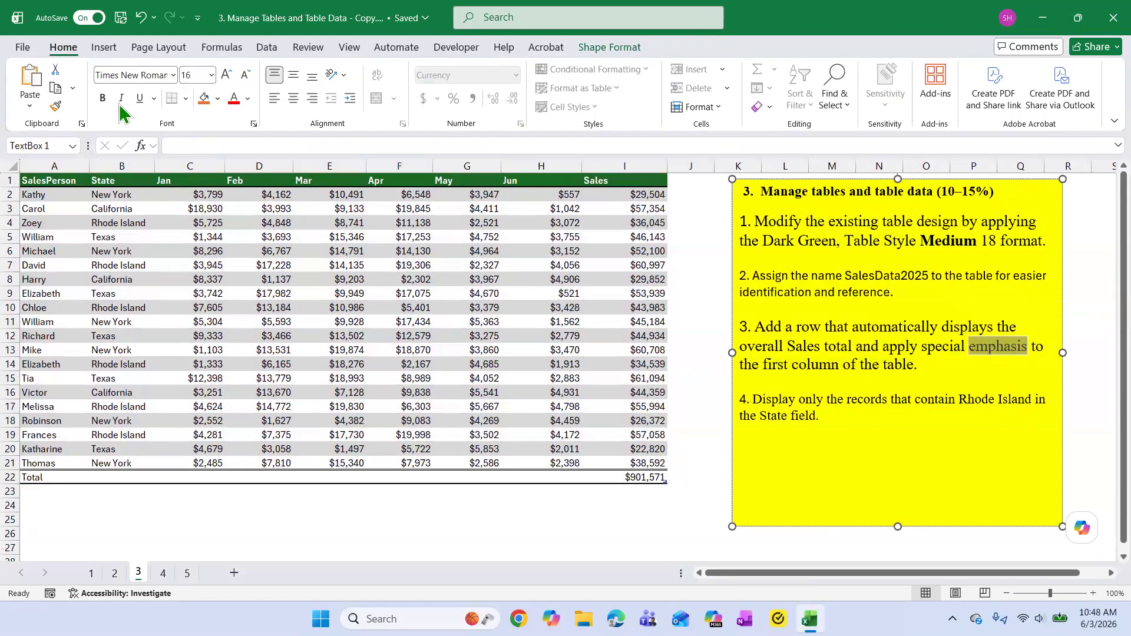
left_click(102, 99)
left_click(1010, 365)
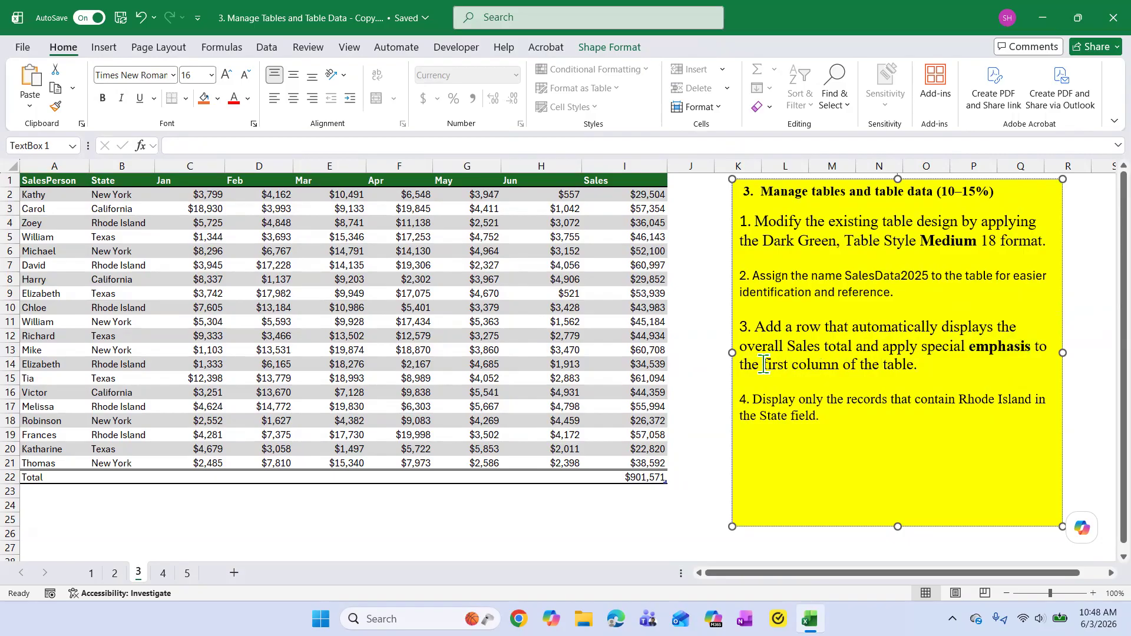
left_click_drag(764, 364, 822, 364)
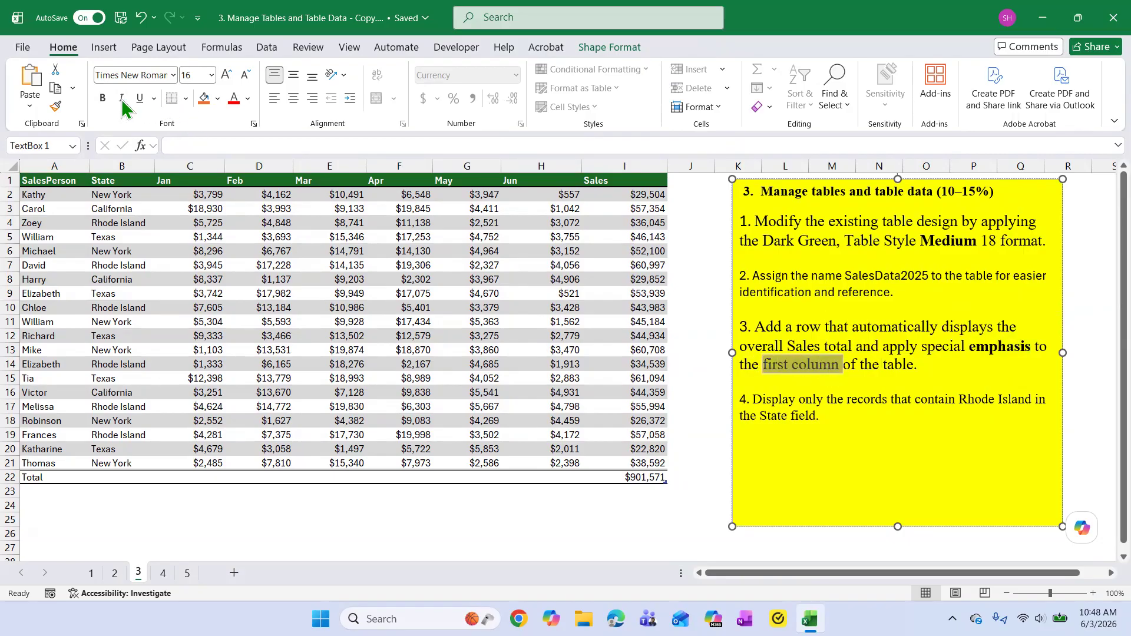
left_click(896, 378)
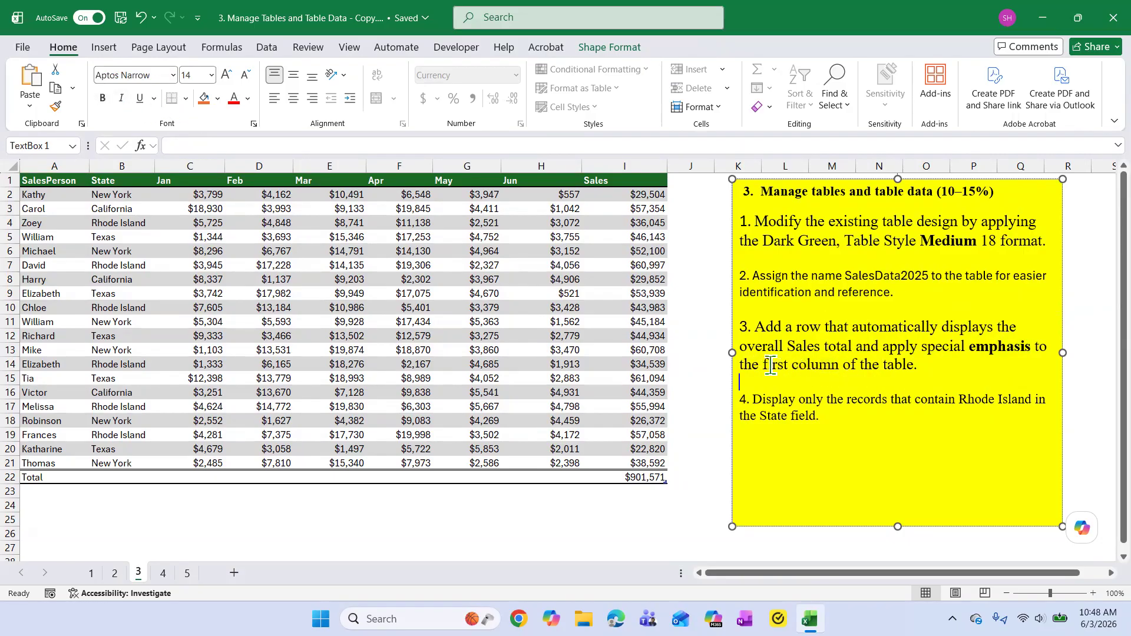
Step: Bold the words "first column" in instruction 3 of the yellow text box
left_click_drag(764, 364, 843, 366)
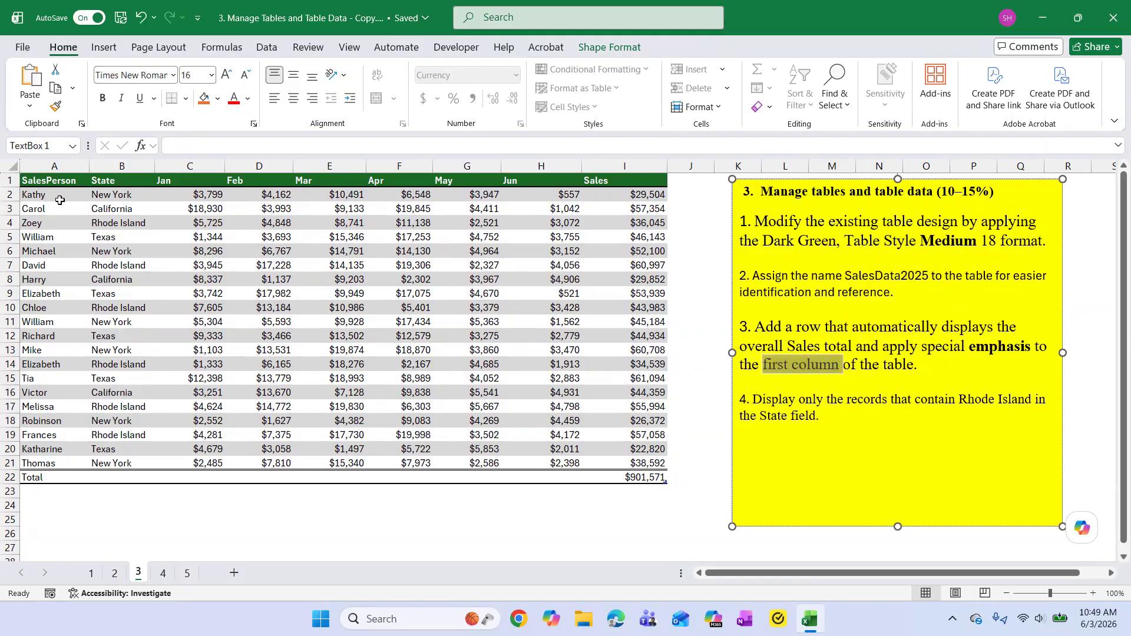
left_click(104, 98)
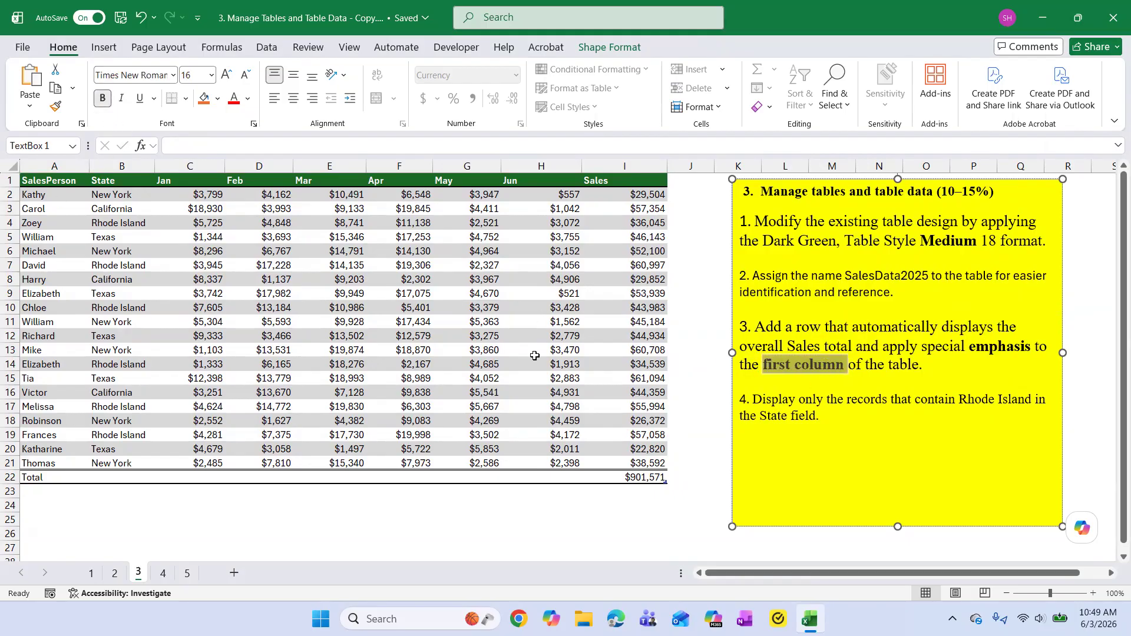
left_click(984, 367)
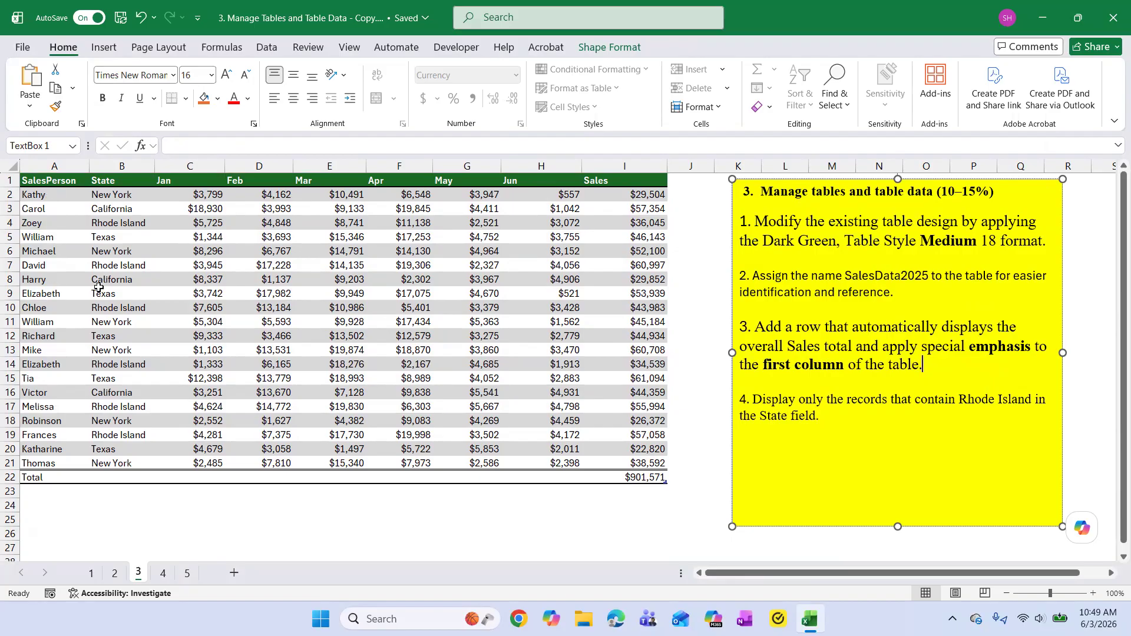
Step: Apply First Column emphasis to the sales table, as instruction 3 asks
left_click(417, 251)
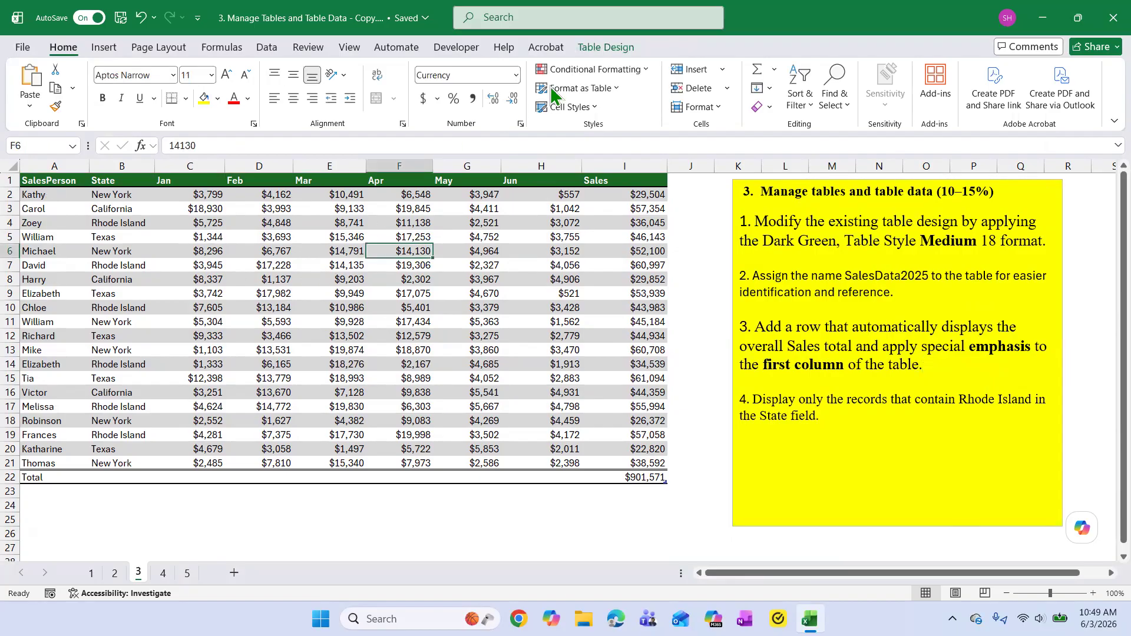
left_click(615, 50)
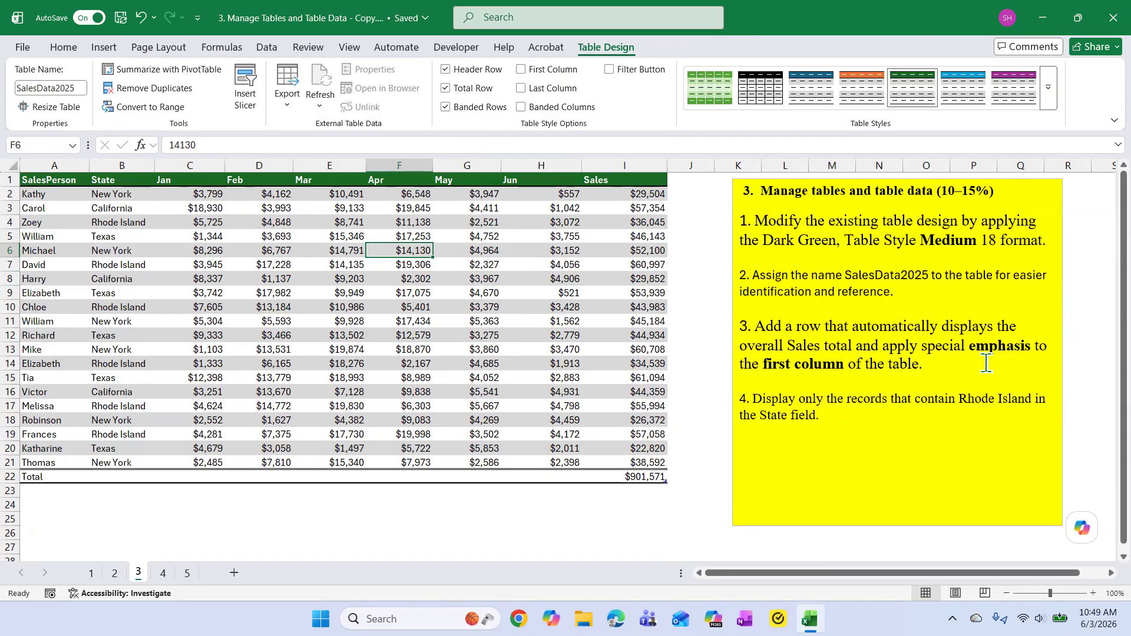
left_click(521, 70)
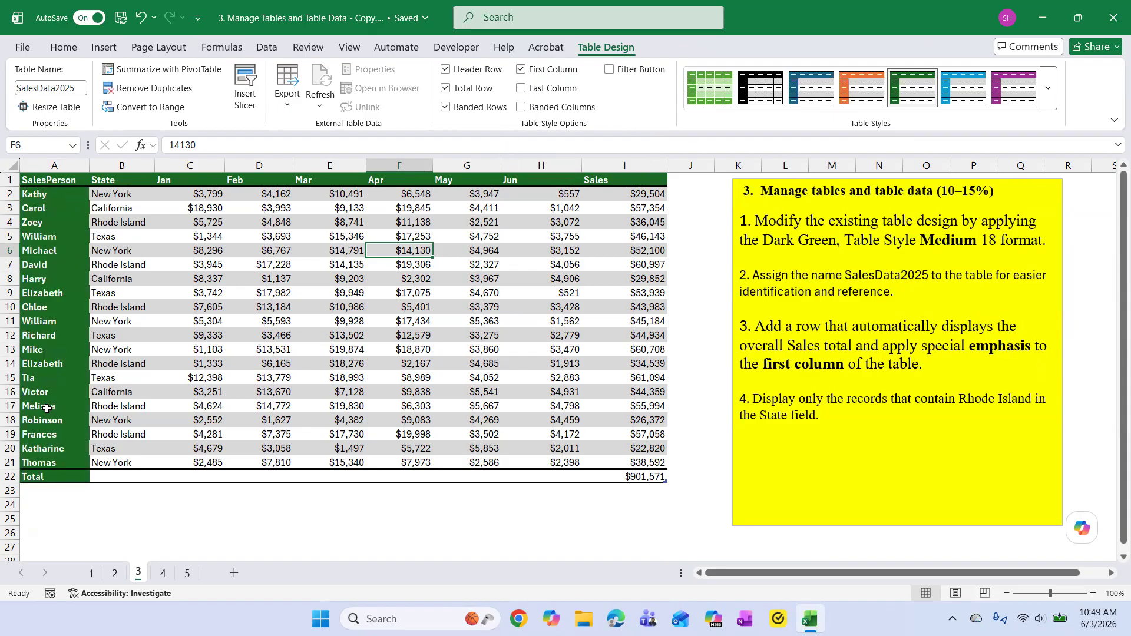
left_click(211, 525)
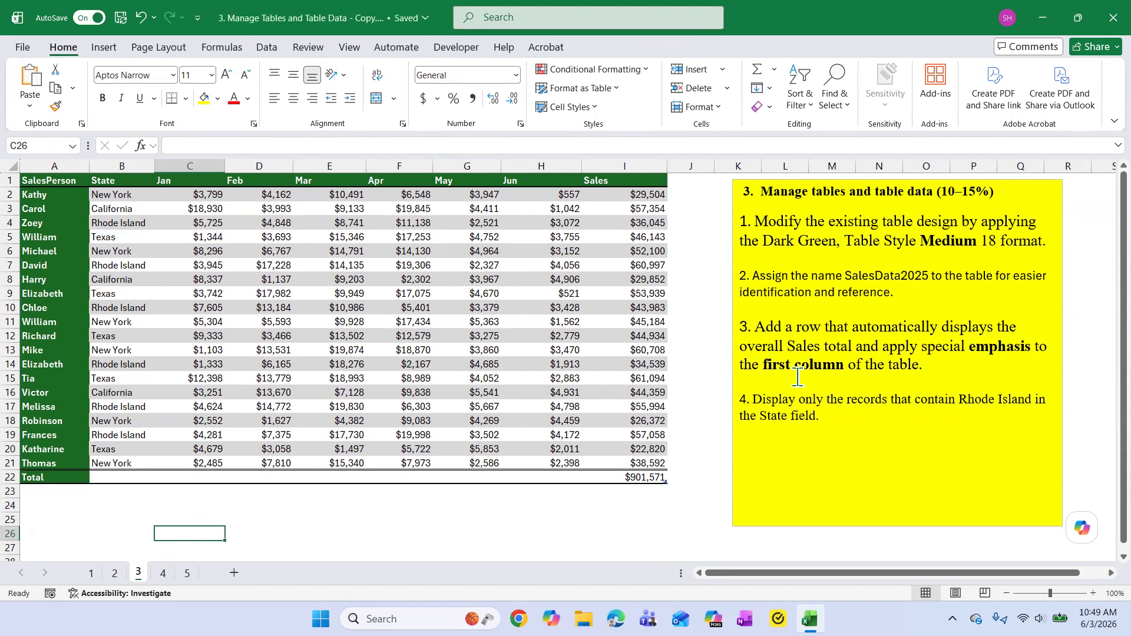
Step: Try Last Column emphasis on the sales table and turn it off again
left_click(477, 336)
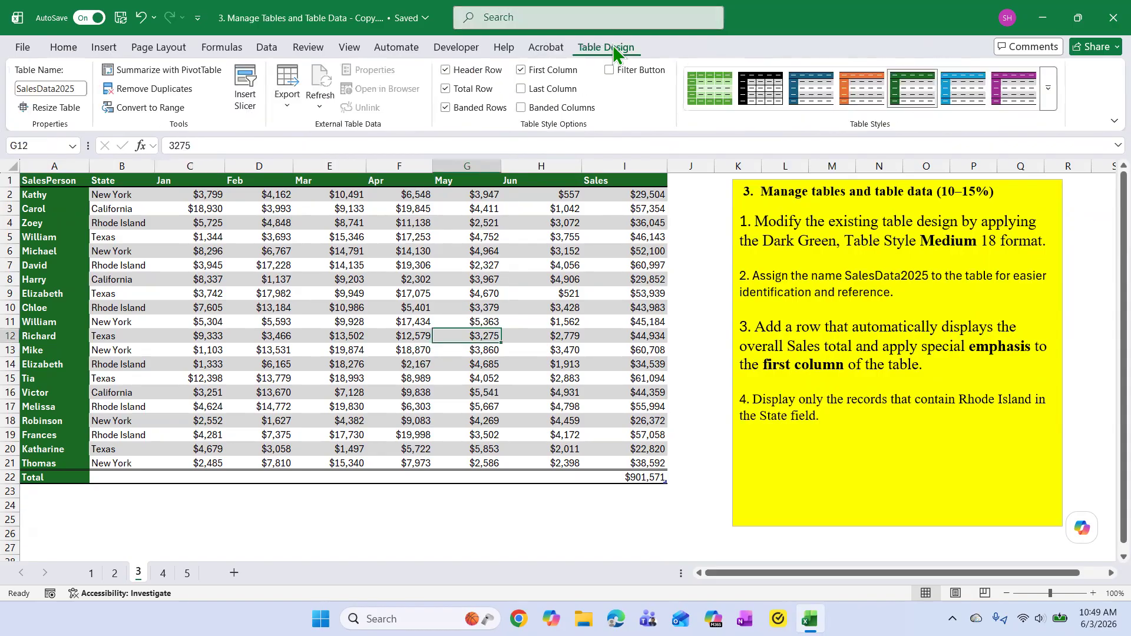
left_click(520, 89)
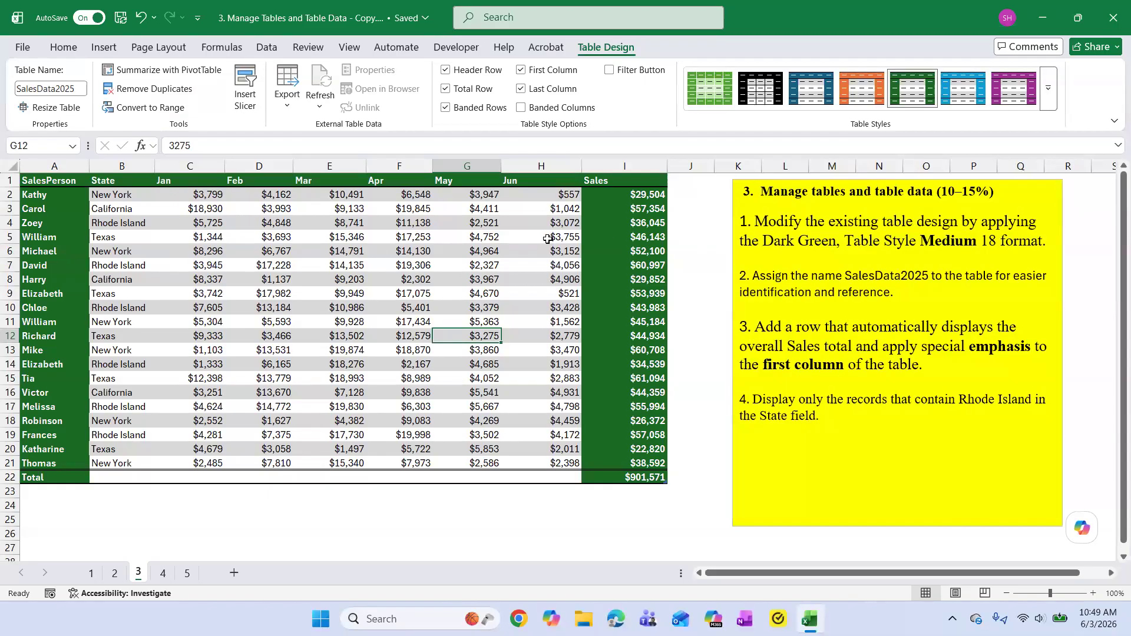
left_click(521, 89)
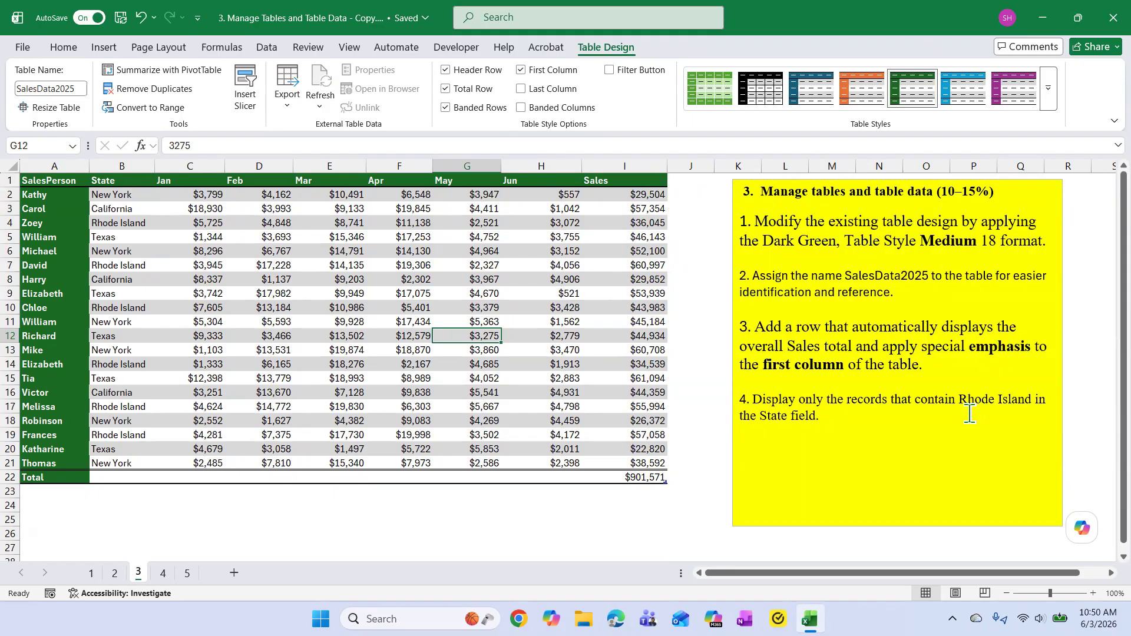
Step: Append "(Filter)" to the end of instruction 4 in the yellow text box
left_click(863, 471)
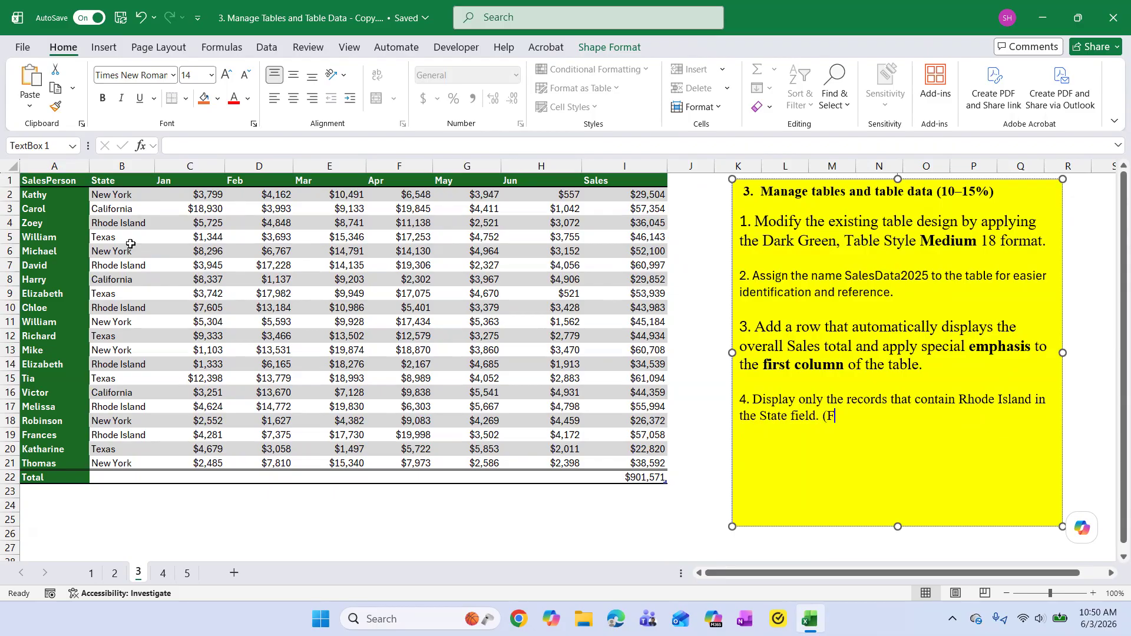
type("er")
Step: Filter the State column by the value Rhode Island to demonstrate instruction 4, and undo the filter
left_click(146, 223)
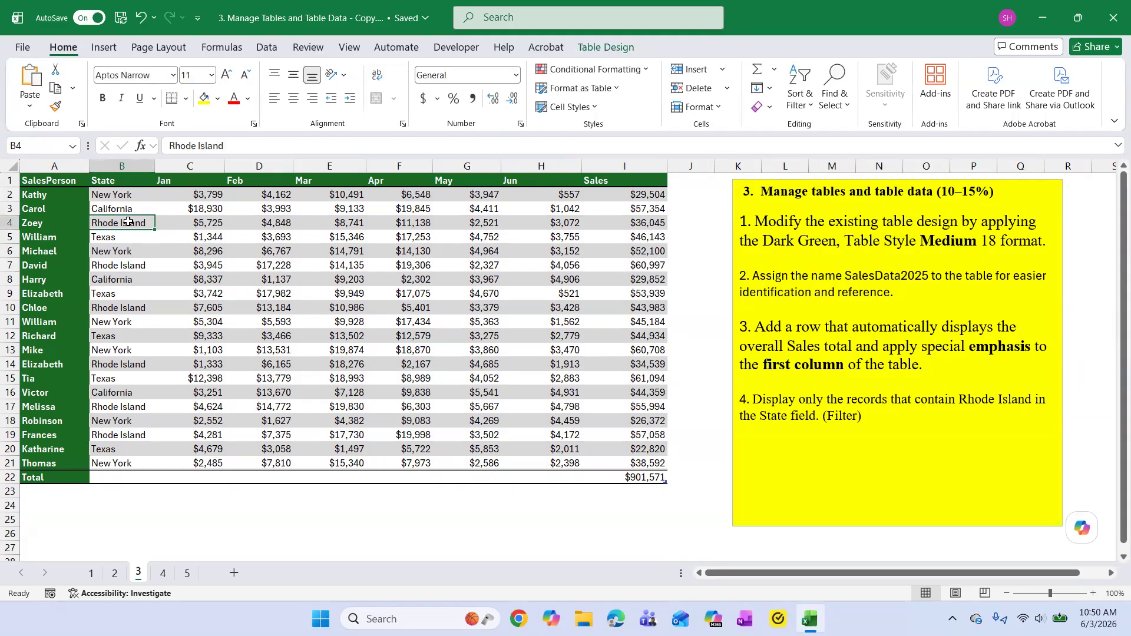
right_click(128, 224)
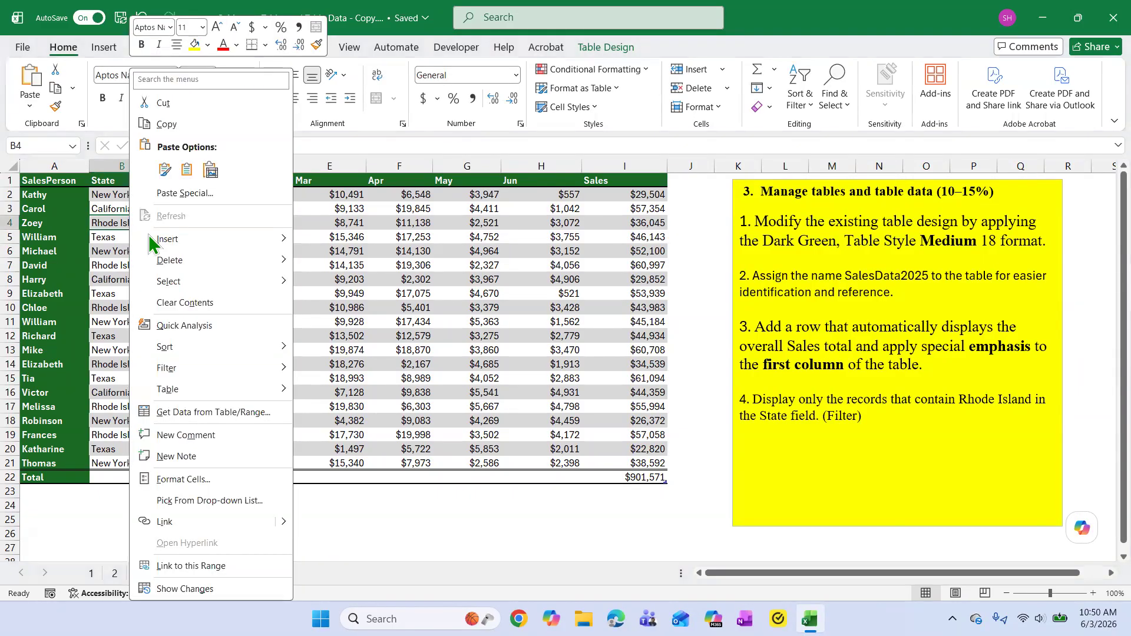
mouse_move(223, 368)
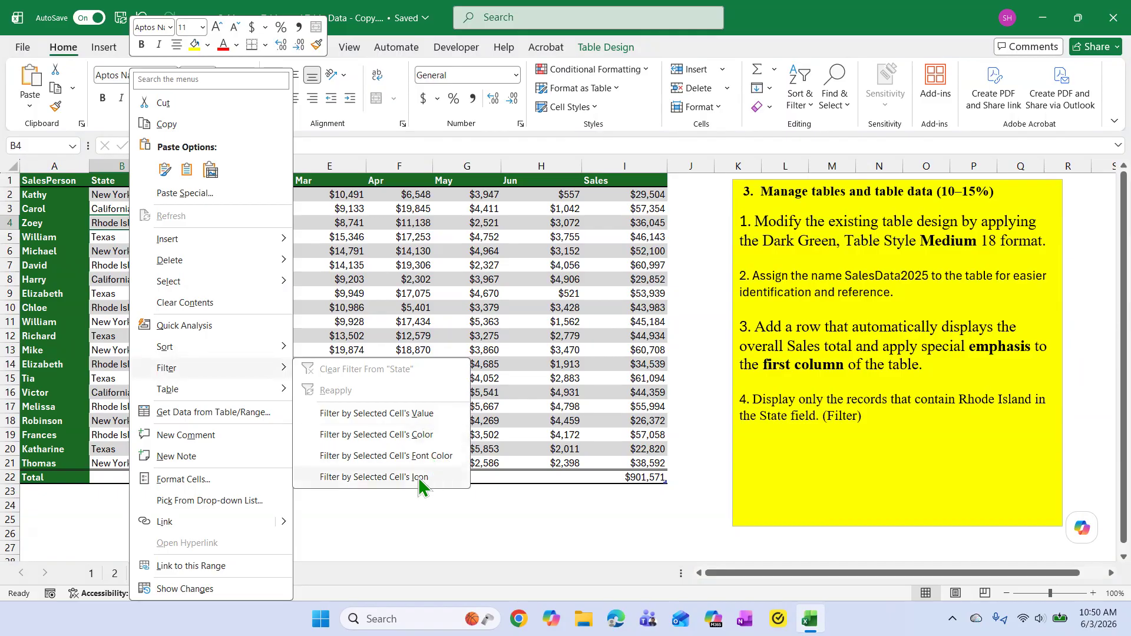
left_click(422, 415)
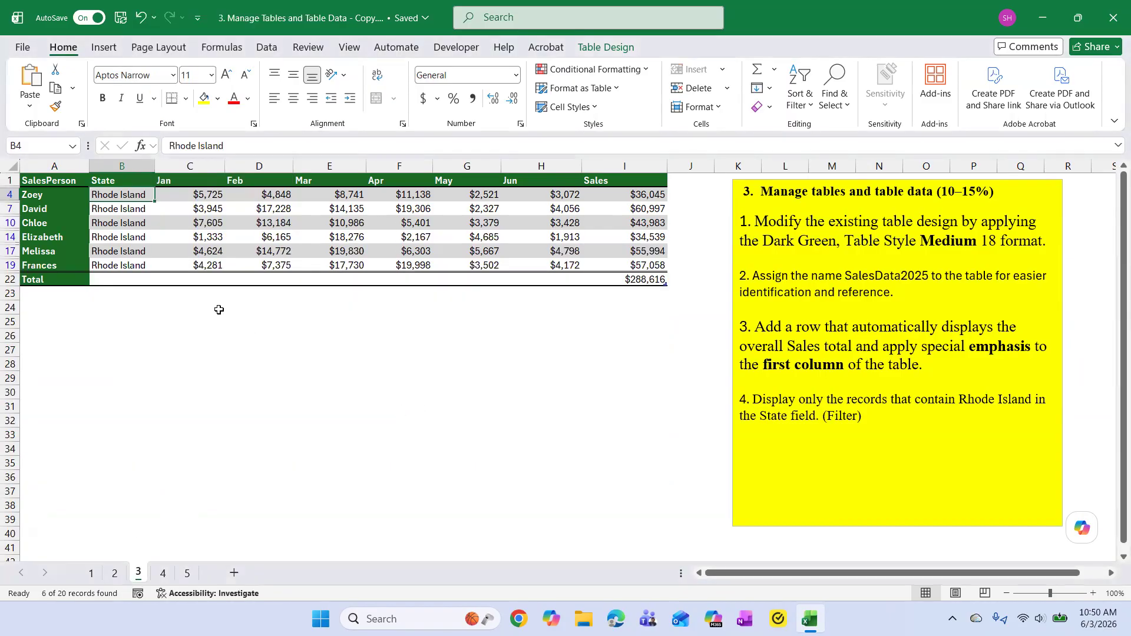
left_click(279, 433)
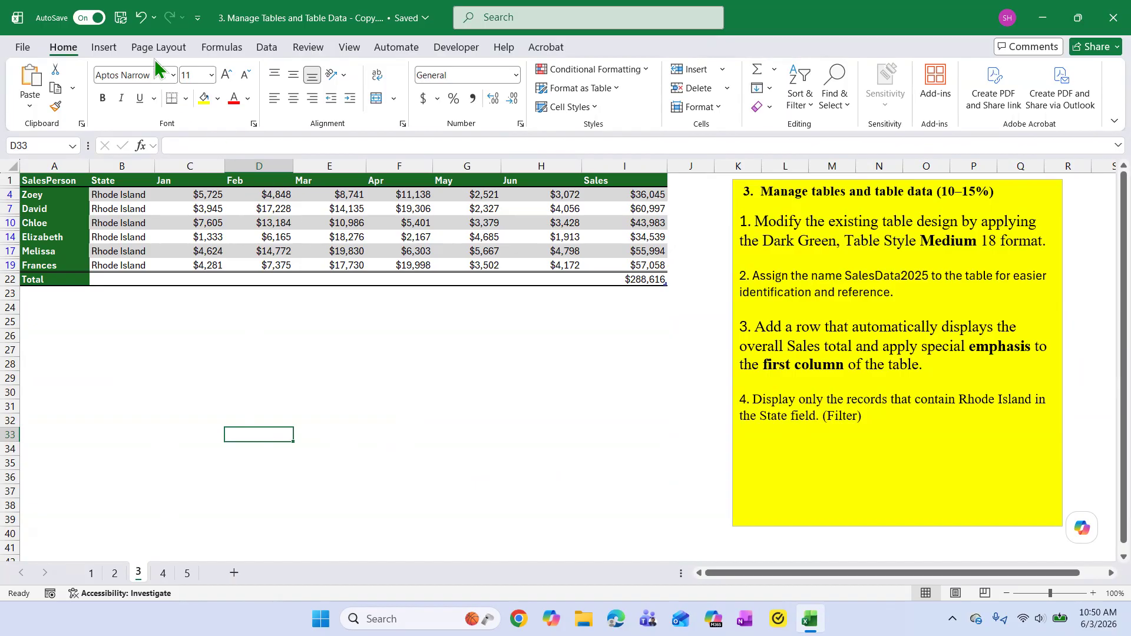
left_click(141, 19)
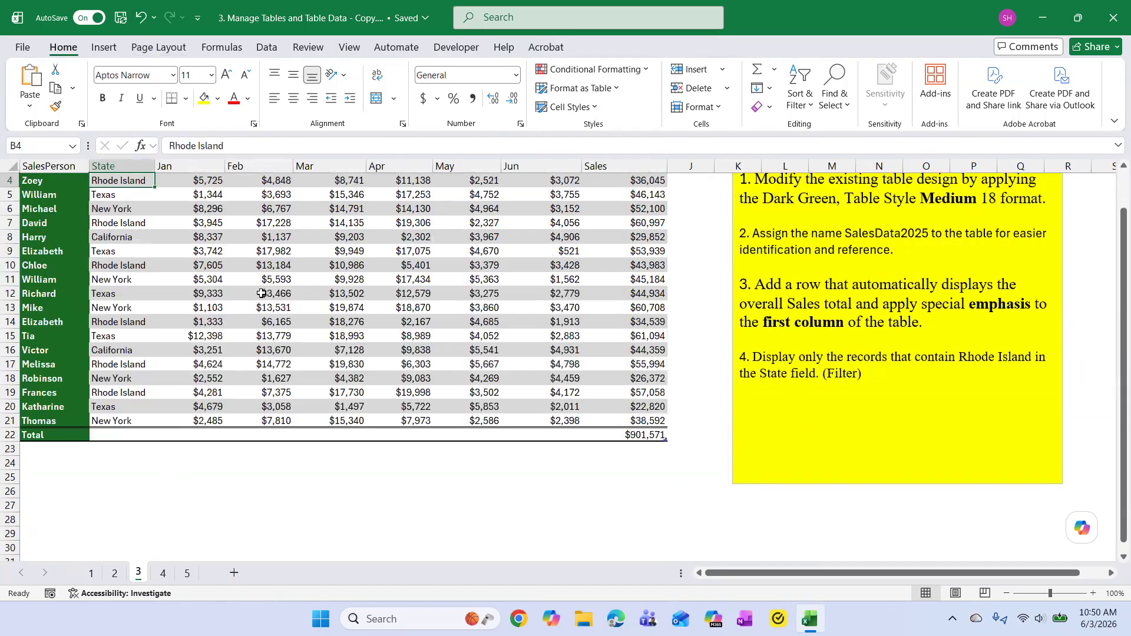
Step: Add the line "5. Filter based on Icons" below instruction 4 in the yellow text box
left_click(887, 376)
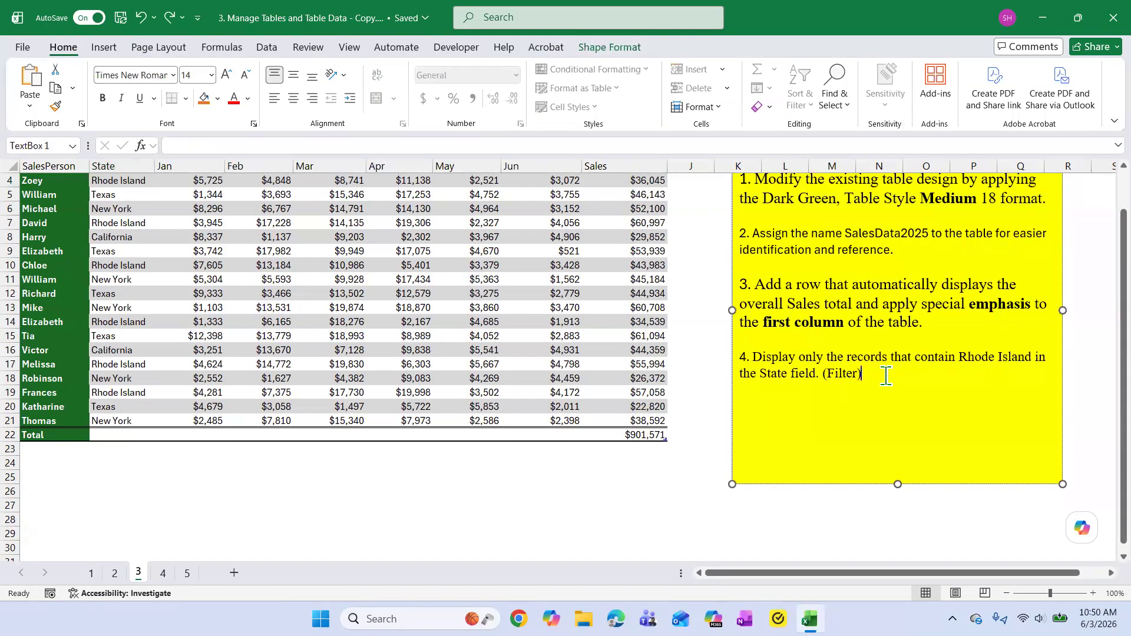
key("Return")
type("5. Filter based on Icons")
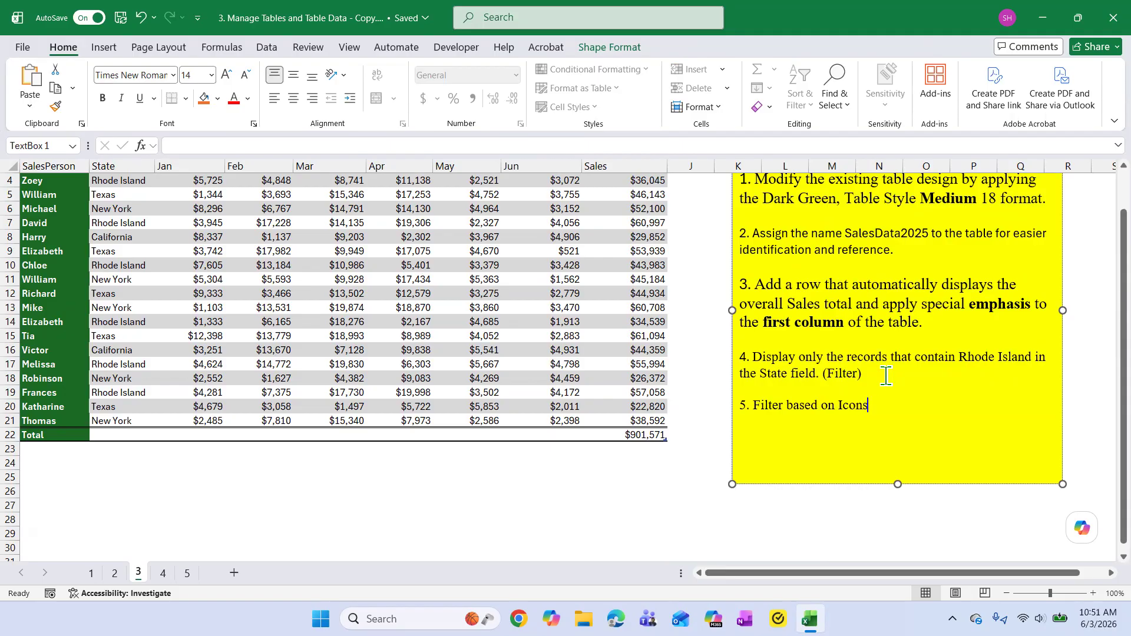
left_click(811, 520)
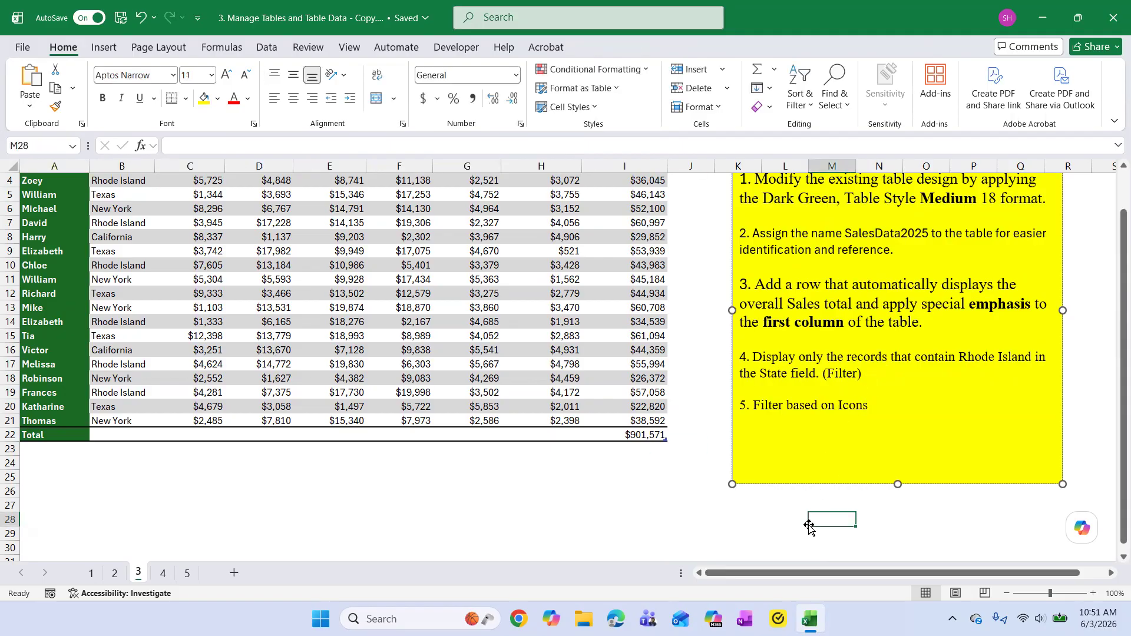
Step: Apply the green, yellow and red circle icon set as conditional formatting to the Sales values in I2:I21
scroll(338, 306, "up", 1)
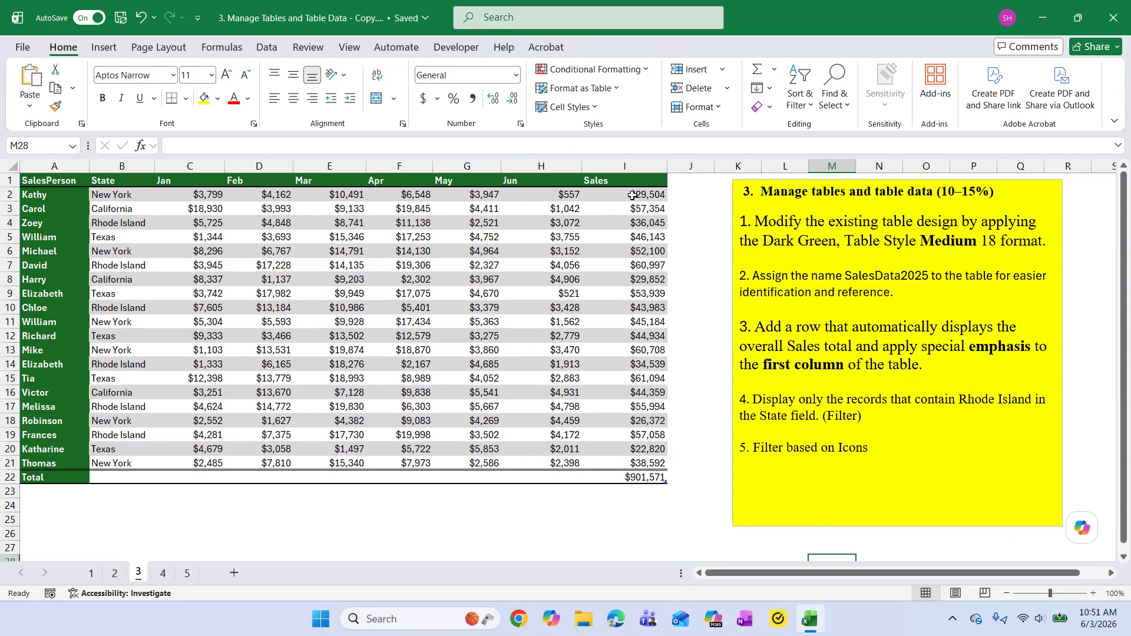
left_click_drag(634, 194, 645, 459)
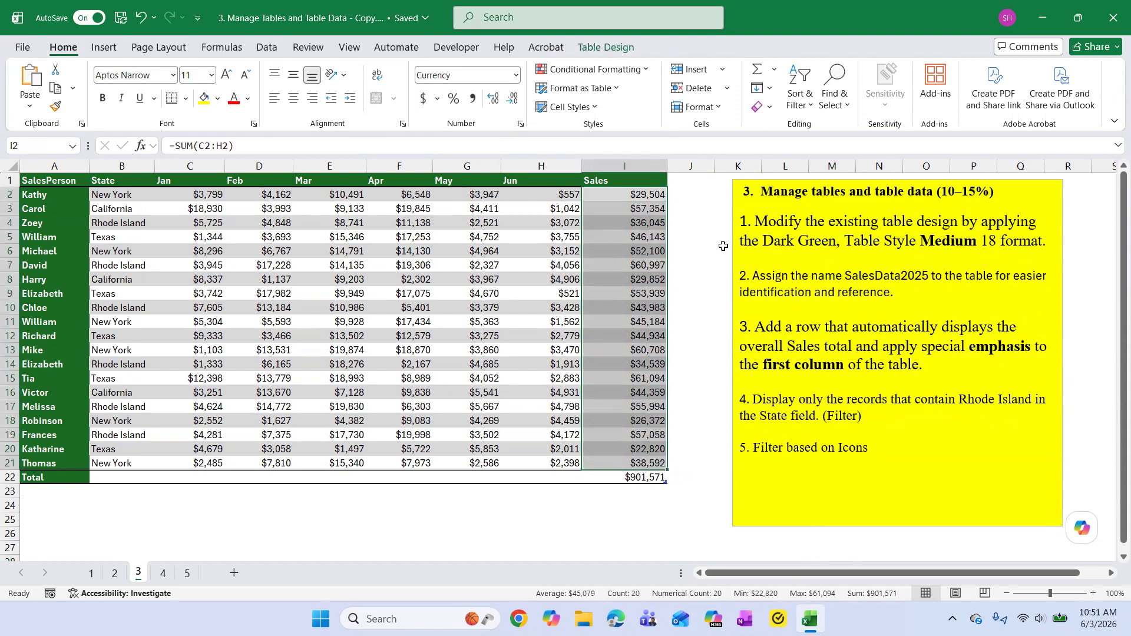
left_click(645, 69)
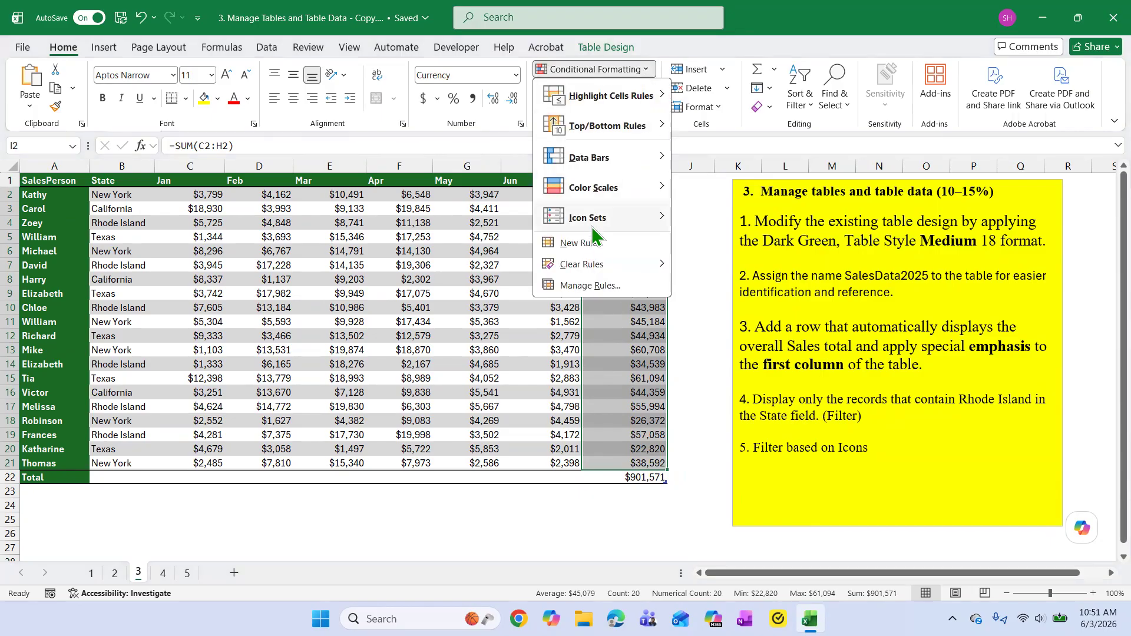
mouse_move(587, 220)
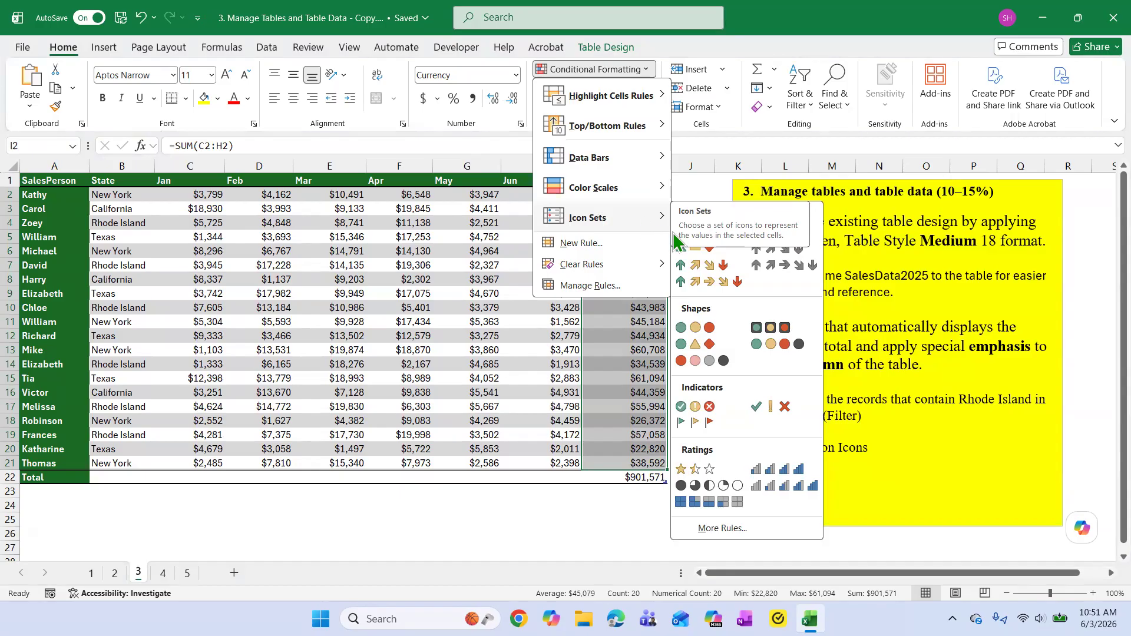
left_click(731, 330)
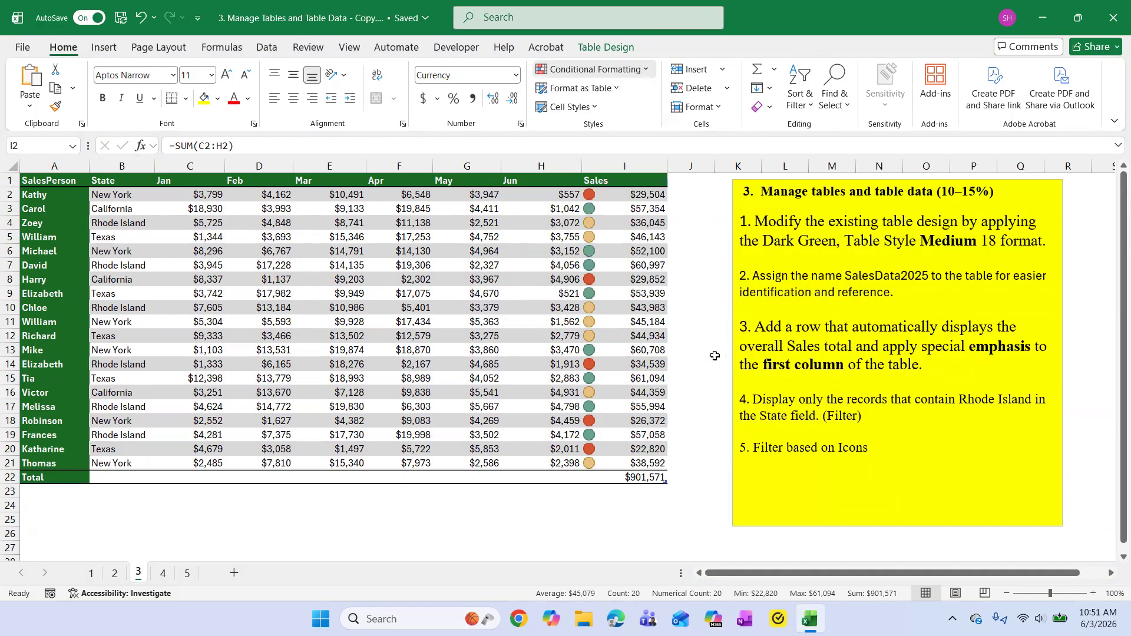
left_click(654, 516)
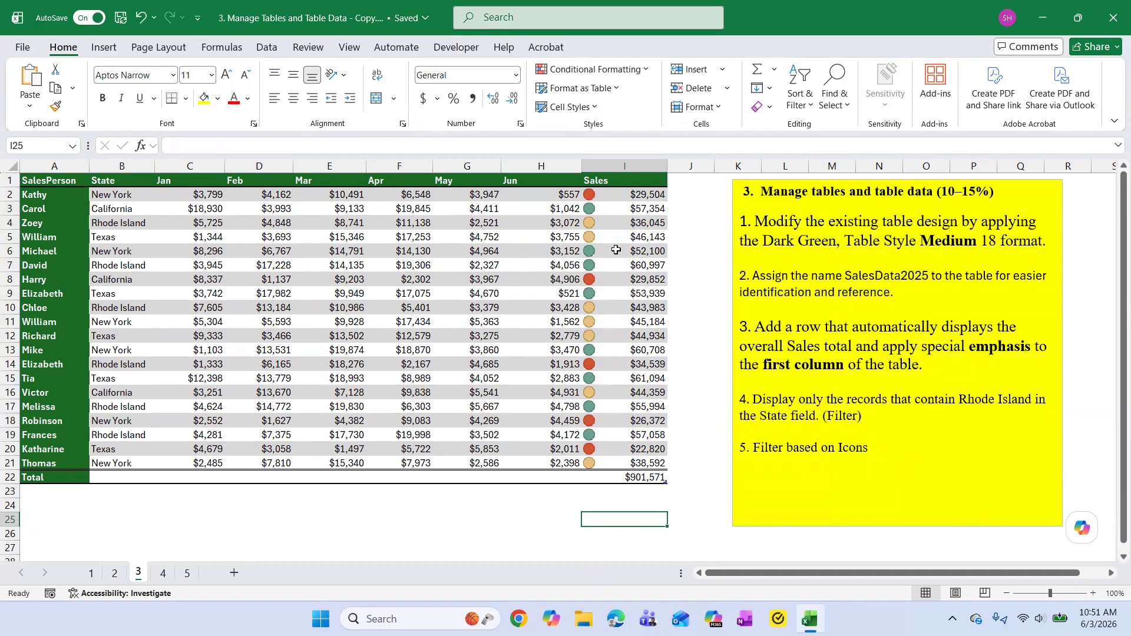
Step: Filter the Sales column by the green circle icon in I3, and undo the filter
right_click(616, 212)
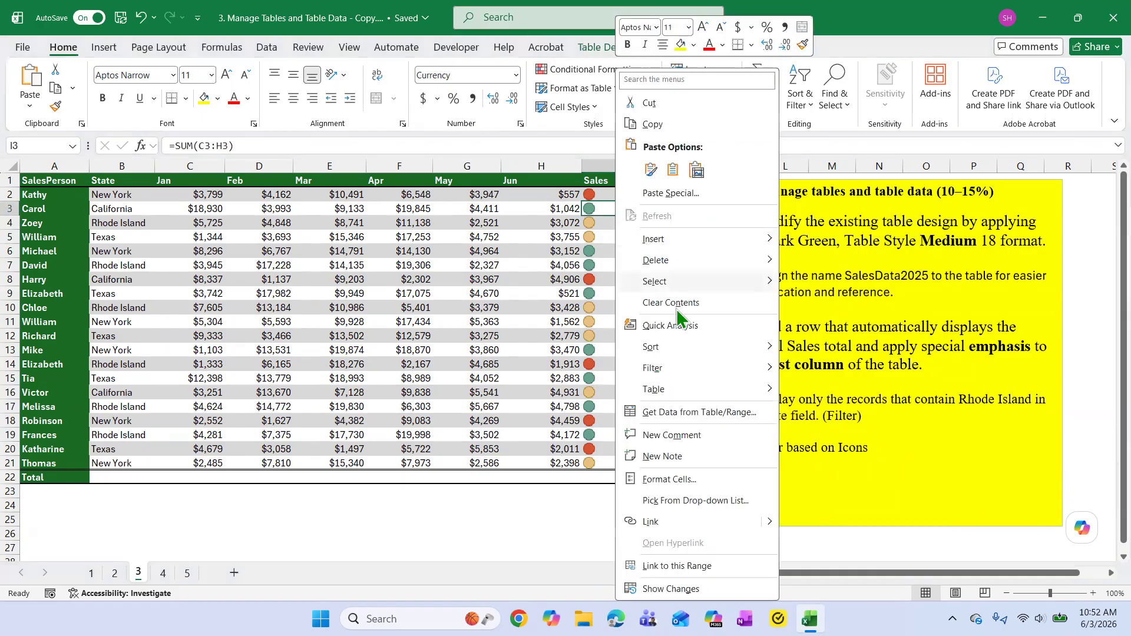
mouse_move(718, 375)
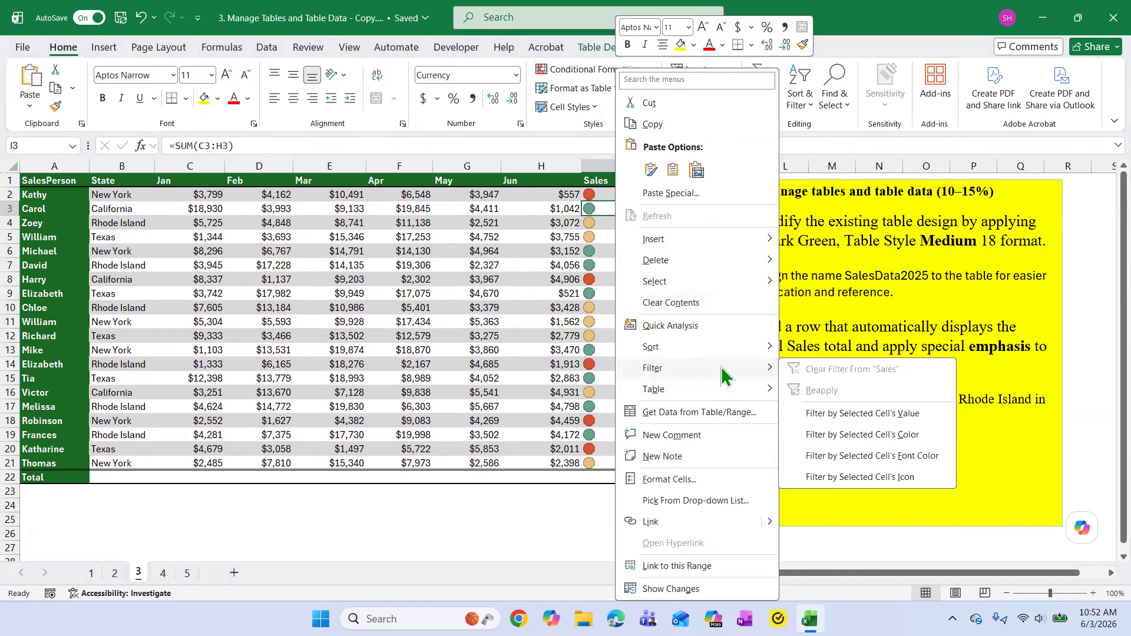
left_click(896, 476)
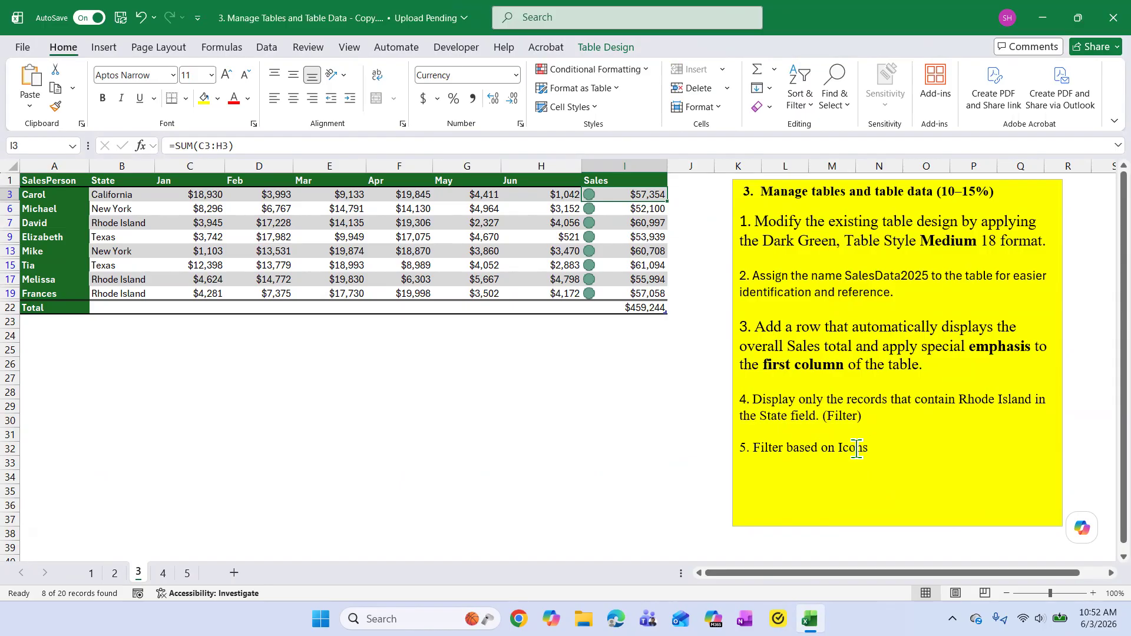
left_click(141, 18)
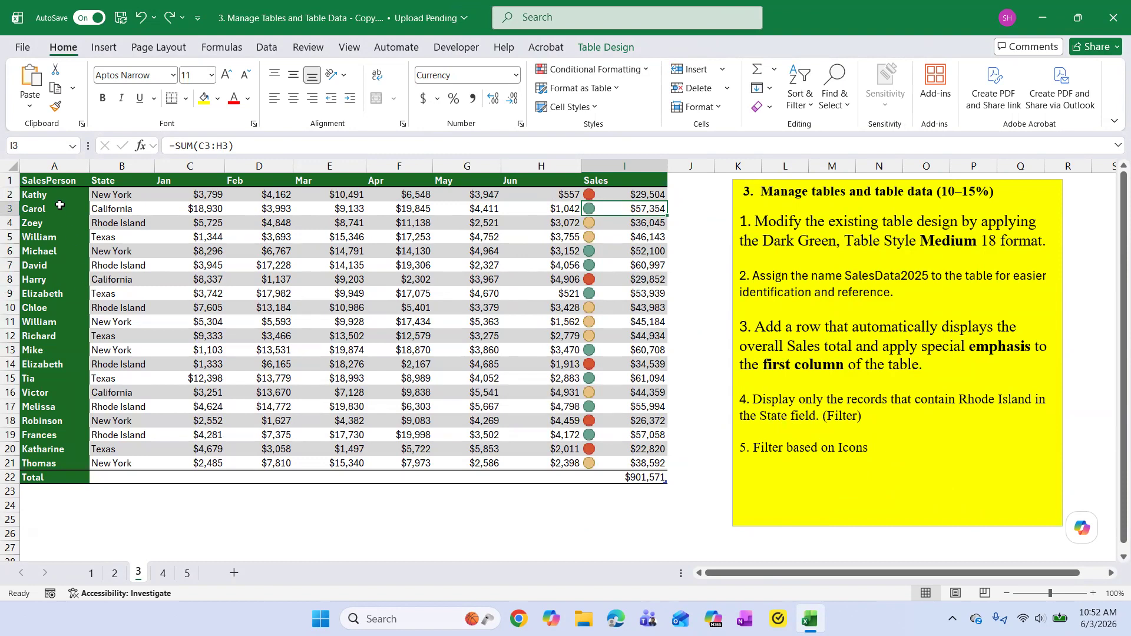
Step: Filter the Sales column by the red circle icon in I8, and undo the filter
left_click(639, 282)
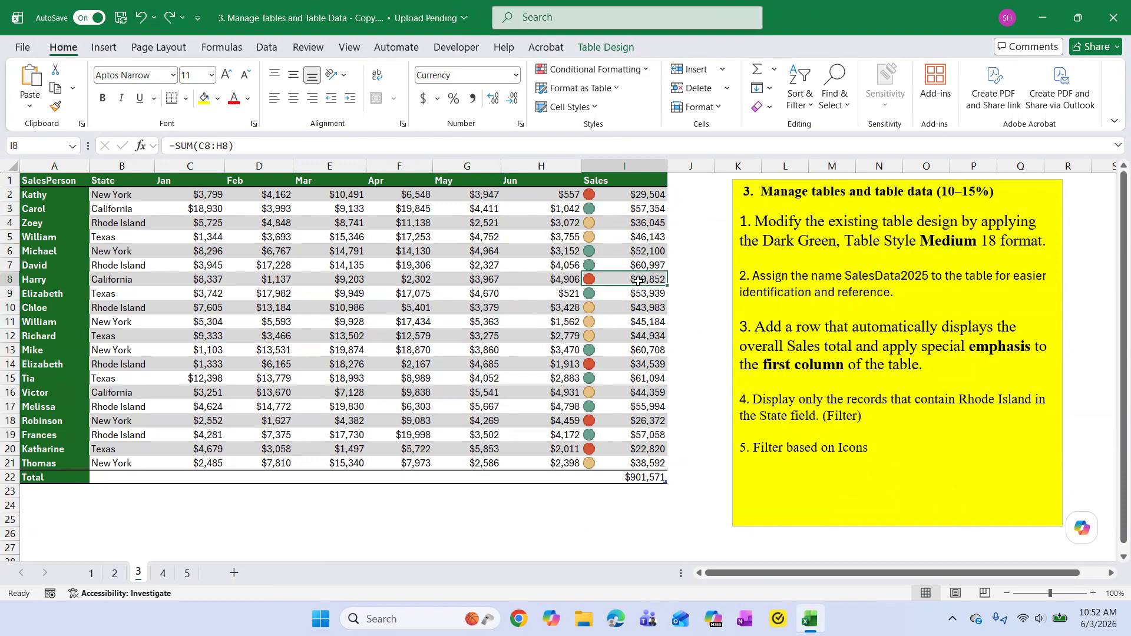
right_click(639, 282)
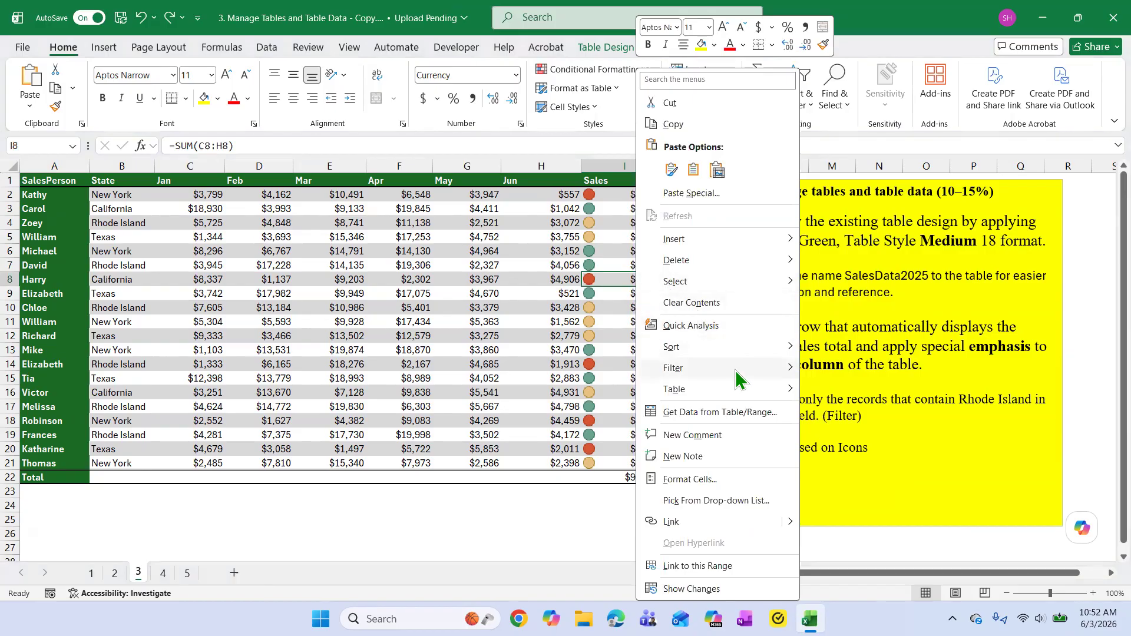
mouse_move(738, 373)
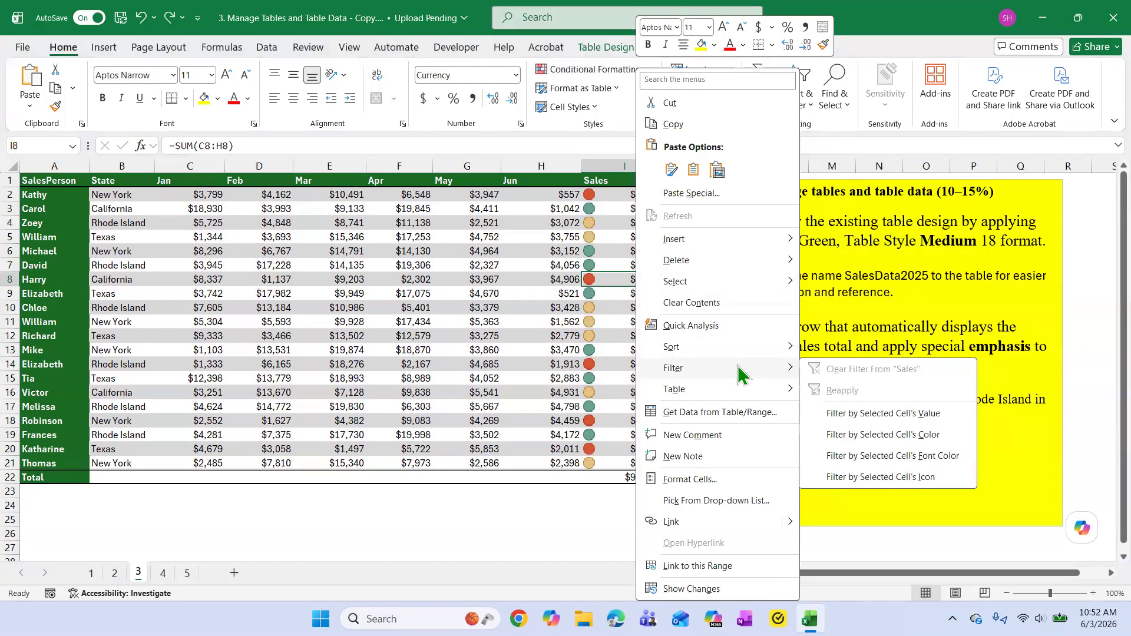
left_click(925, 477)
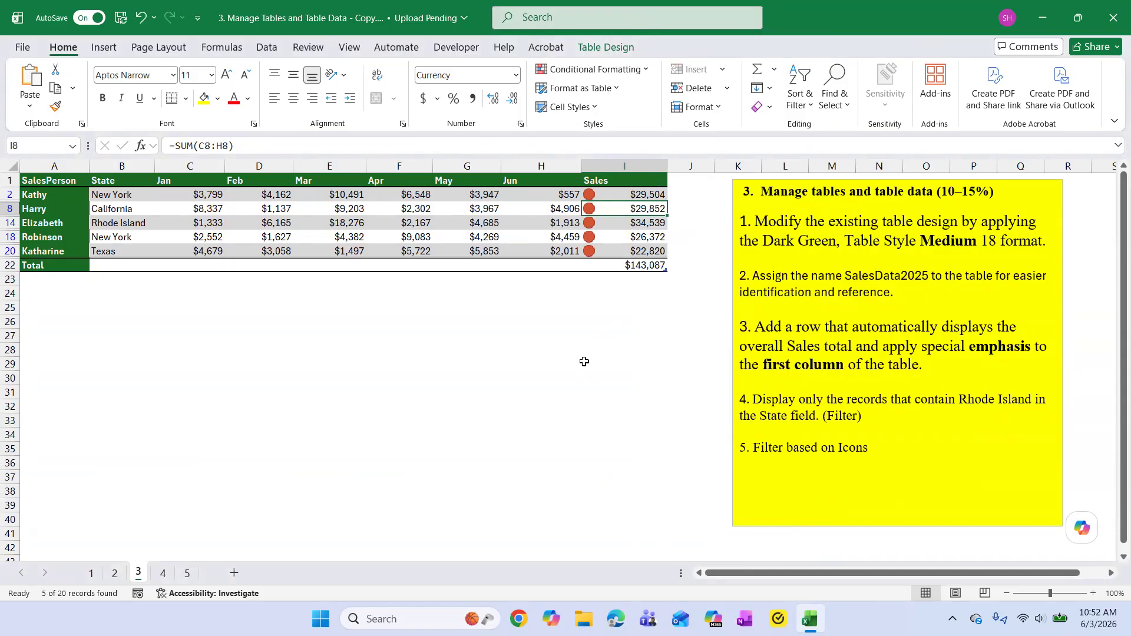
left_click(141, 18)
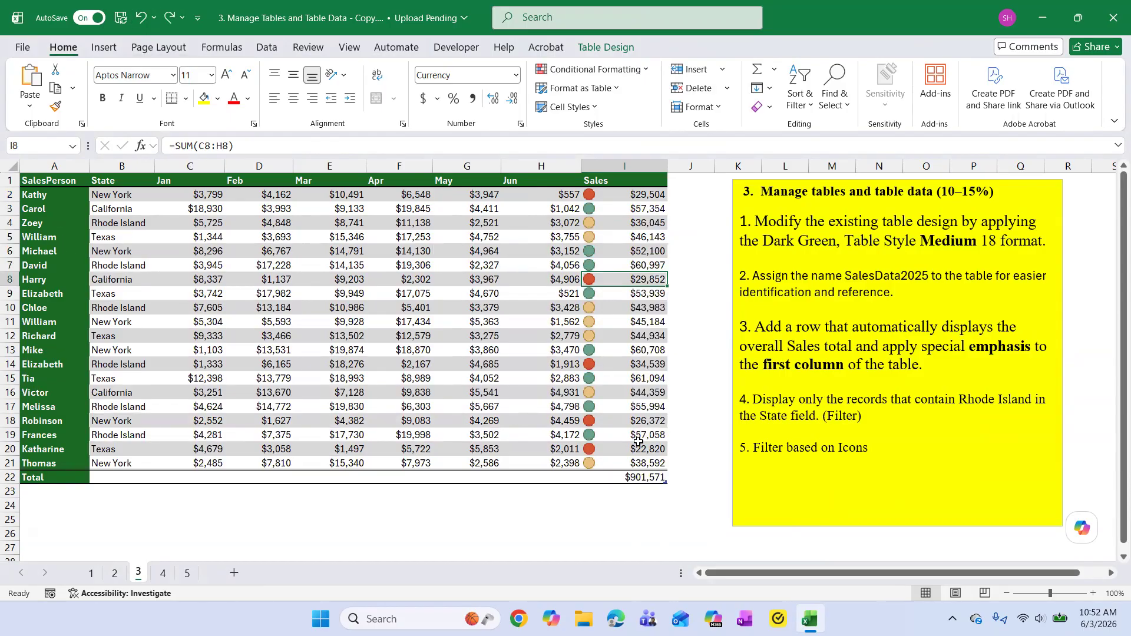
Step: Save the workbook and shorten the yellow instruction text box on sheet 3 from its lower edge
left_click(775, 472)
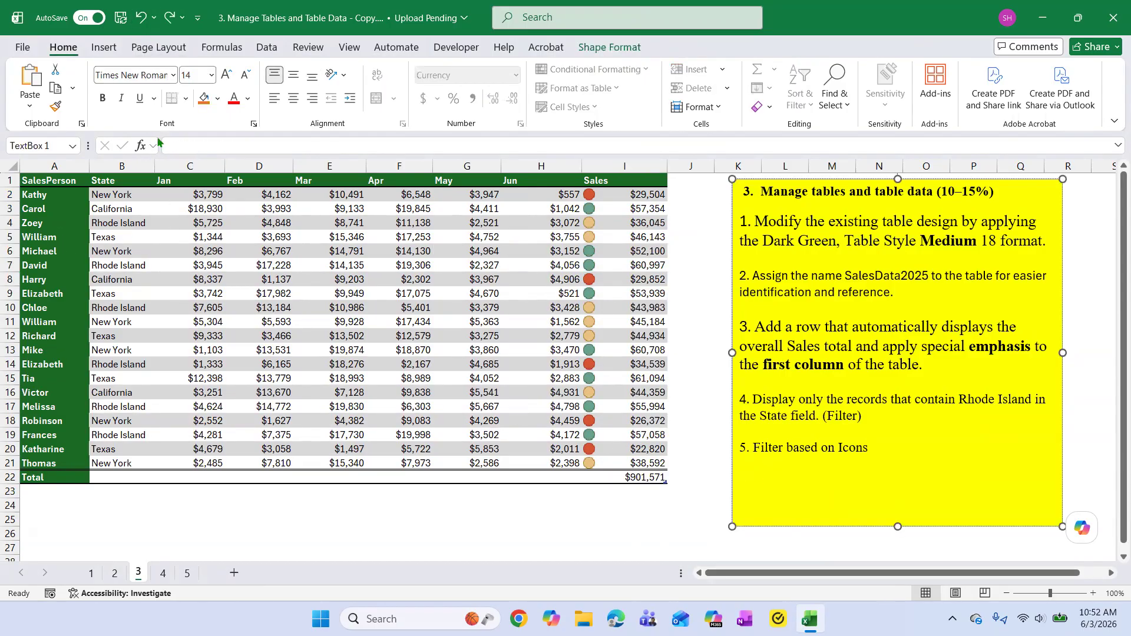
left_click(121, 18)
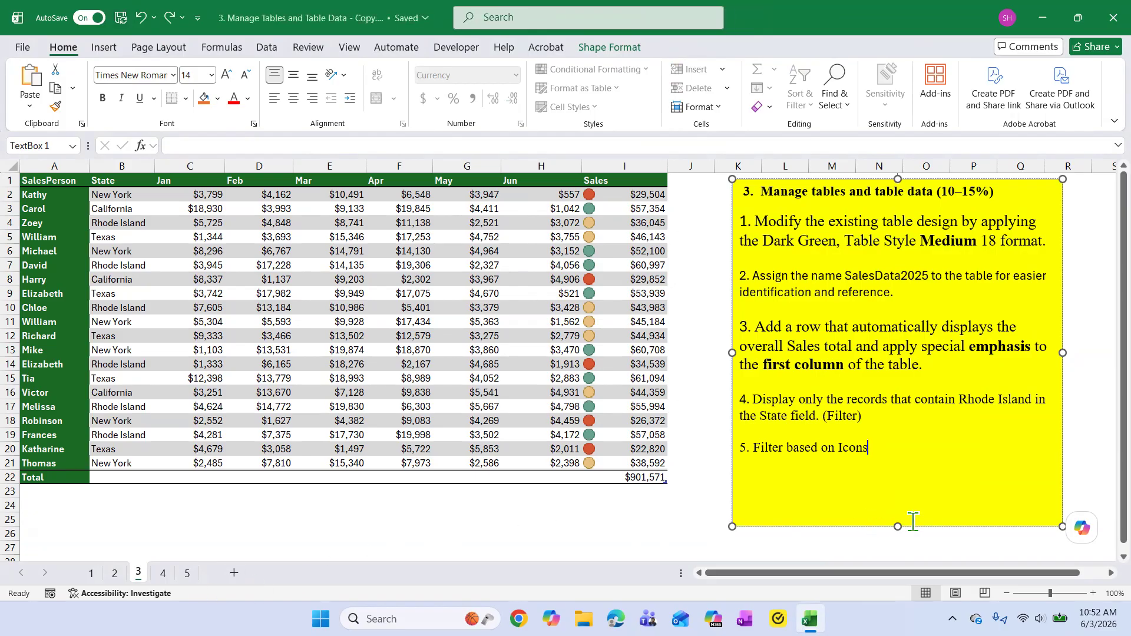
left_click_drag(897, 524, 896, 487)
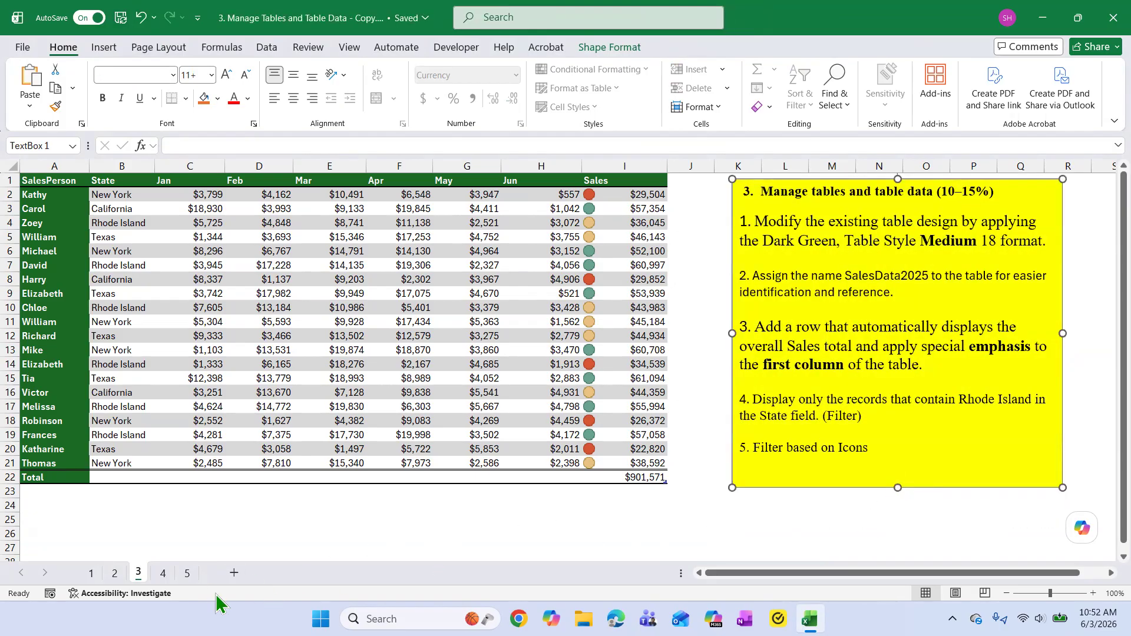
Step: Look over the exercise instructions and data on sheets 4 and 5, ending on sheet 4
left_click(163, 579)
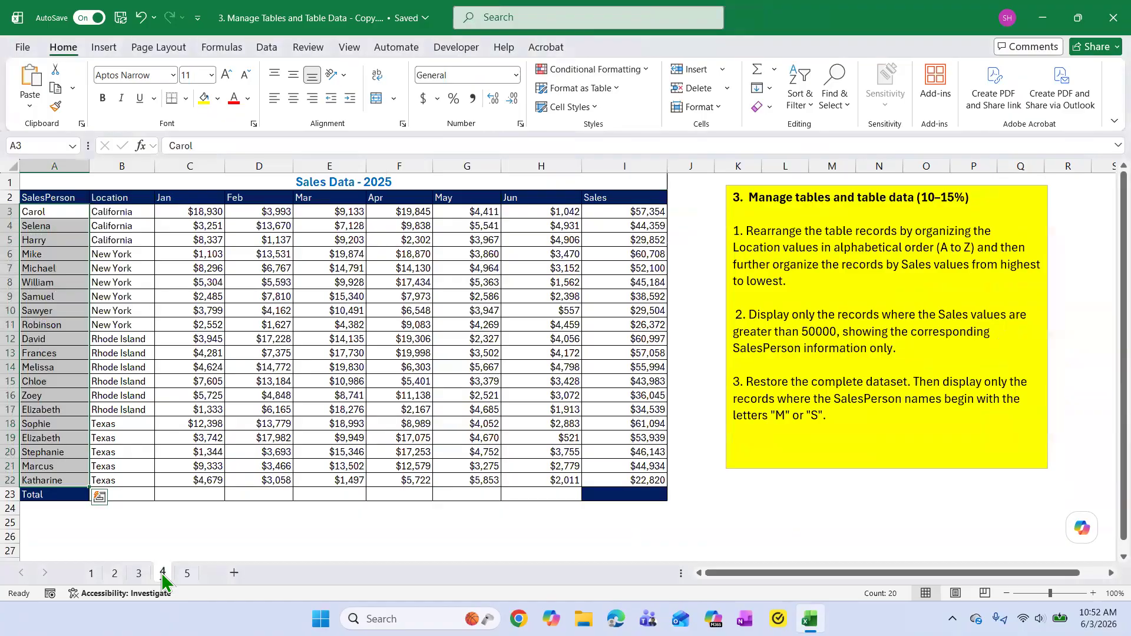
left_click(189, 536)
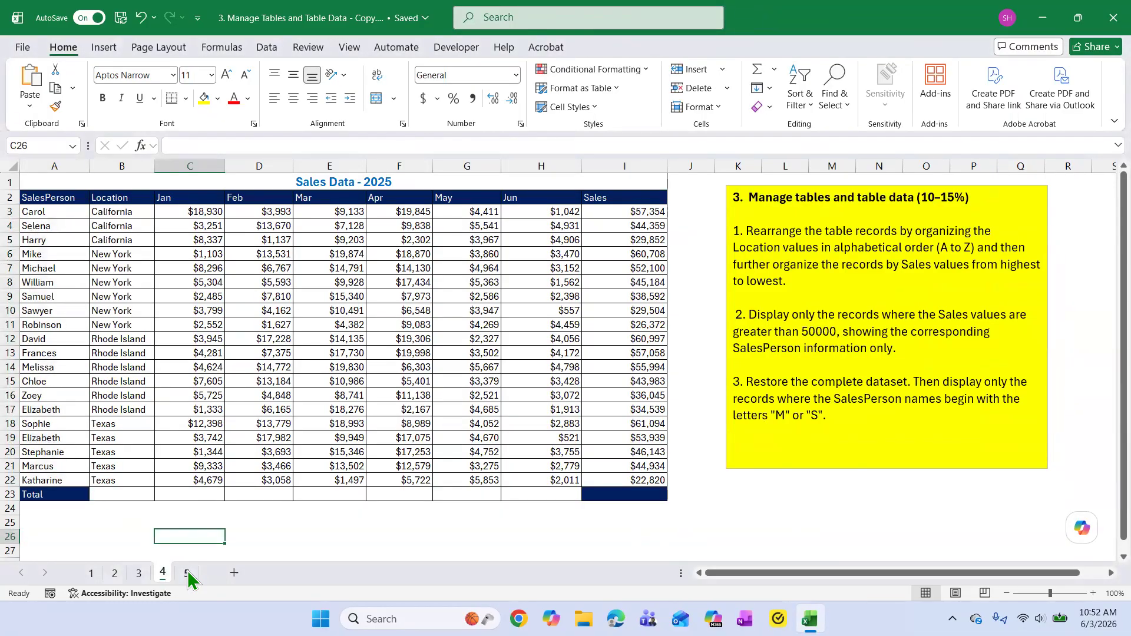
left_click(188, 574)
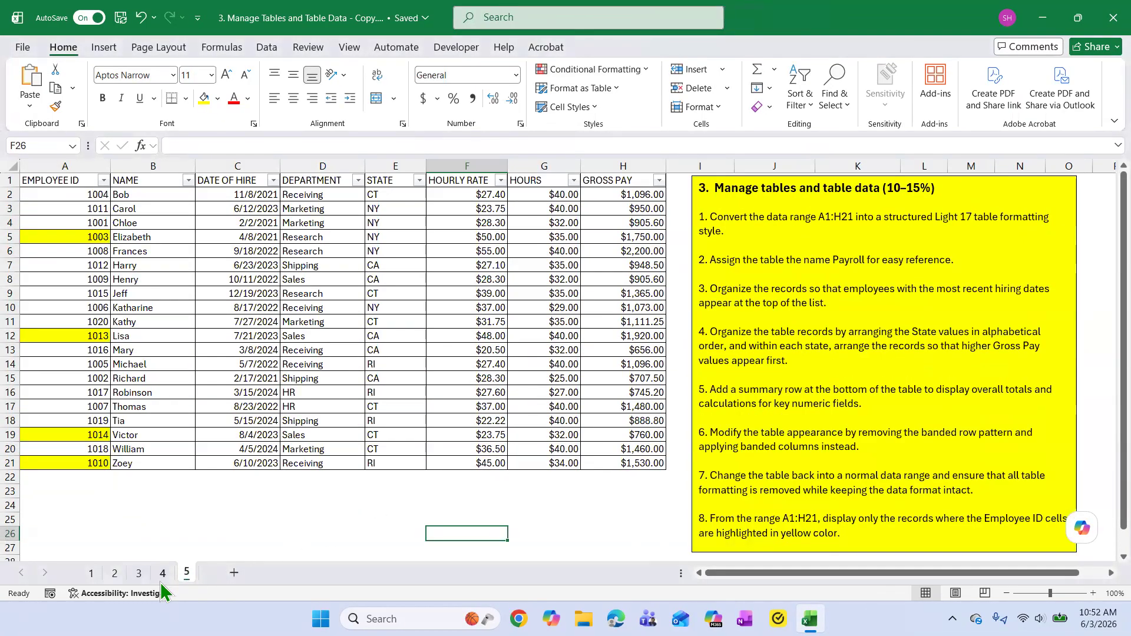
left_click(162, 582)
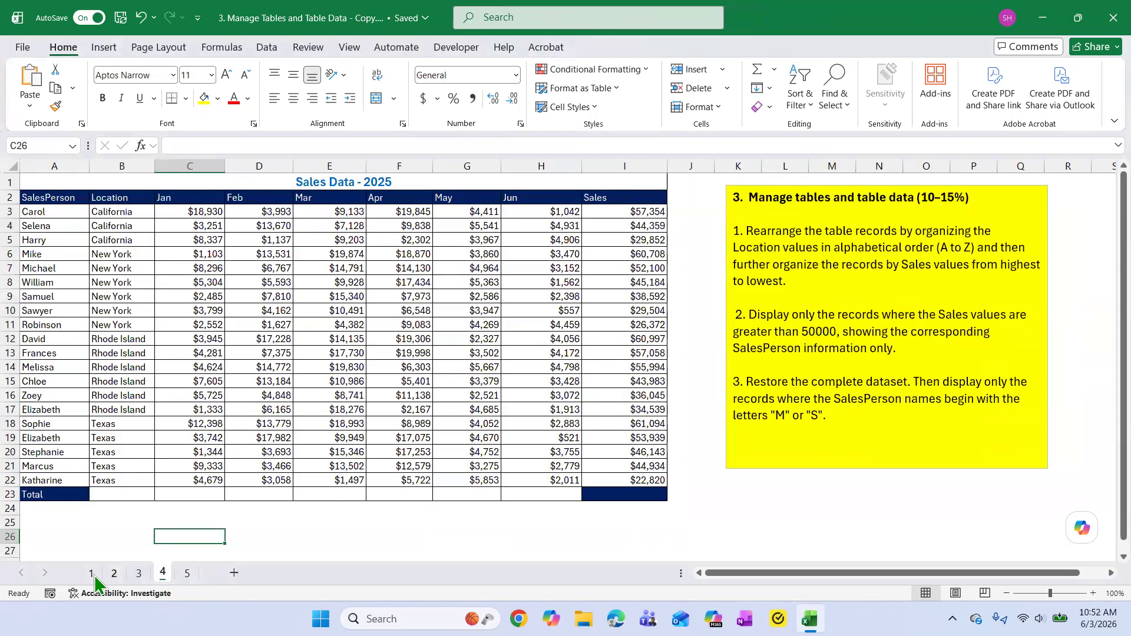
left_click(323, 534)
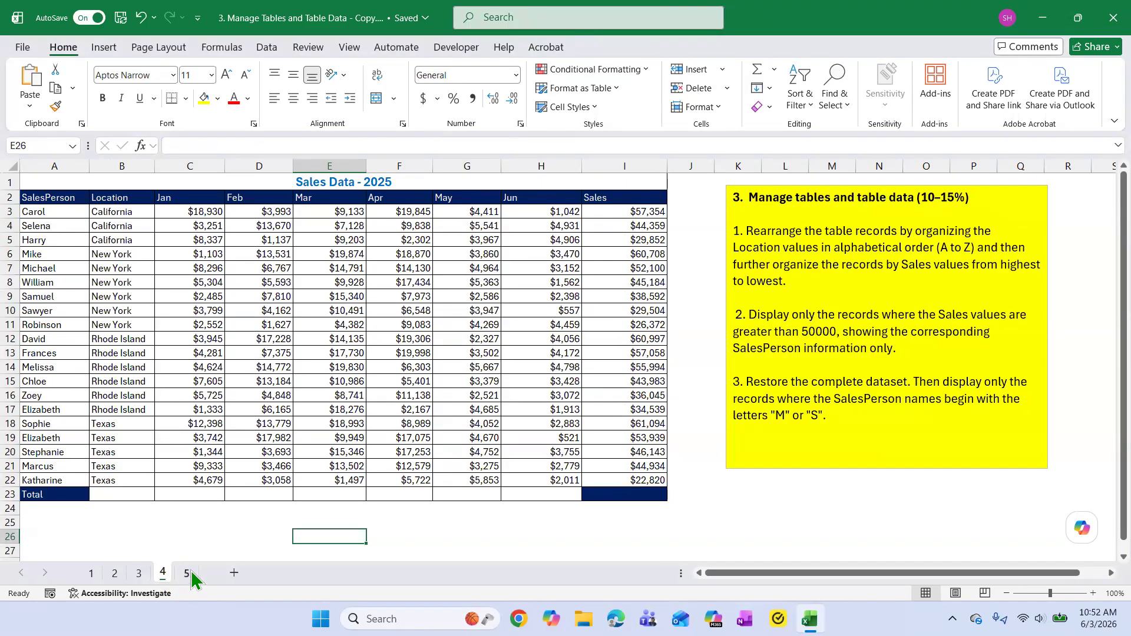
left_click(247, 539)
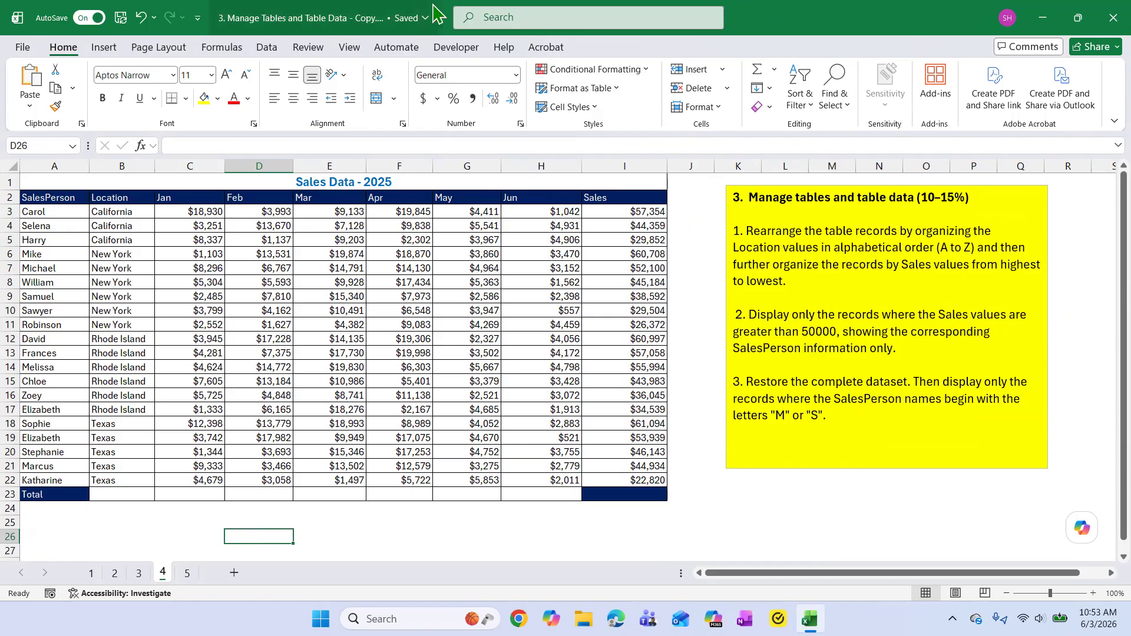
left_click(691, 239)
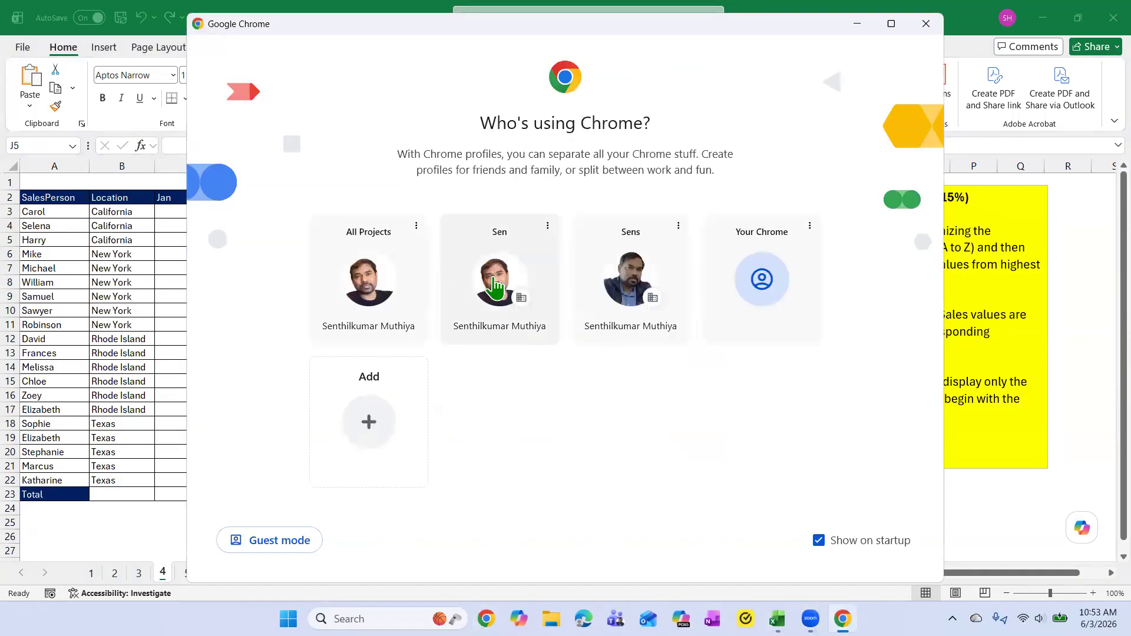
Step: Switch to the work profile in Chrome, search Google for "timer 10 minutes" and show the running timer full screen
left_click(494, 287)
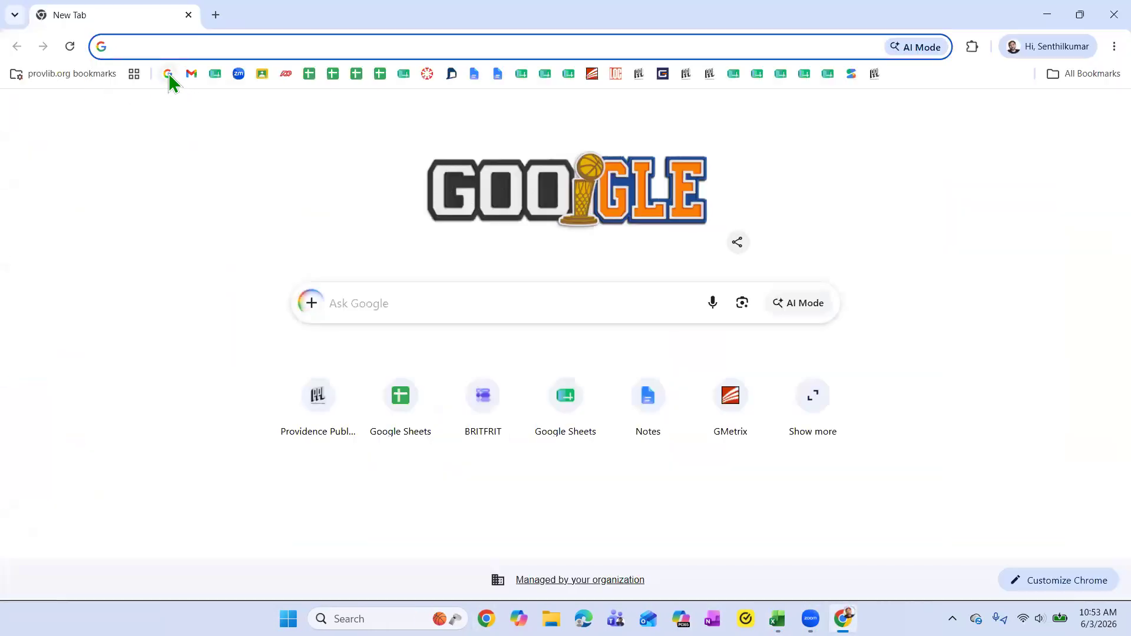
left_click(168, 74)
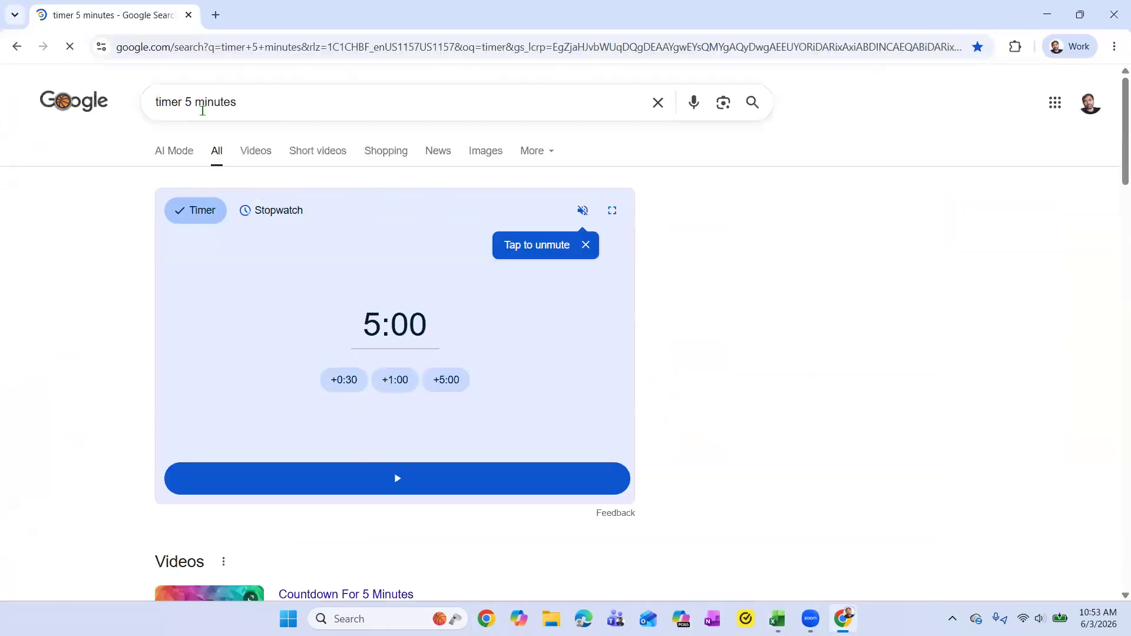
left_click(189, 105)
key("BackSpace")
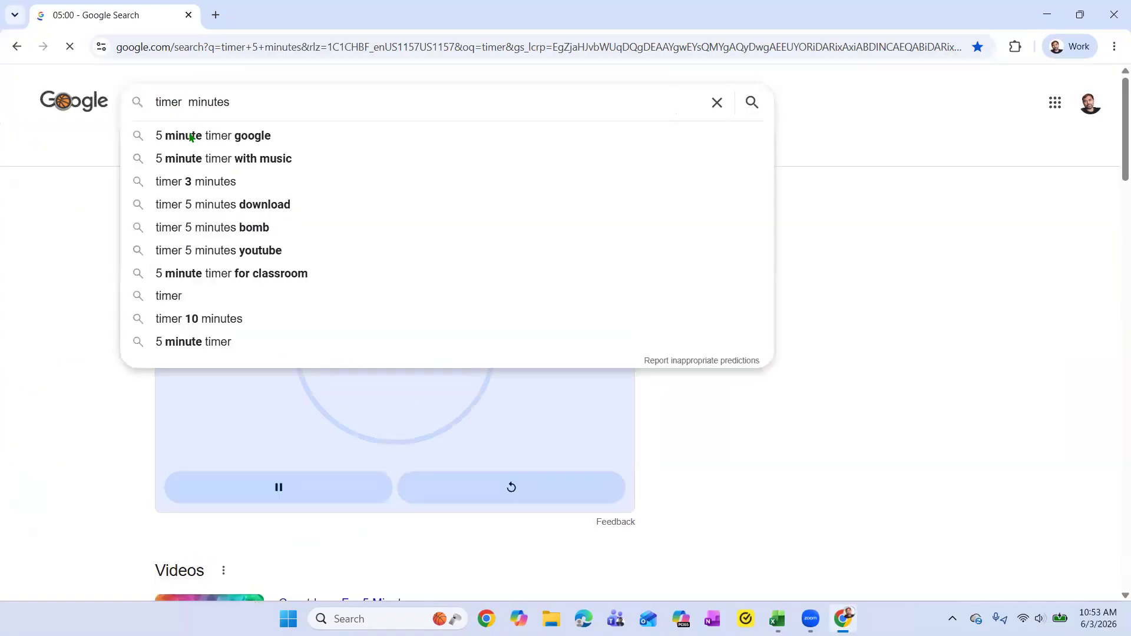
type("10")
left_click(190, 138)
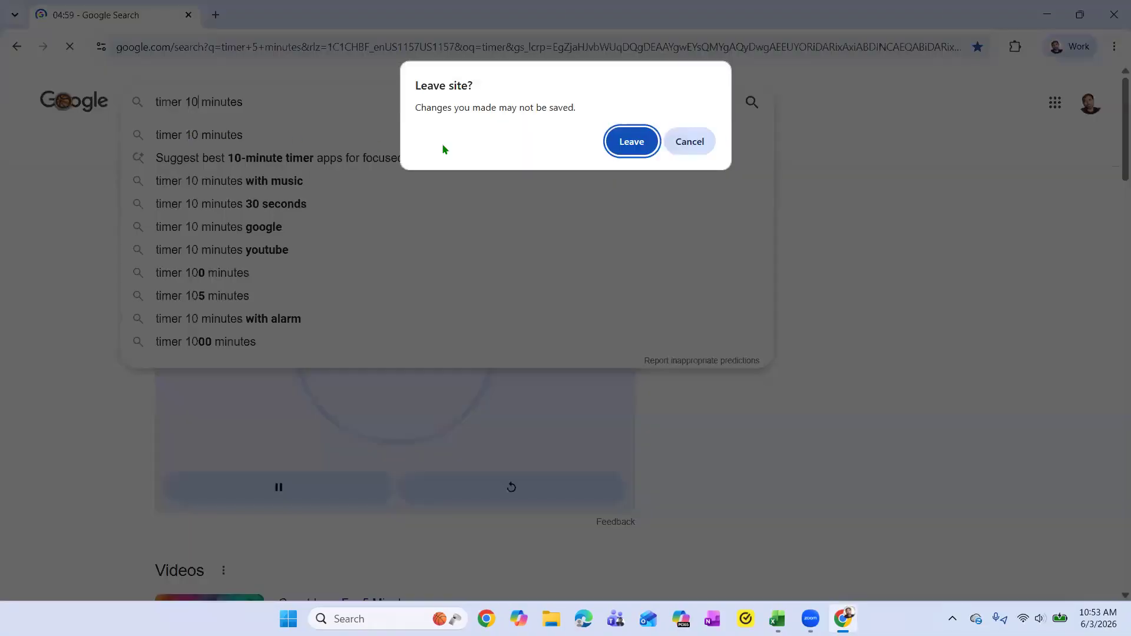
left_click(646, 143)
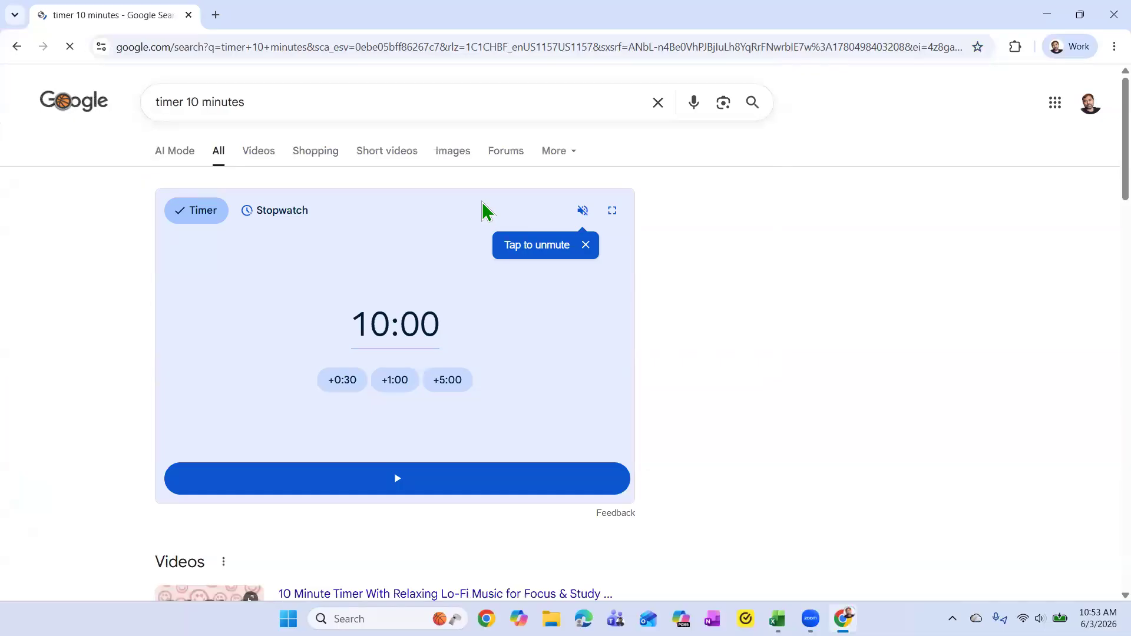
left_click(613, 211)
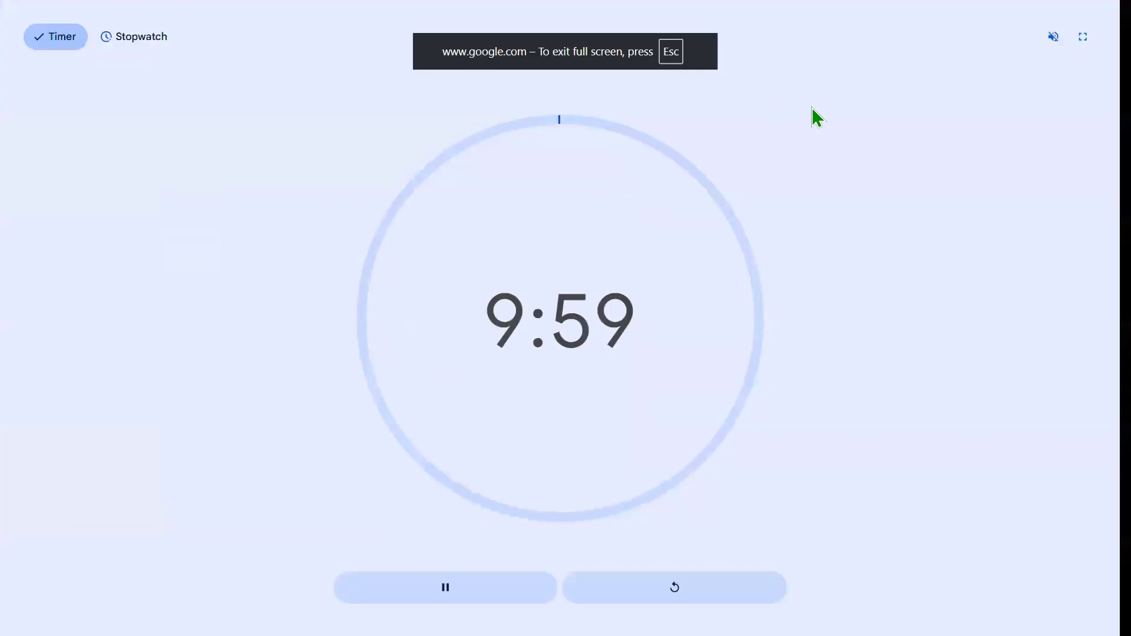
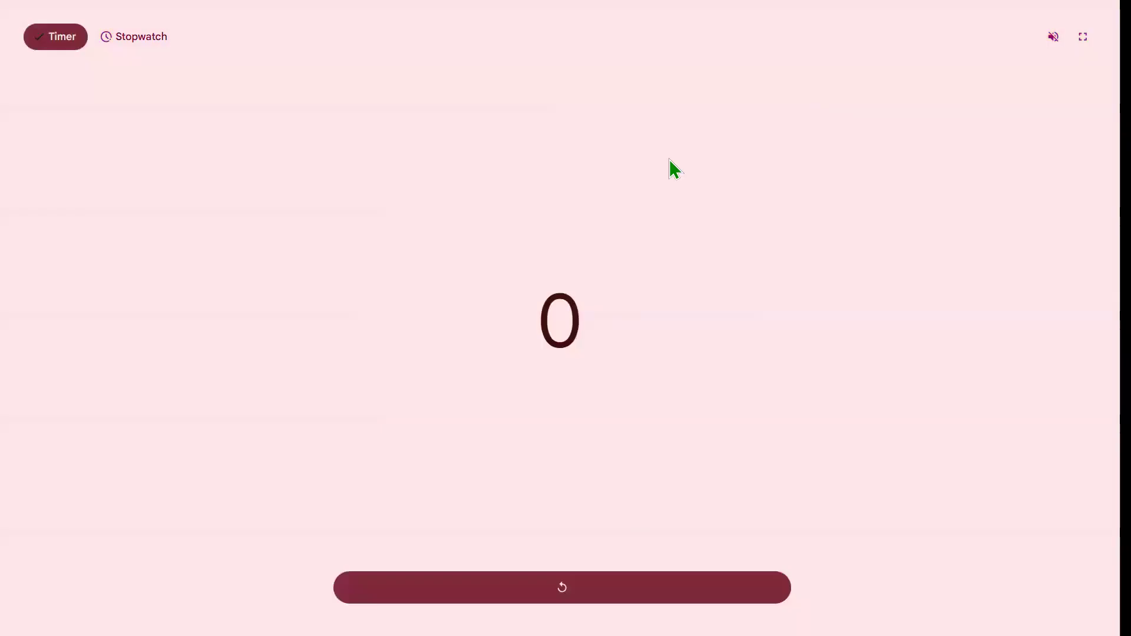
Step: Exit the full-screen timer, close its browser tab and return to sheet 4 in Excel
key("Escape")
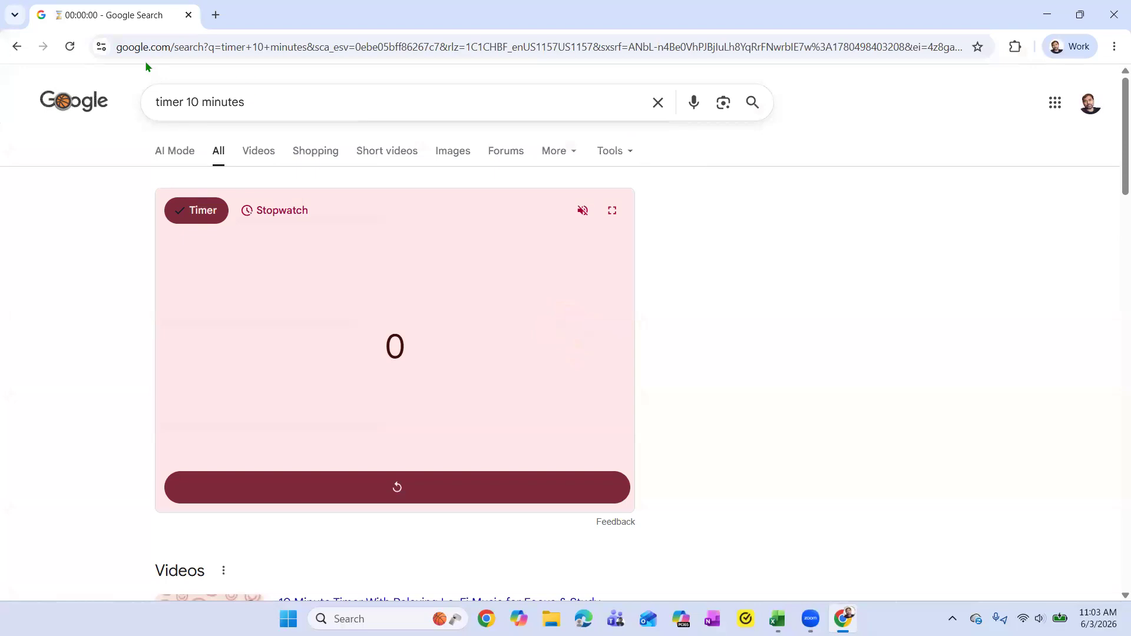
left_click(189, 15)
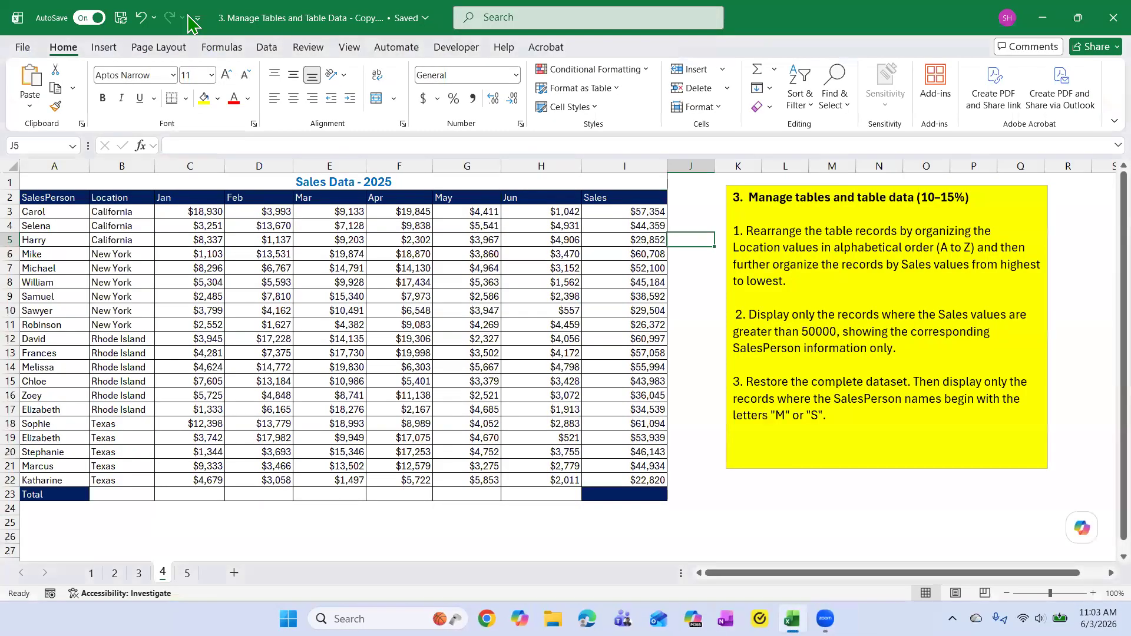
left_click(705, 499)
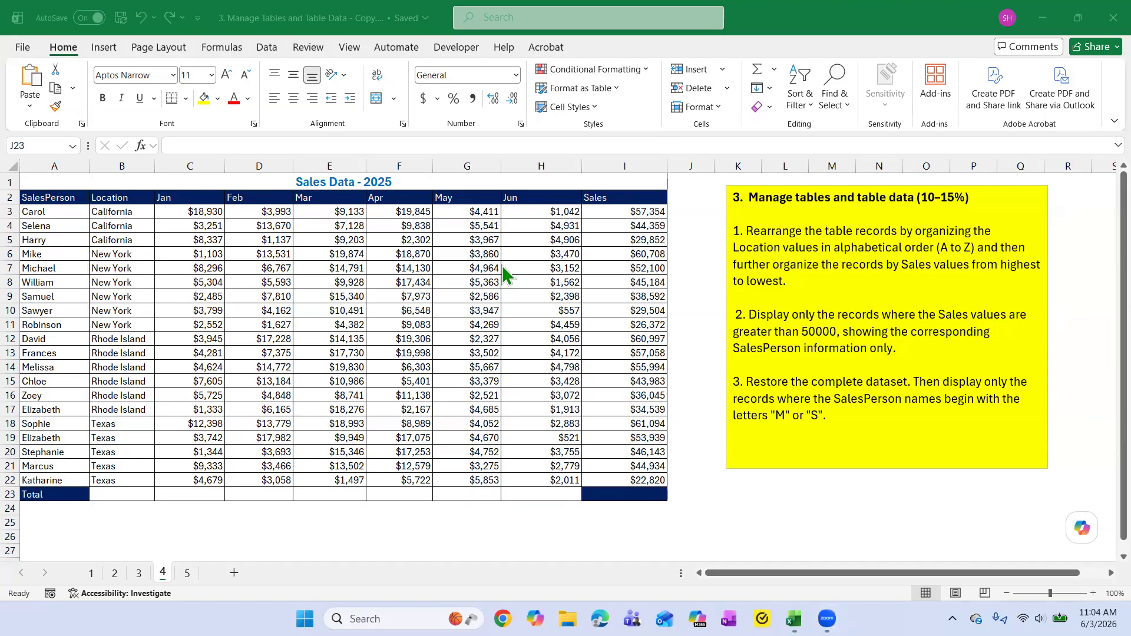
left_click(695, 310)
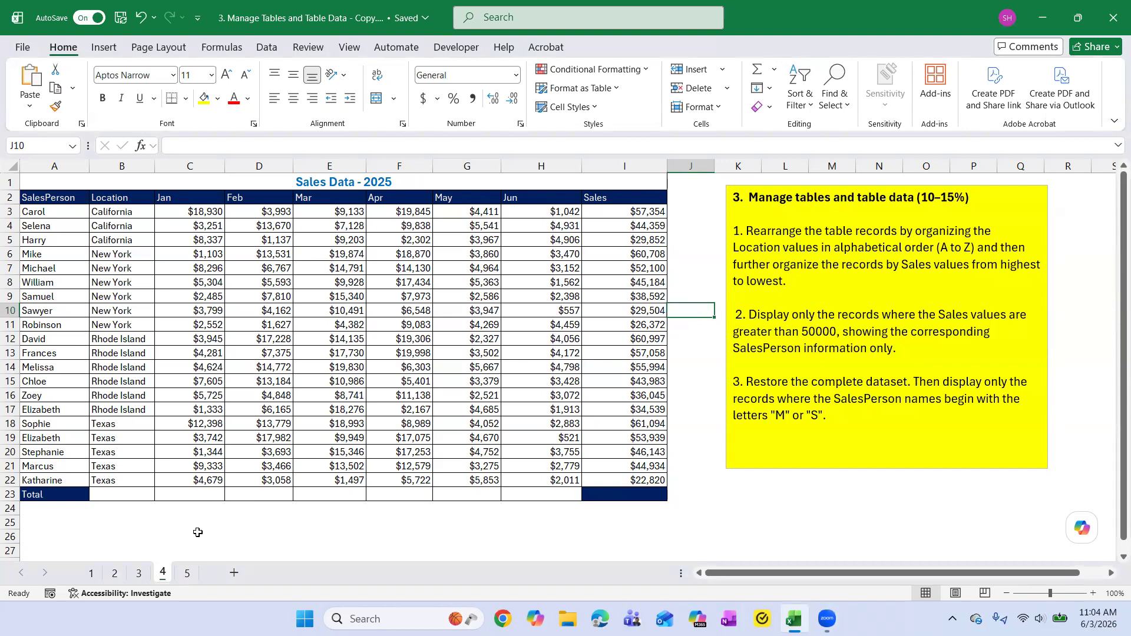
Step: Enlarge the yellow instruction text box on sheet 4 by extending its lower edge down and its left edge outward
left_click(777, 287)
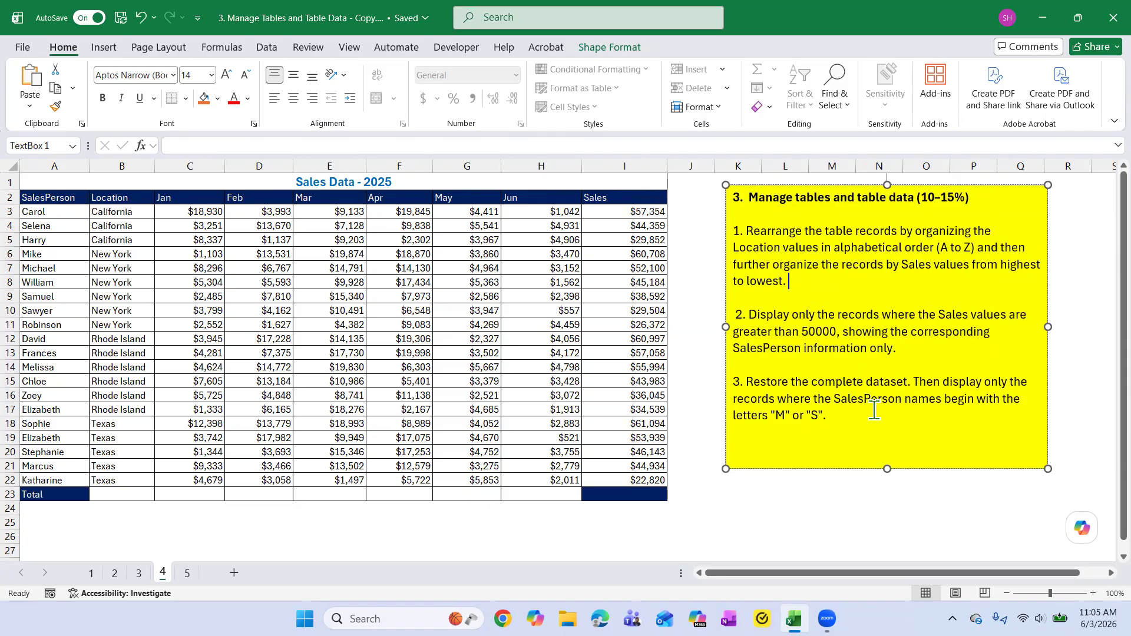
left_click_drag(887, 469, 887, 501)
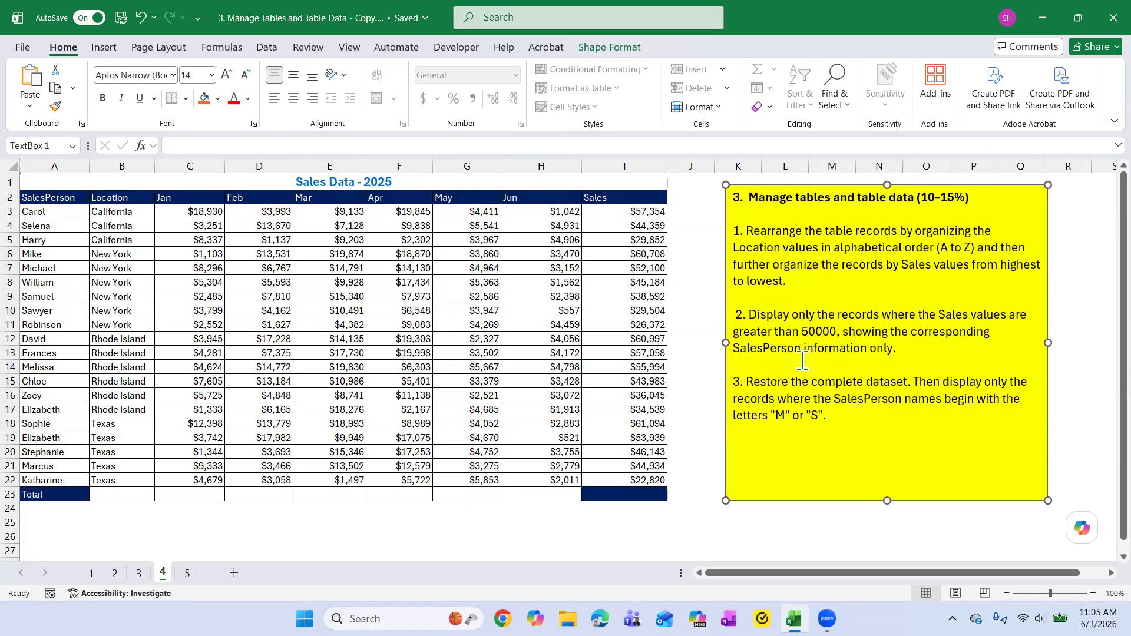
left_click_drag(726, 343, 703, 343)
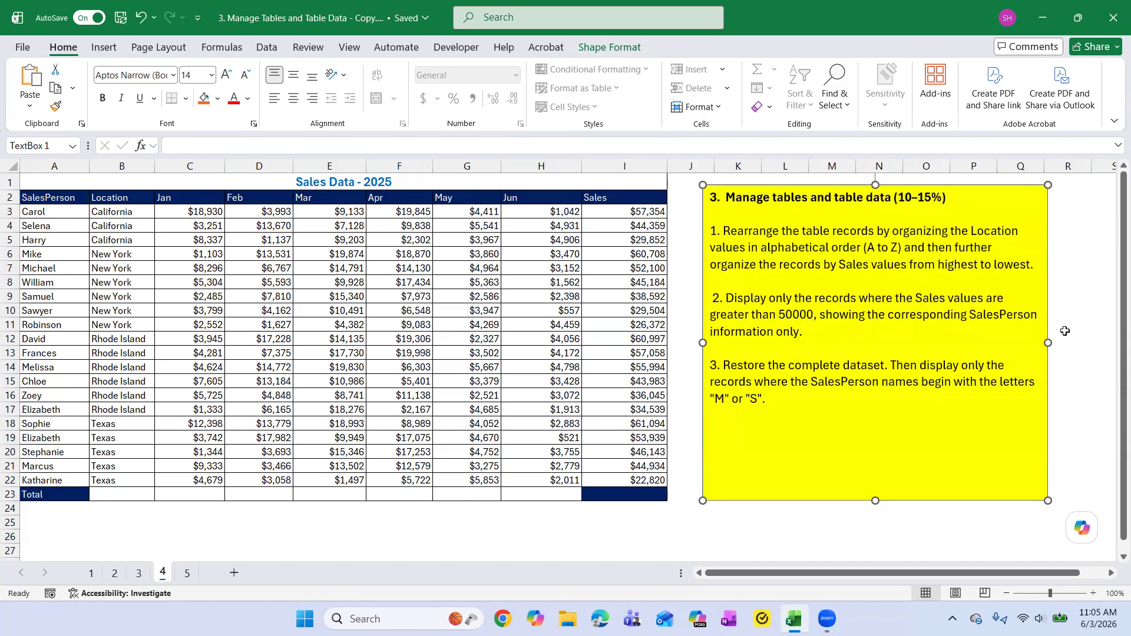
Step: Insert a new line reading "(Sorting" below instruction 1 in the yellow text box, separated by a blank line
left_click(1036, 269)
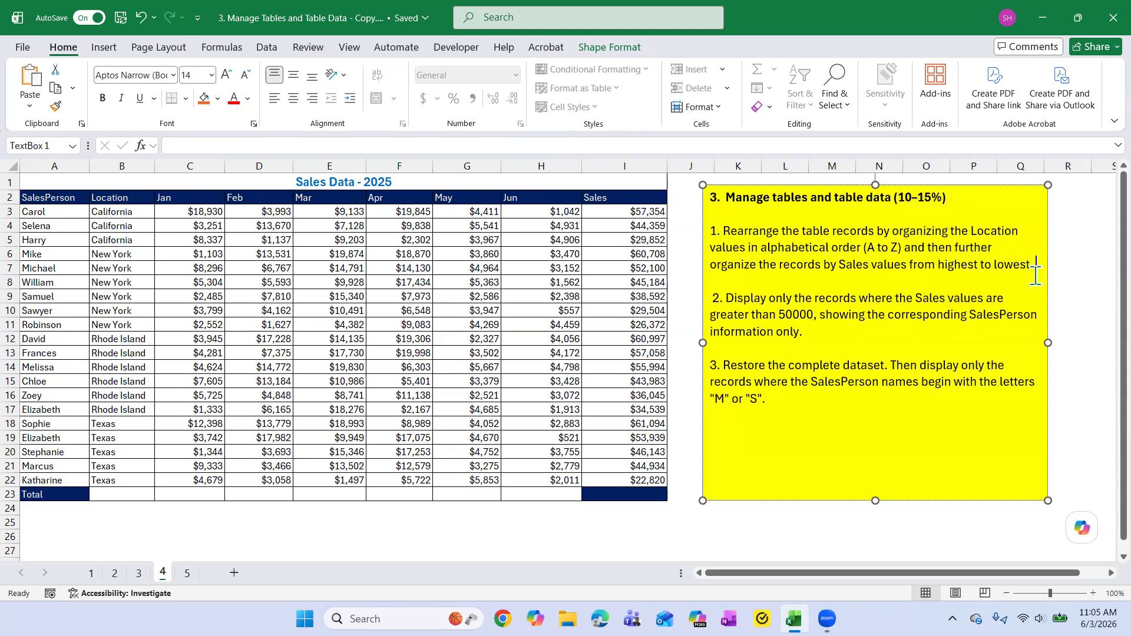
key("Return")
key("Return")
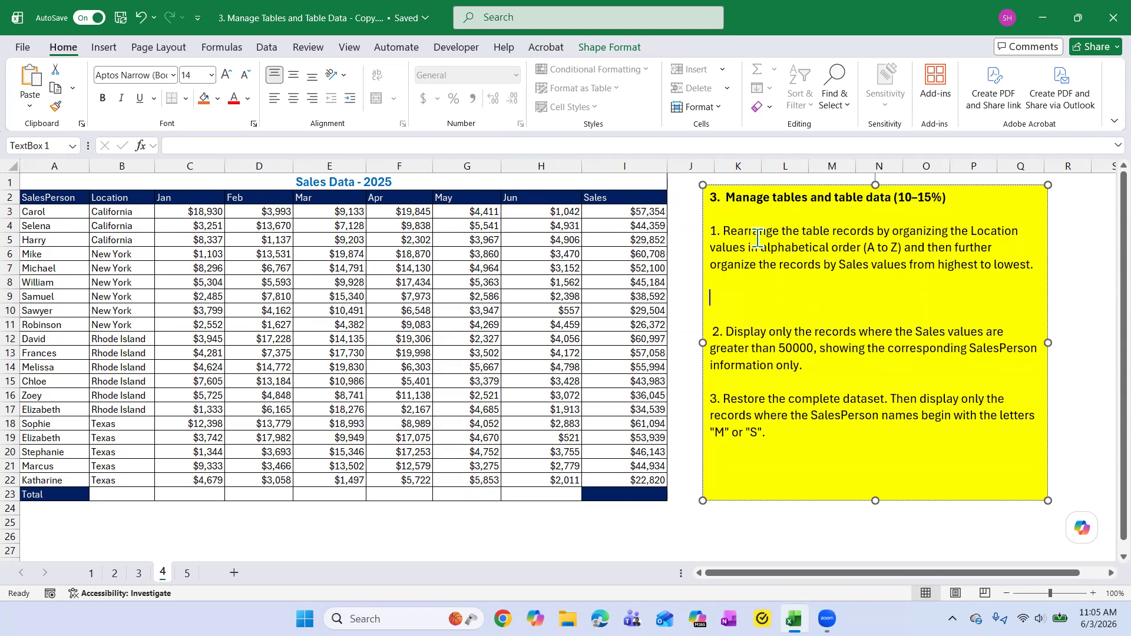
type("(Sorting")
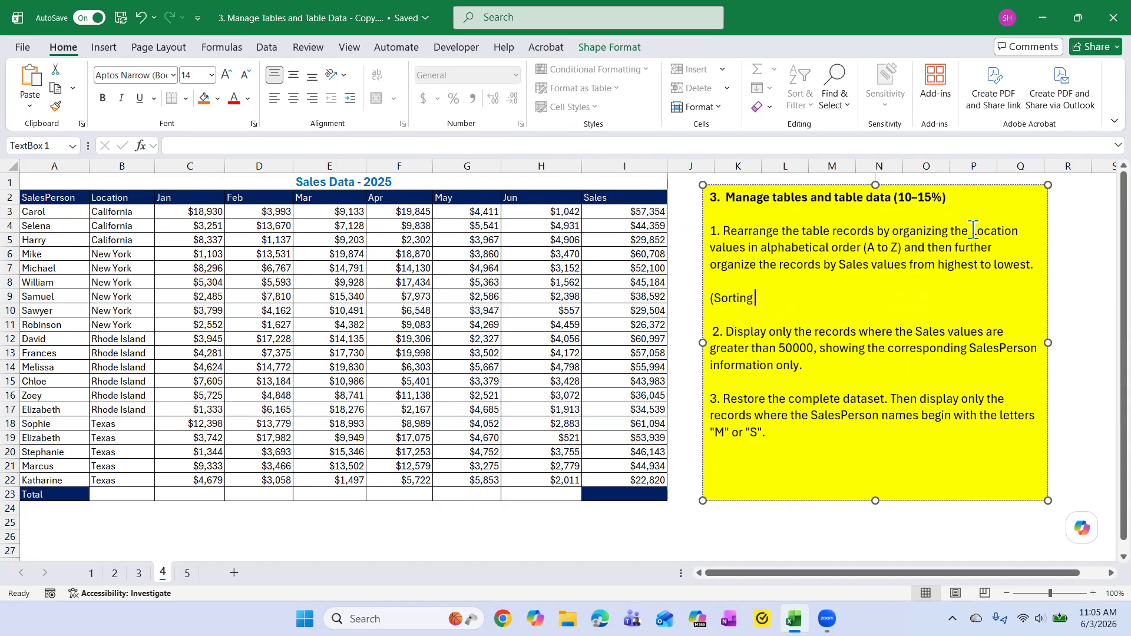
Step: Make the words "Location" and "Sales" bold in instruction 1 of the text box
left_click_drag(972, 230, 1018, 231)
left_click(985, 206)
left_click(936, 294)
left_click_drag(841, 265, 869, 265)
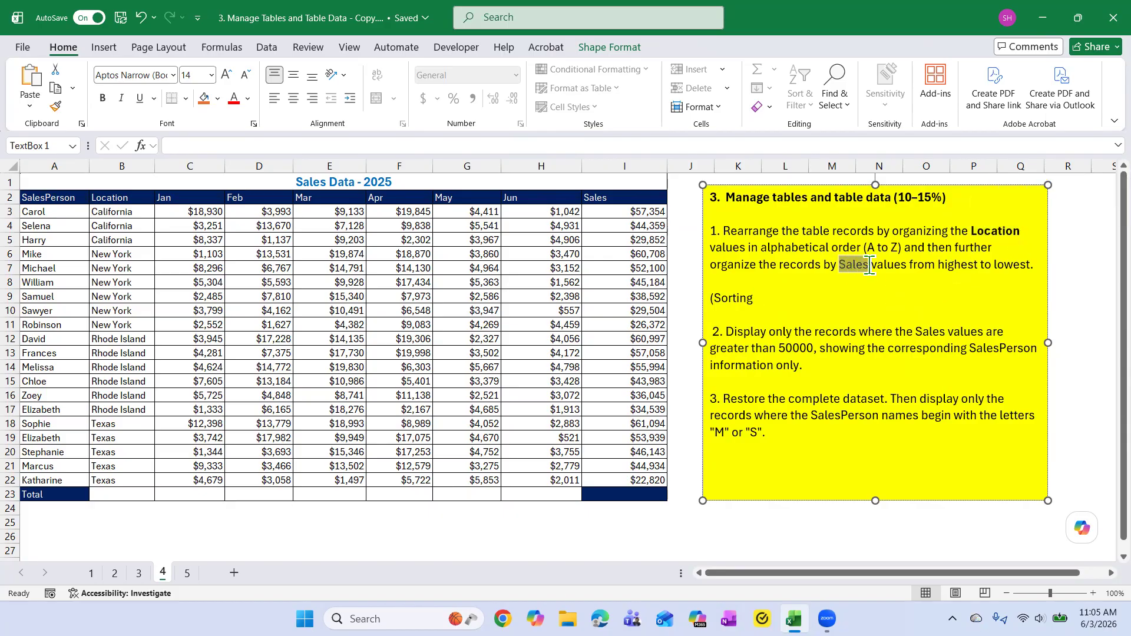
left_click(878, 244)
left_click(863, 312)
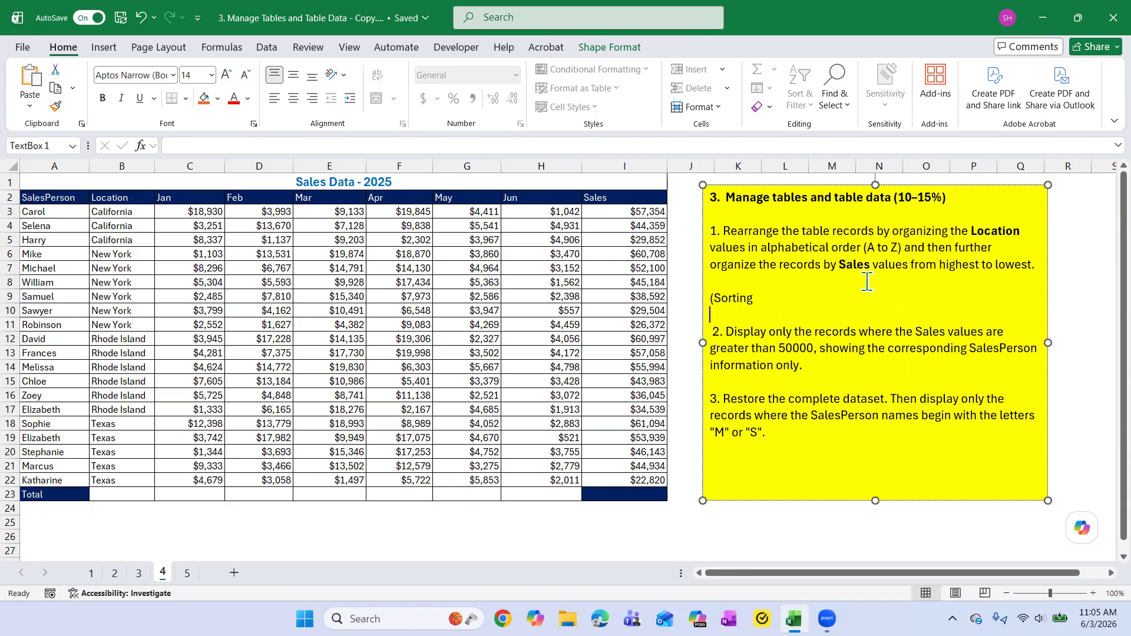
Step: Complete the note under instruction 1 so that it reads "(Multi-Sorting)"
left_click(713, 298)
type("Multi-")
left_click(806, 302)
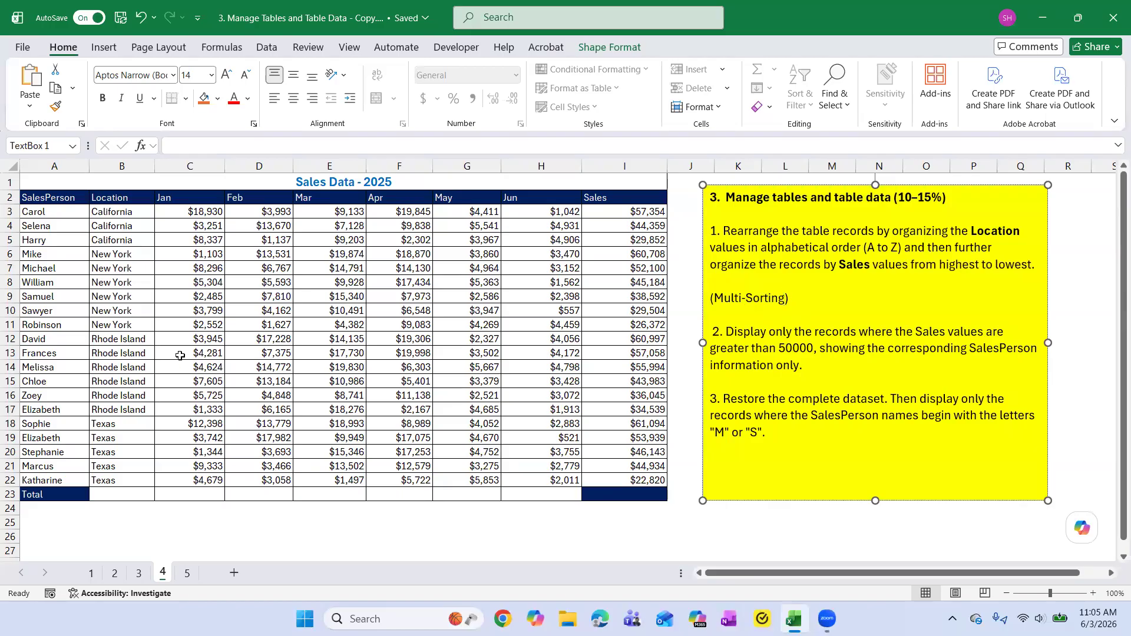
Step: Examine the sales data on sheet 4 from the header row down to the Total row to decide the sorting range
left_click(461, 336)
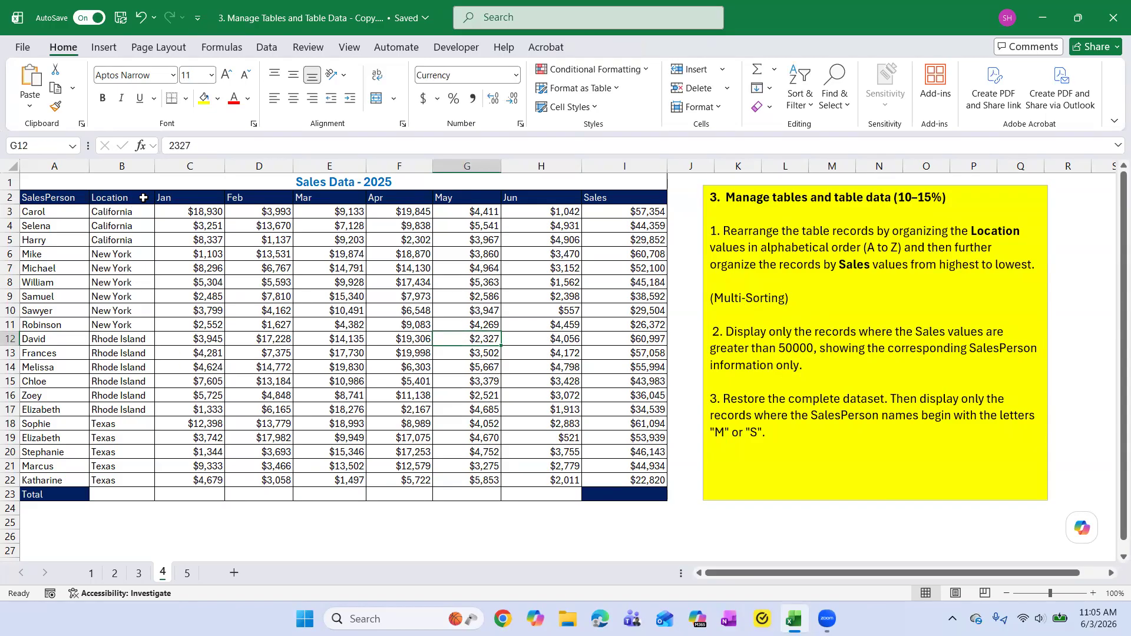
left_click(400, 296)
left_click(570, 272)
left_click(469, 336)
left_click(357, 391)
left_click(519, 335)
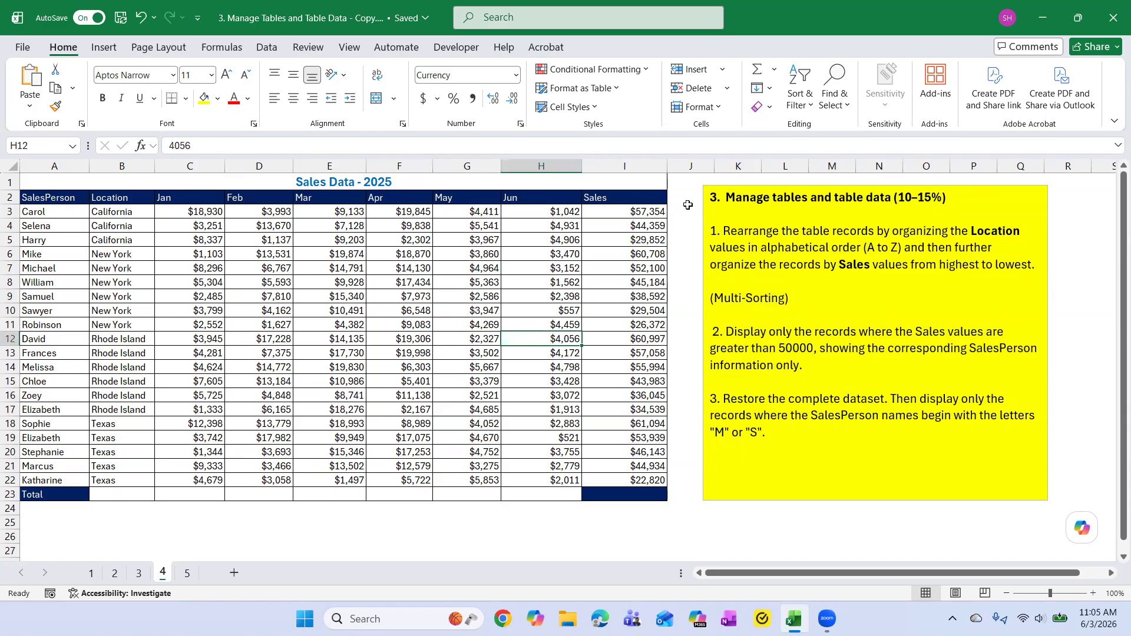
left_click(625, 282)
left_click(345, 339)
left_click(424, 344)
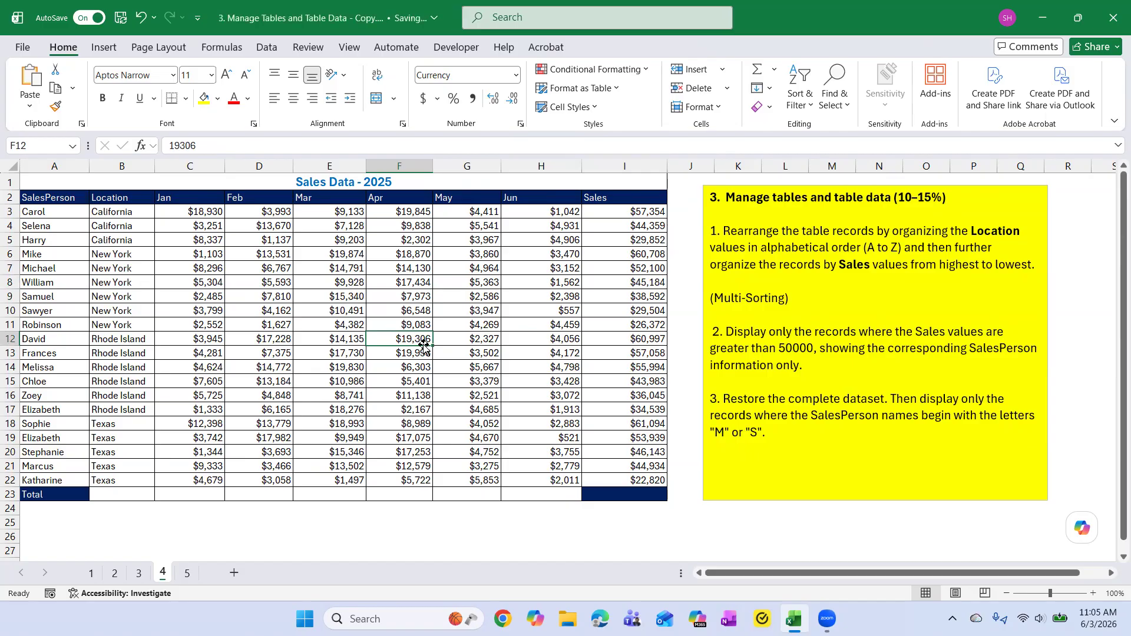
left_click_drag(47, 197, 630, 445)
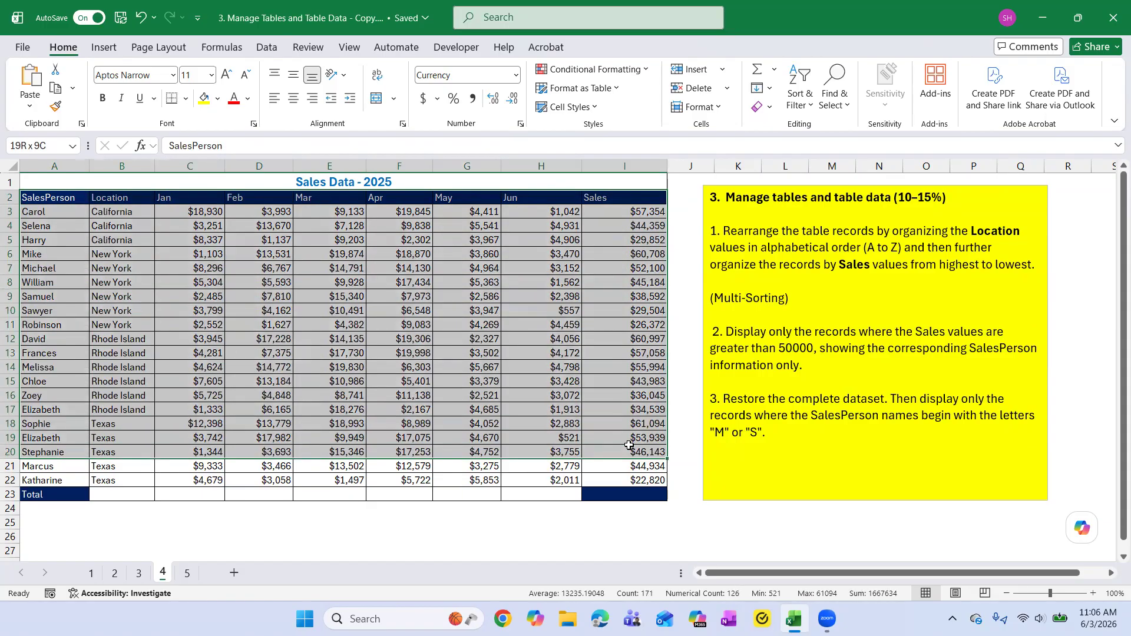
left_click(51, 496)
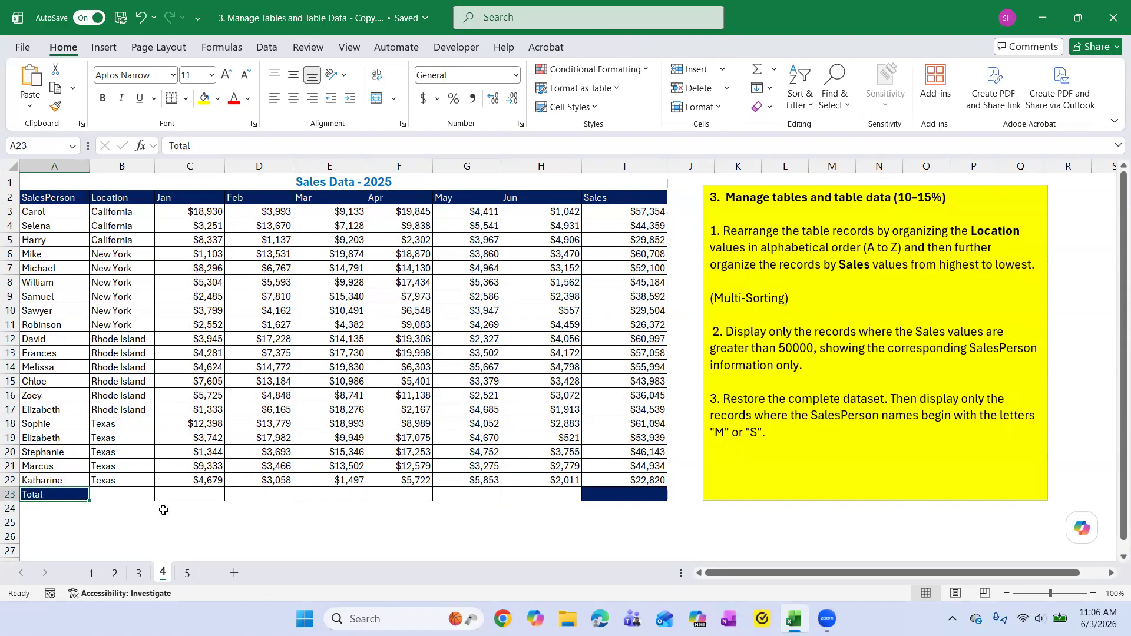
Step: Examine the Total row, the Sales column and the block from the headers to the last record as the sorting range
left_click(632, 495)
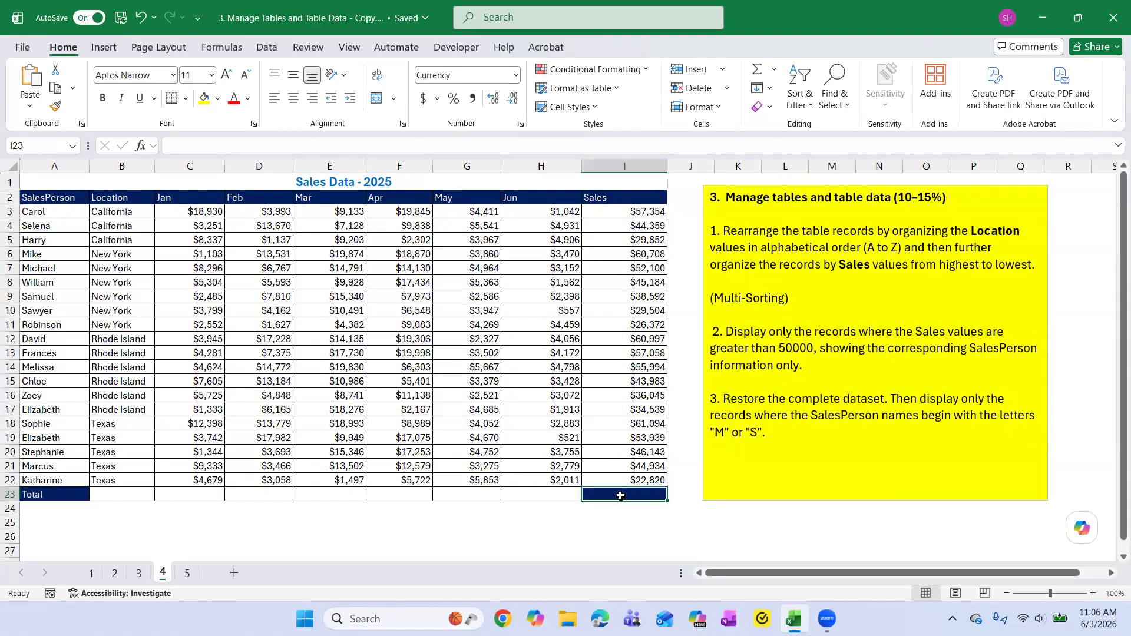
left_click_drag(647, 212, 649, 478)
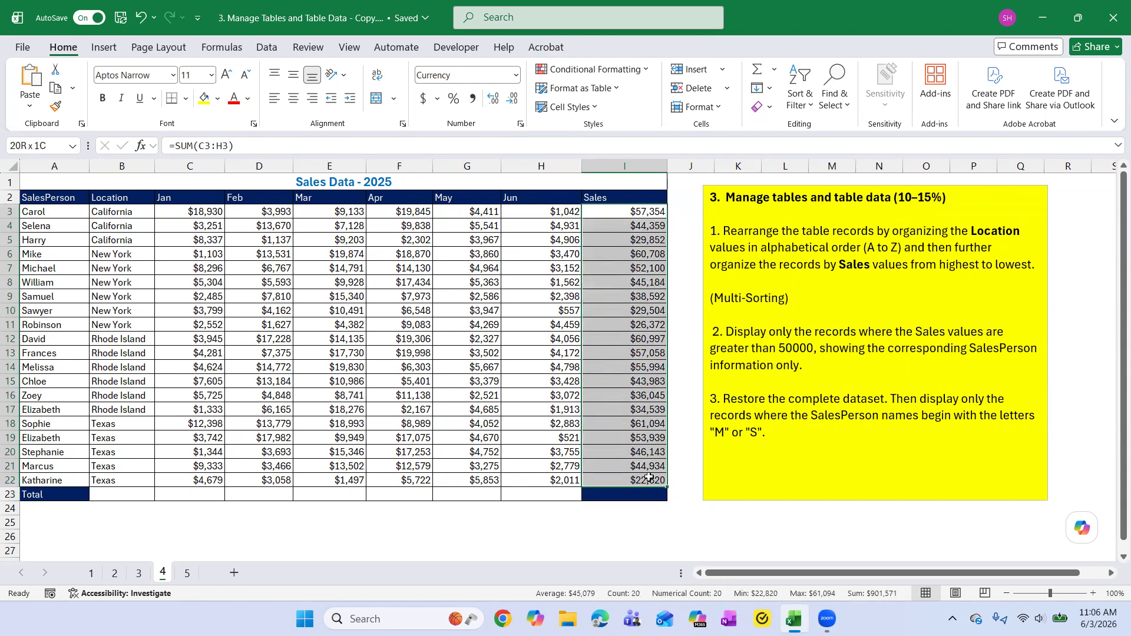
left_click(626, 260)
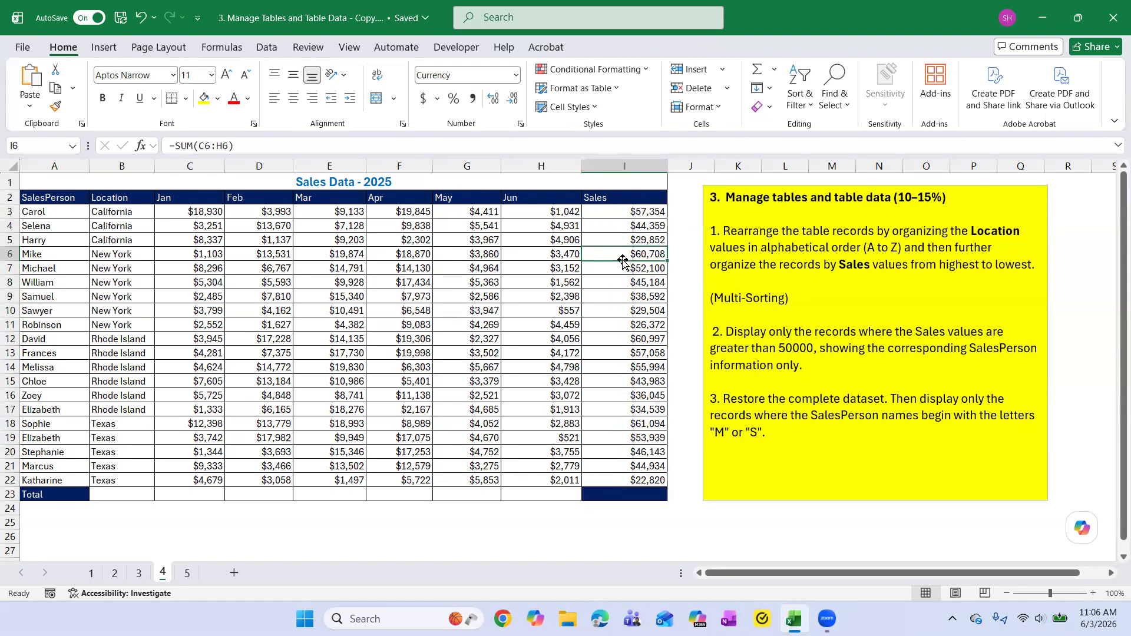
left_click_drag(48, 198, 625, 477)
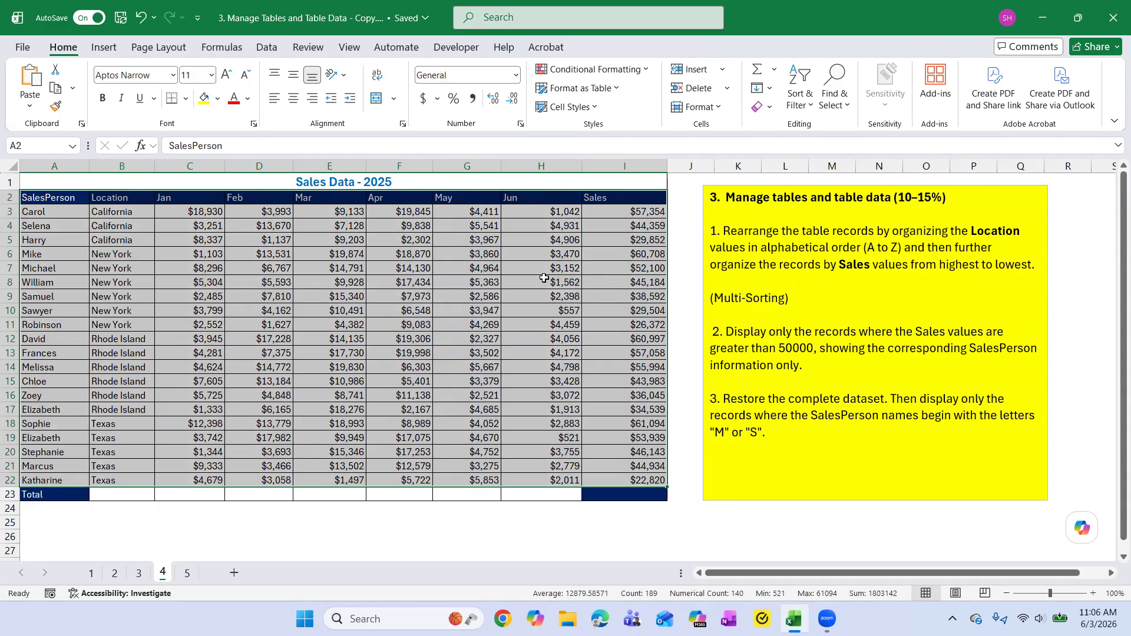
left_click(326, 306)
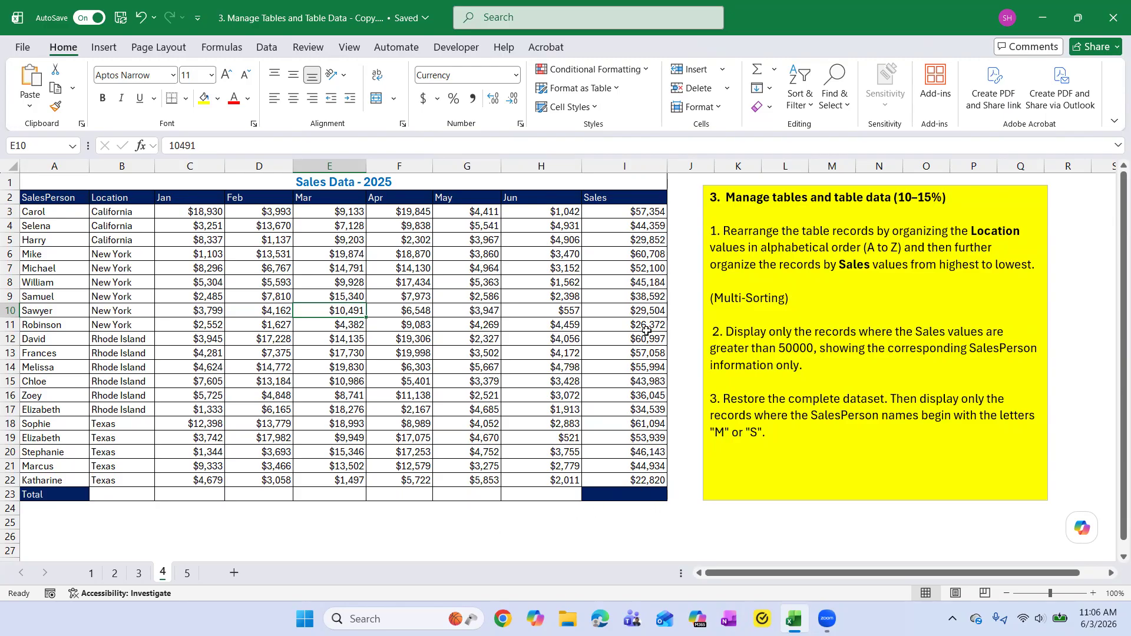
Step: Start a custom sort on A2:I22, excluding the Total row, with Location as the first level from A to Z
left_click_drag(44, 198, 618, 480)
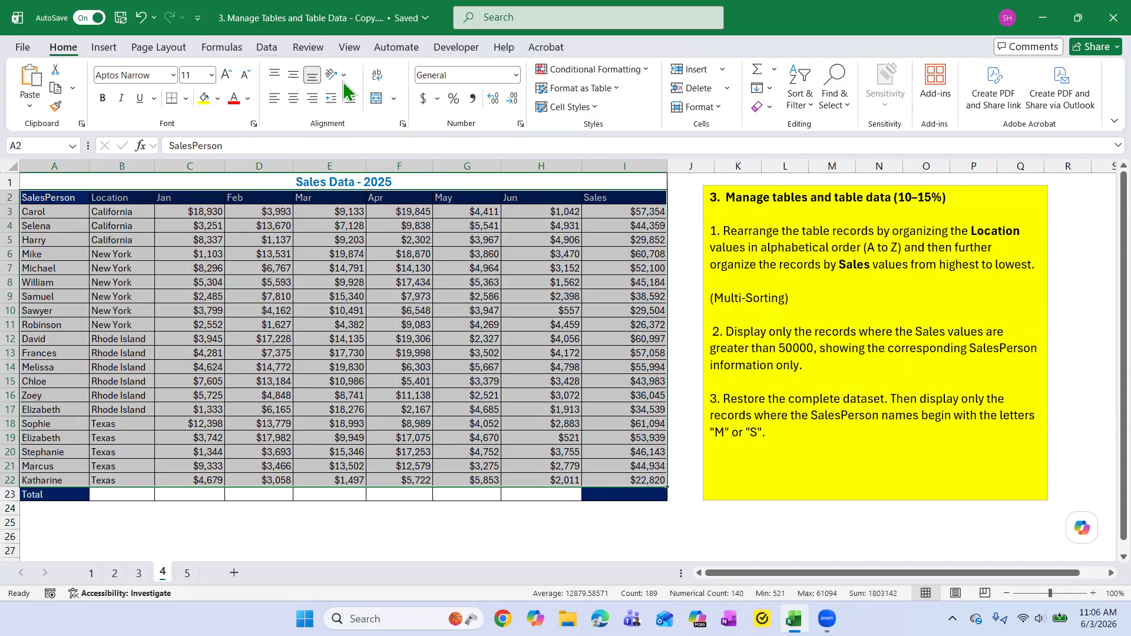
scroll(341, 79, "down", 4)
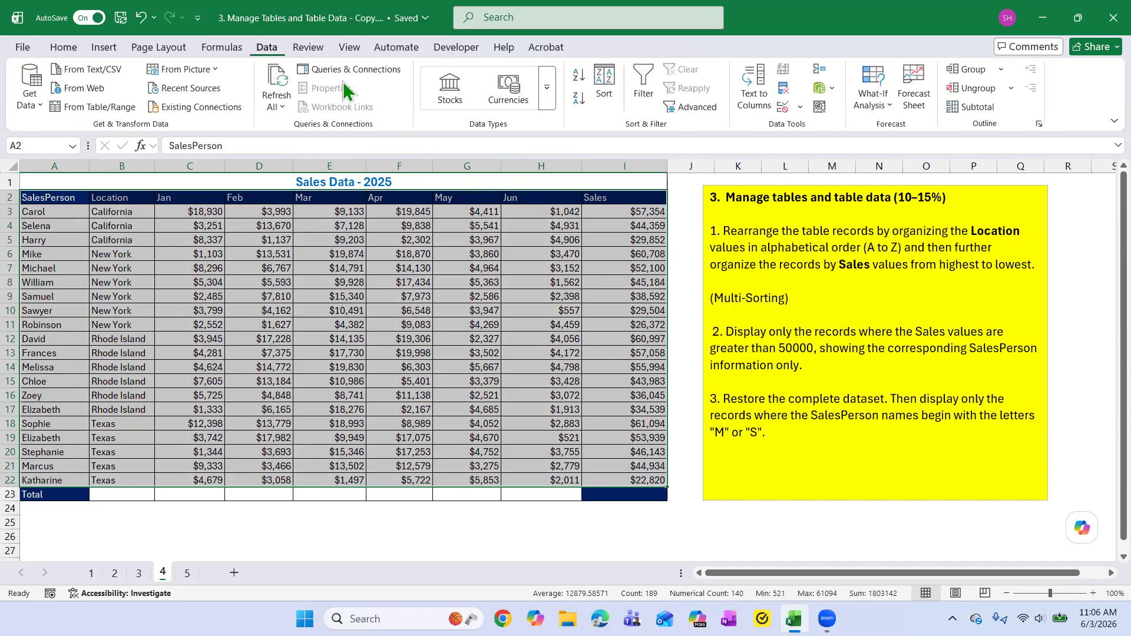
left_click(607, 85)
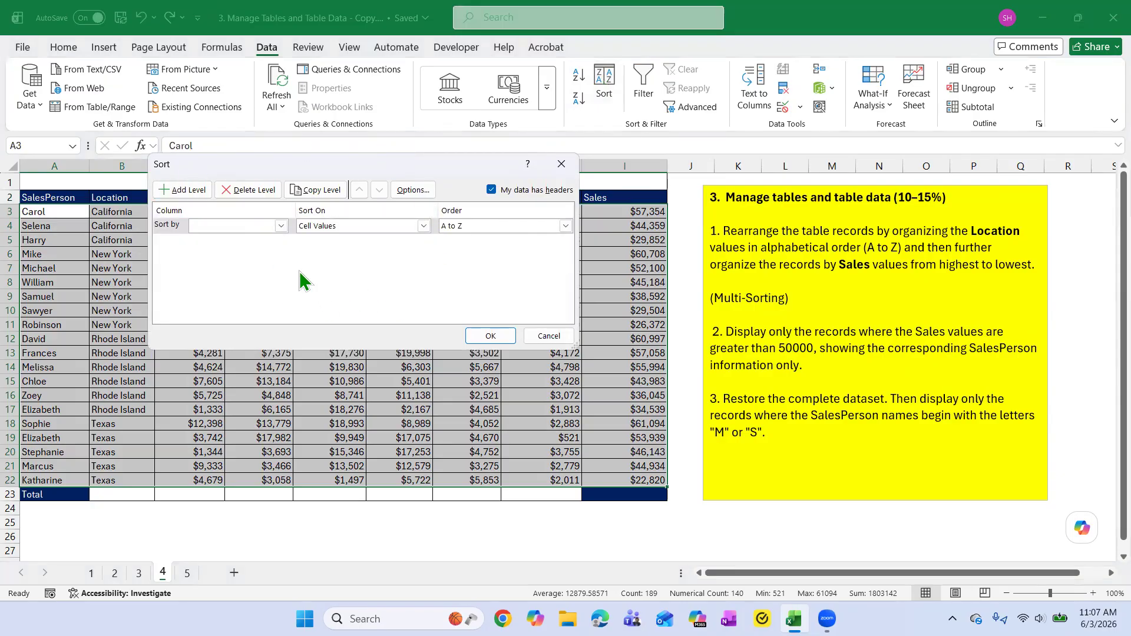
left_click(281, 226)
left_click(236, 249)
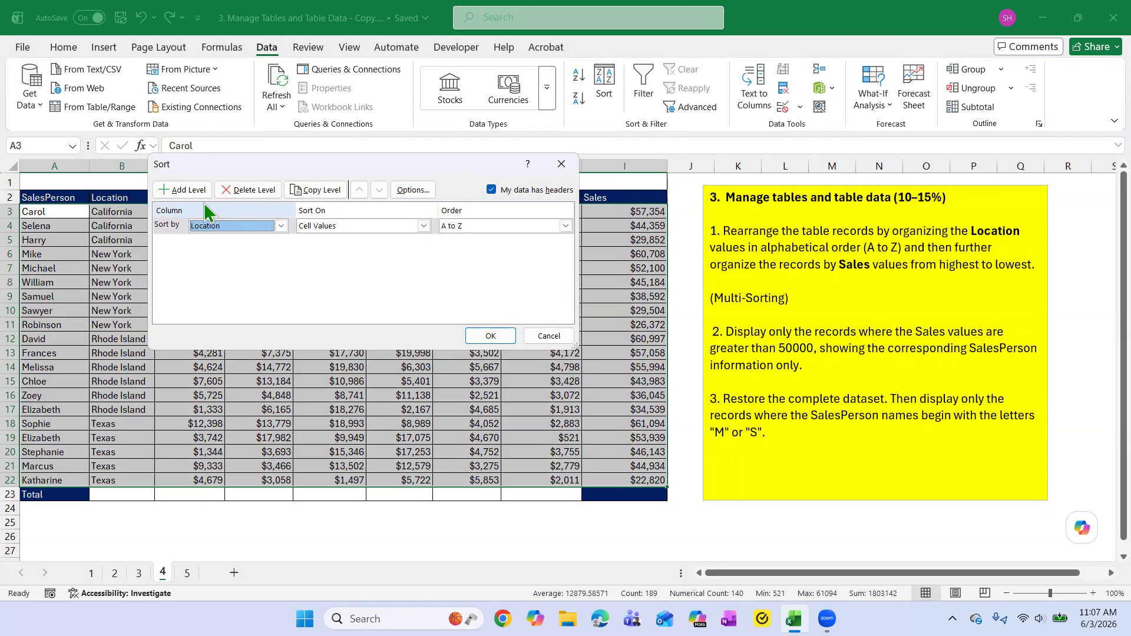
Step: Add a second sort level on Sales, ordered Largest to Smallest, and apply the sort
left_click(187, 190)
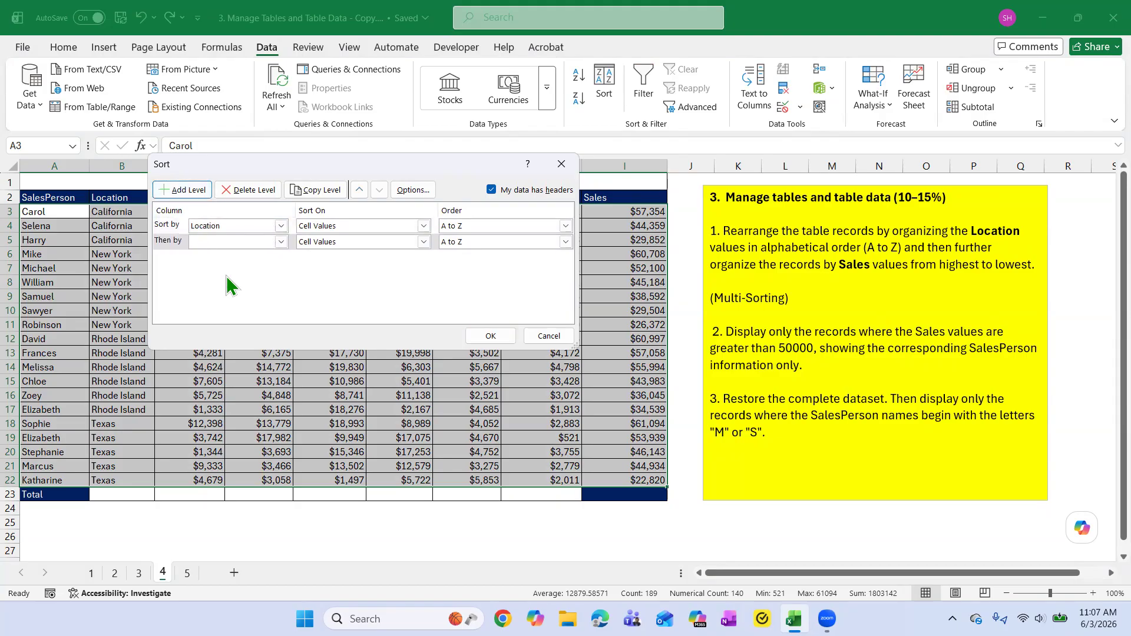
left_click(281, 242)
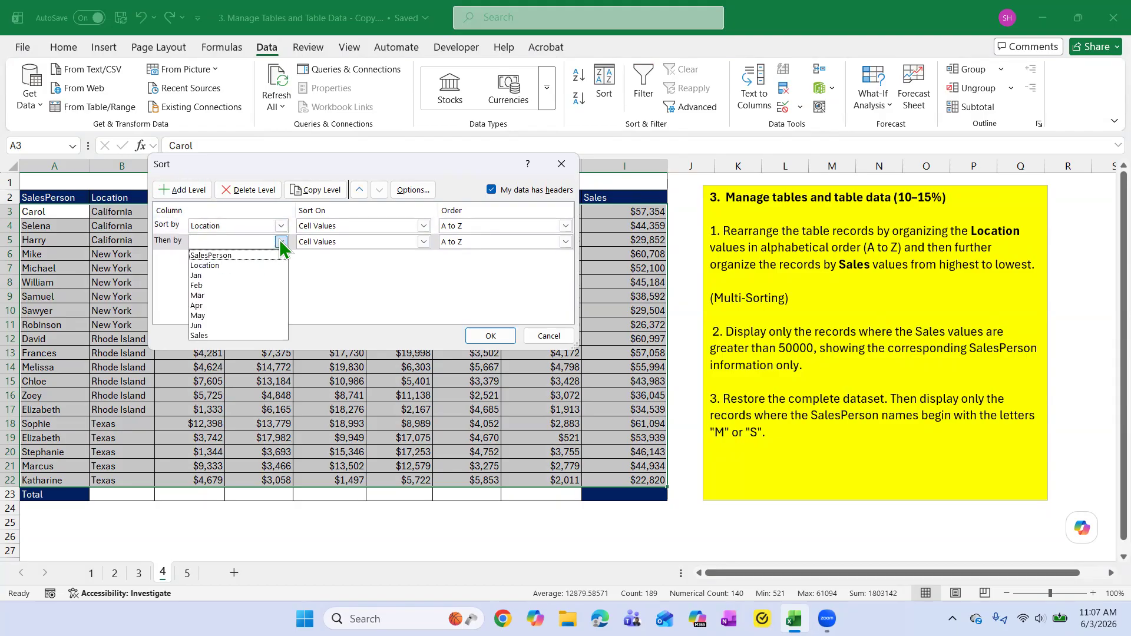
left_click(207, 337)
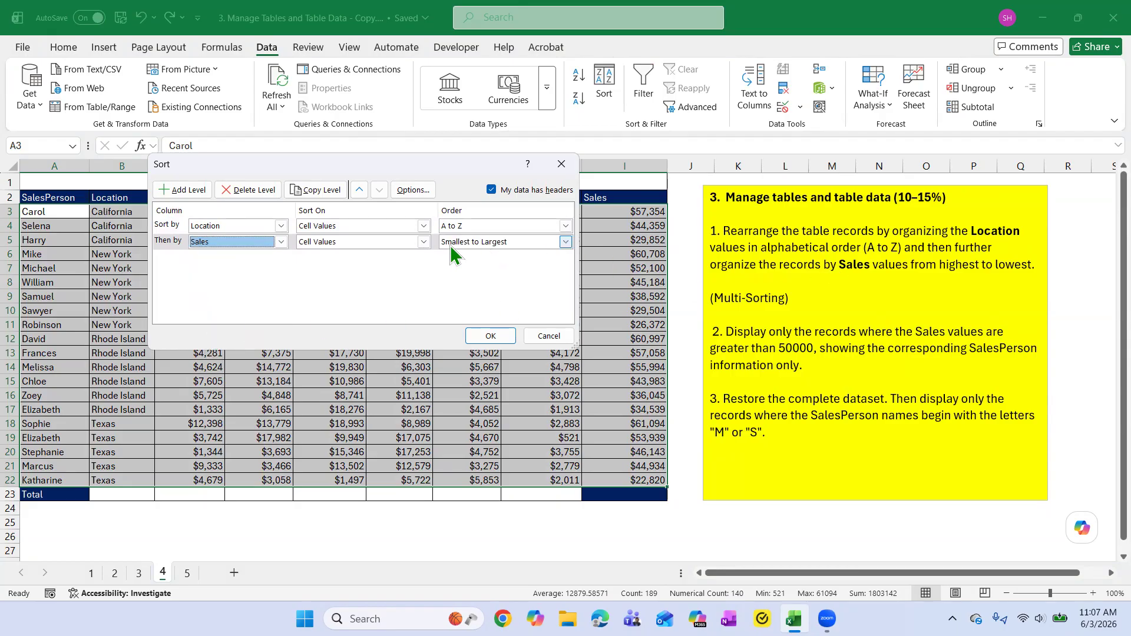
left_click(566, 242)
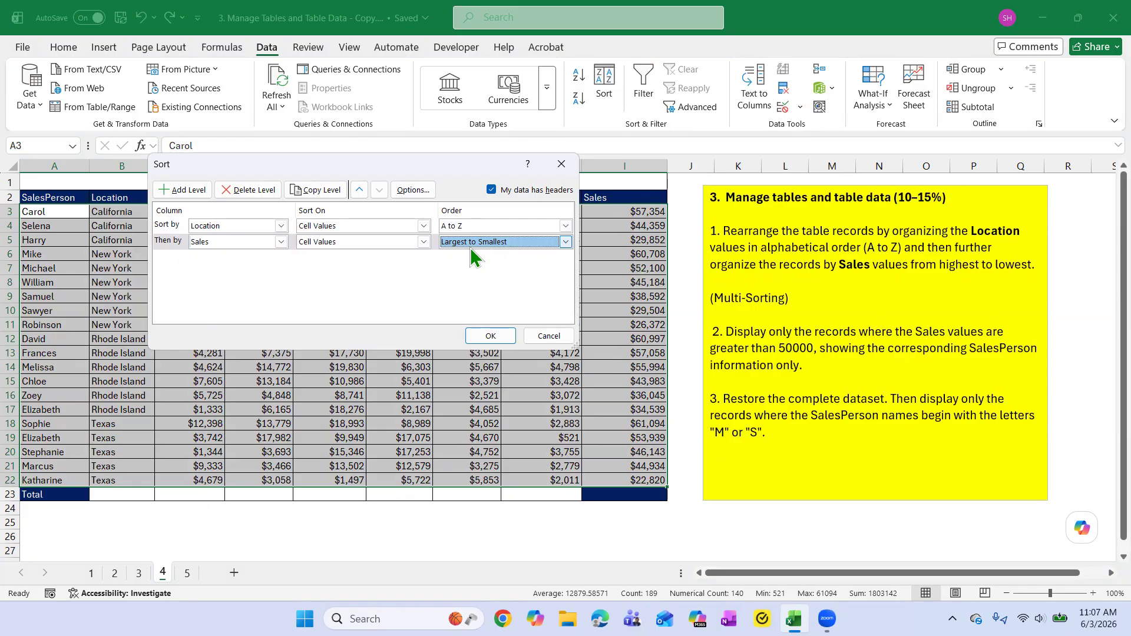
left_click(492, 337)
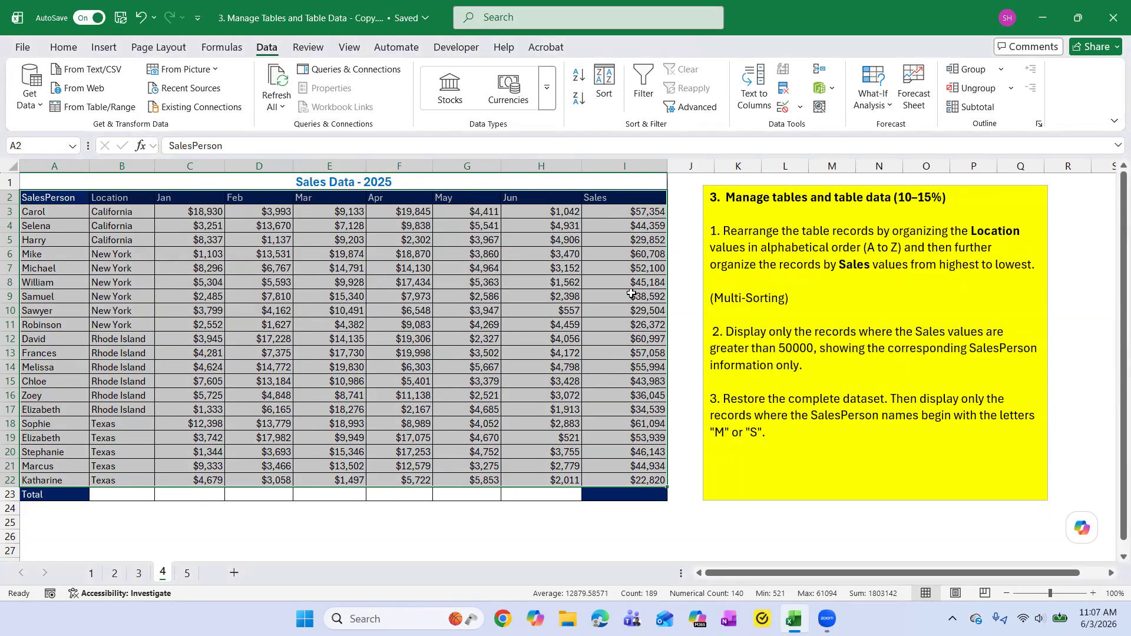
Step: Check the order of the Sales values within the California and New York records against the Multi-Sorting instruction
left_click(628, 259)
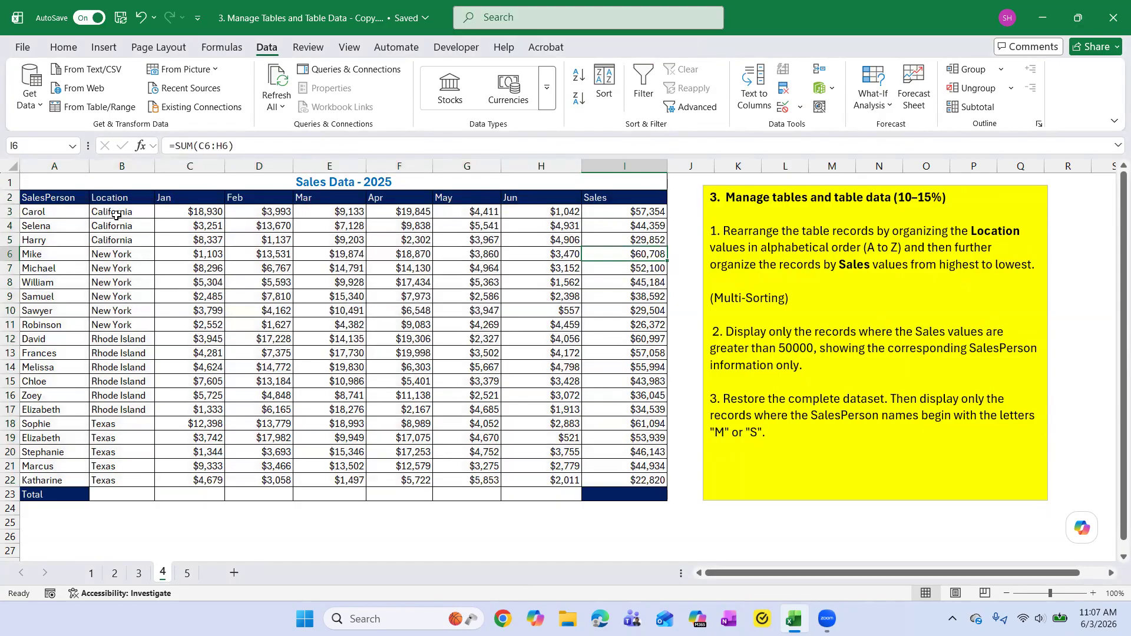
left_click_drag(107, 211, 625, 240)
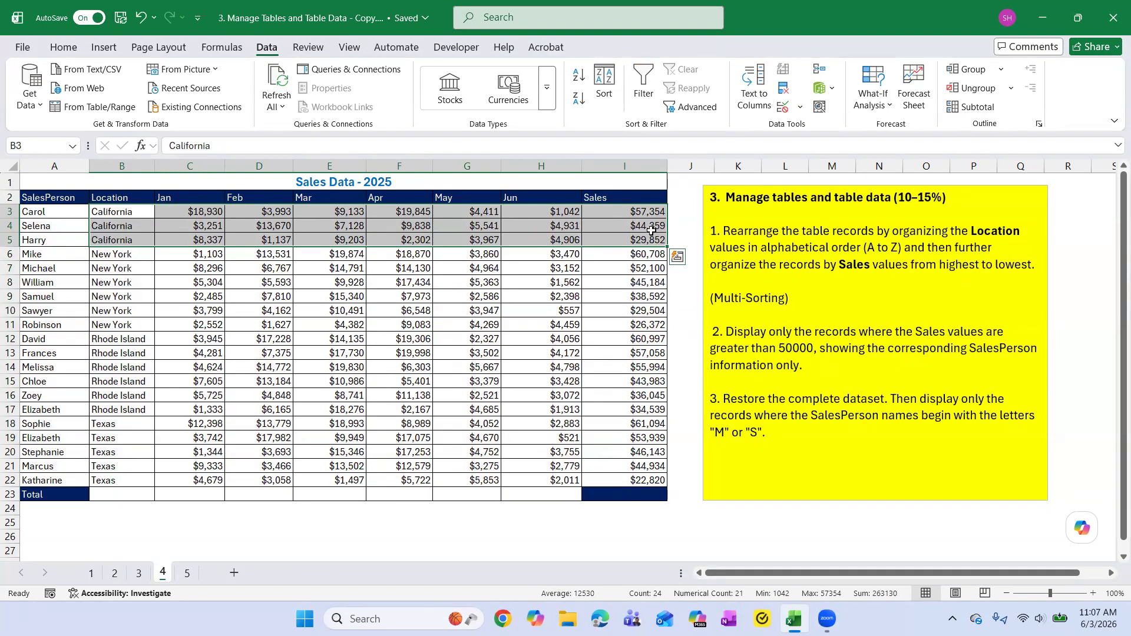
left_click_drag(112, 256, 638, 288)
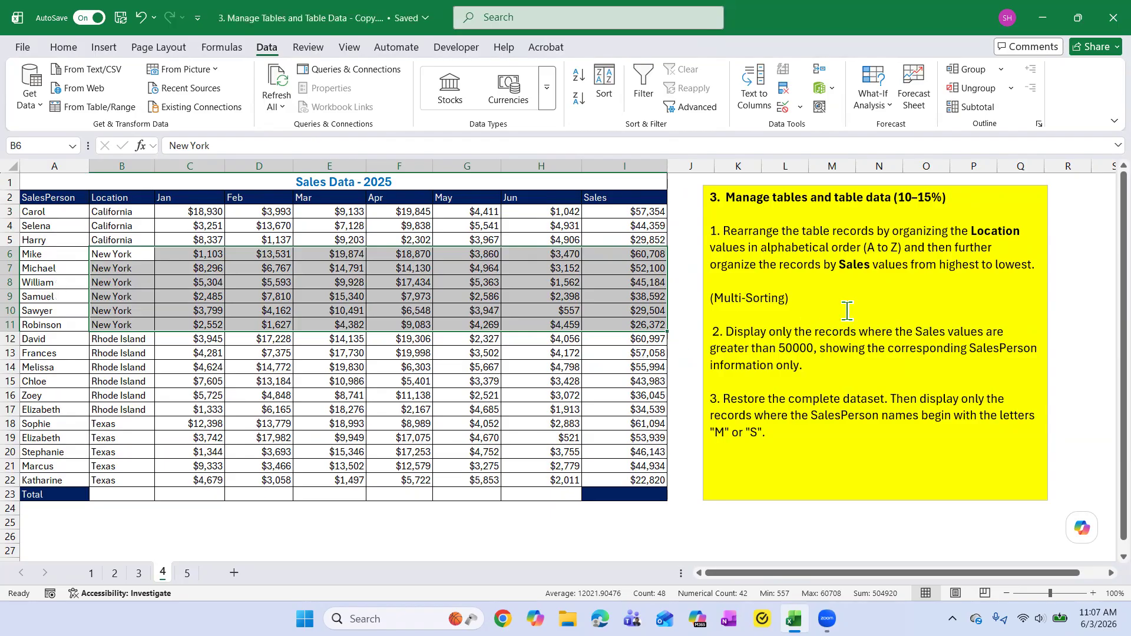
left_click(766, 315)
left_click(828, 296)
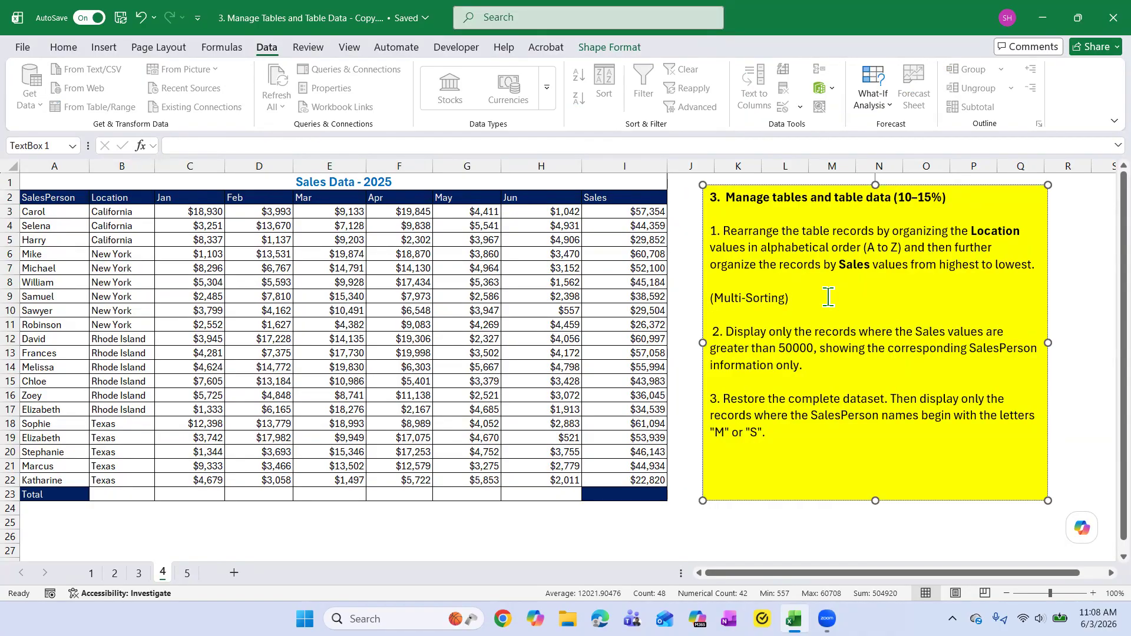
left_click(687, 268)
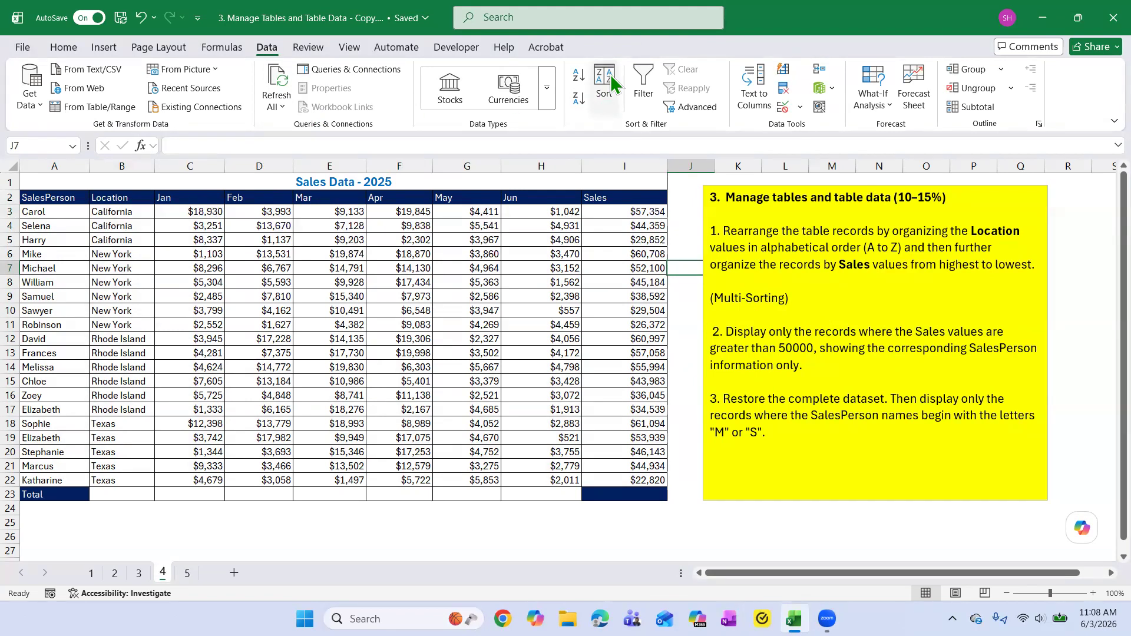
Step: Review the Location and Sales levels in the Custom Sort settings and compare the other available sort commands
left_click(64, 53)
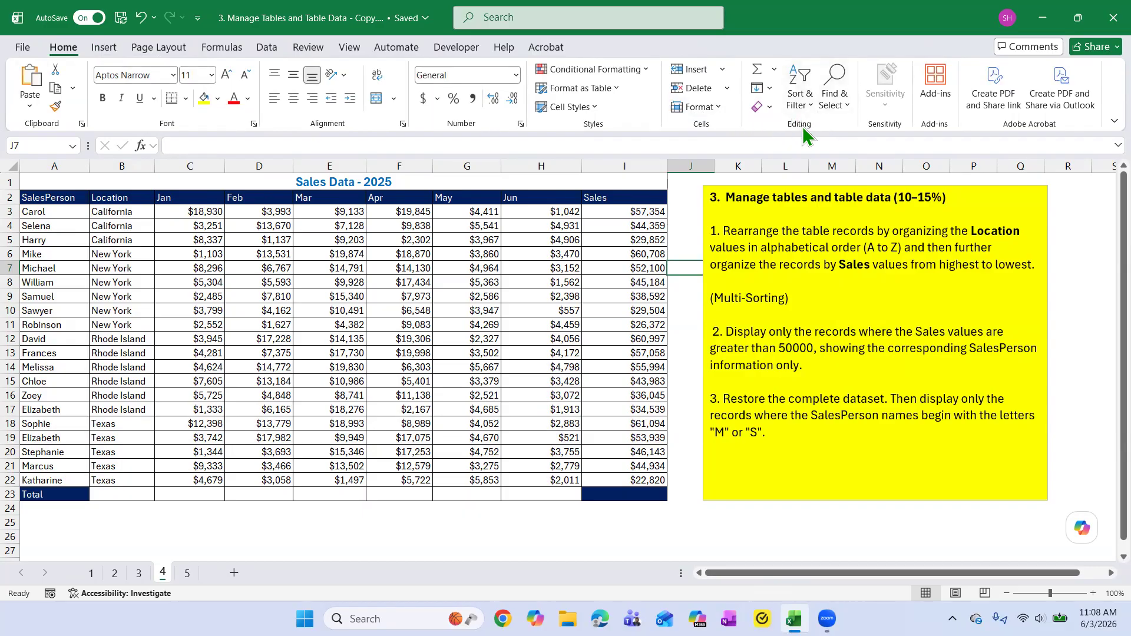
left_click(810, 106)
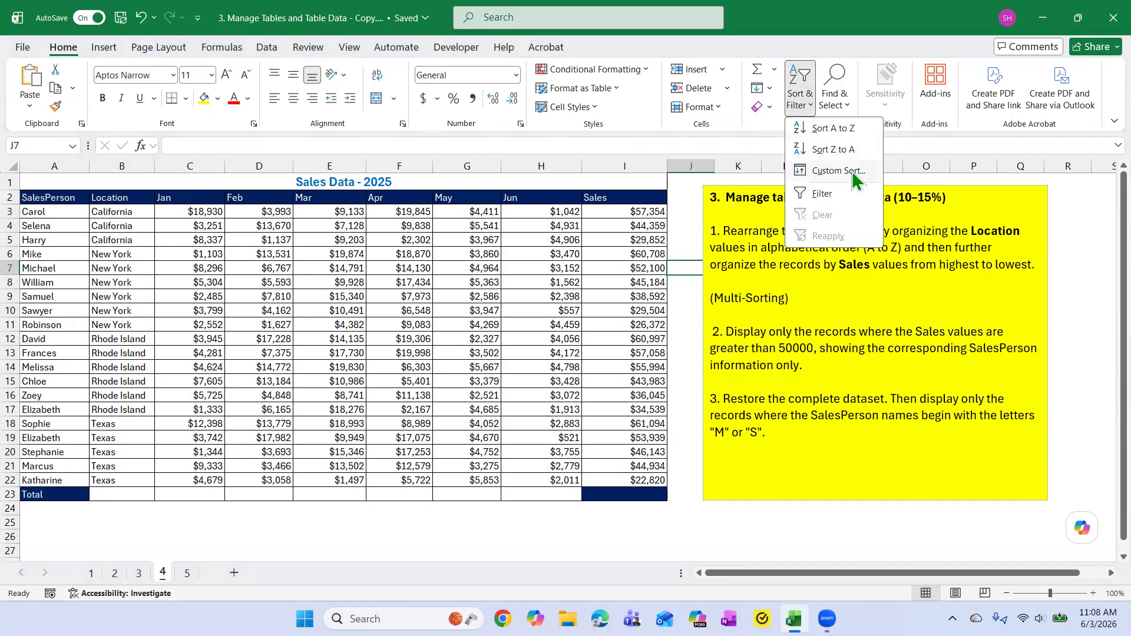
left_click(828, 172)
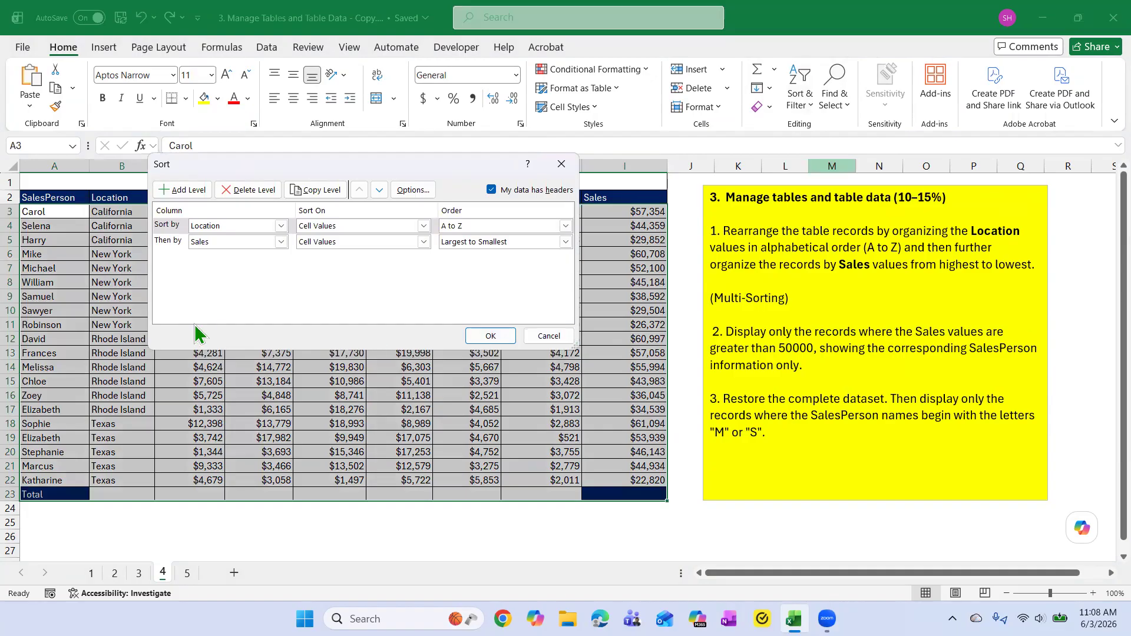
left_click(539, 337)
left_click(687, 268)
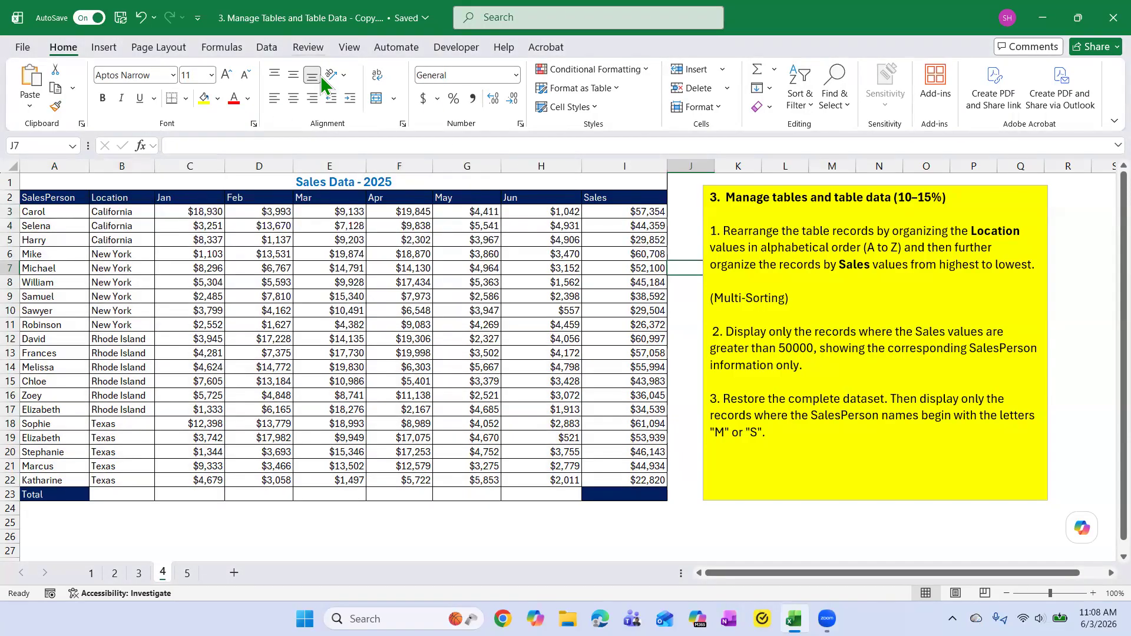
left_click(267, 47)
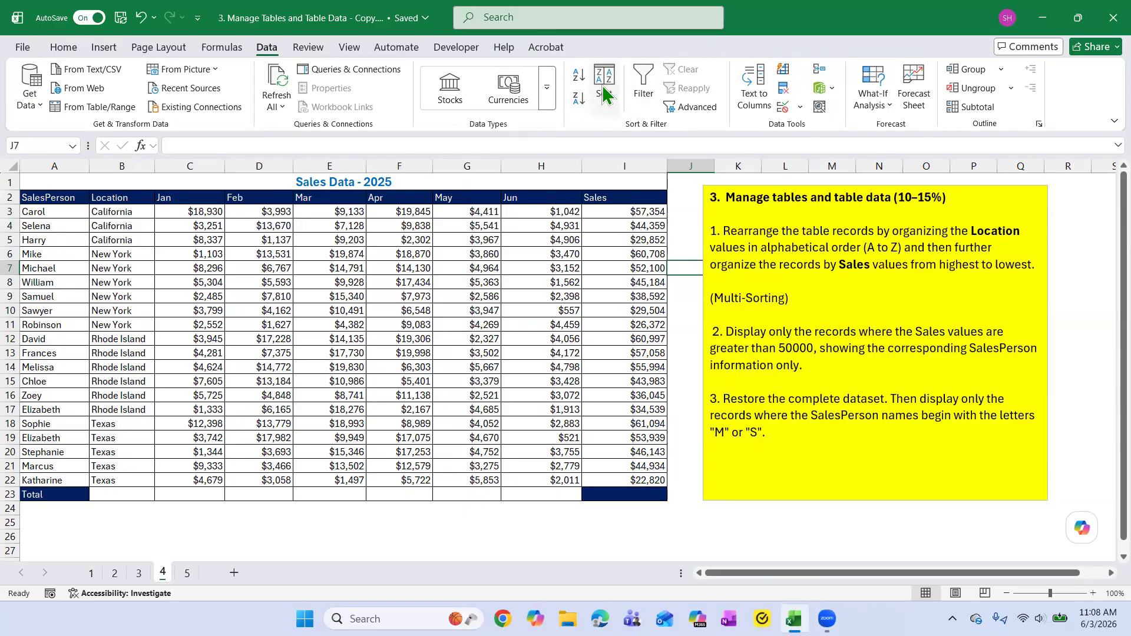
left_click(64, 48)
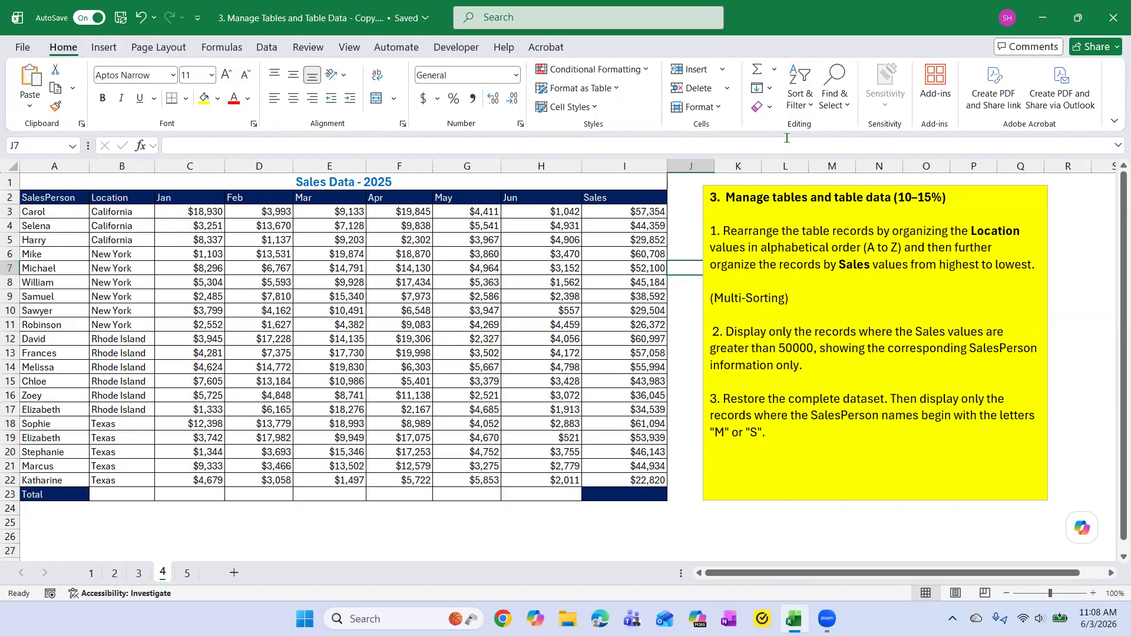
left_click(811, 106)
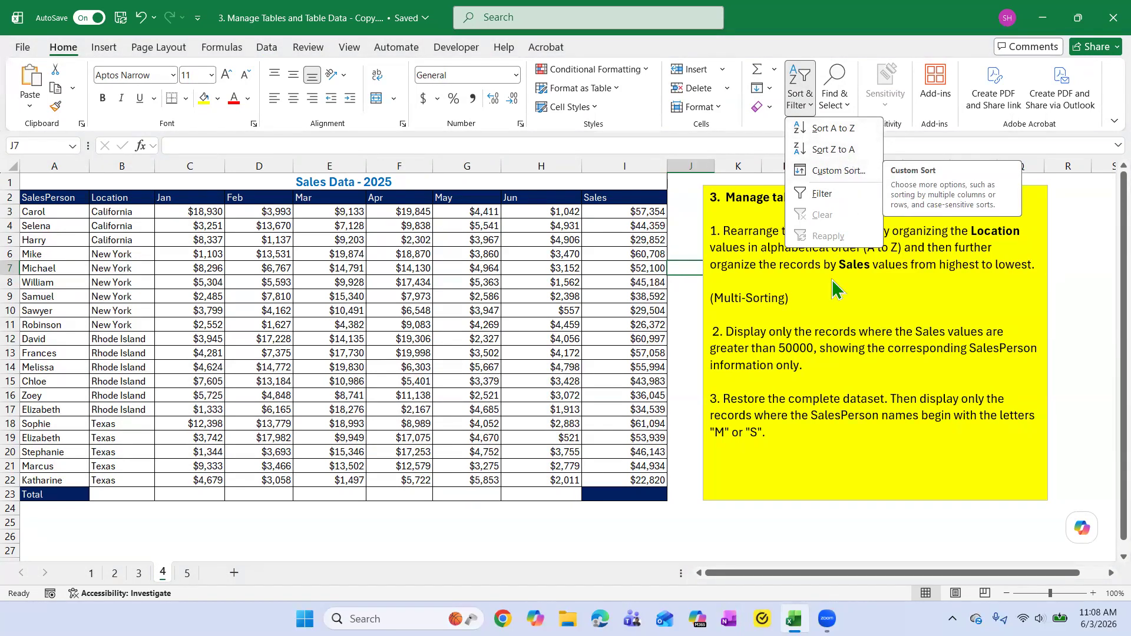
left_click(589, 342)
Step: Read instruction 2 in the yellow text box about displaying records with Sales values greater than 50000
left_click(798, 310)
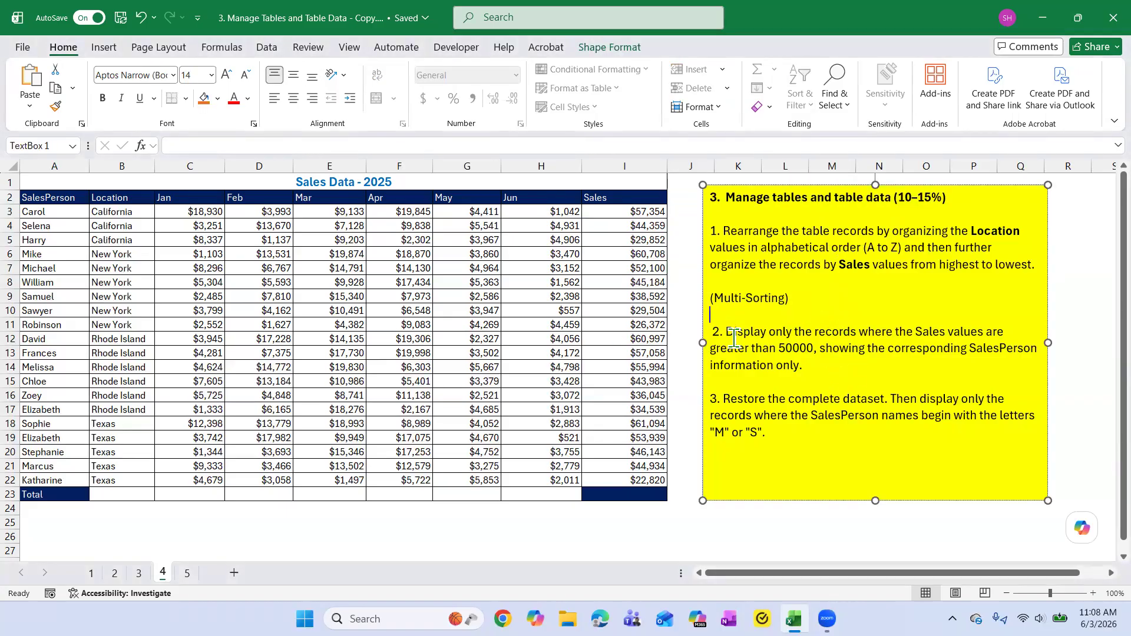
left_click_drag(726, 333, 814, 348)
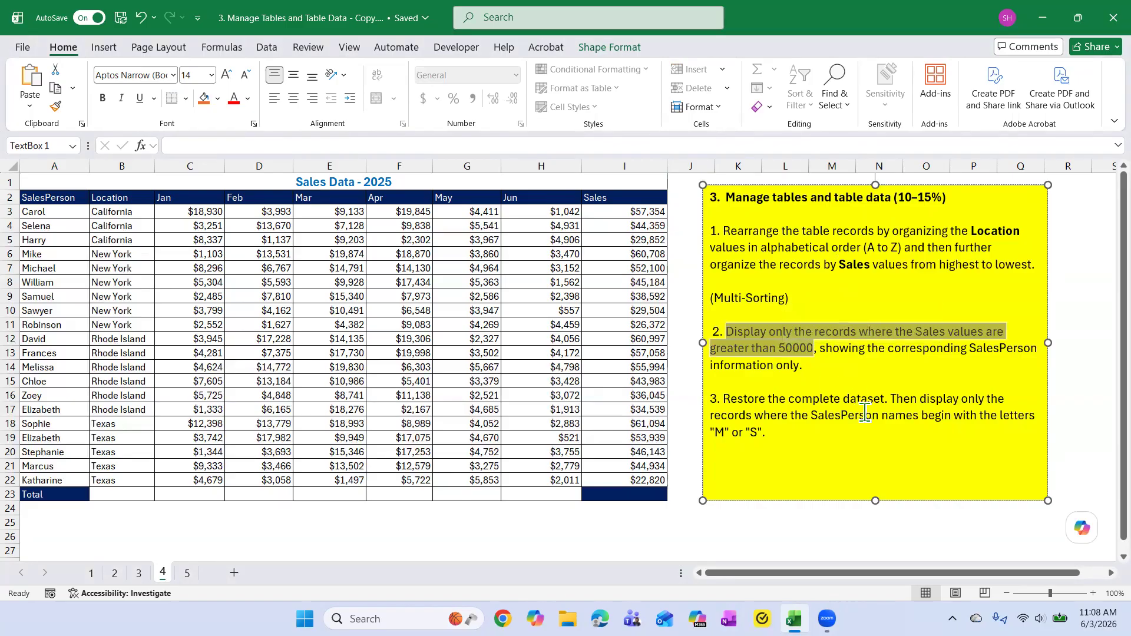
left_click(865, 412)
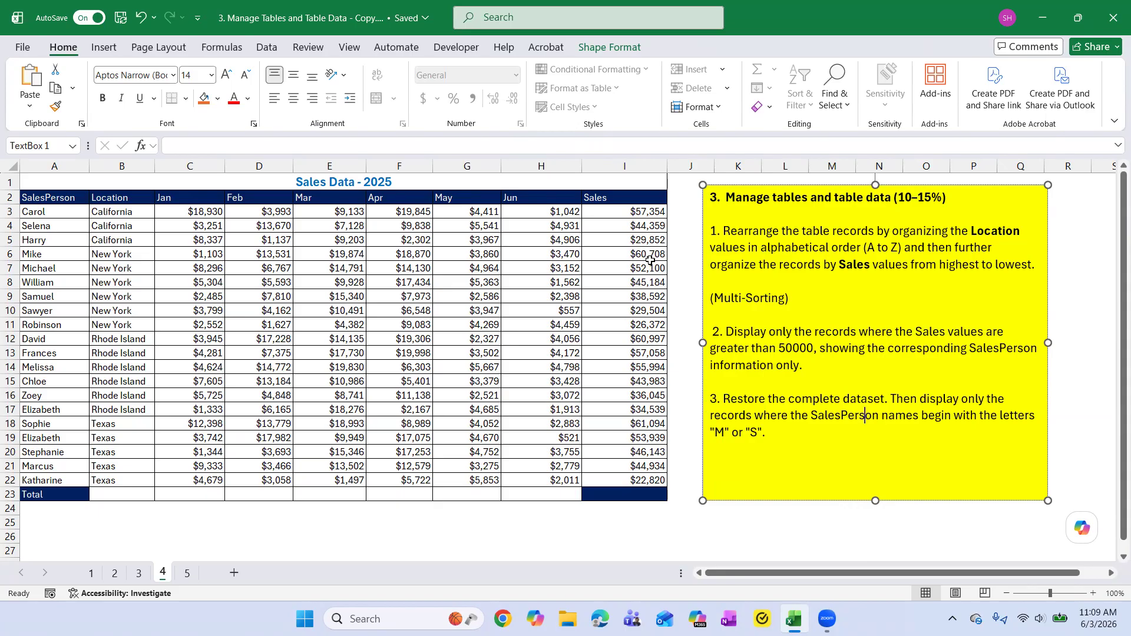
Step: Fill the California records in B3:I5 with yellow and the New York records in B6:I11 with light blue
left_click_drag(100, 215, 610, 240)
left_click(204, 98)
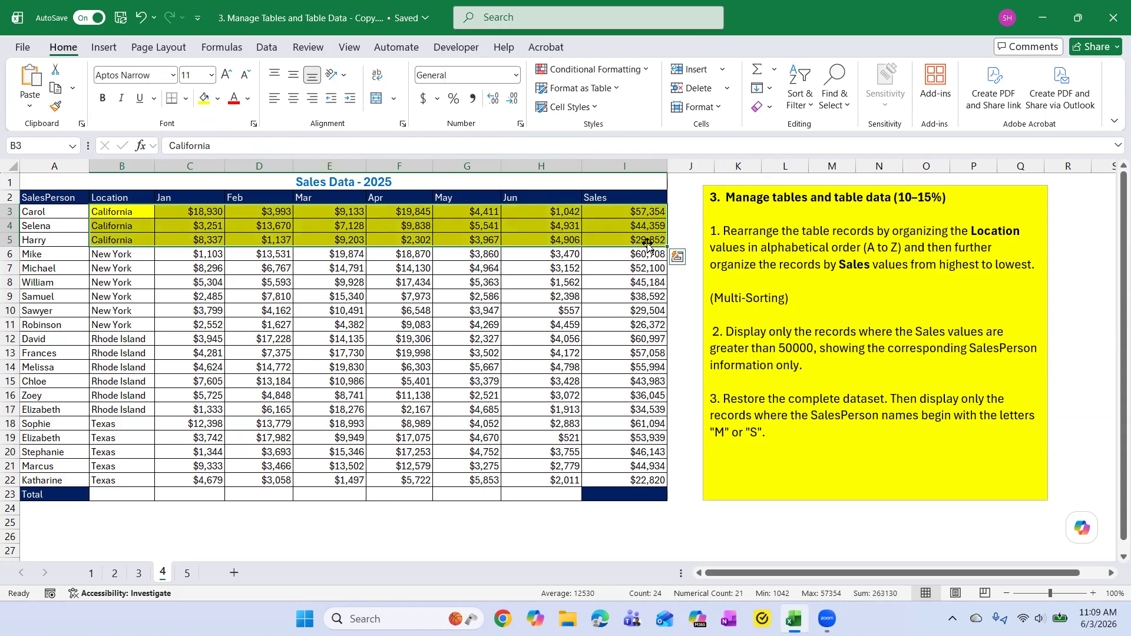
left_click_drag(104, 256, 609, 323)
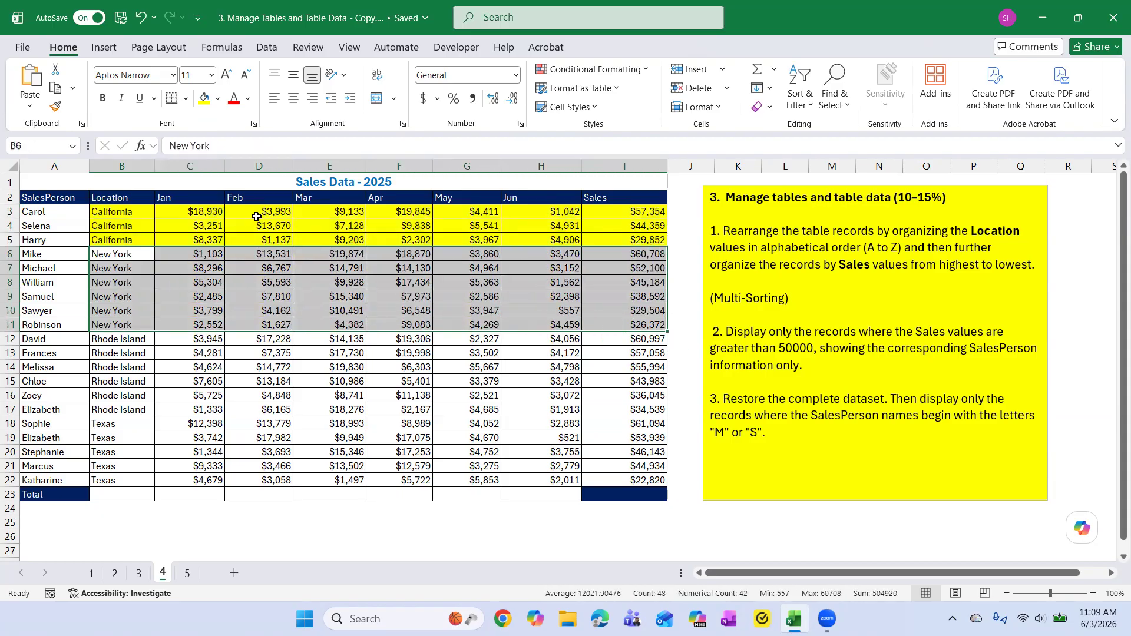
left_click(218, 98)
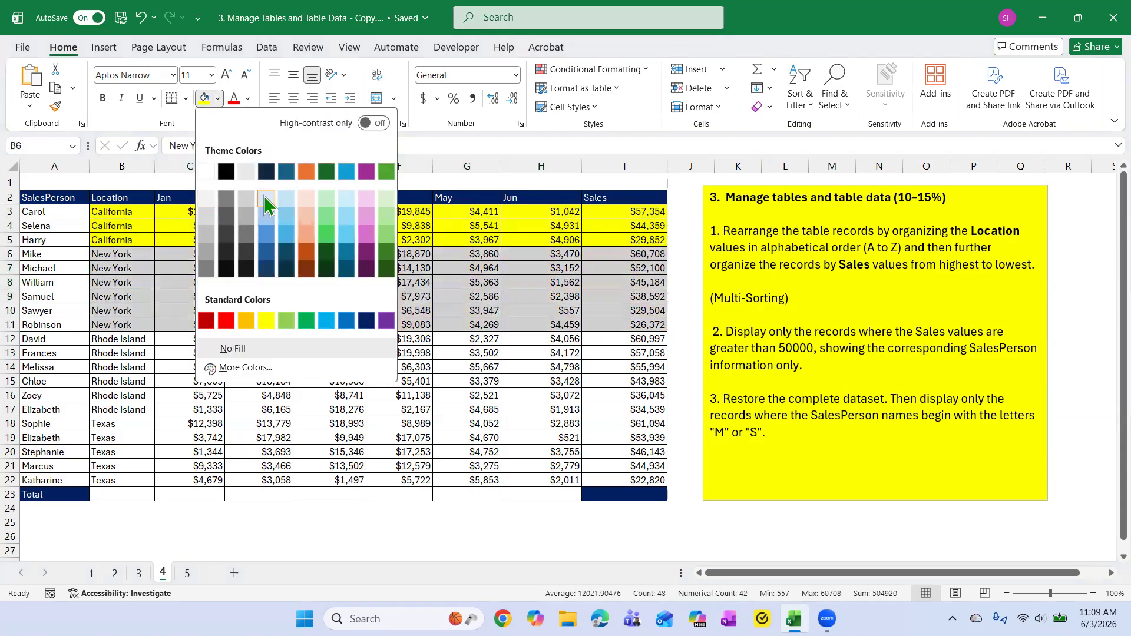
left_click(264, 197)
Step: Check the Sales values and SalesPerson names across the New York records
left_click(643, 297)
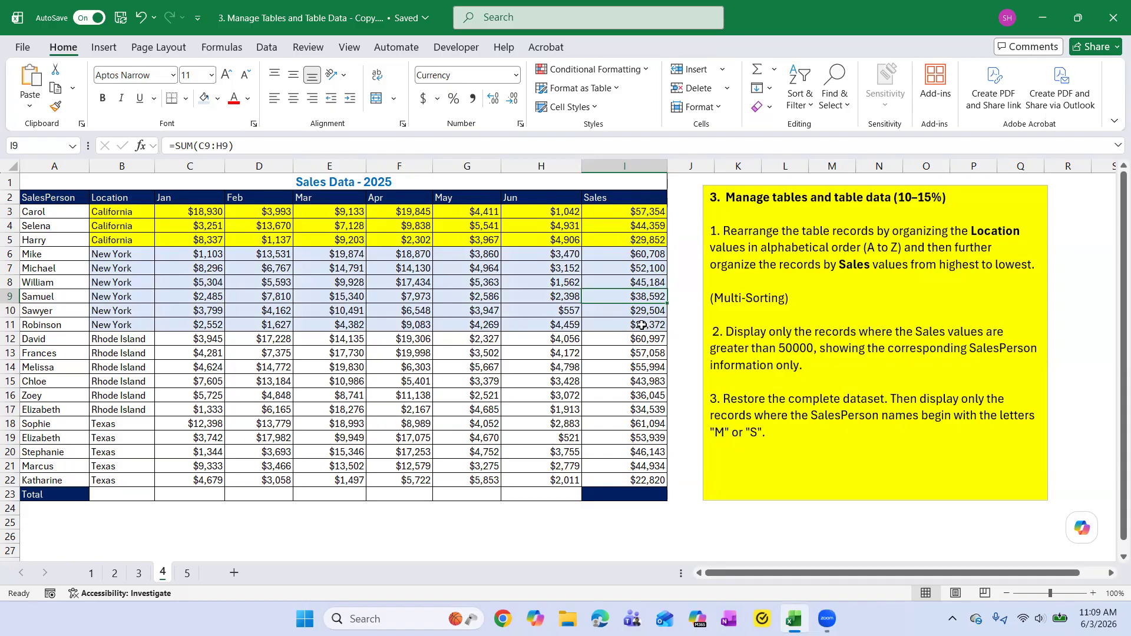
left_click(59, 254)
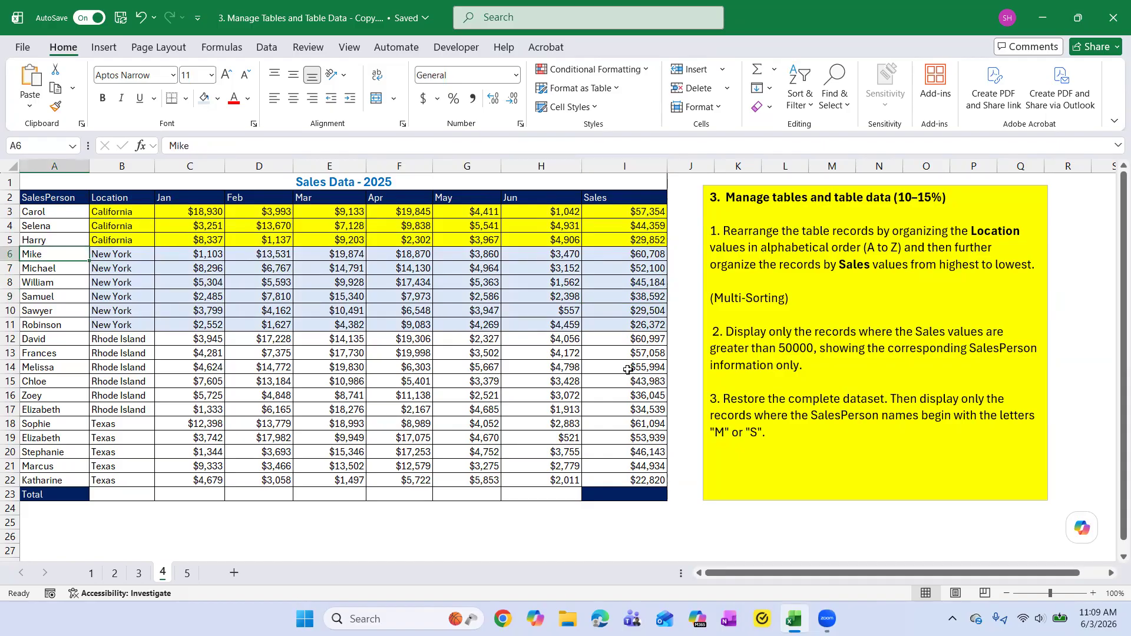
left_click(68, 325)
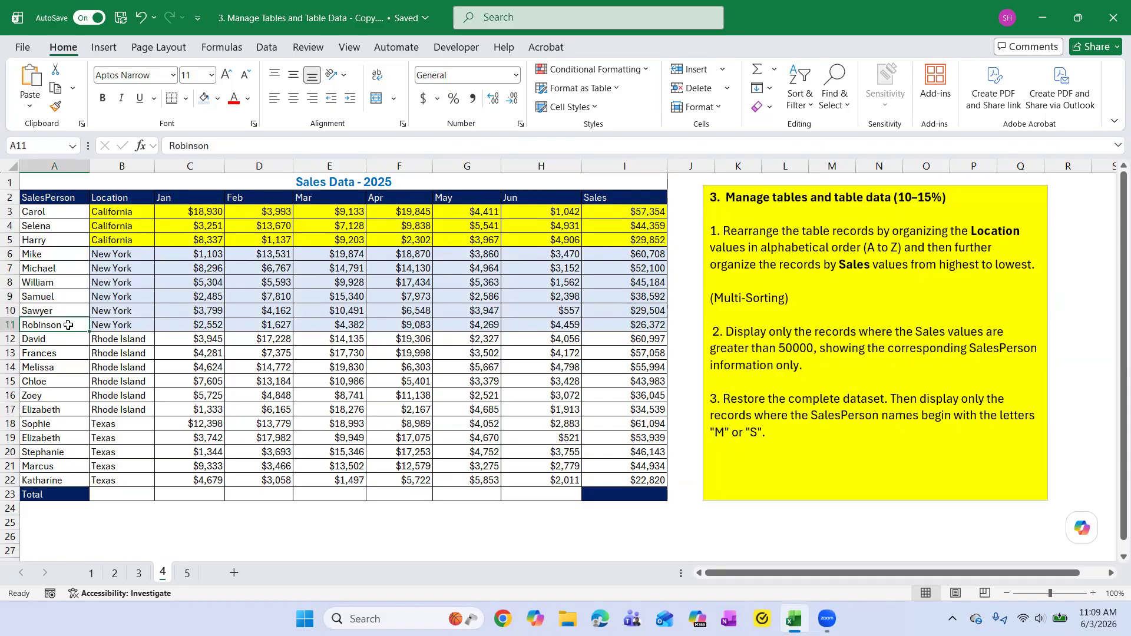
Step: Fill the Rhode Island records in B12:I17 with light green
left_click_drag(110, 344, 671, 422)
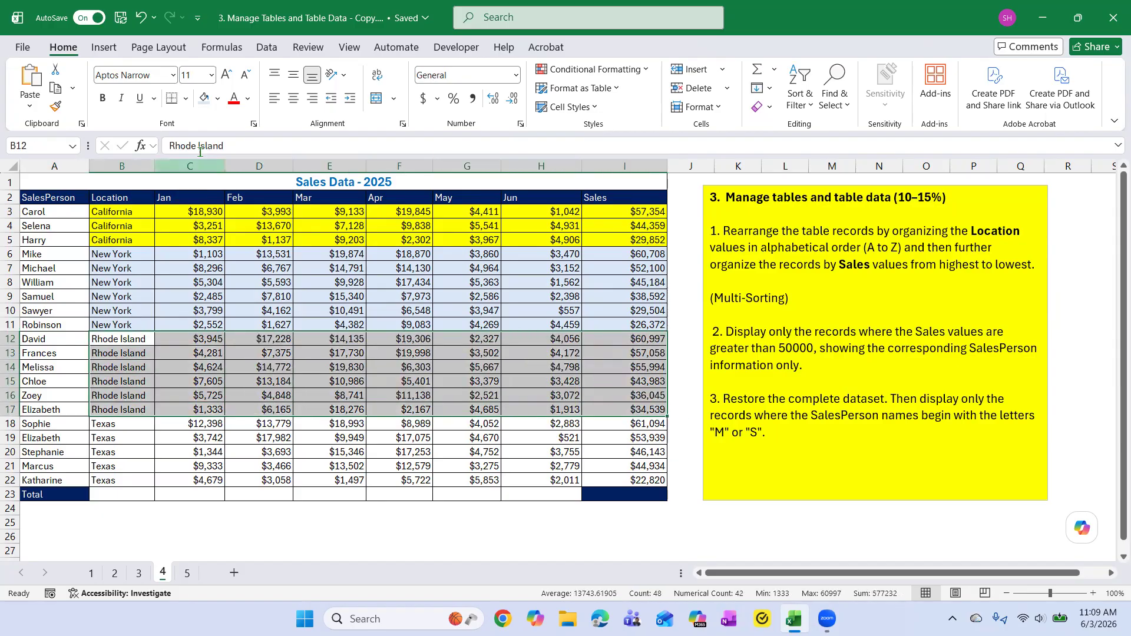
left_click(218, 99)
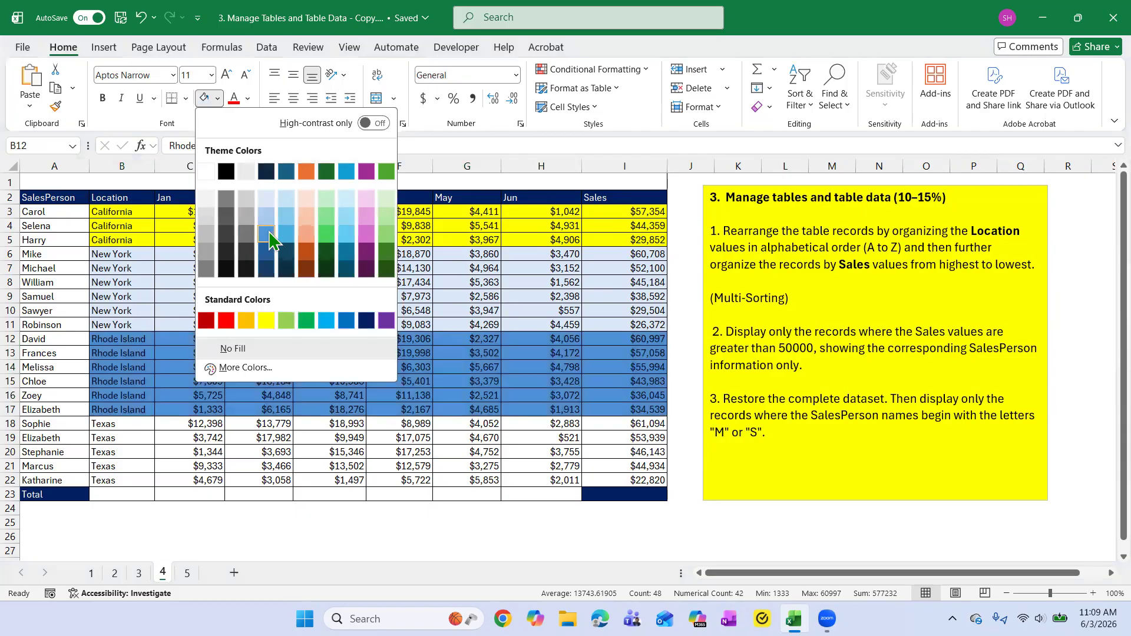
left_click(387, 235)
left_click(646, 340)
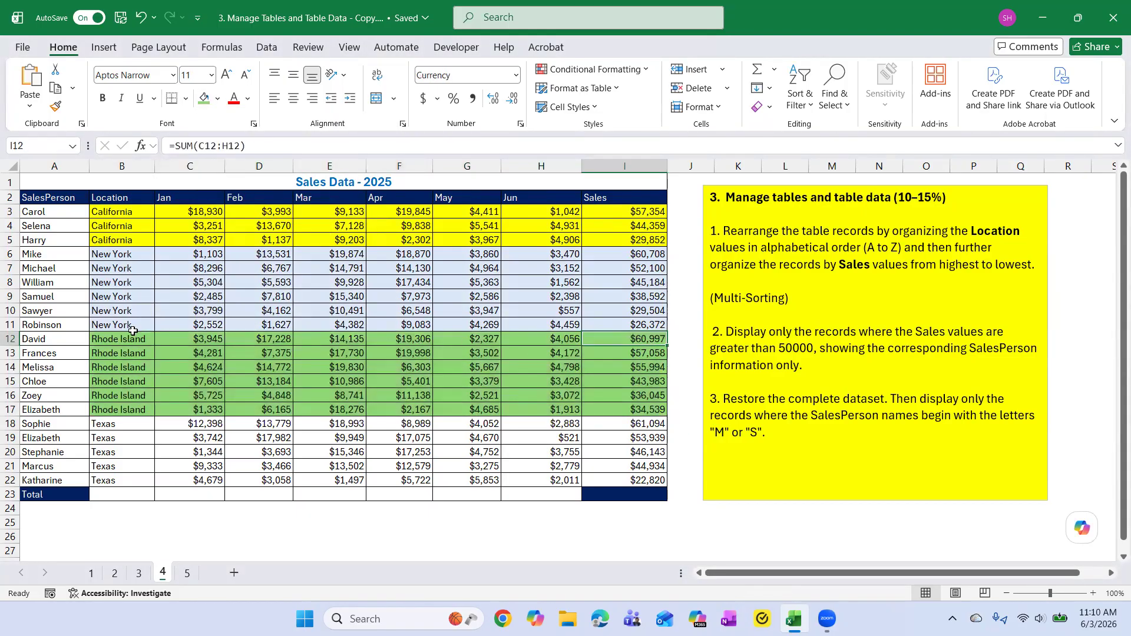
Step: Check the SalesPerson and Location entries at the start of the Texas, Rhode Island, New York and California groups
left_click(378, 357)
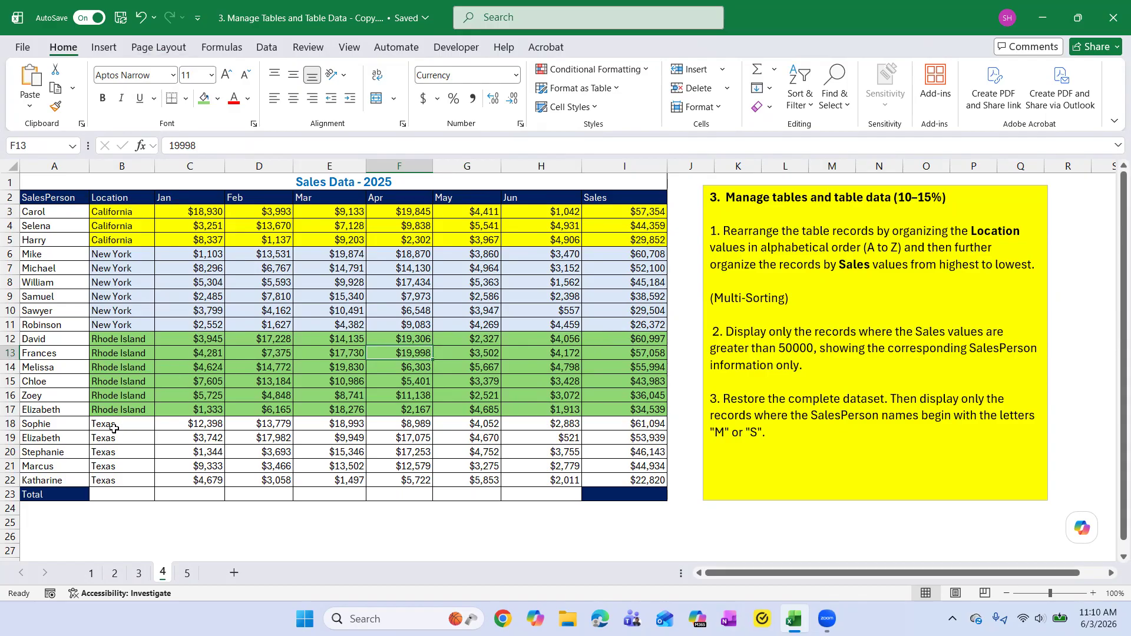
left_click(28, 426)
left_click(109, 342)
left_click(62, 339)
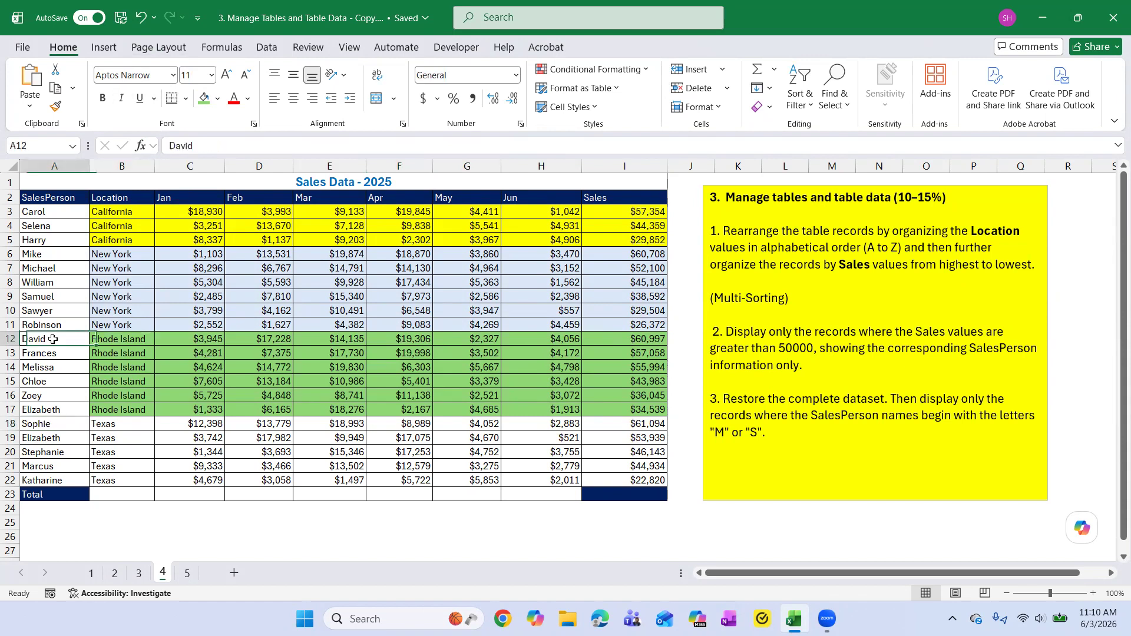
left_click(107, 255)
left_click(44, 257)
left_click(110, 210)
left_click(33, 214)
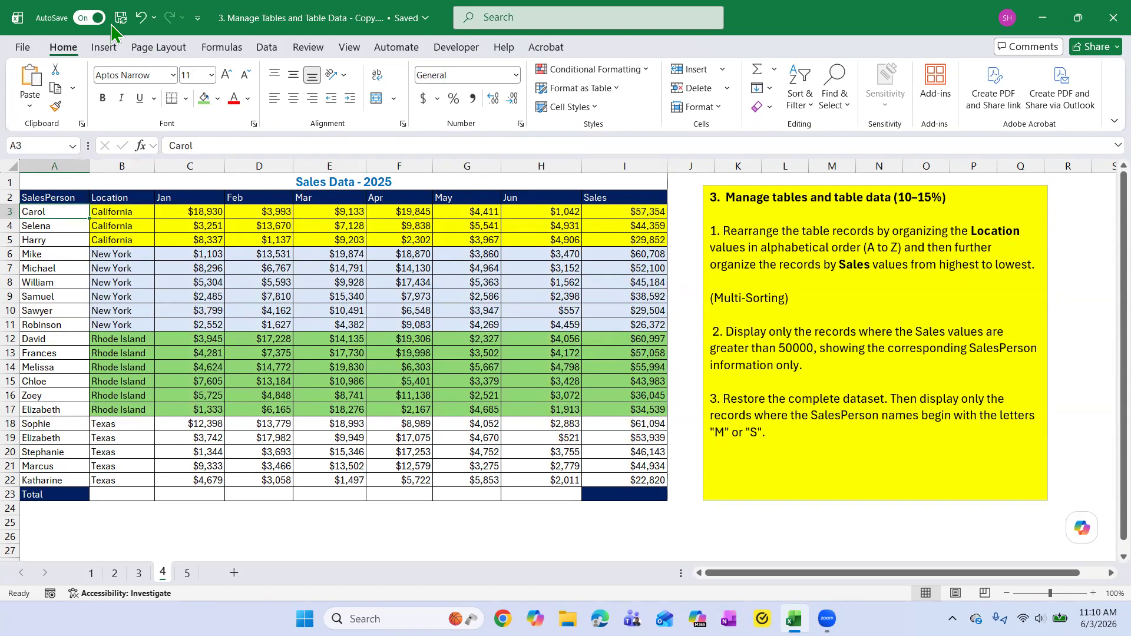
Step: Undo the green, light blue and yellow fills on the Rhode Island, New York and California records
left_click(142, 19)
left_click(142, 18)
left_click(142, 19)
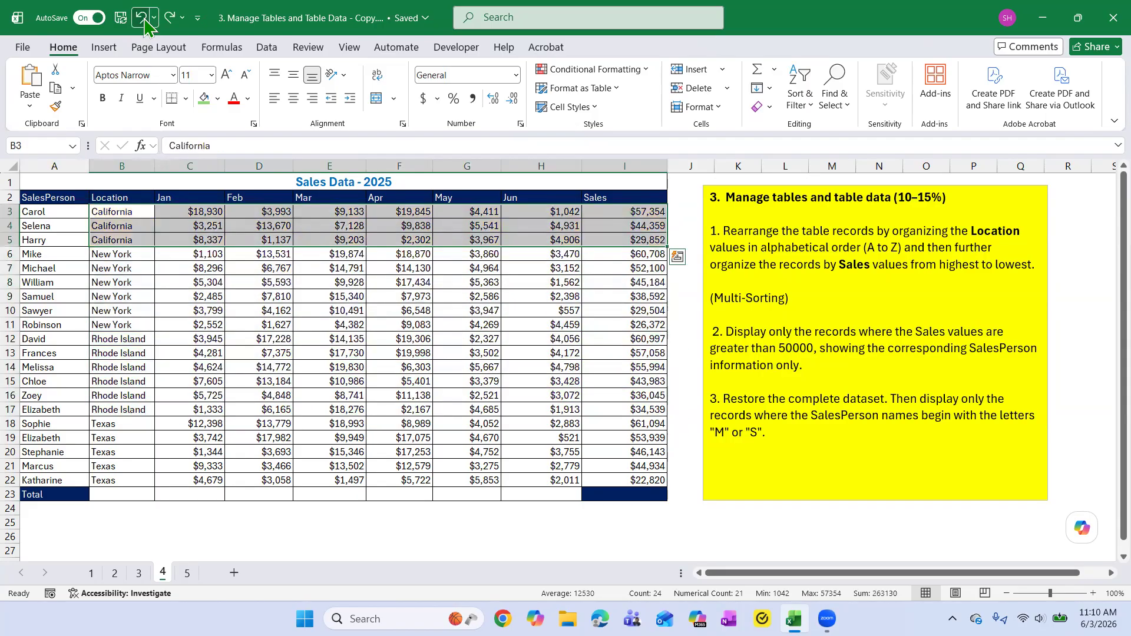
left_click(219, 292)
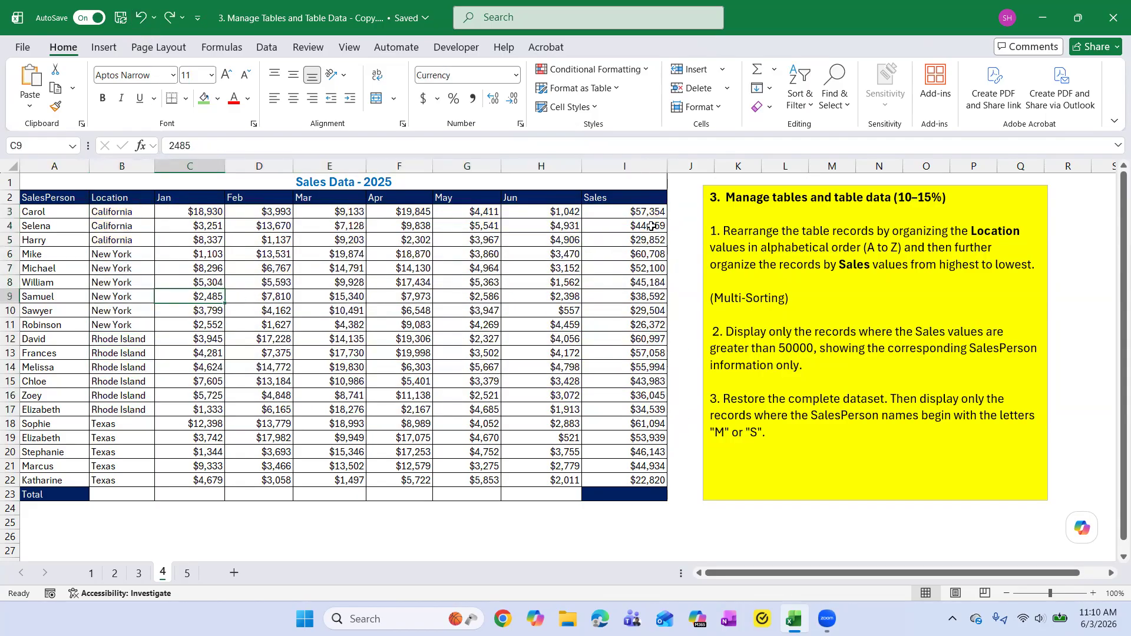
Step: Make "Sales" and "greater than 50000" bold in instruction 2 of the yellow text box
left_click(849, 381)
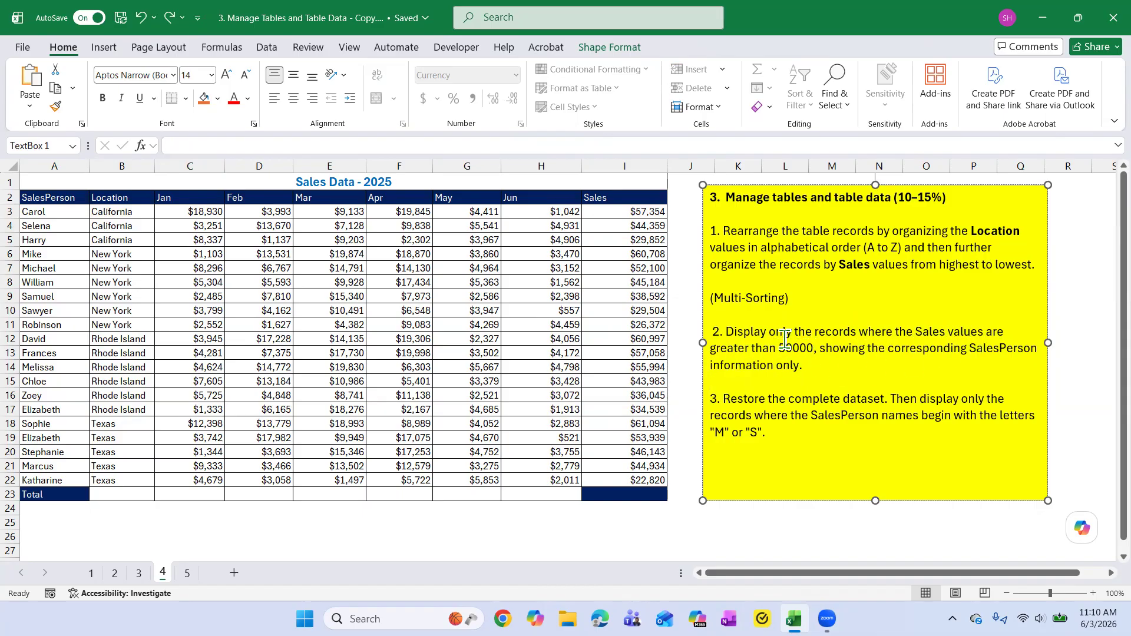
left_click_drag(820, 349, 1029, 362)
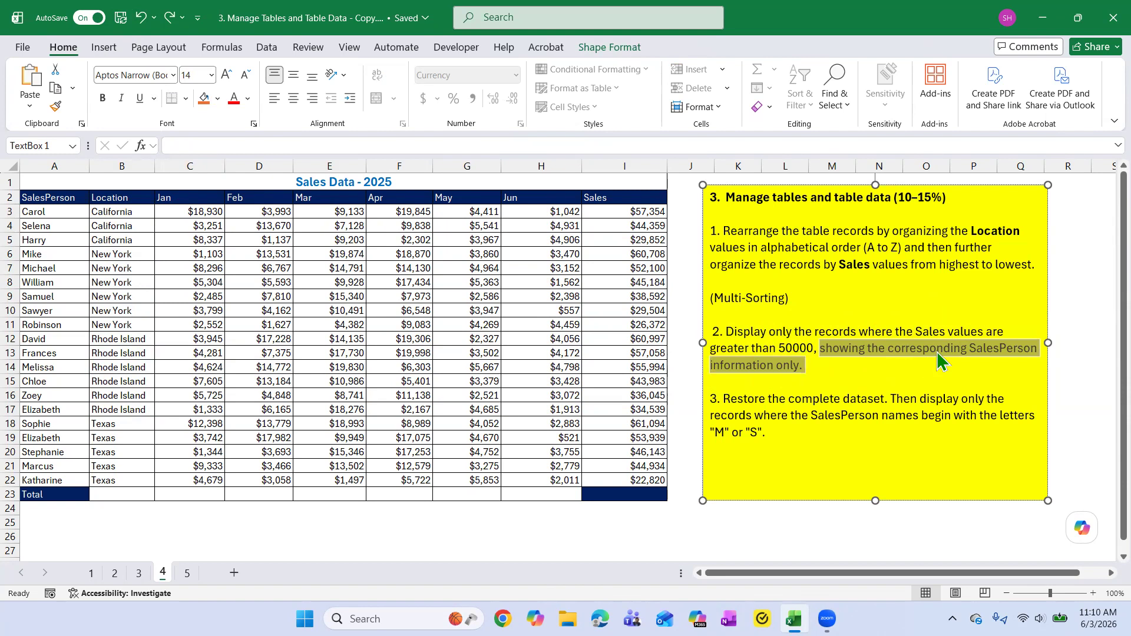
left_click(865, 367)
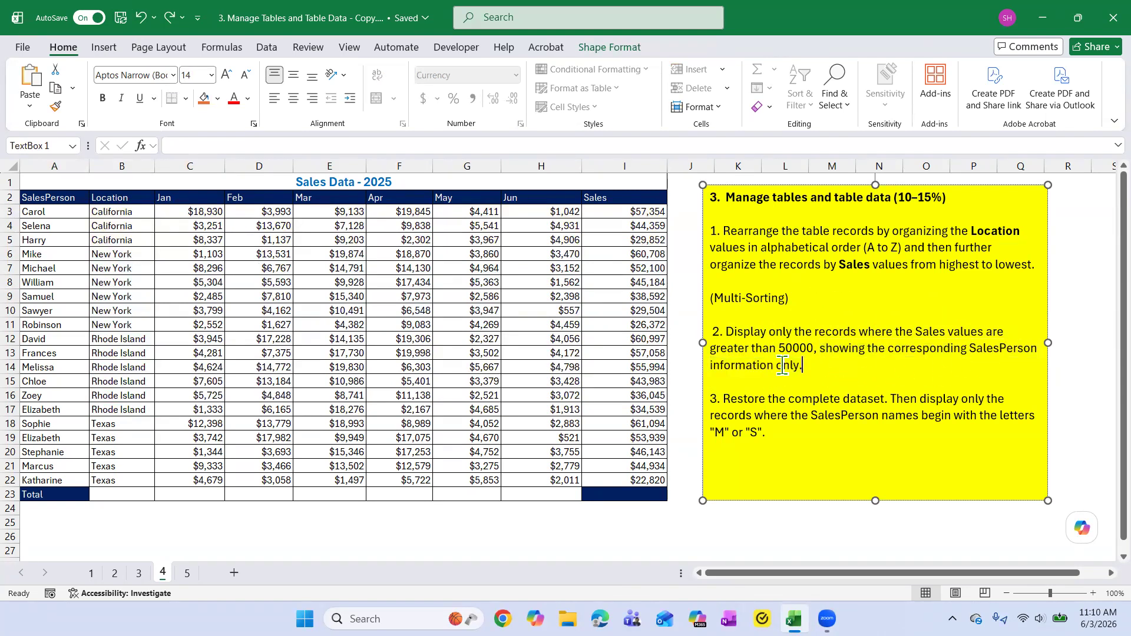
left_click_drag(916, 332, 945, 328)
left_click(957, 306)
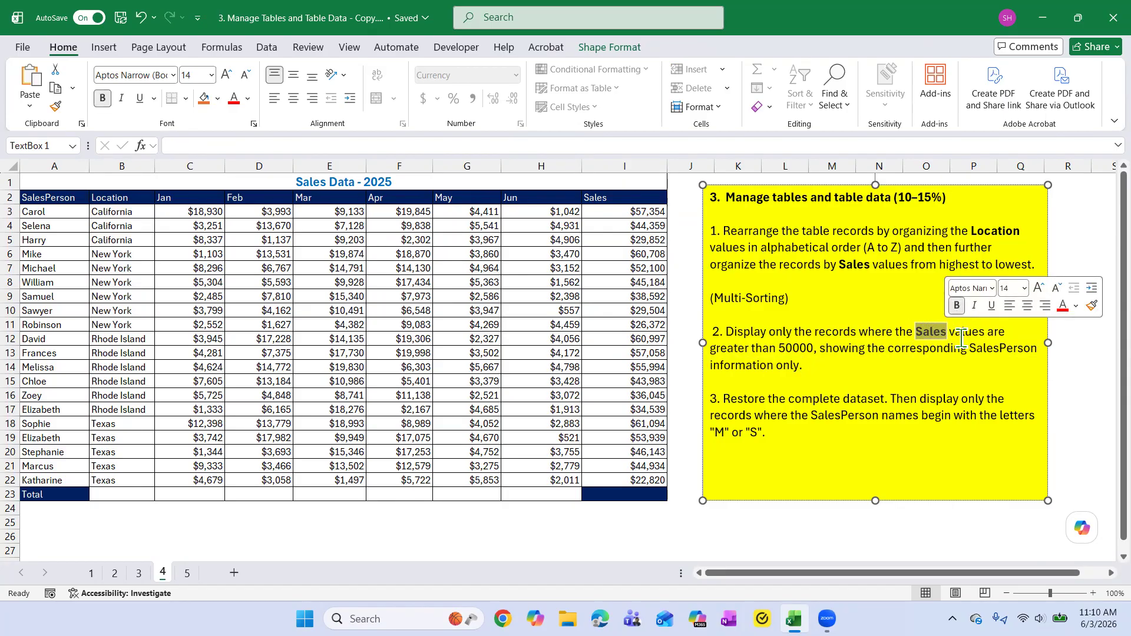
left_click_drag(778, 348, 822, 353)
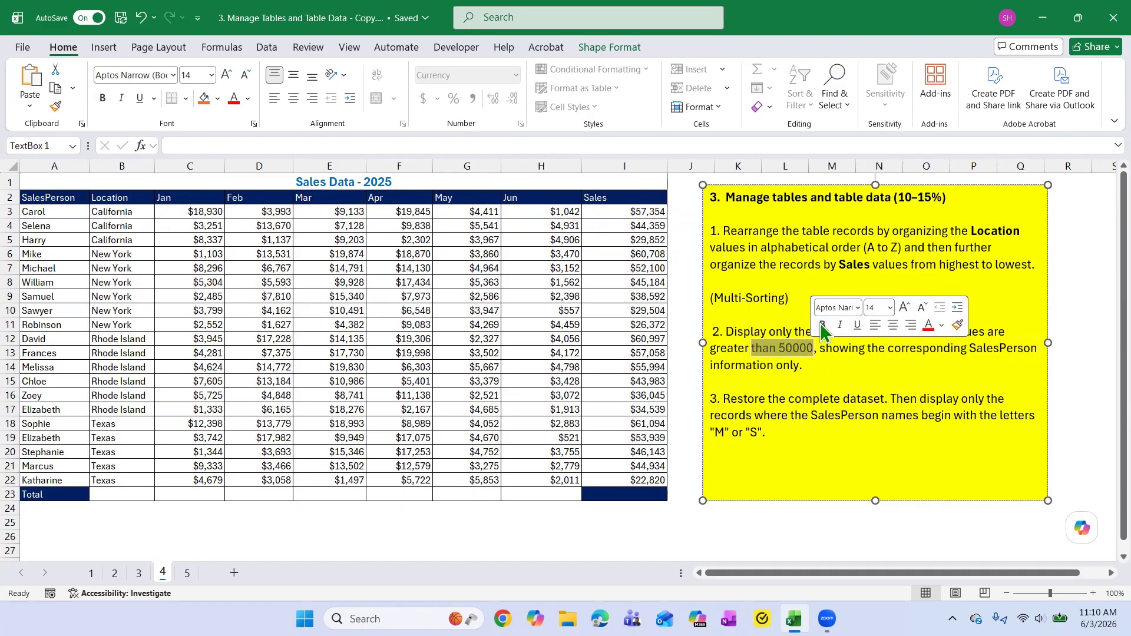
left_click(823, 325)
left_click_drag(711, 348, 747, 347)
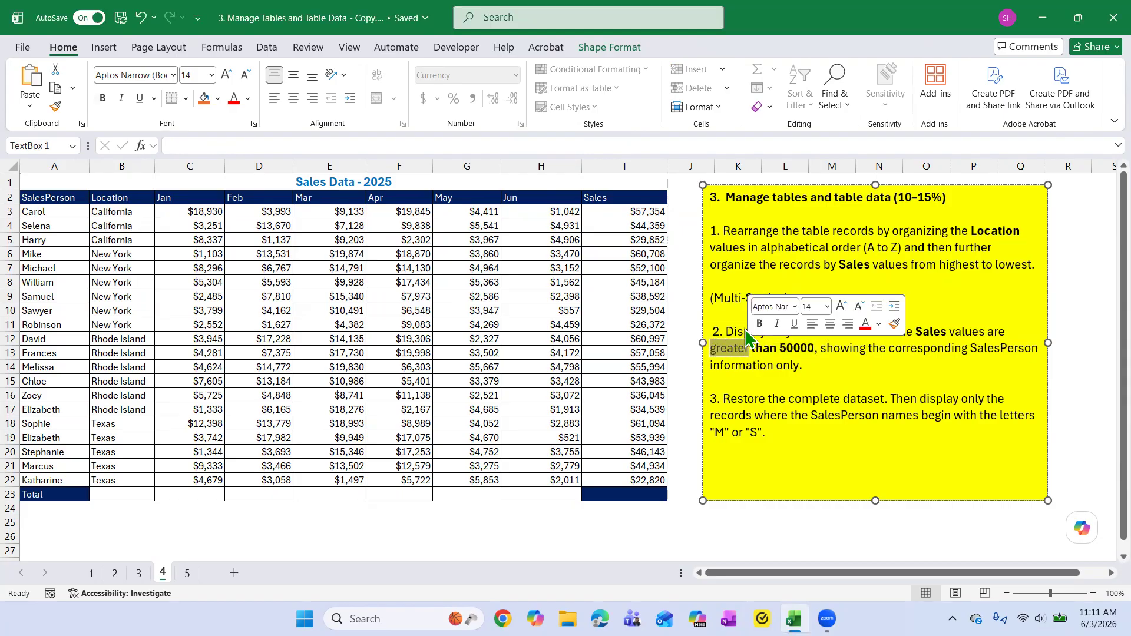
left_click(760, 324)
left_click(735, 365)
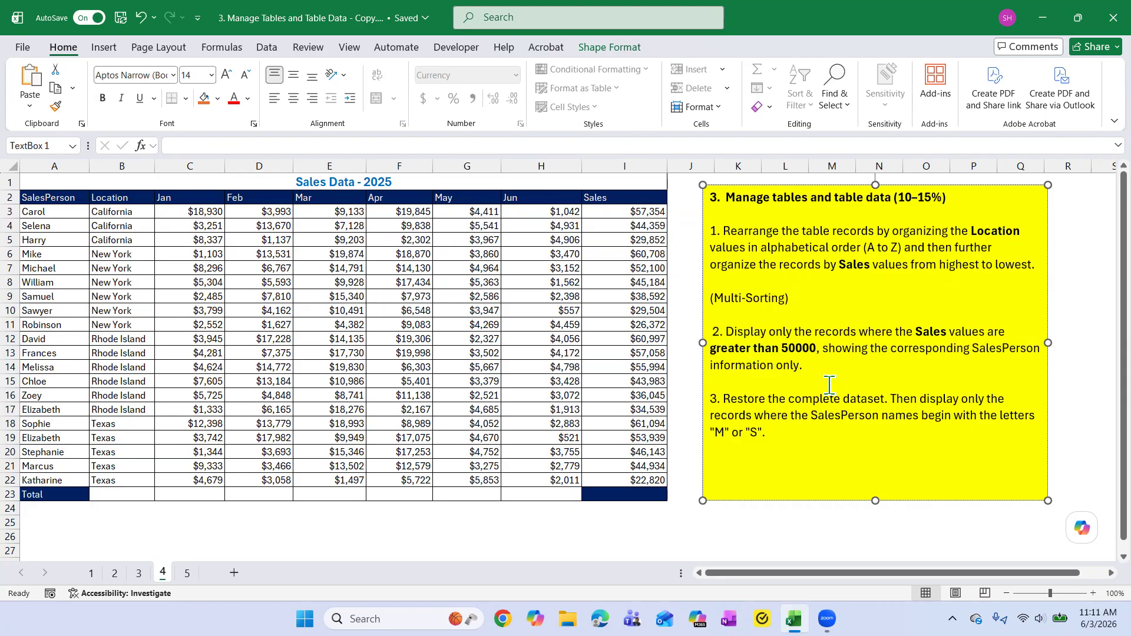
left_click(844, 400)
left_click(629, 227)
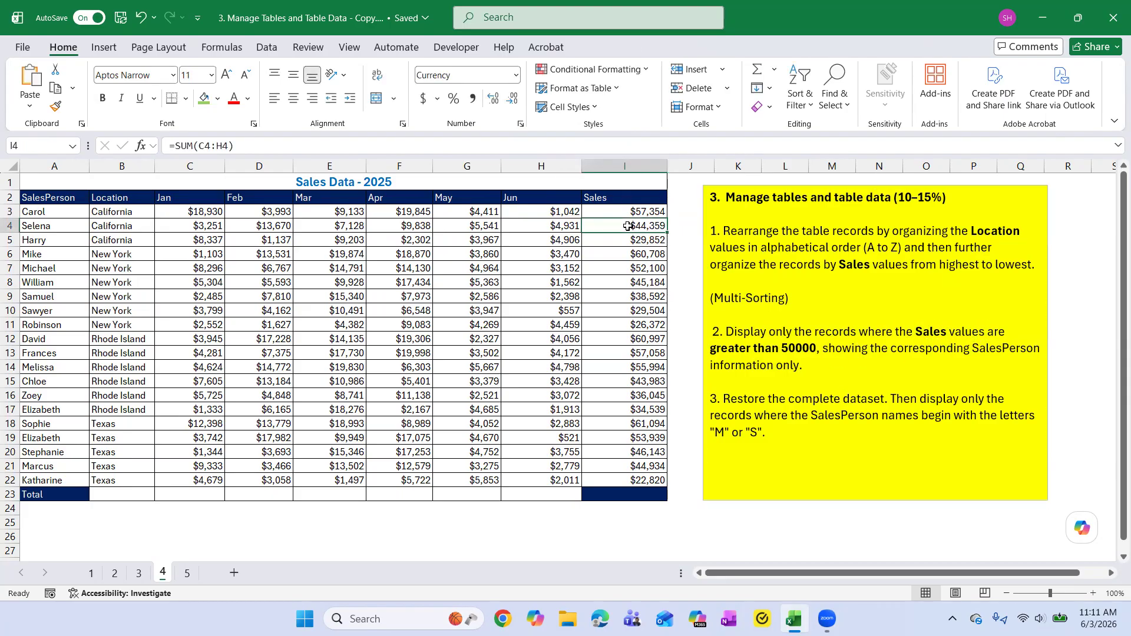
right_click(629, 227)
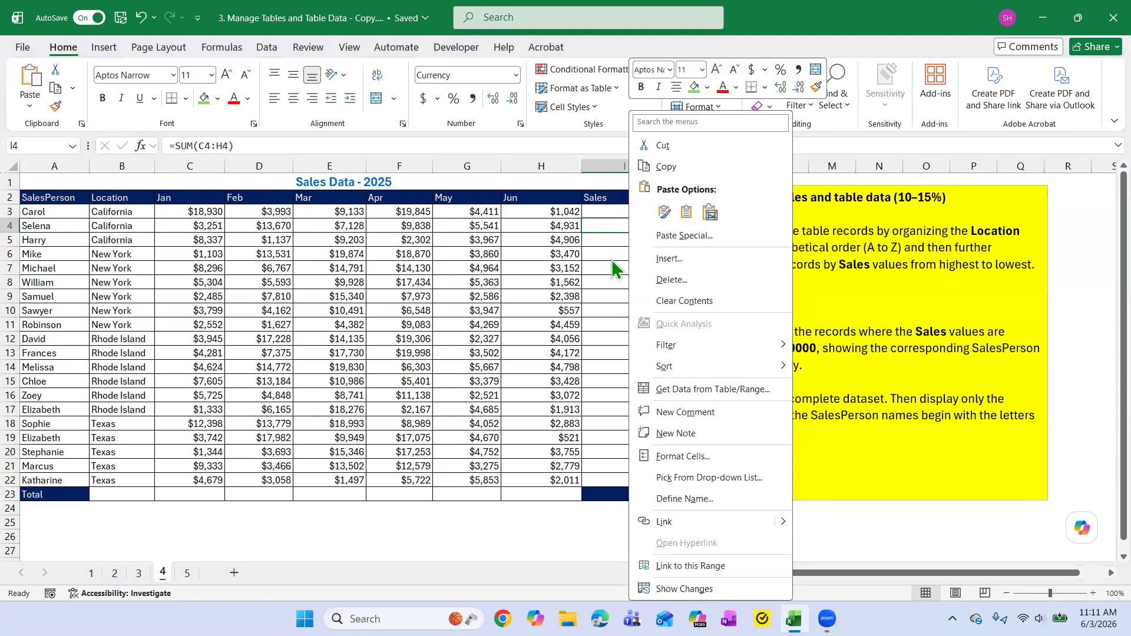
key("Escape")
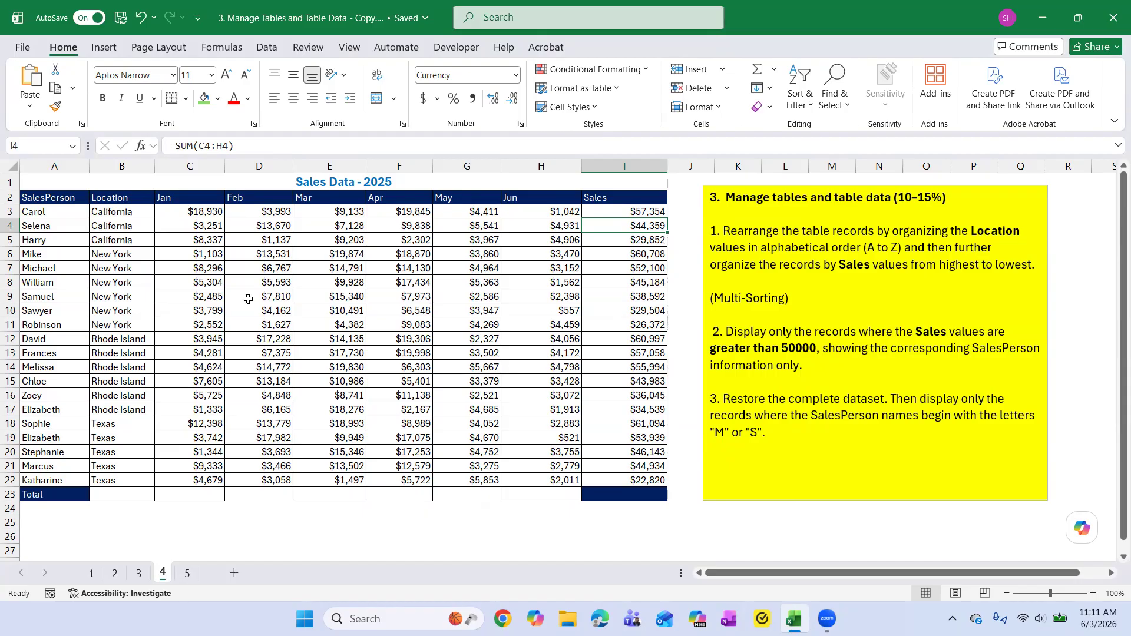
left_click_drag(59, 194, 600, 194)
left_click(535, 312)
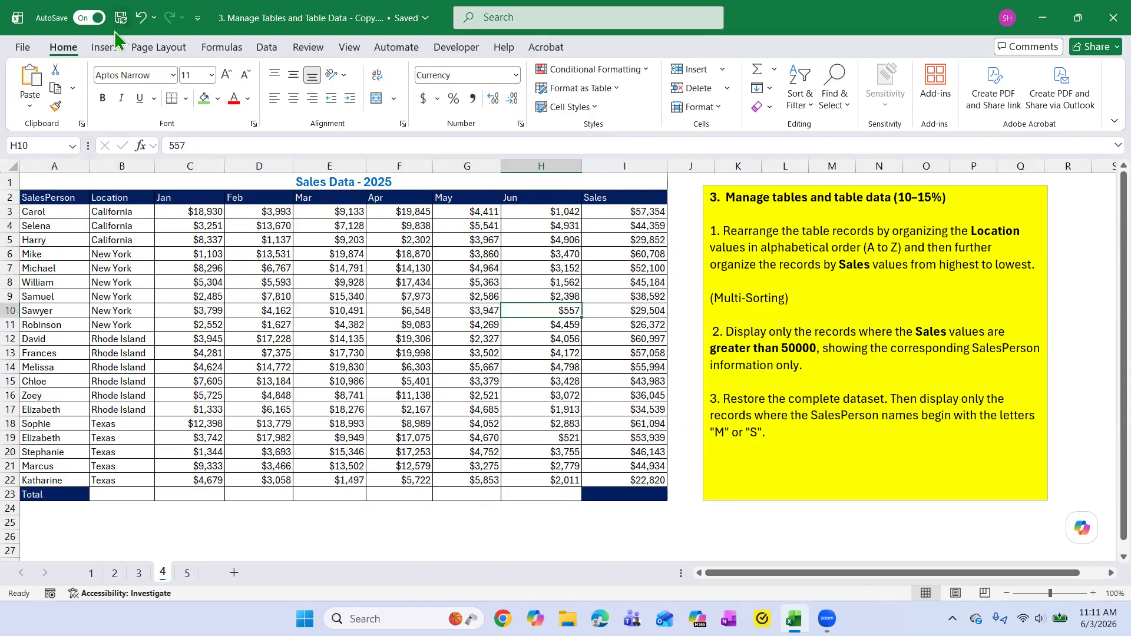
Step: Turn on filtering for the table's header row A2:I2
left_click_drag(68, 198, 660, 198)
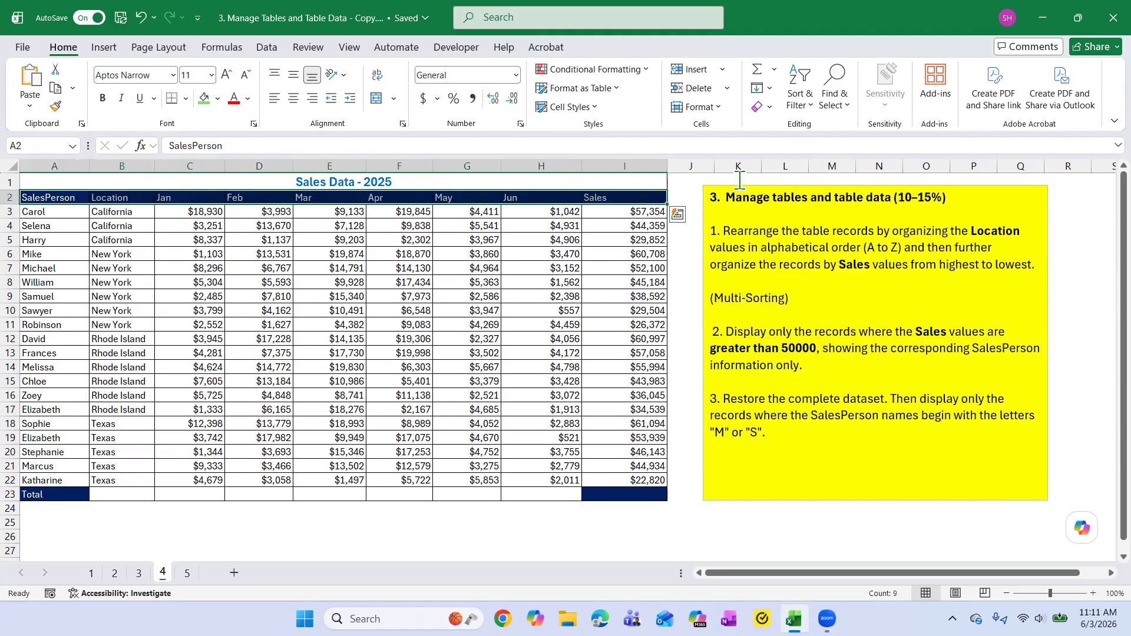
left_click(810, 104)
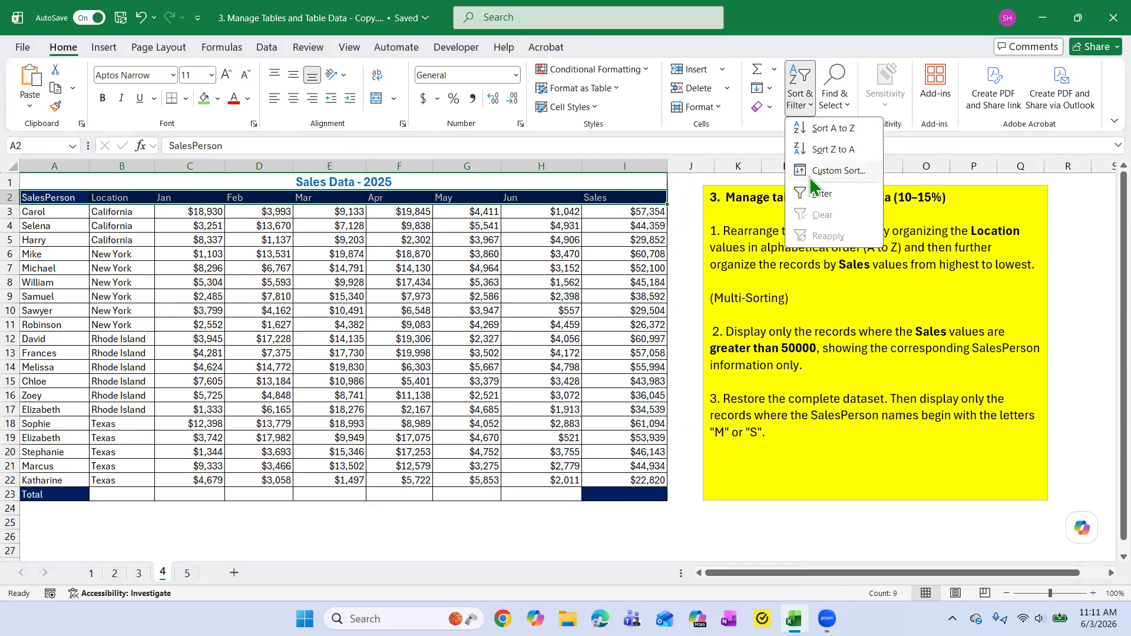
left_click(824, 194)
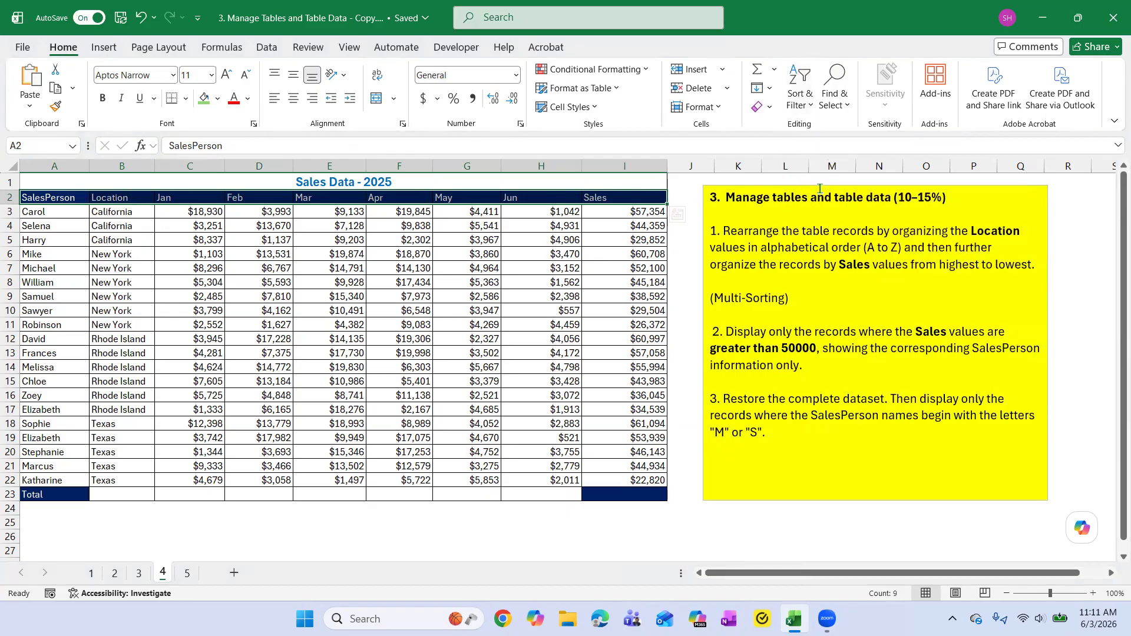
Step: Filter the Sales column with a Greater Than number filter of 50000 and check the remaining Sales values
left_click(660, 198)
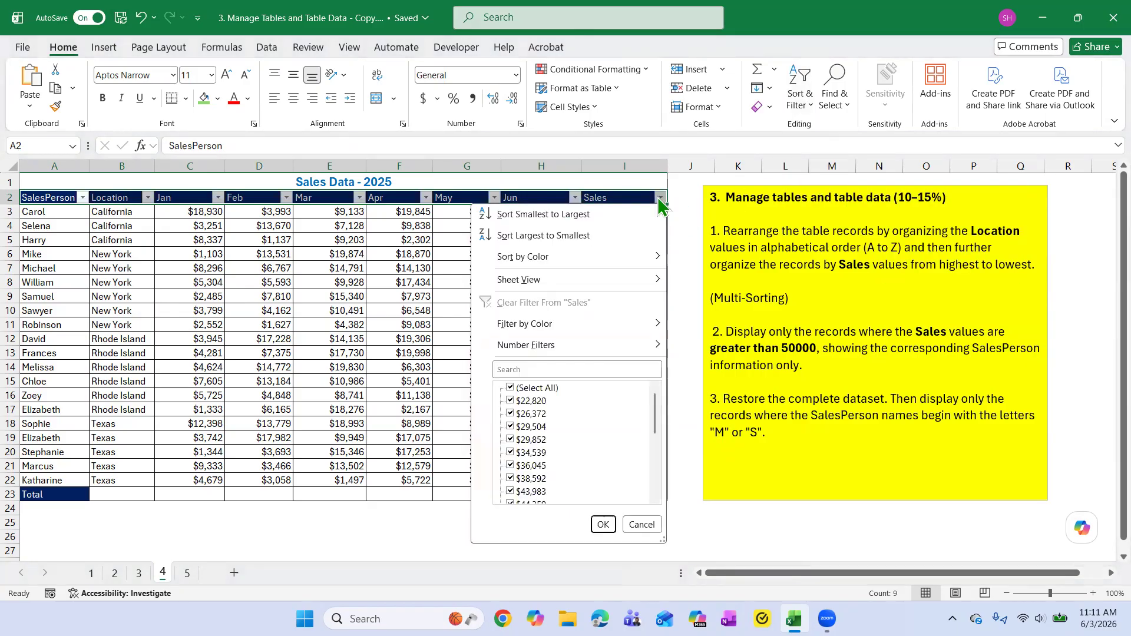
mouse_move(612, 344)
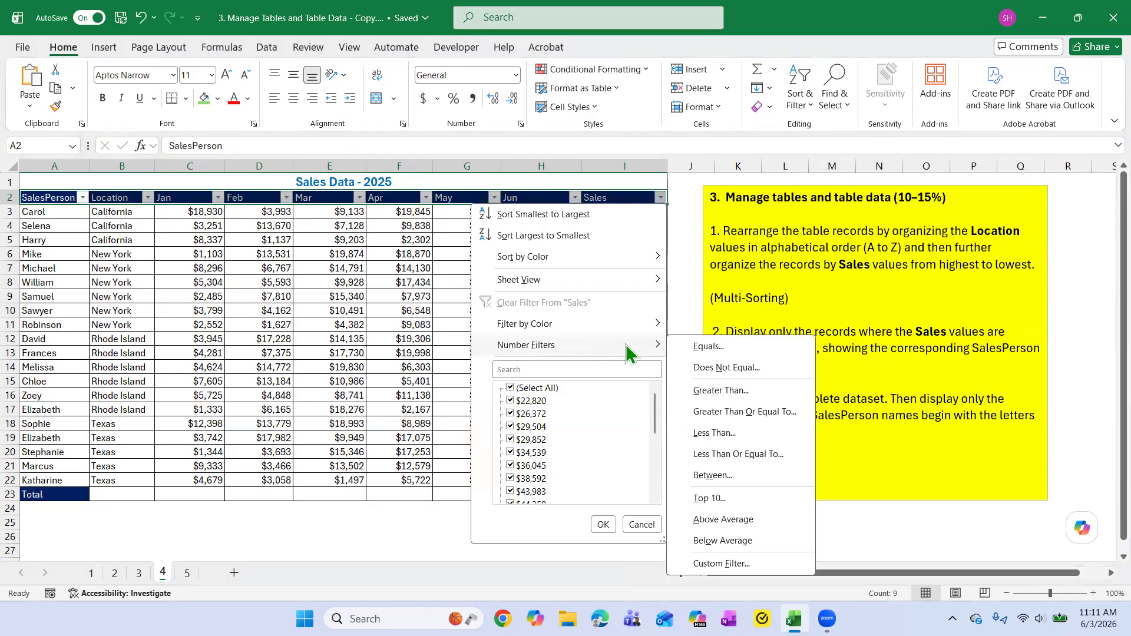
left_click(720, 390)
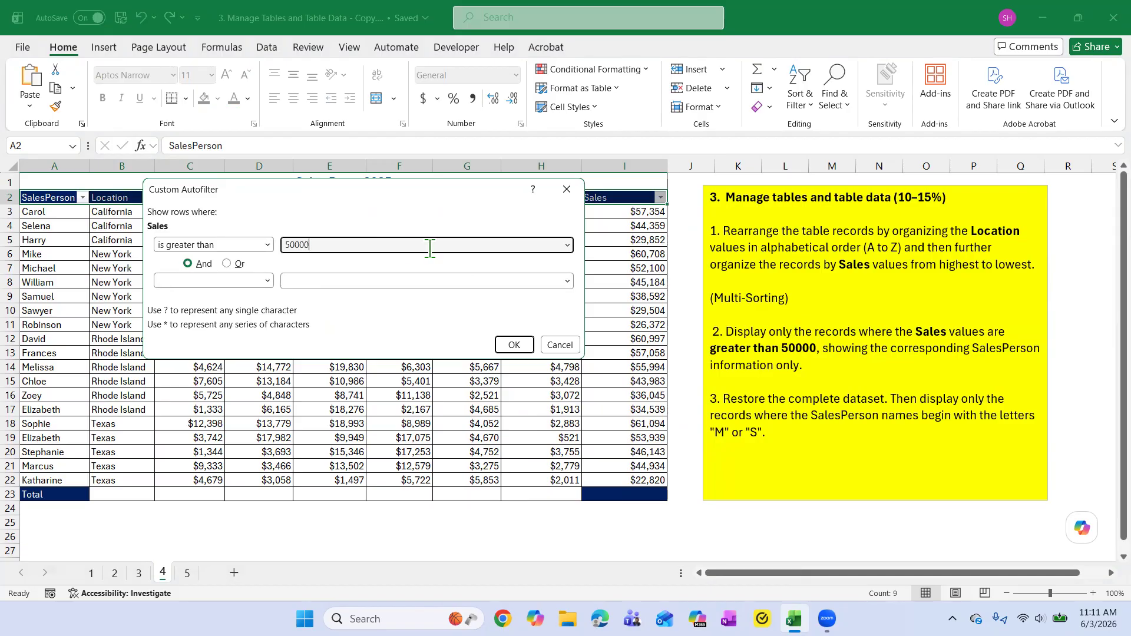
left_click(515, 345)
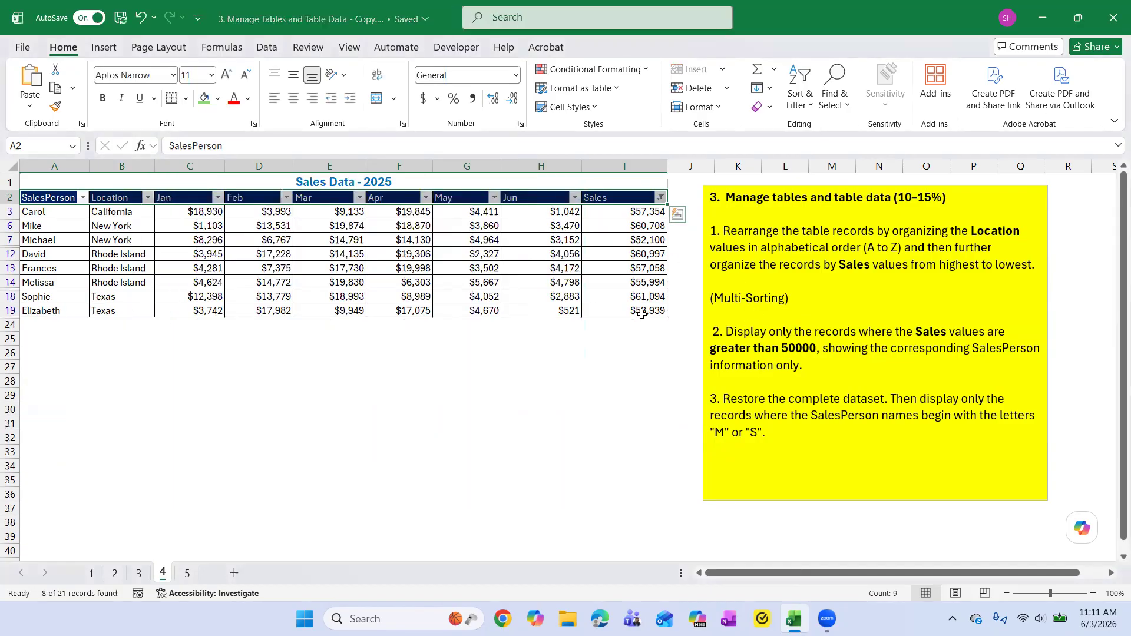
left_click_drag(643, 214, 645, 317)
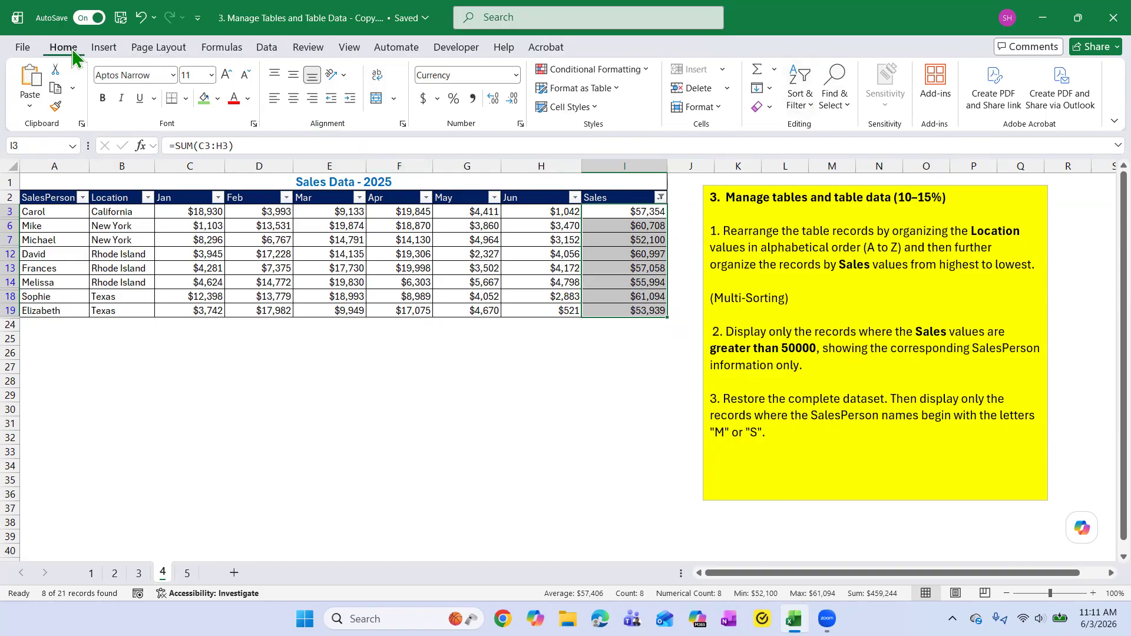
Step: Clear the Sales filter to restore the complete dataset, keeping filtering turned on
left_click(807, 103)
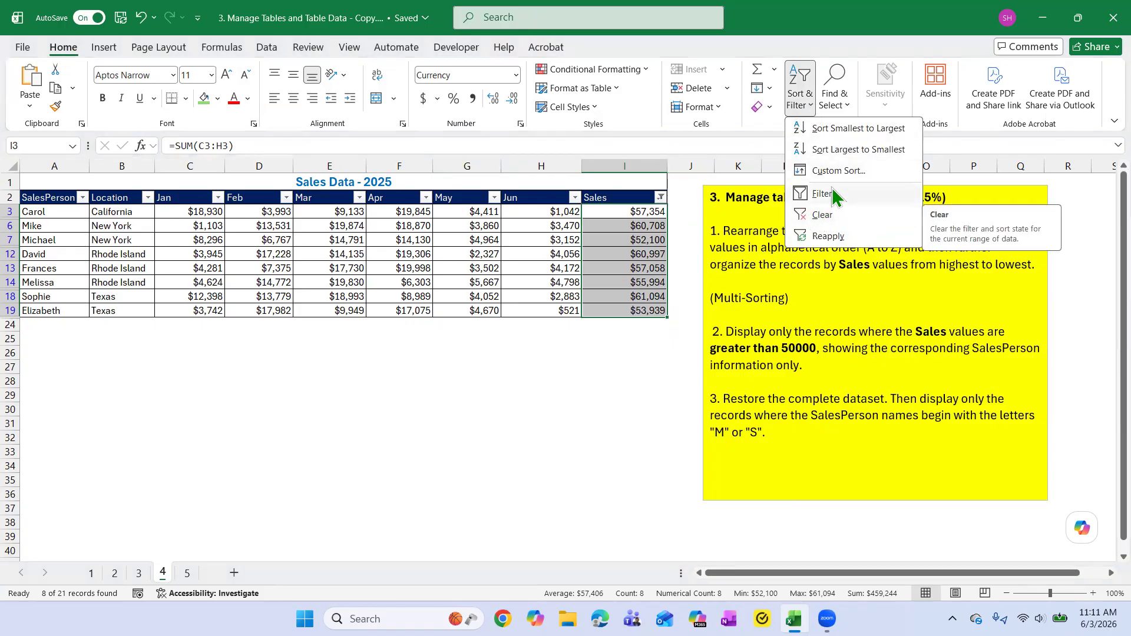
left_click(805, 218)
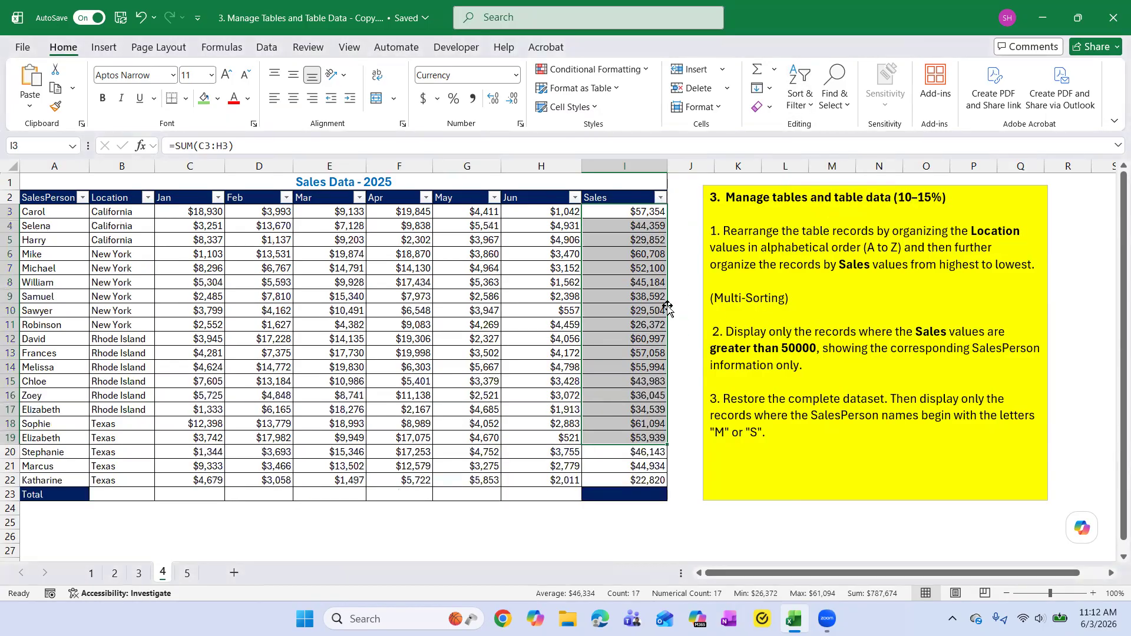
left_click(683, 339)
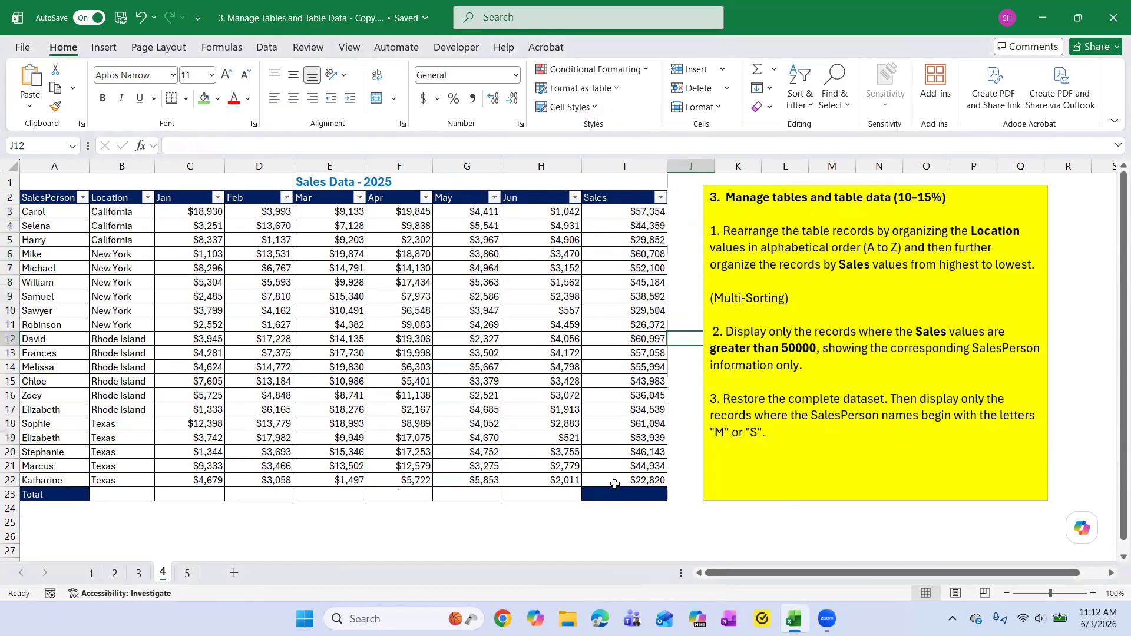
Step: Read instruction 3 in the yellow text box about SalesPerson names beginning with "M" or "S"
left_click(809, 364)
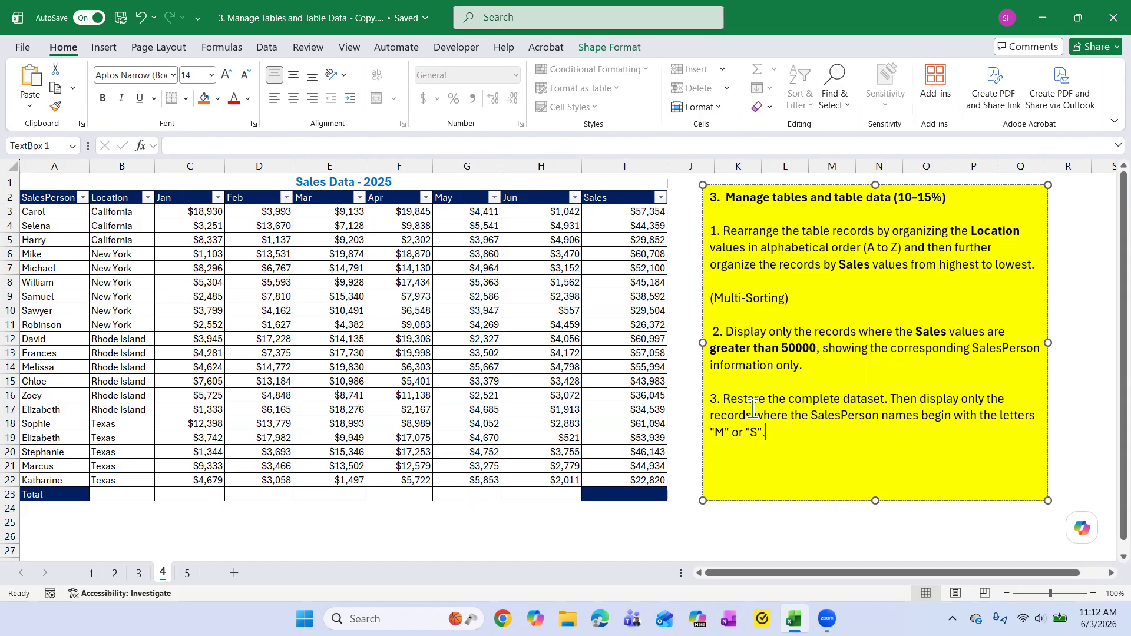
left_click_drag(790, 432, 713, 403)
left_click(922, 454)
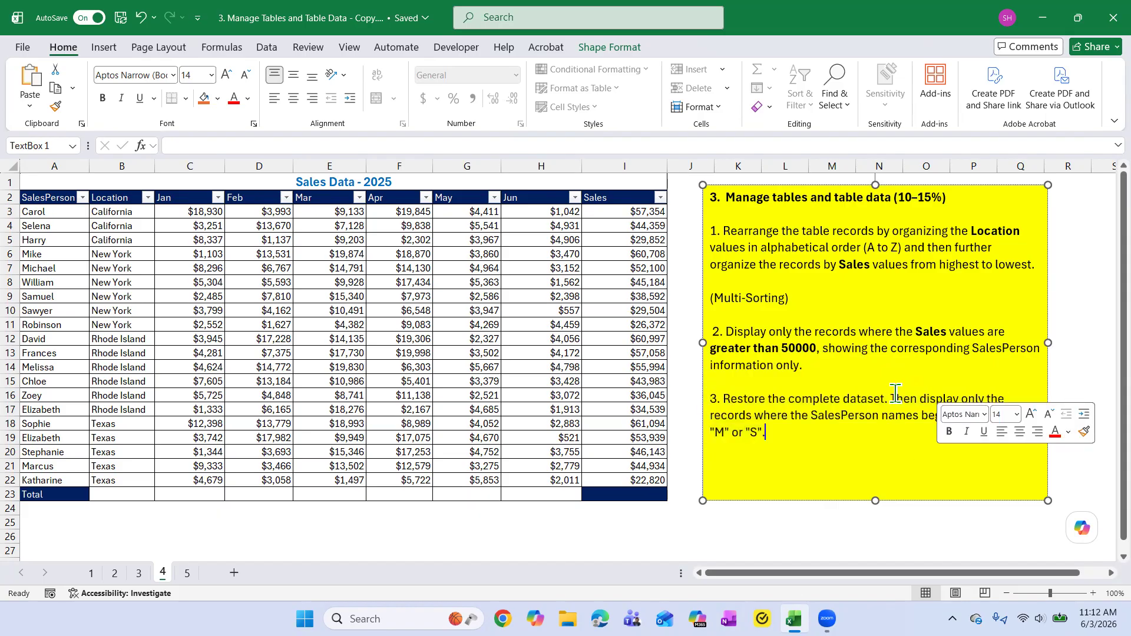
left_click_drag(890, 398, 916, 428)
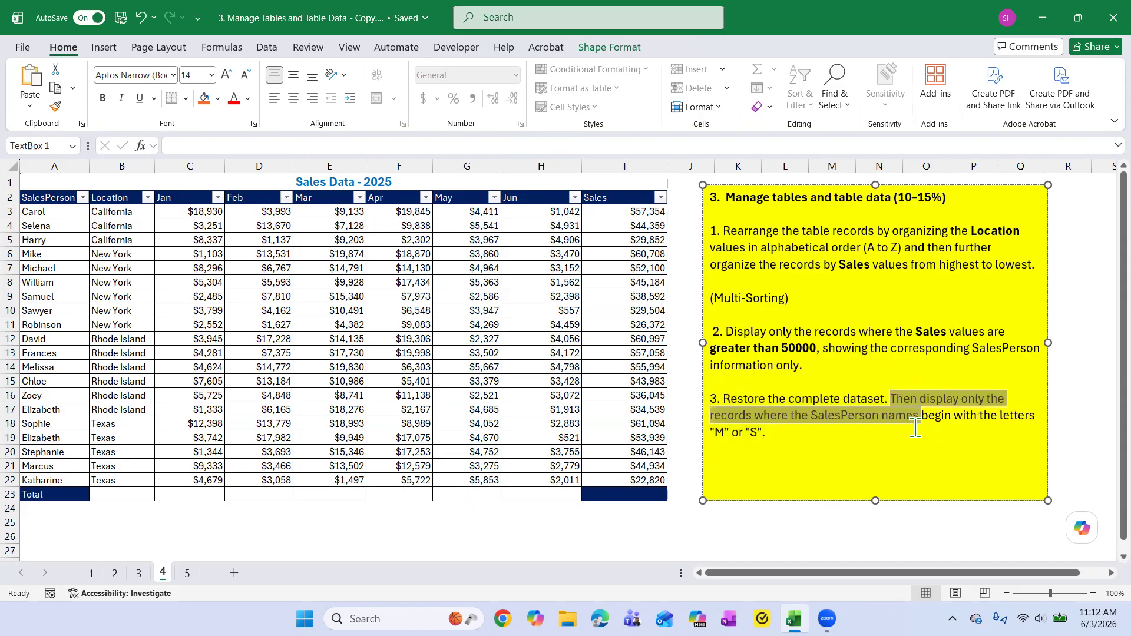
left_click(855, 416)
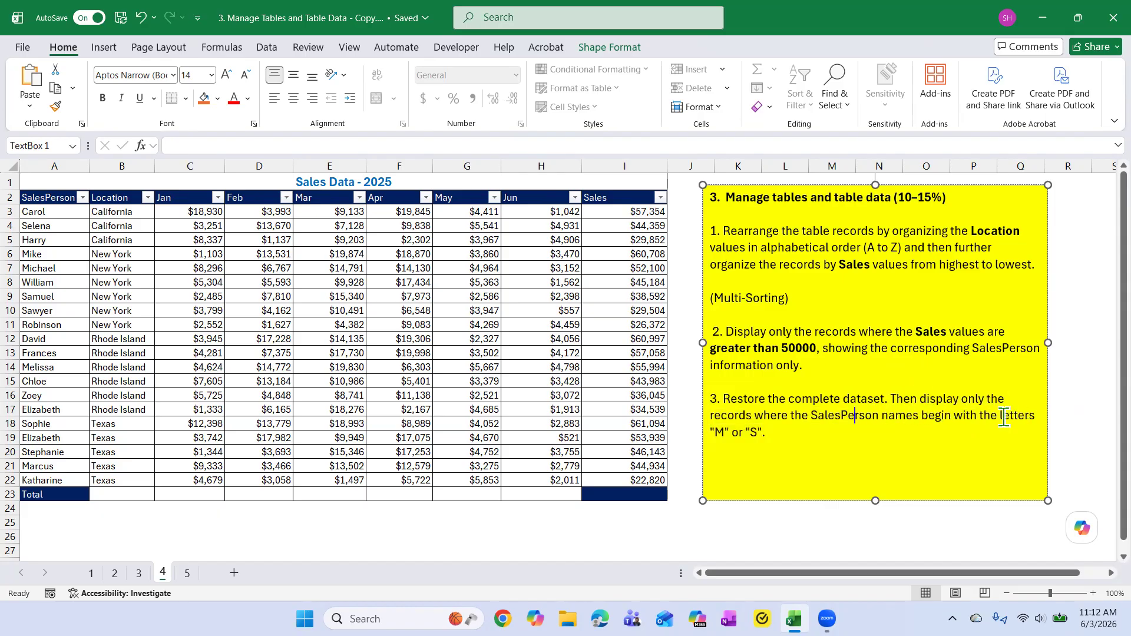
double_click(737, 434)
left_click(874, 450)
Step: Bold the words "begin" and "or" in instruction 3 of the yellow text box
left_click(83, 198)
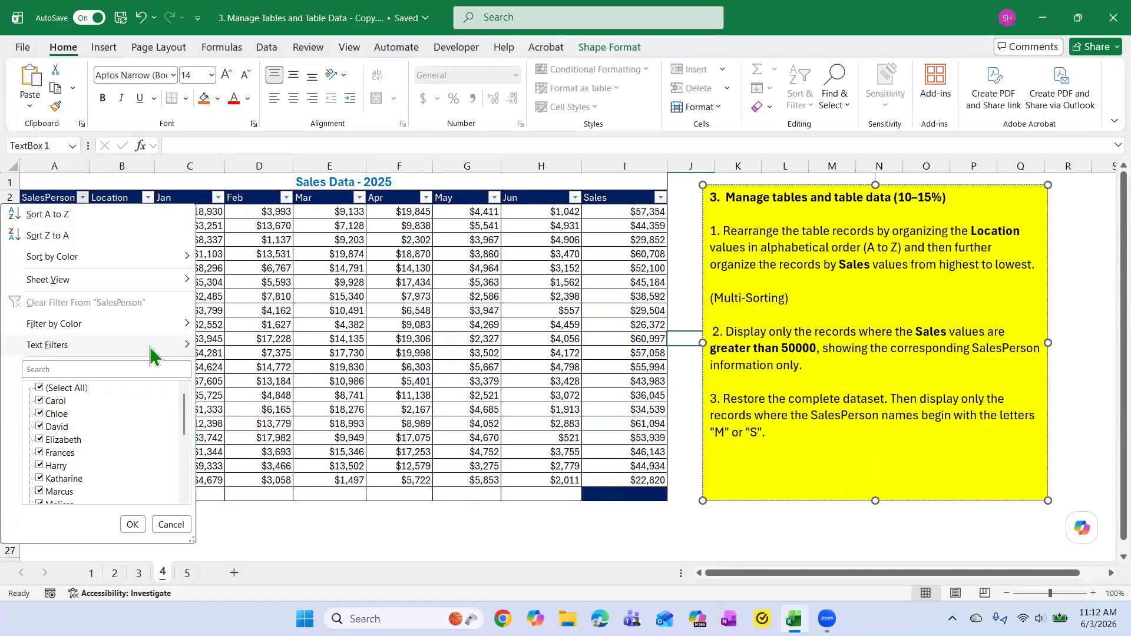
mouse_move(149, 345)
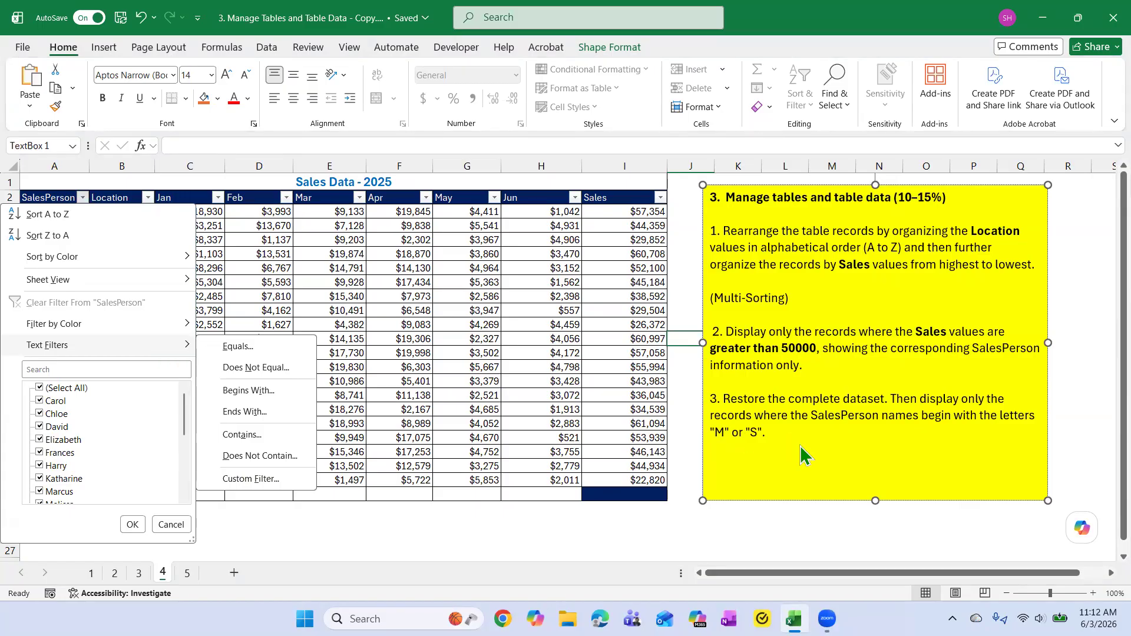
left_click(913, 443)
double_click(939, 411)
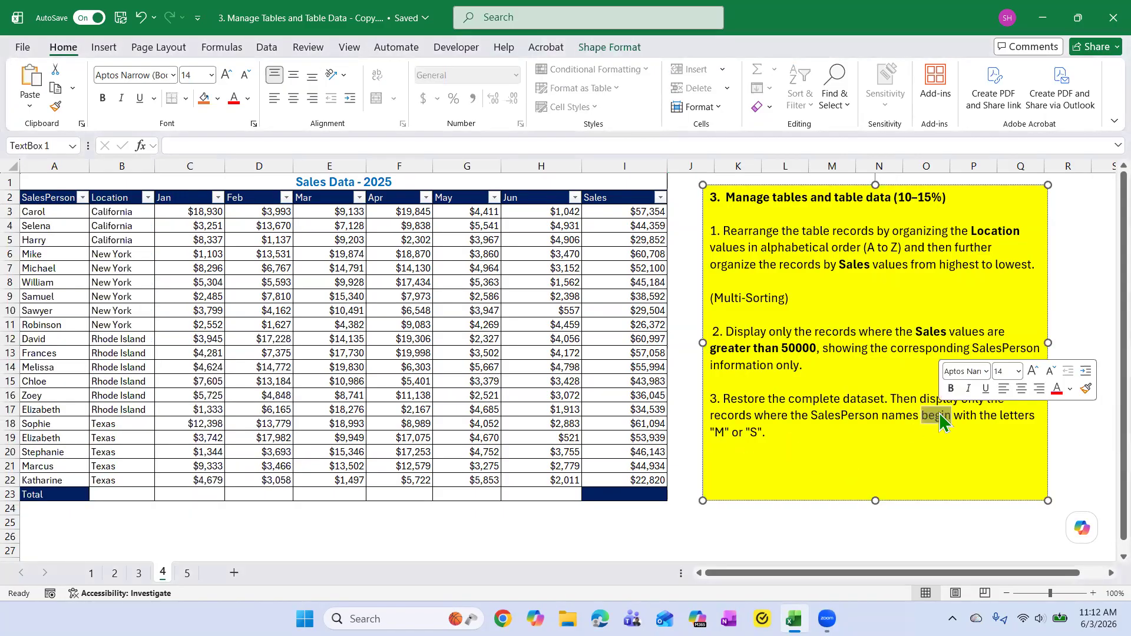
key("ctrl+b")
left_click(758, 452)
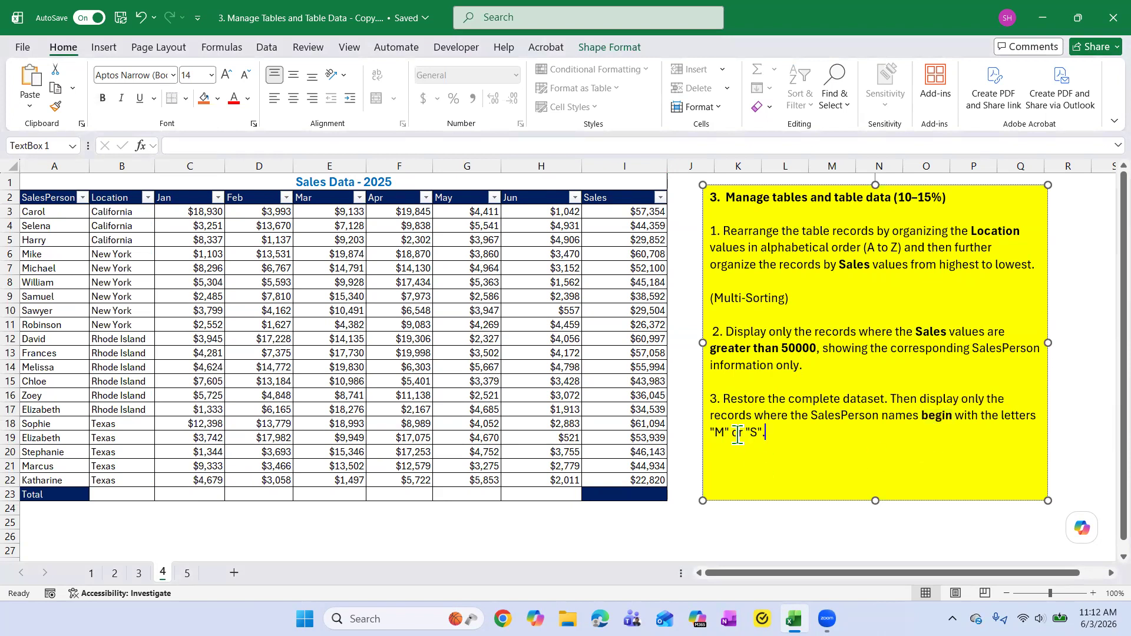
double_click(737, 433)
left_click(755, 409)
left_click(830, 467)
Step: Filter the SalesPerson column with a custom text filter for names that begin with M or begin with S
left_click(79, 197)
mouse_move(69, 348)
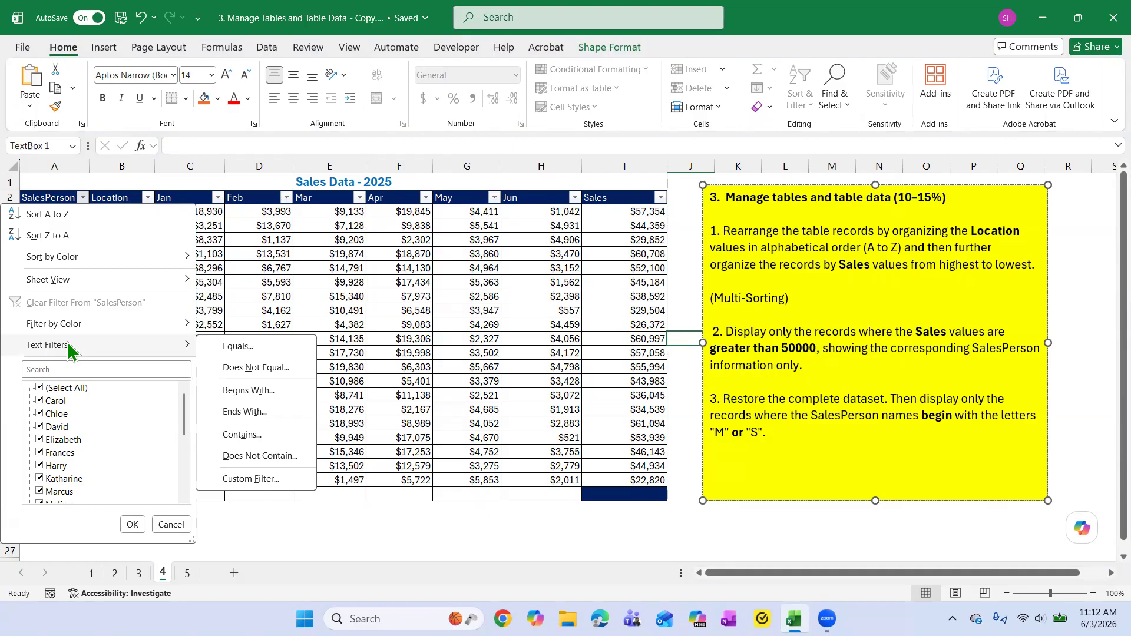
left_click(246, 392)
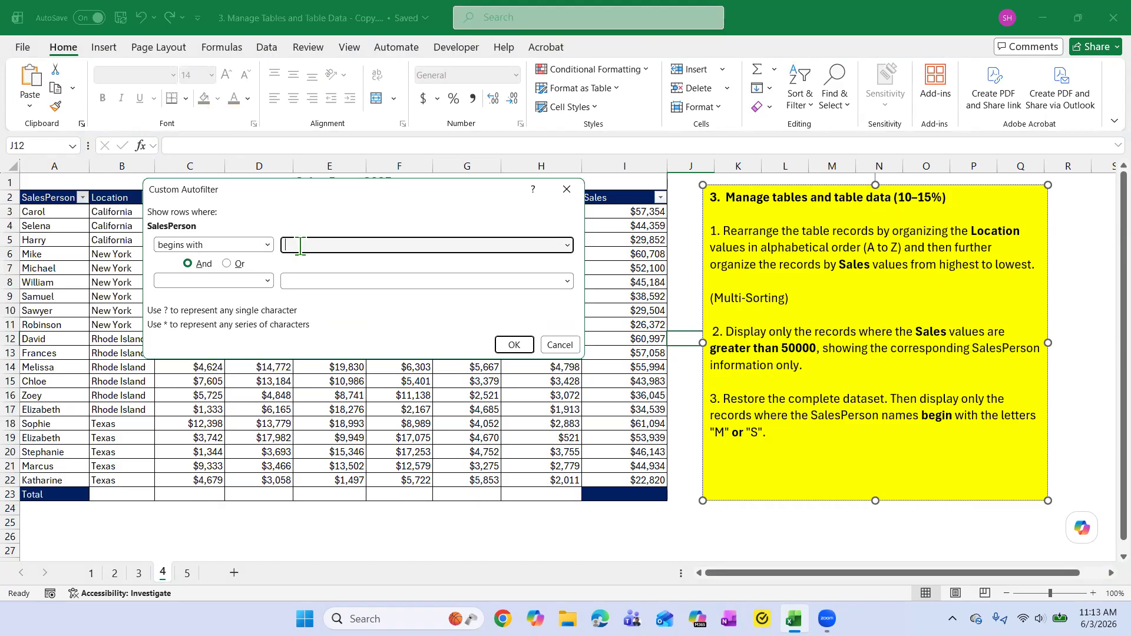
type("M")
left_click(228, 264)
left_click(268, 282)
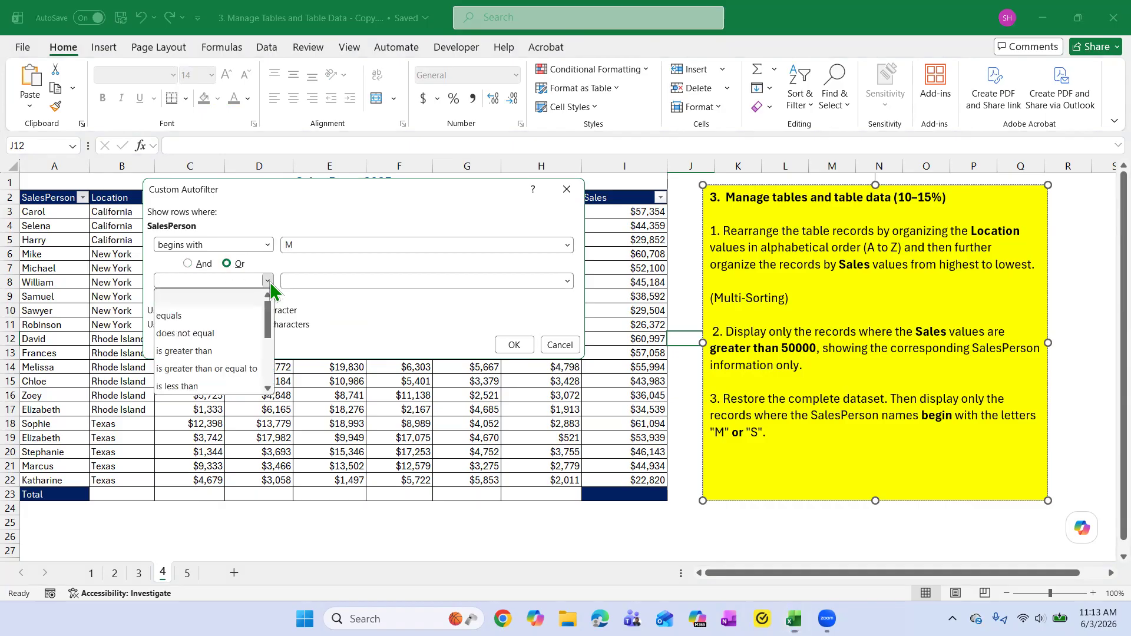
scroll(216, 353, "down", 2)
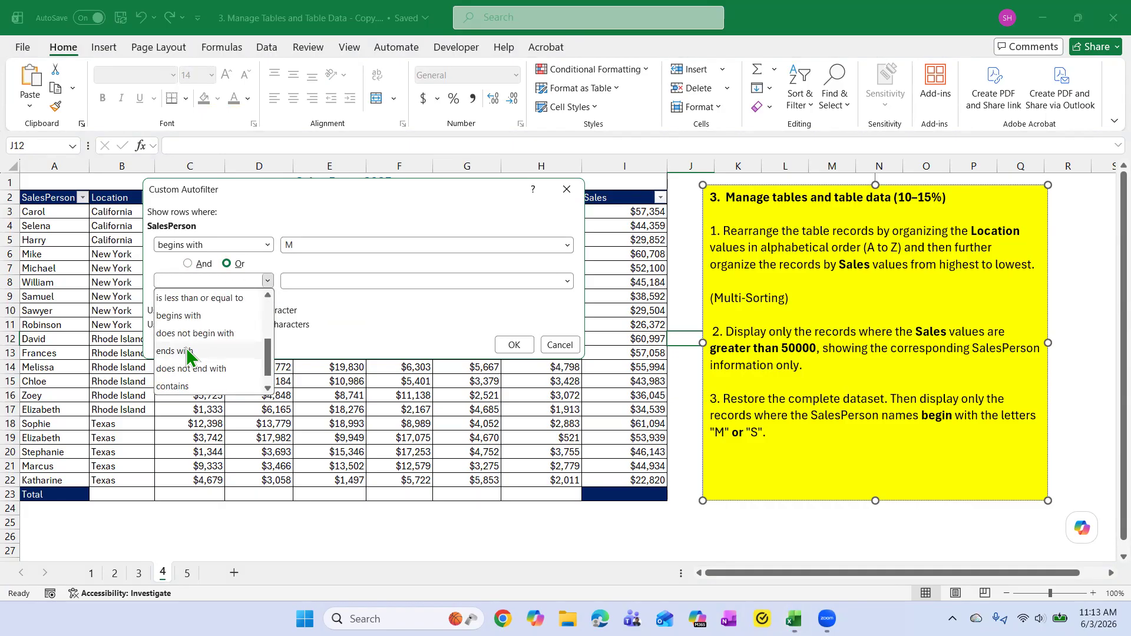
left_click(188, 317)
left_click(310, 282)
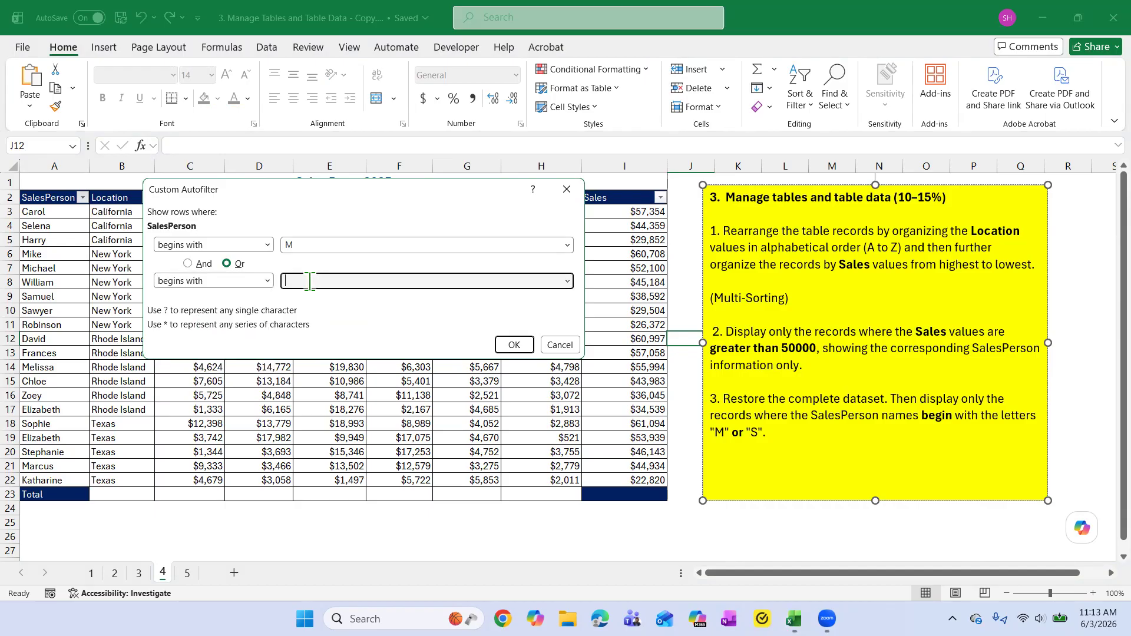
type("S")
left_click(514, 347)
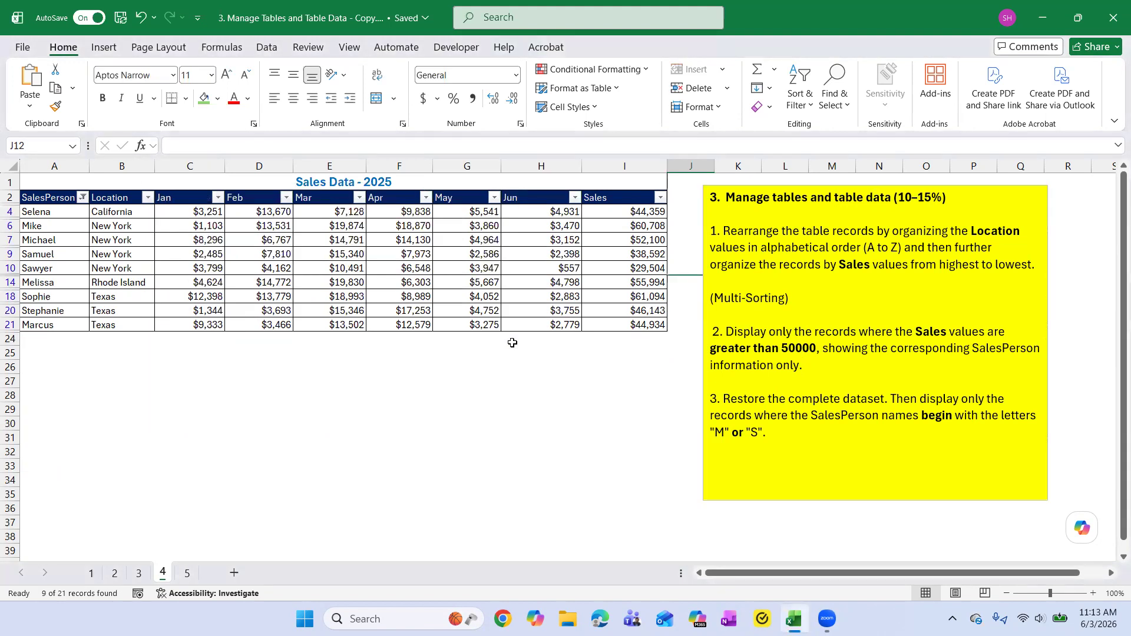
left_click(475, 411)
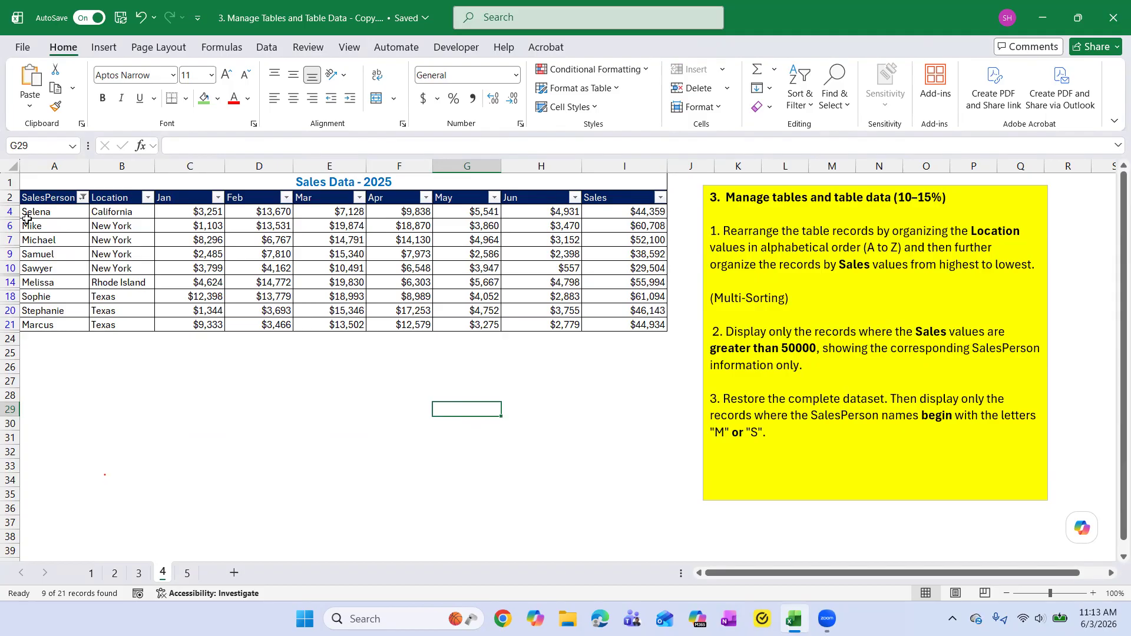
Step: Clear the SalesPerson filter to restore all records, keeping filtering turned on
left_click(841, 449)
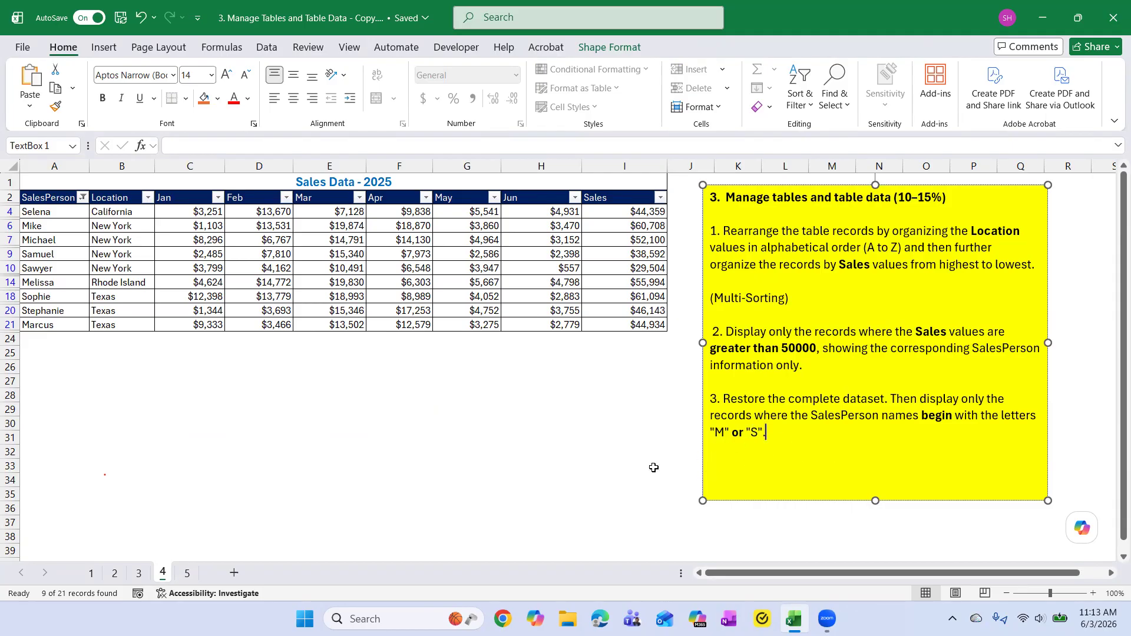
left_click(84, 197)
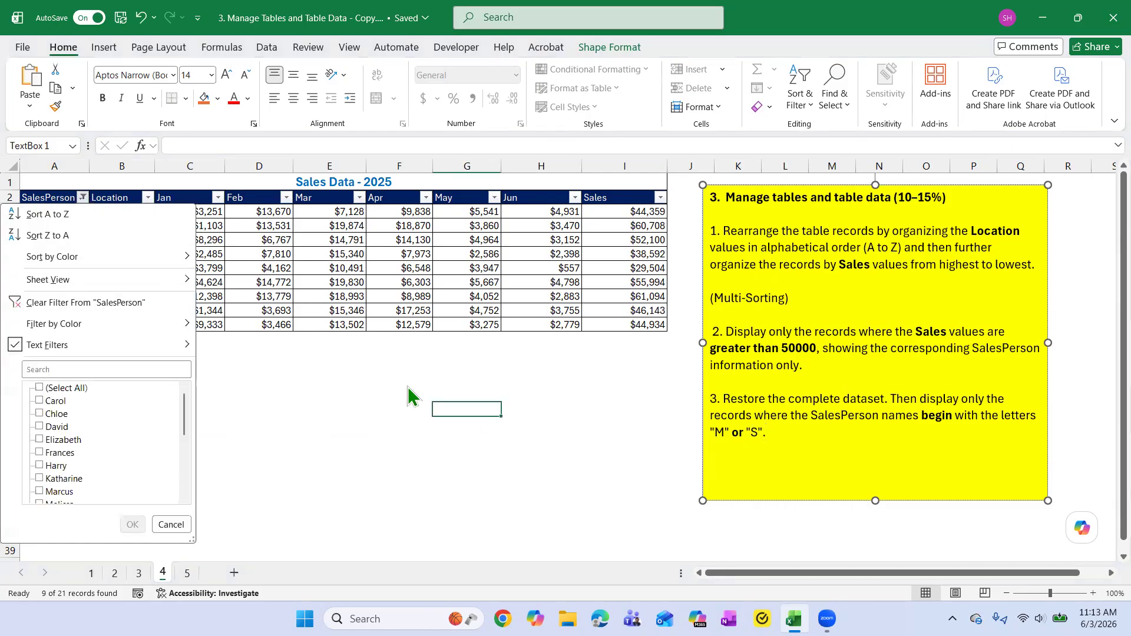
left_click(103, 303)
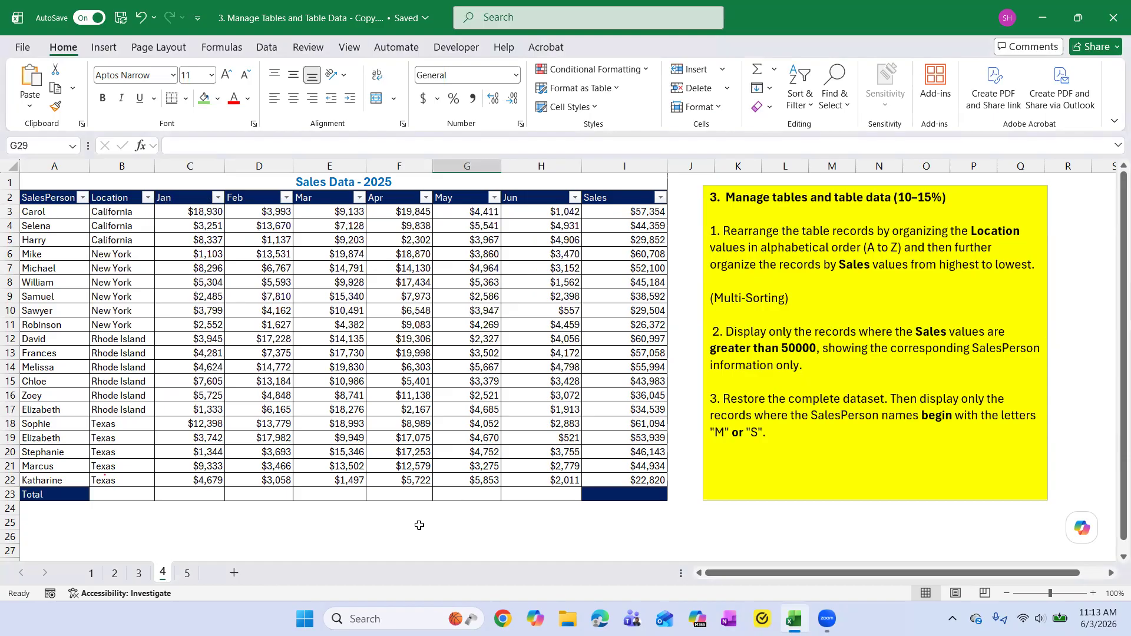
Step: Switch to sheet 5 and turn off filtering for the employee data's header row
left_click(185, 574)
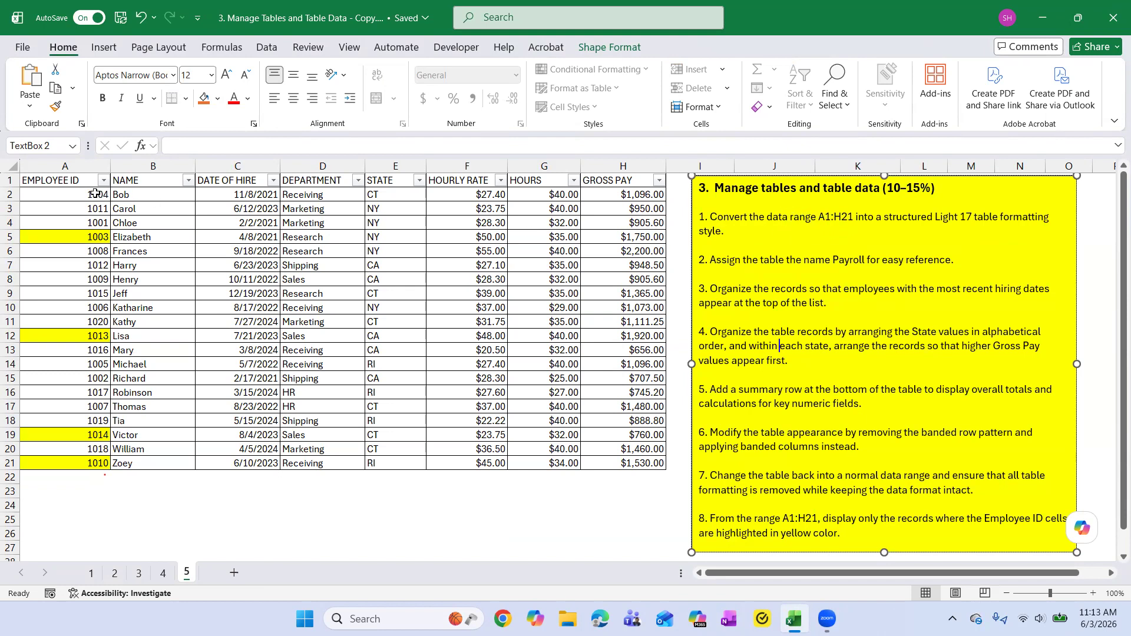
left_click(71, 181)
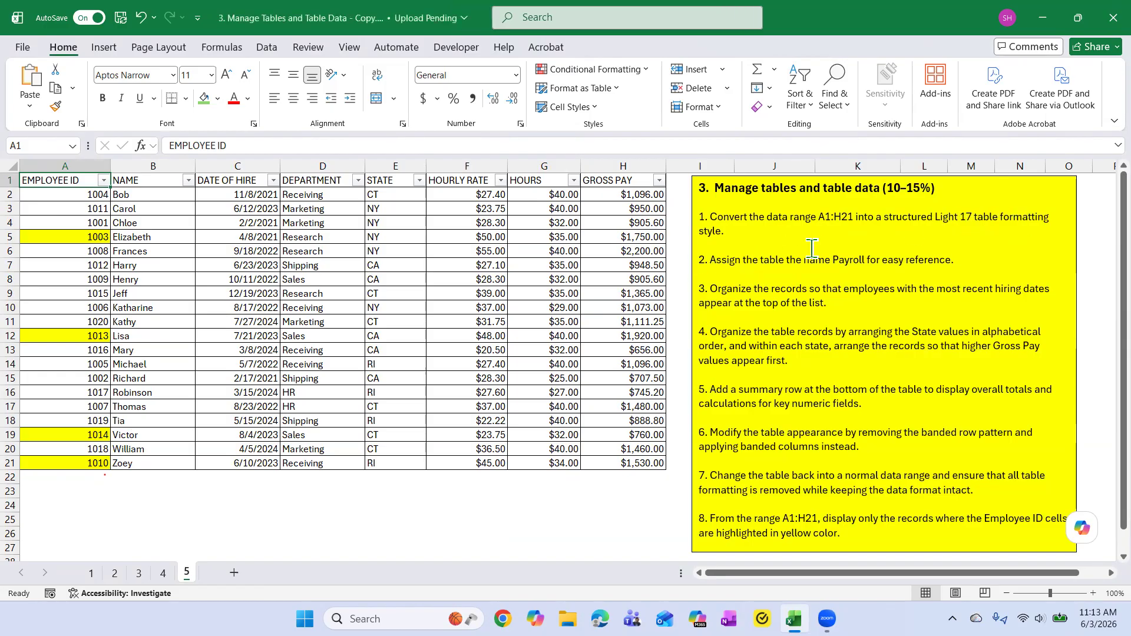
left_click(467, 251)
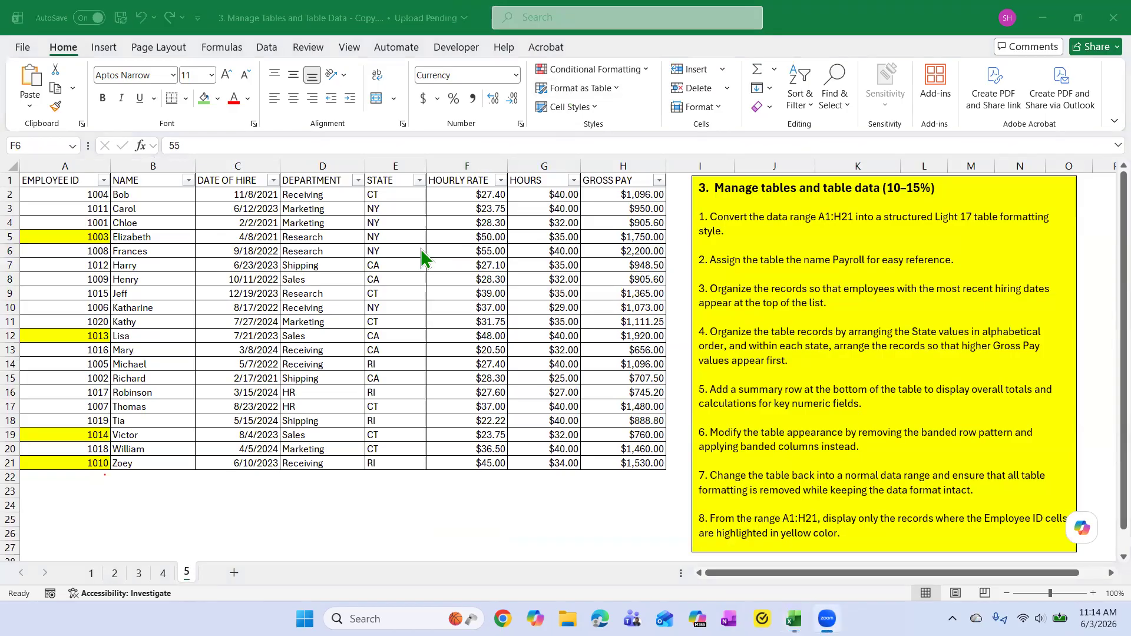
left_click(623, 237)
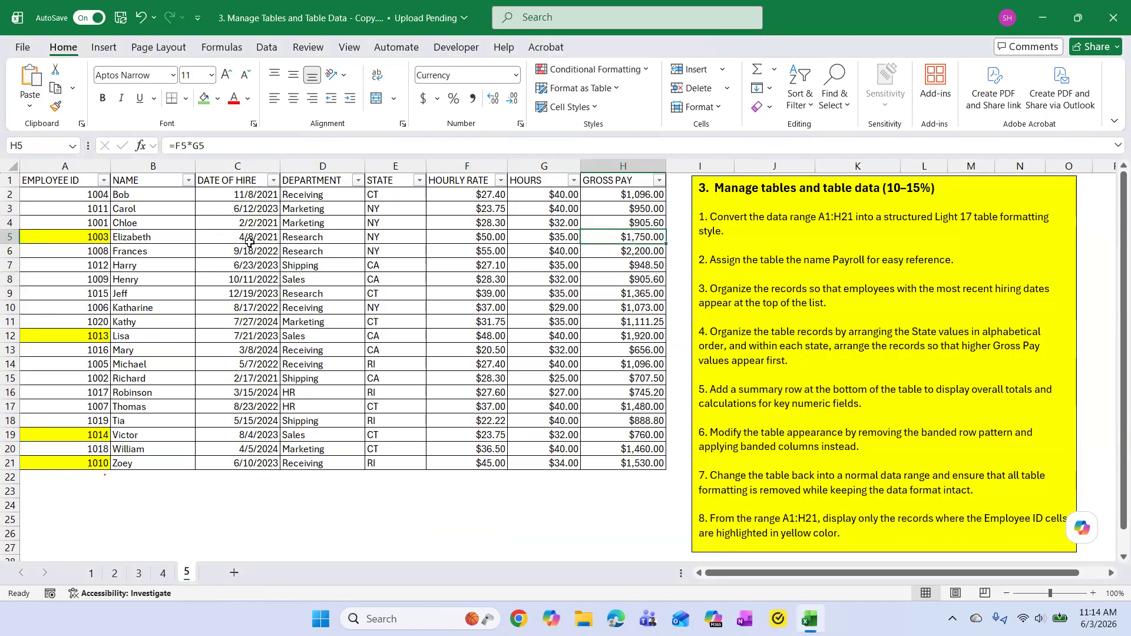
left_click(73, 180)
left_click(816, 112)
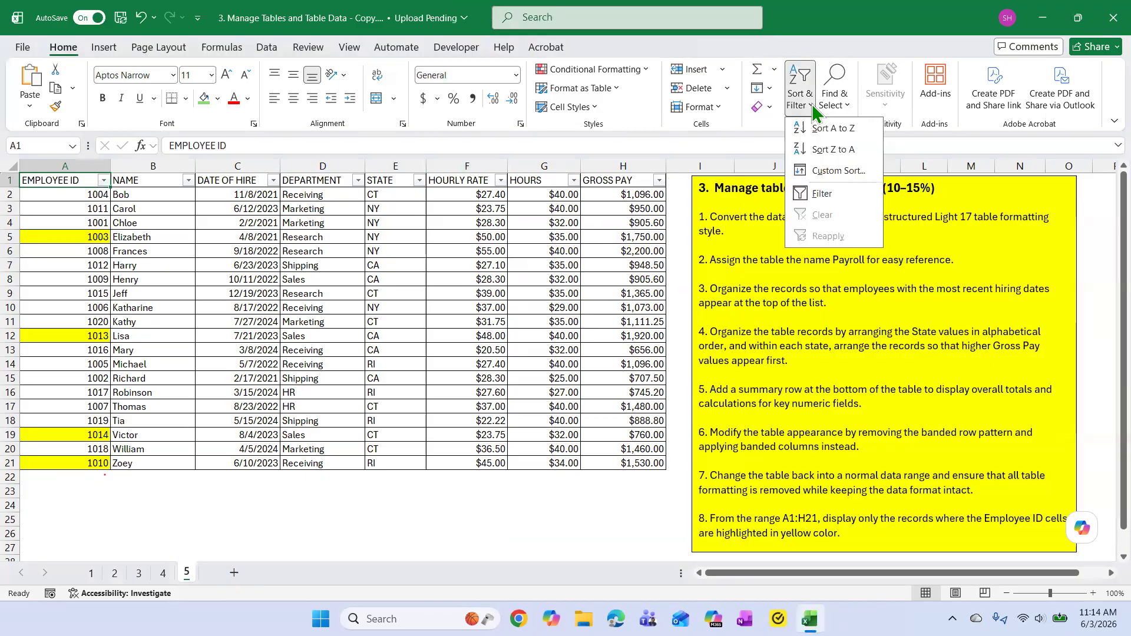
left_click(822, 196)
left_click(394, 303)
left_click(323, 308)
left_click(467, 378)
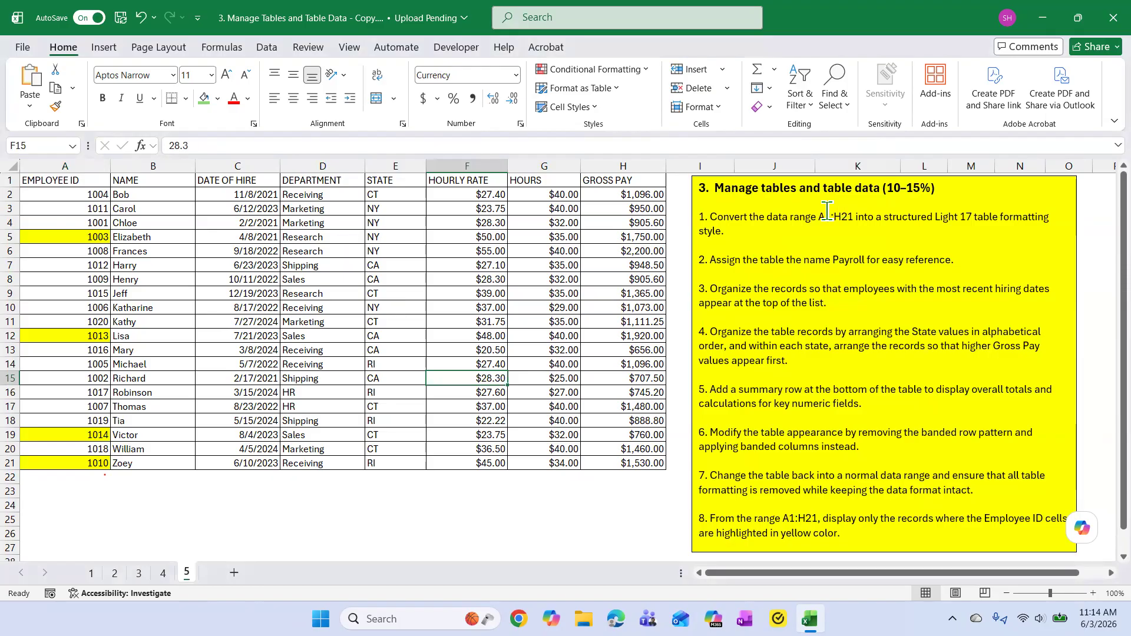
Step: Format the range A1:H21 as a table with headers, using Table Style Light 17
left_click_drag(74, 187, 630, 464)
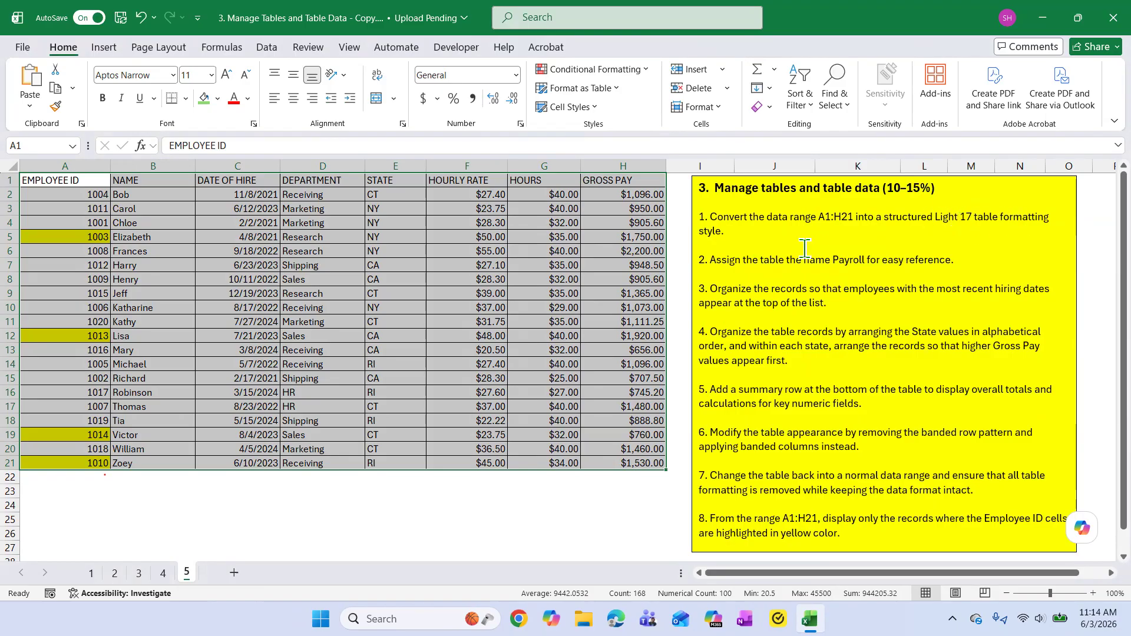
left_click(619, 88)
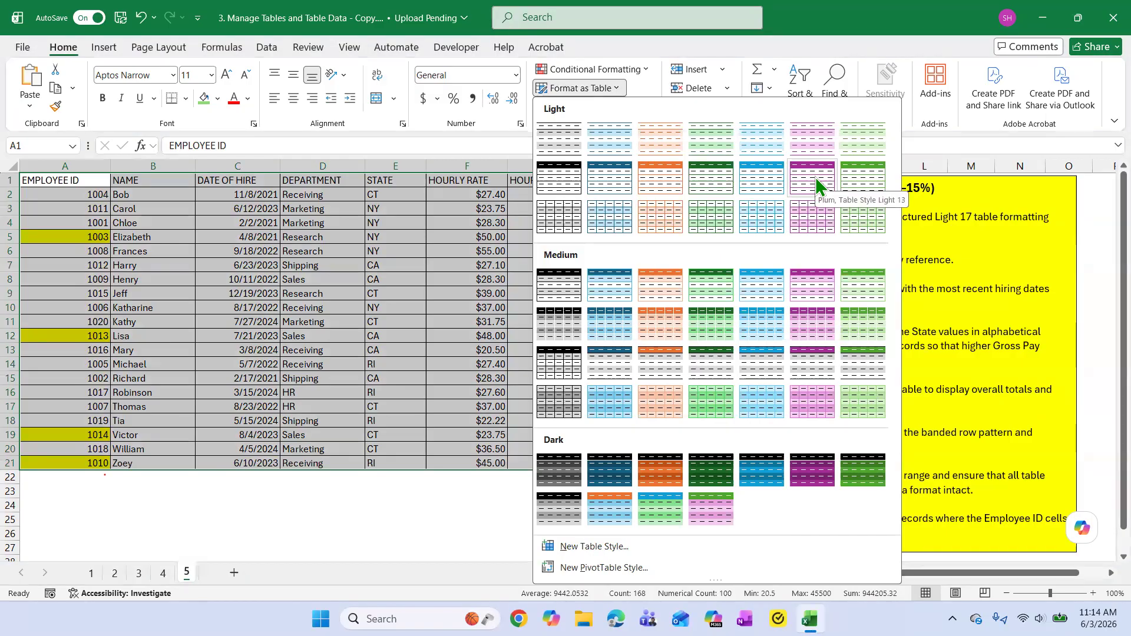
left_click(664, 218)
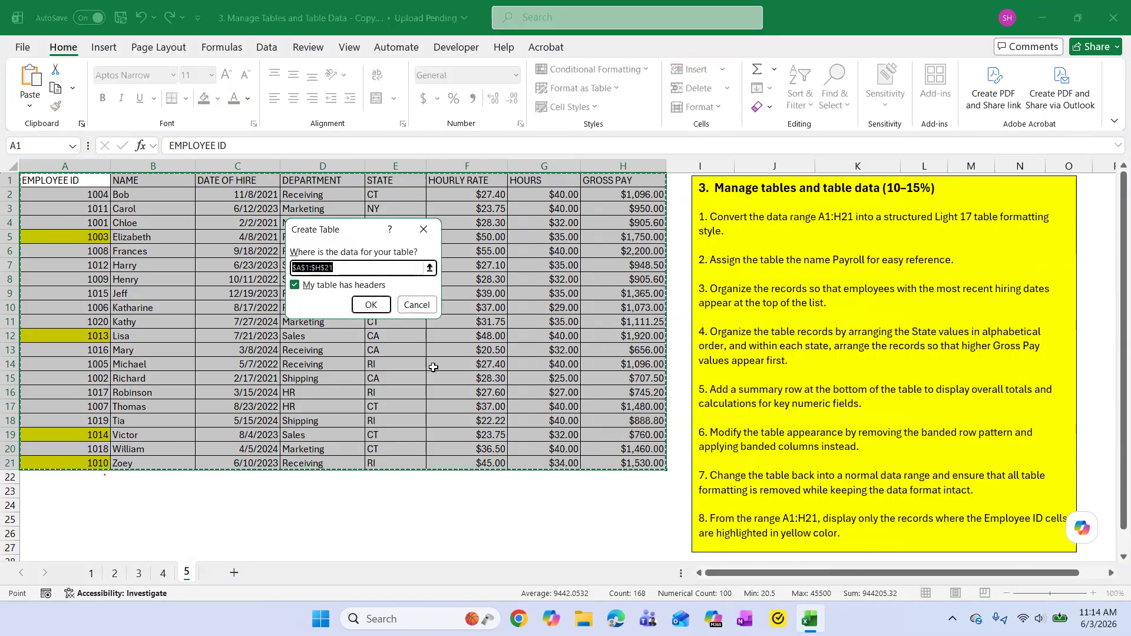
left_click(370, 305)
left_click(544, 350)
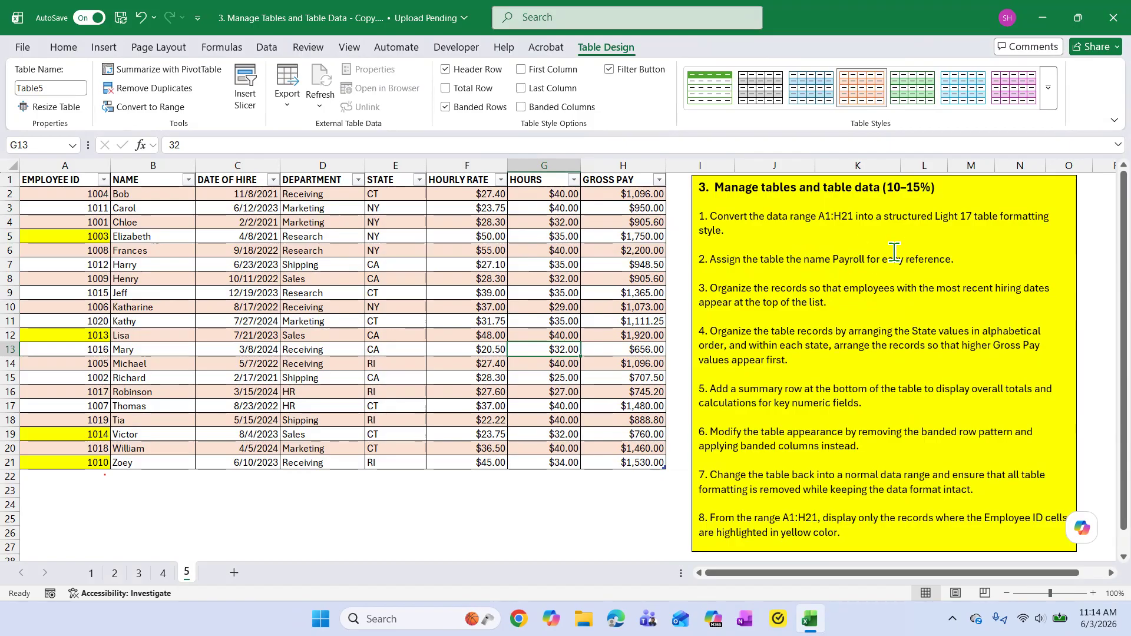
Step: Name the employee table Payroll
left_click(388, 280)
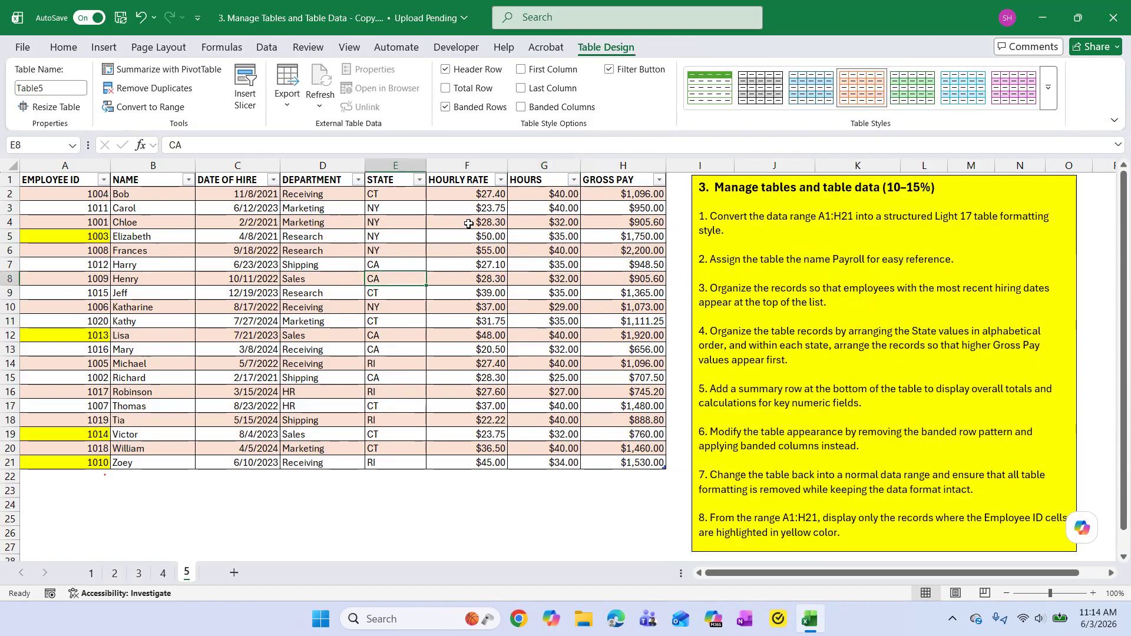
left_click(51, 87)
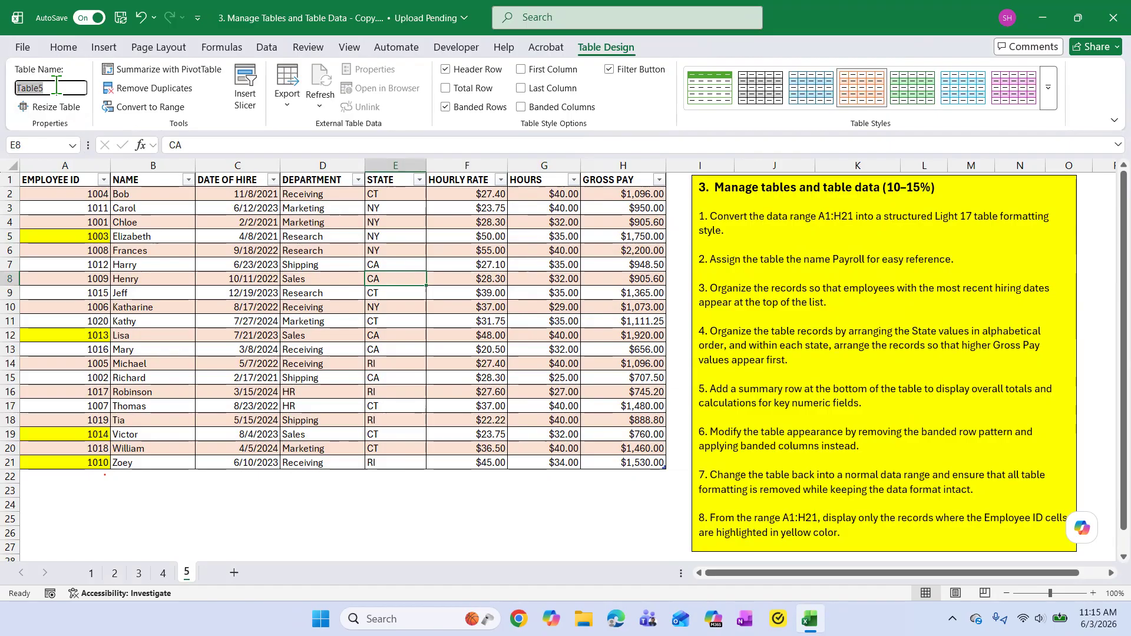
type("Payroll")
left_click(315, 238)
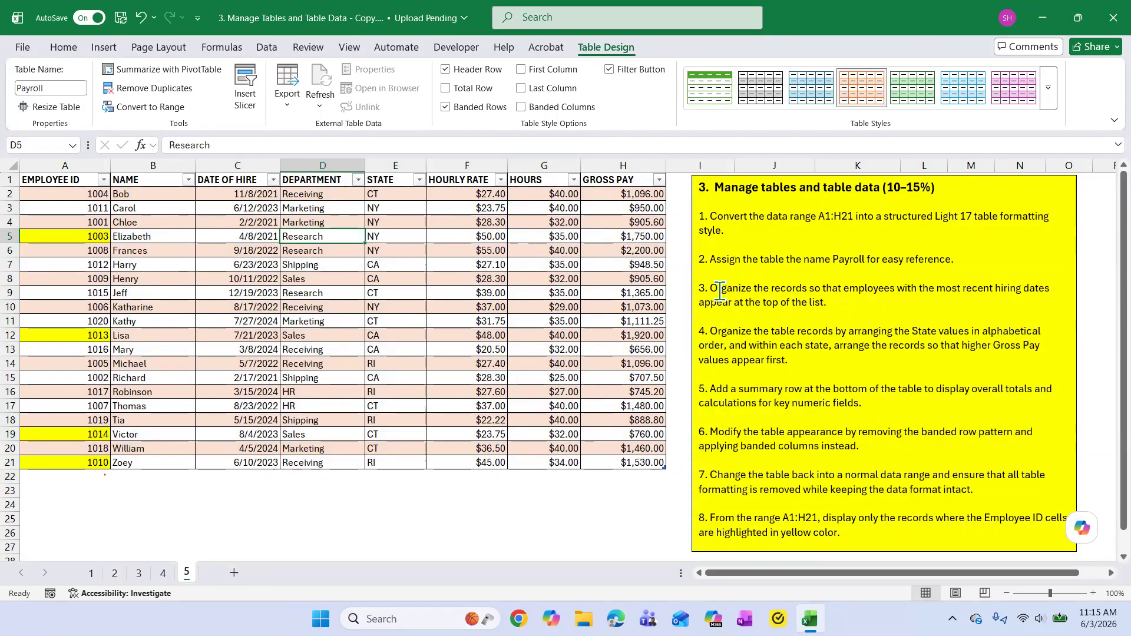
Step: Enlarge the text of instruction 3 about the most recent hiring dates to 16 pt
left_click_drag(712, 289, 833, 303)
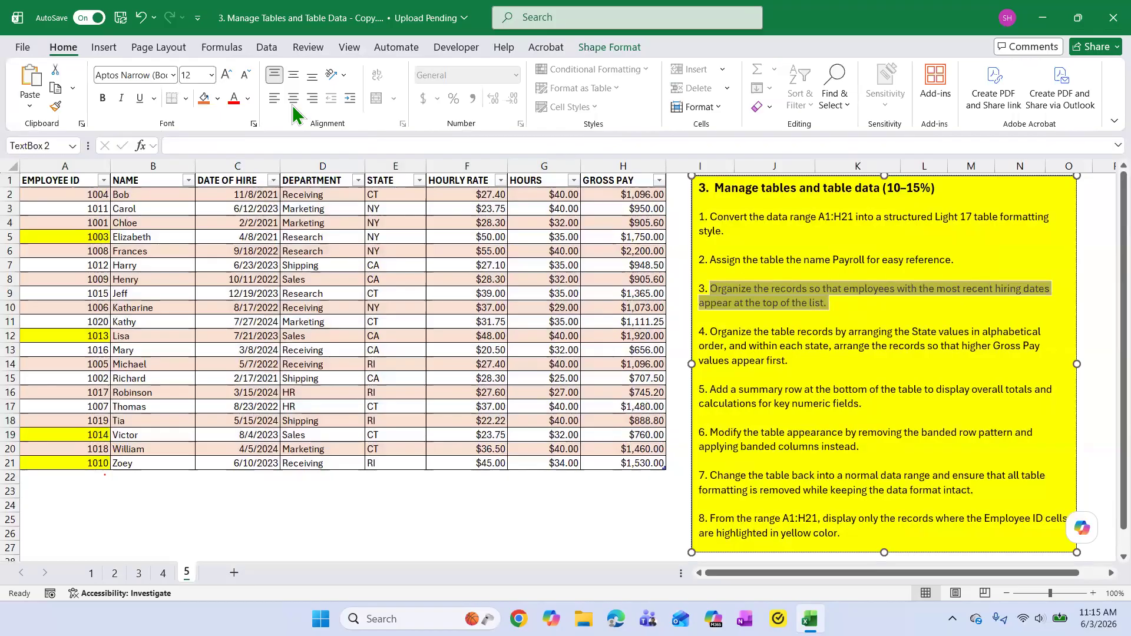
left_click(226, 75)
left_click(226, 75)
left_click(861, 350)
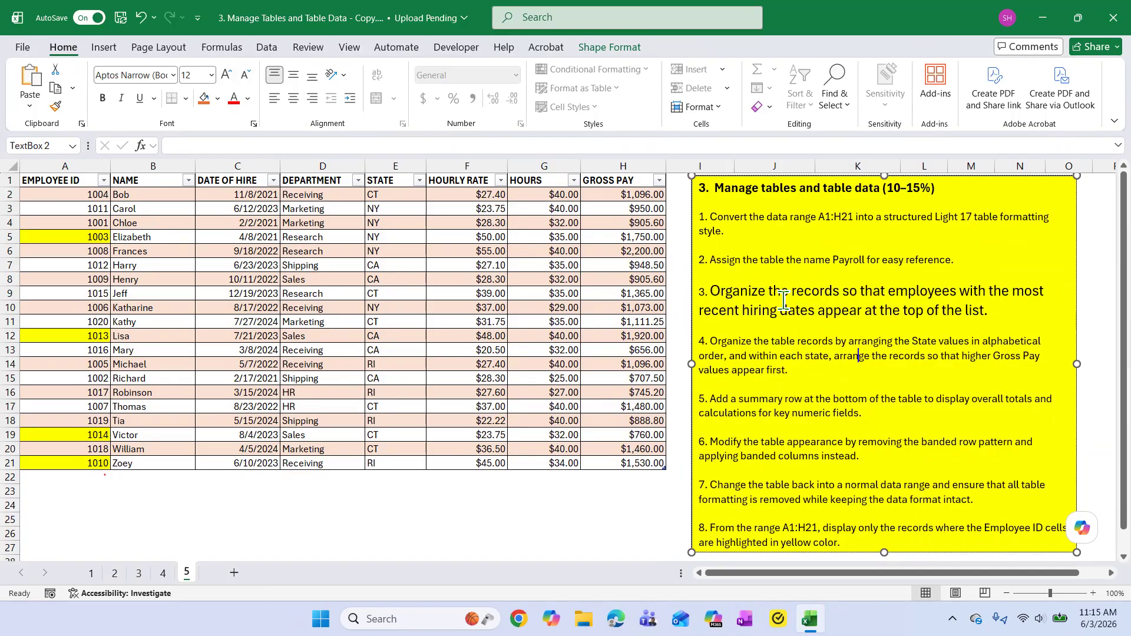
Step: Bold the phrase "recent hiring dates" in instruction 3 of the yellow text box
left_click_drag(780, 310, 817, 312)
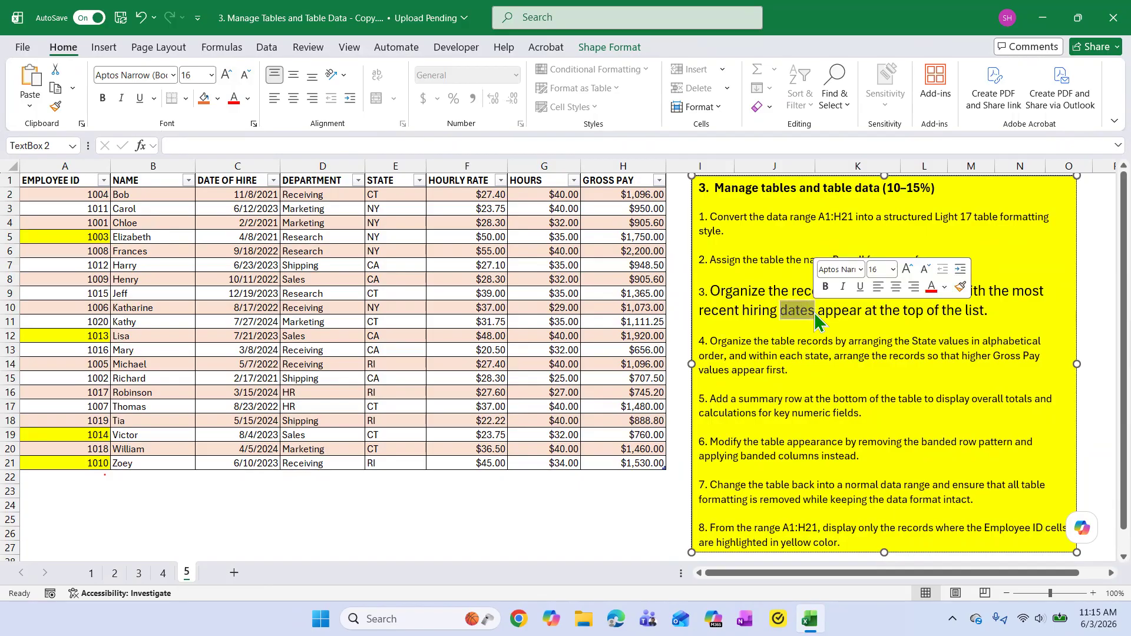
left_click(824, 287)
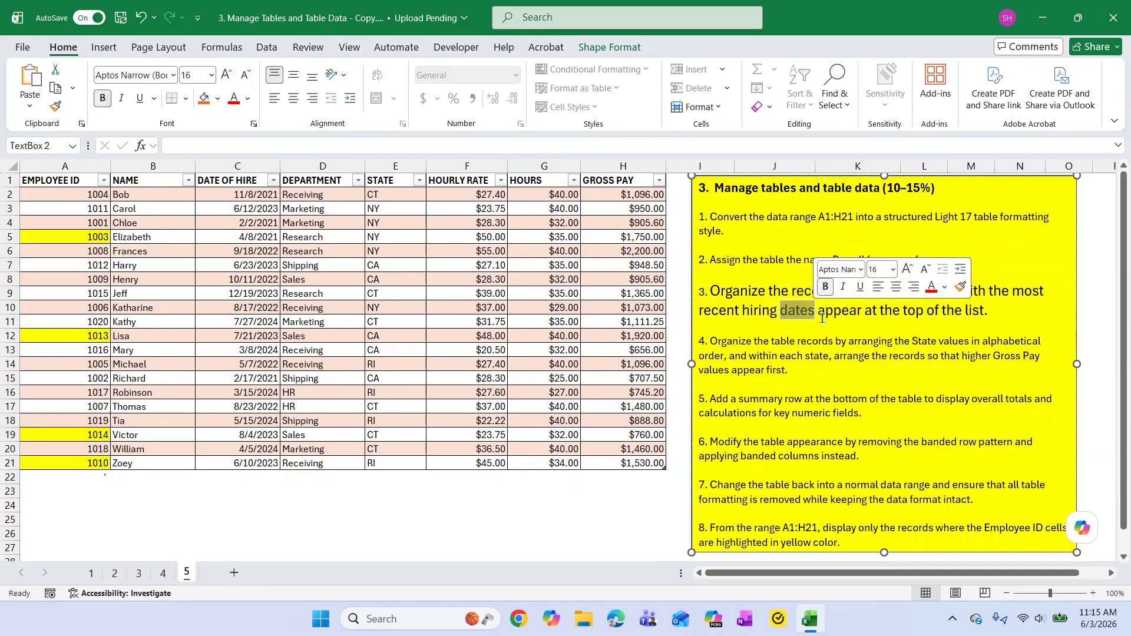
left_click(950, 324)
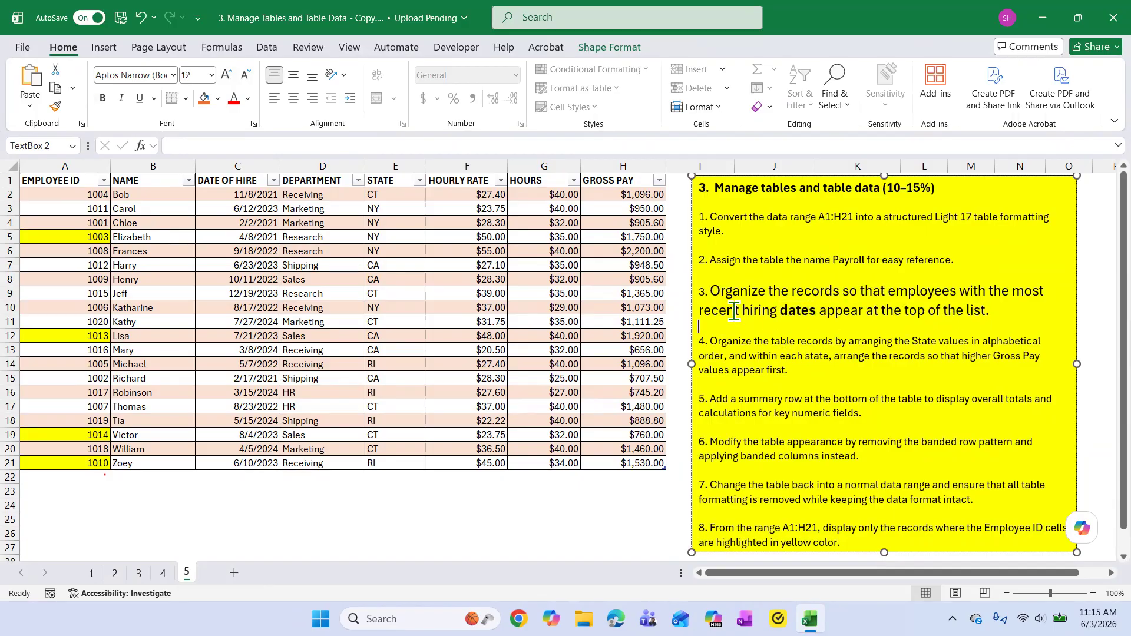
left_click_drag(701, 314, 779, 313)
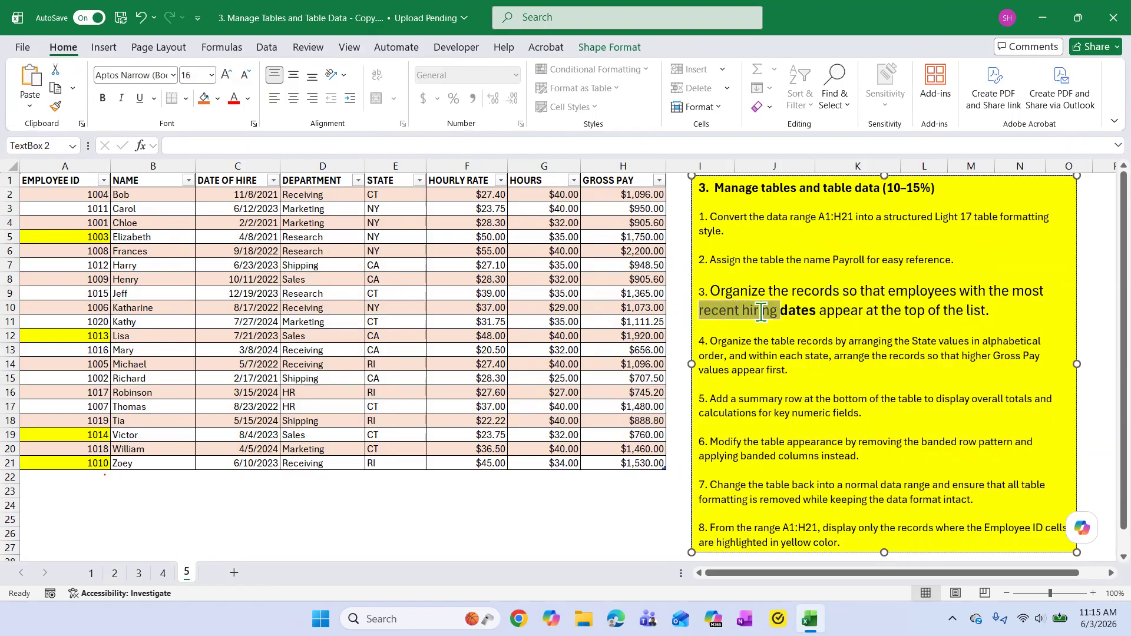
left_click(774, 290)
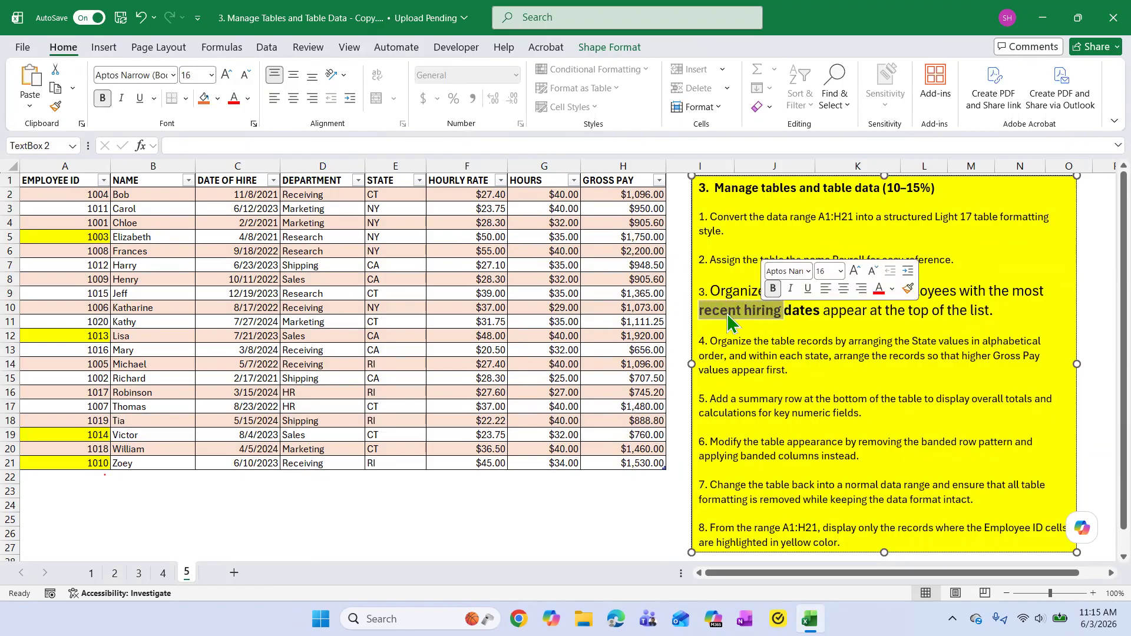
left_click(724, 322)
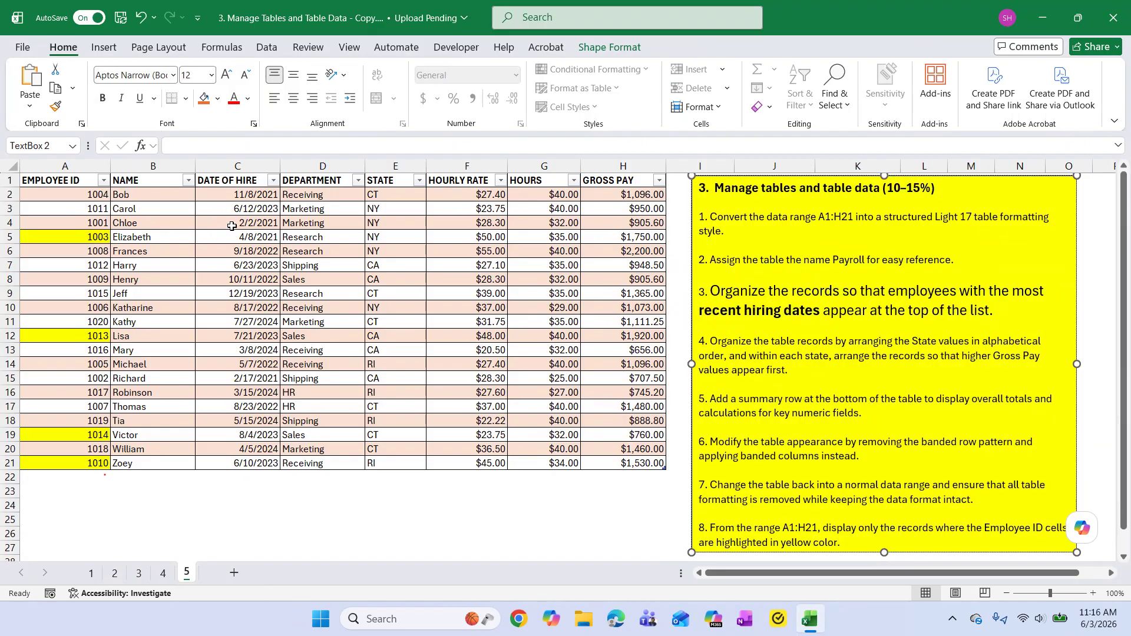
Step: Sort the Payroll table by Date of Hire from newest to oldest
left_click(272, 181)
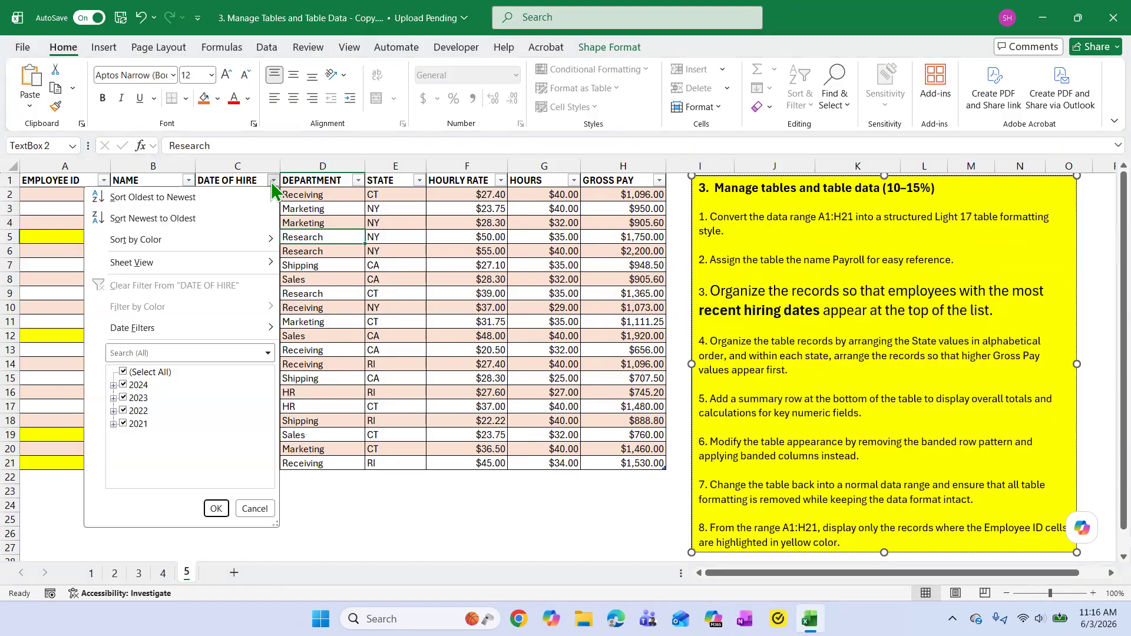
left_click(147, 220)
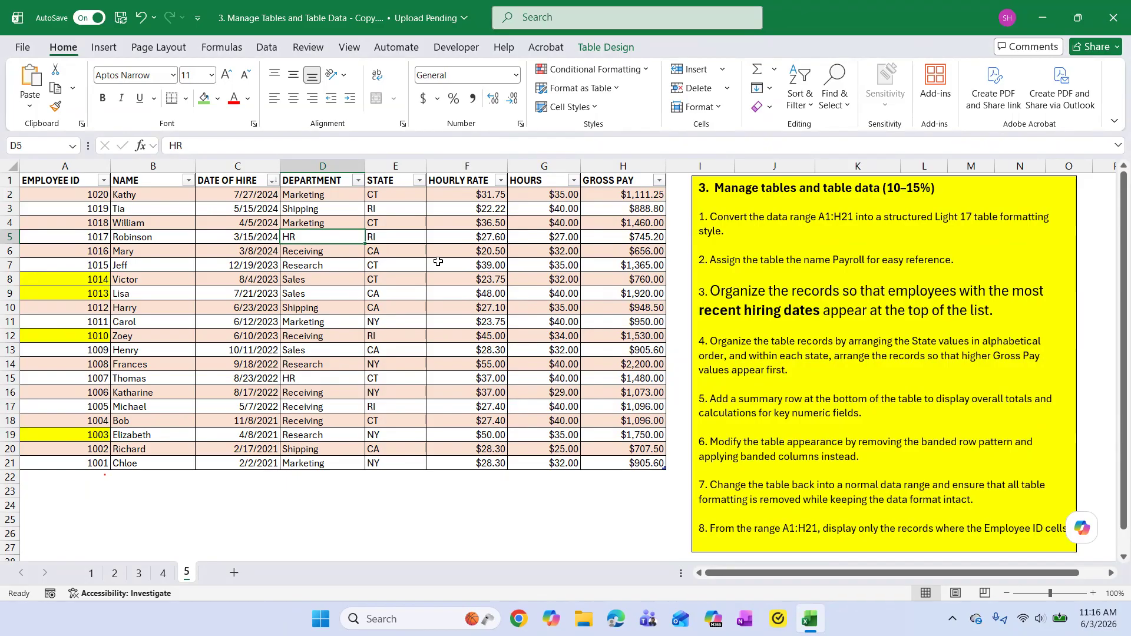
Step: Reduce the text of instruction 3 in the yellow text box by one font size step
left_click(832, 371)
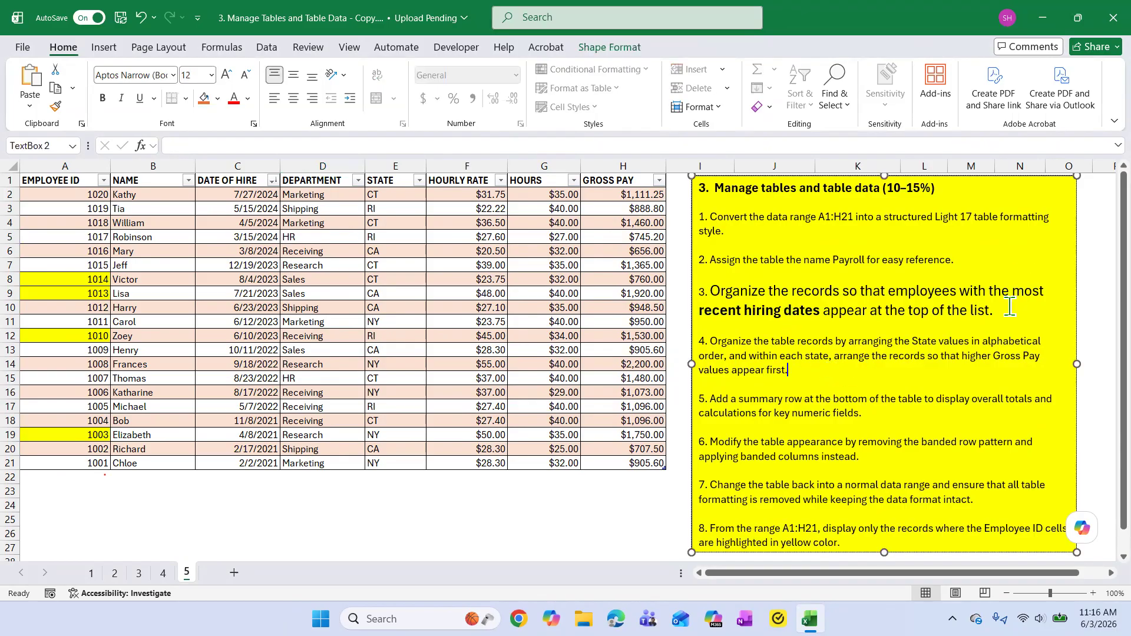
left_click_drag(1010, 306, 697, 290)
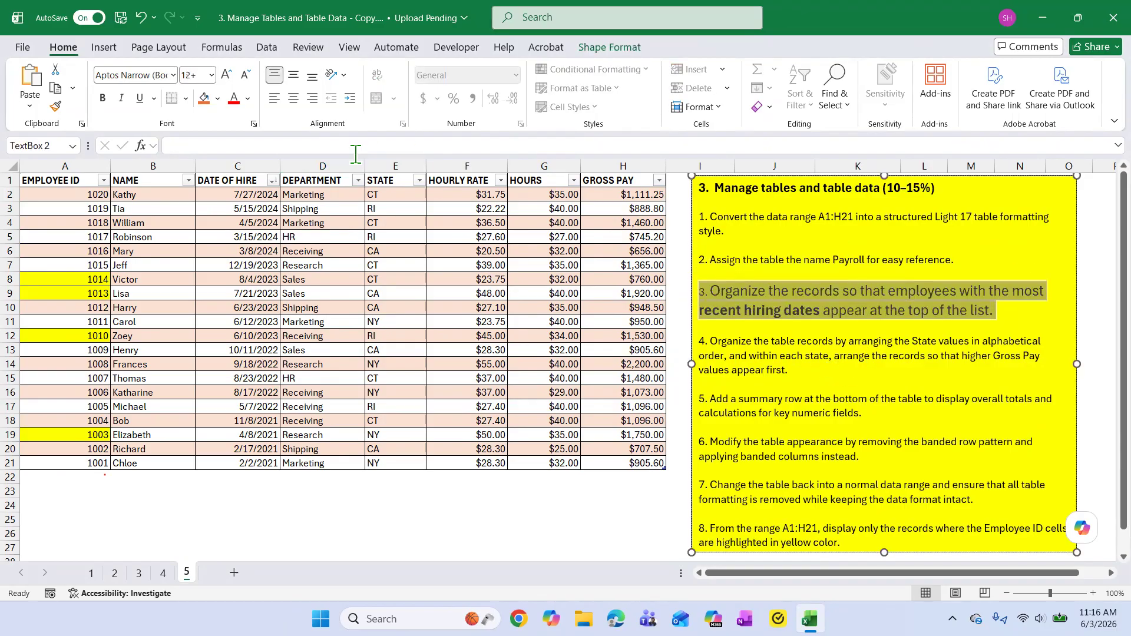
left_click(245, 75)
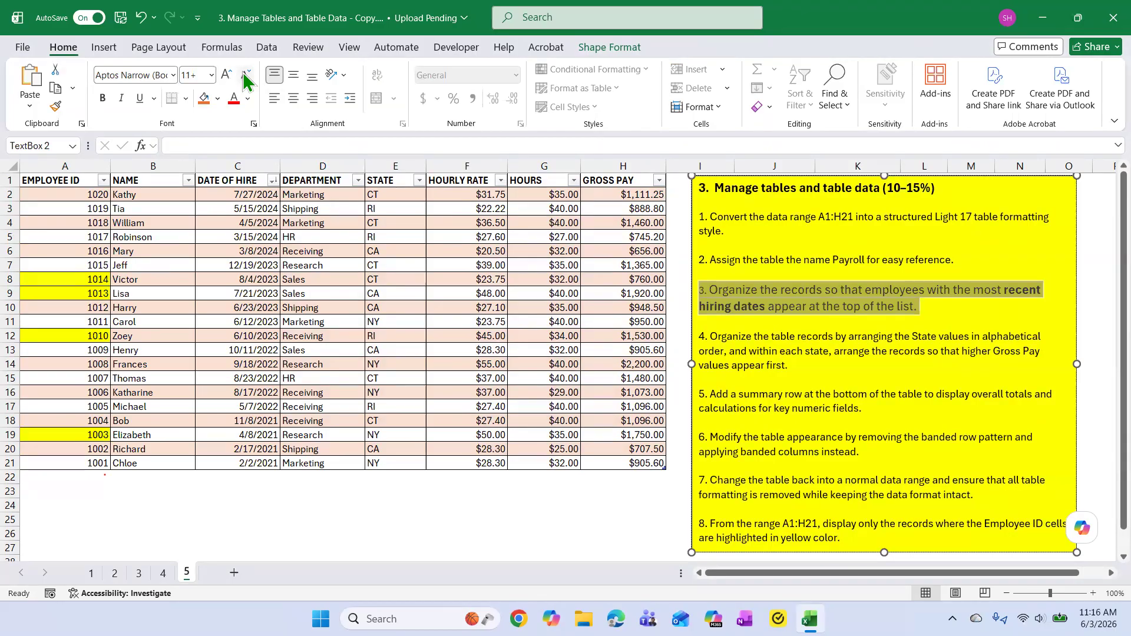
left_click(836, 379)
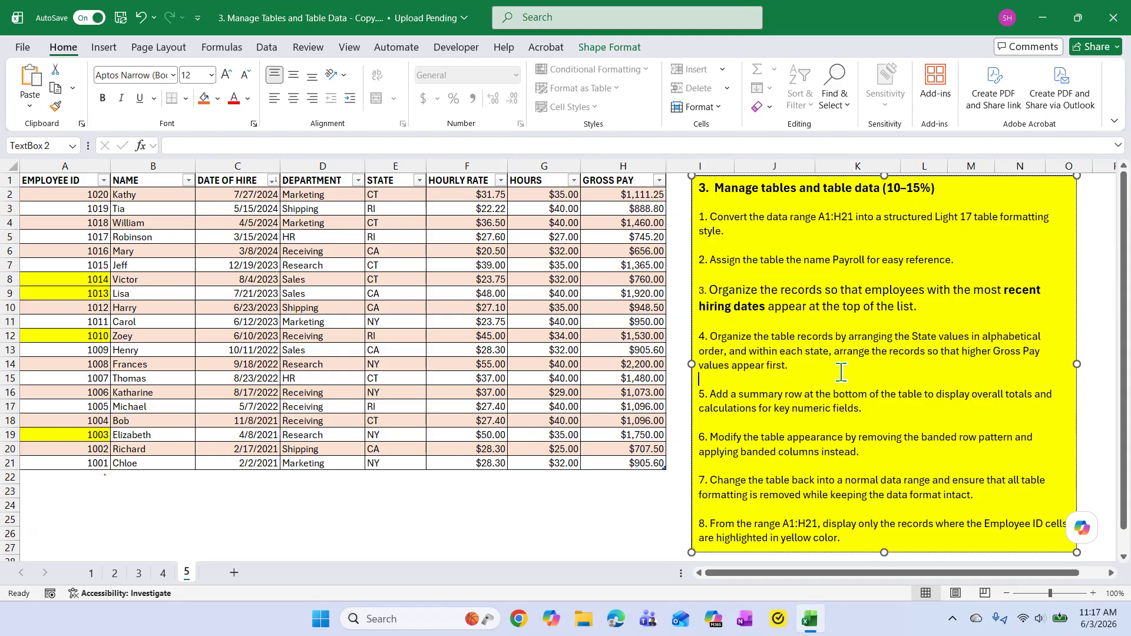
Step: Bold the words "higher" and "arranging" in instruction 4 of the yellow text box
double_click(973, 351)
left_click(983, 331)
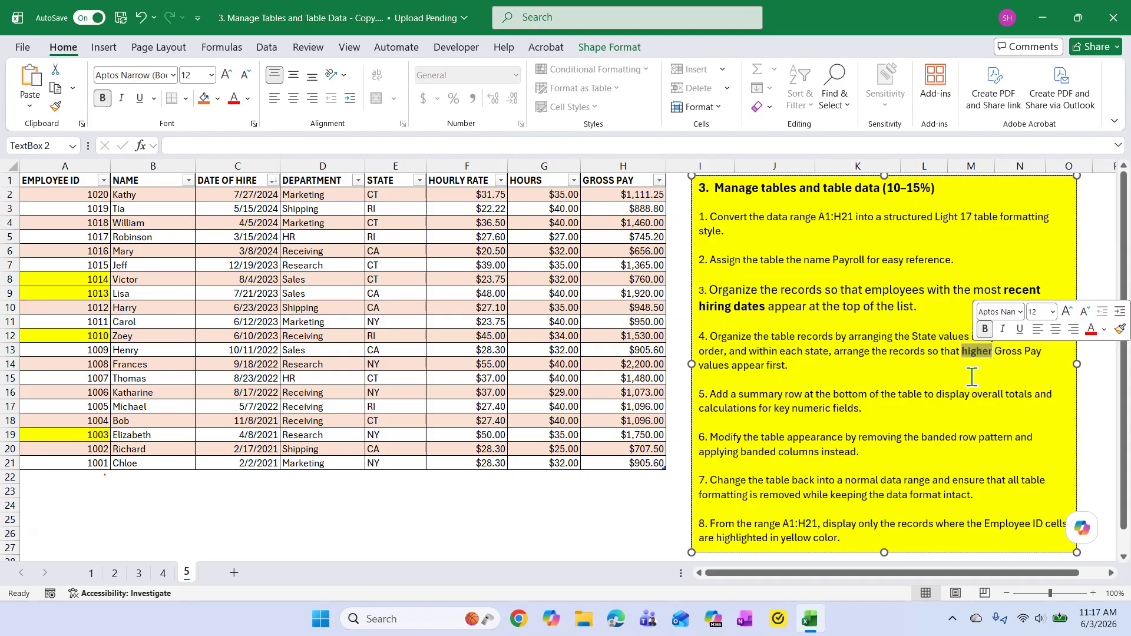
left_click(977, 370)
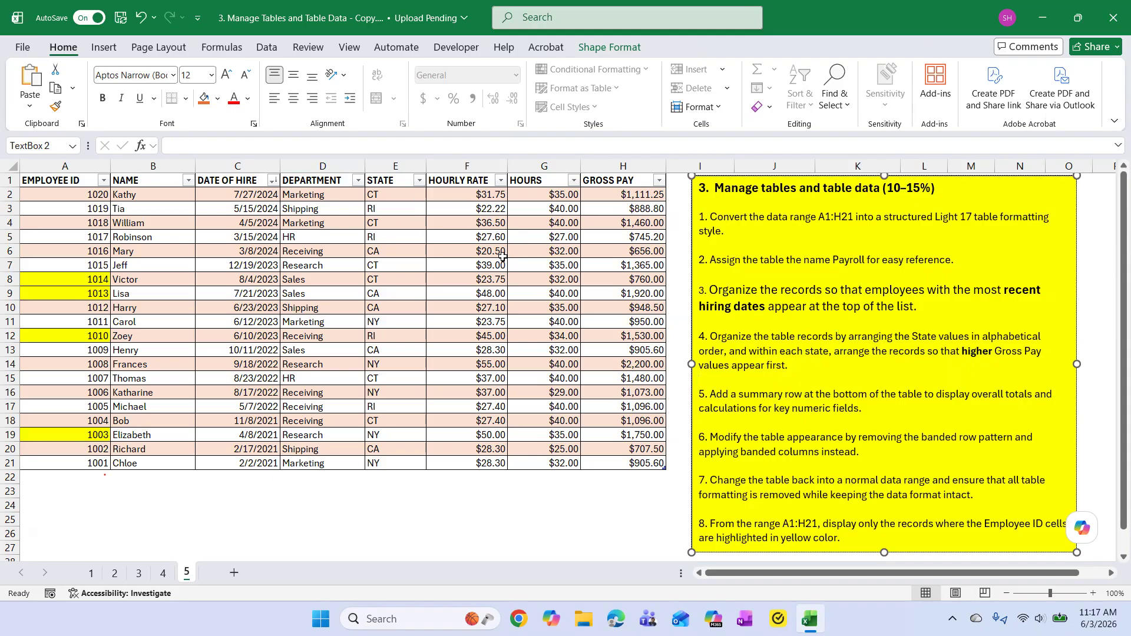
double_click(878, 337)
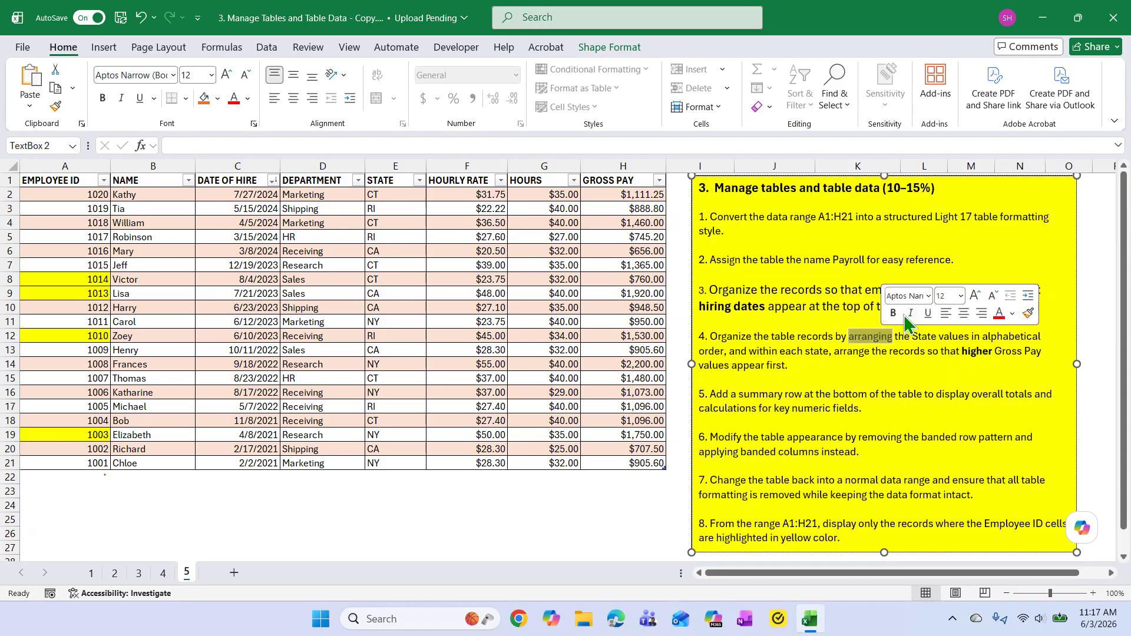
key("ctrl+b")
left_click(892, 380)
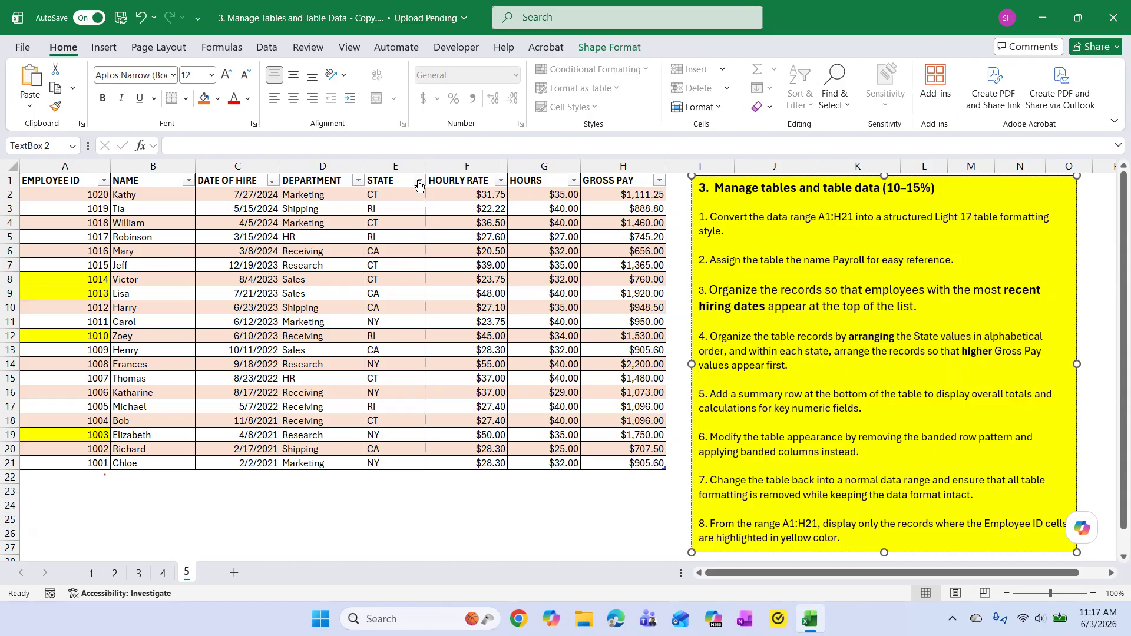
Step: Set up a custom sort of the Payroll table with State, A to Z, as the primary level
left_click(419, 180)
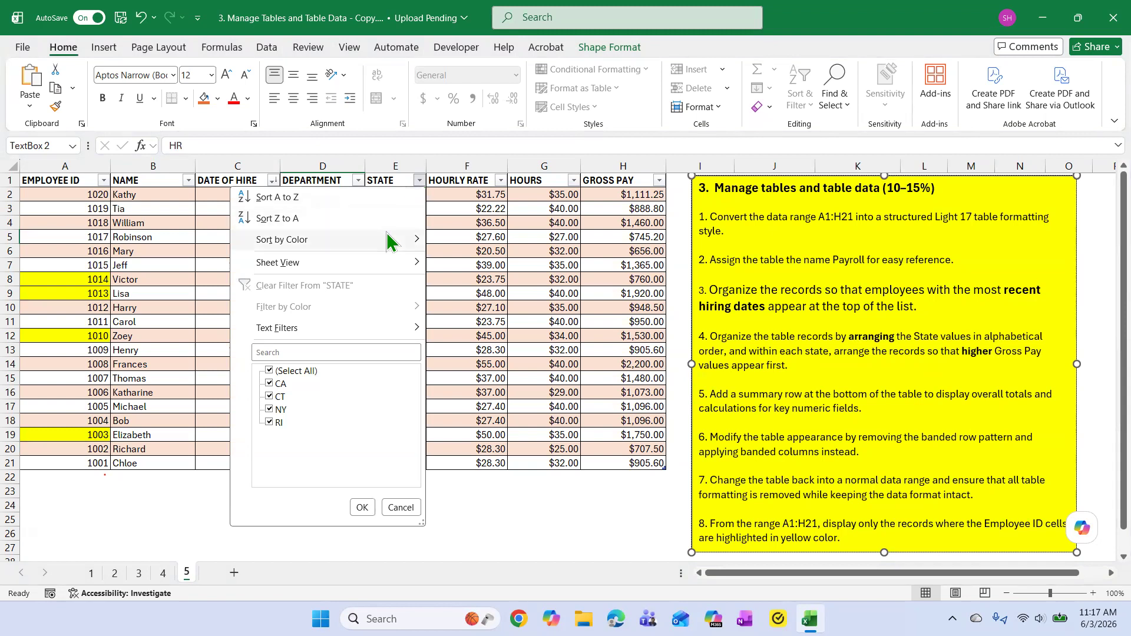
mouse_move(416, 242)
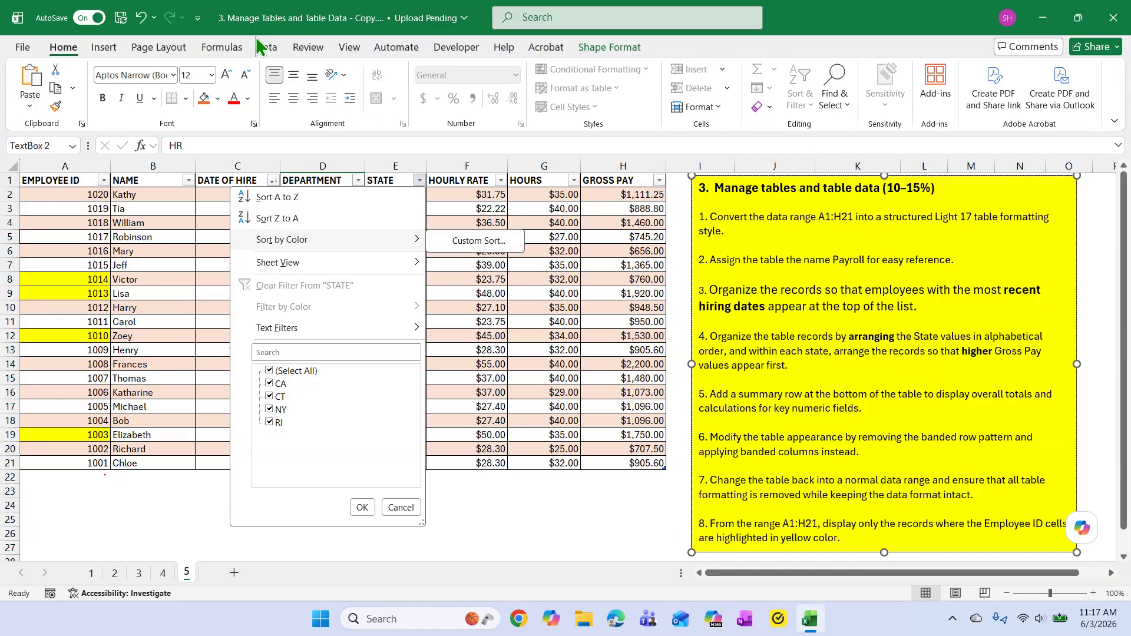
left_click(477, 242)
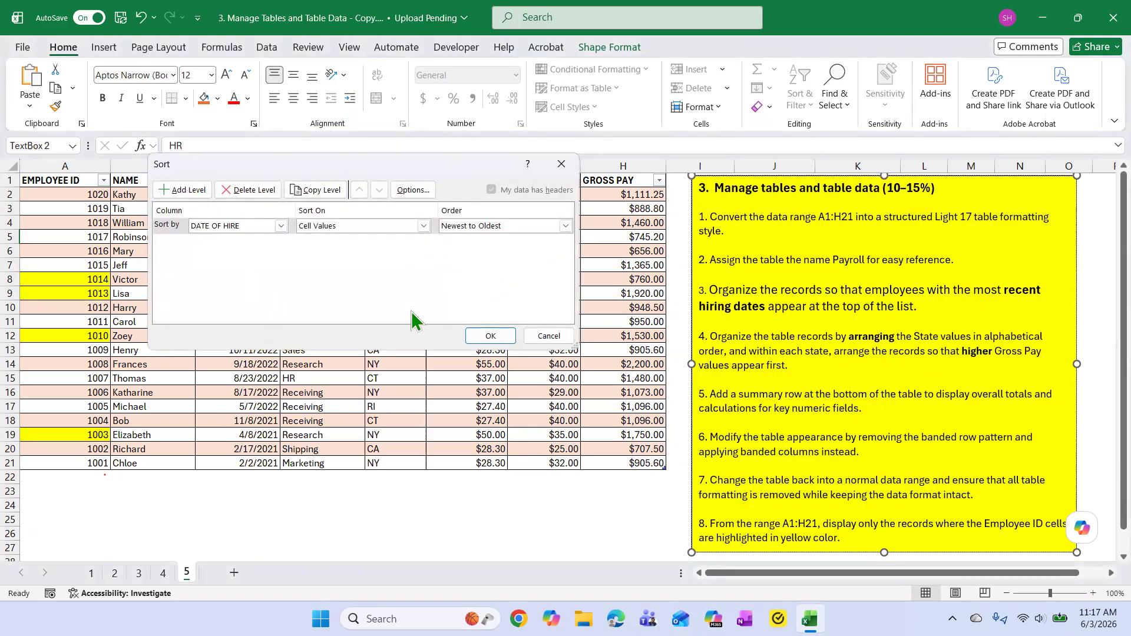
left_click(282, 226)
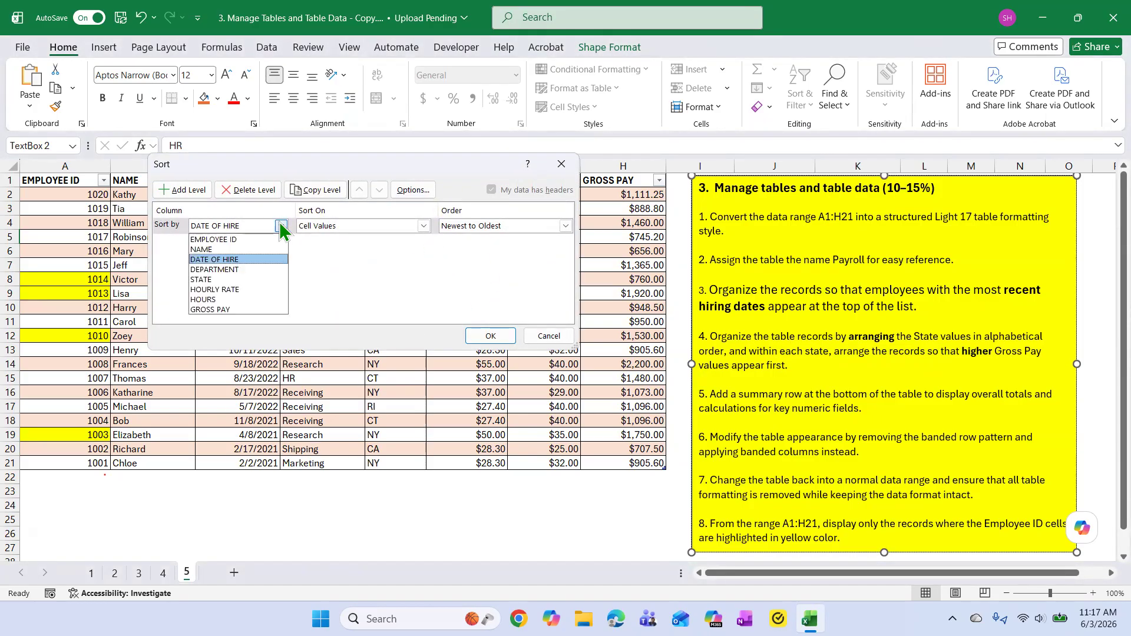
left_click(233, 280)
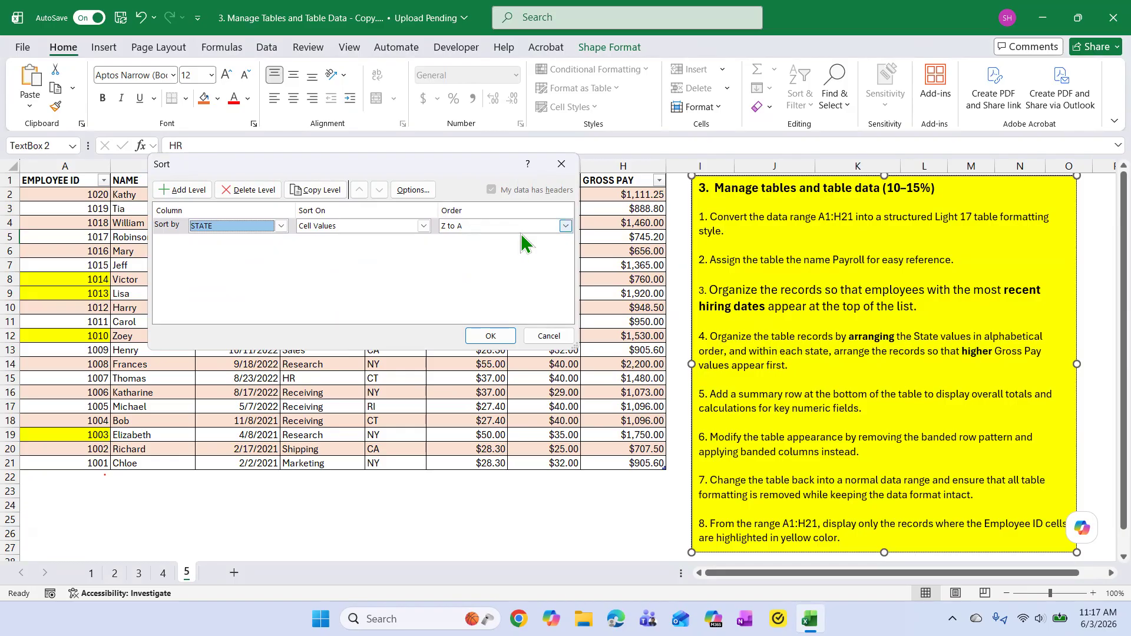
left_click(565, 227)
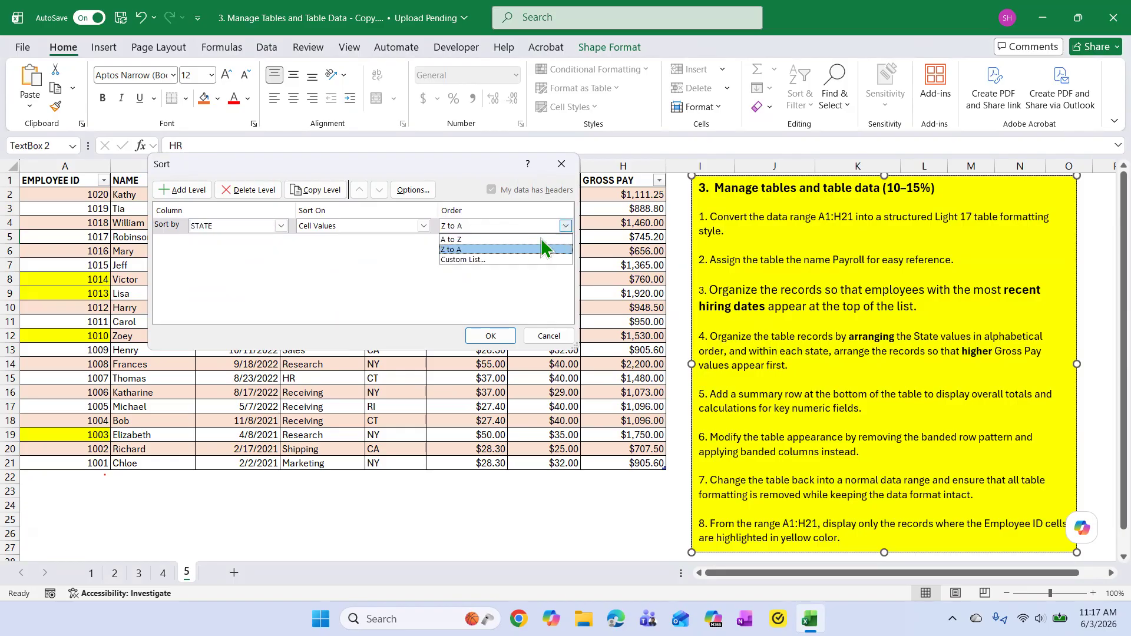
left_click(491, 240)
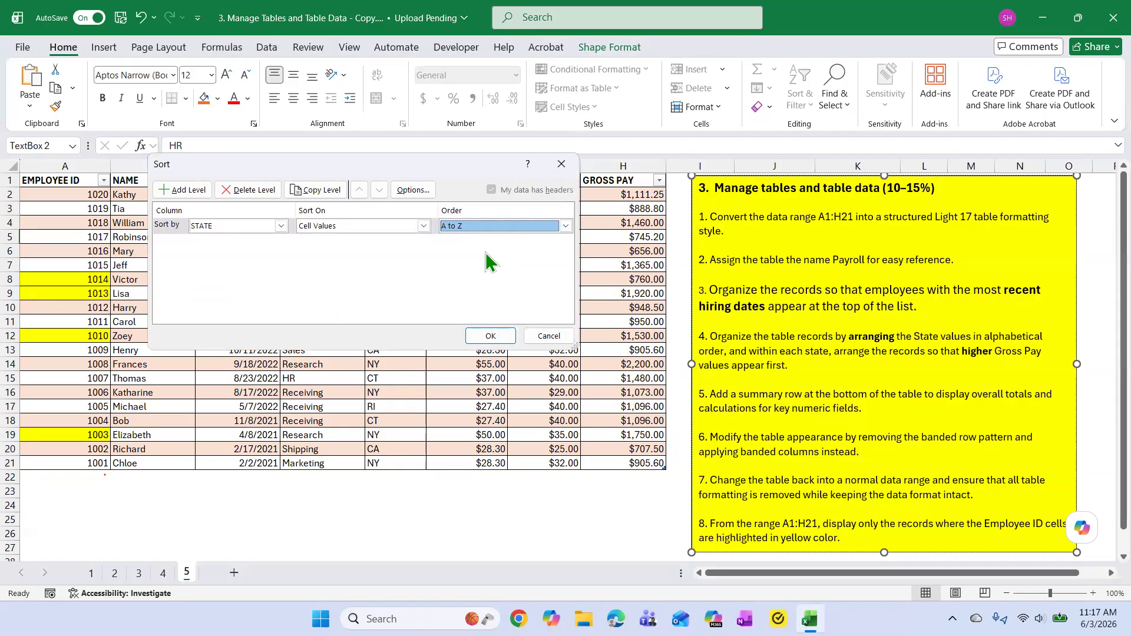
Step: Add a second sort level on Gross Pay, Largest to Smallest, apply the sort, and check the CA and CT records
left_click(184, 190)
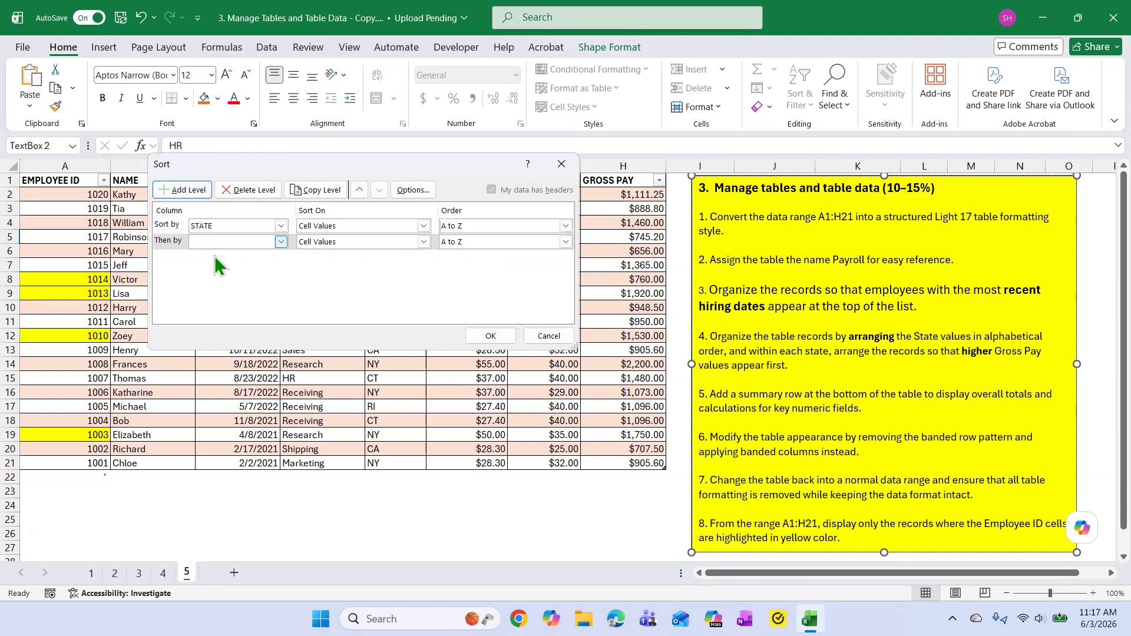
left_click(281, 242)
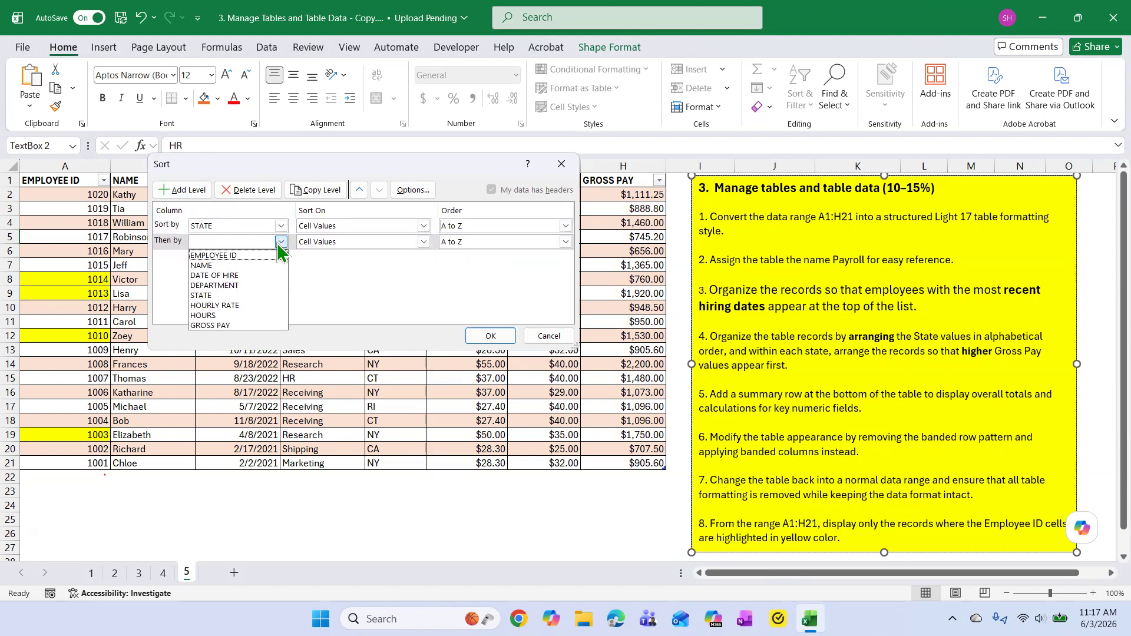
left_click(215, 325)
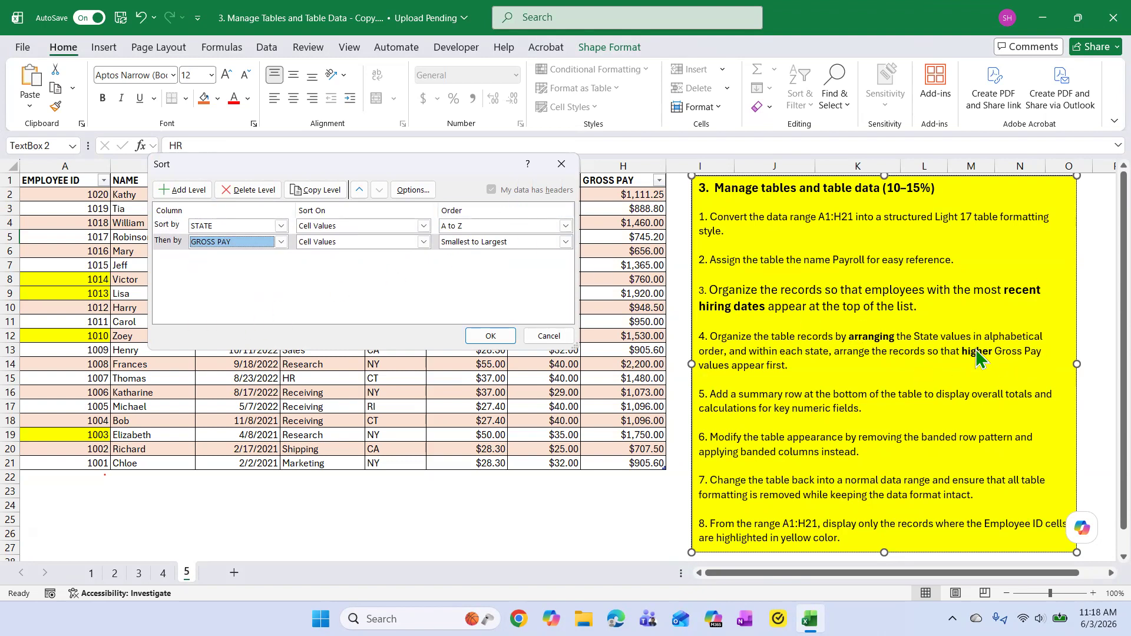
left_click(565, 243)
left_click(497, 265)
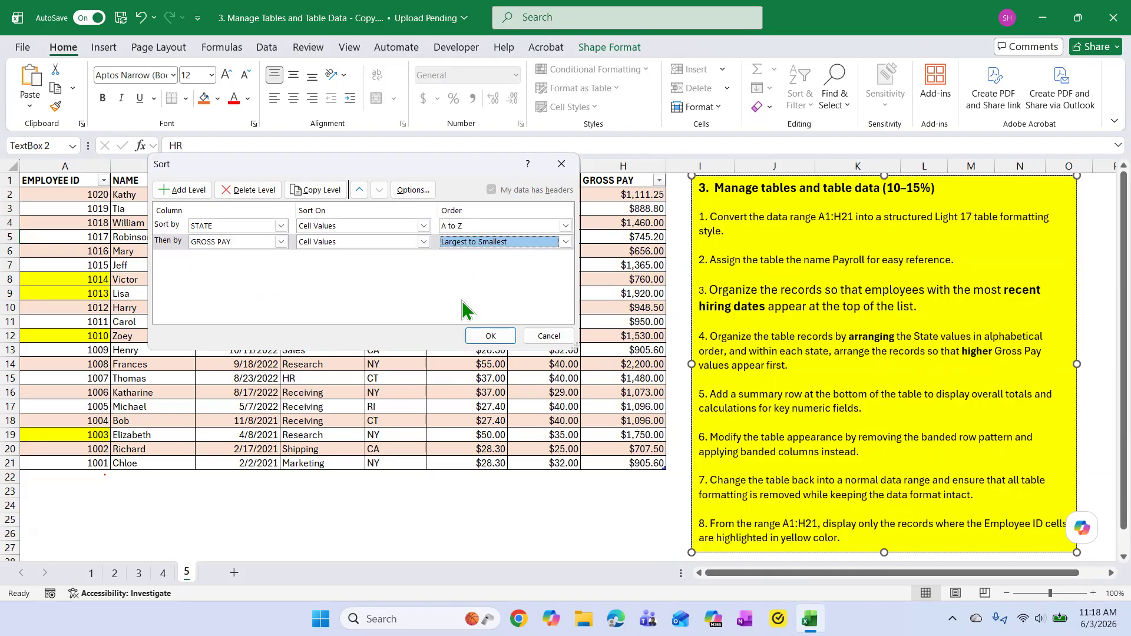
left_click(491, 336)
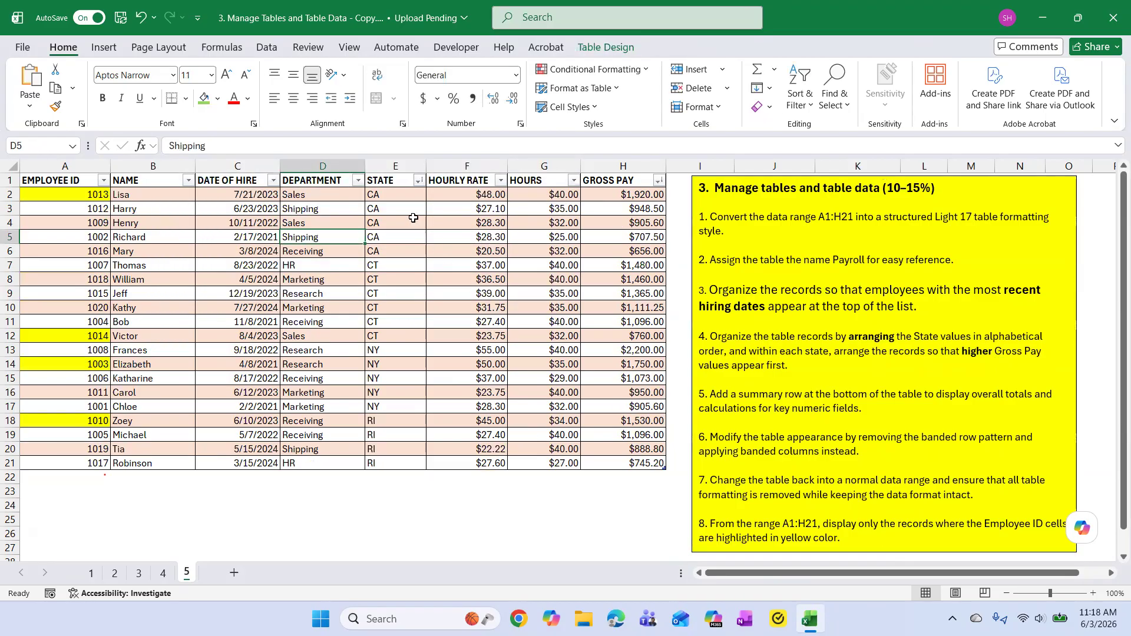
left_click_drag(392, 195, 663, 255)
left_click_drag(392, 265, 654, 322)
Step: Shrink the text of instruction 3 once more to match the other instructions
left_click(914, 394)
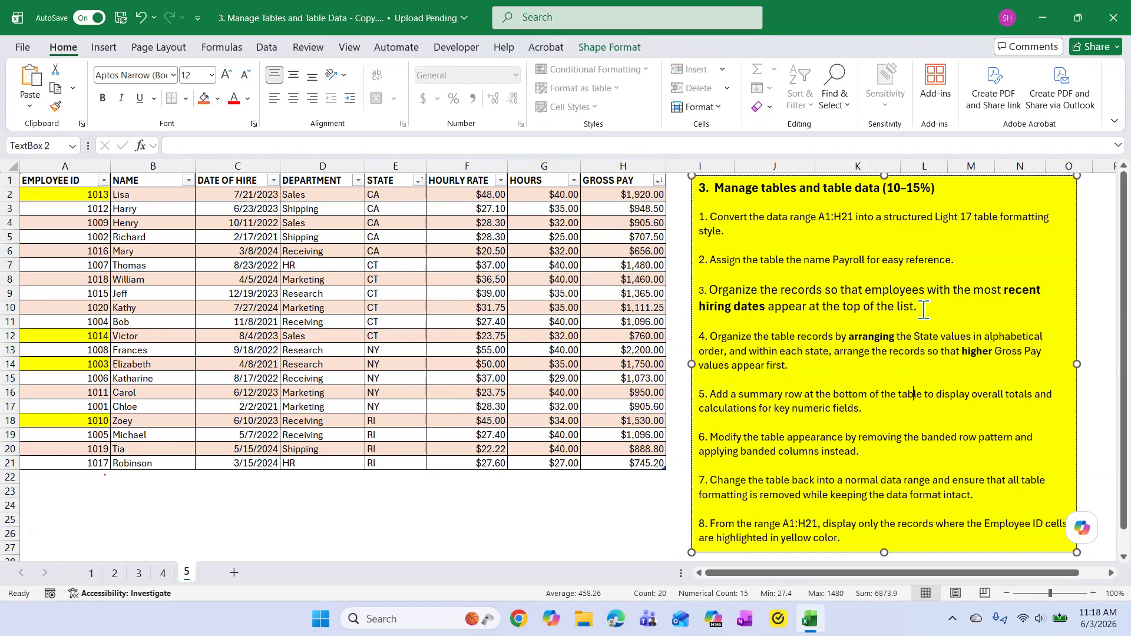
triple_click(787, 303)
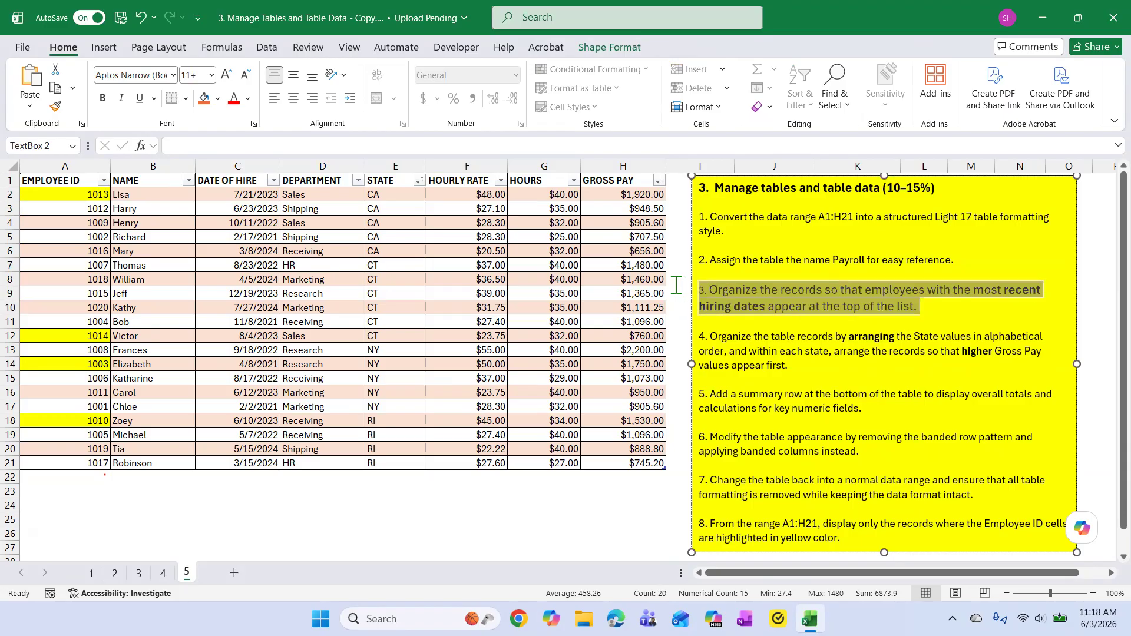
left_click(246, 74)
left_click(819, 348)
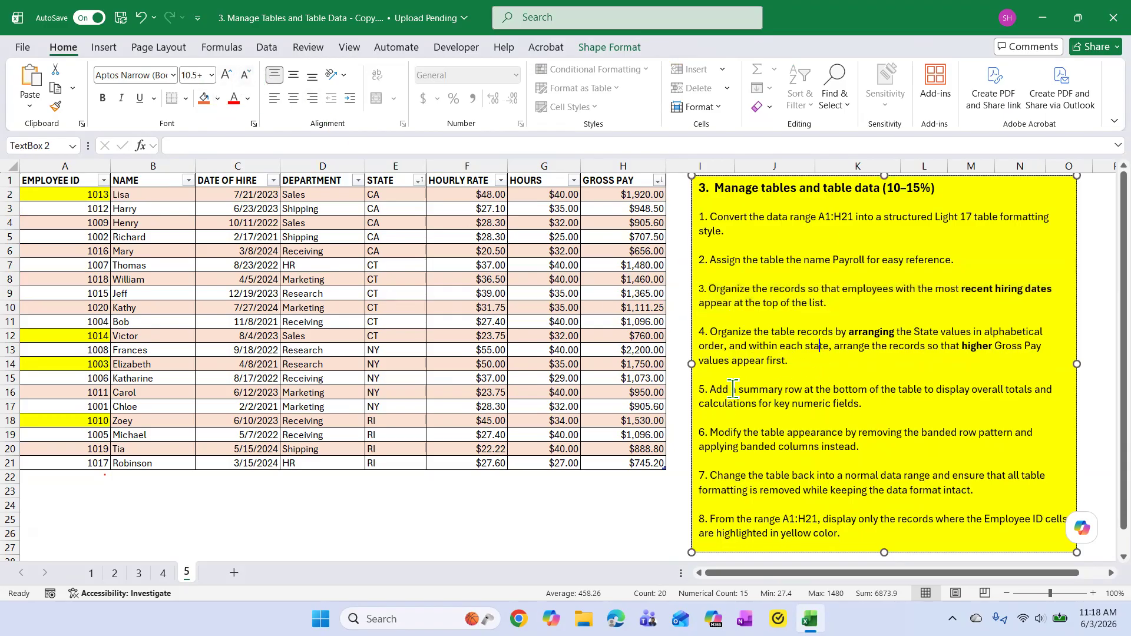
Step: Add a total row to the Payroll table
left_click_drag(711, 391, 887, 407)
left_click(898, 435)
left_click(864, 406)
left_click(430, 293)
left_click(605, 48)
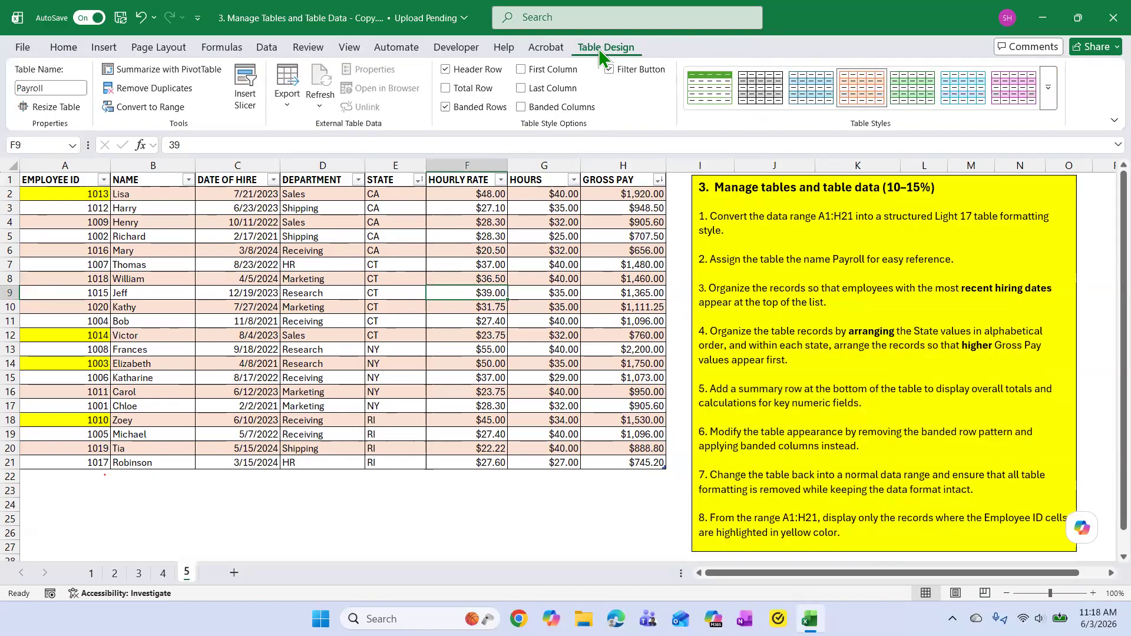
left_click(446, 88)
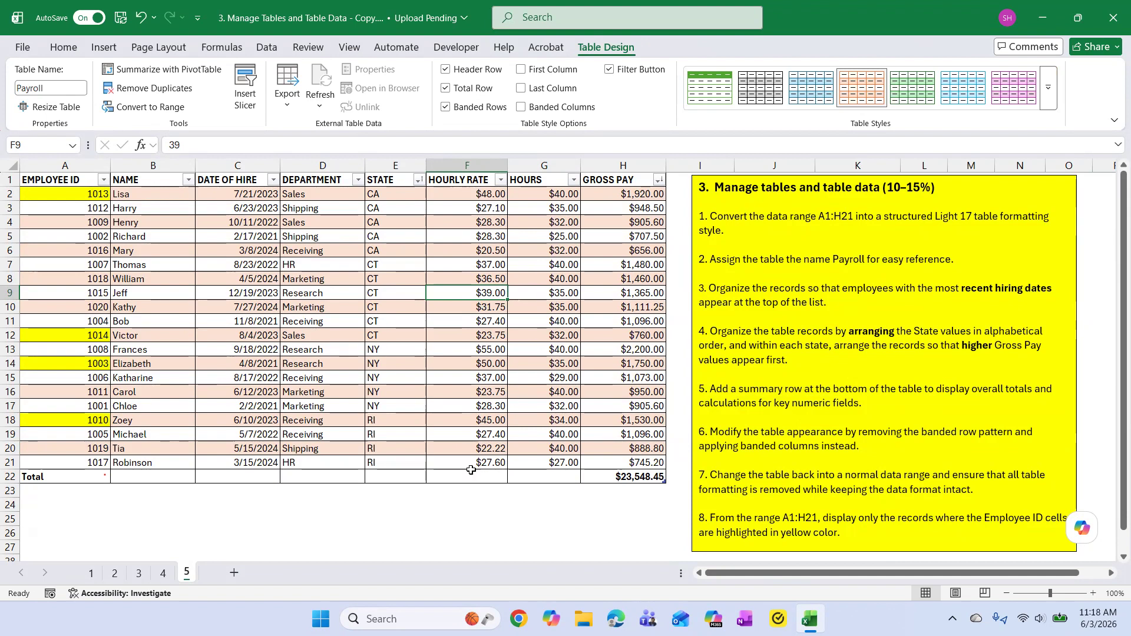
Step: Show the Sum of the Hourly Rate and Hours columns in the total row
left_click(489, 477)
left_click(514, 477)
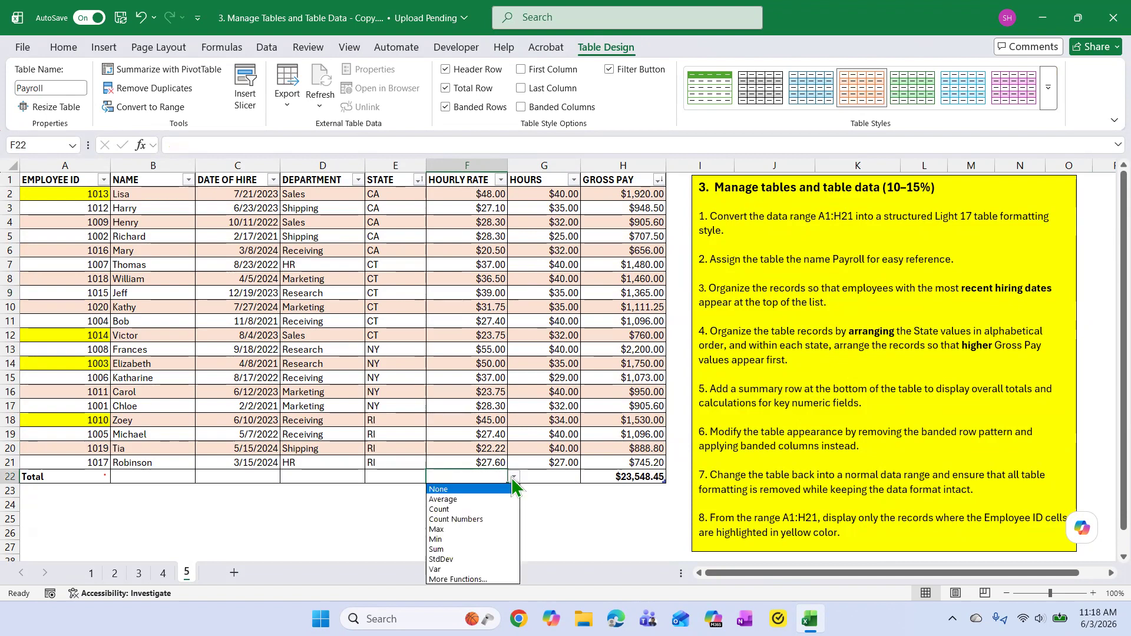
left_click(460, 553)
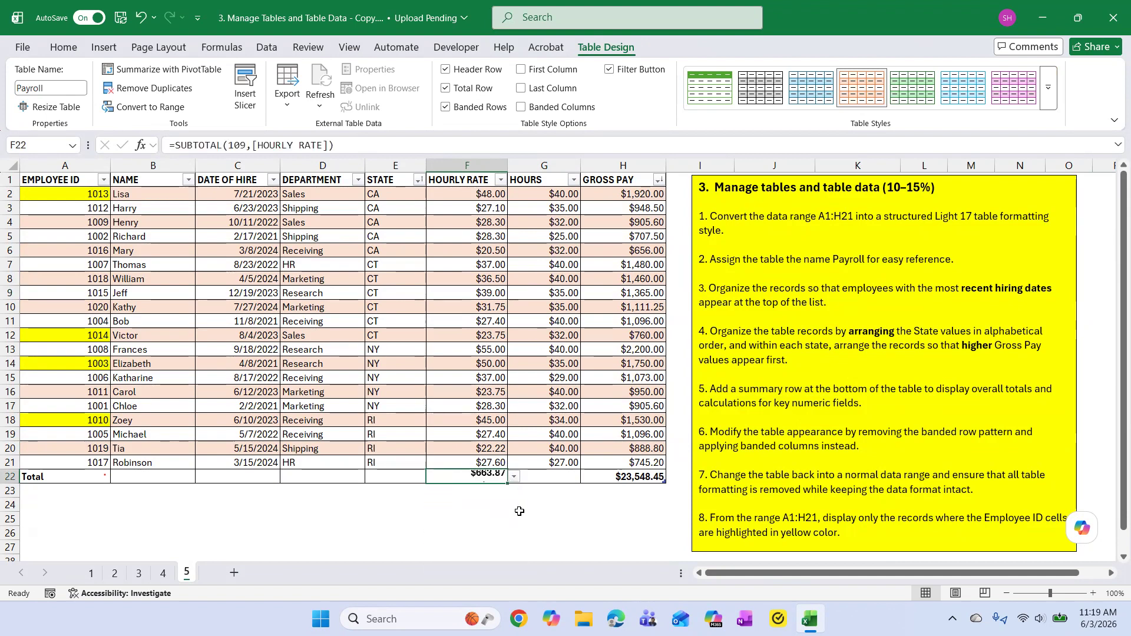
left_click(554, 477)
left_click(587, 477)
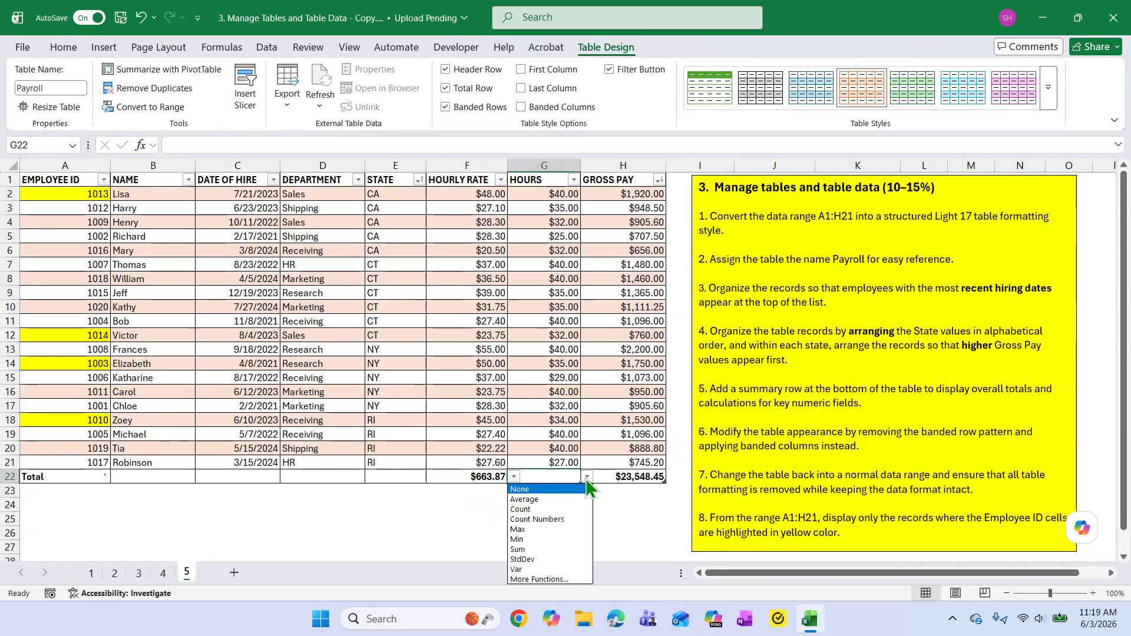
left_click(537, 550)
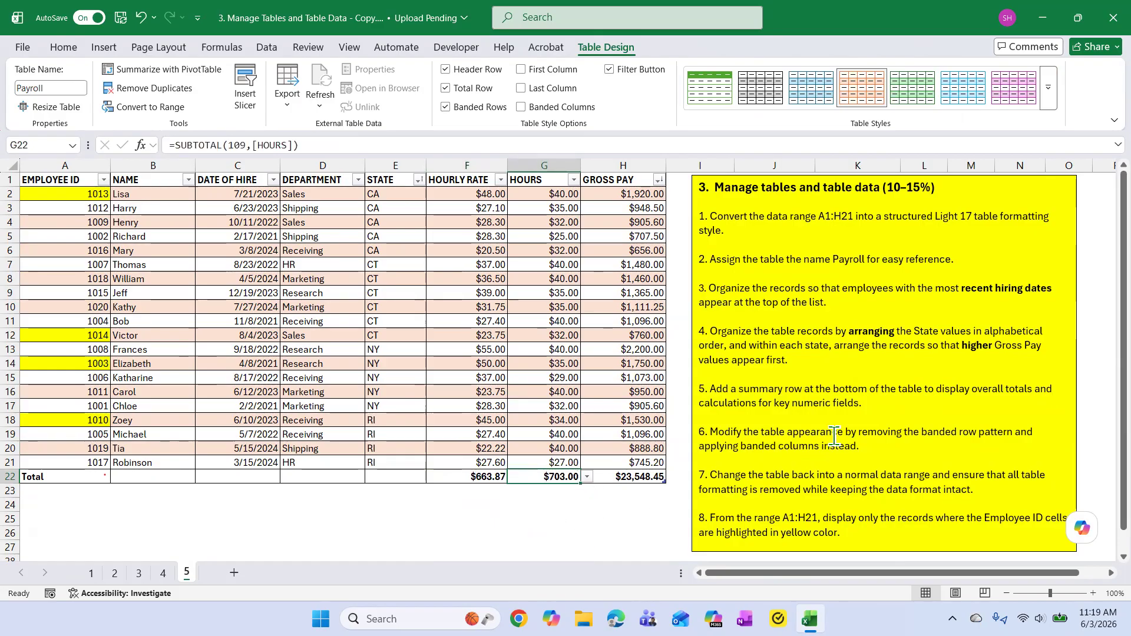
Step: Remove the banded rows from the Payroll table and apply banded columns instead, following instruction 6
left_click(874, 464)
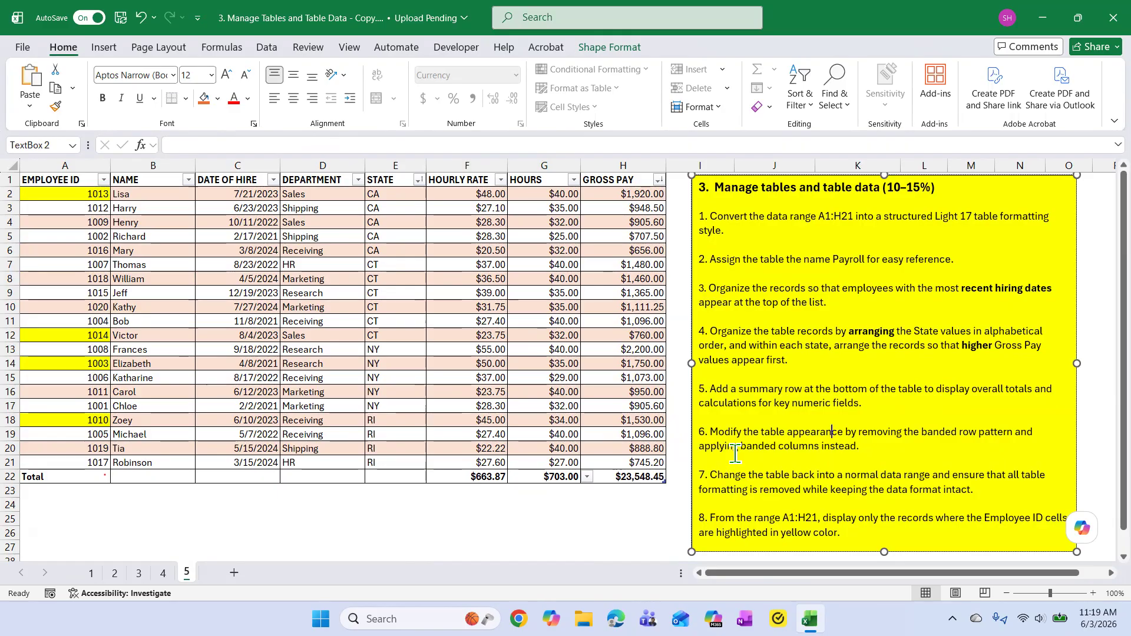
left_click_drag(710, 432, 829, 433)
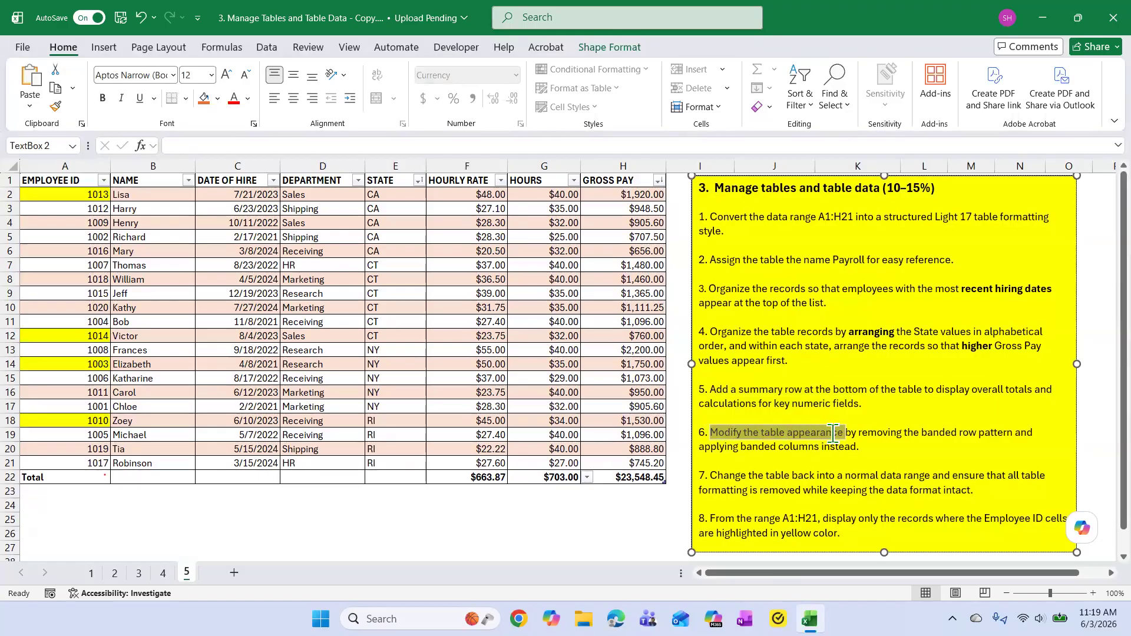
left_click(935, 469)
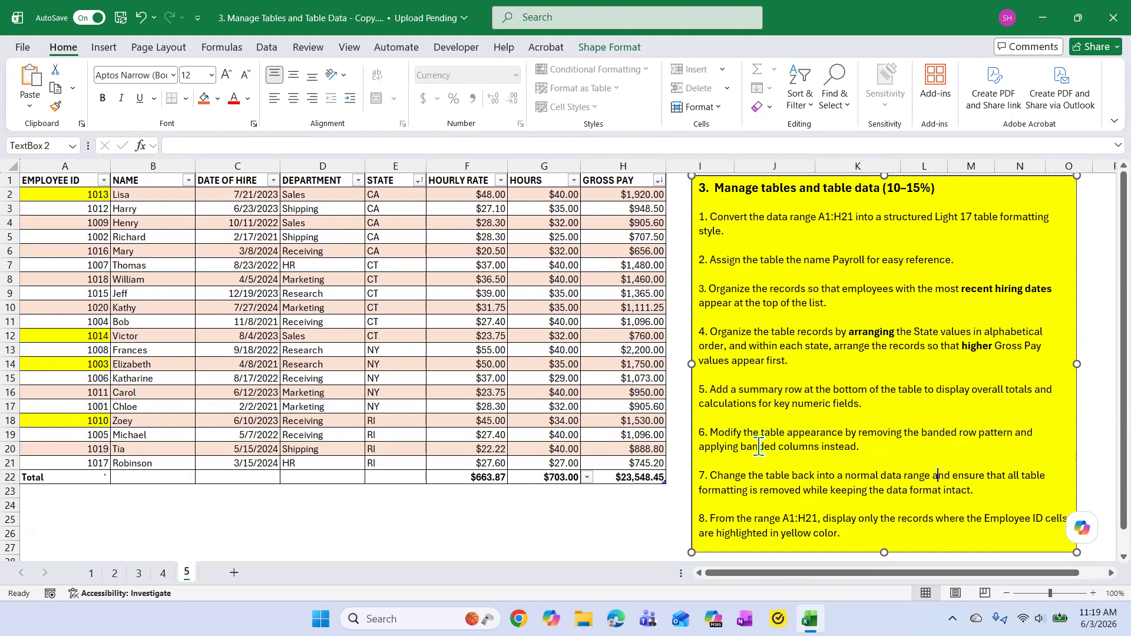
left_click(413, 327)
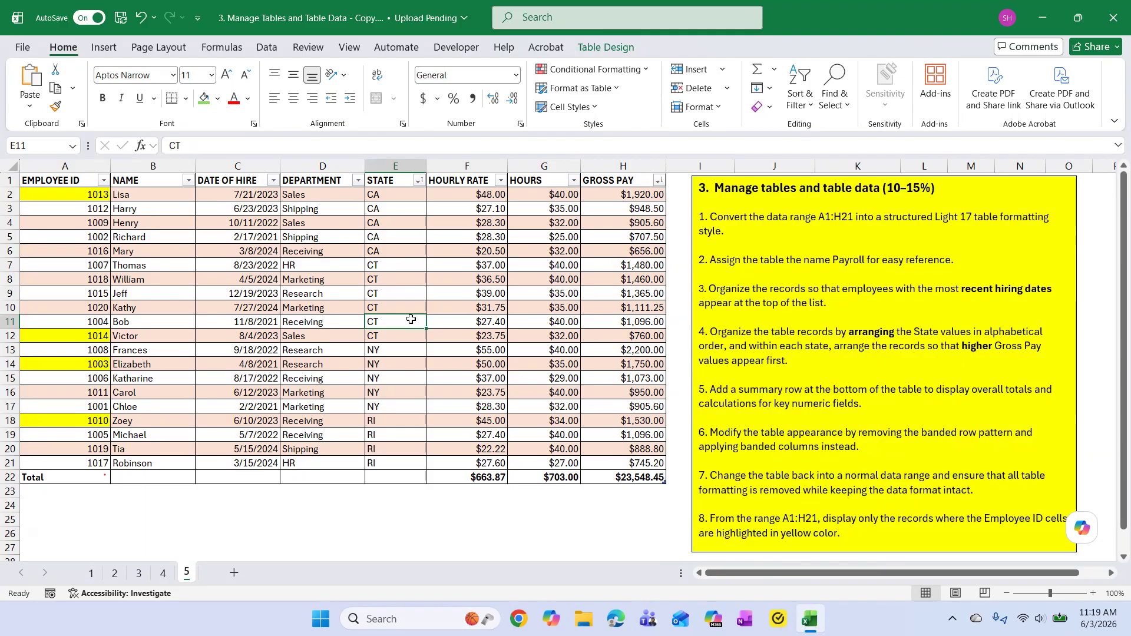
left_click(605, 47)
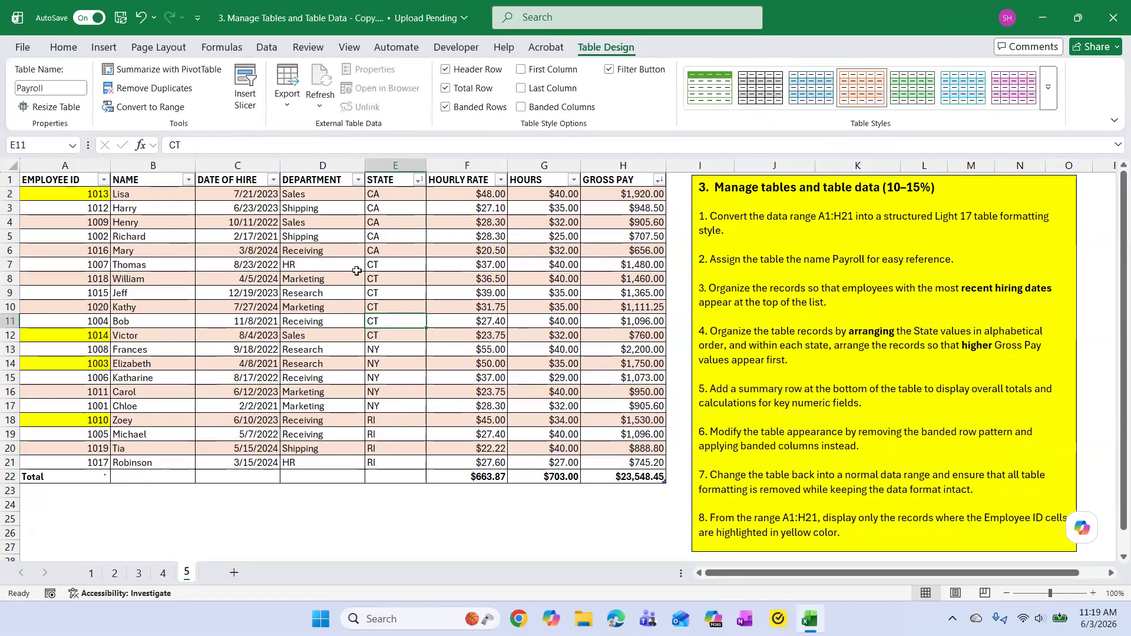
left_click(445, 107)
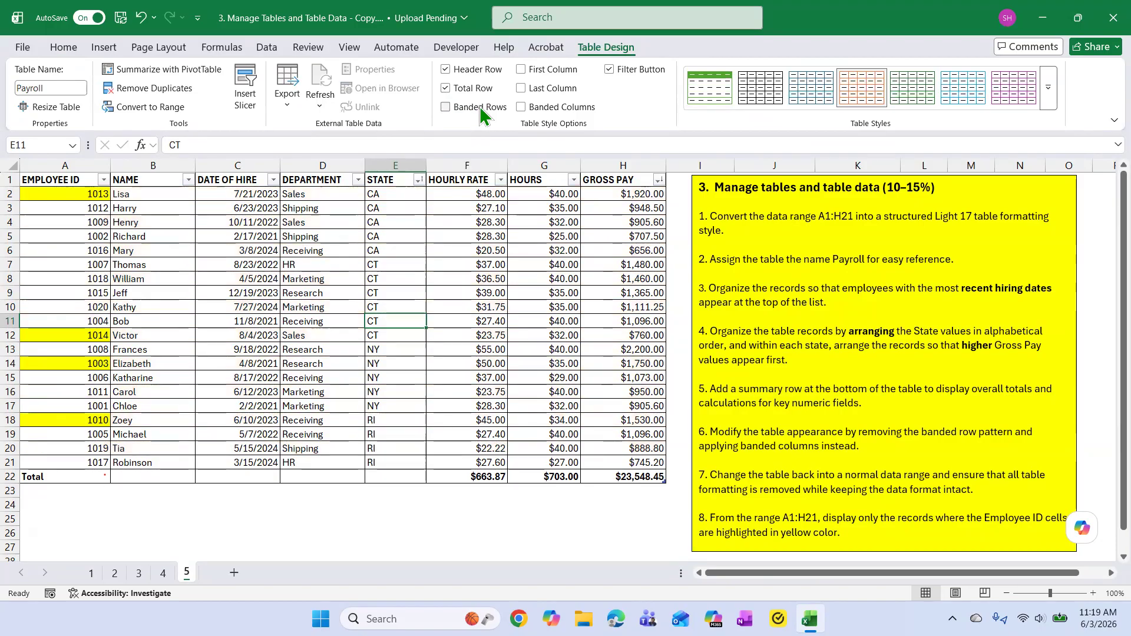
left_click(522, 107)
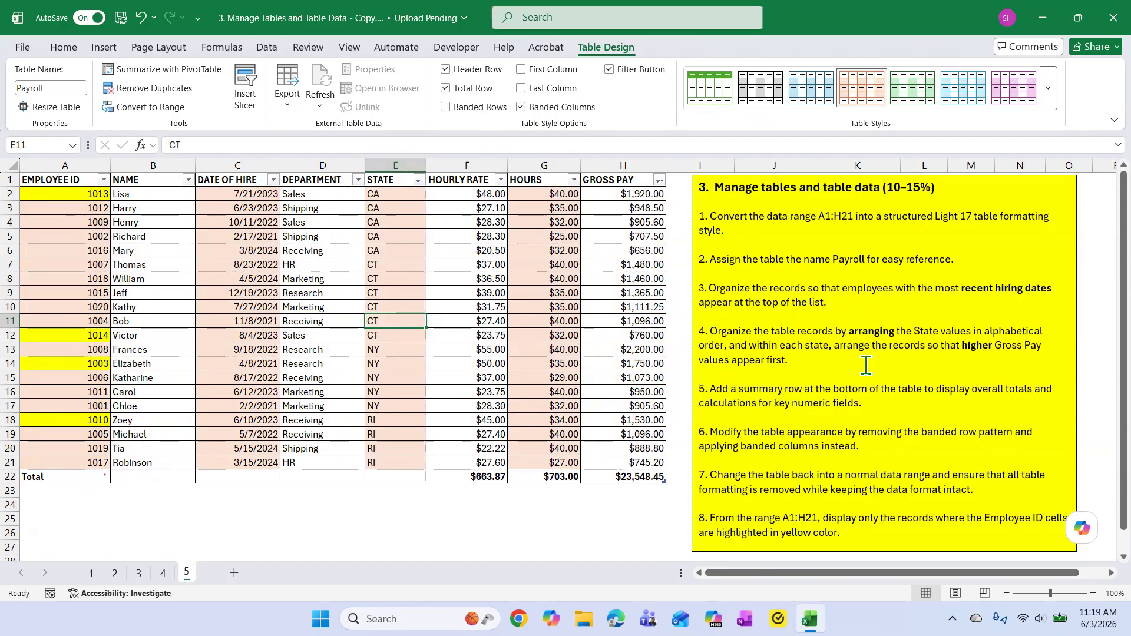
Step: Bold the phrases "formatting is removed" and "data format intact." in instruction 7 of the text box
left_click(914, 455)
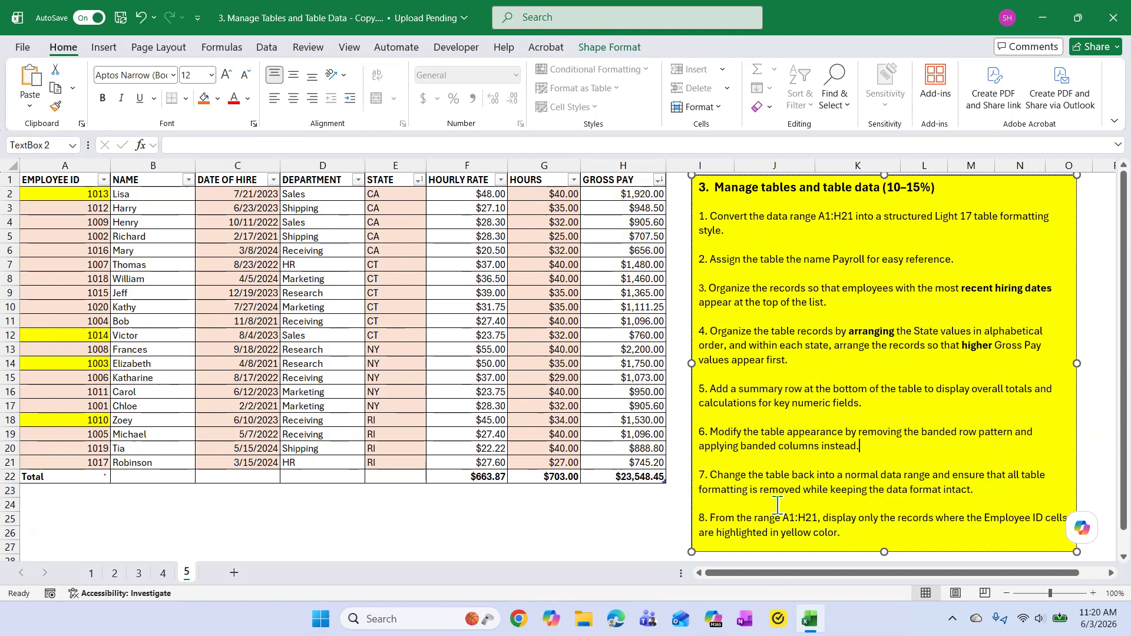
left_click_drag(707, 476, 974, 500)
left_click(768, 490)
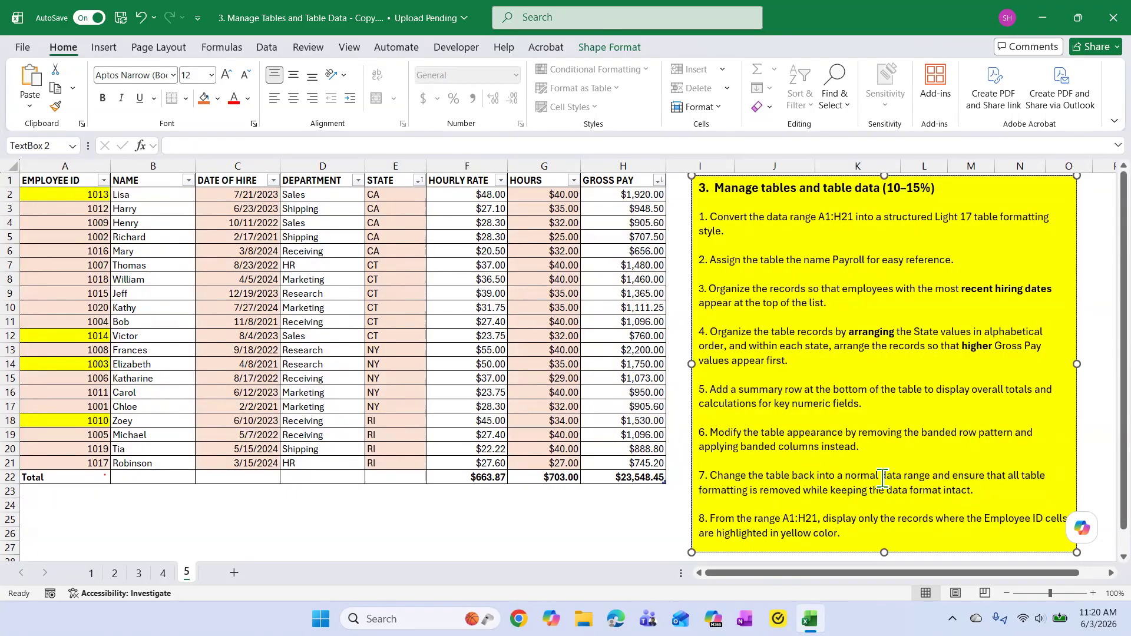
left_click(376, 267)
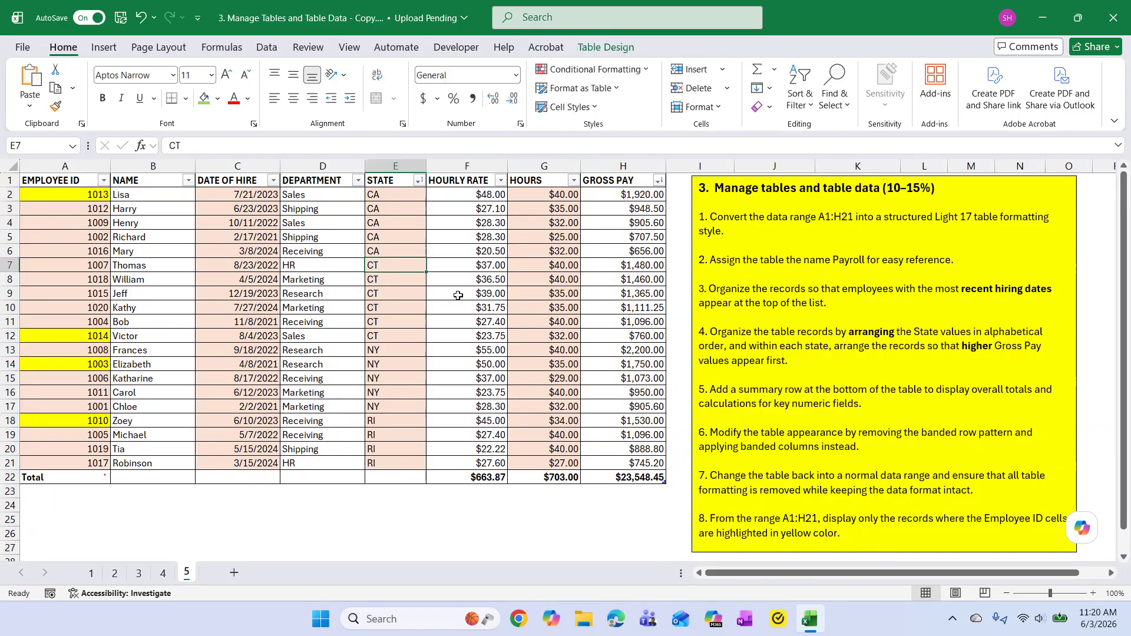
left_click(336, 310)
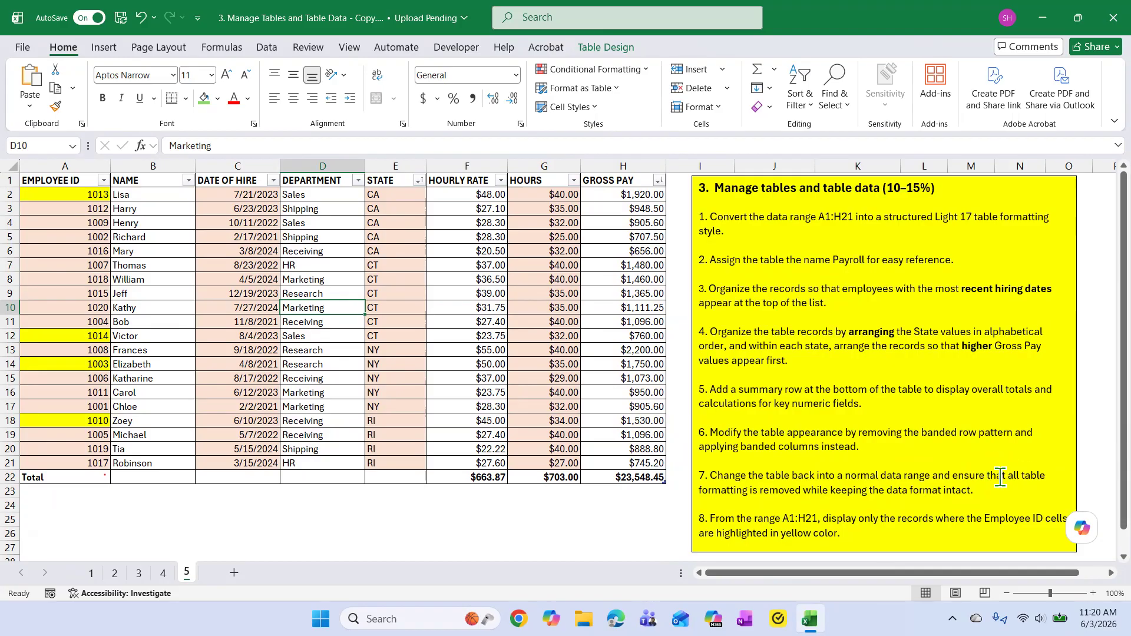
left_click(711, 491)
left_click_drag(711, 491, 805, 492)
left_click(815, 471)
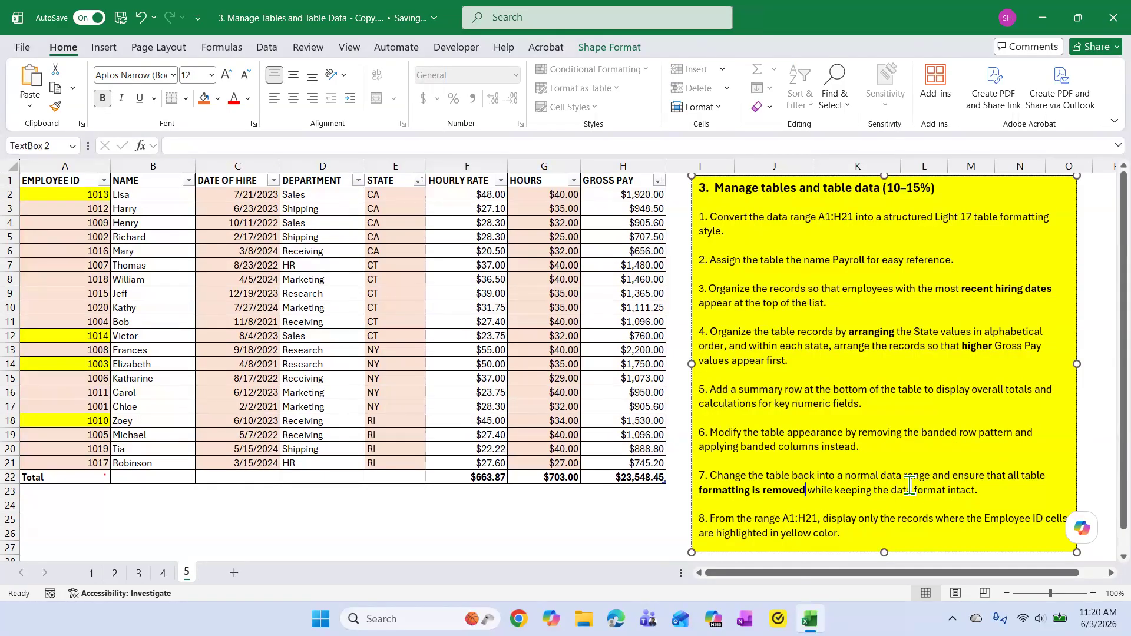
left_click_drag(891, 490, 977, 491)
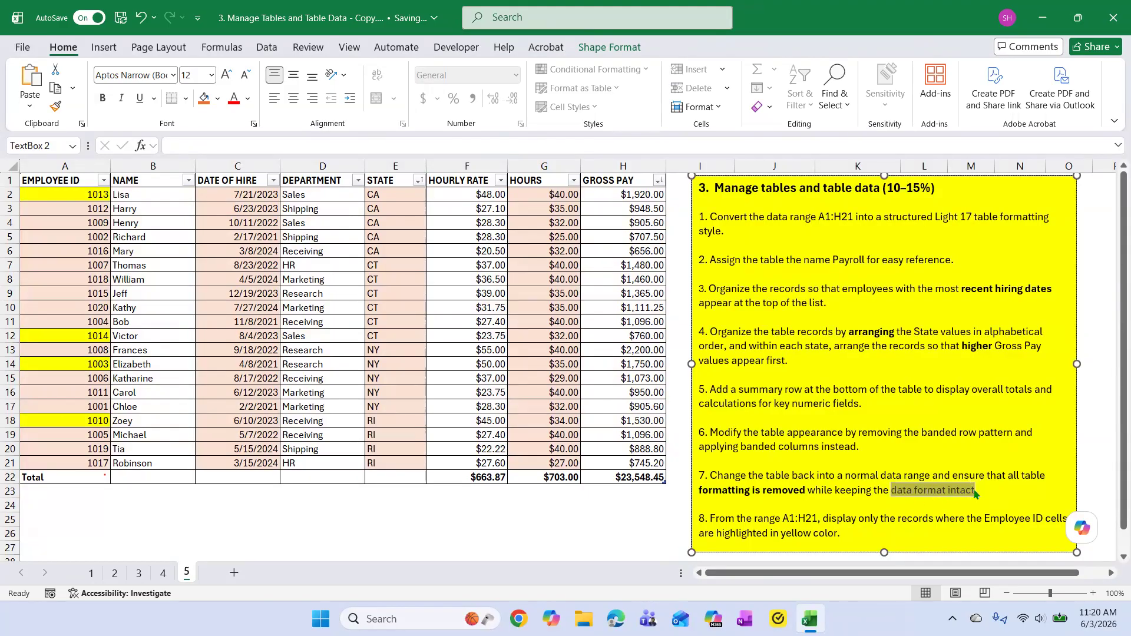
left_click(985, 467)
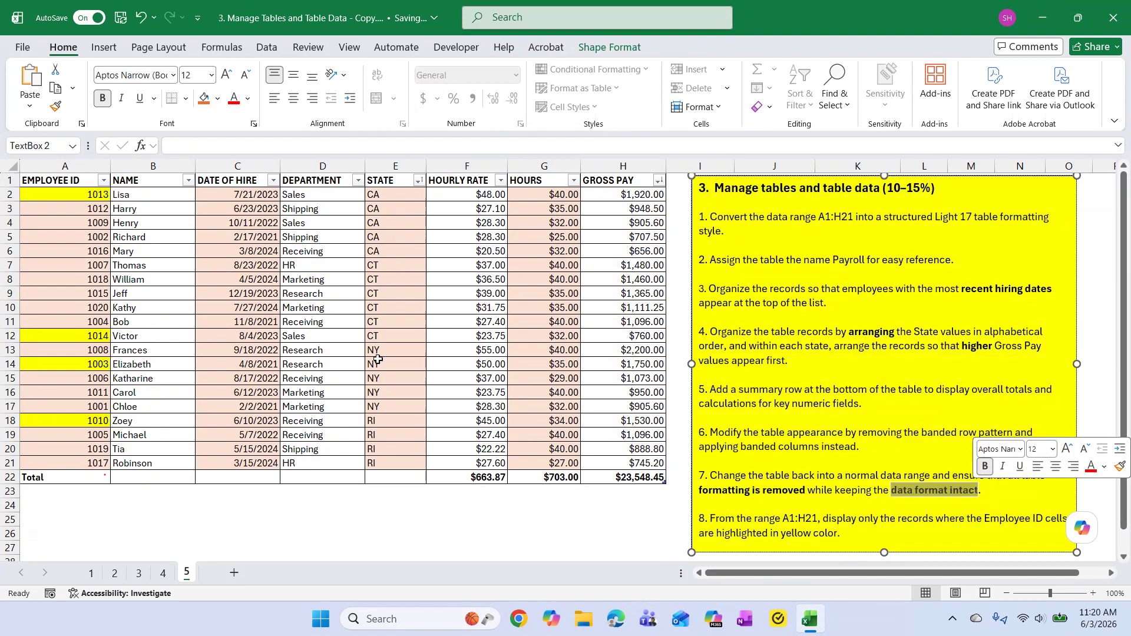
left_click(827, 490)
Step: Clear the Payroll table's style and convert the table to a normal range
left_click(185, 235)
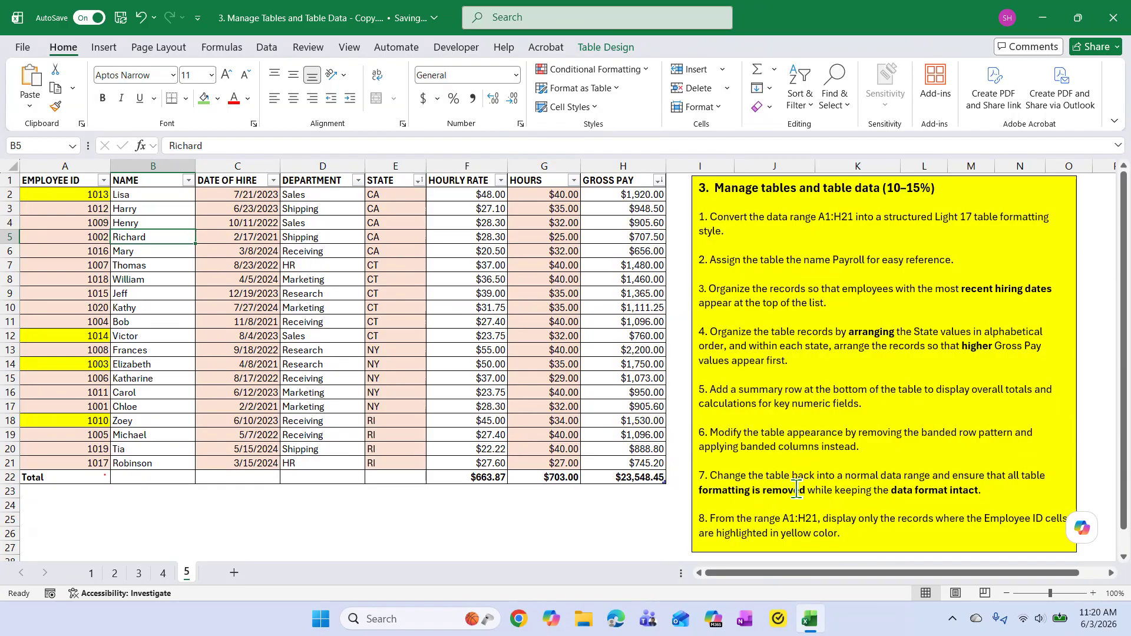
left_click(607, 47)
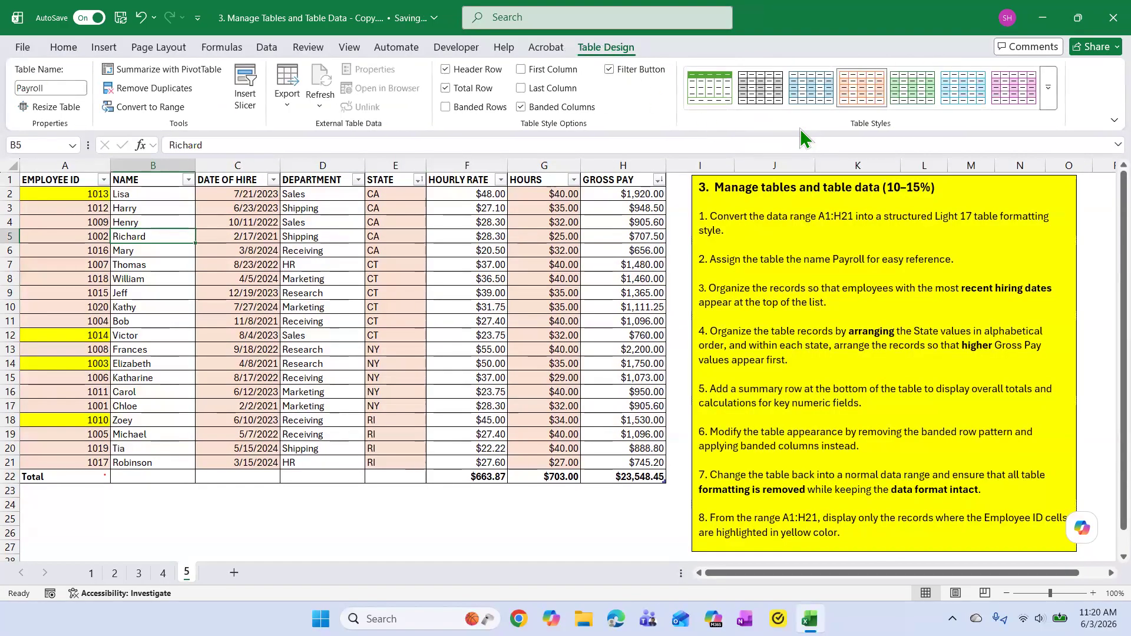
left_click(1045, 87)
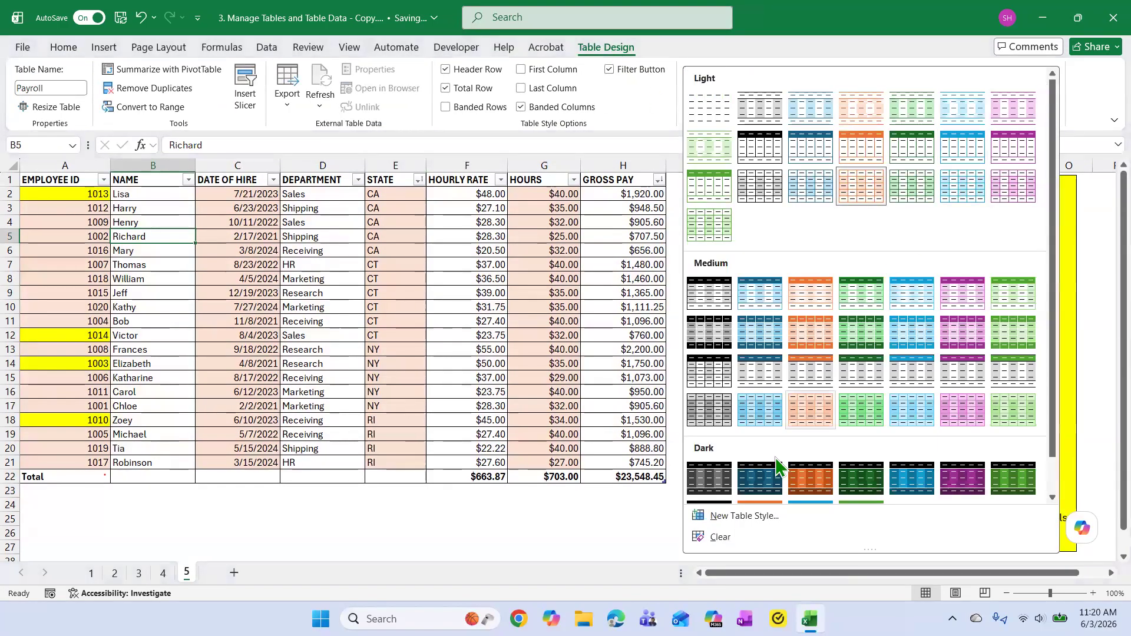
left_click(721, 537)
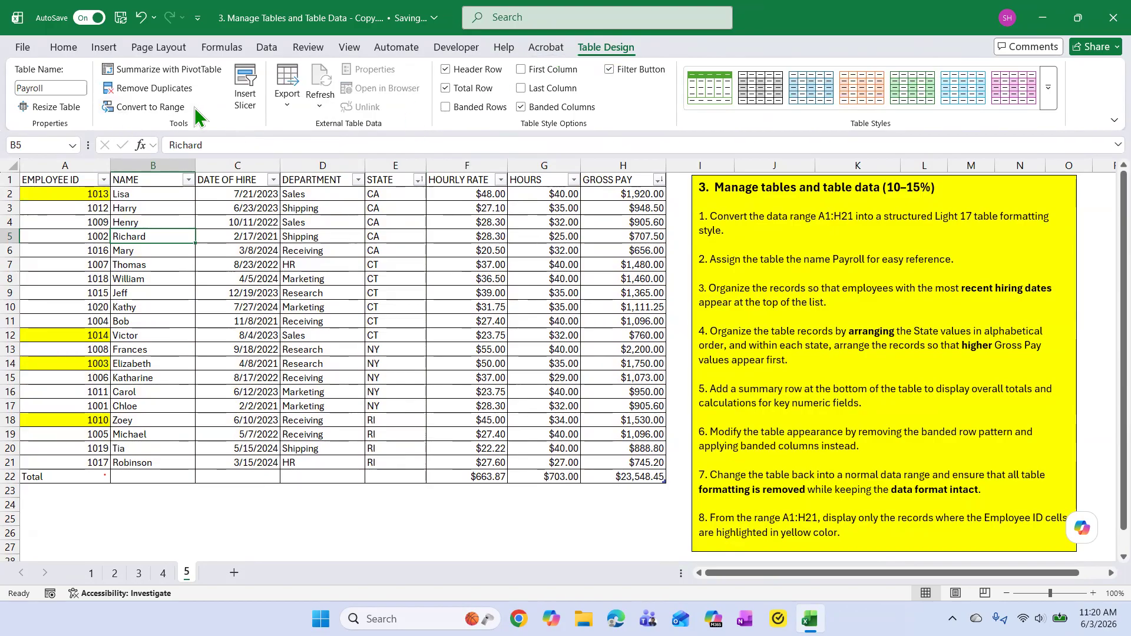
left_click(175, 109)
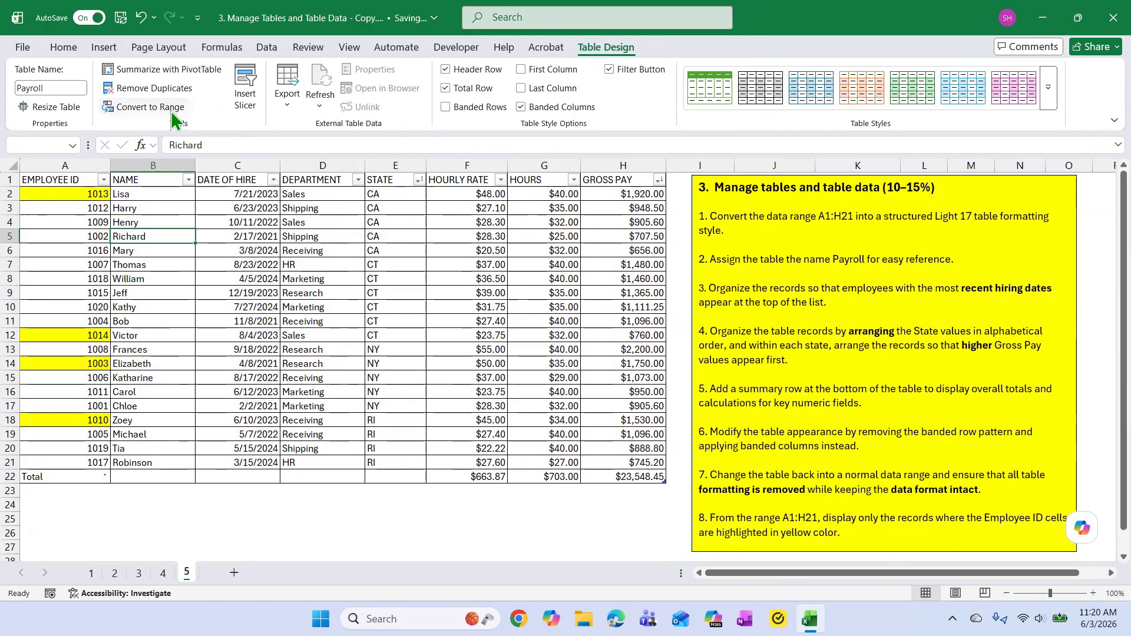
left_click(601, 339)
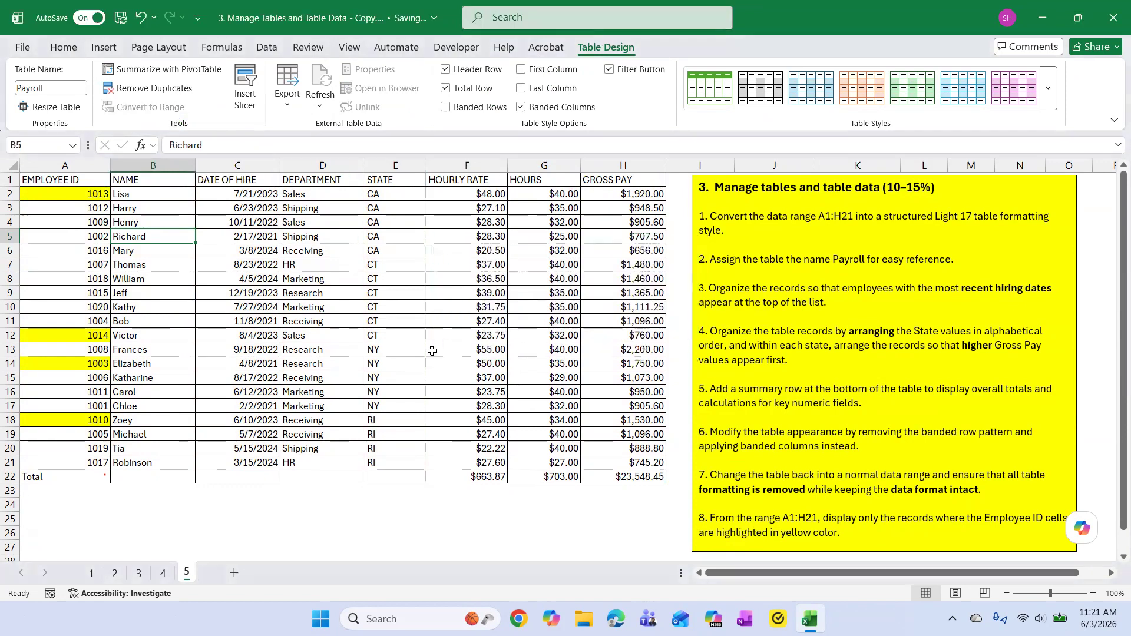
Step: Check cells across the converted payroll range for any remaining table behaviour or formatting
left_click(357, 321)
left_click(176, 275)
left_click(341, 239)
left_click(470, 336)
left_click(388, 422)
left_click(522, 295)
left_click(394, 322)
left_click(236, 352)
left_click(323, 364)
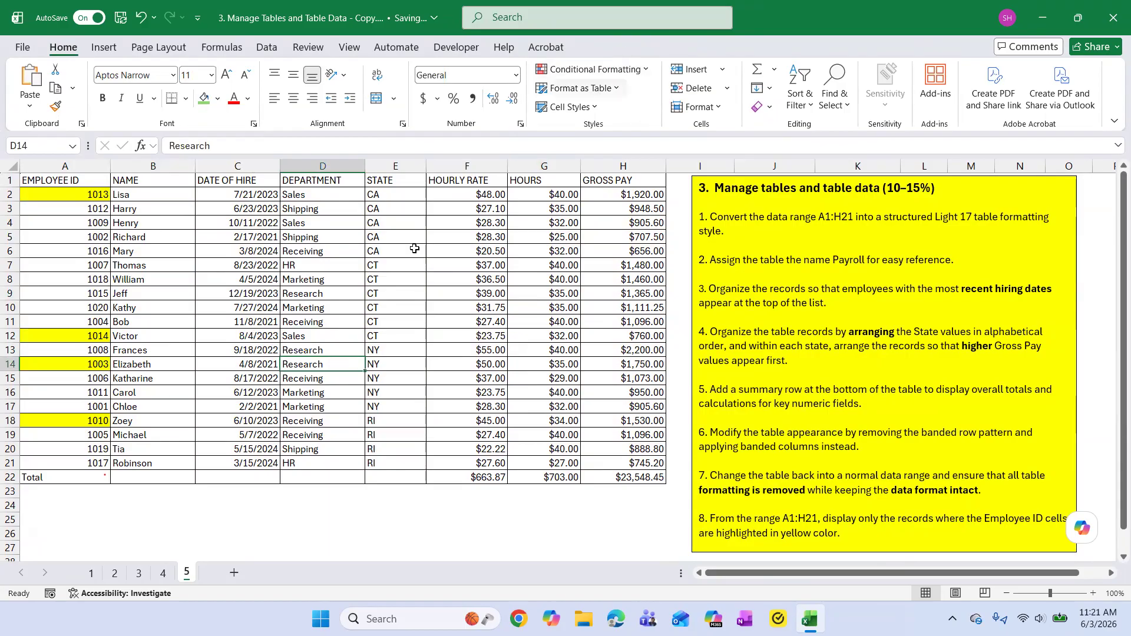
left_click(323, 307)
left_click(189, 310)
left_click(236, 420)
left_click(511, 309)
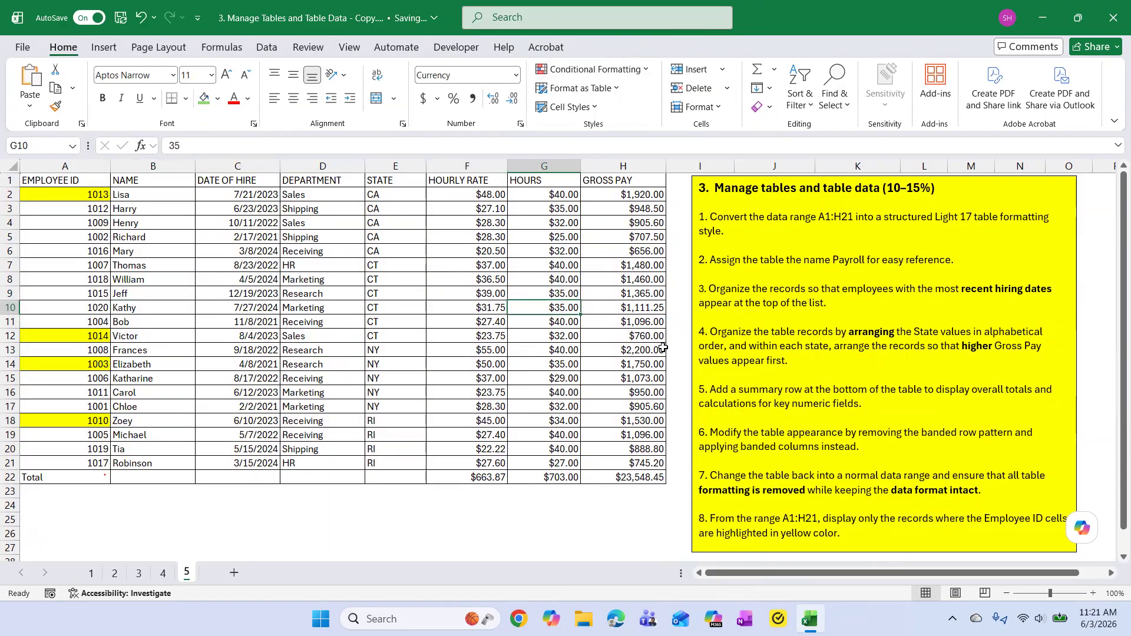
Step: Bold the phrase "display only the records" in instruction 8 of the text box
left_click(1006, 494)
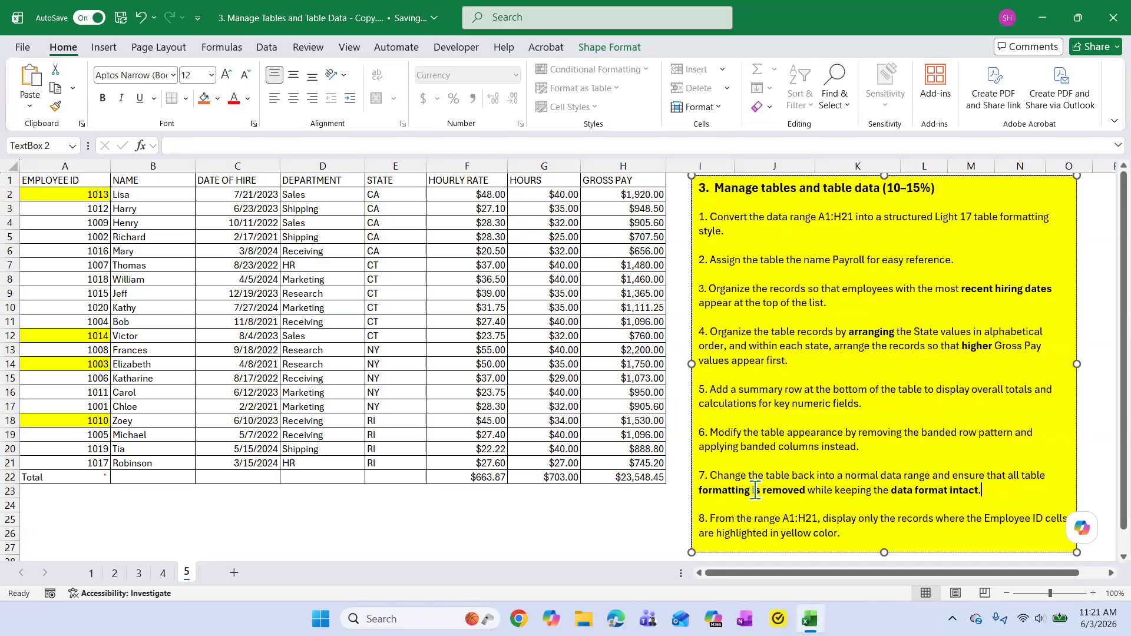
left_click(43, 336)
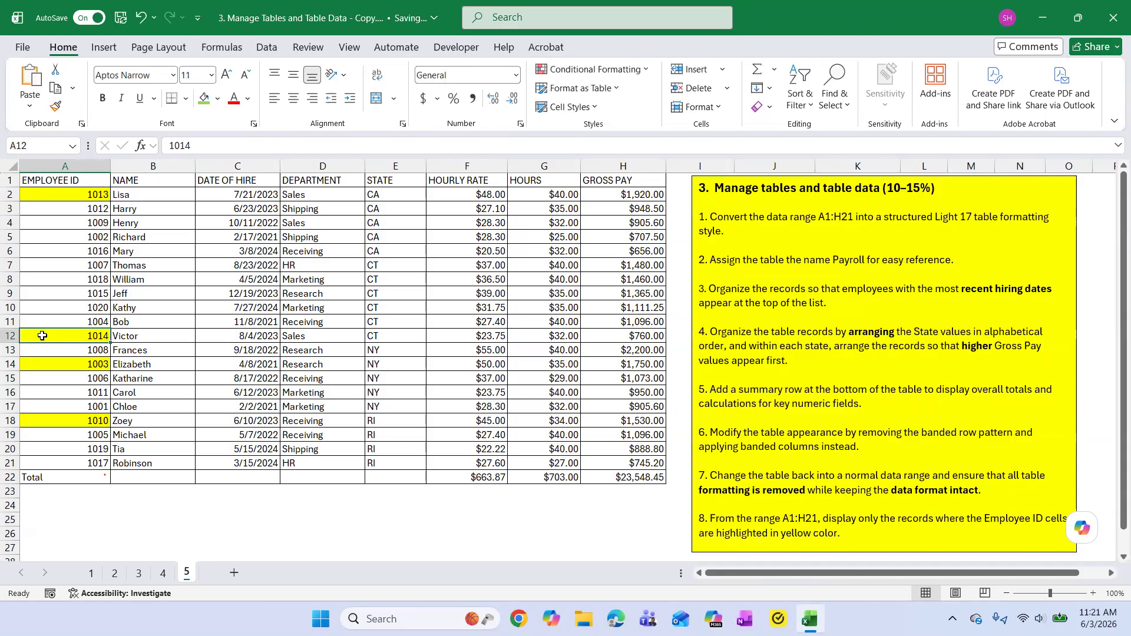
left_click_drag(819, 519, 926, 526)
left_click(950, 492)
left_click(934, 520)
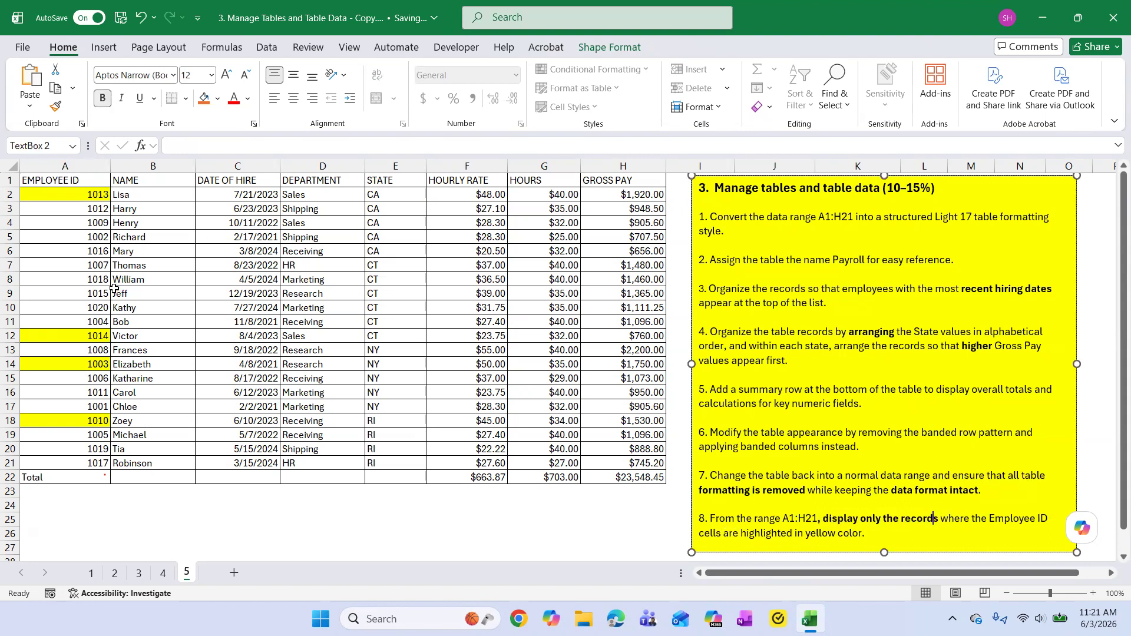
Step: Filter the payroll range by the yellow cell color of the highlighted Employee ID cells
left_click(71, 336)
left_click(79, 370)
left_click(74, 339)
right_click(76, 338)
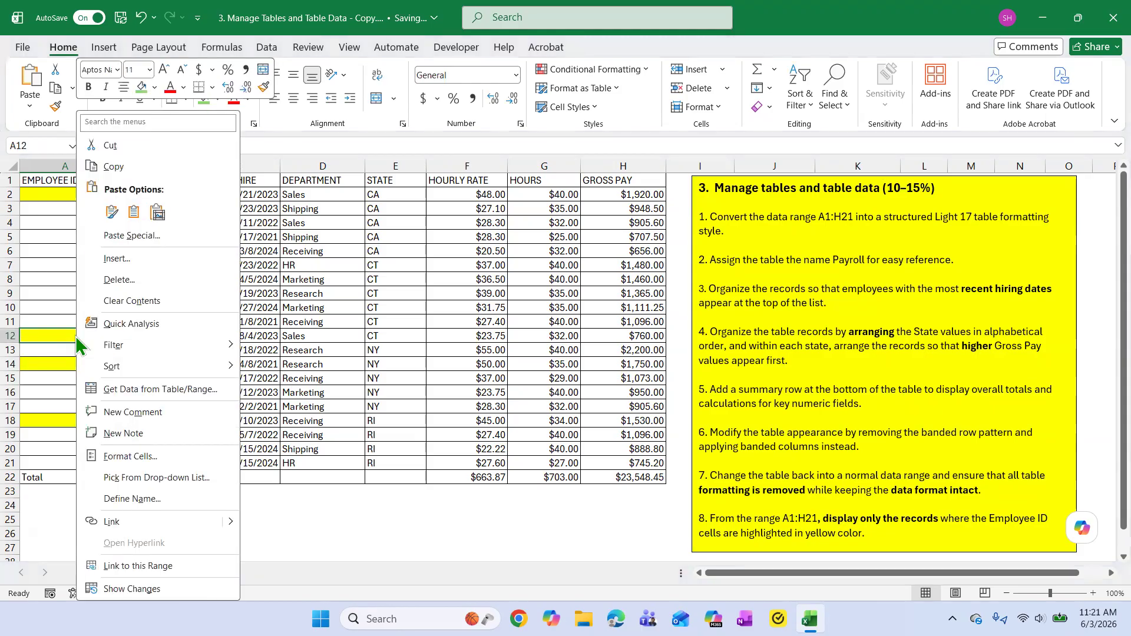
mouse_move(167, 349)
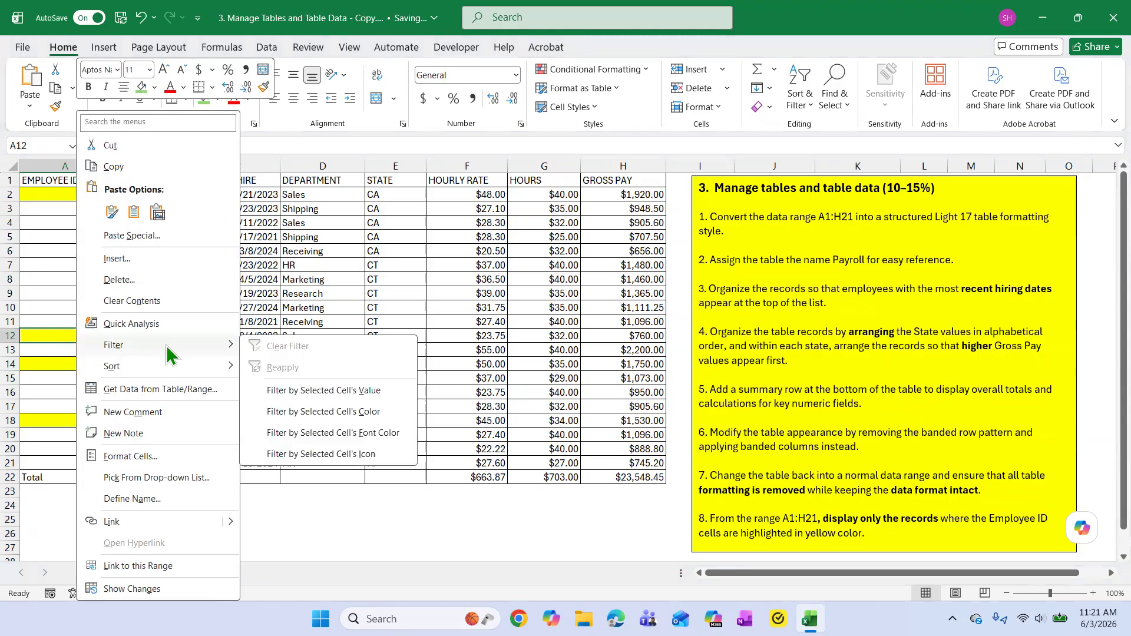
left_click(352, 413)
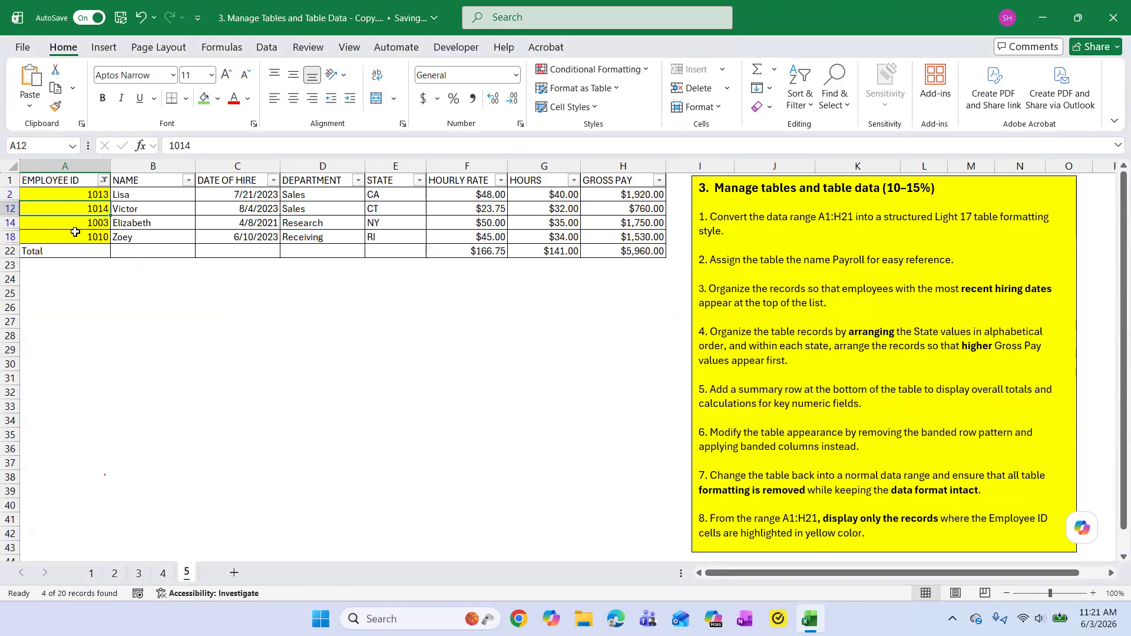
Step: Clear the color filter from the payroll range to bring back all records
left_click(371, 404)
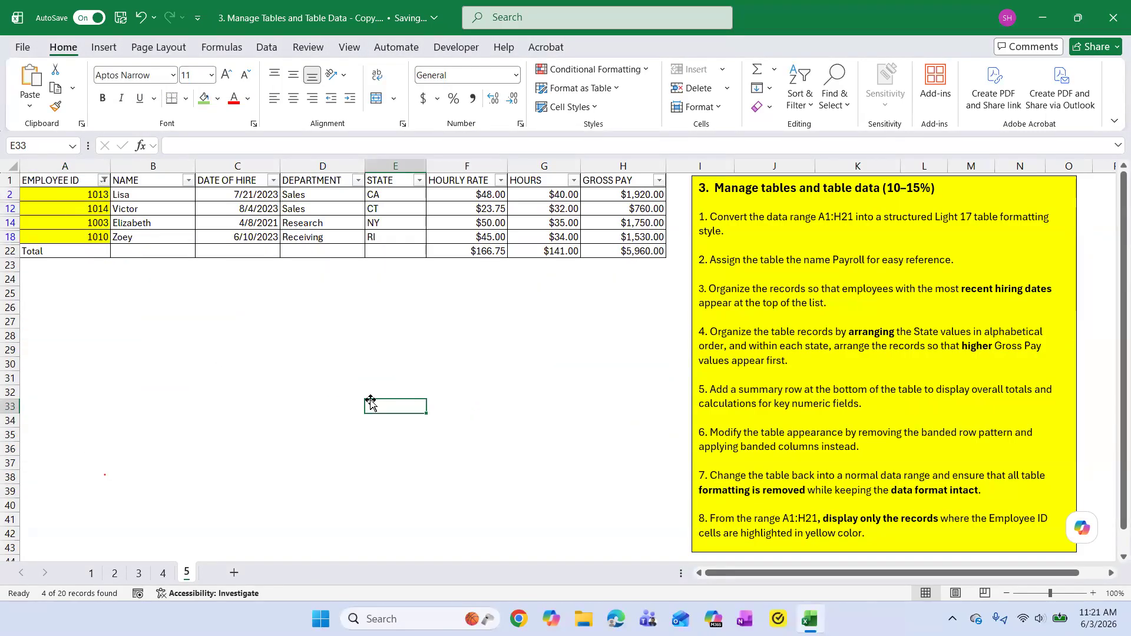
left_click(812, 106)
left_click(821, 215)
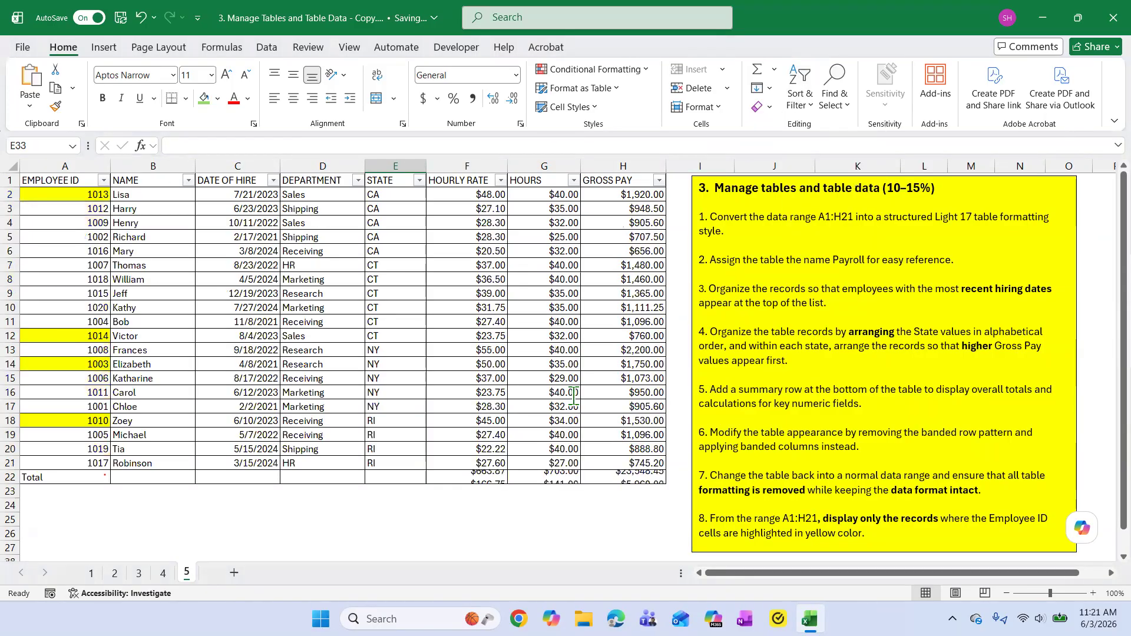
left_click(534, 419)
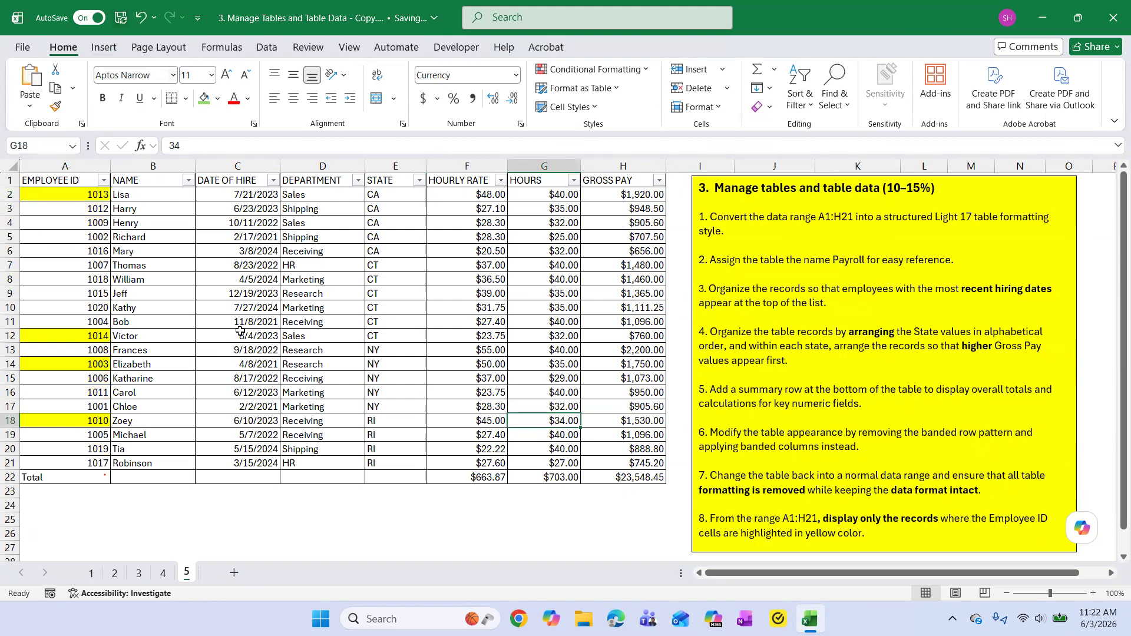
left_click(331, 378)
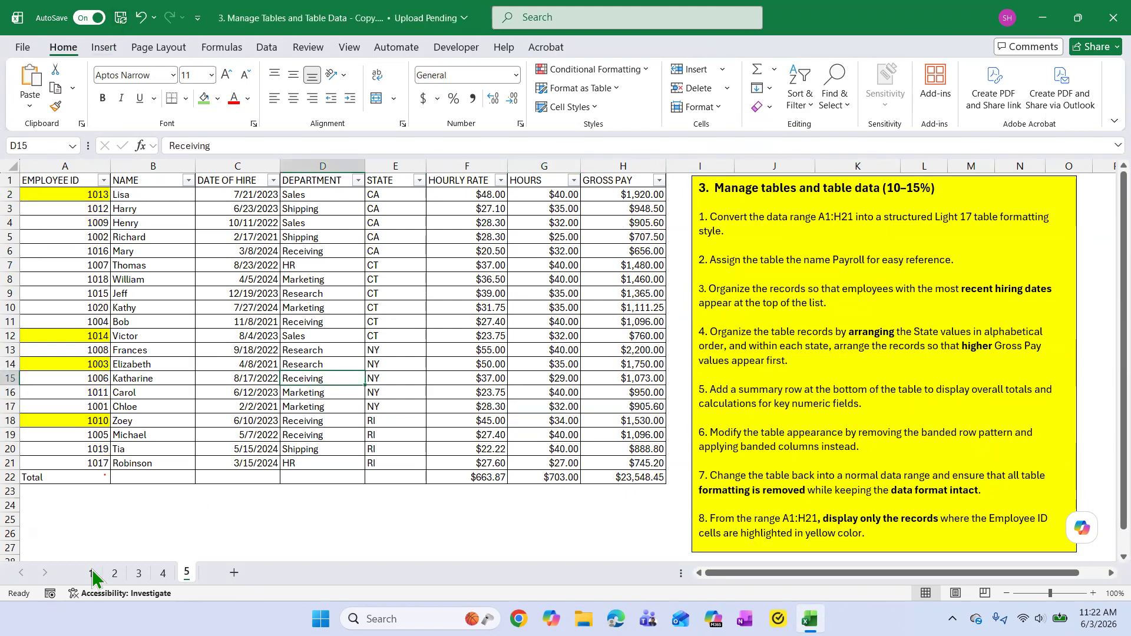
Step: Look through sheets 1 to 4 and return to the payroll data on sheet 5
left_click(91, 573)
left_click(114, 573)
left_click(138, 573)
left_click(162, 573)
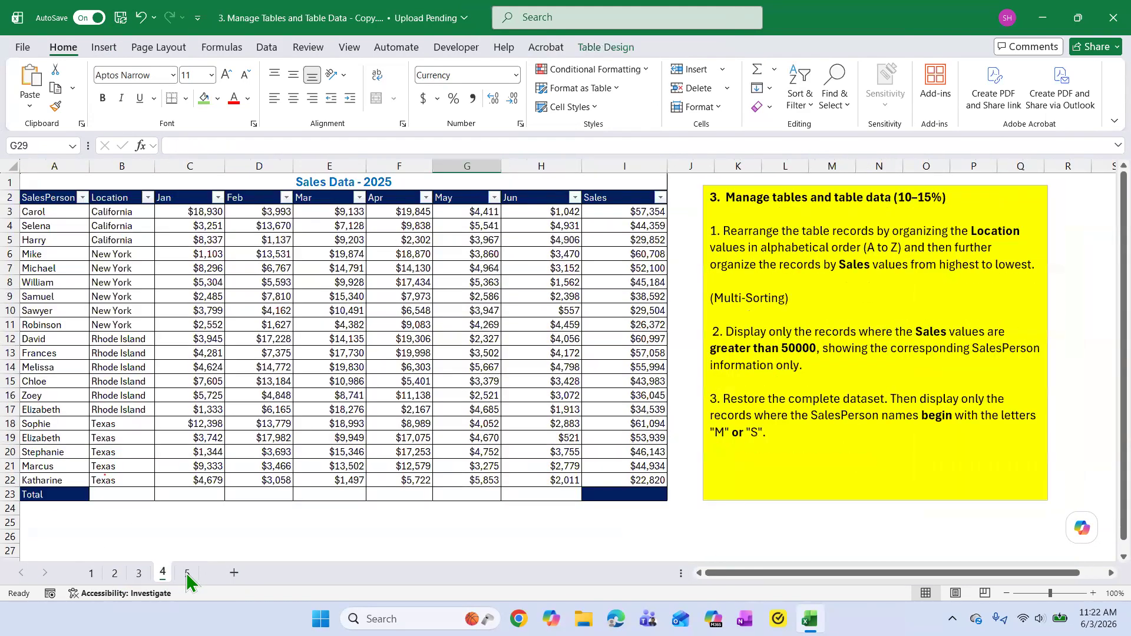
left_click(187, 573)
left_click(398, 366)
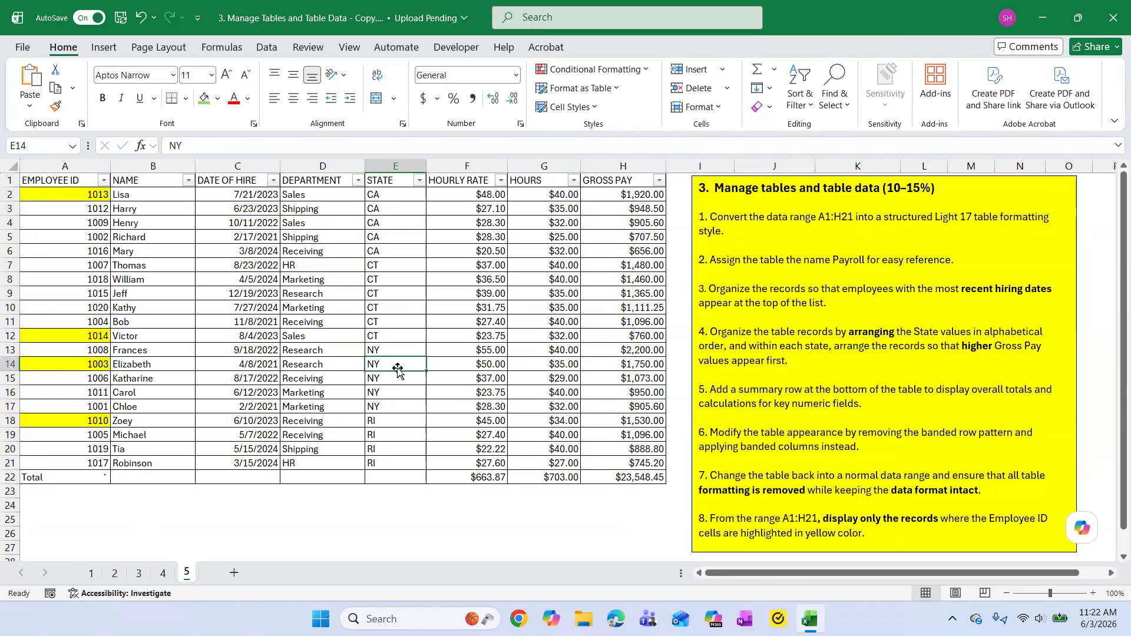